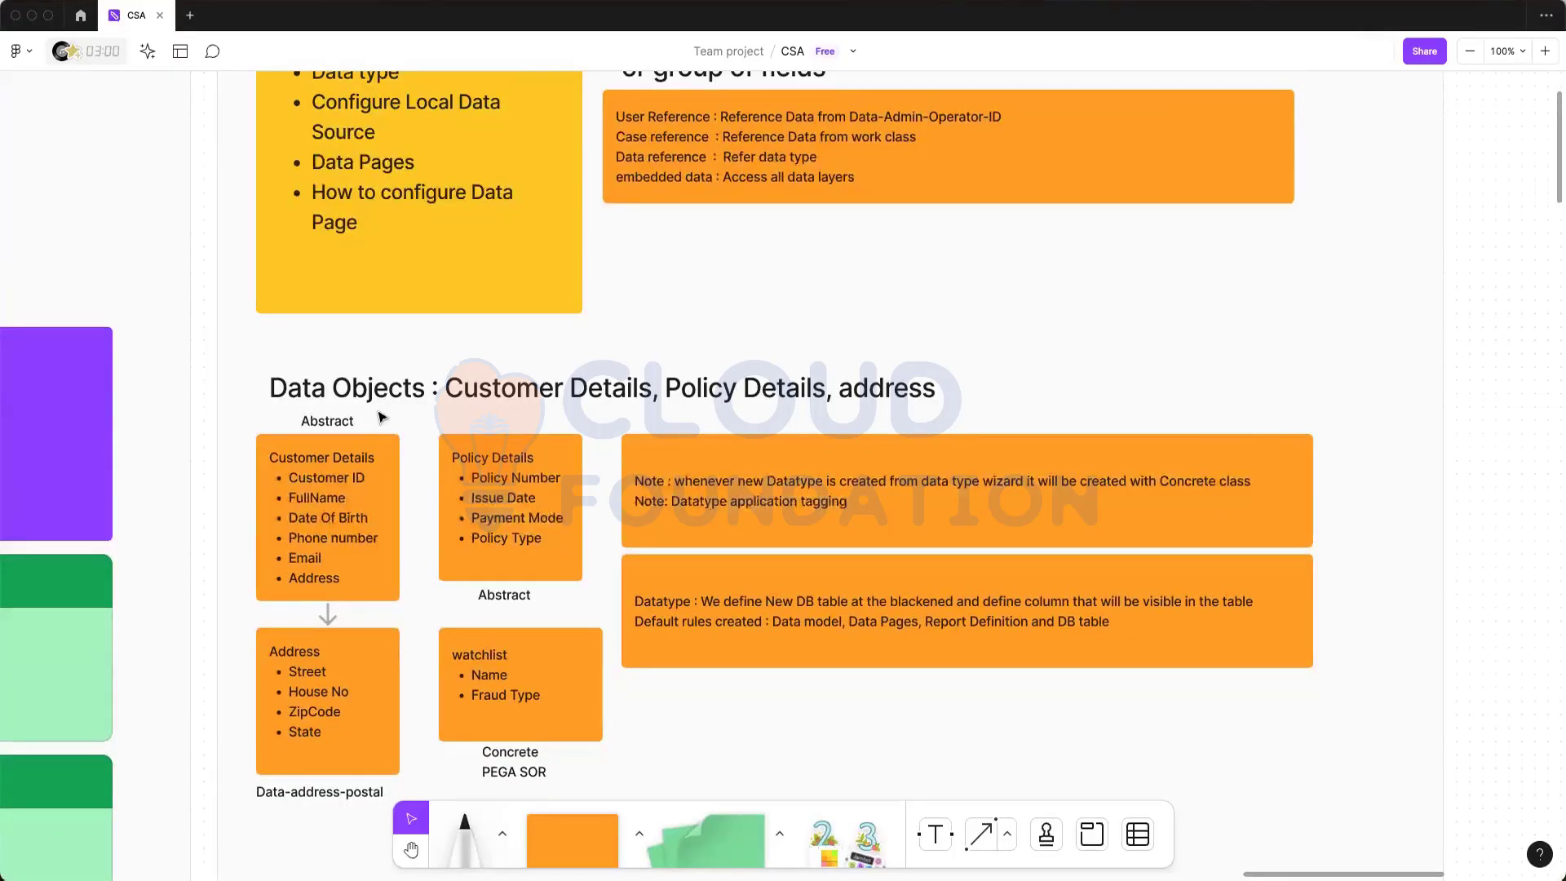
Review the Data Objects notes on the FigJam CSA board, then switch to Pega Dev Studio.
scroll(379, 418, down, 3)
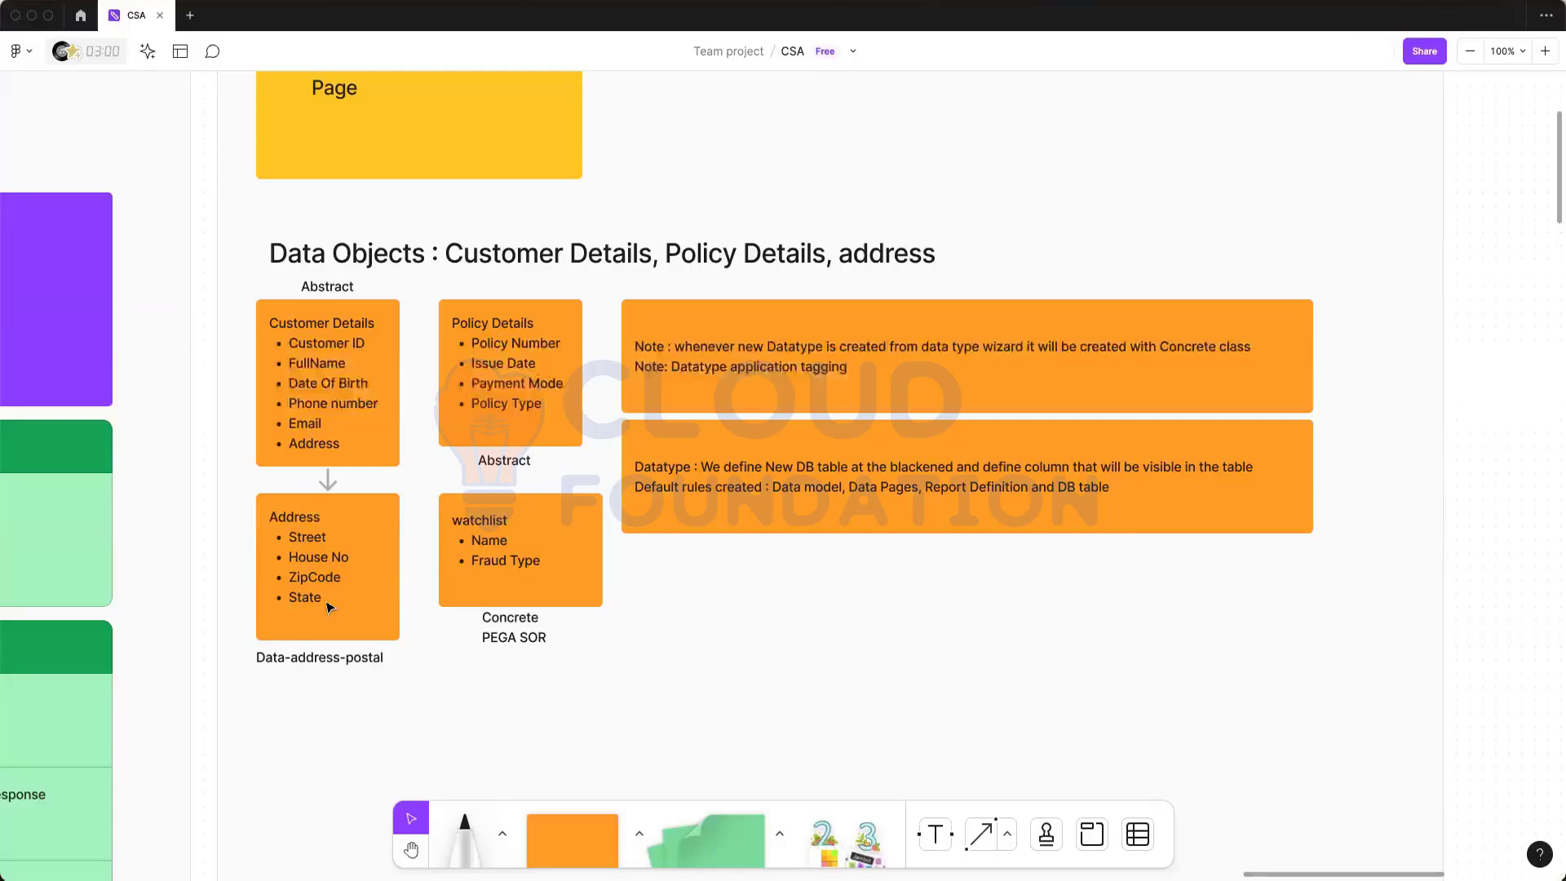
scroll(986, 453, up, 5)
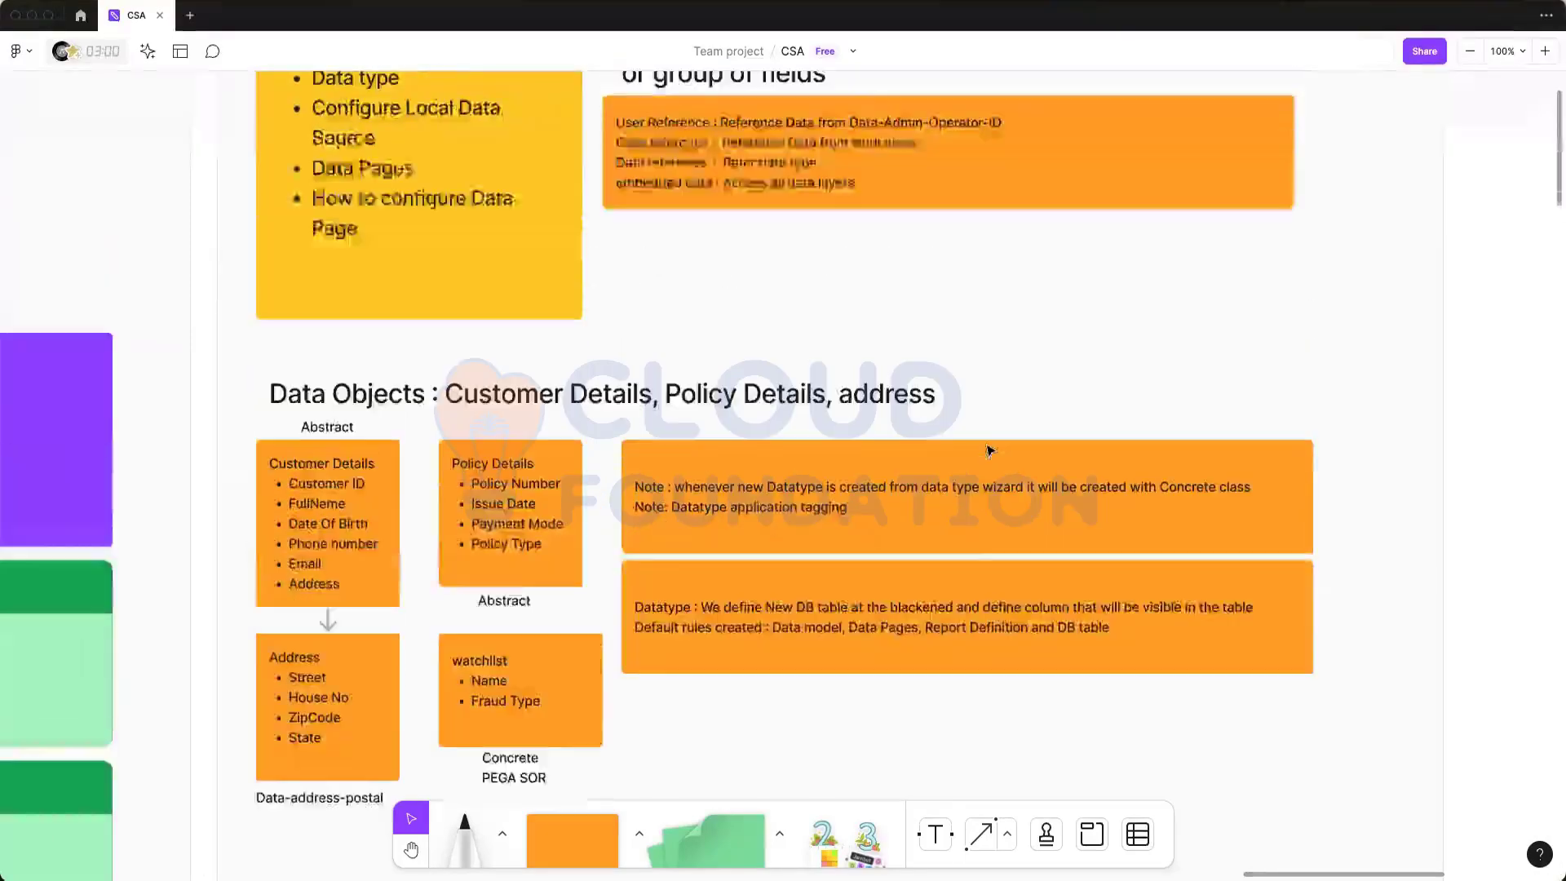
scroll(328, 71, down, 3)
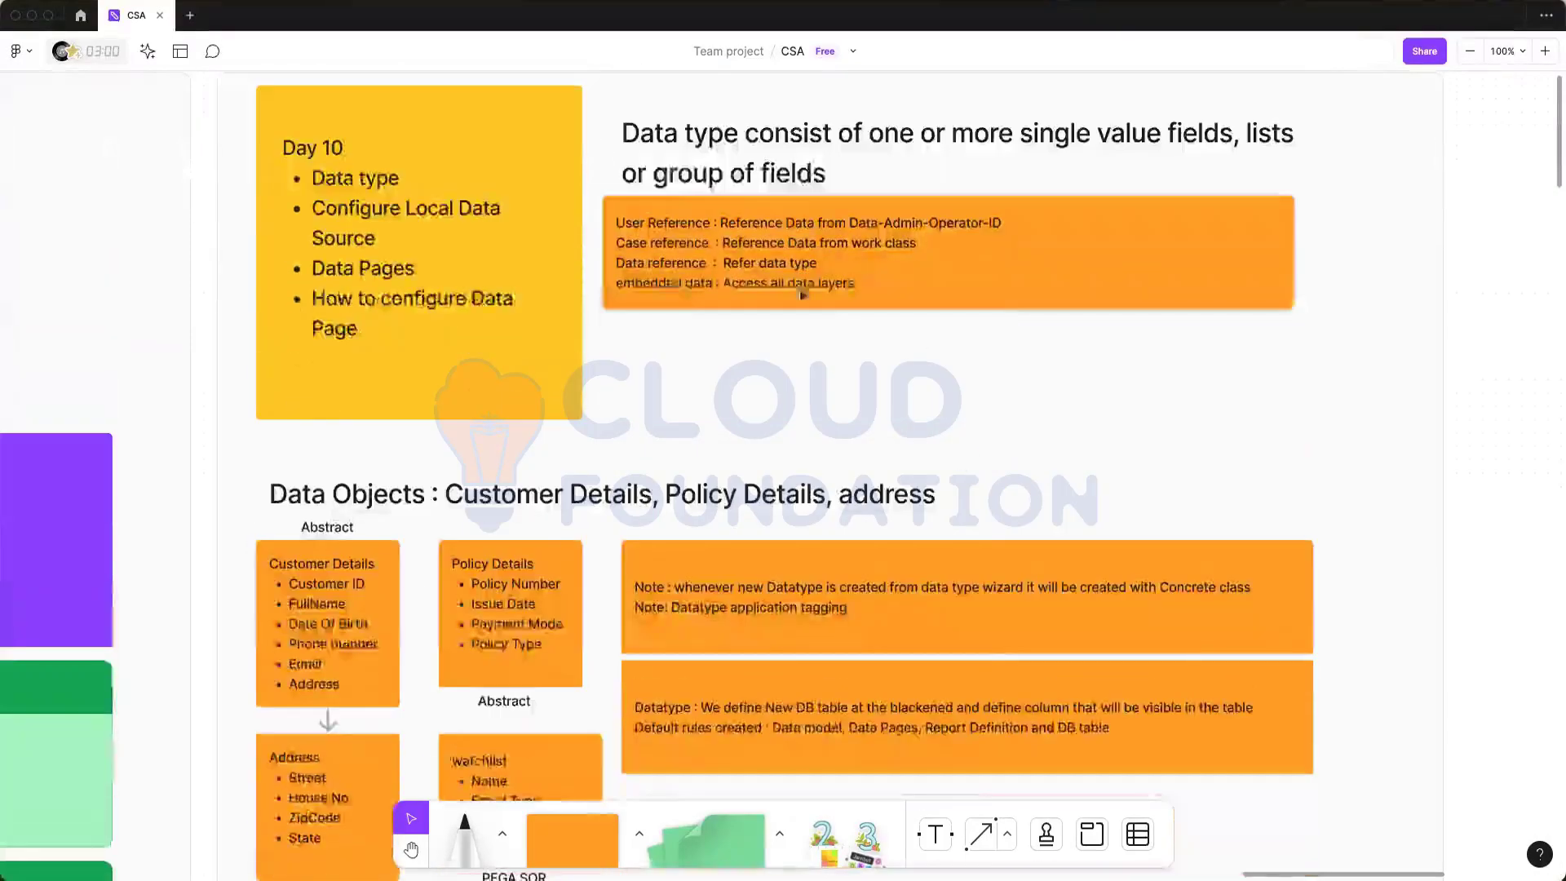
drag(307, 23, 207, 3)
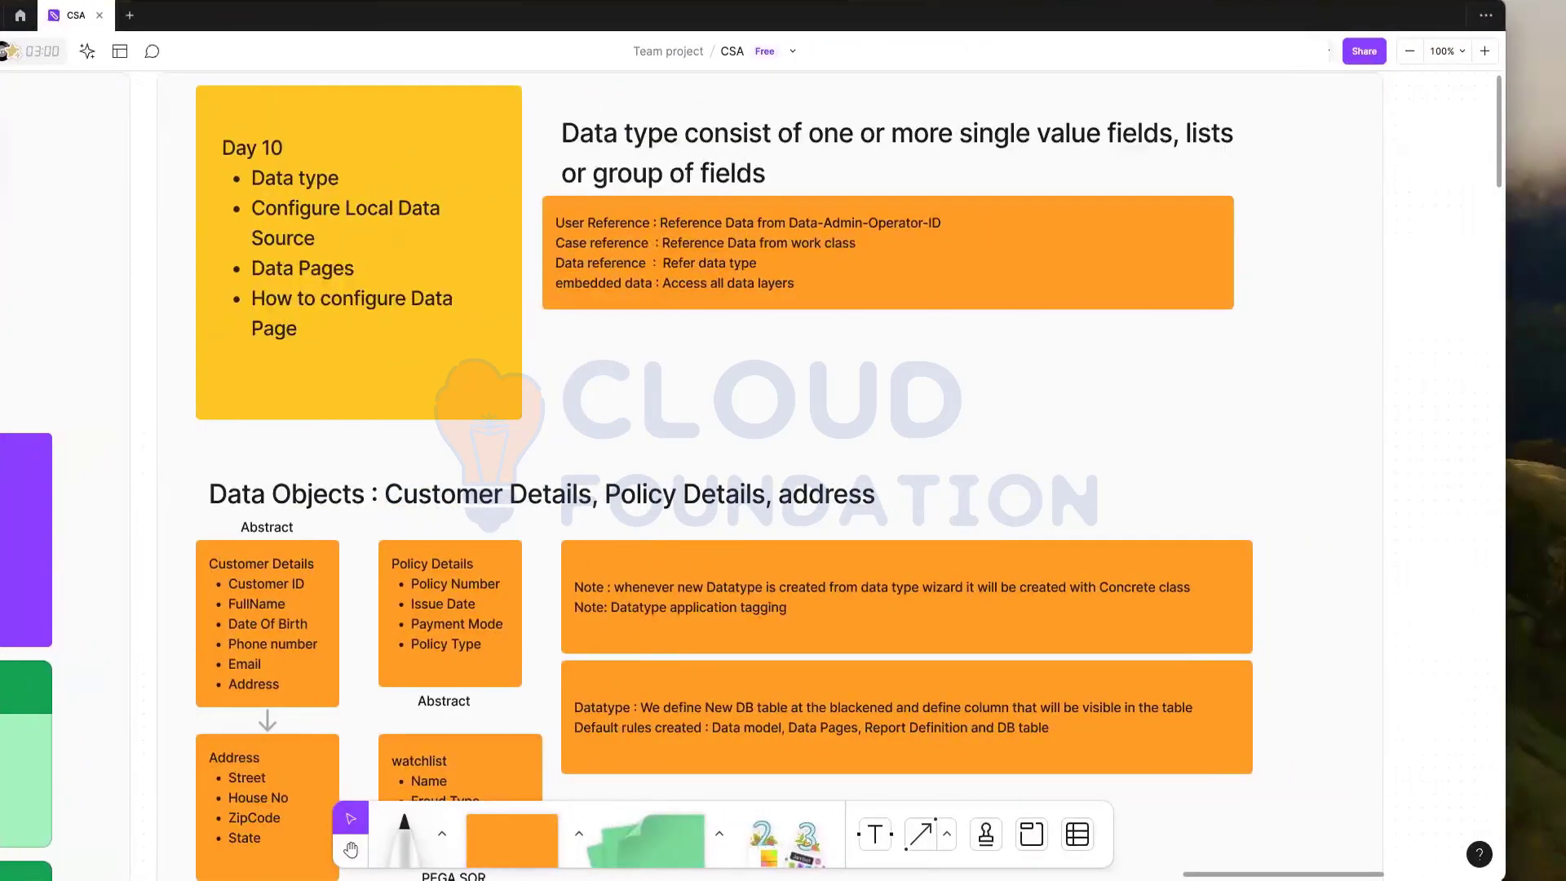
key(super+Tab)
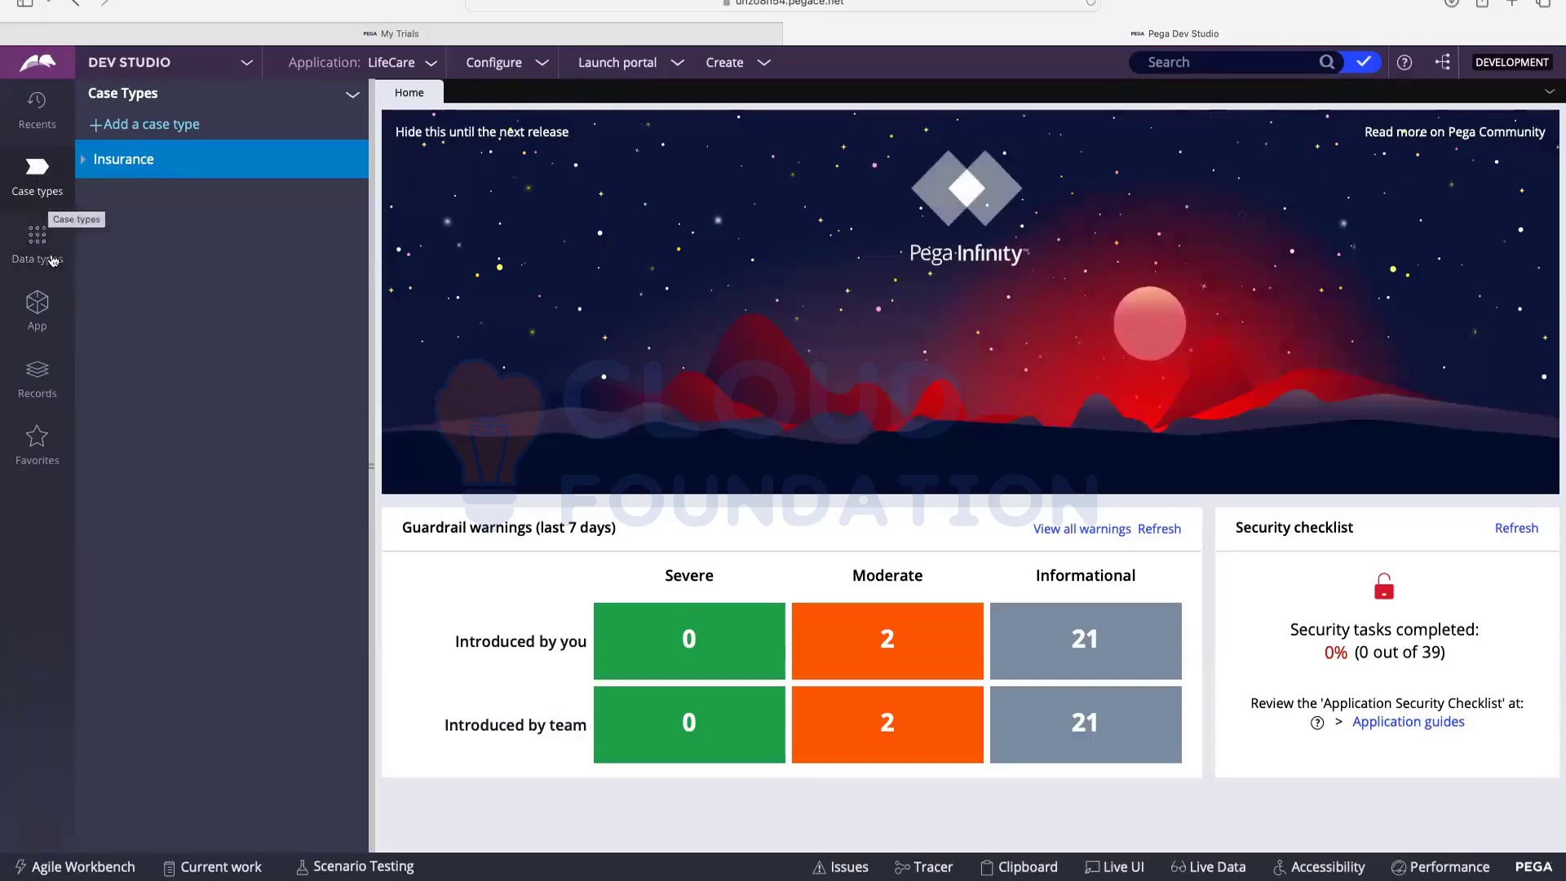
Look over the Insurance class's Data Model, then bring up the Data types explorer and its actions menu.
click(36, 300)
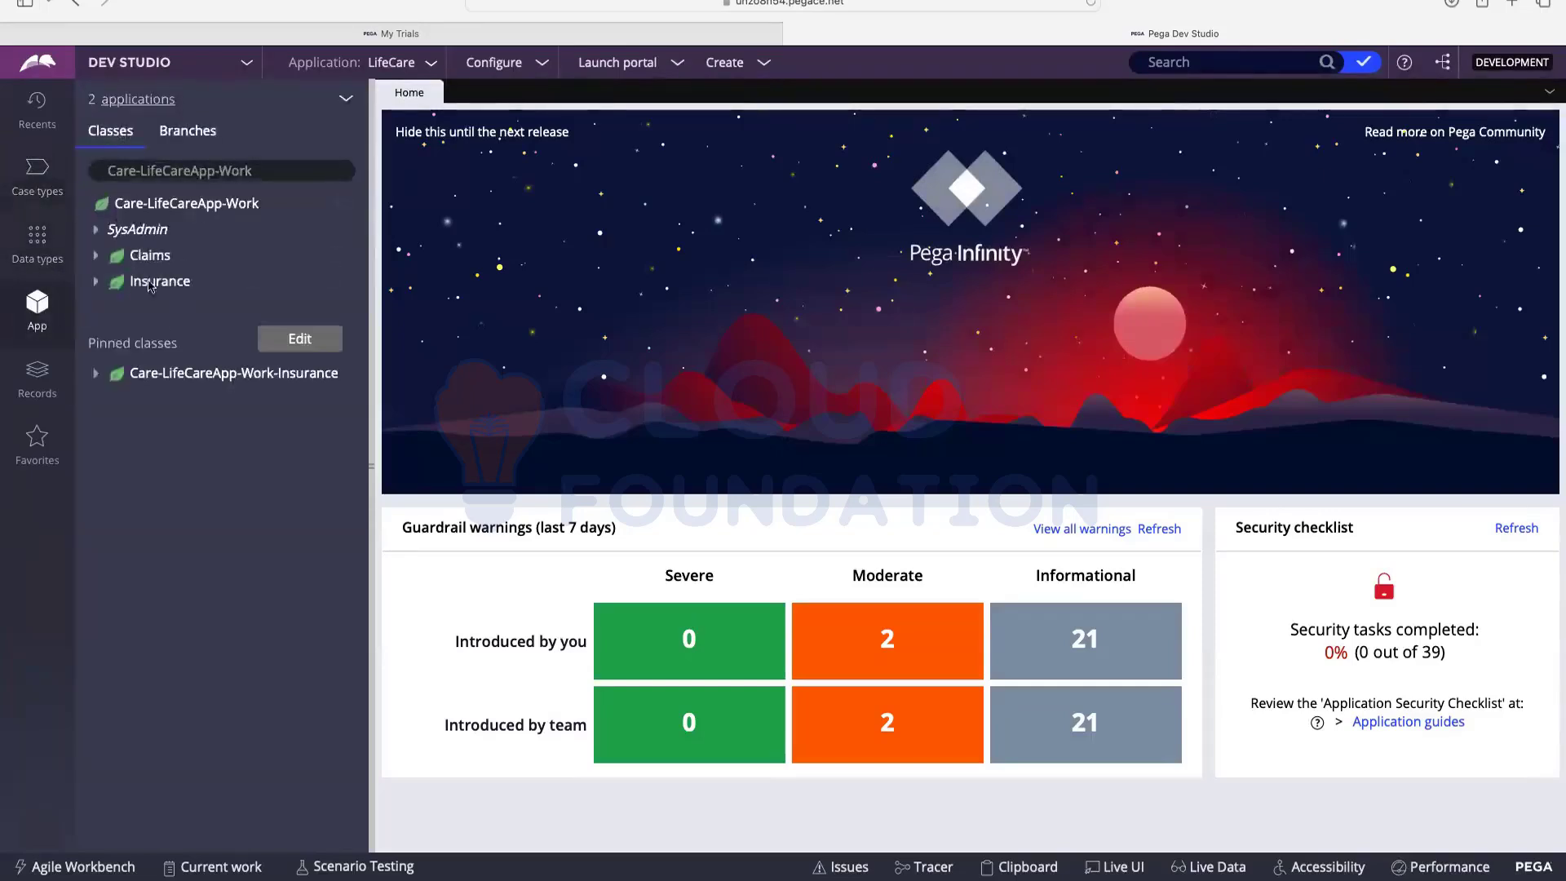
click(105, 379)
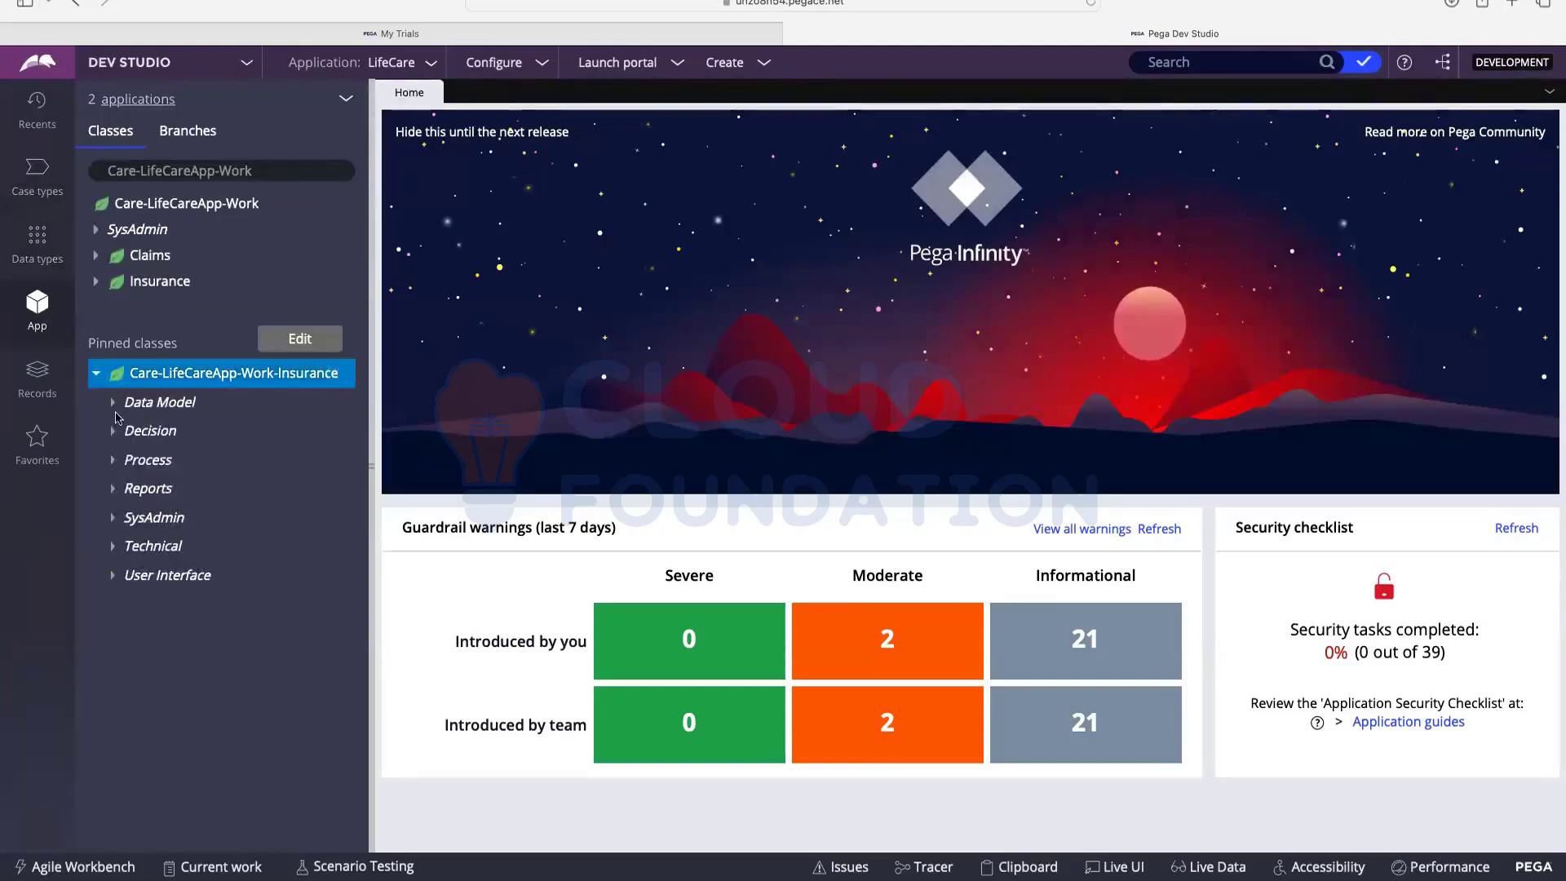
click(118, 405)
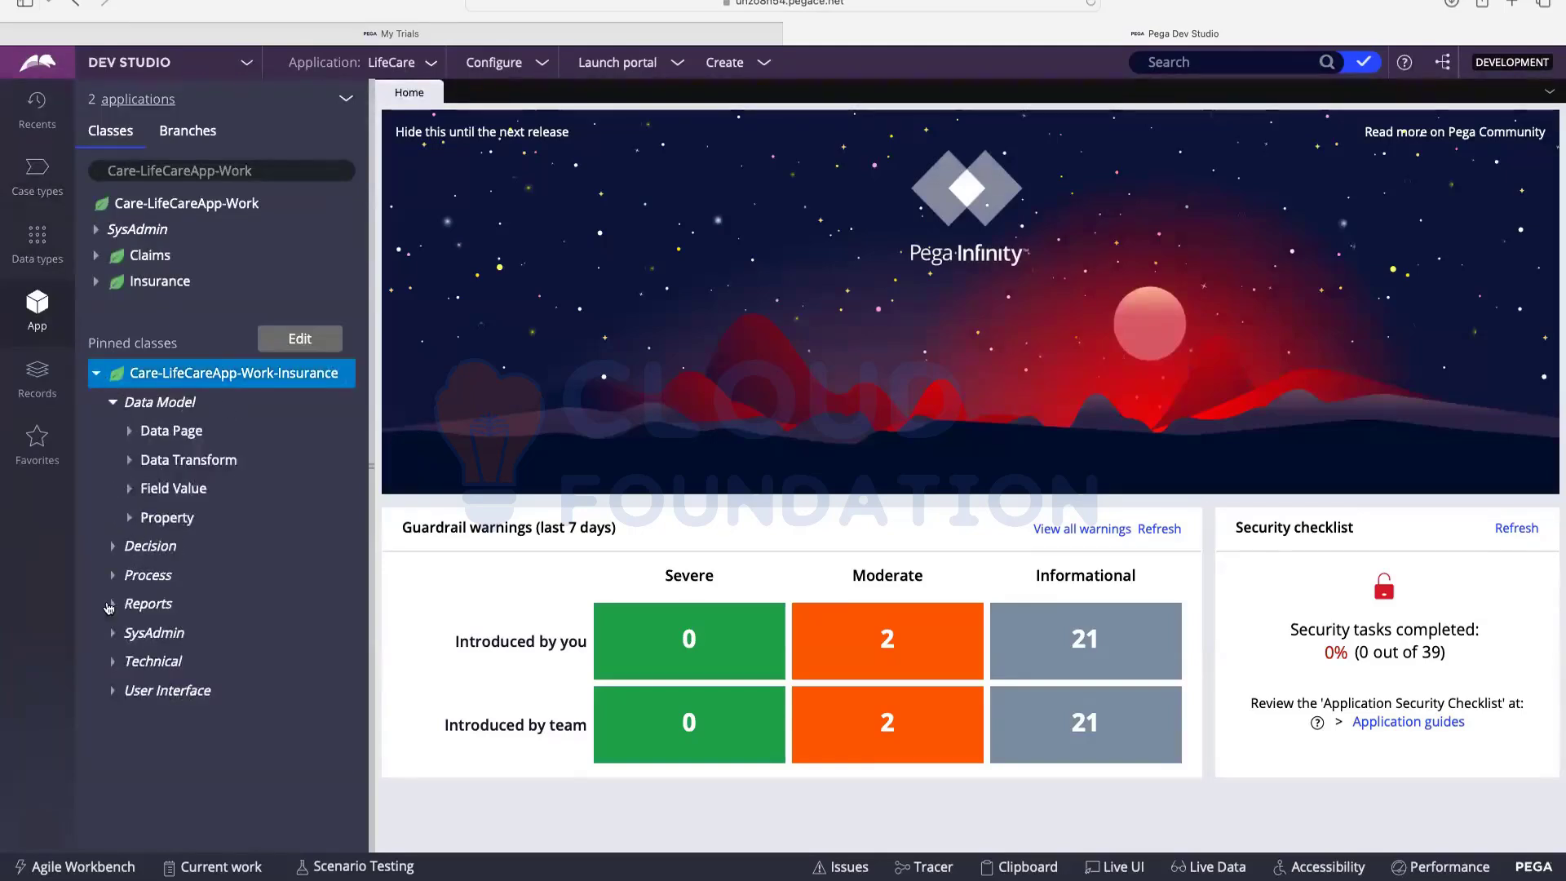
click(94, 378)
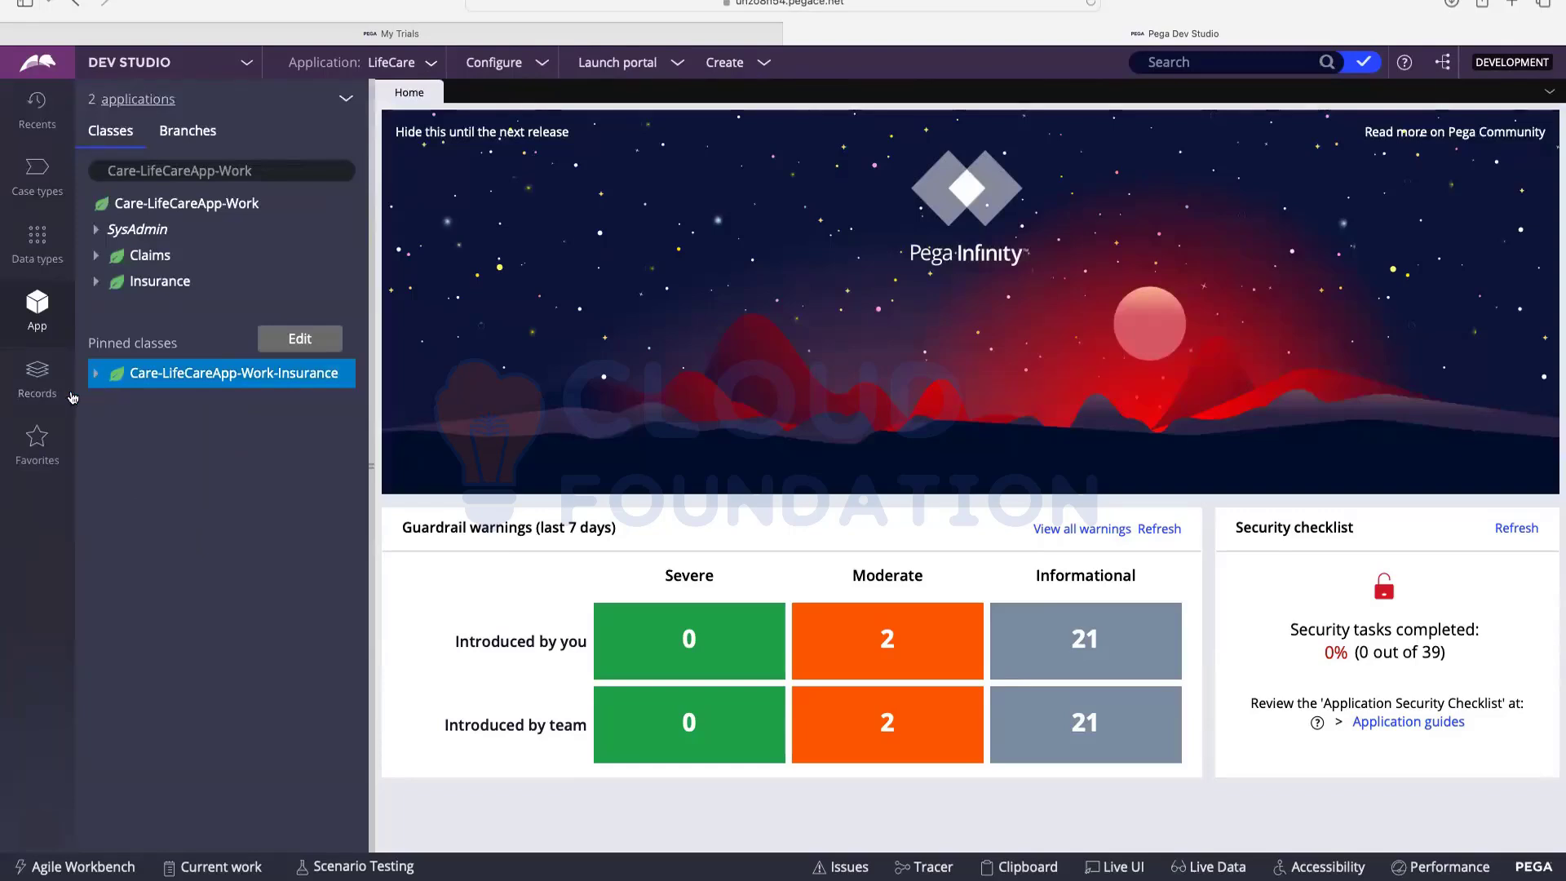
click(37, 238)
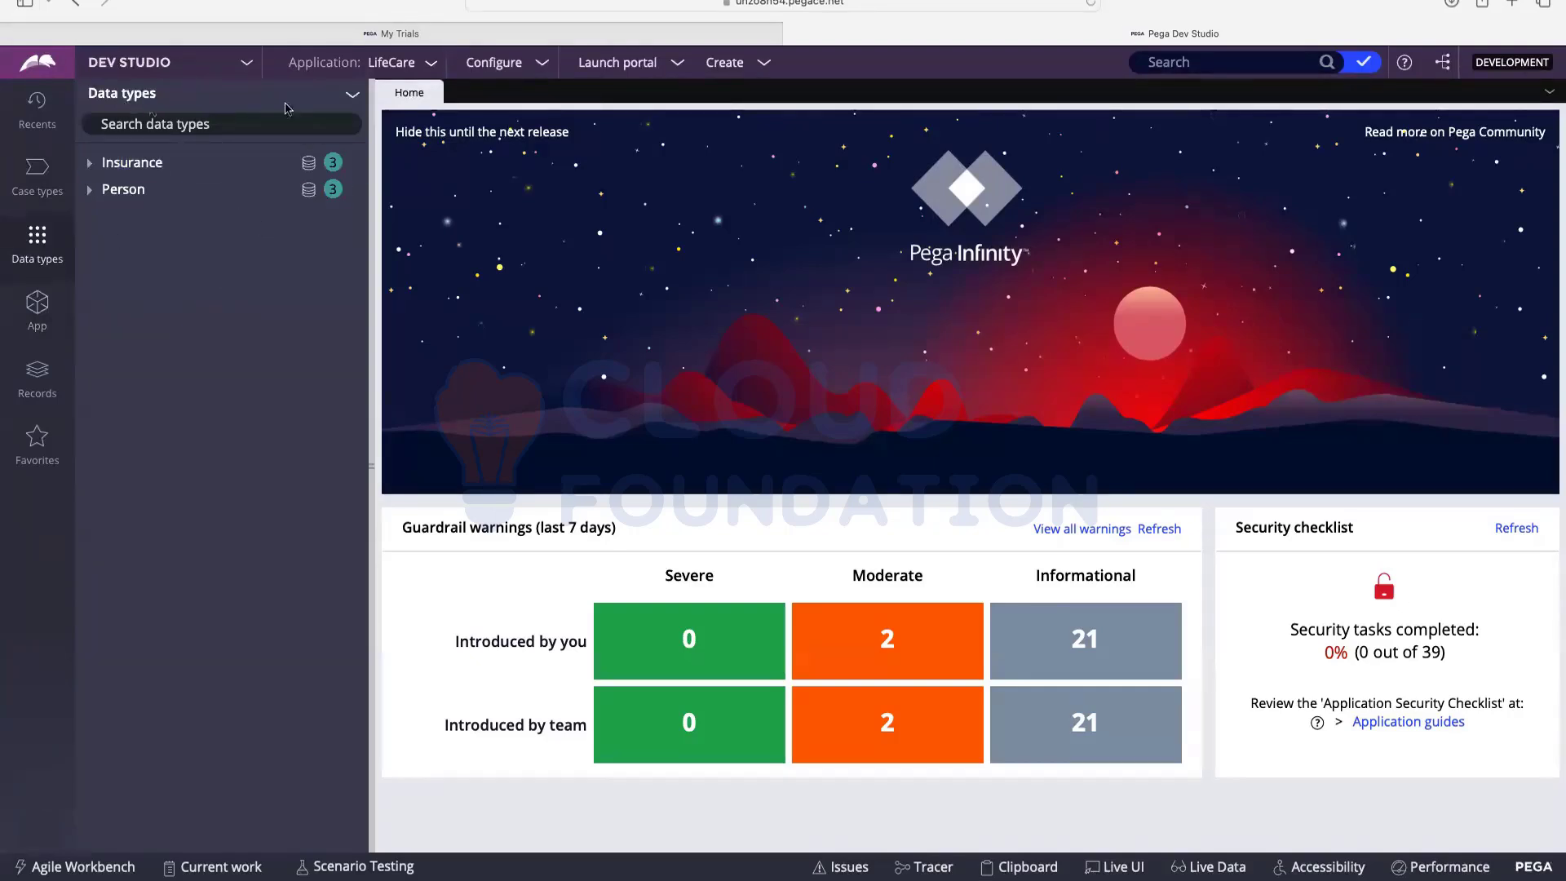
click(353, 97)
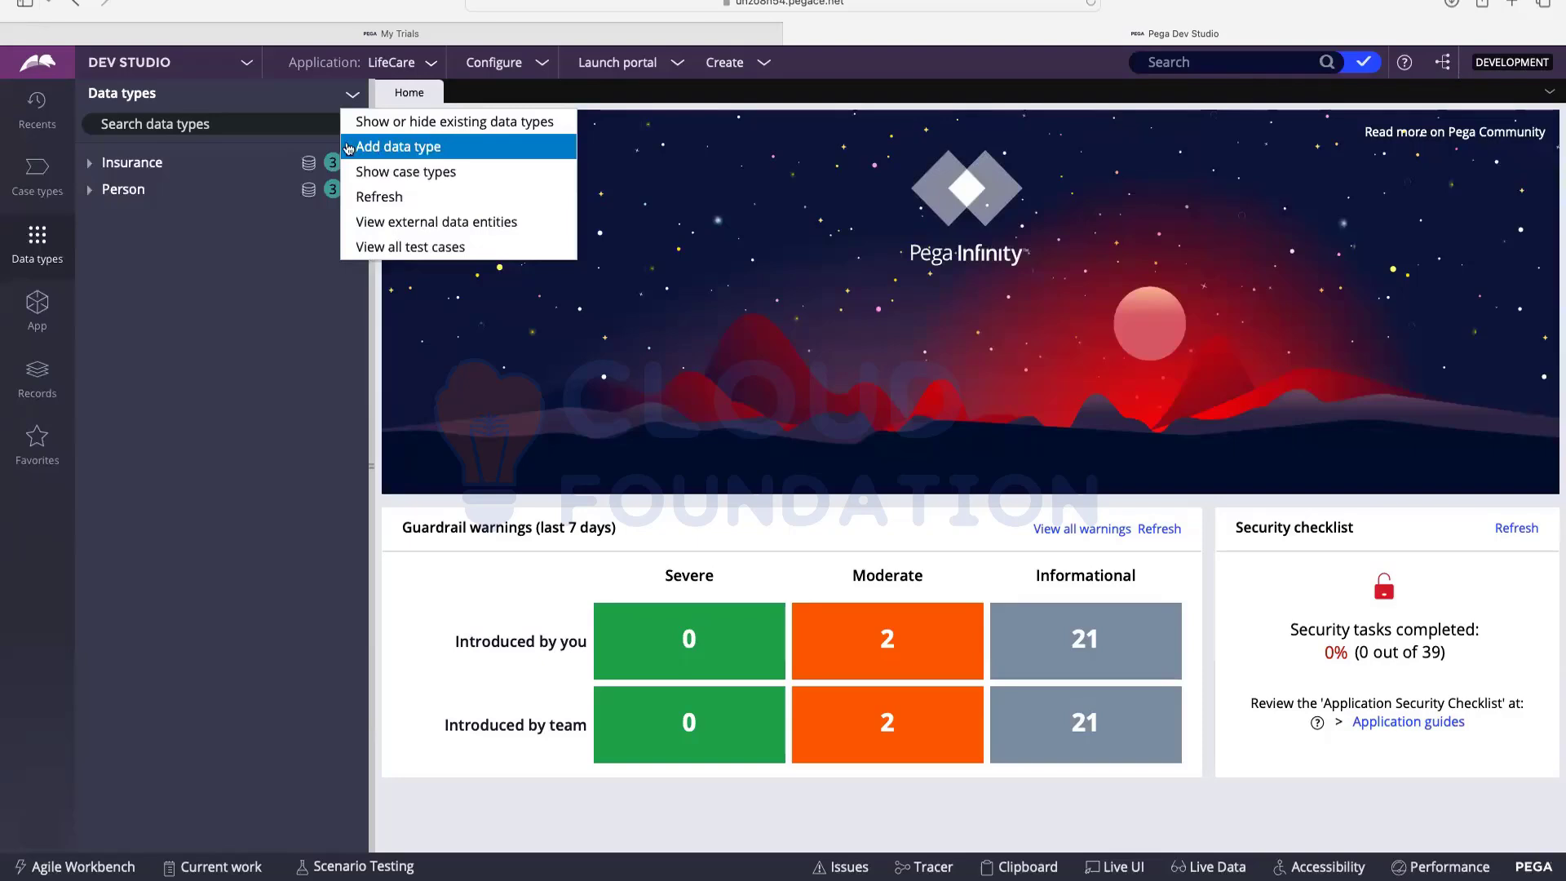
Add a data type labelled CustomerDetails with parent class Care-LifeCareApp-Data.
click(425, 150)
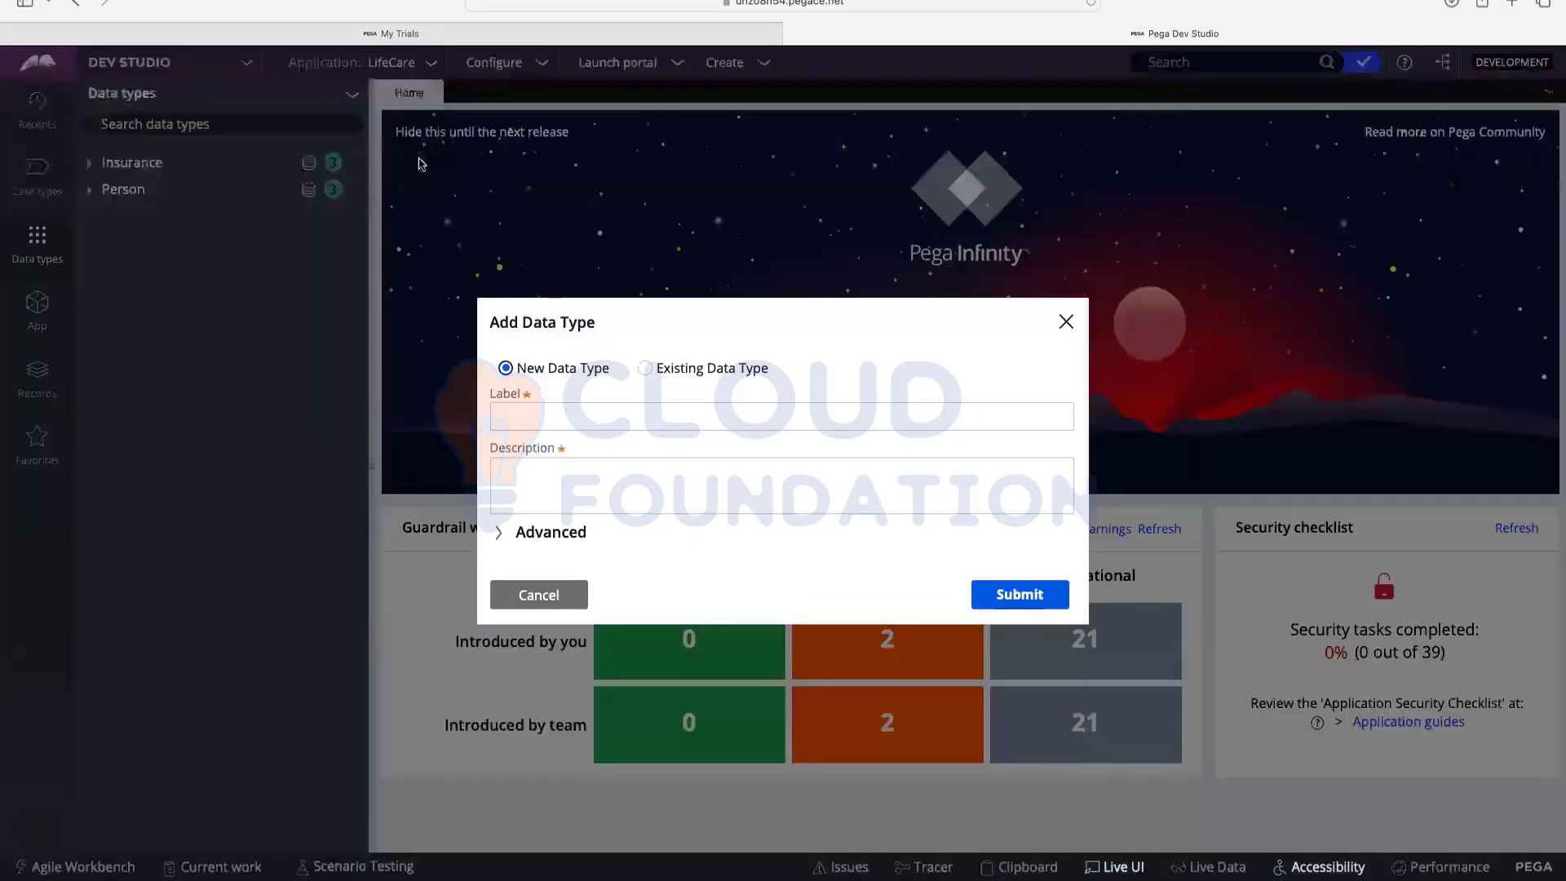
click(619, 509)
click(639, 419)
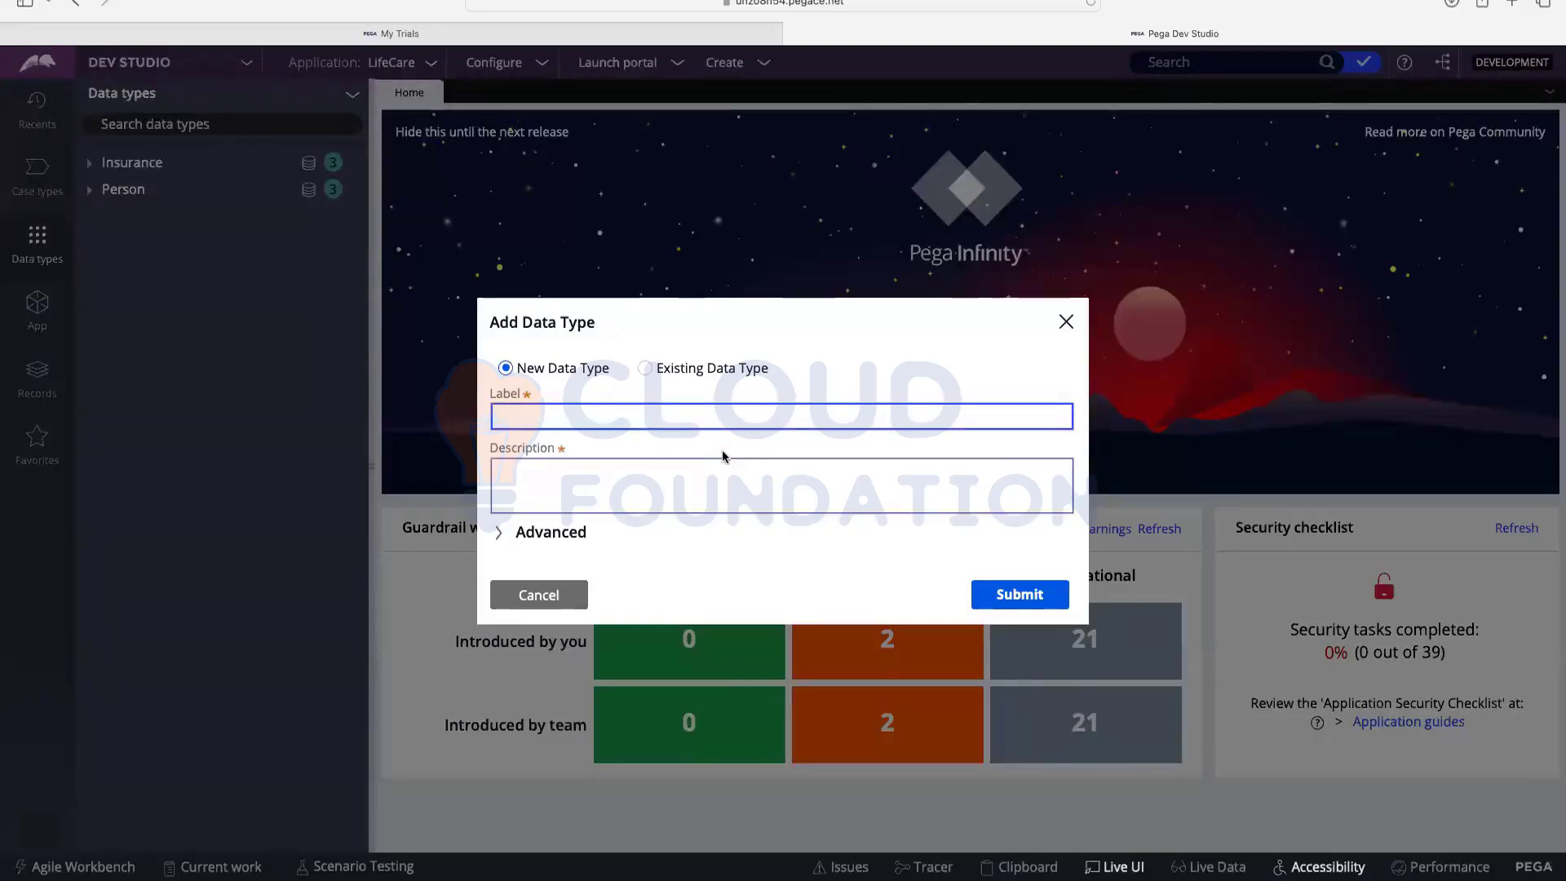
text(CustomerDetails)
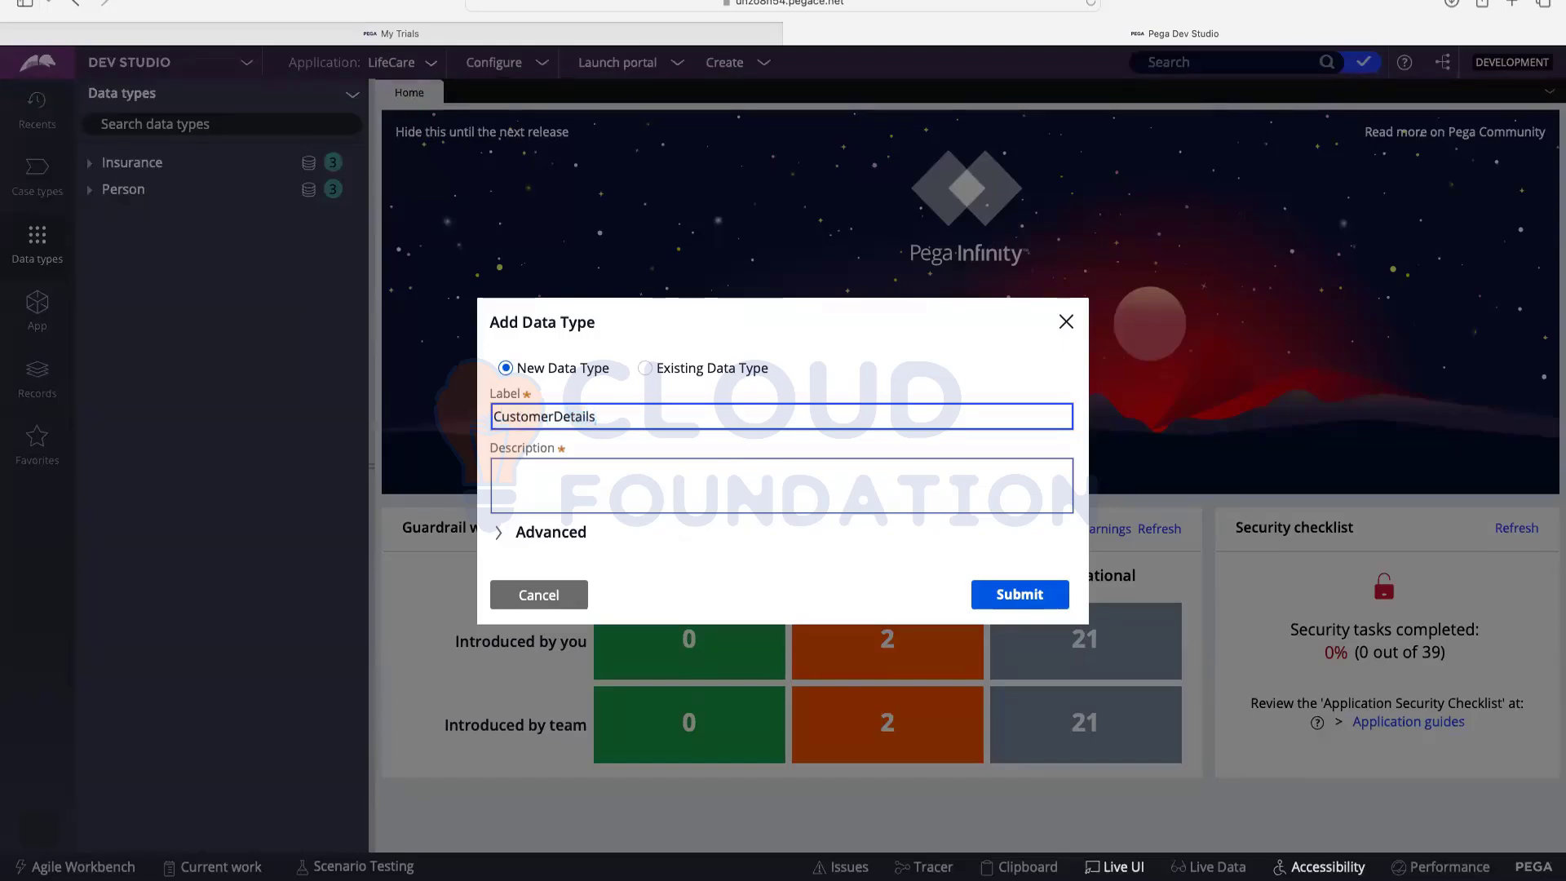
click(637, 545)
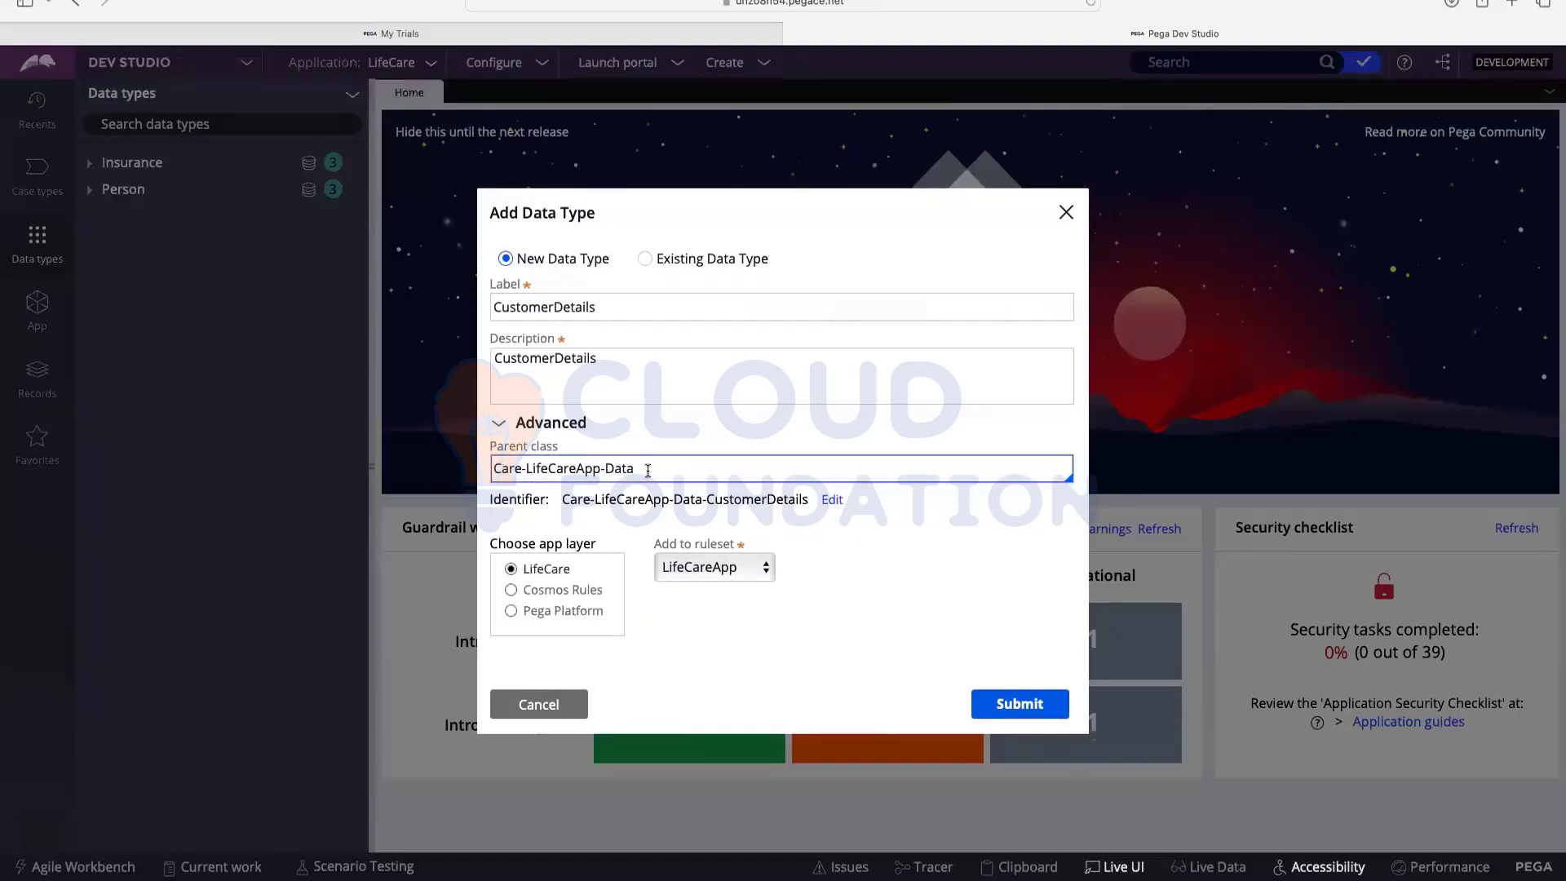
drag(649, 470, 811, 501)
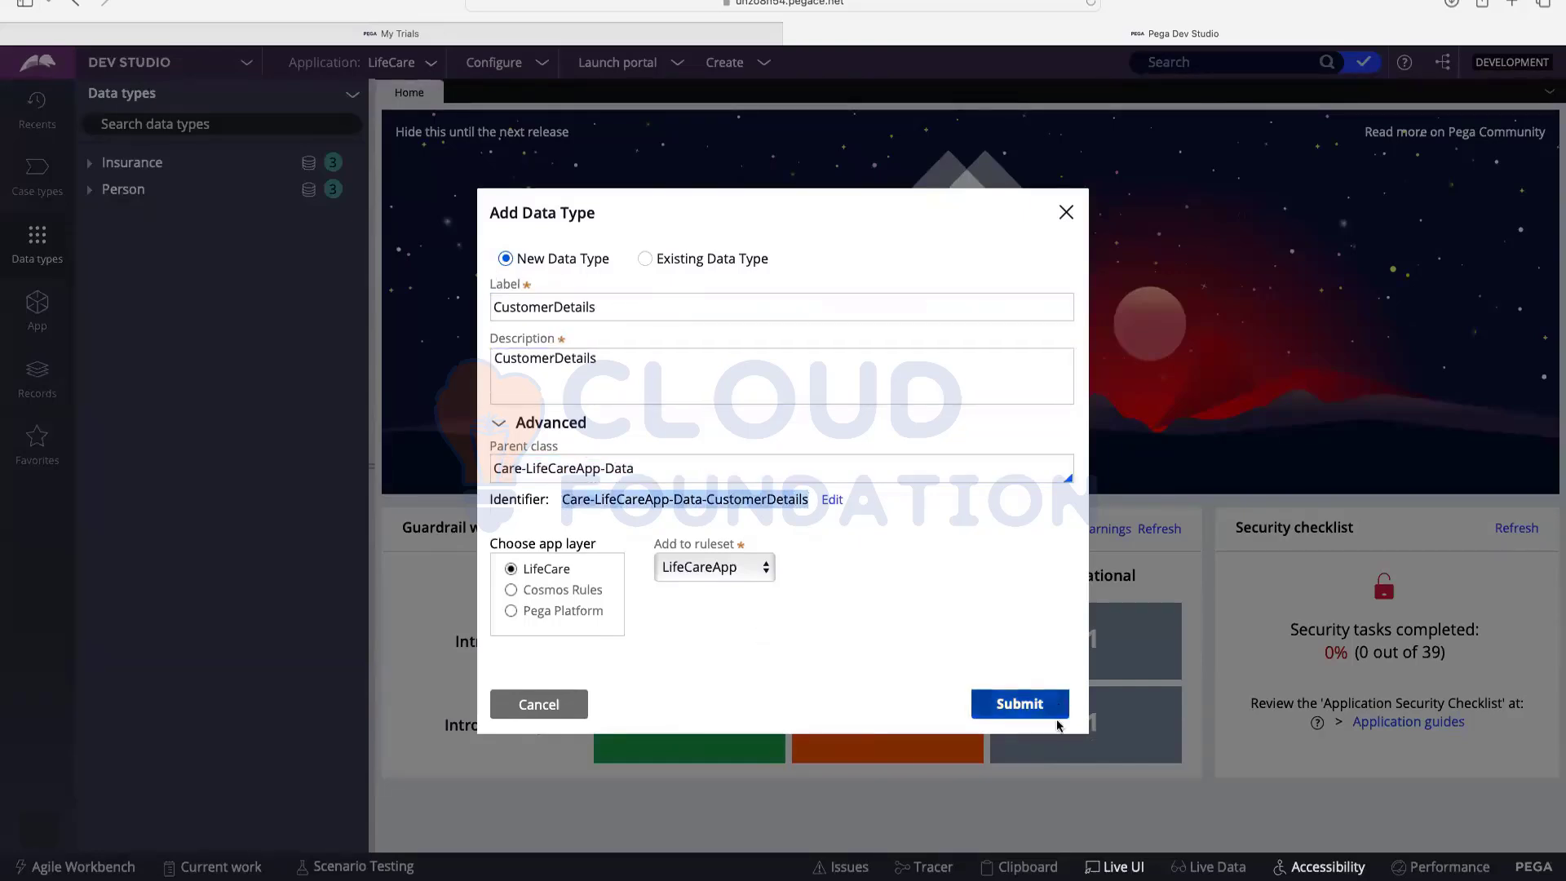
click(1016, 706)
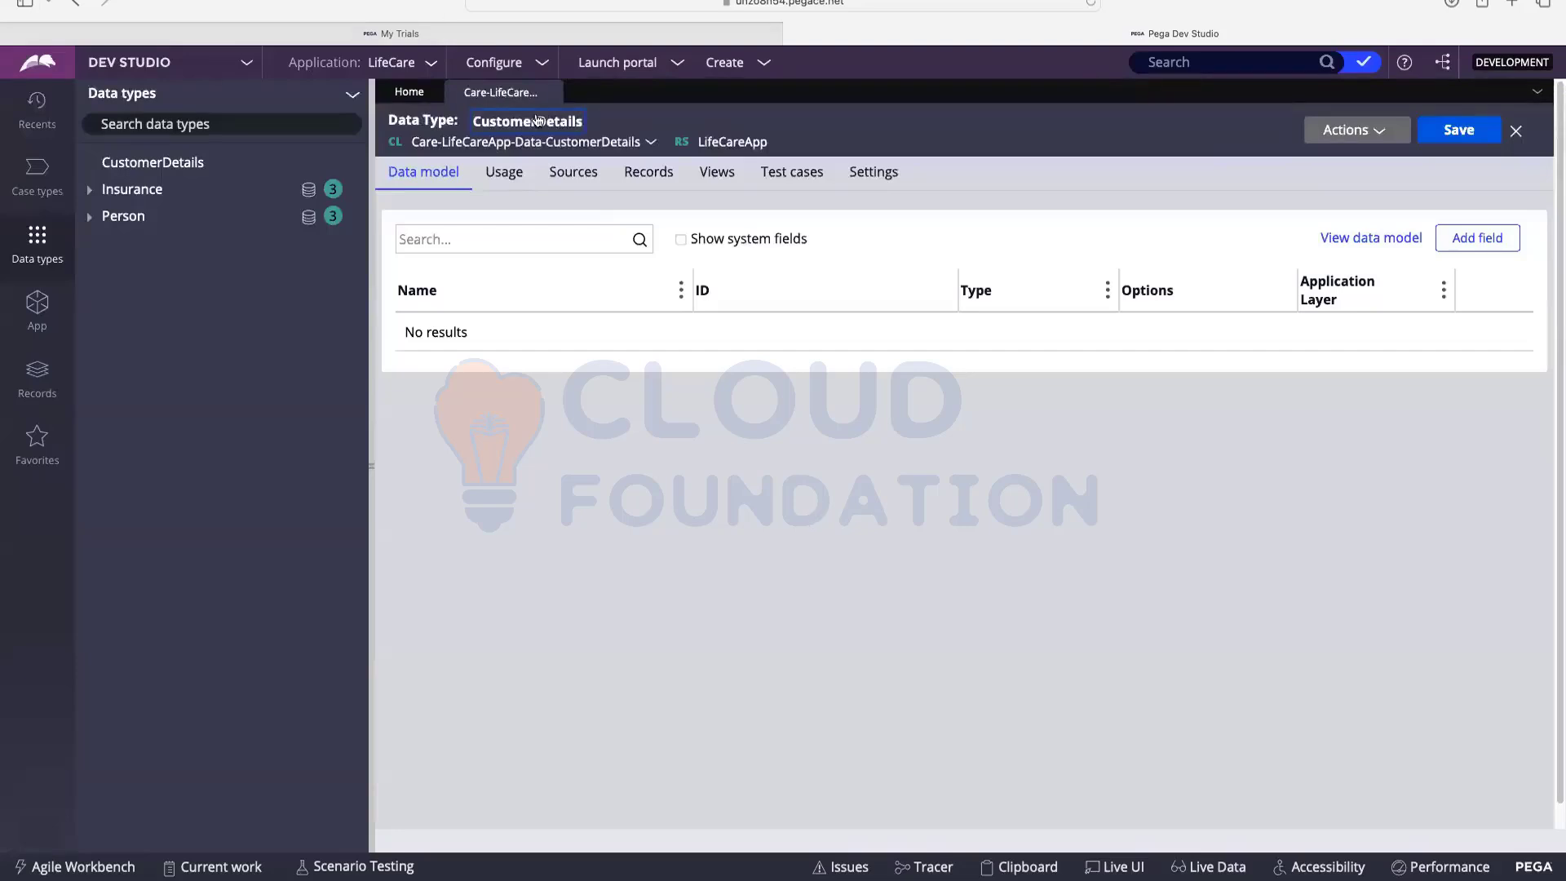
click(515, 178)
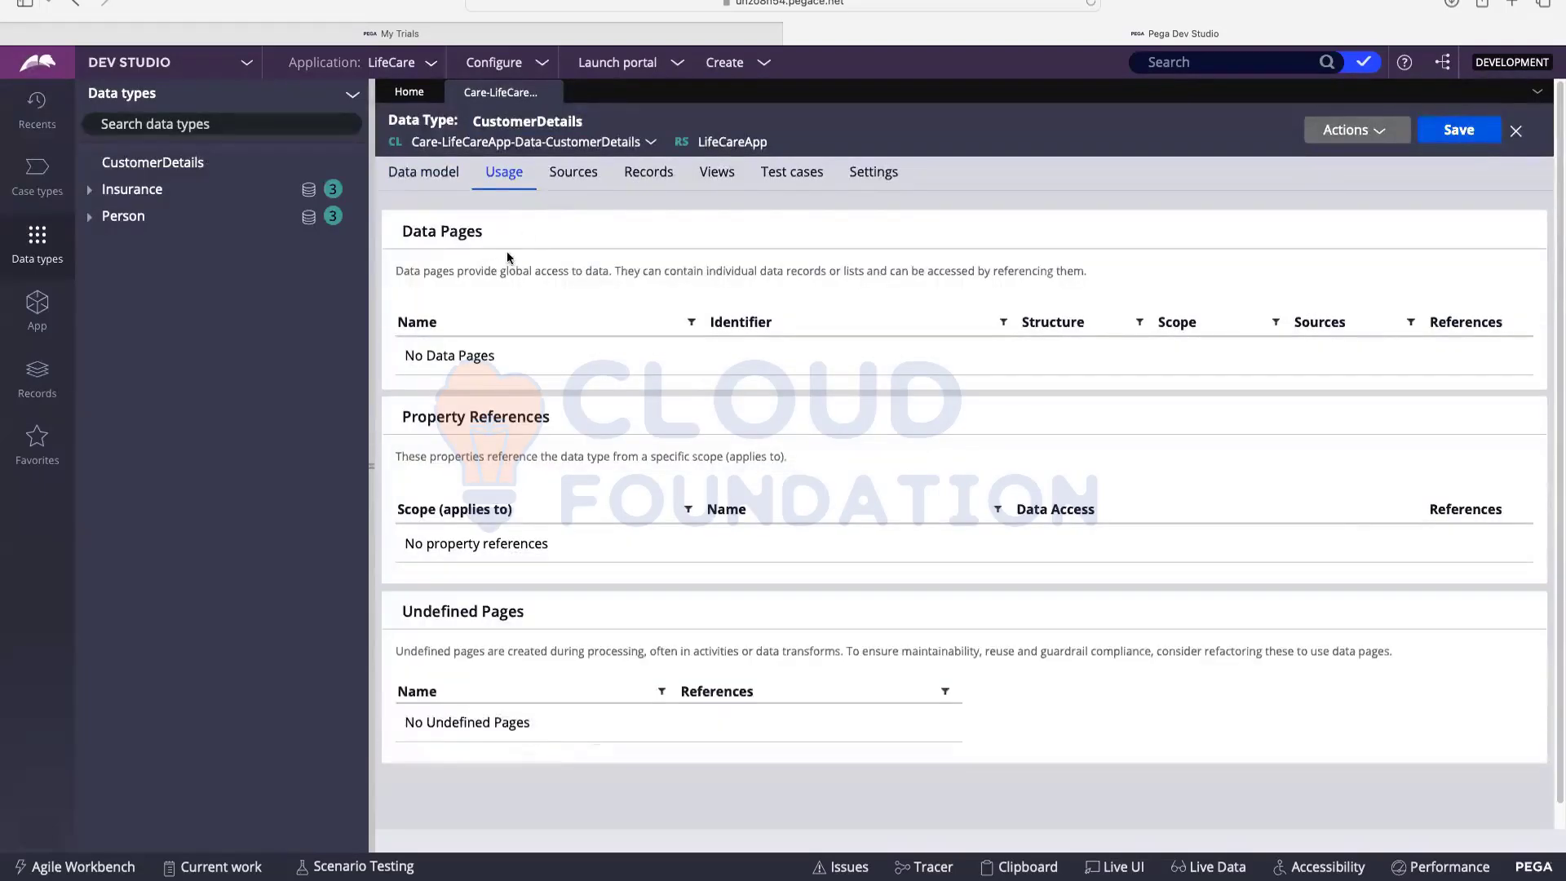
drag(408, 233, 511, 225)
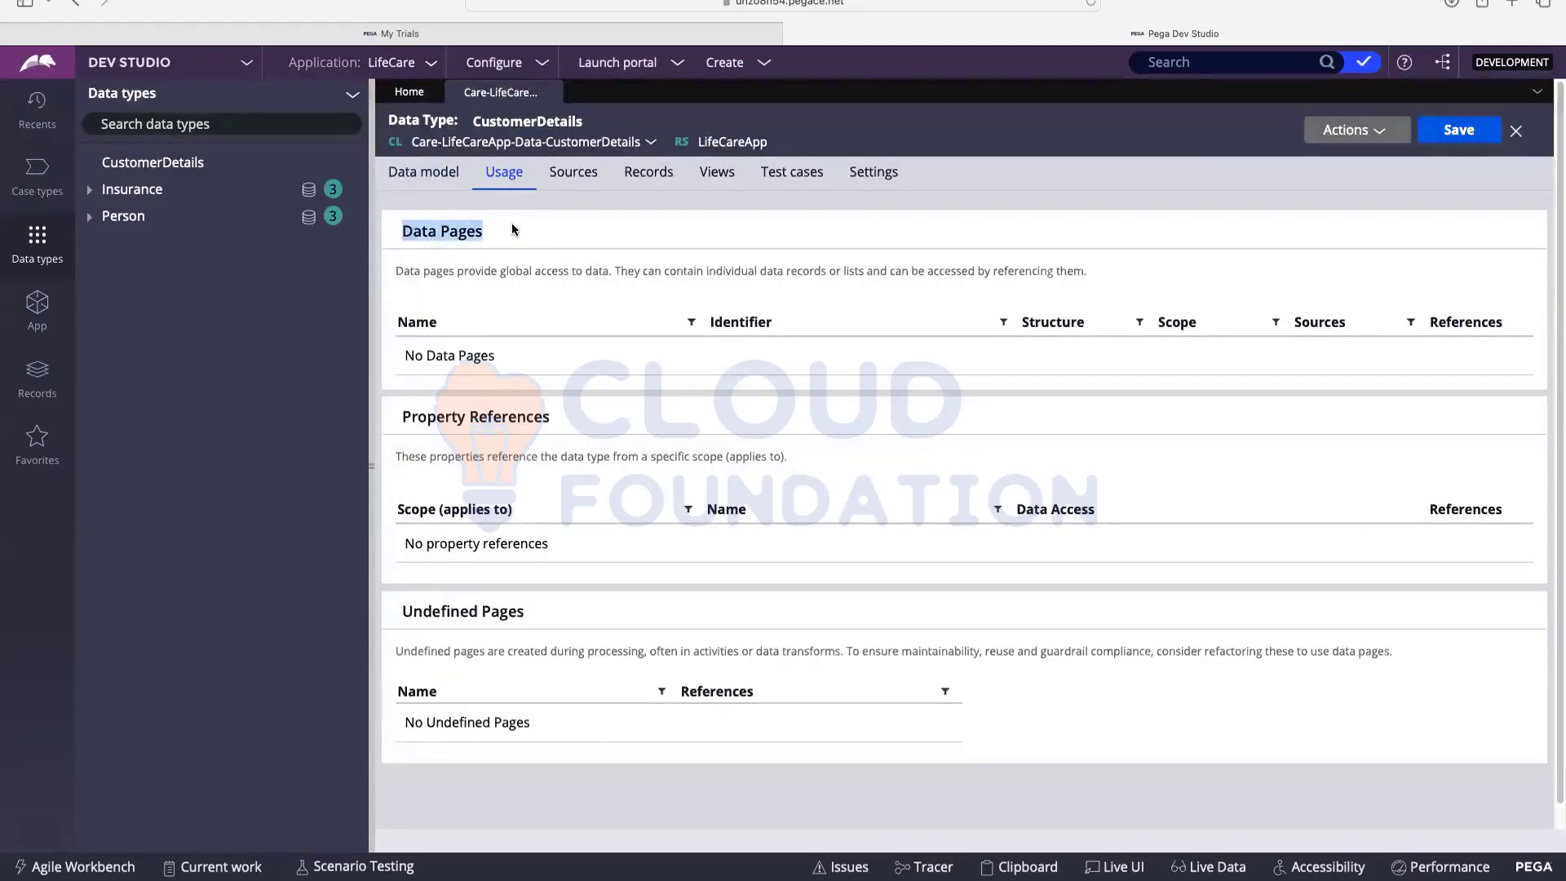
click(512, 230)
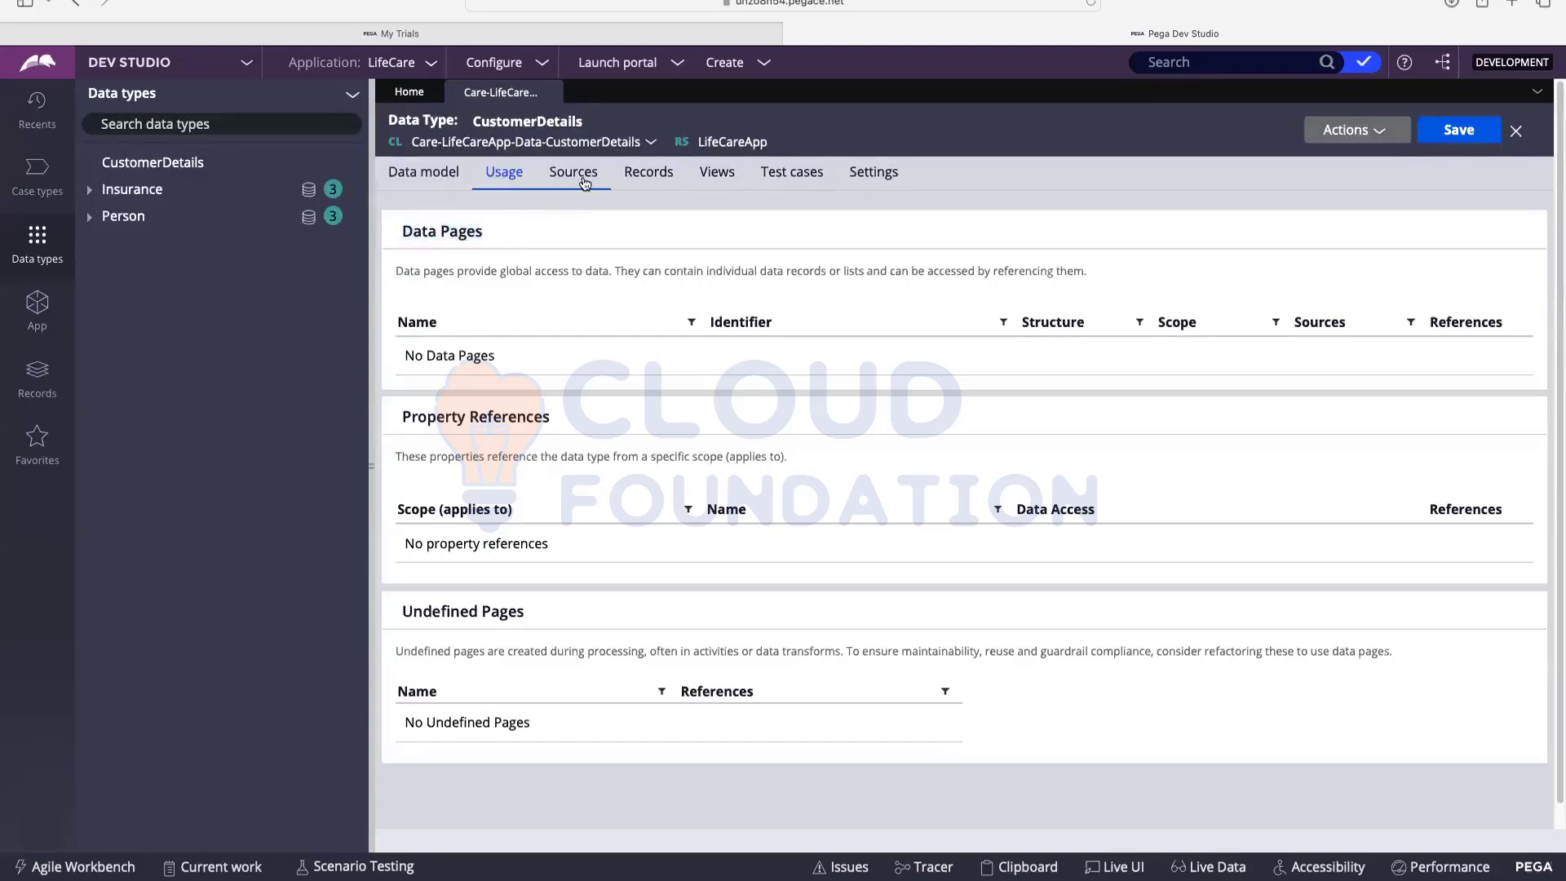
click(585, 183)
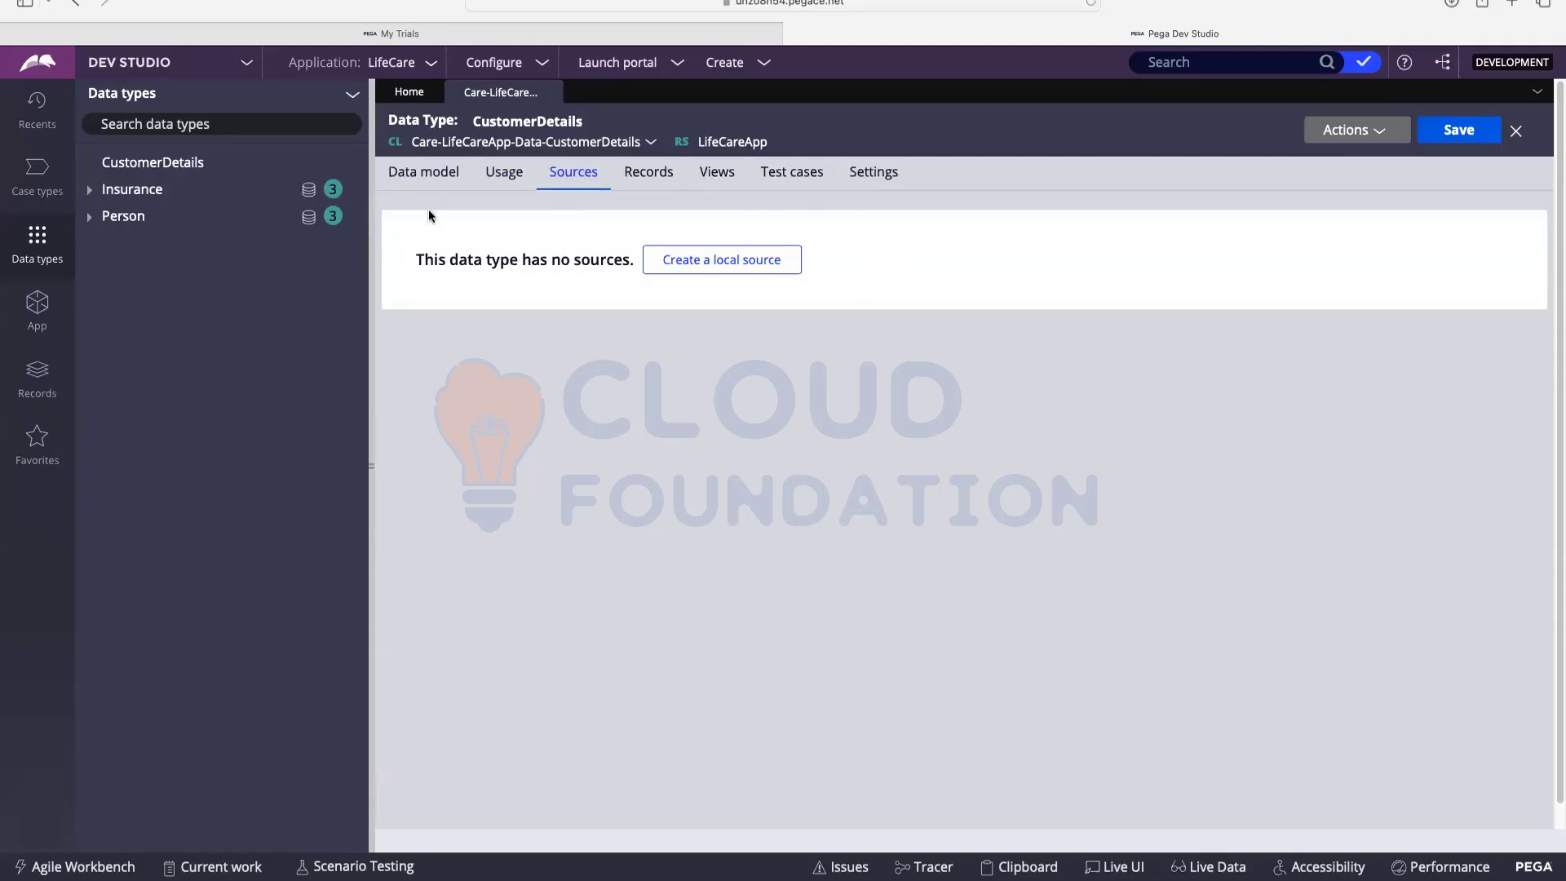
click(654, 176)
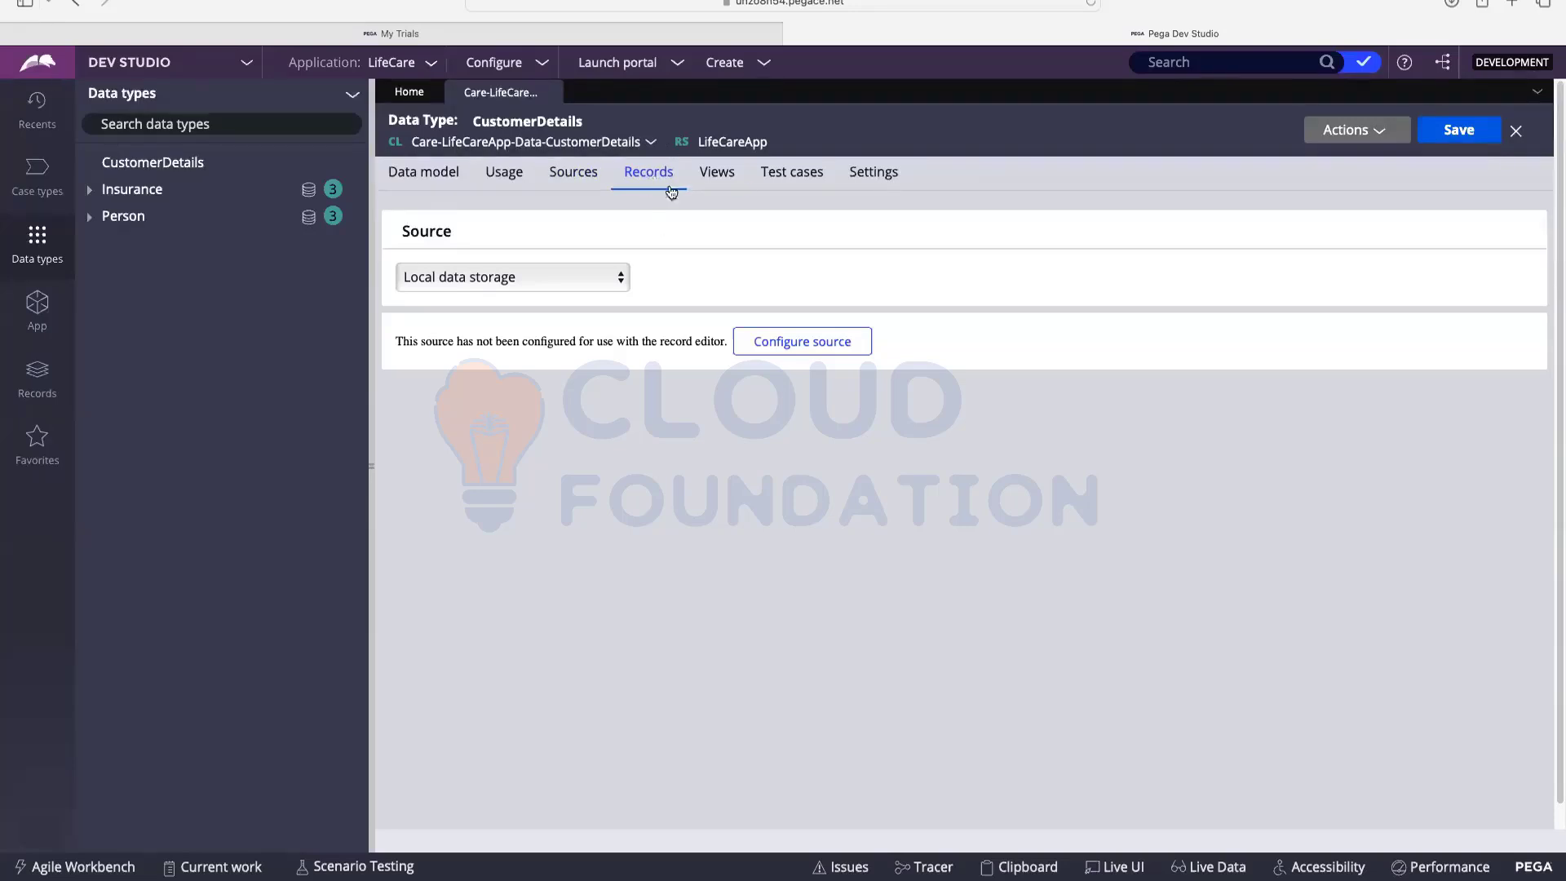
click(718, 173)
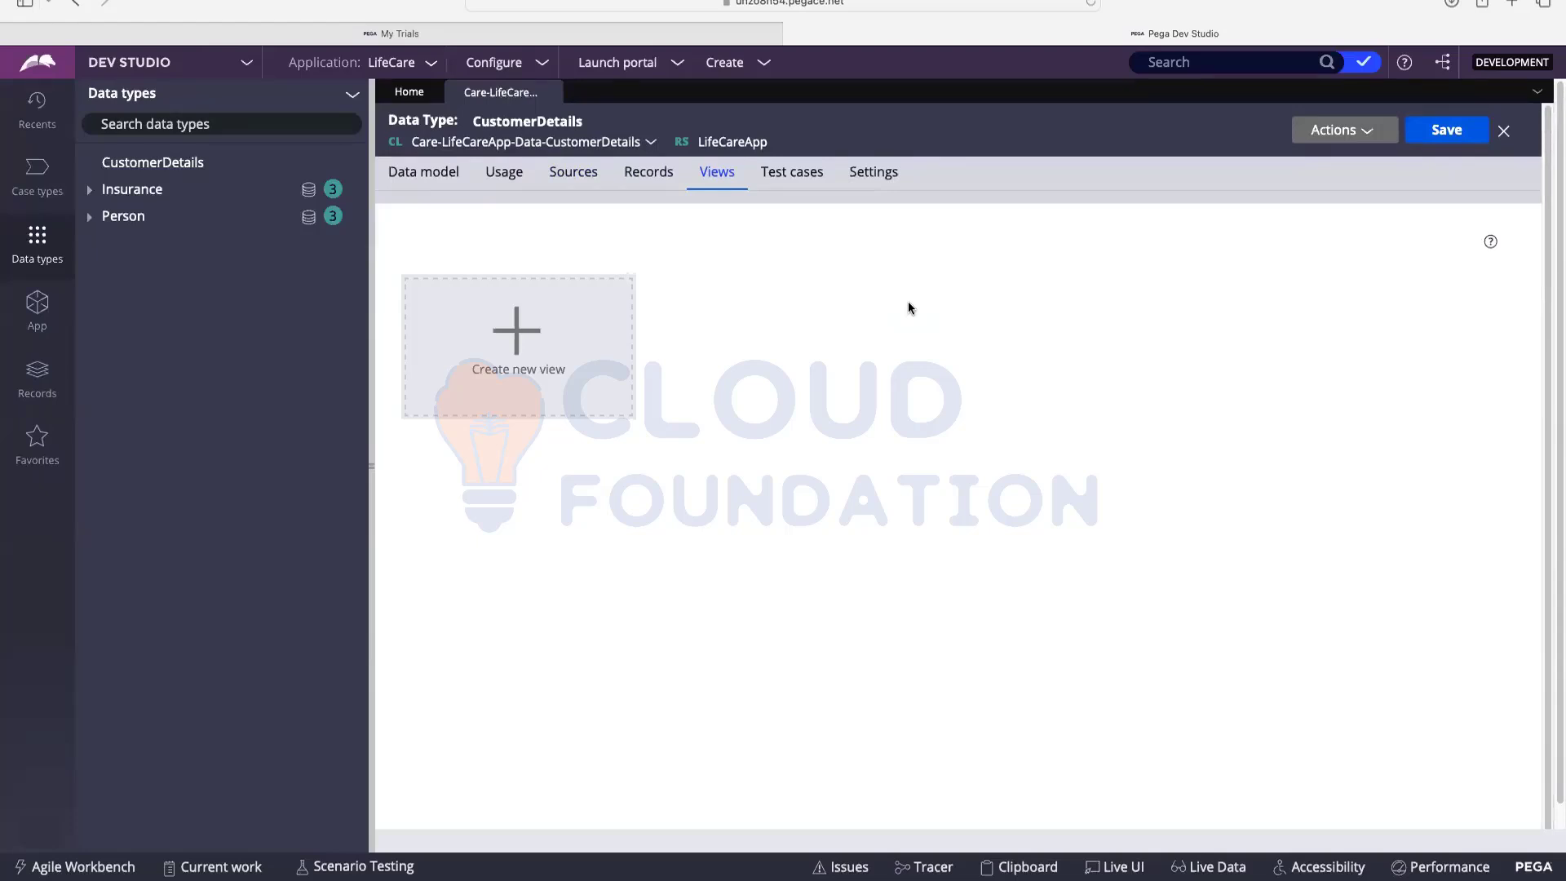
click(436, 175)
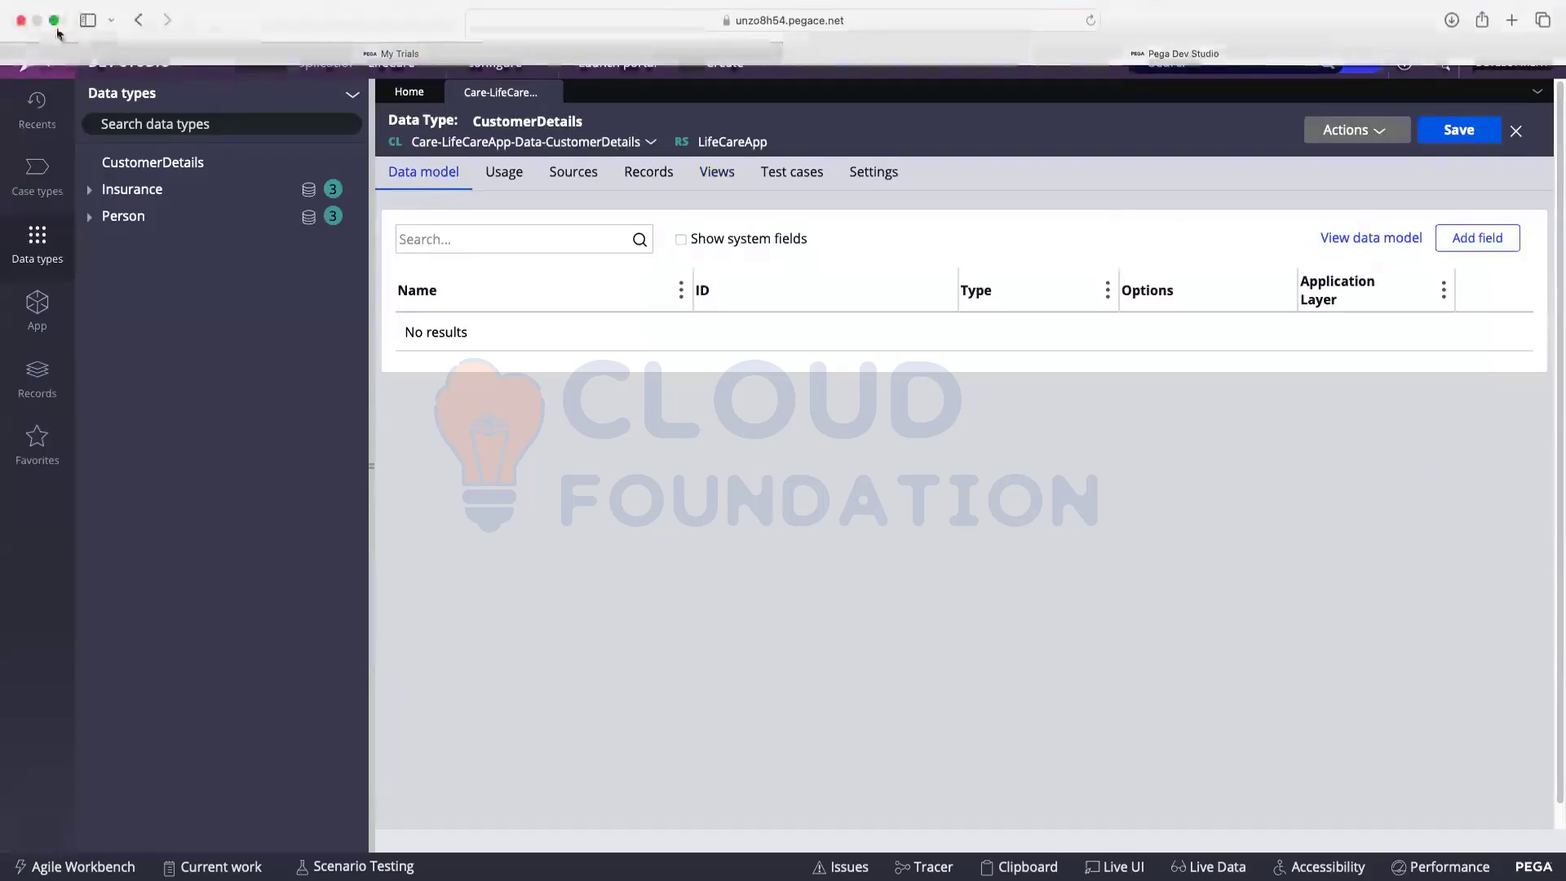
Close the CustomerDetails editor and remove CustomerDetails from the LifeCare Data types list.
click(55, 21)
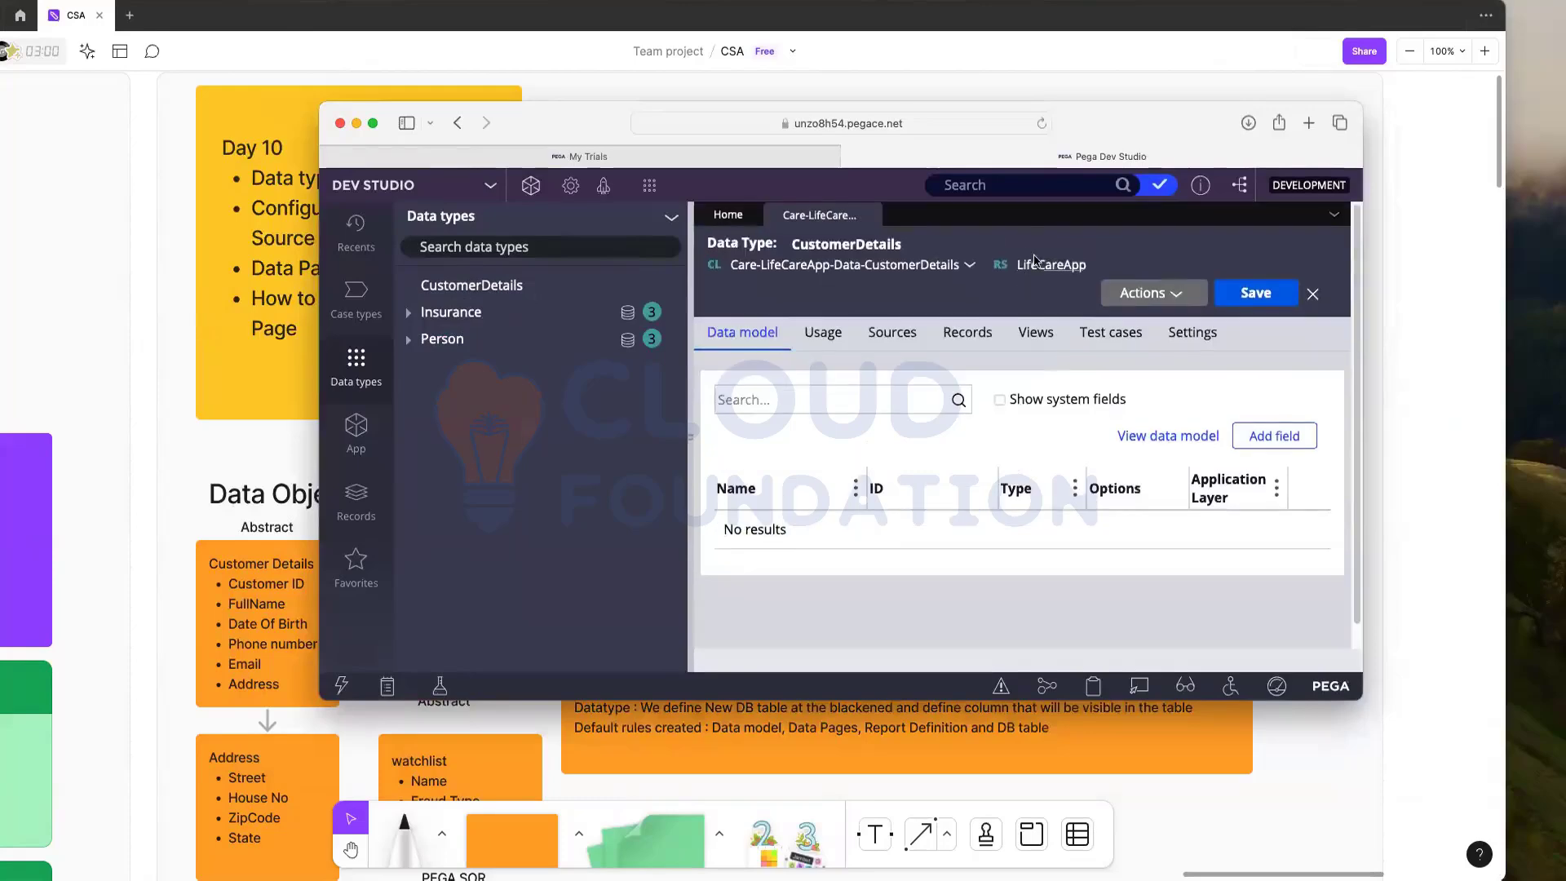
click(869, 215)
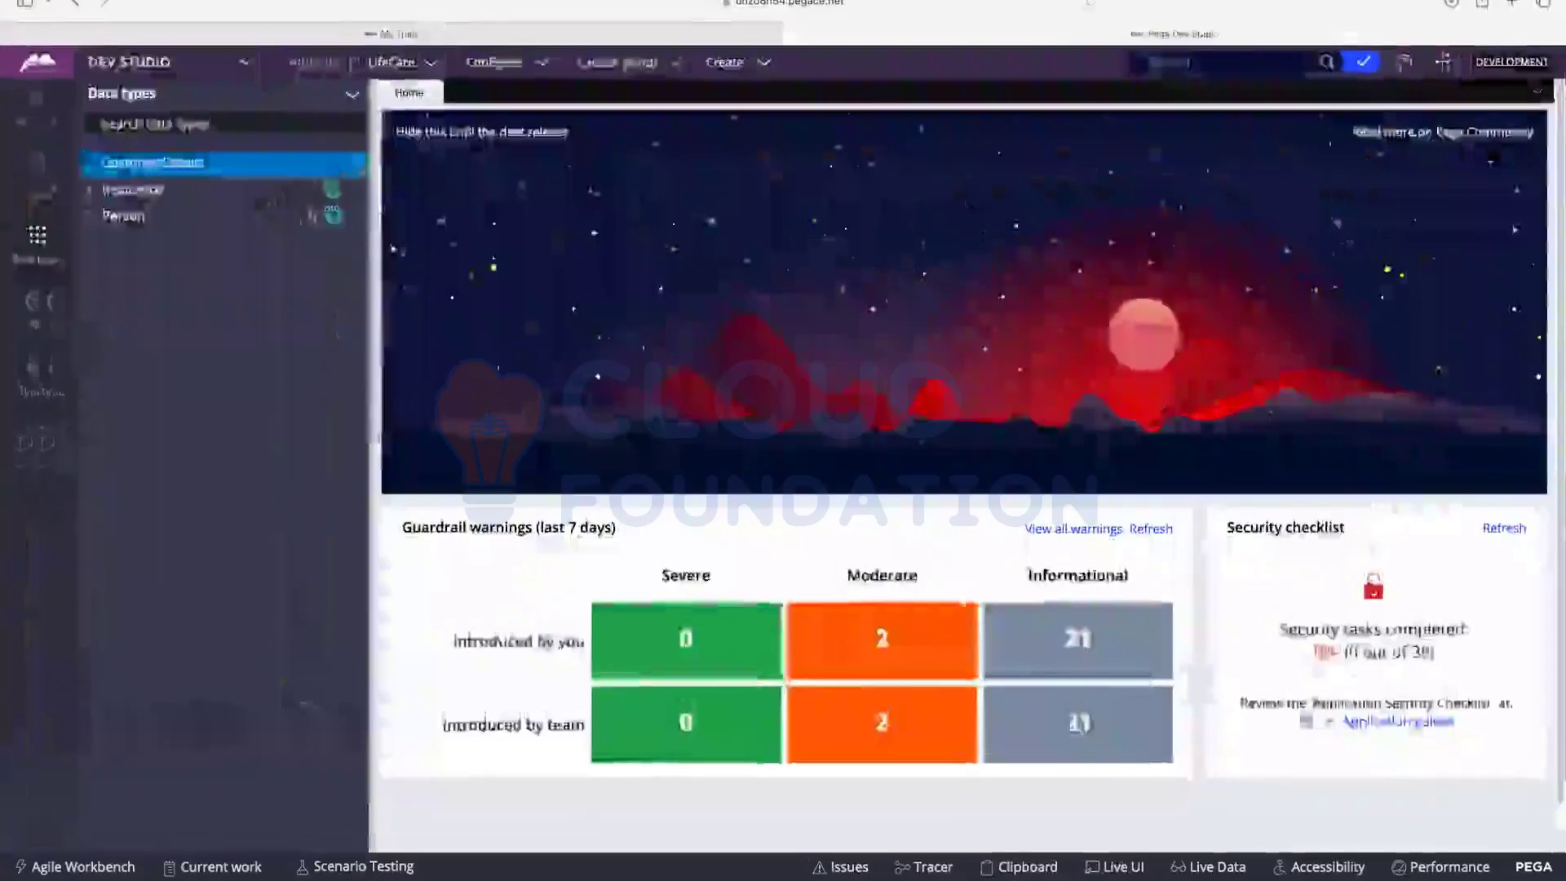
click(356, 169)
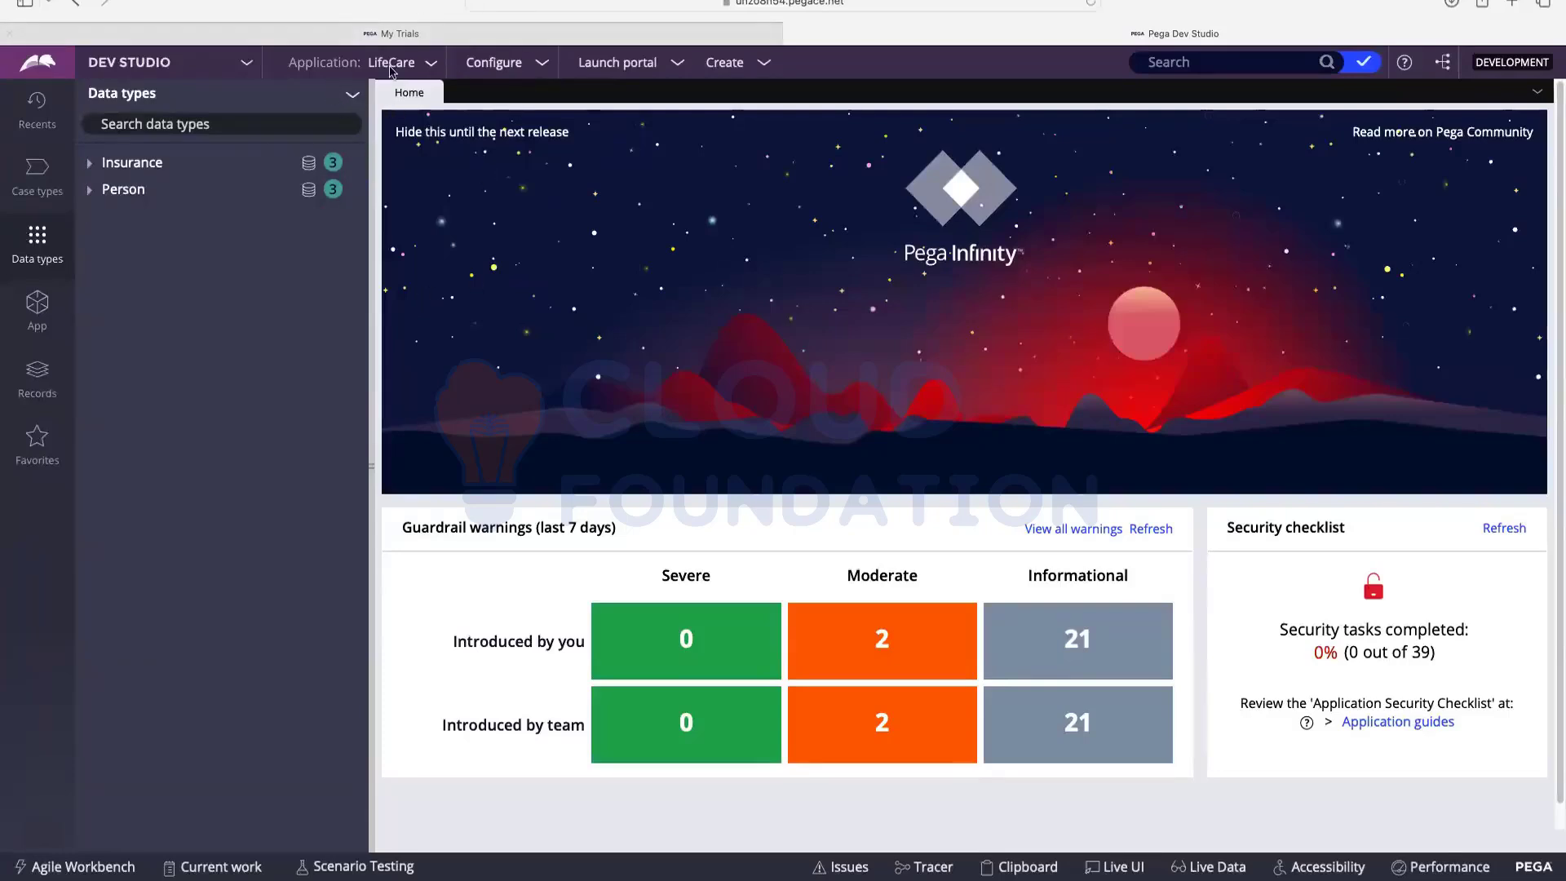
click(353, 96)
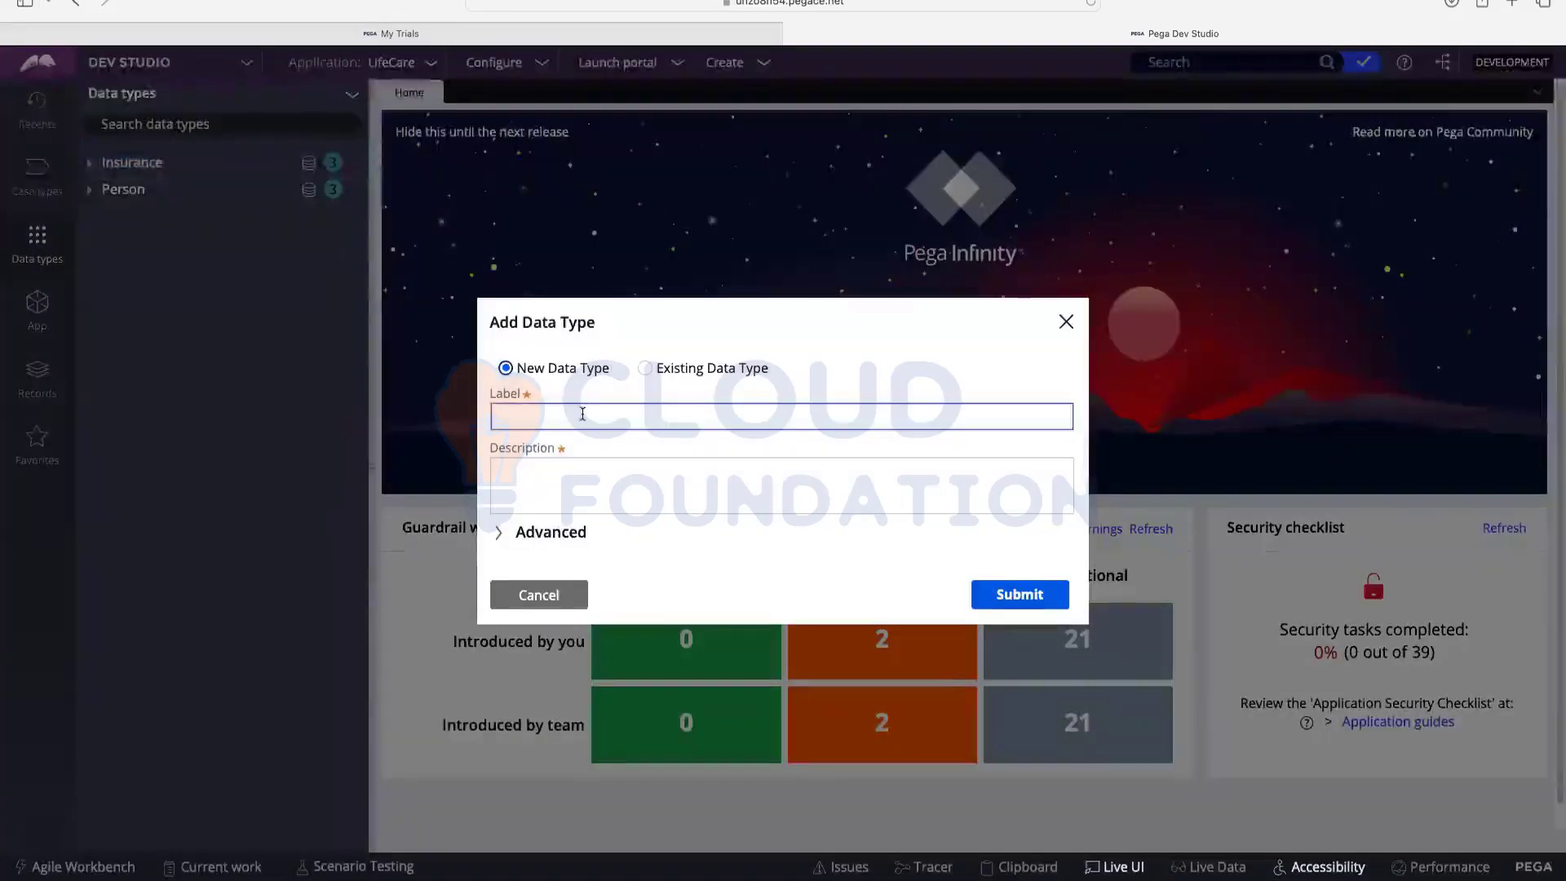
Add a data type labelled FraudWatchList with parent class Care-LifeCareApp-Data.
click(582, 414)
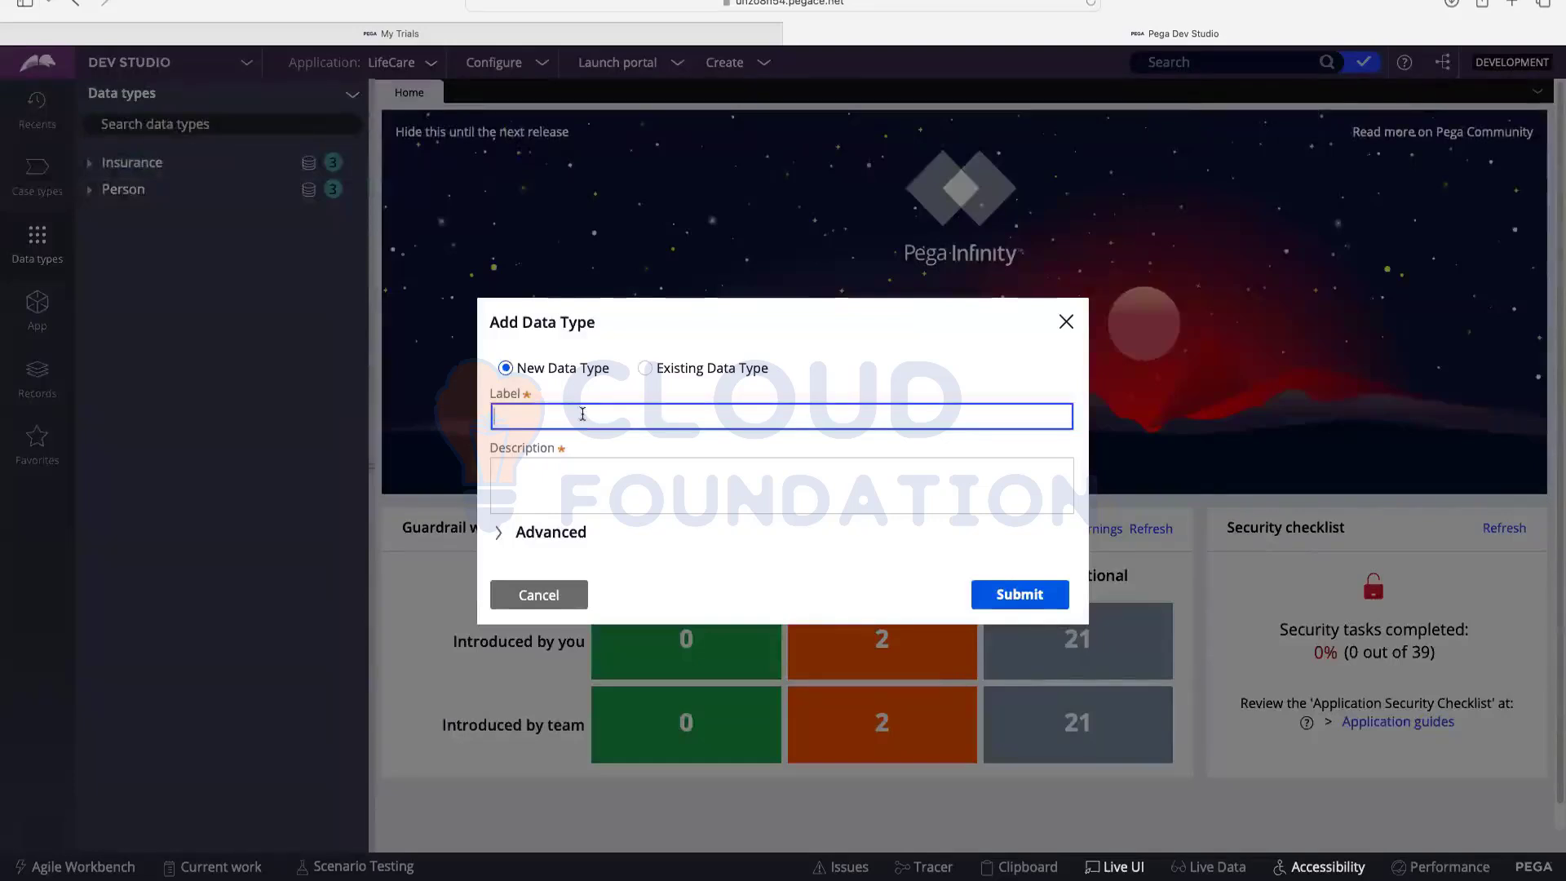
text(FraudWatchList)
click(605, 499)
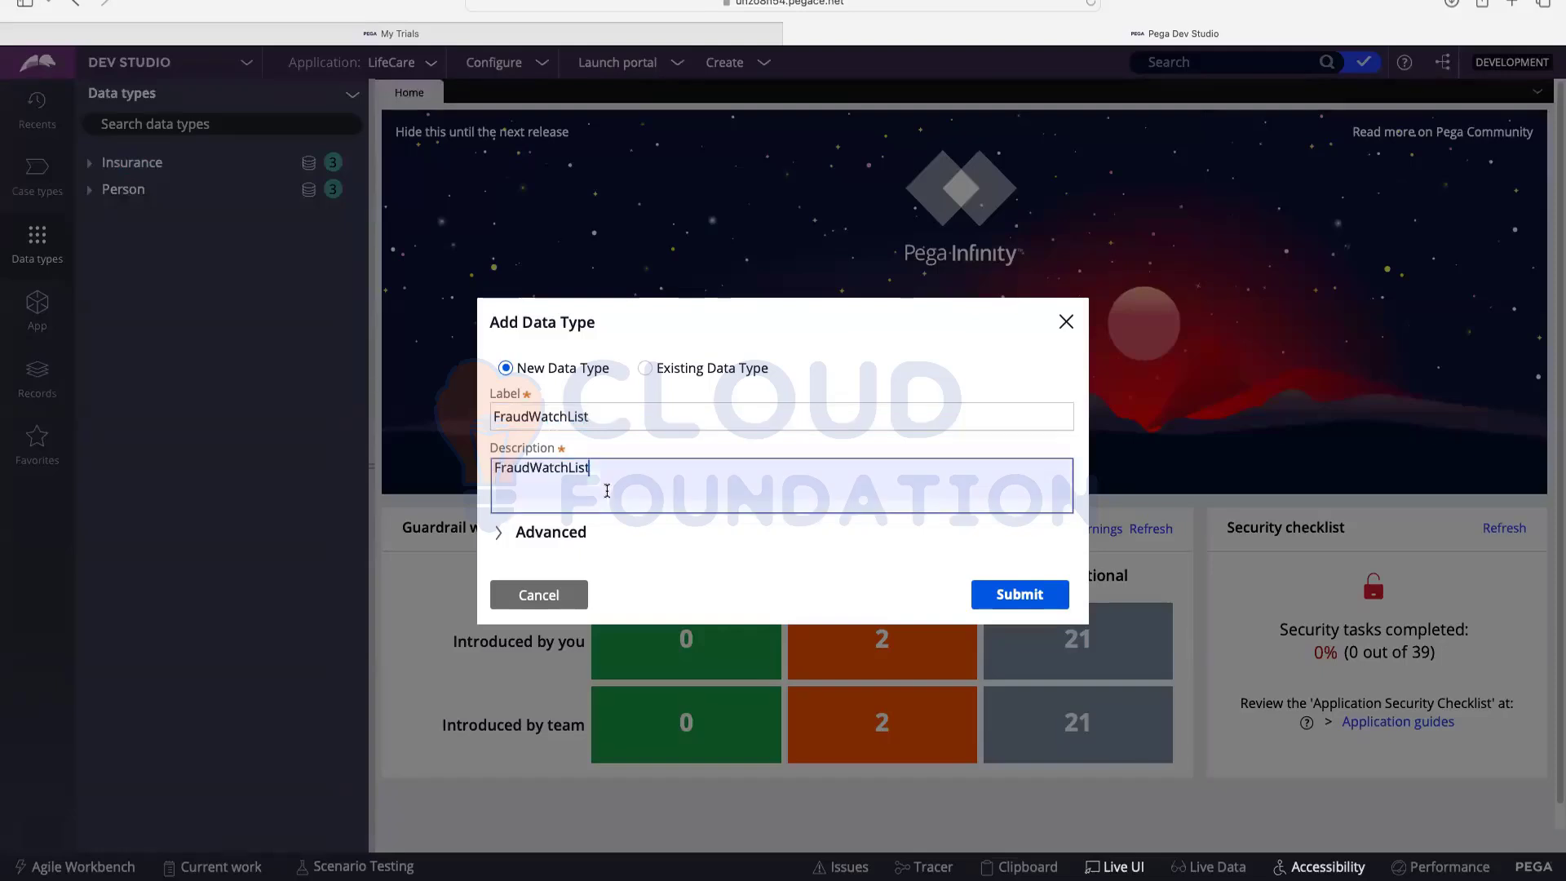
click(535, 541)
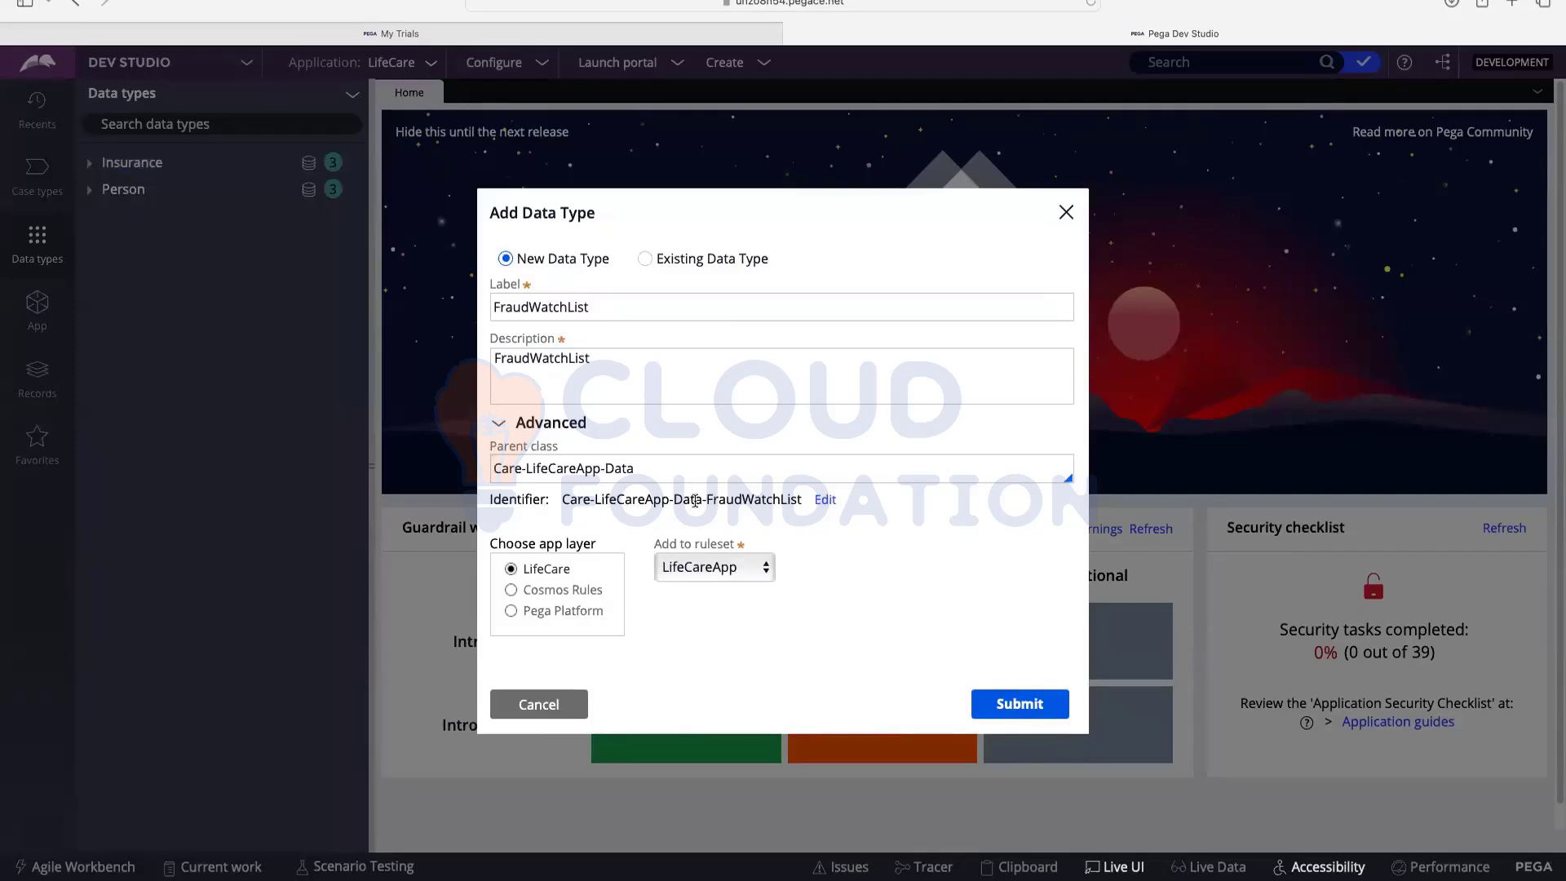
click(1013, 707)
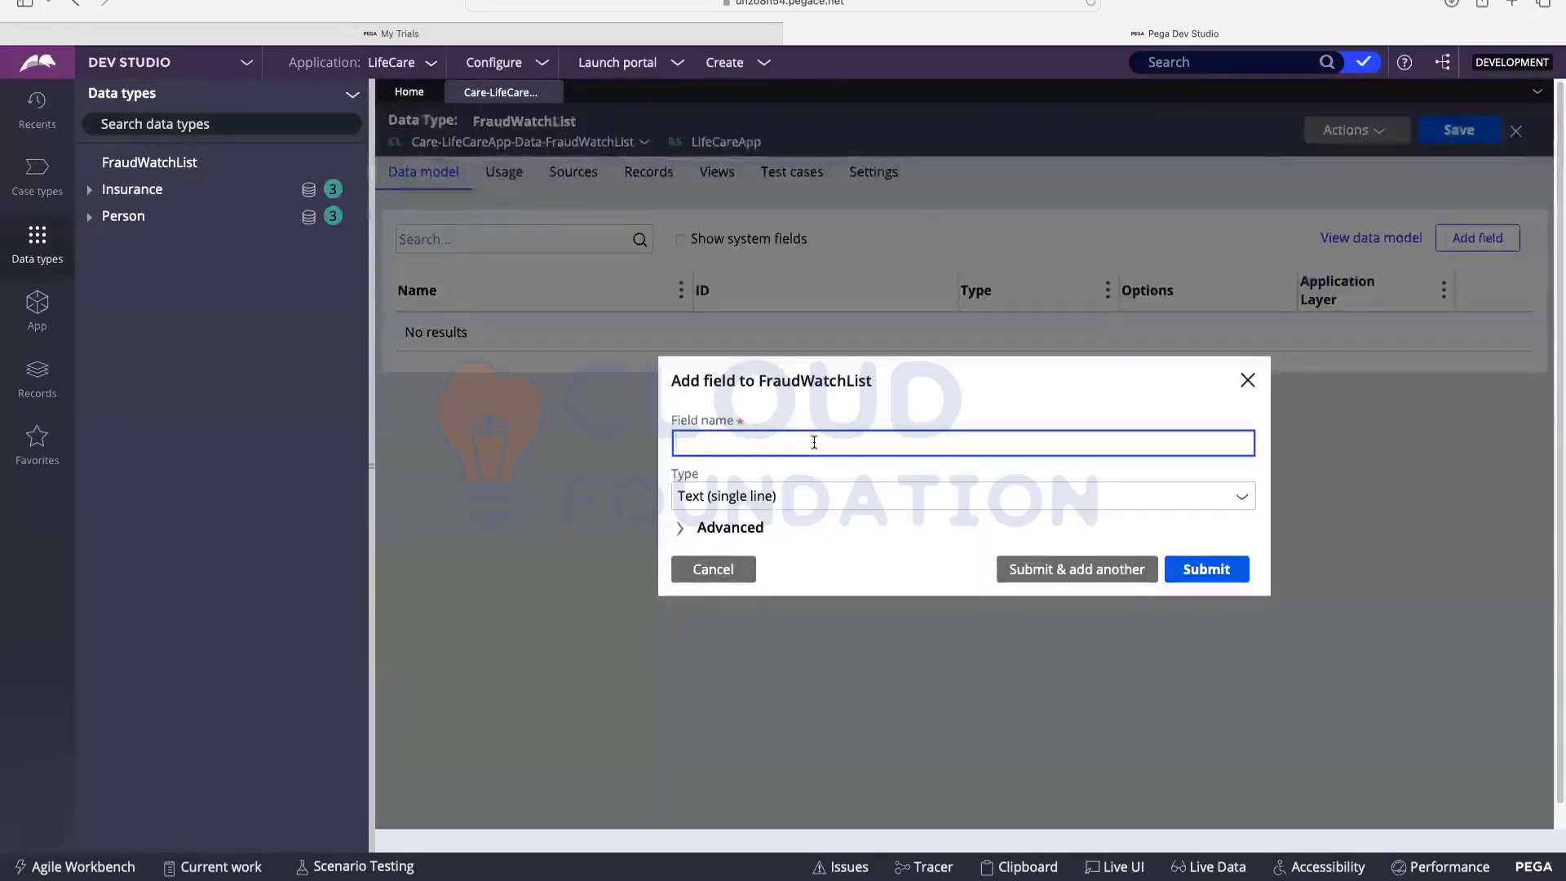
Add a CustomerID field of type Text (single line) to FraudWatchList.
text(Cust)
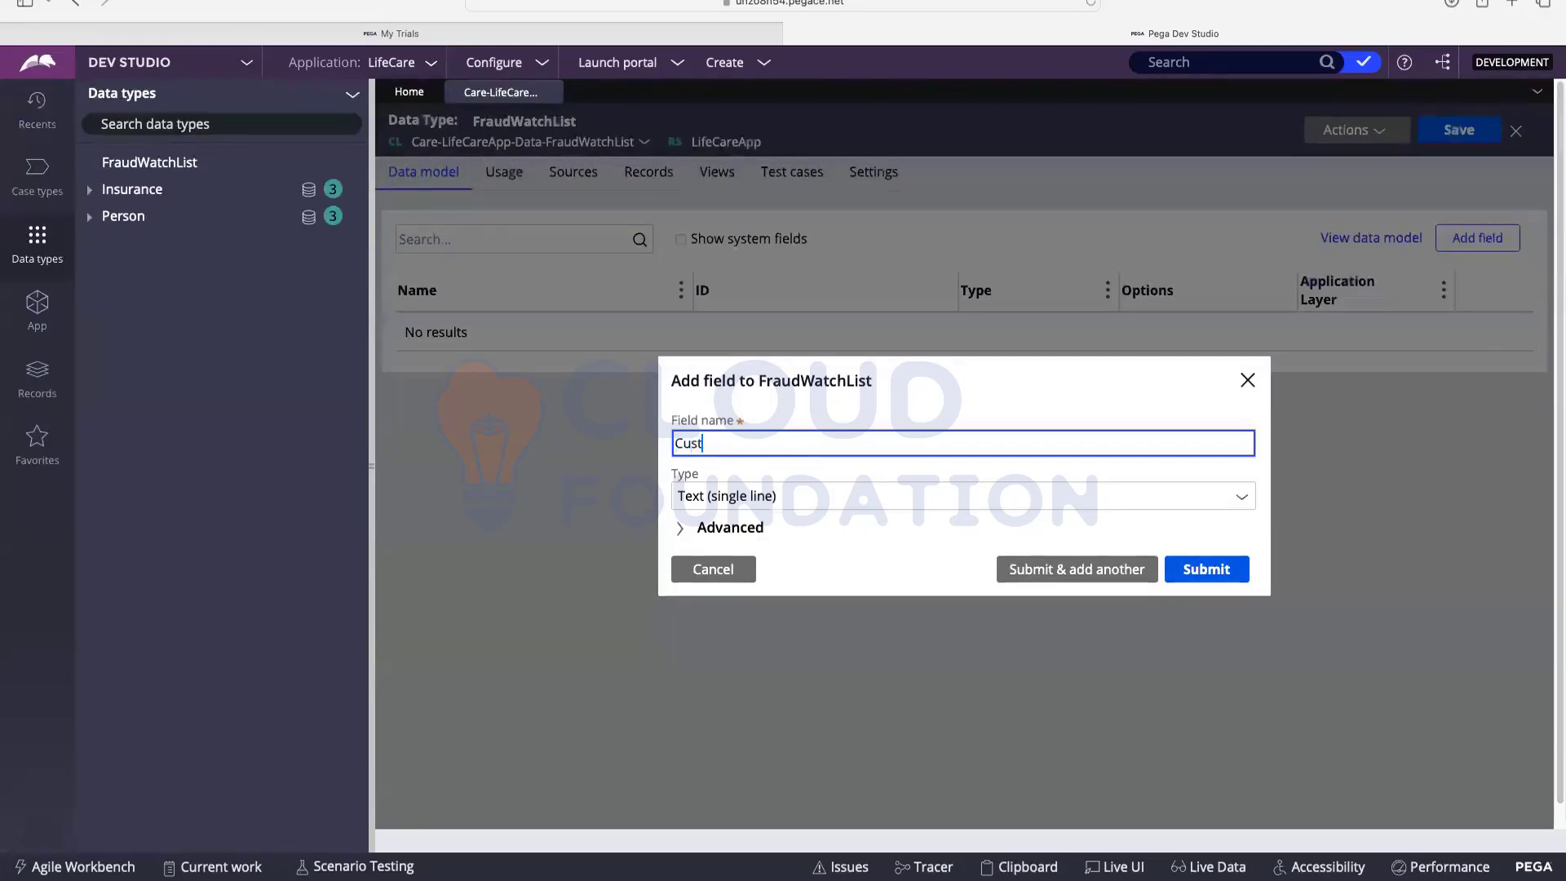
text(omerID)
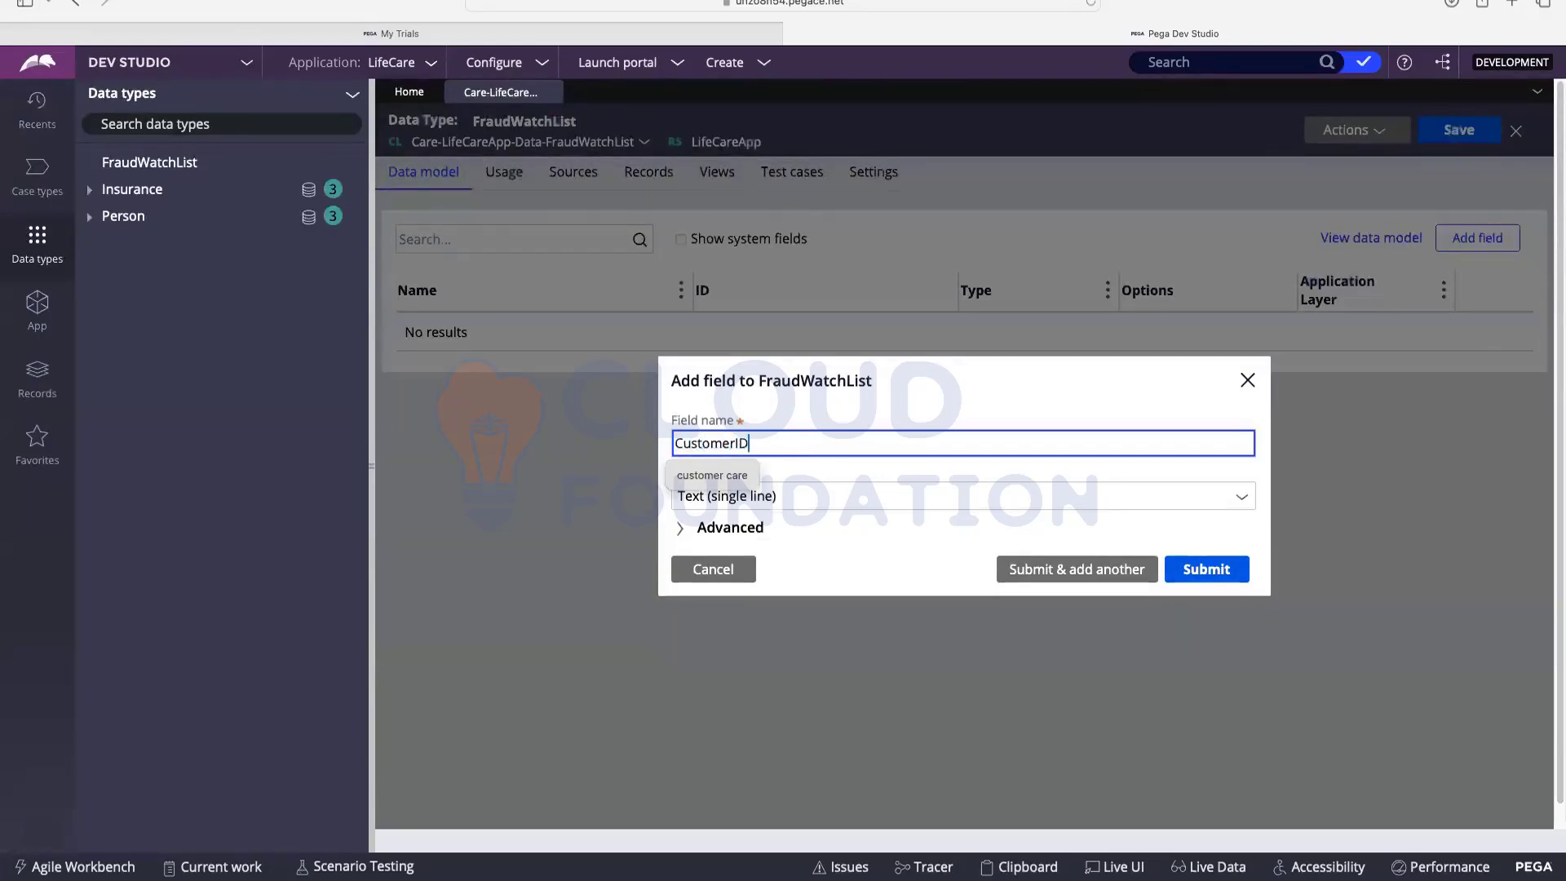
click(927, 452)
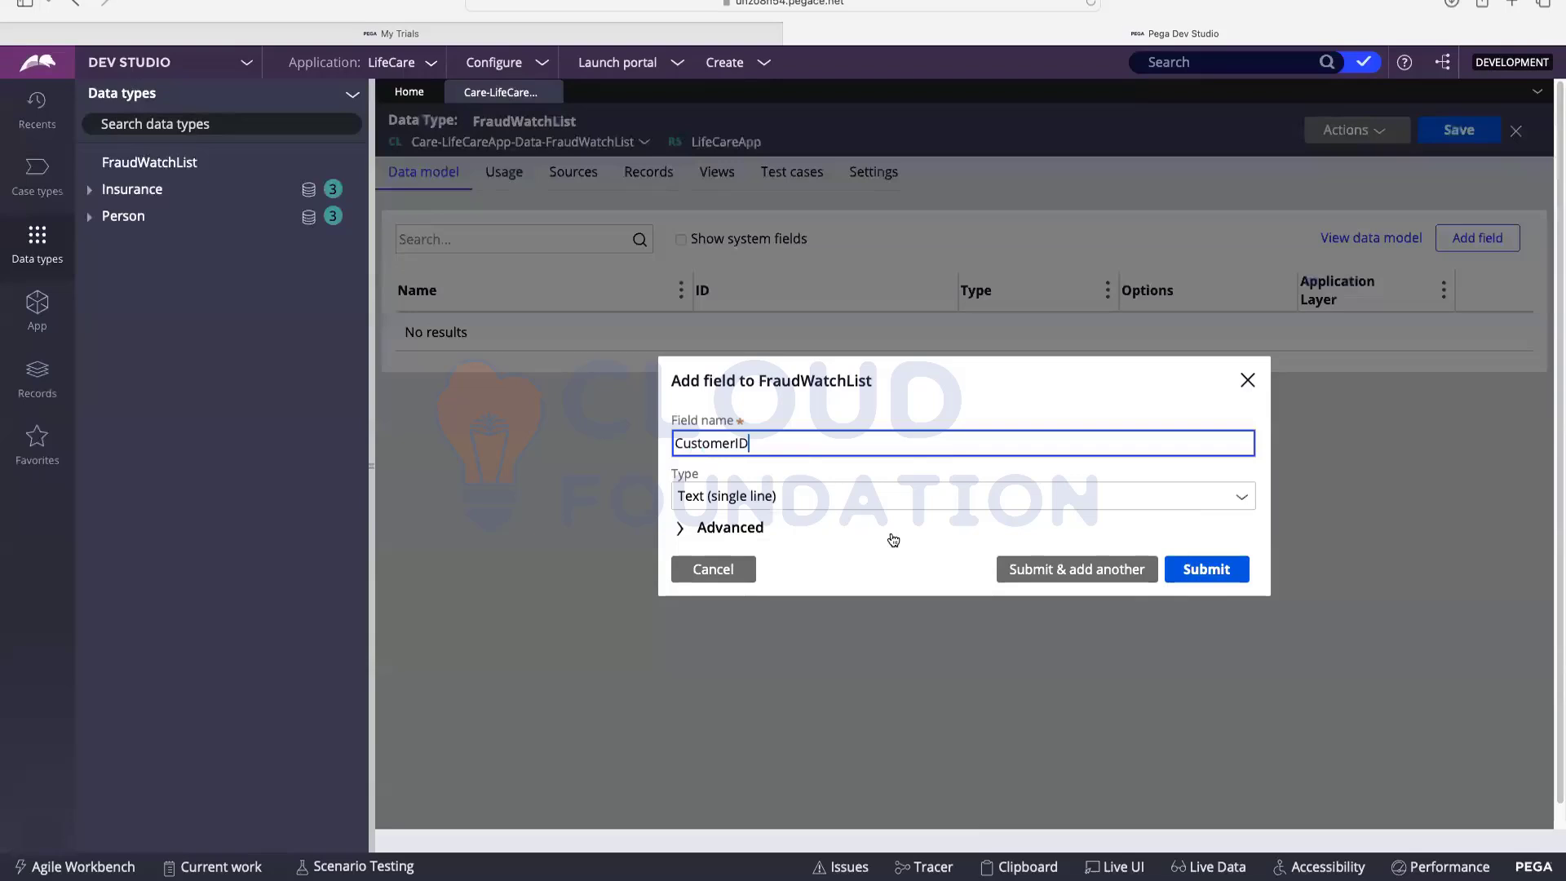
click(788, 504)
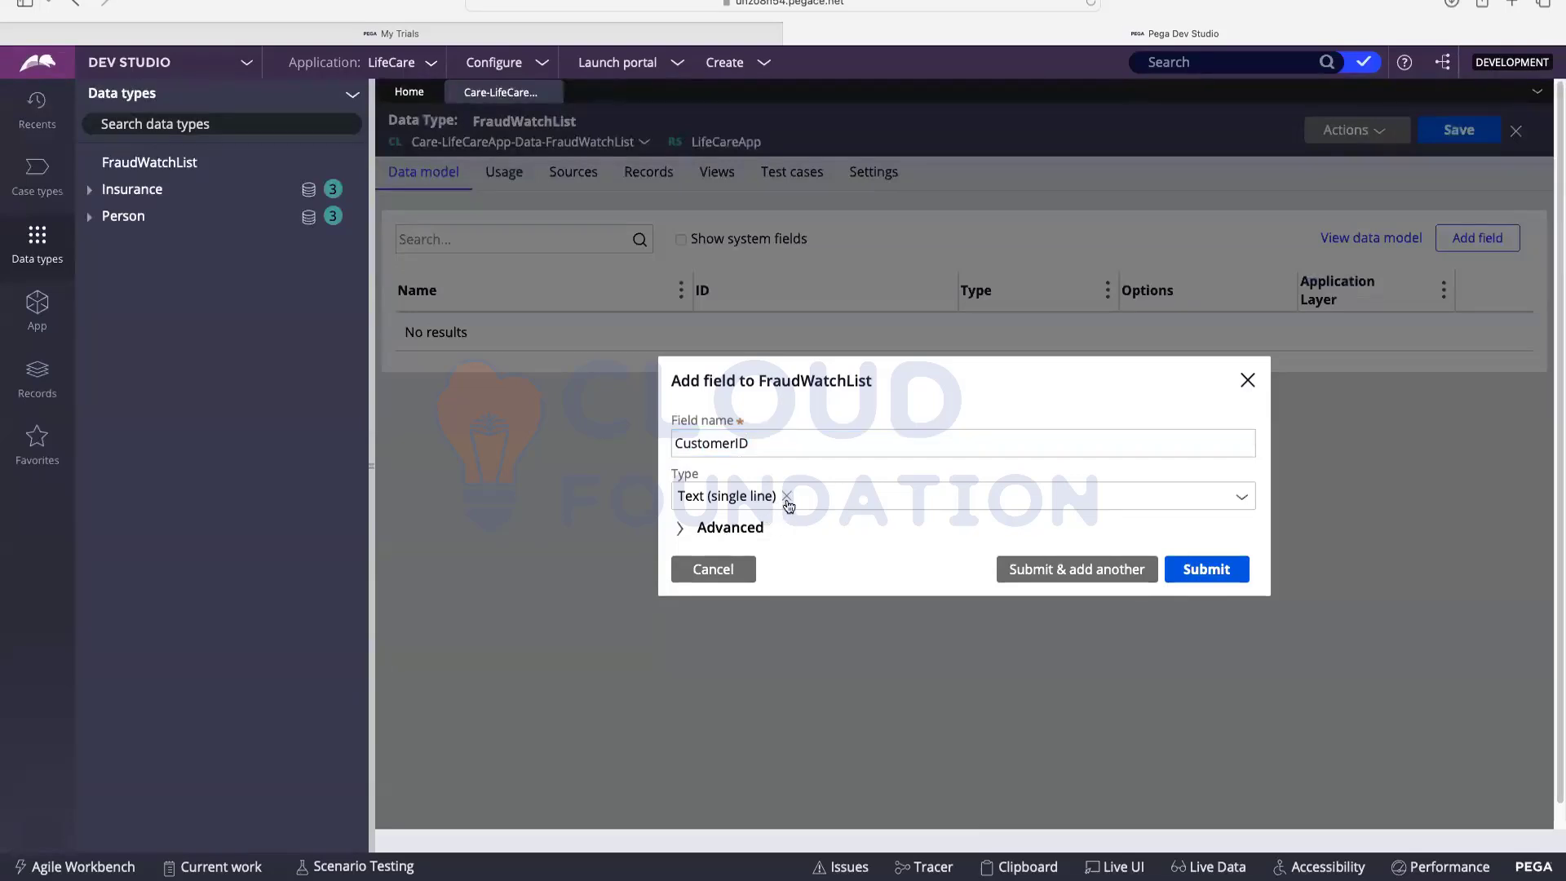
click(832, 498)
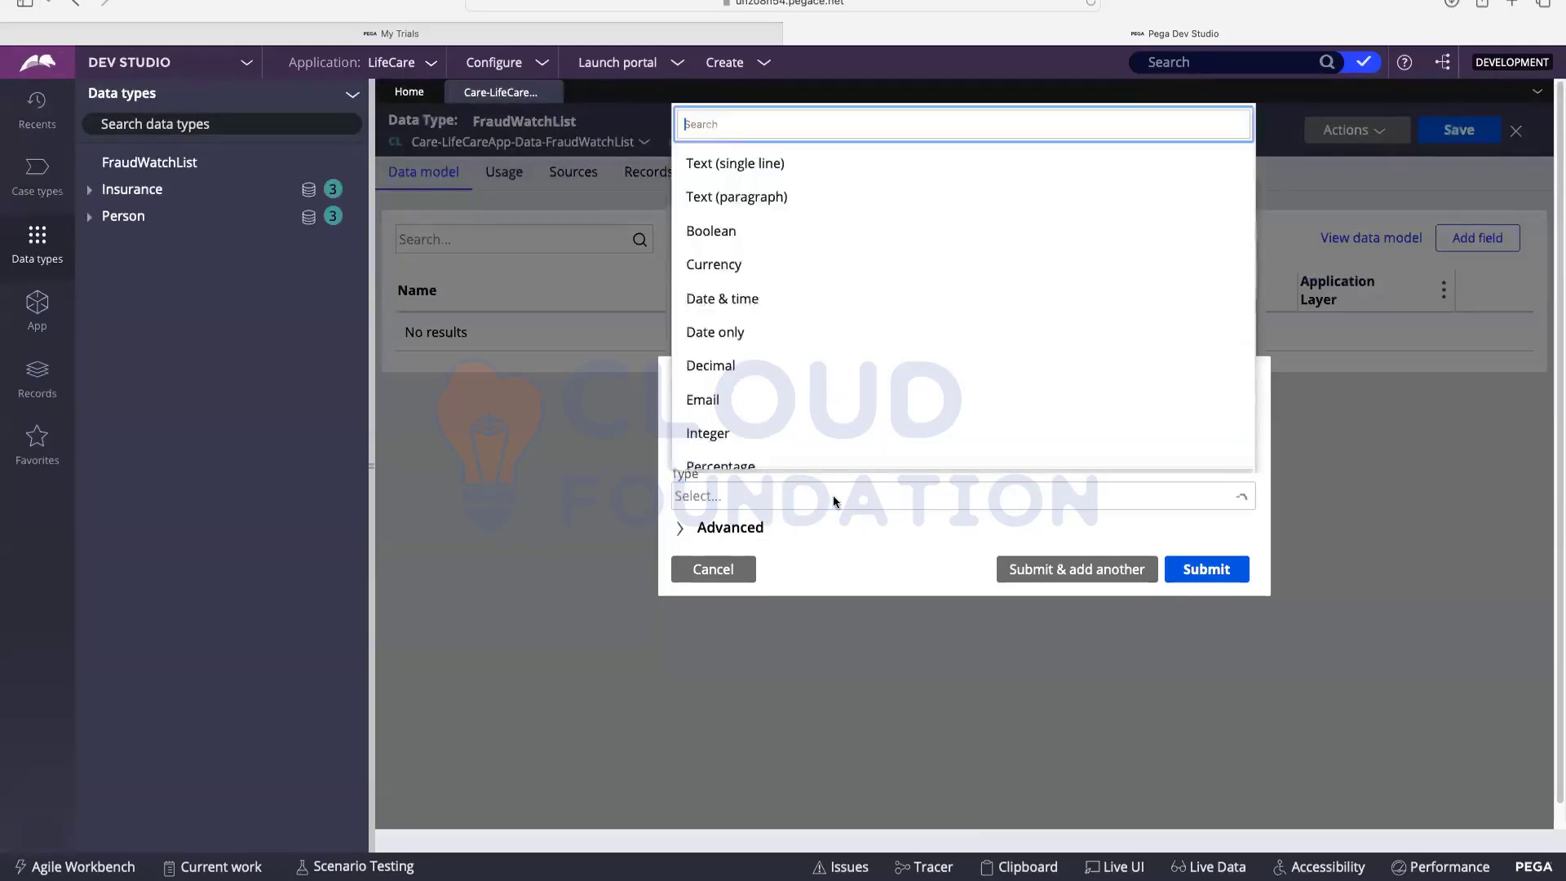
click(735, 163)
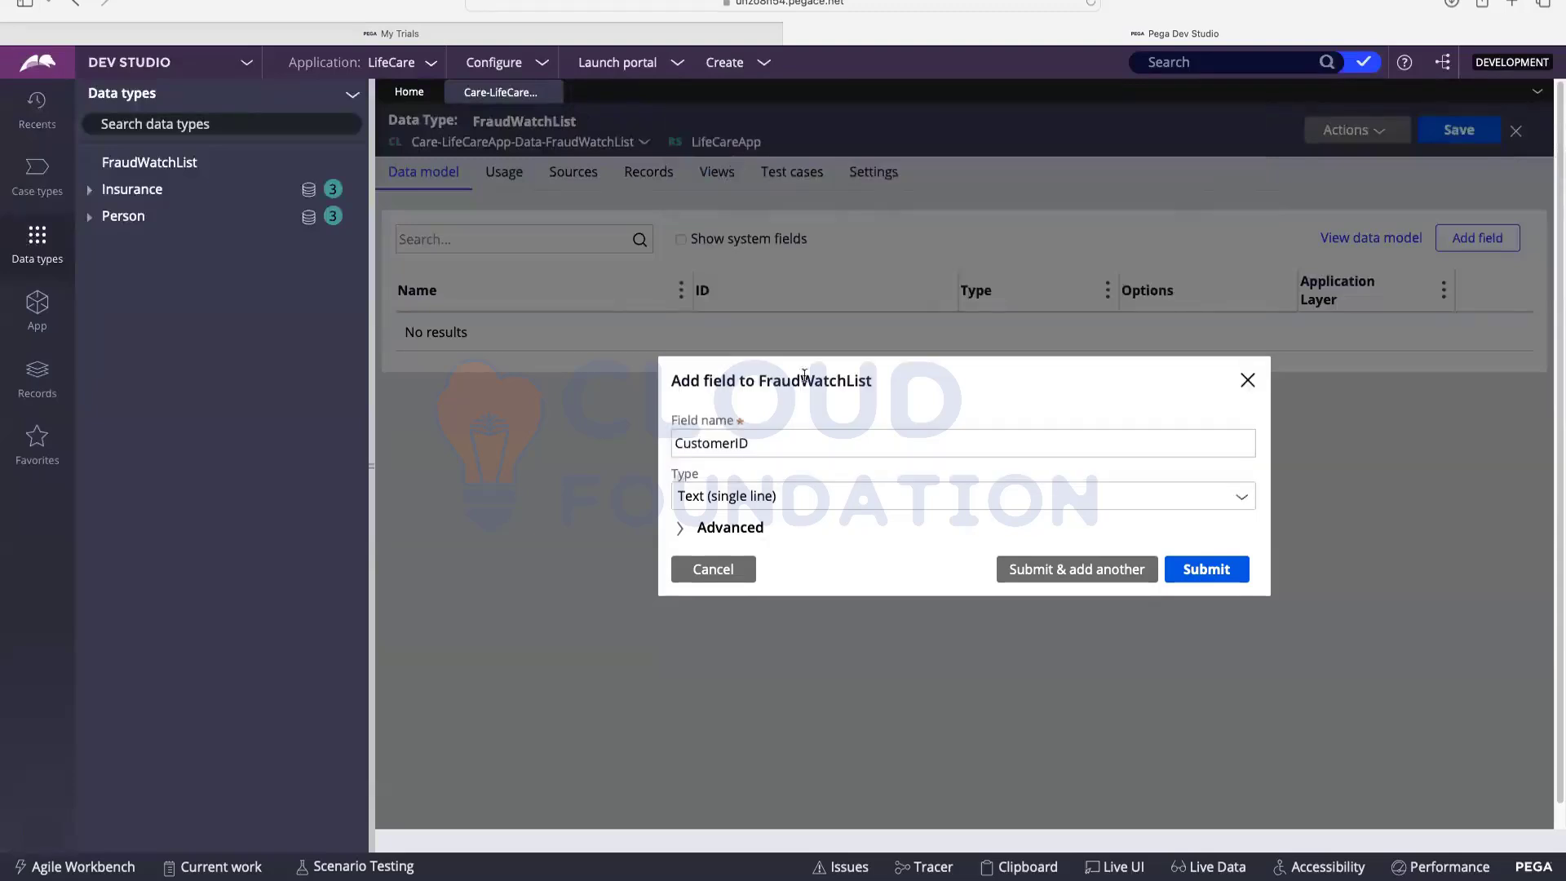
click(1078, 573)
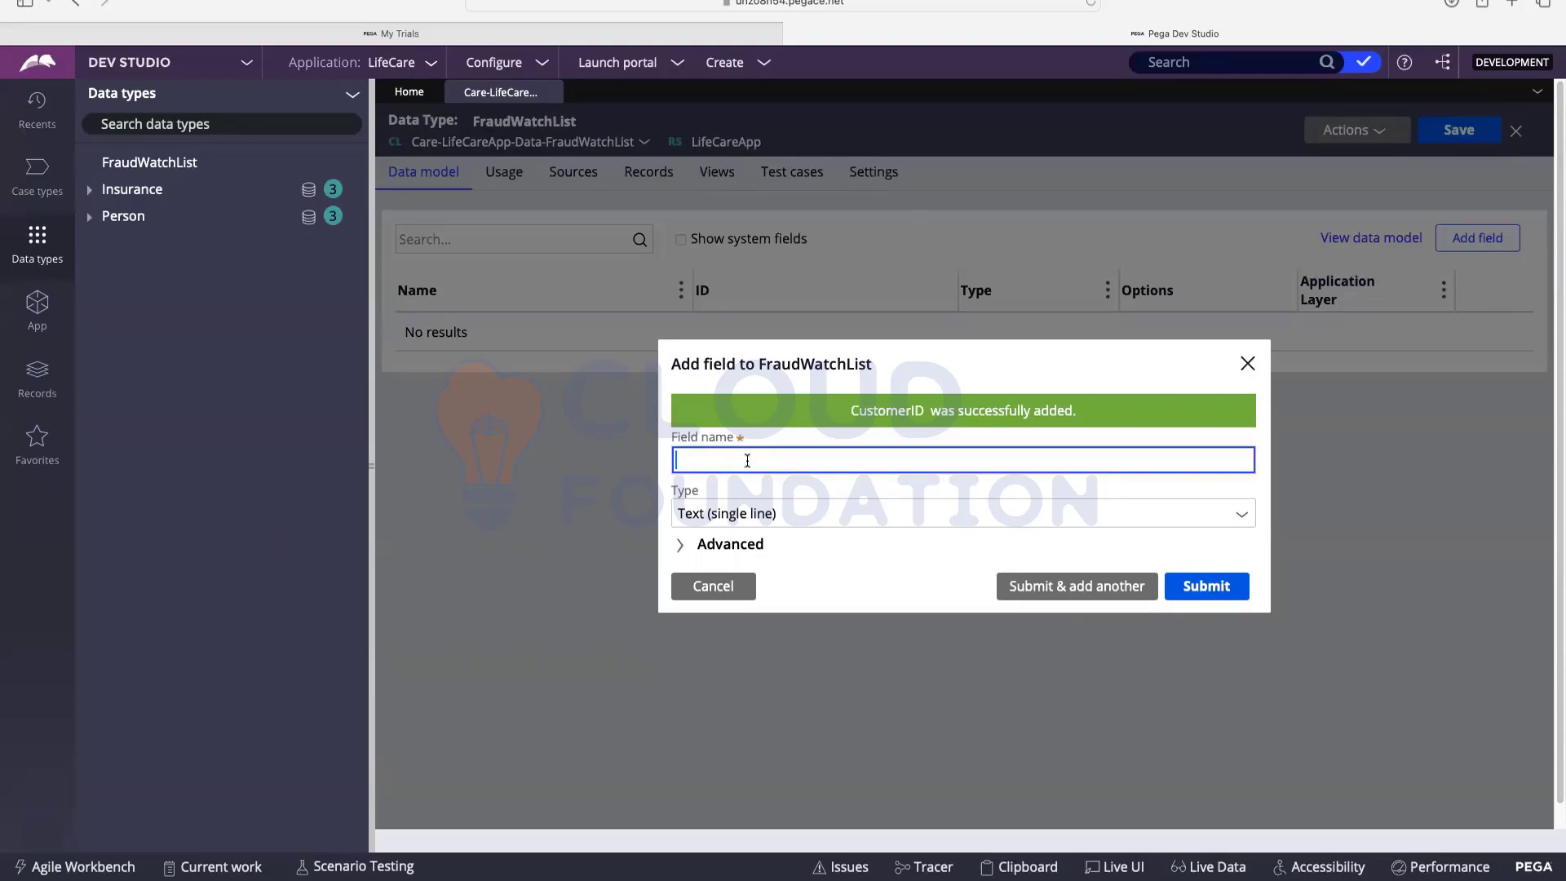
Add a FraudType field and set its type to Picklist.
text(FraudType)
click(1247, 517)
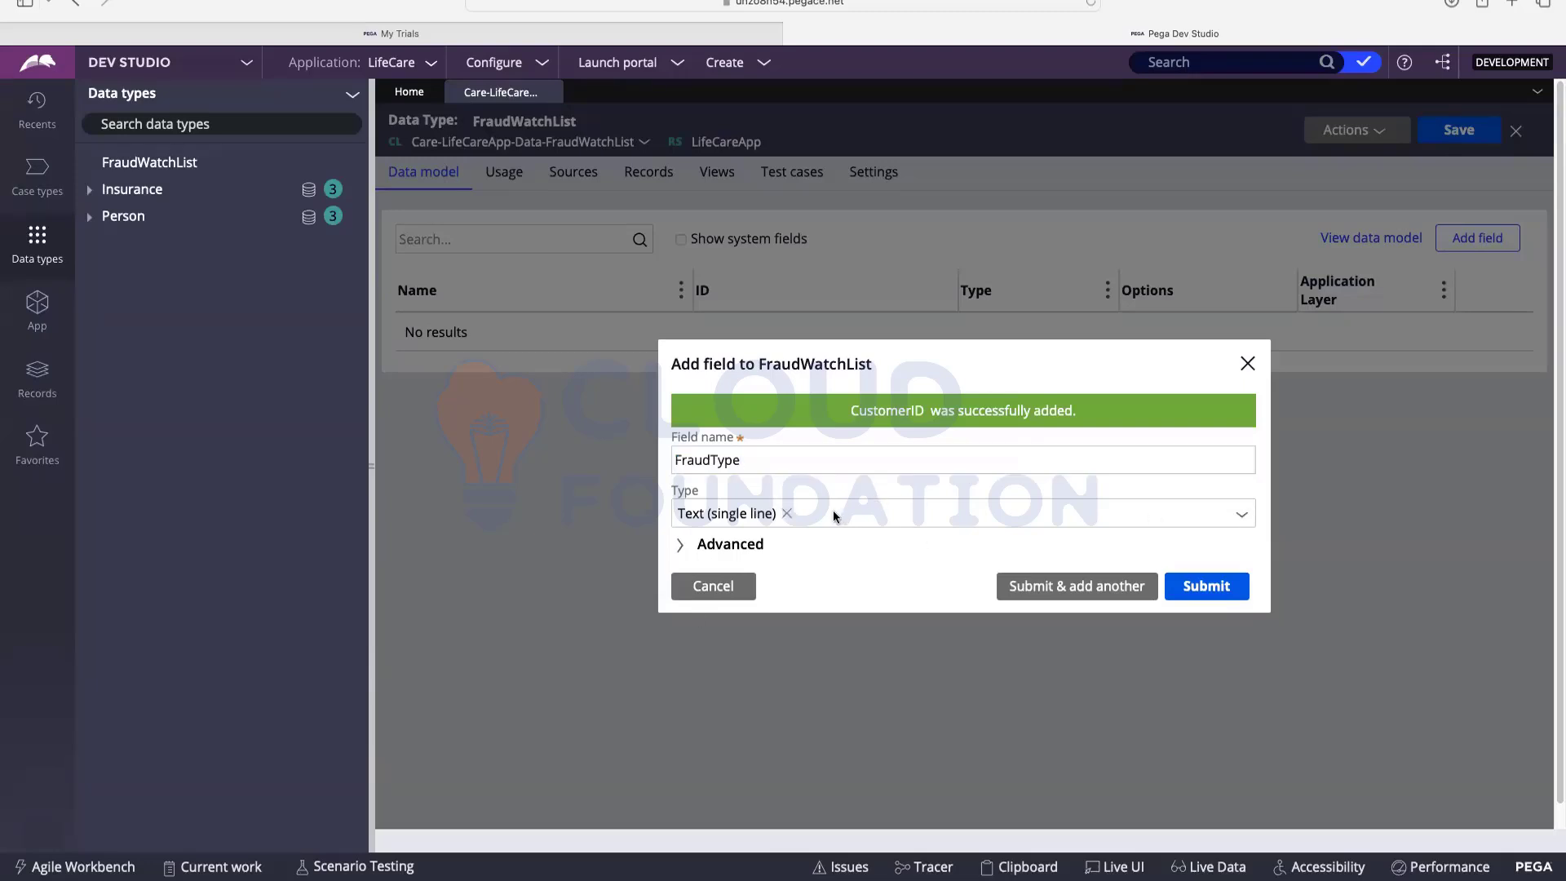
click(874, 514)
scroll(699, 403, down, 1)
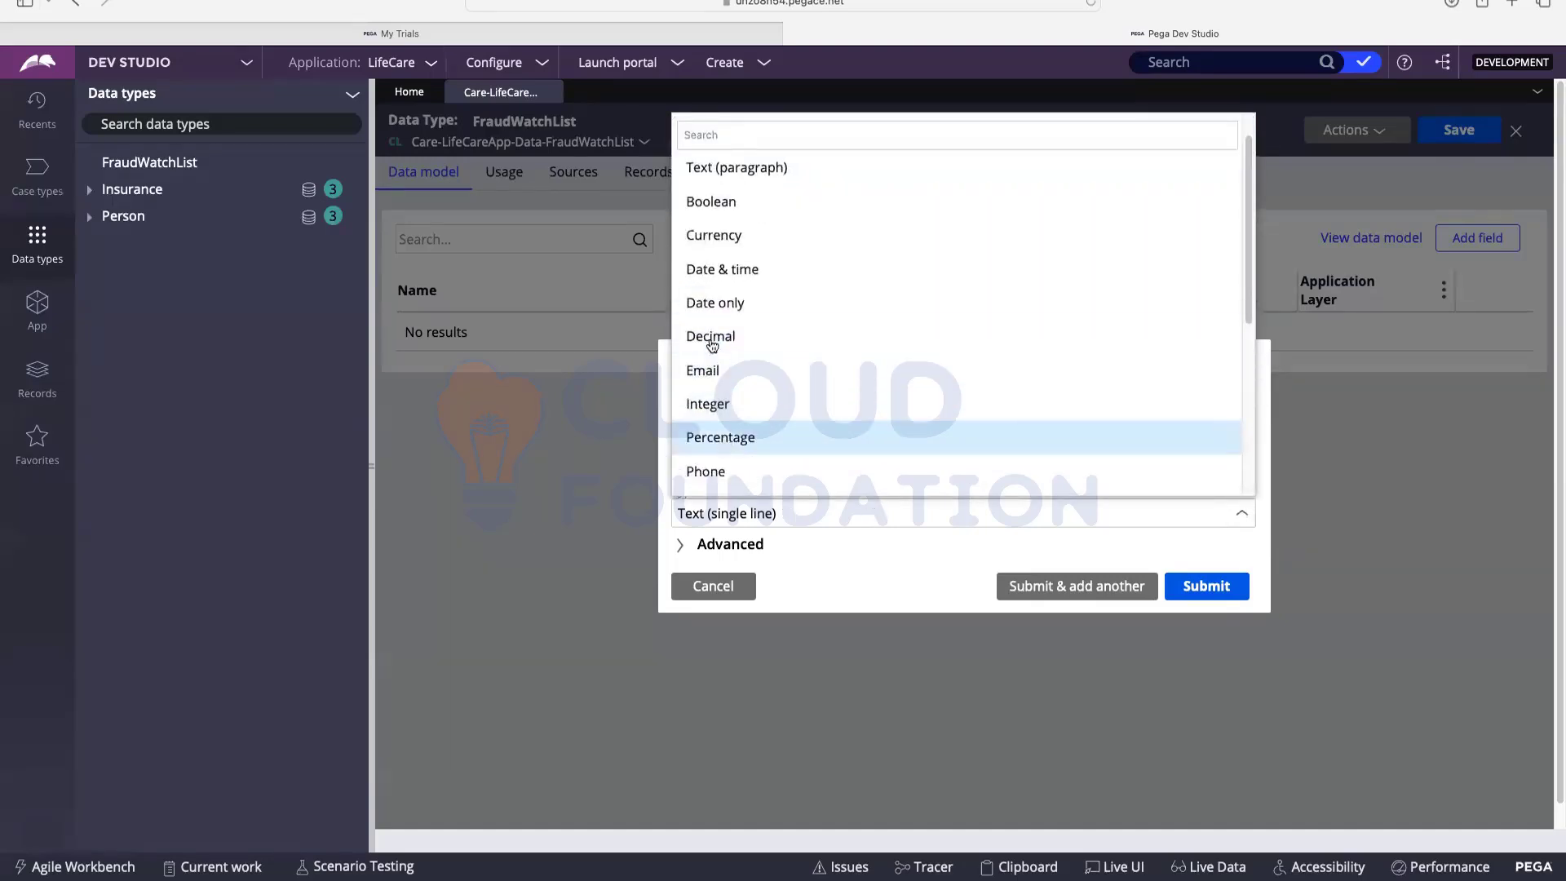
scroll(713, 375, down, 2)
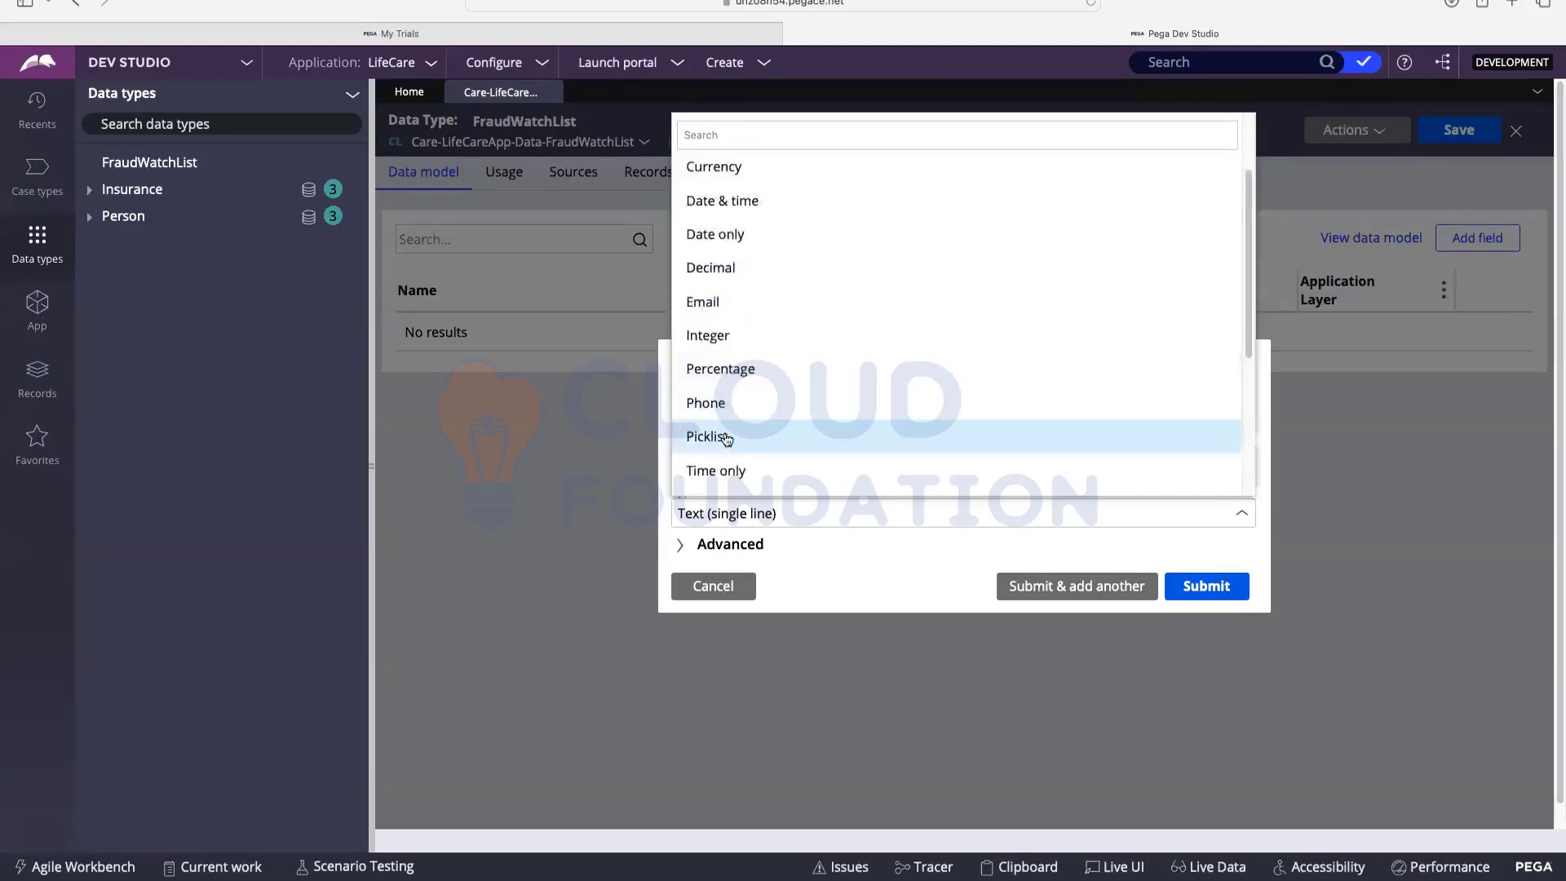
click(724, 438)
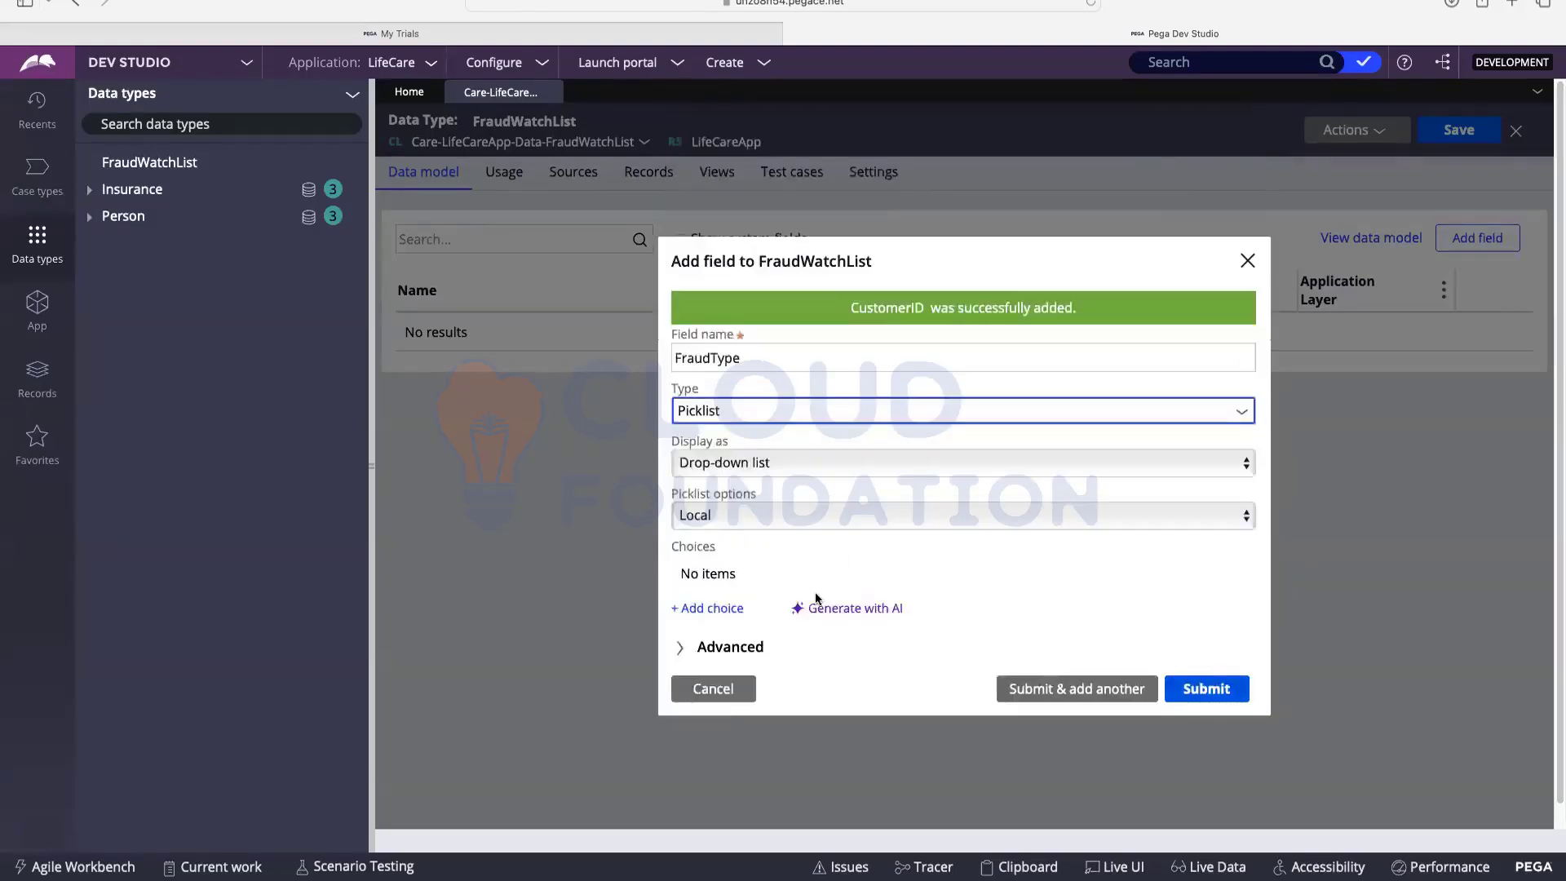
scroll(760, 514, down, 1)
Give FraudType the choices Invalid Doc, Fake Profile and Fake Credit Score, and save it.
click(724, 591)
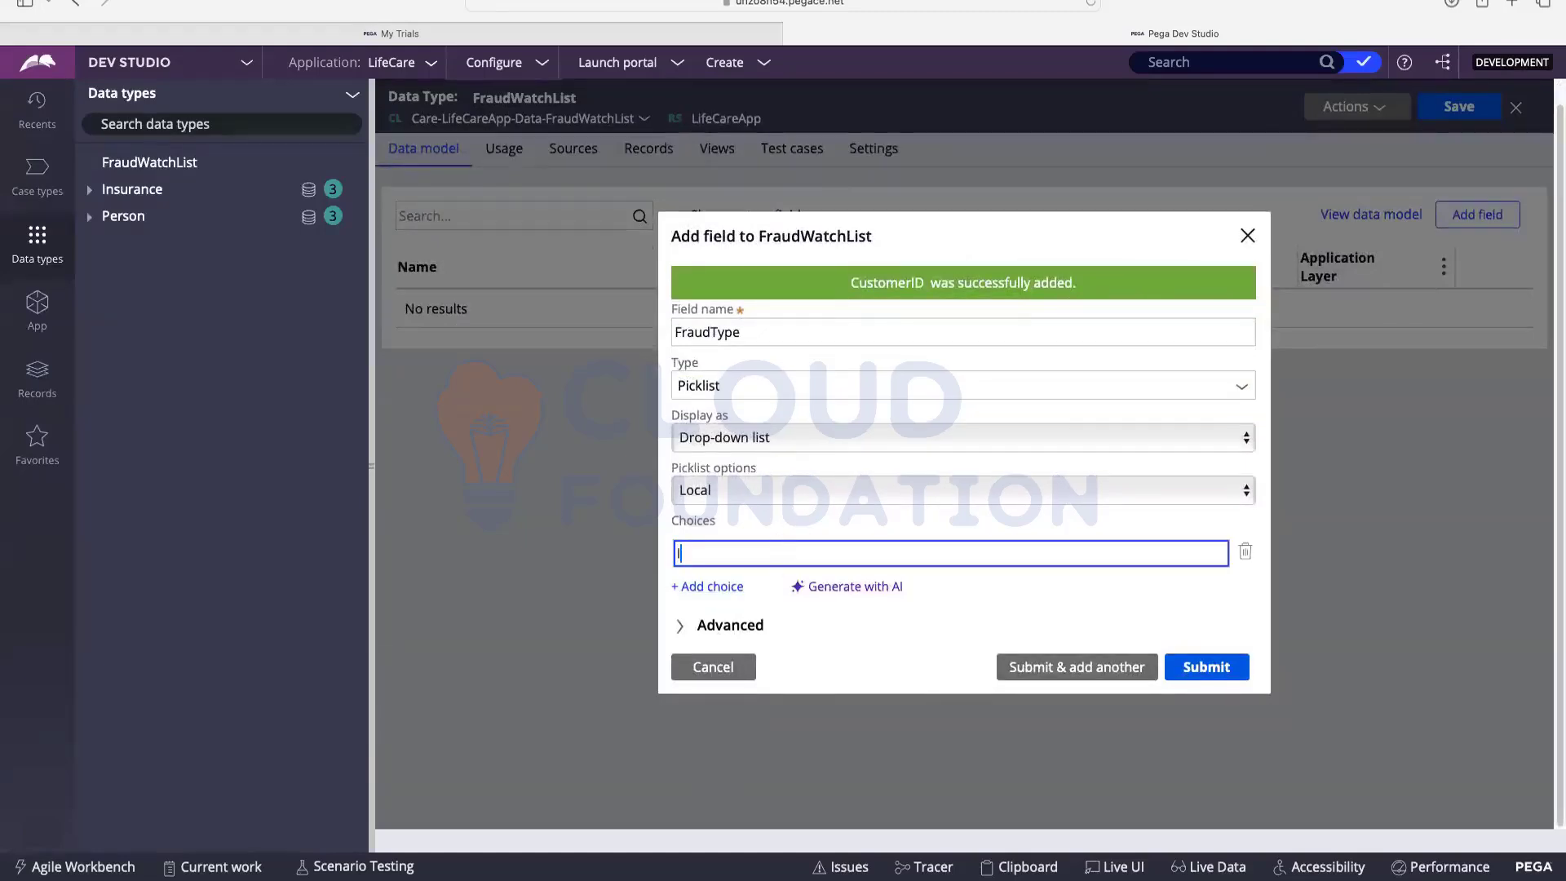
text(Invalid Doc)
click(725, 586)
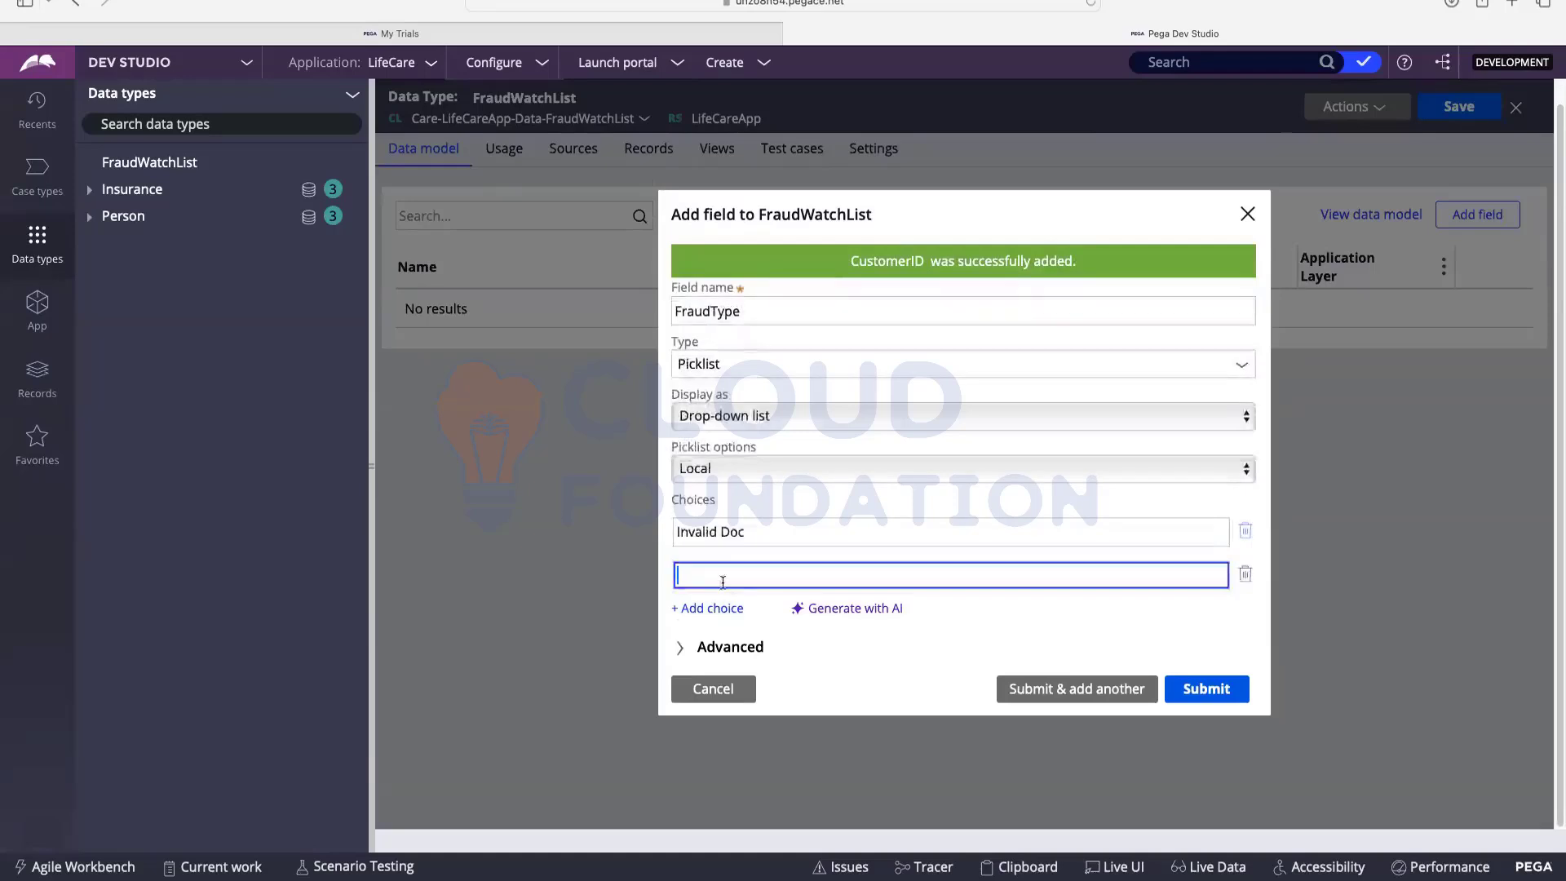
text(Fake Profile)
click(735, 617)
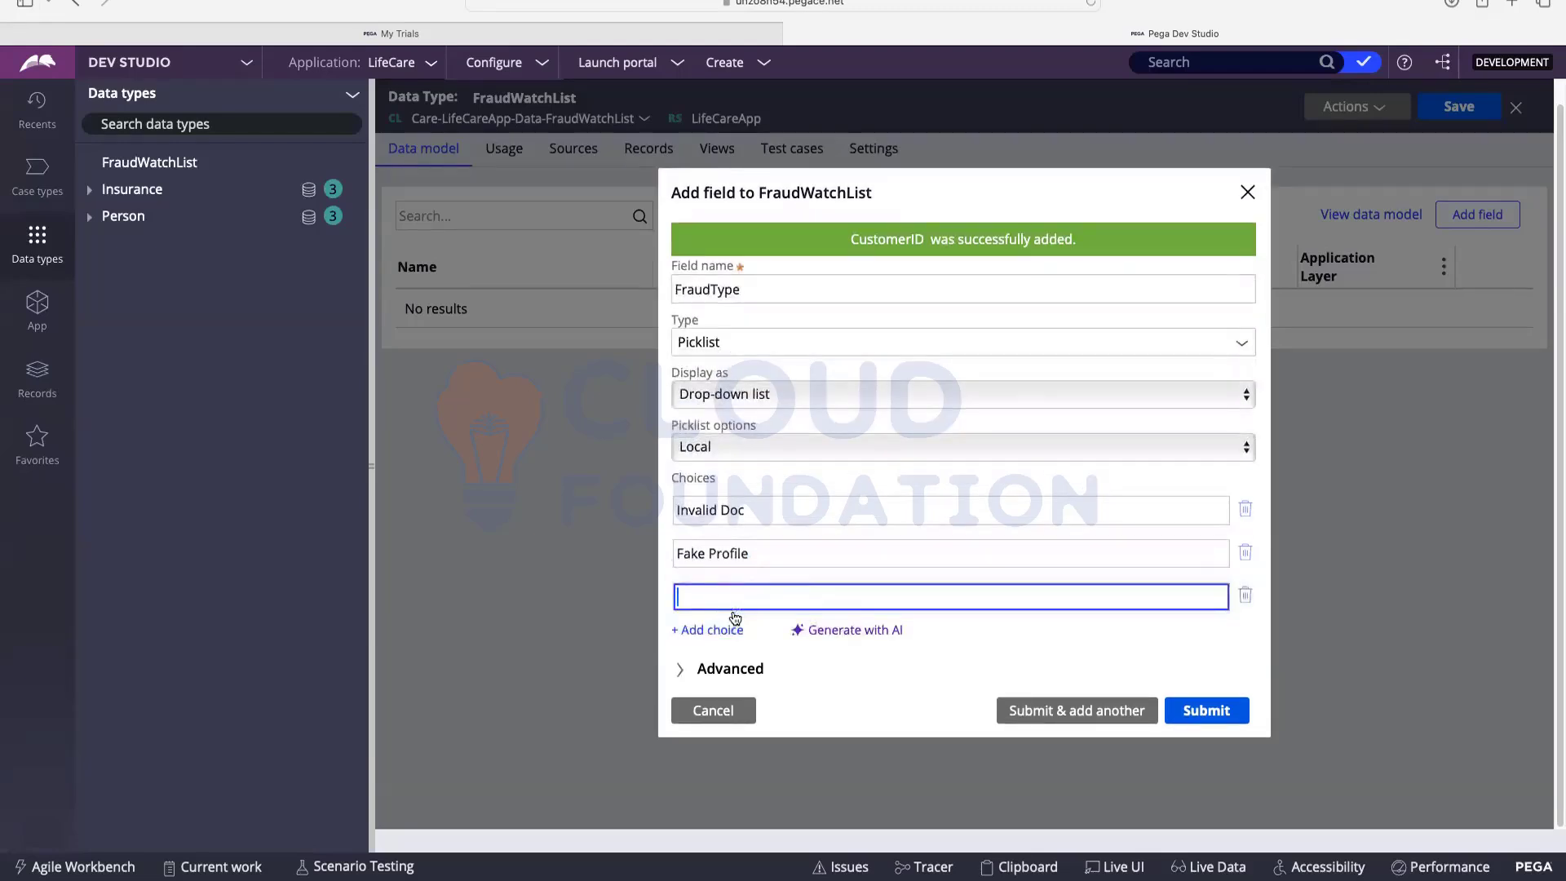
text(Fake Cred)
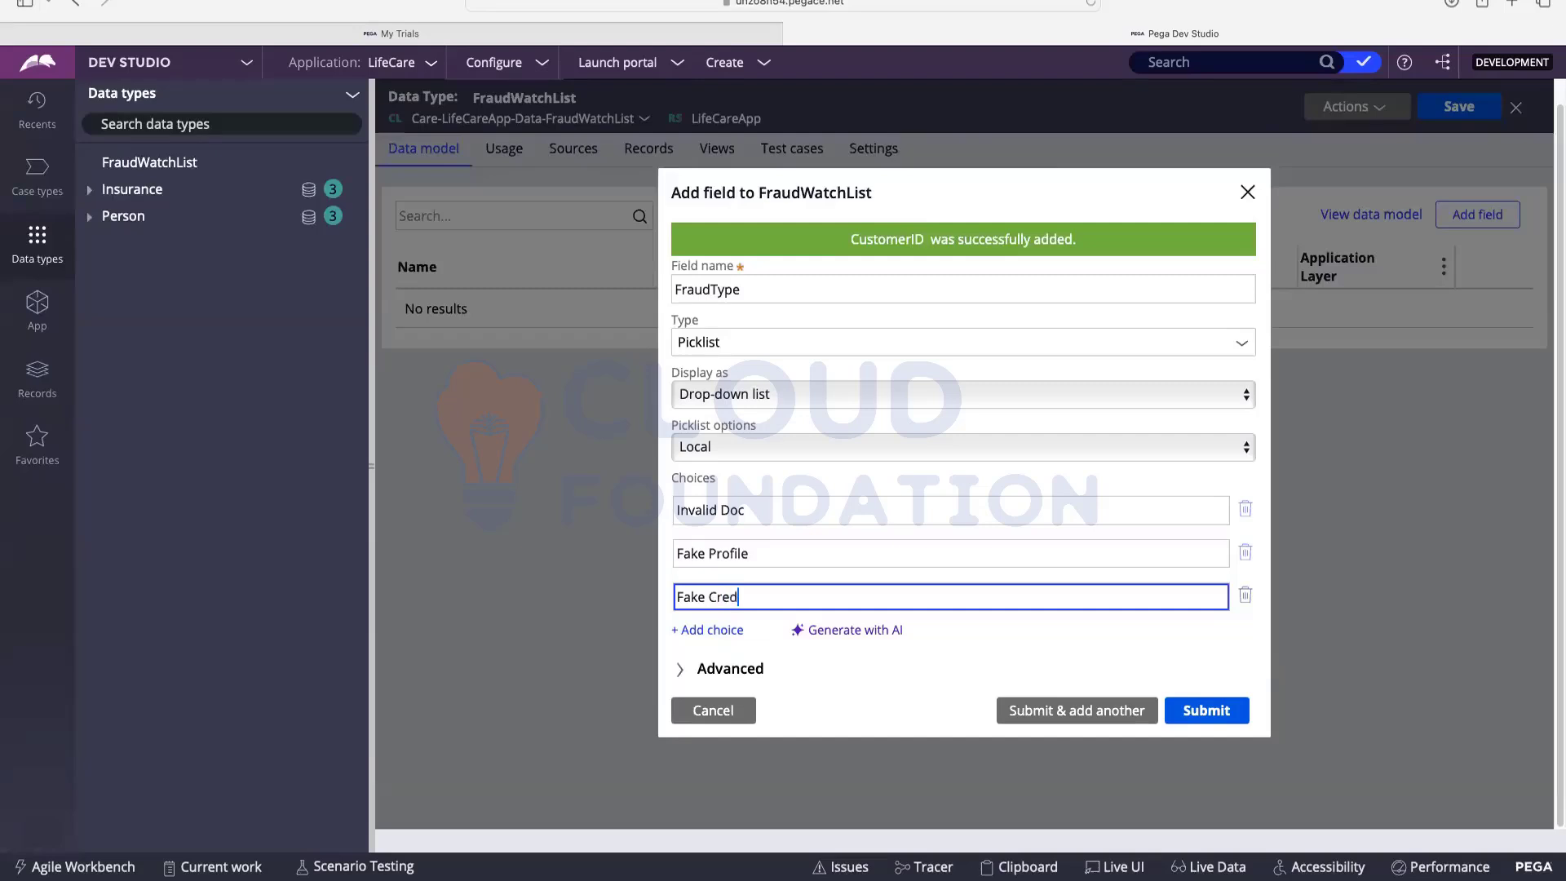
text(it Score)
click(1213, 712)
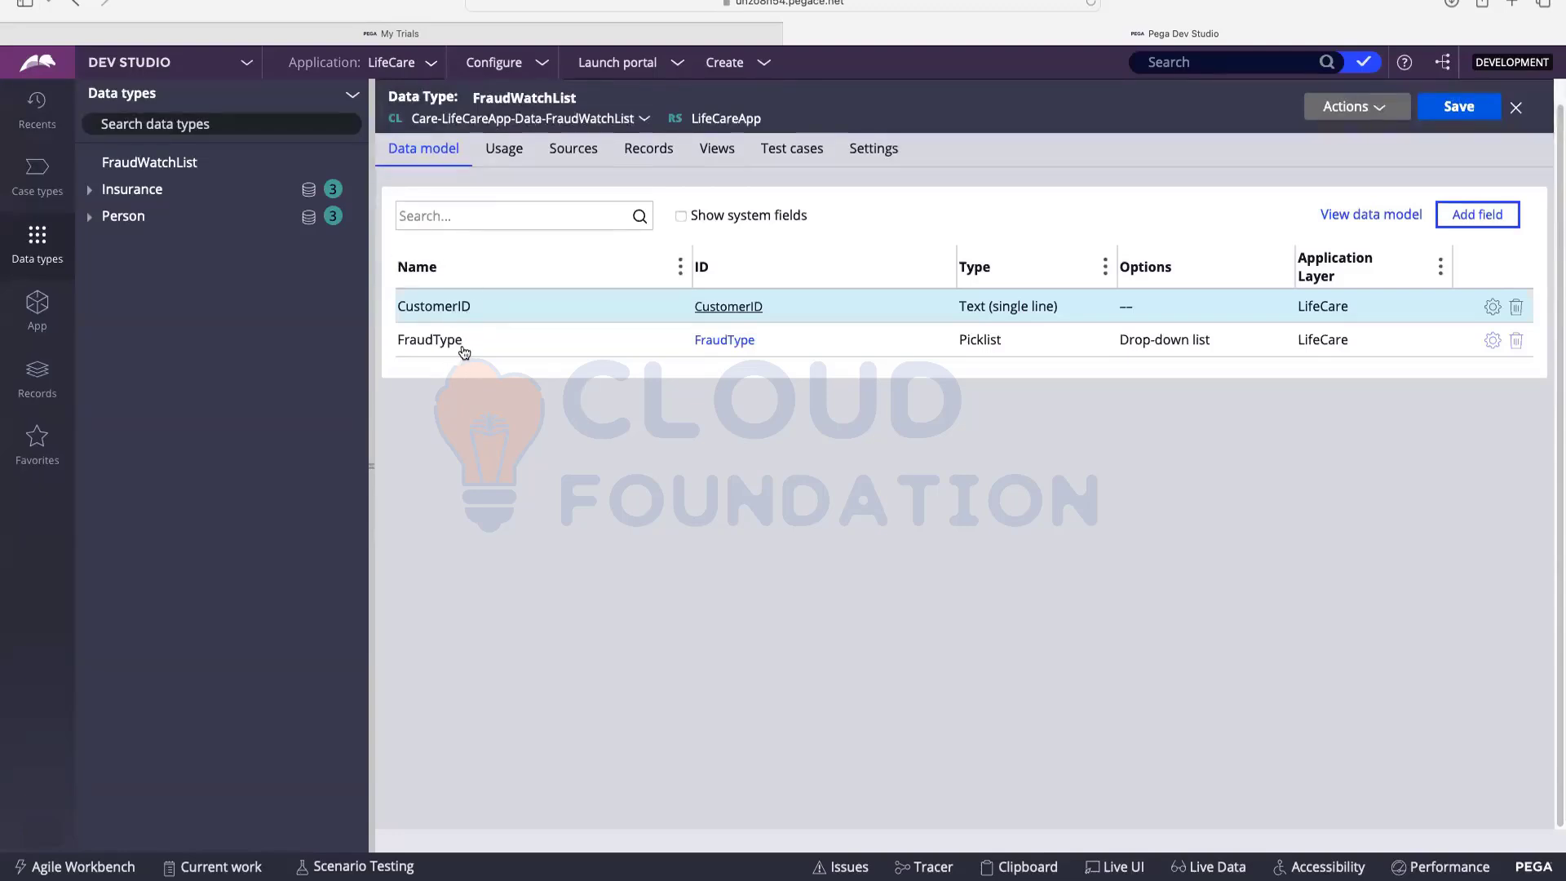
Check FraudWatchList's Usage and Sources, confirming it has no sources or data pages.
click(504, 150)
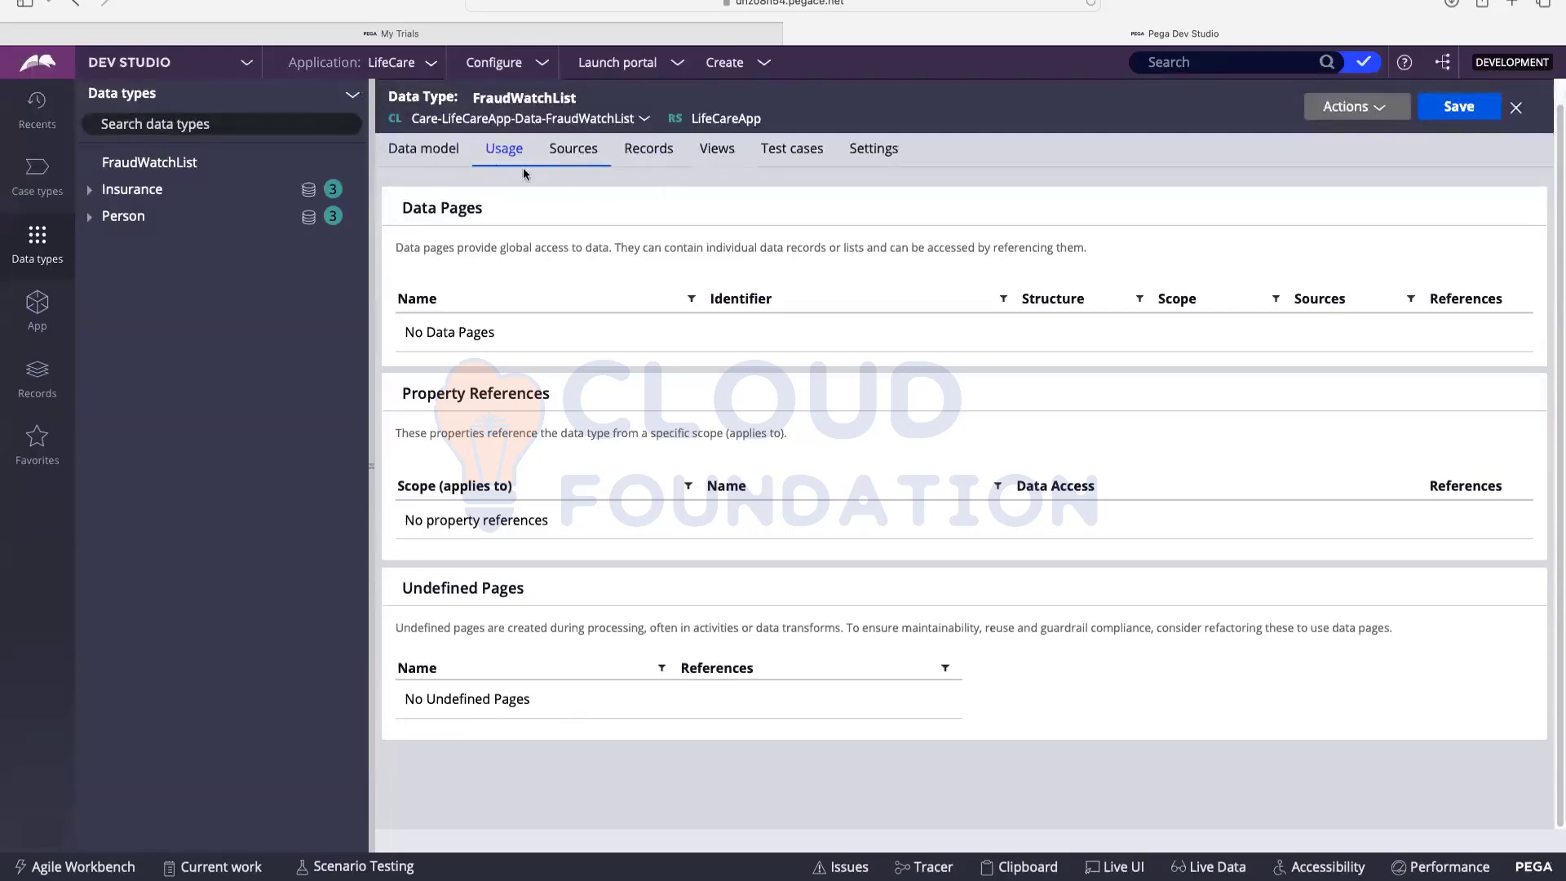
click(581, 158)
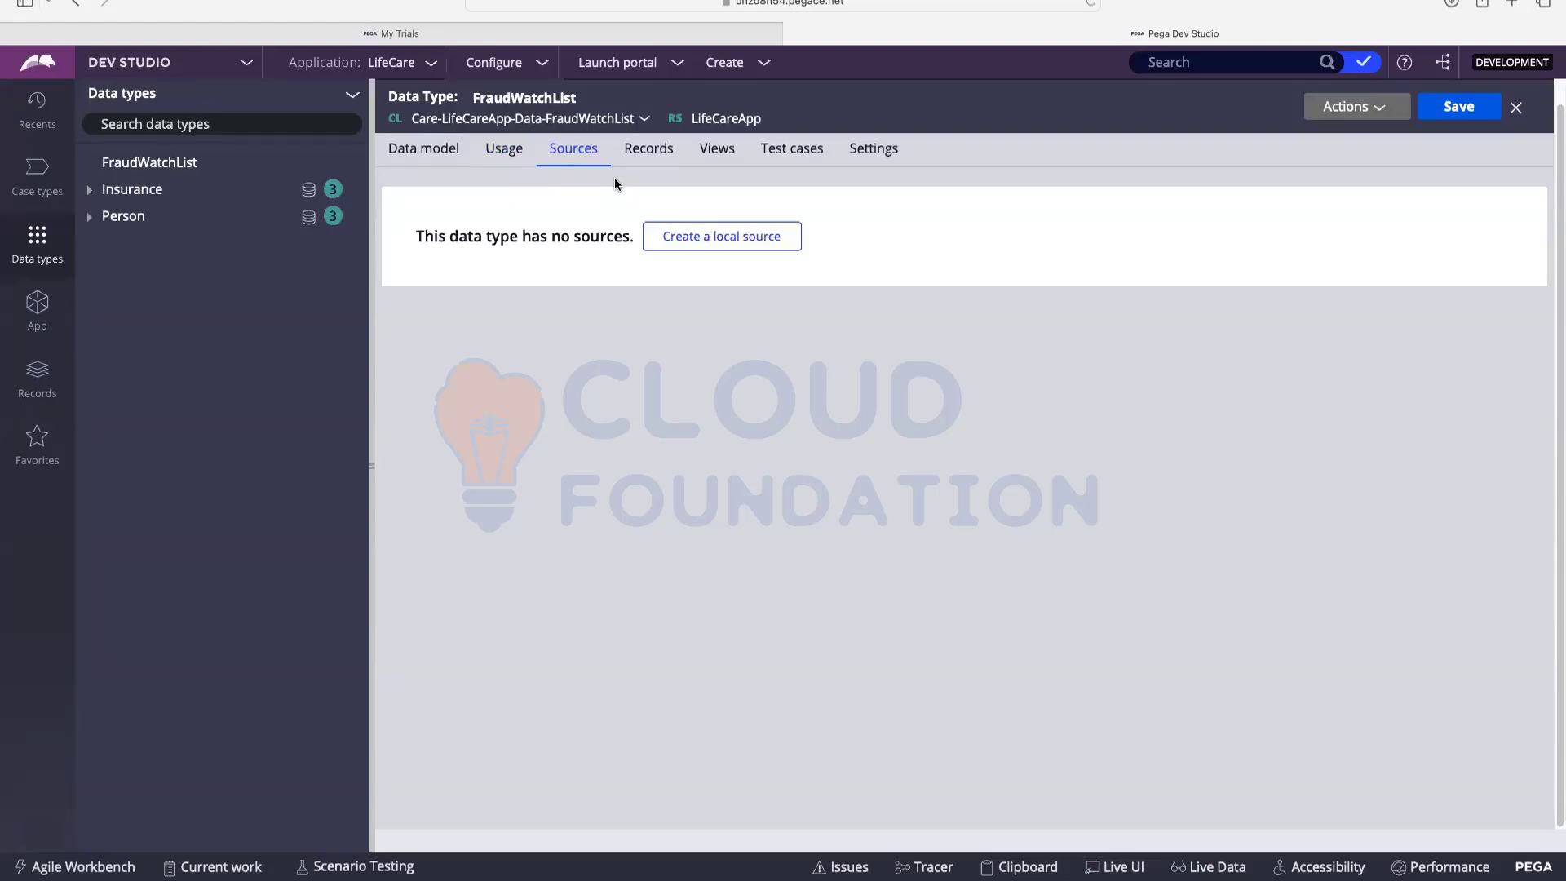
Start creating a local source for FraudWatchList.
click(703, 248)
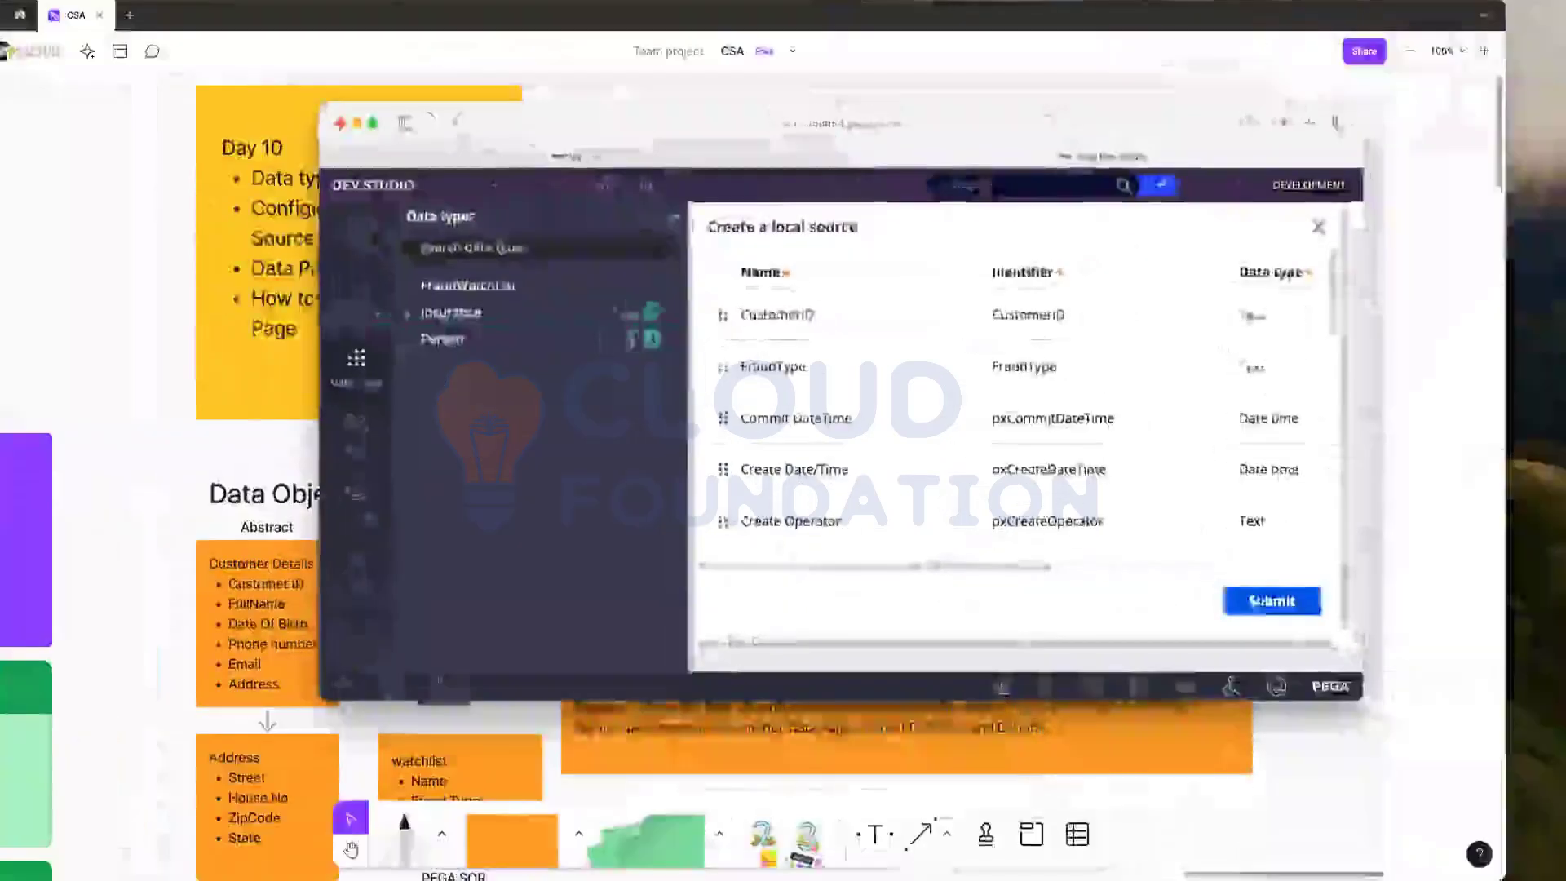
drag(326, 127, 1558, 263)
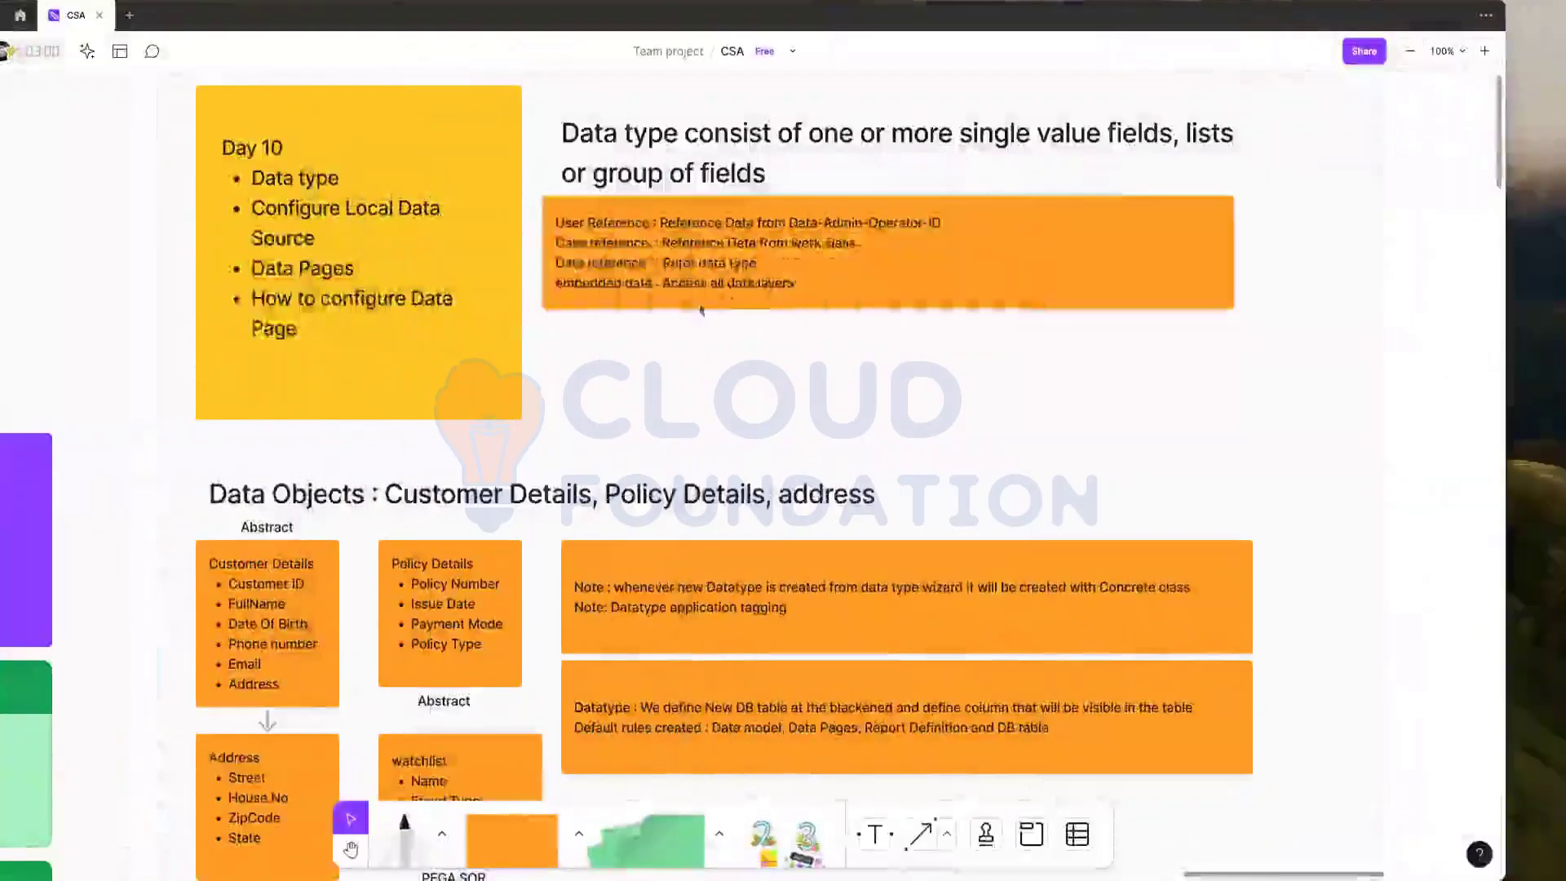
scroll(728, 293, down, 2)
scroll(729, 296, down, 1)
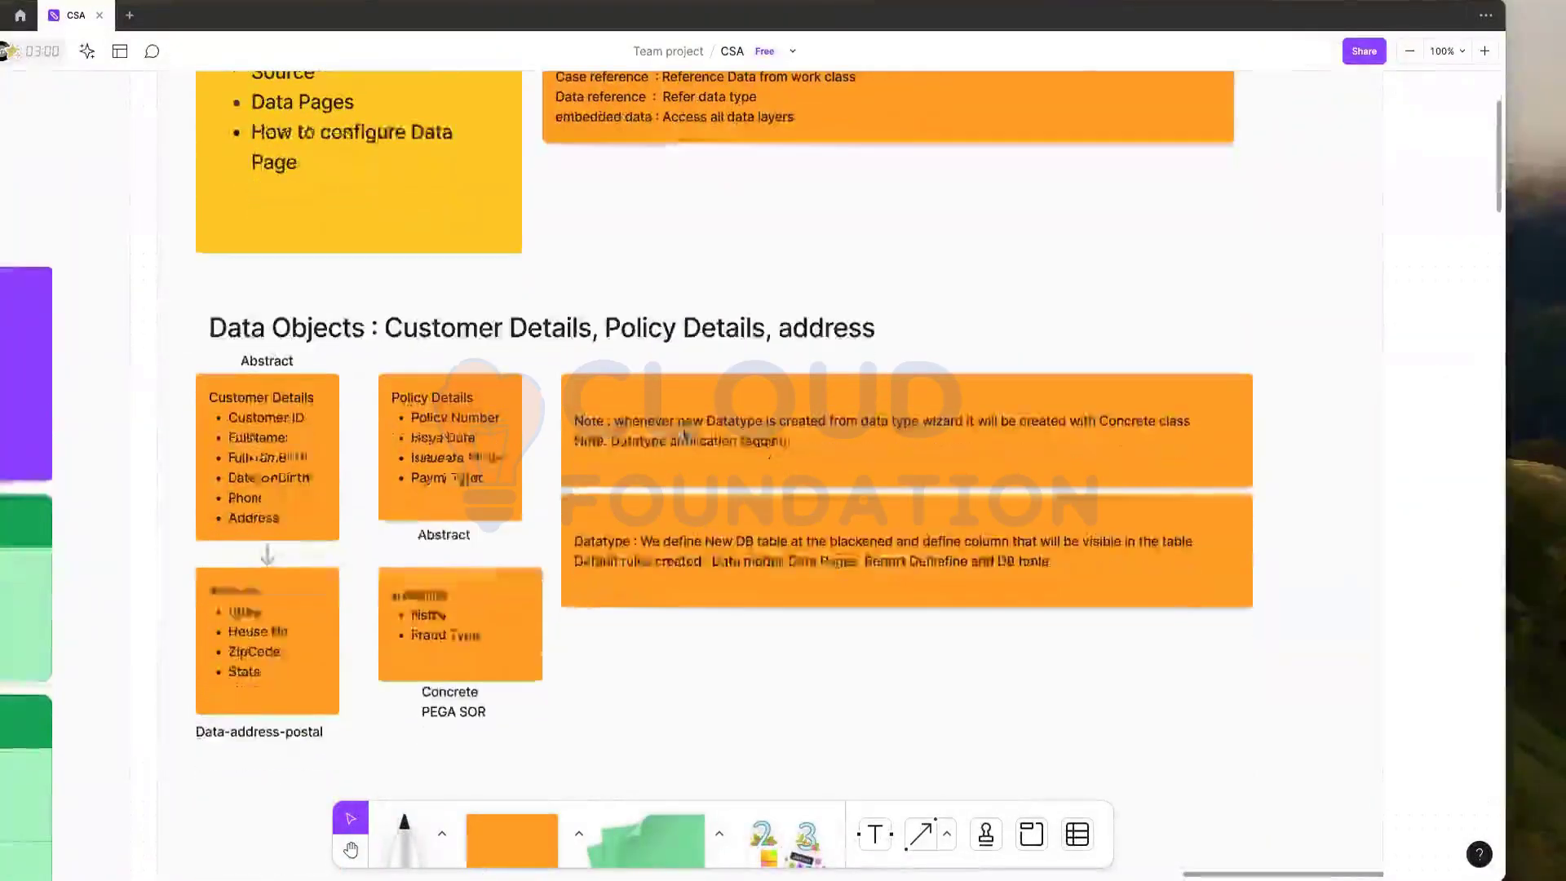
click(758, 425)
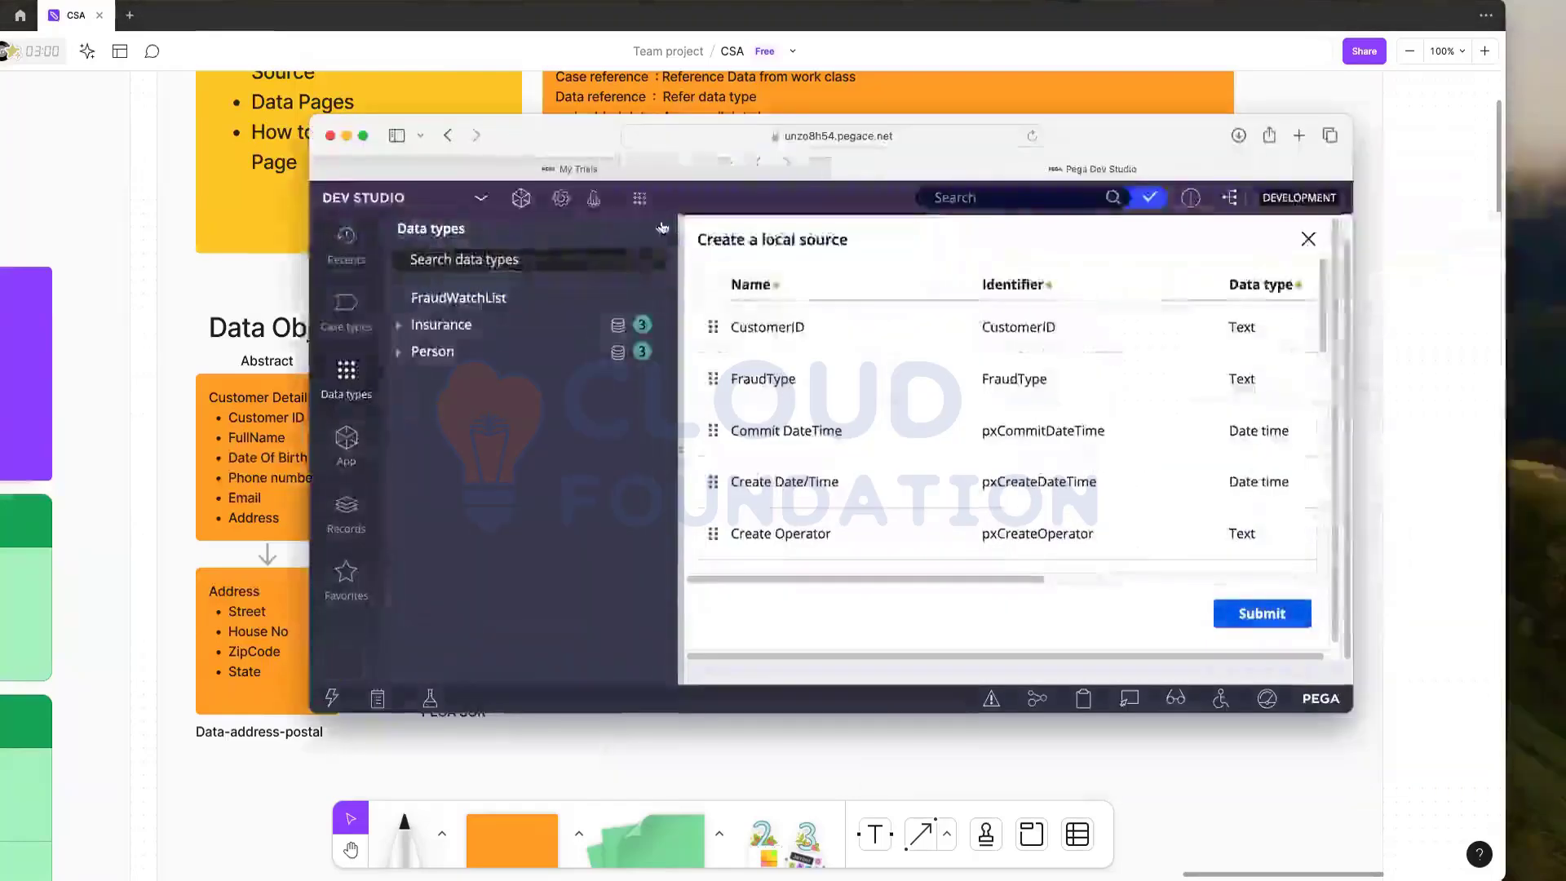
click(660, 232)
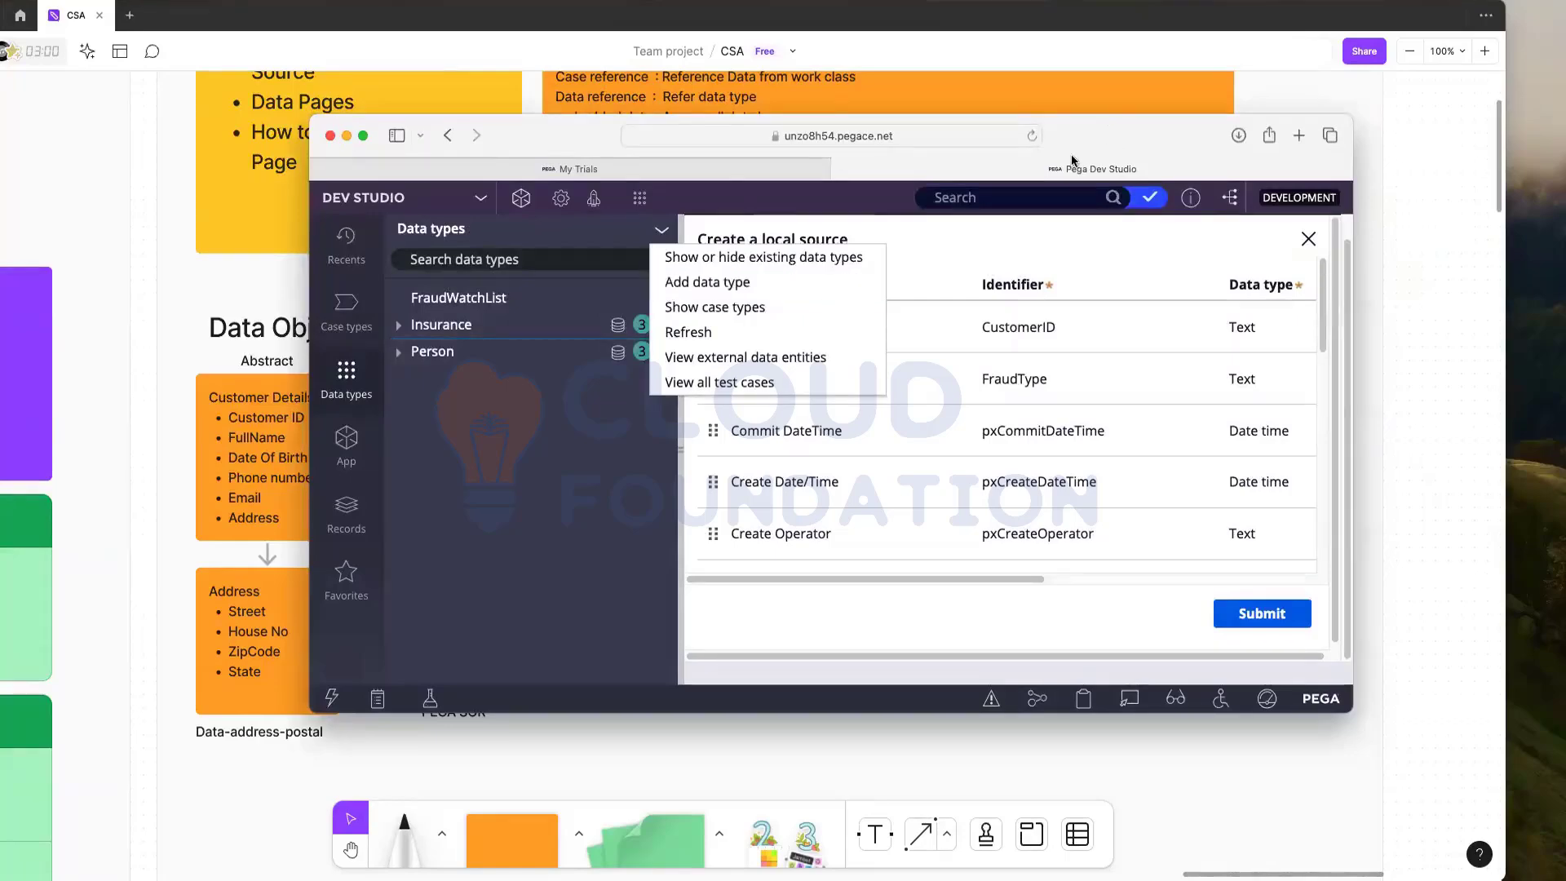
drag(554, 146, 1565, 210)
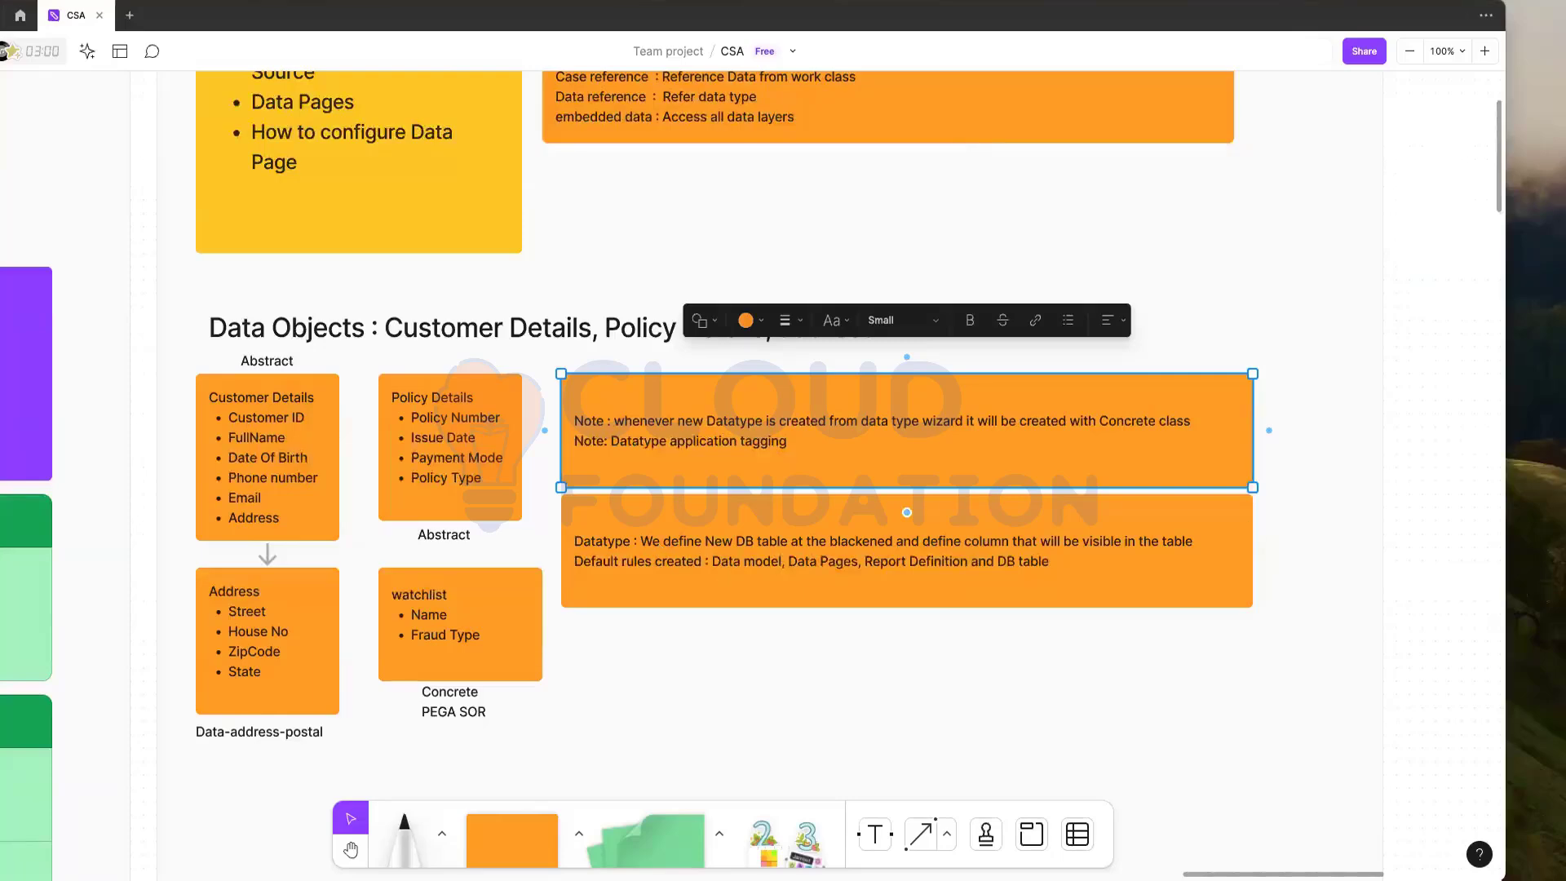
drag(1481, 181, 394, 75)
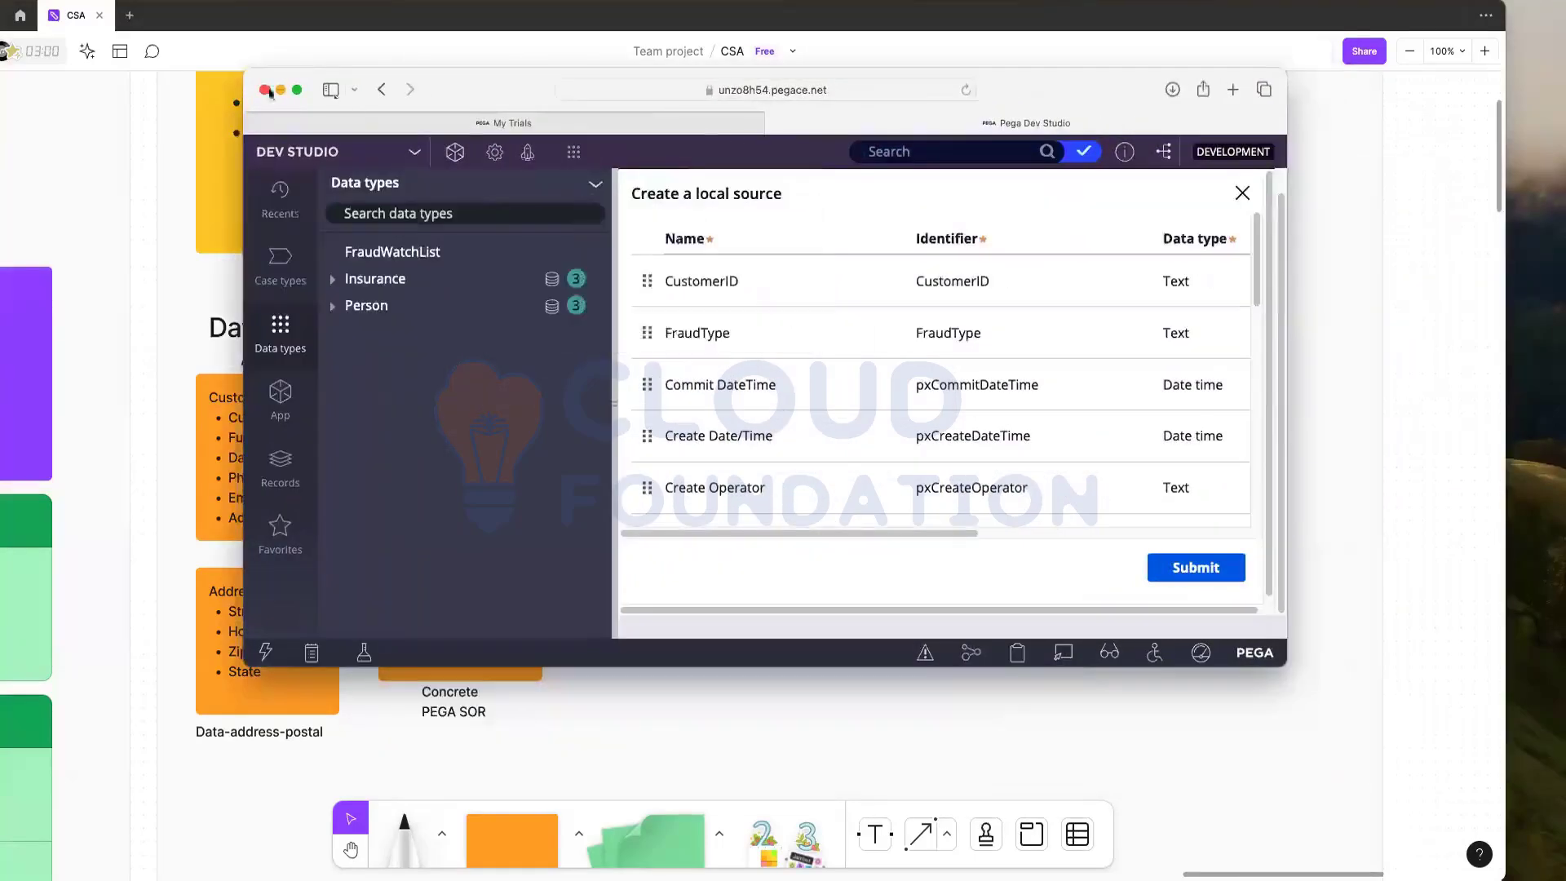
click(296, 94)
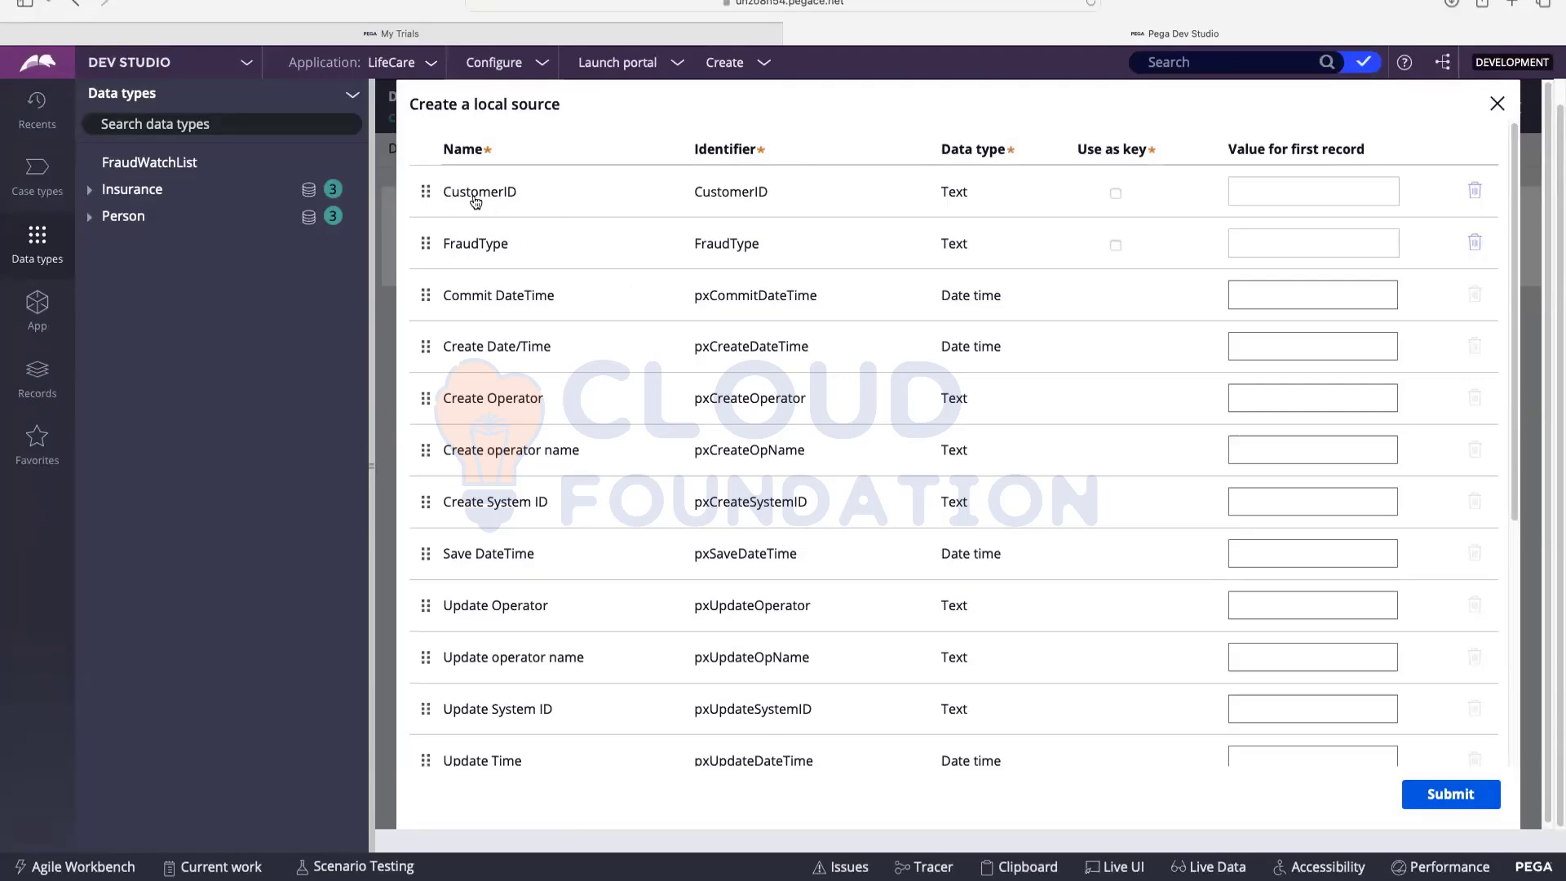
Tick Use as key on the CustomerID row of the FraudWatchList local source.
click(1115, 194)
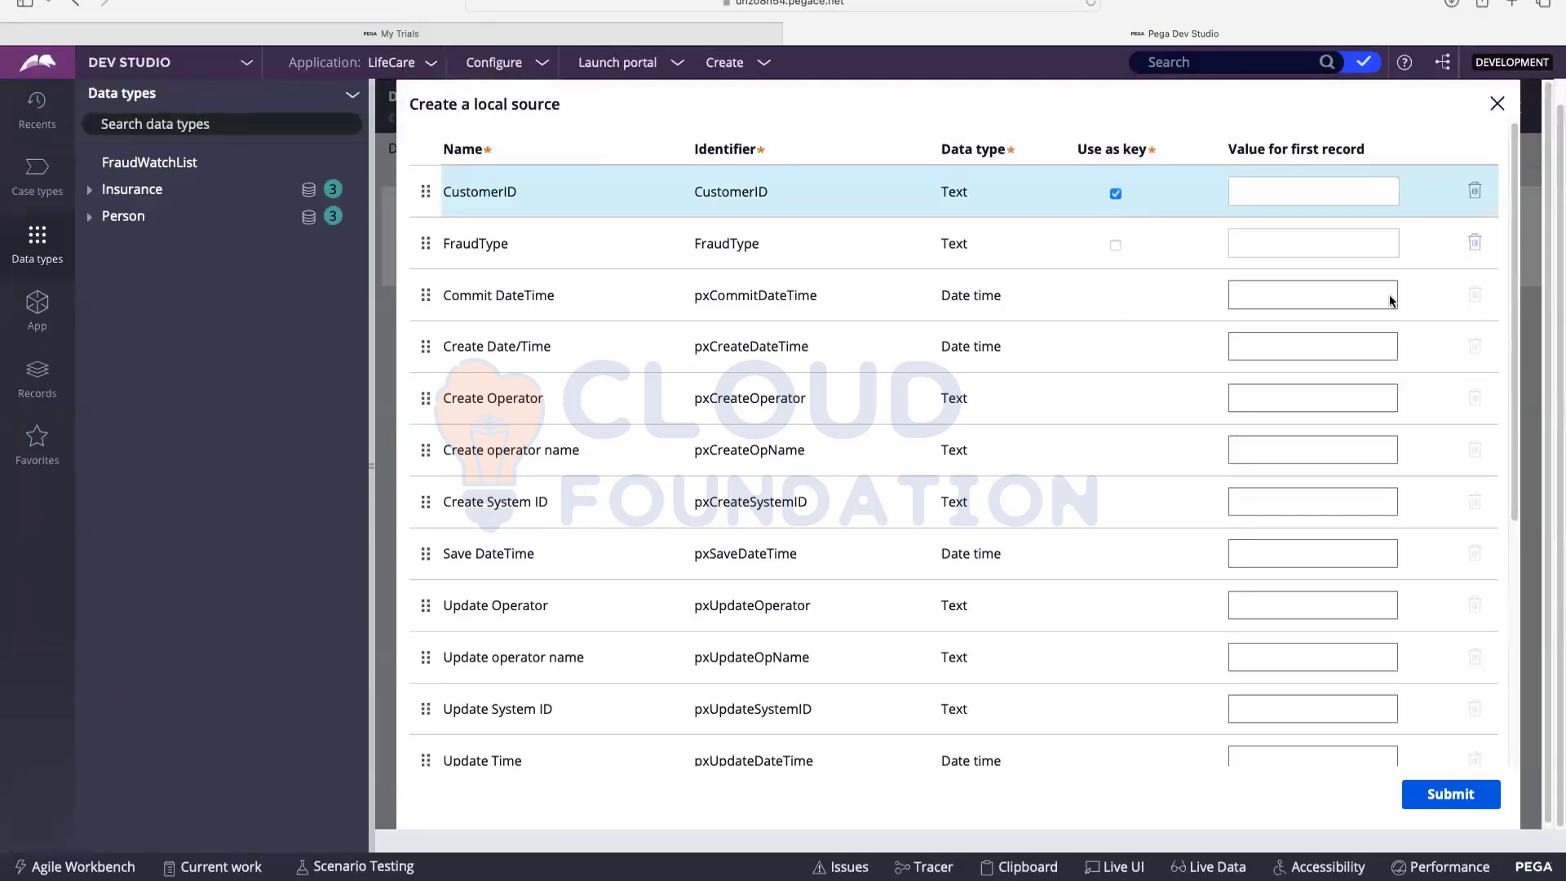
mouse_move(1473, 295)
Review the generated data pages D_FraudWatchList, D_FraudWatchListList and D_FraudWatchListSavable.
scroll(1353, 629, down, 5)
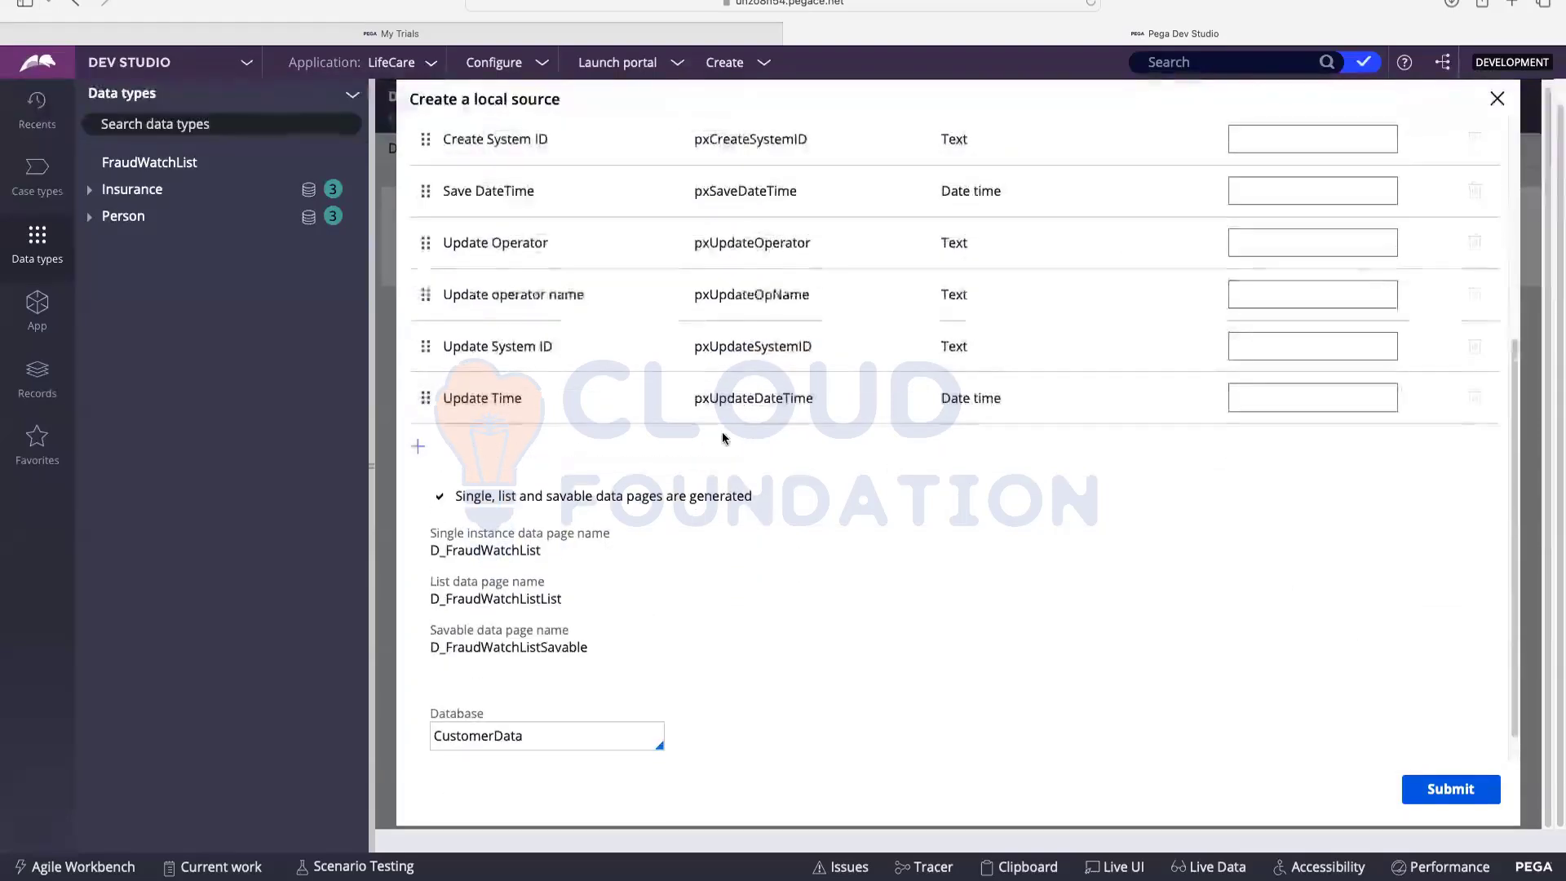
scroll(723, 438, down, 1)
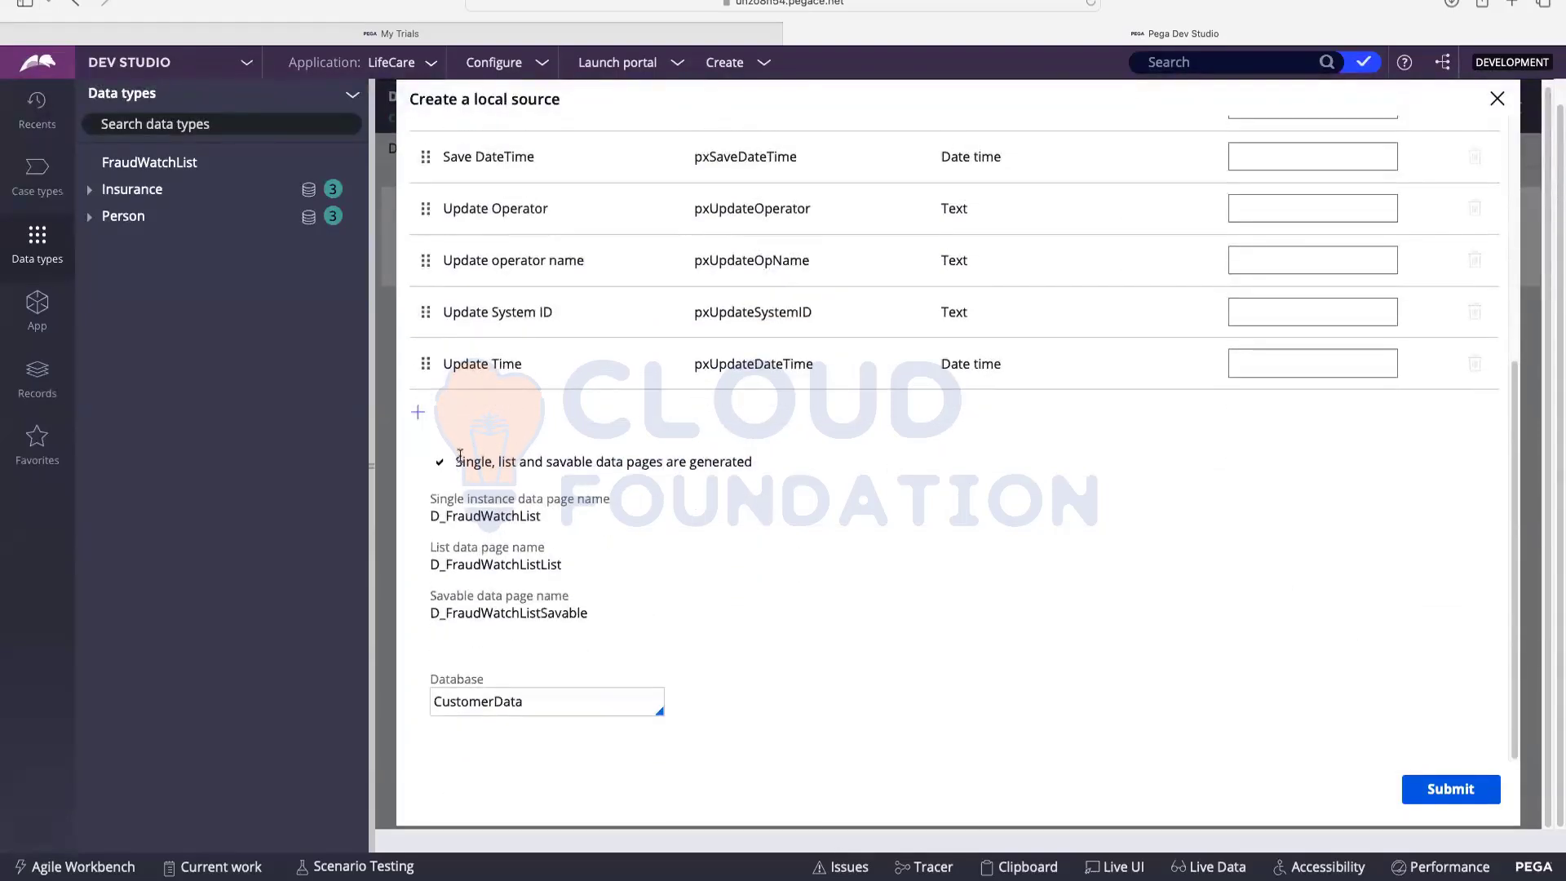
drag(455, 462, 769, 466)
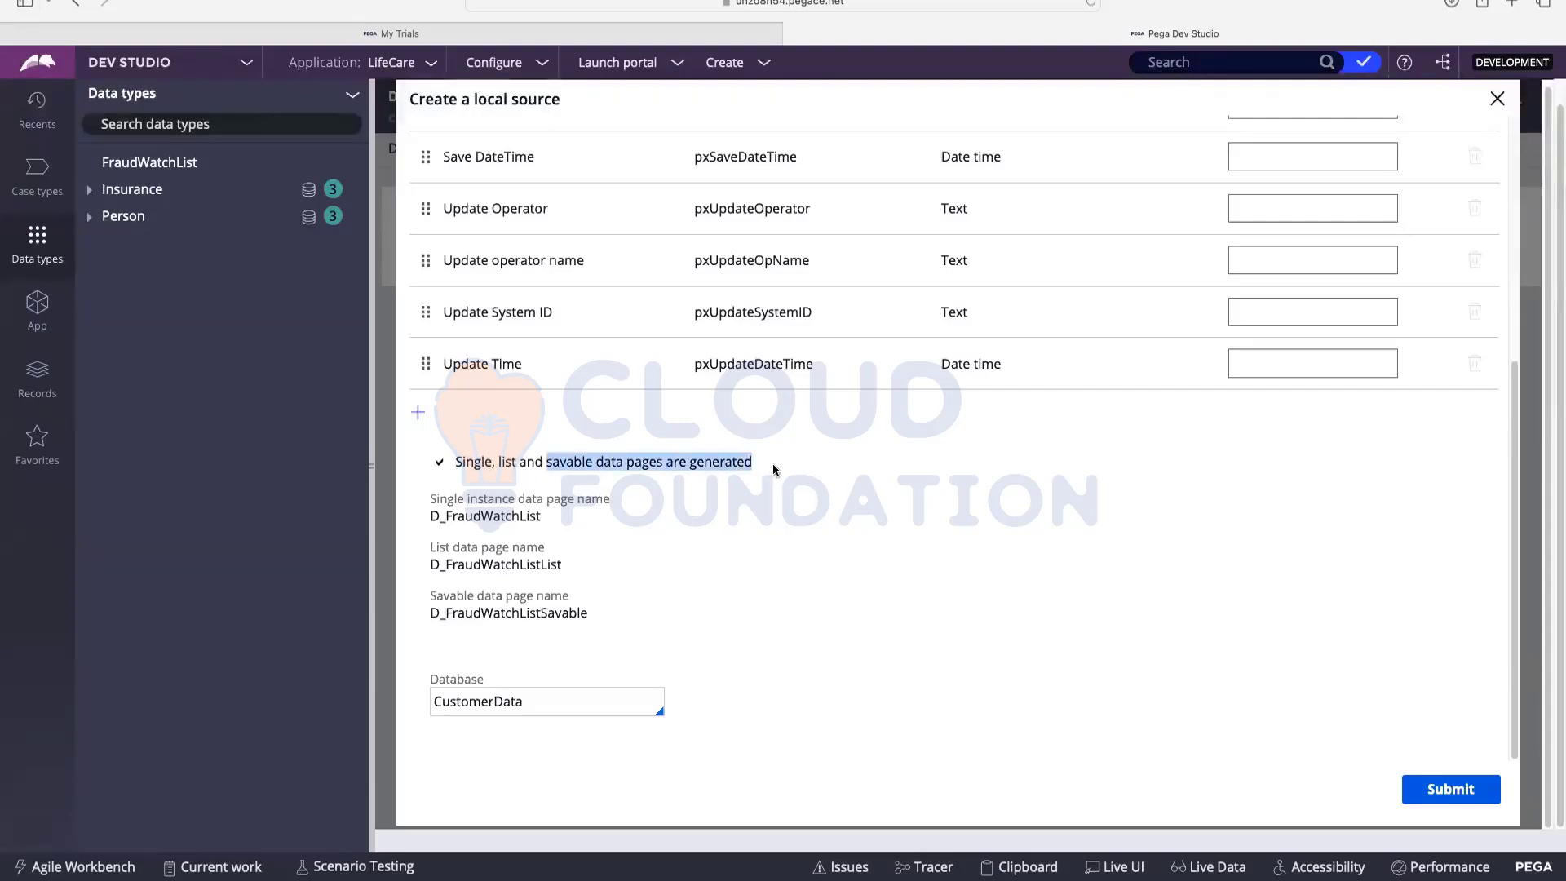
drag(433, 515, 558, 516)
drag(433, 564, 571, 565)
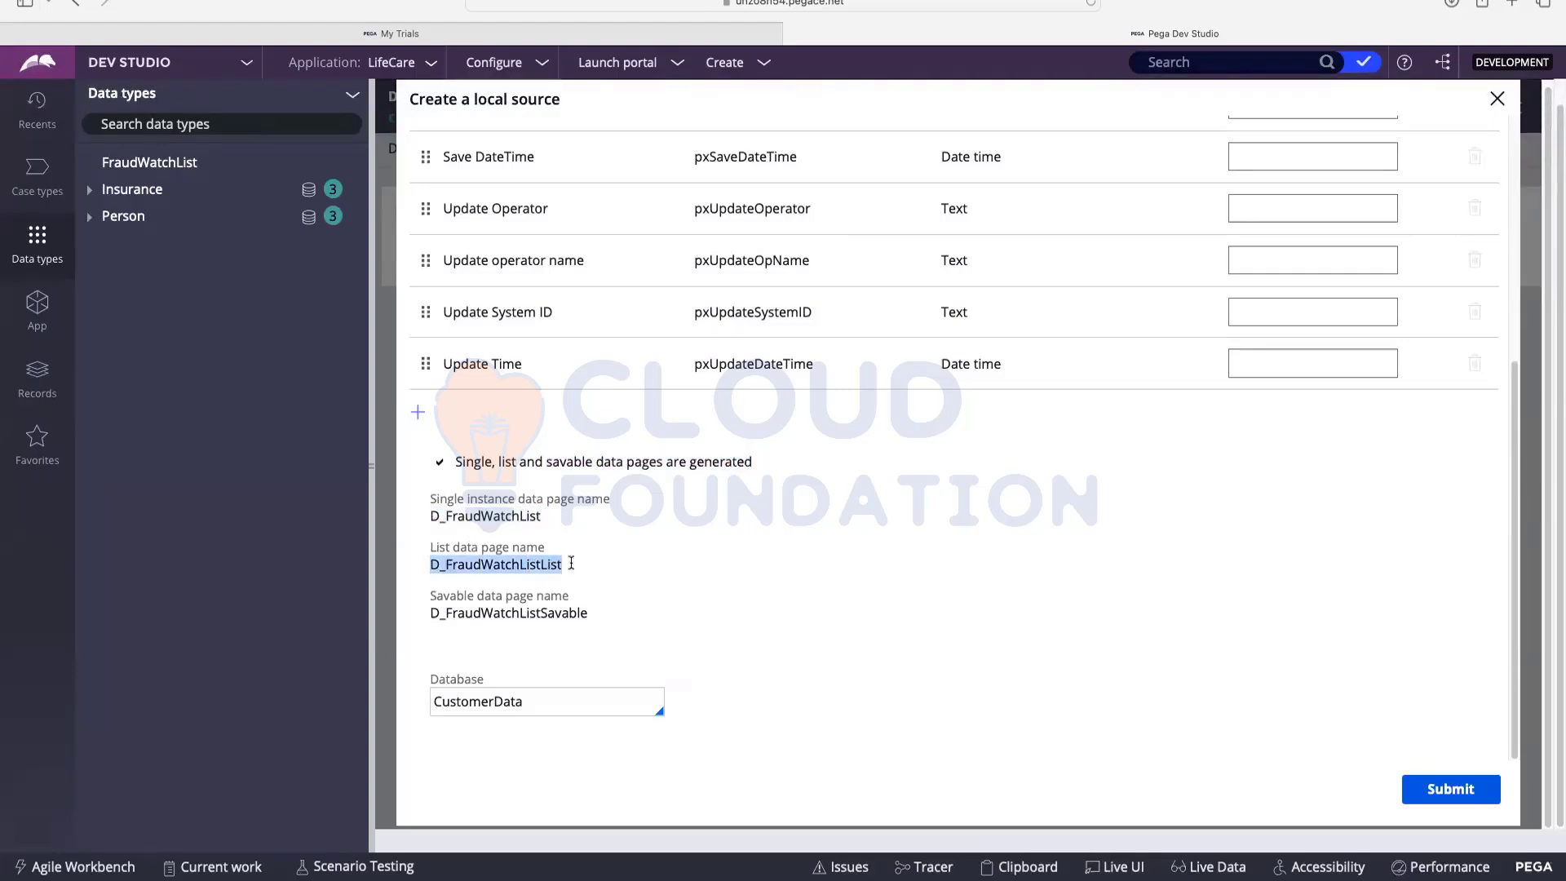
drag(430, 613, 600, 623)
click(680, 520)
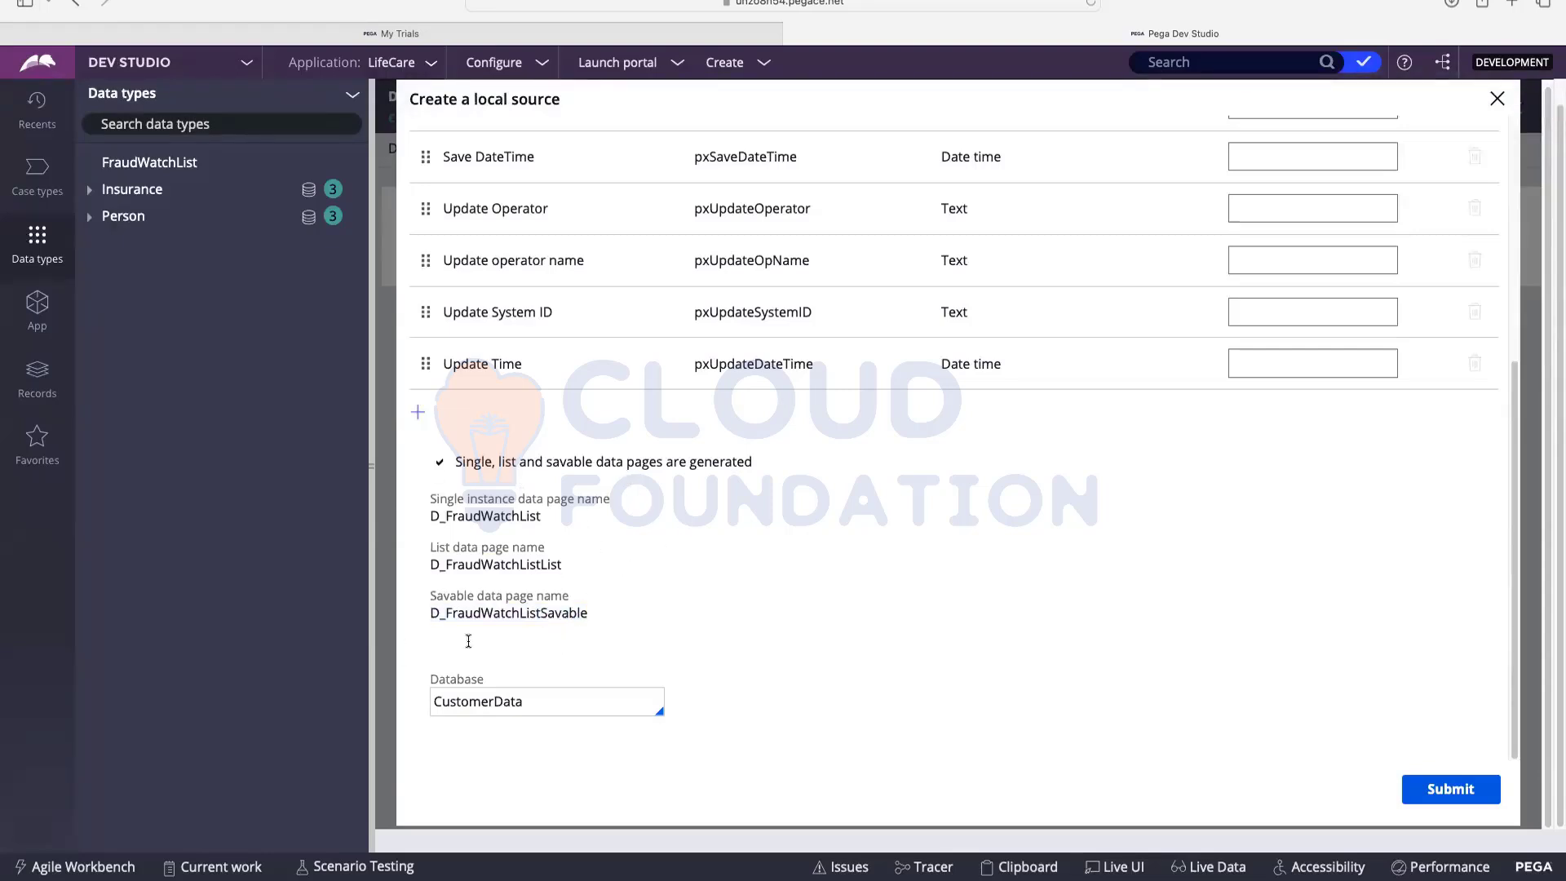
Set the local source's database to CustomerData and submit it.
click(456, 706)
click(455, 722)
click(481, 711)
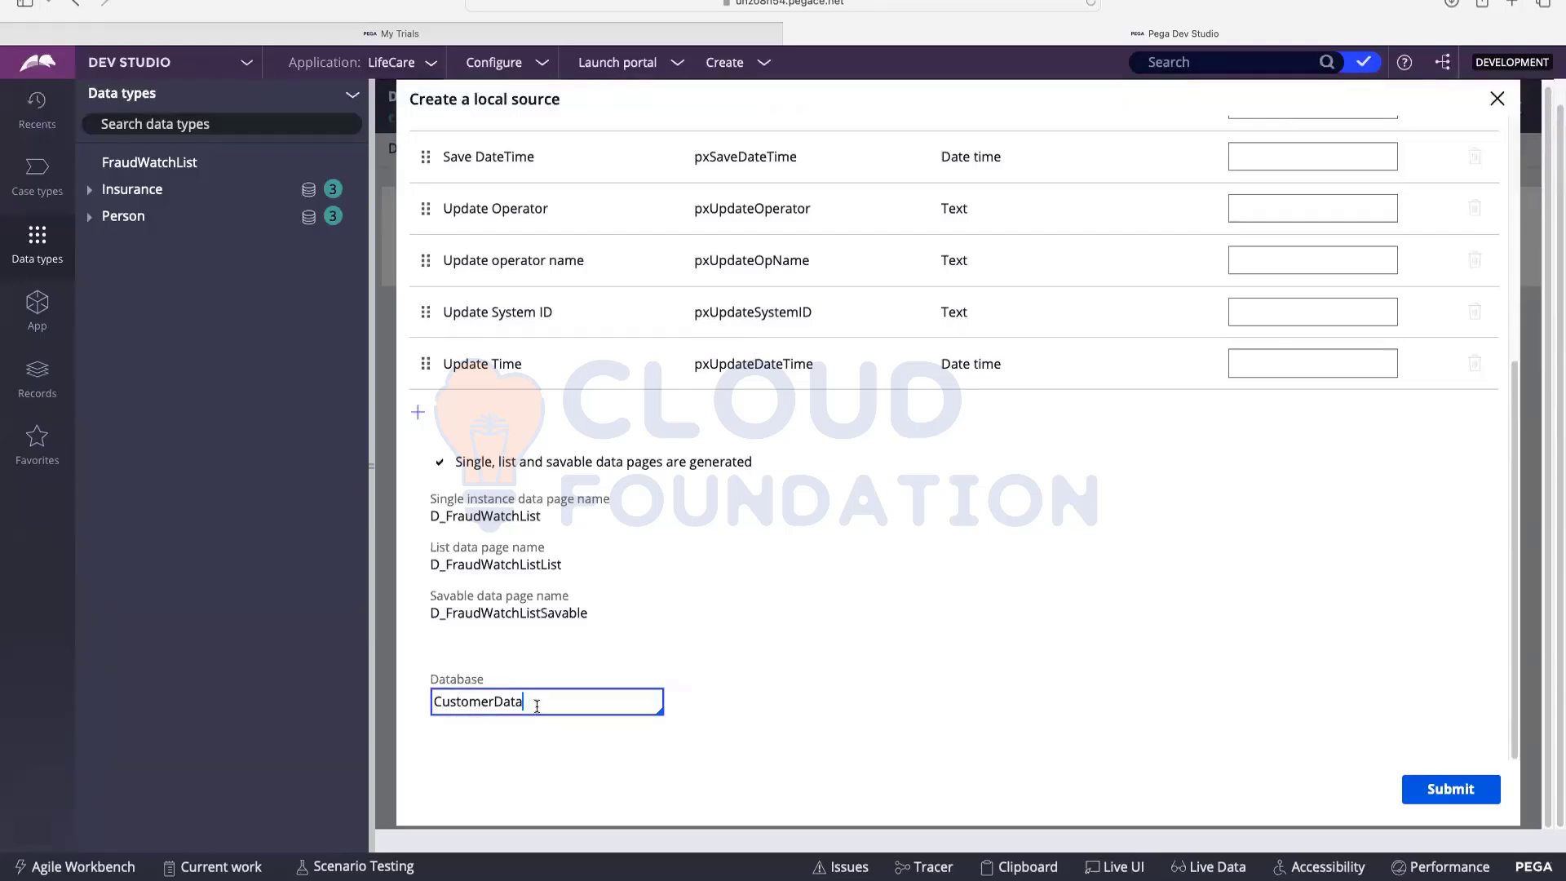
scroll(601, 650, up, 5)
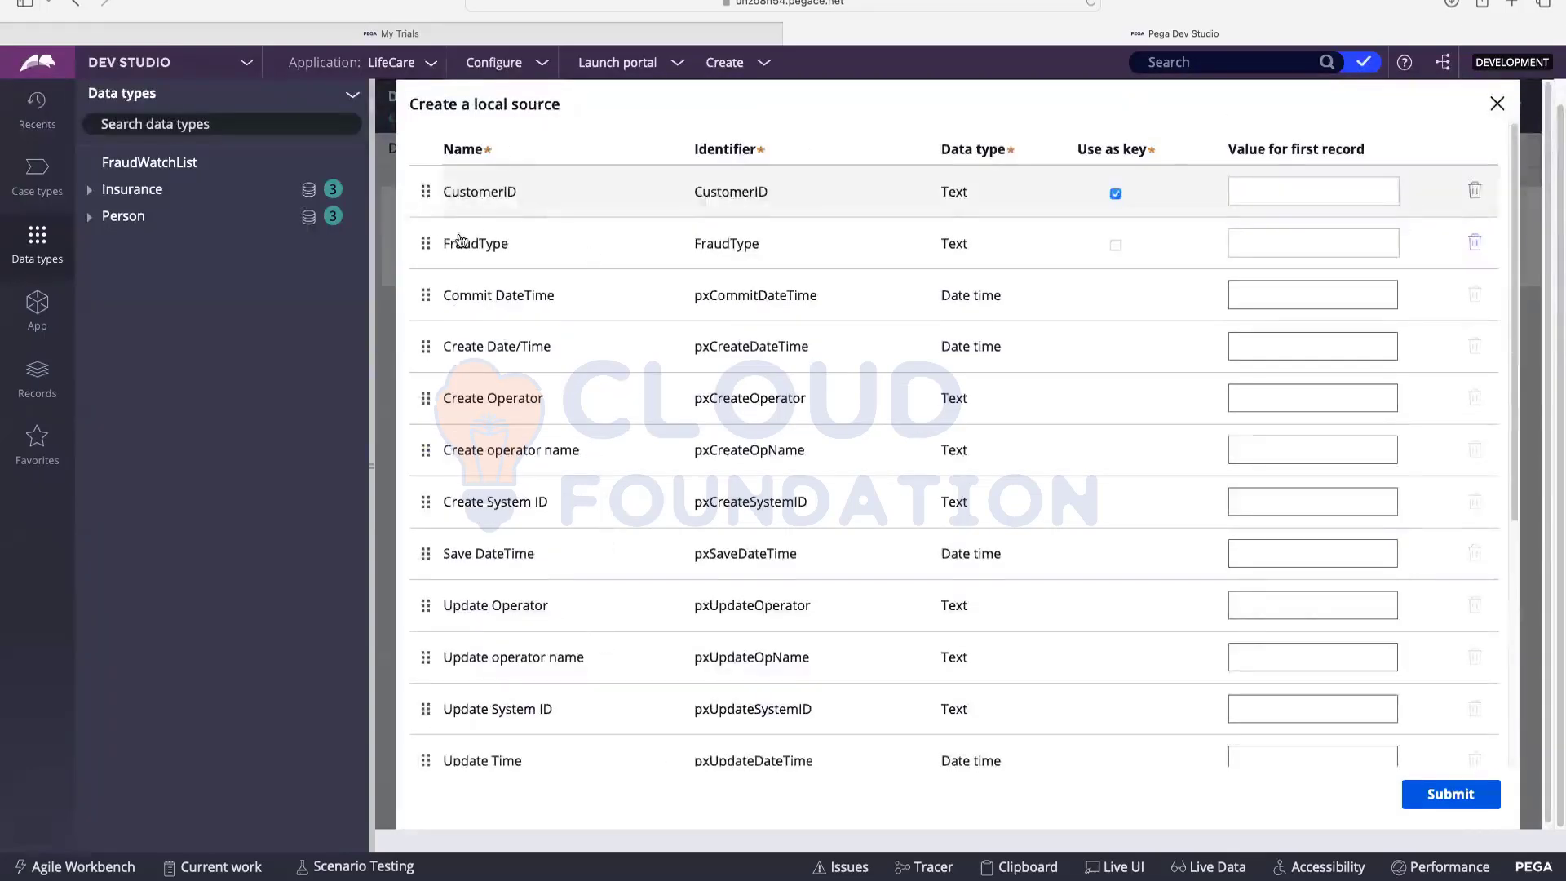
scroll(593, 309, down, 5)
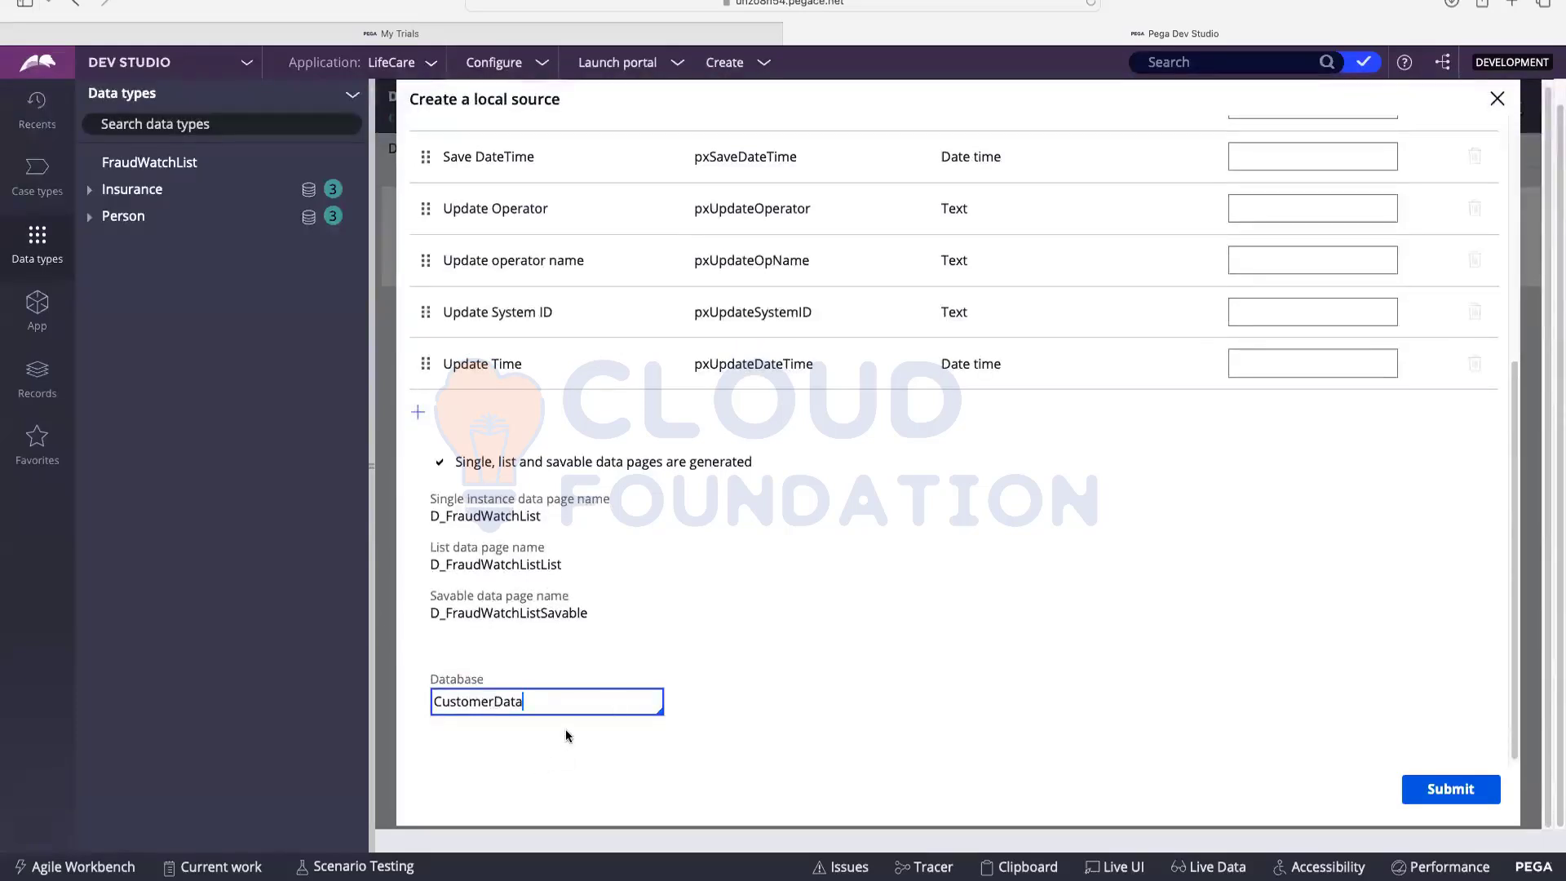
click(563, 706)
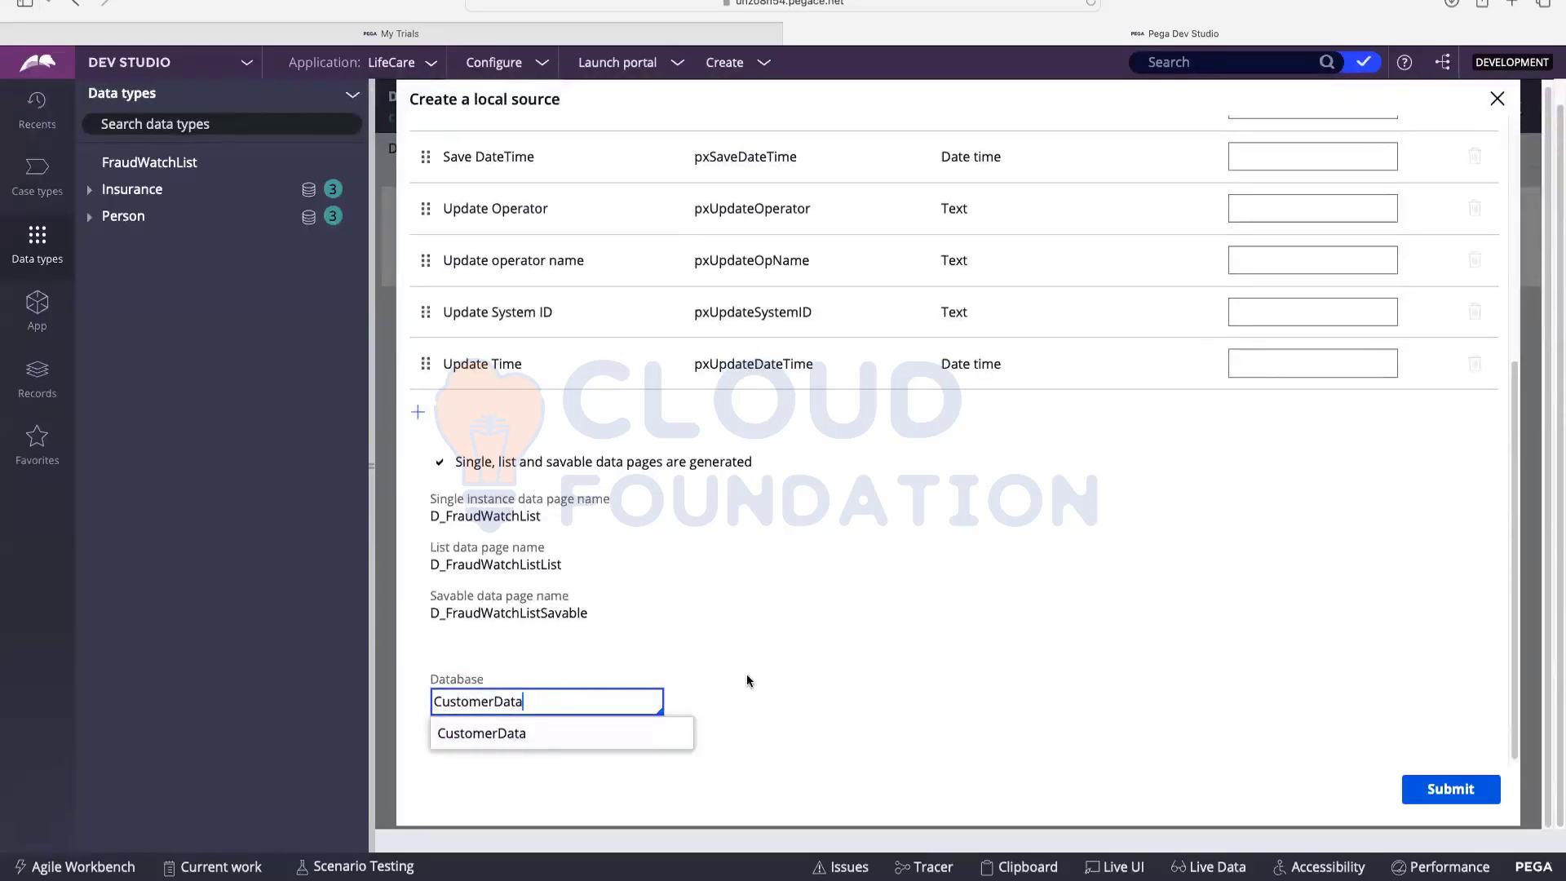
double_click(559, 703)
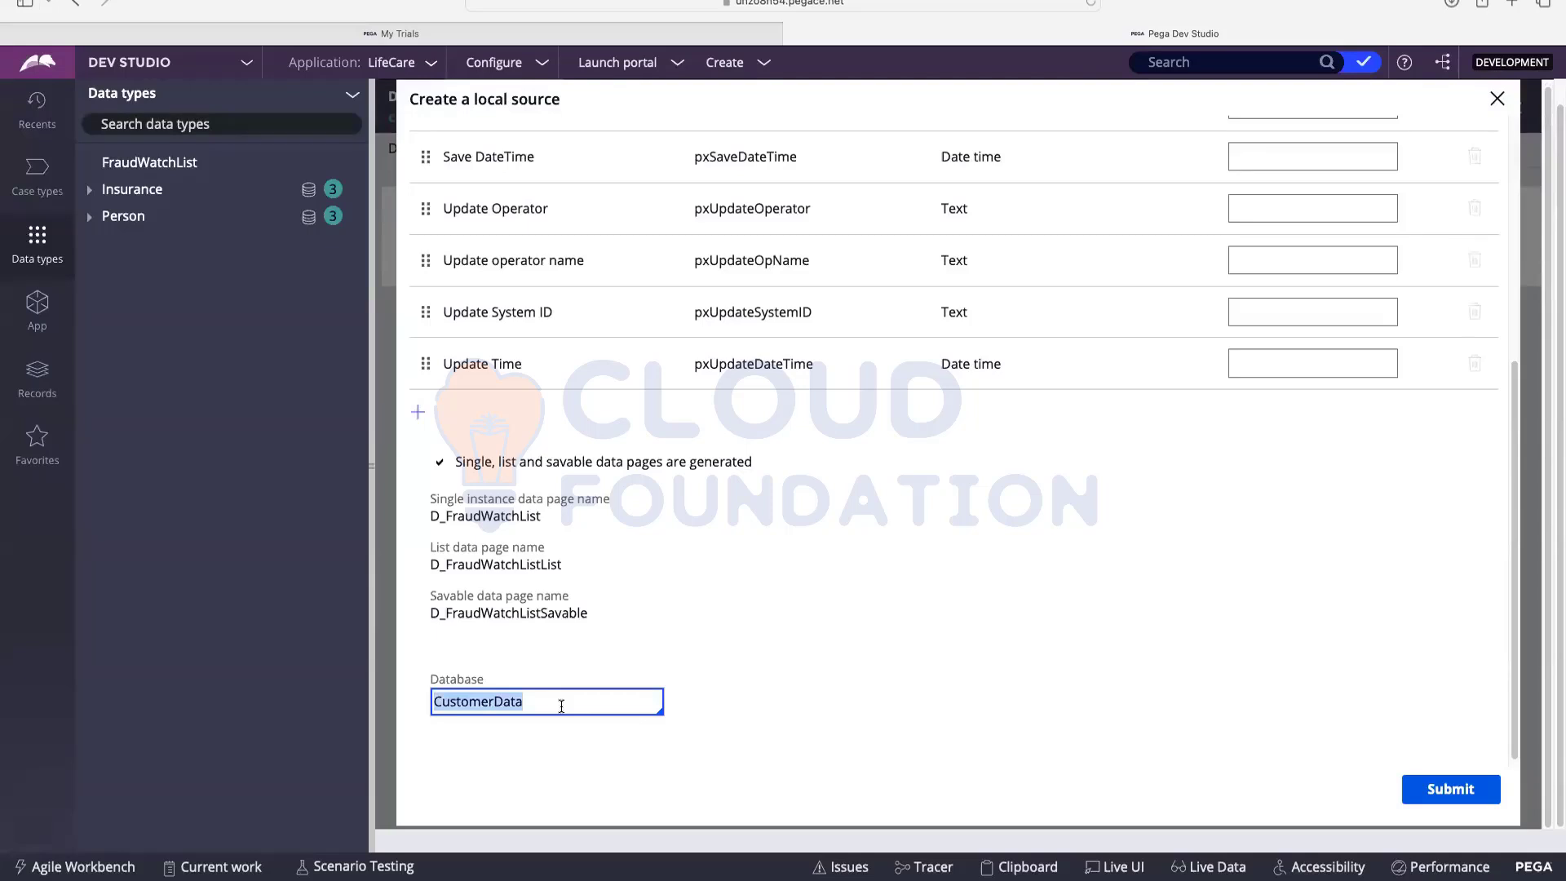
key(BackSpace)
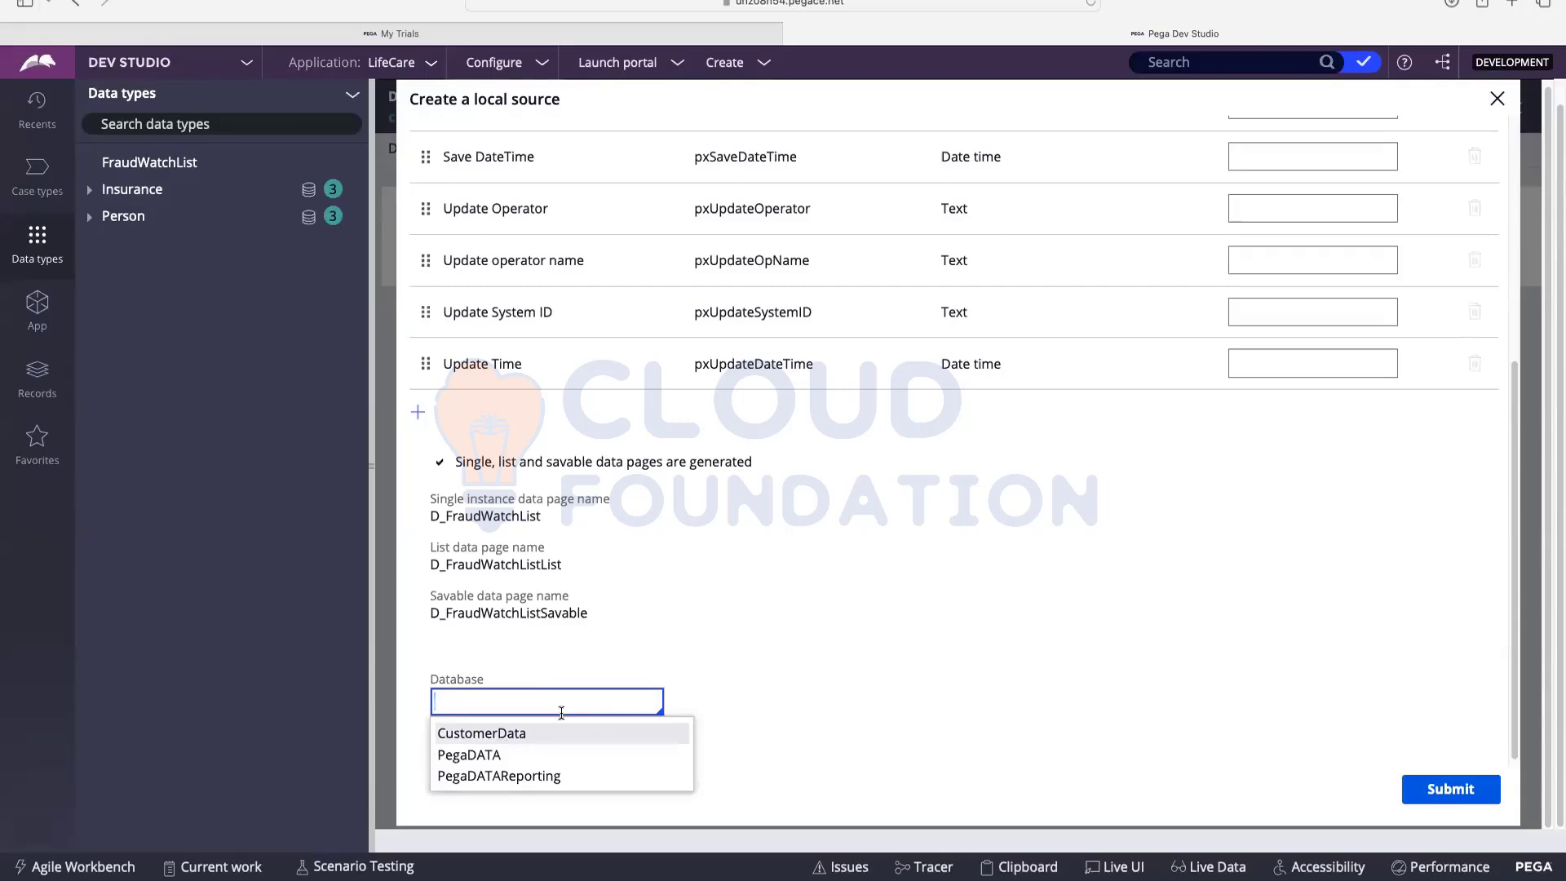
click(473, 734)
scroll(912, 713, up, 3)
scroll(916, 615, down, 3)
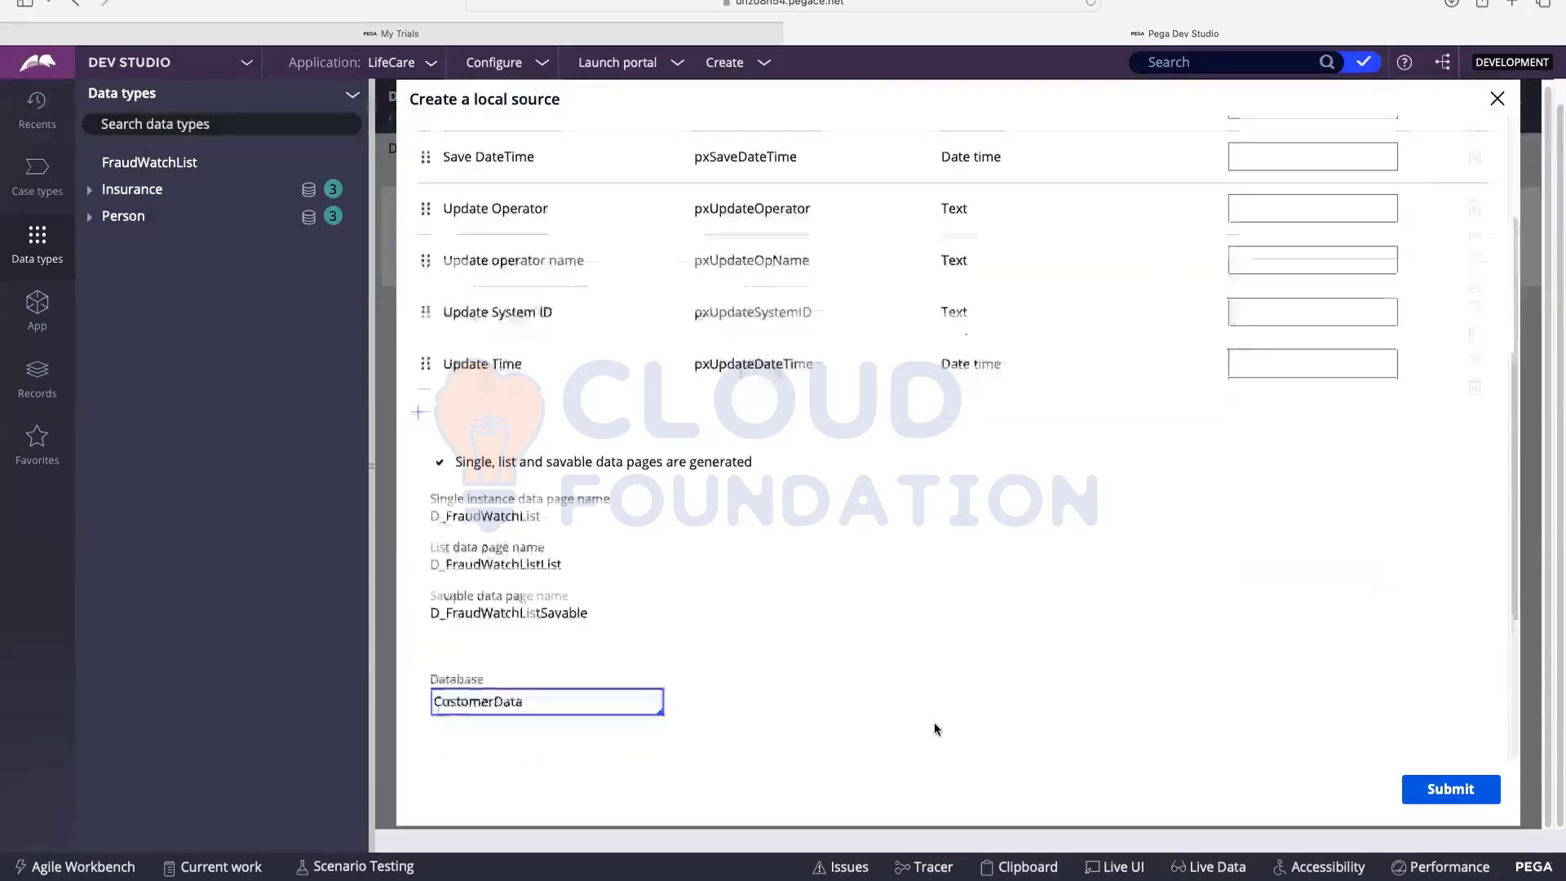
scroll(1101, 724, up, 5)
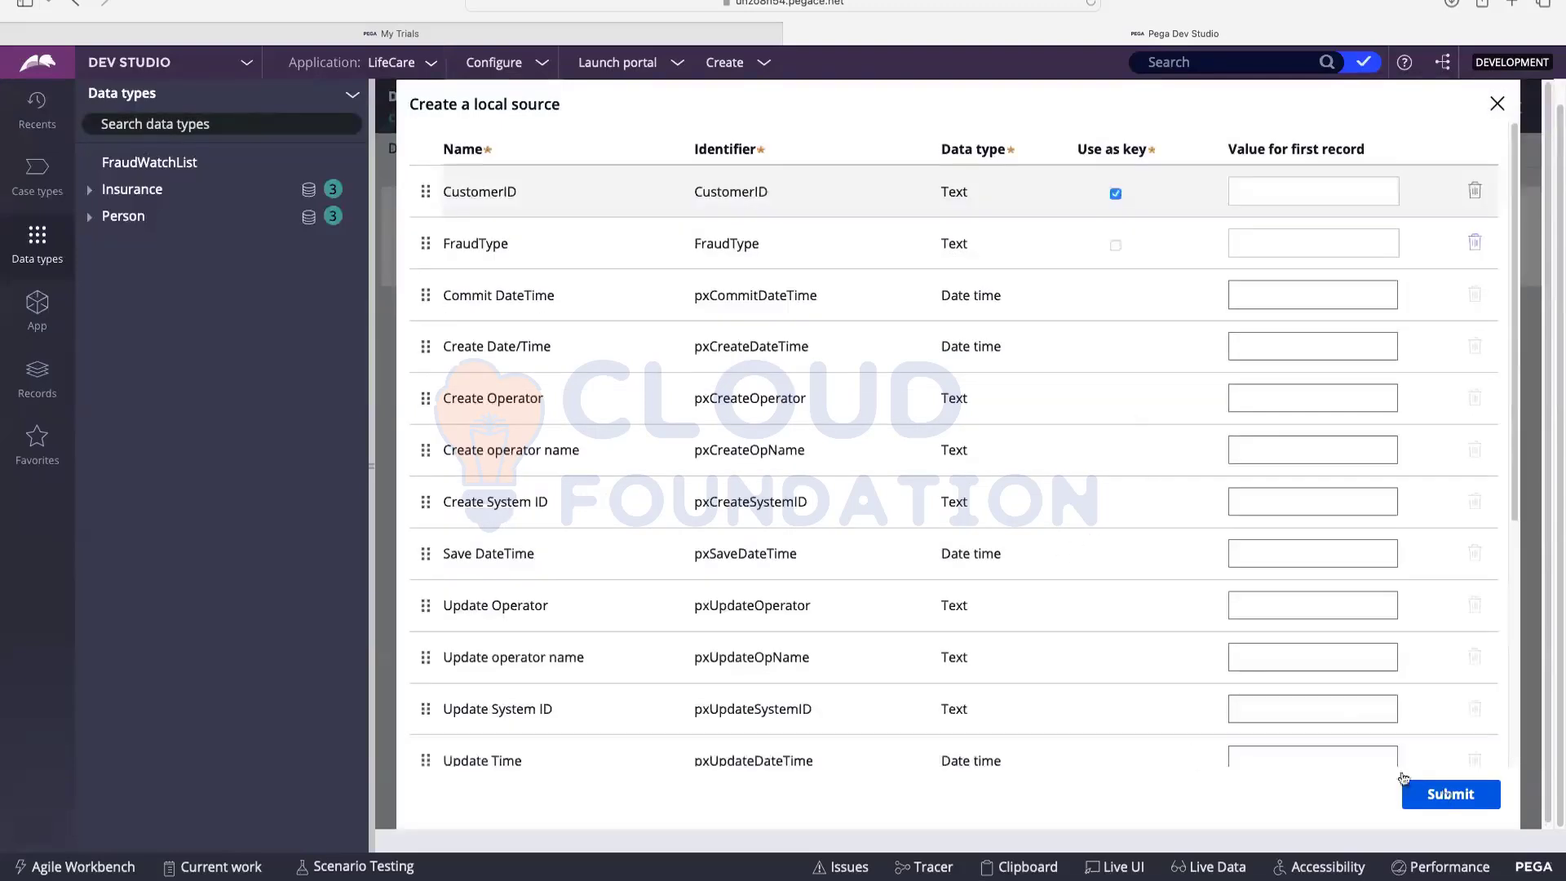
click(1406, 791)
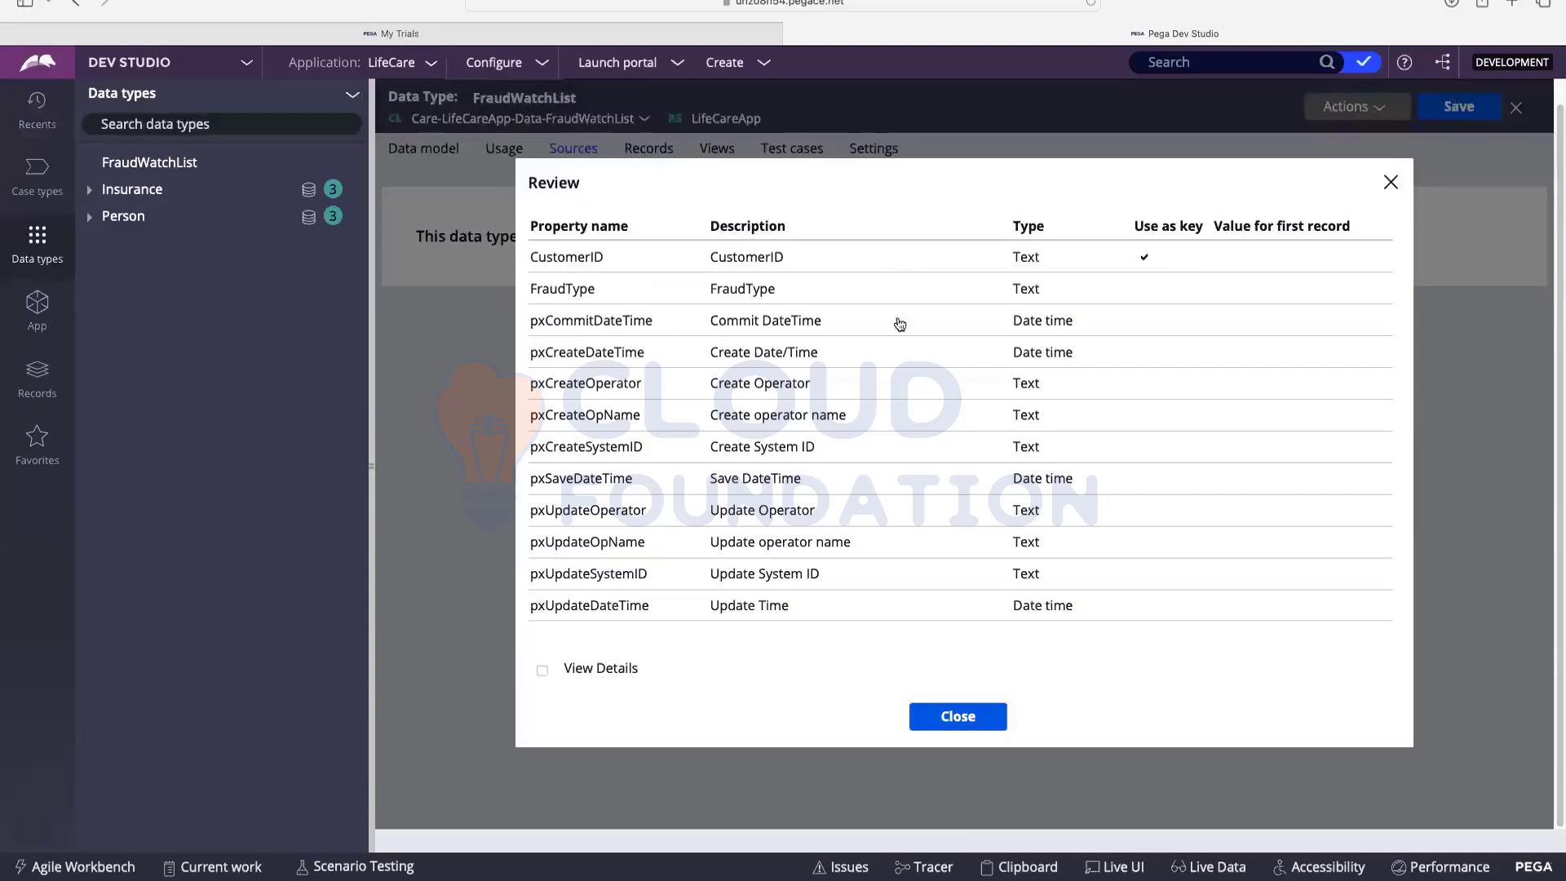
View the new source's details, including table pr_care_lifecareapp_data_fraud and its data pages, then close the review.
click(542, 670)
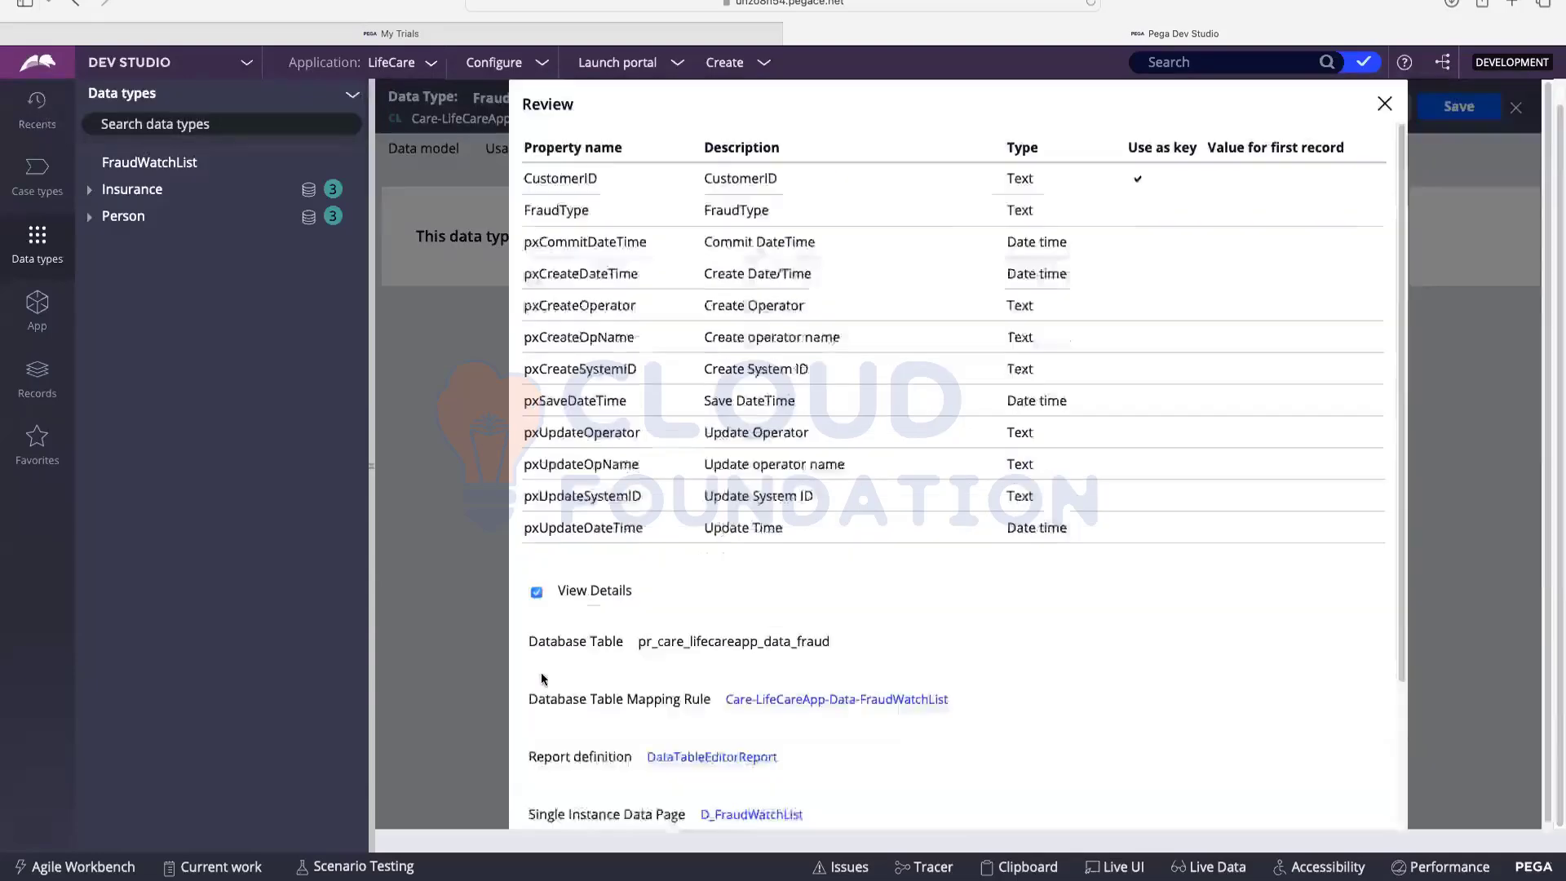
scroll(681, 532, down, 3)
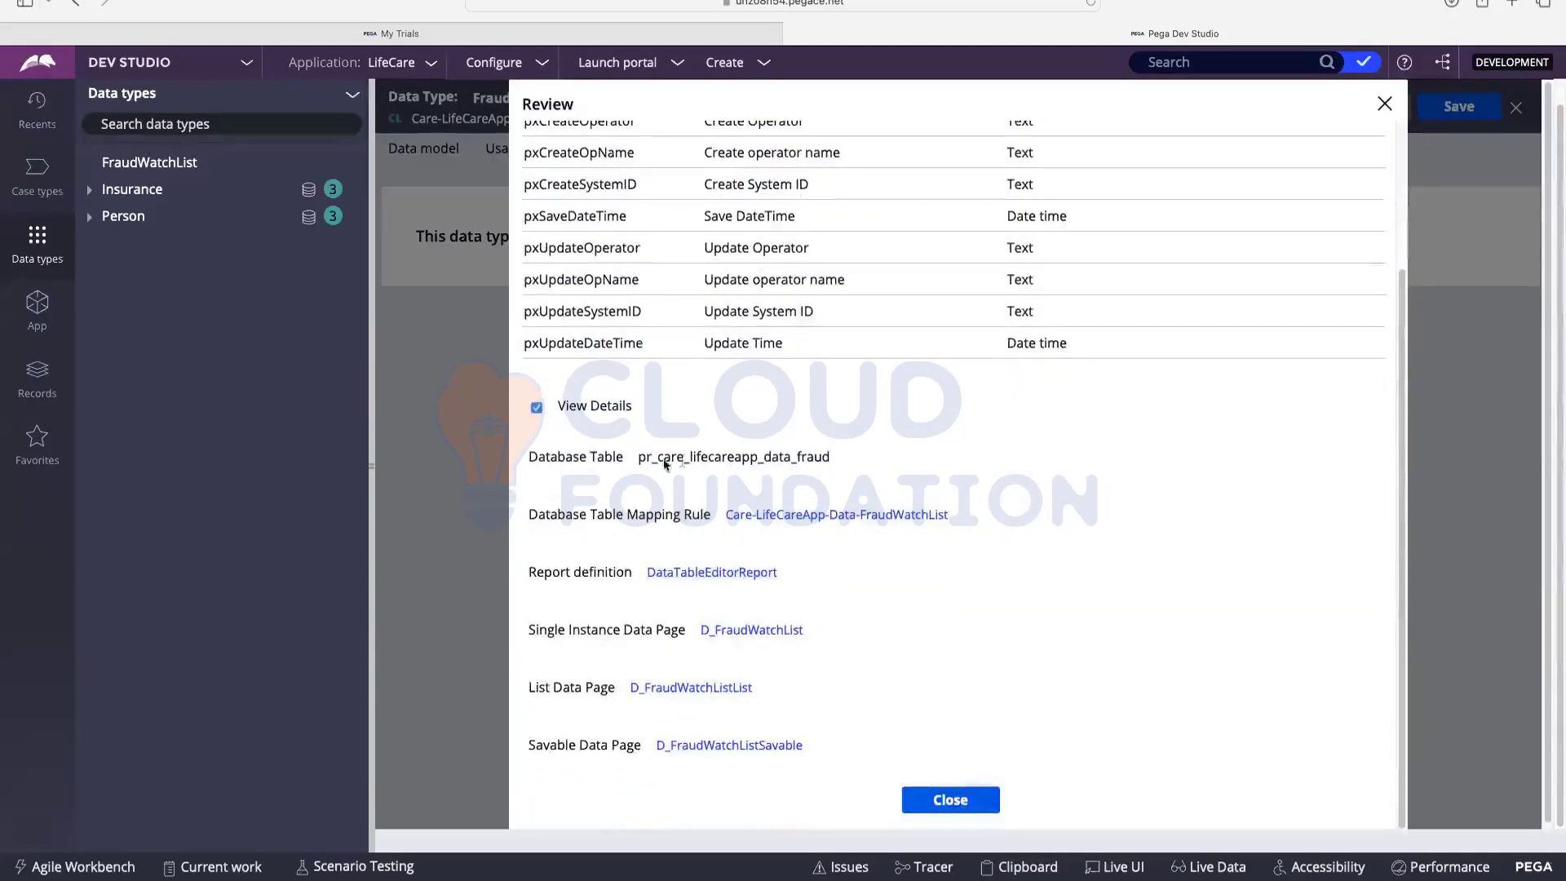
drag(641, 458, 830, 457)
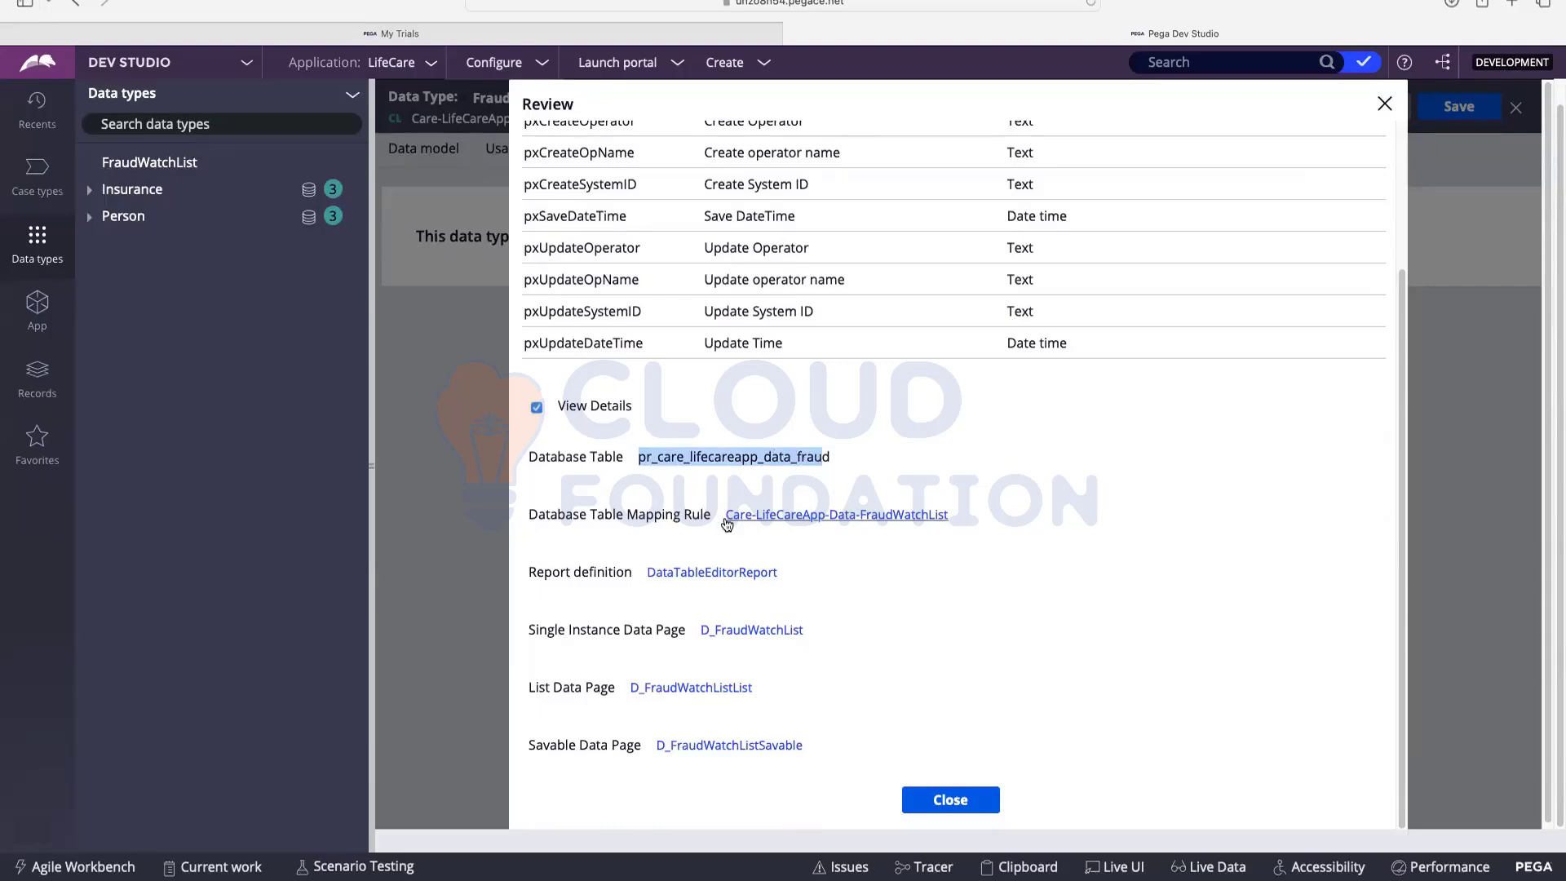
scroll(652, 664, down, 1)
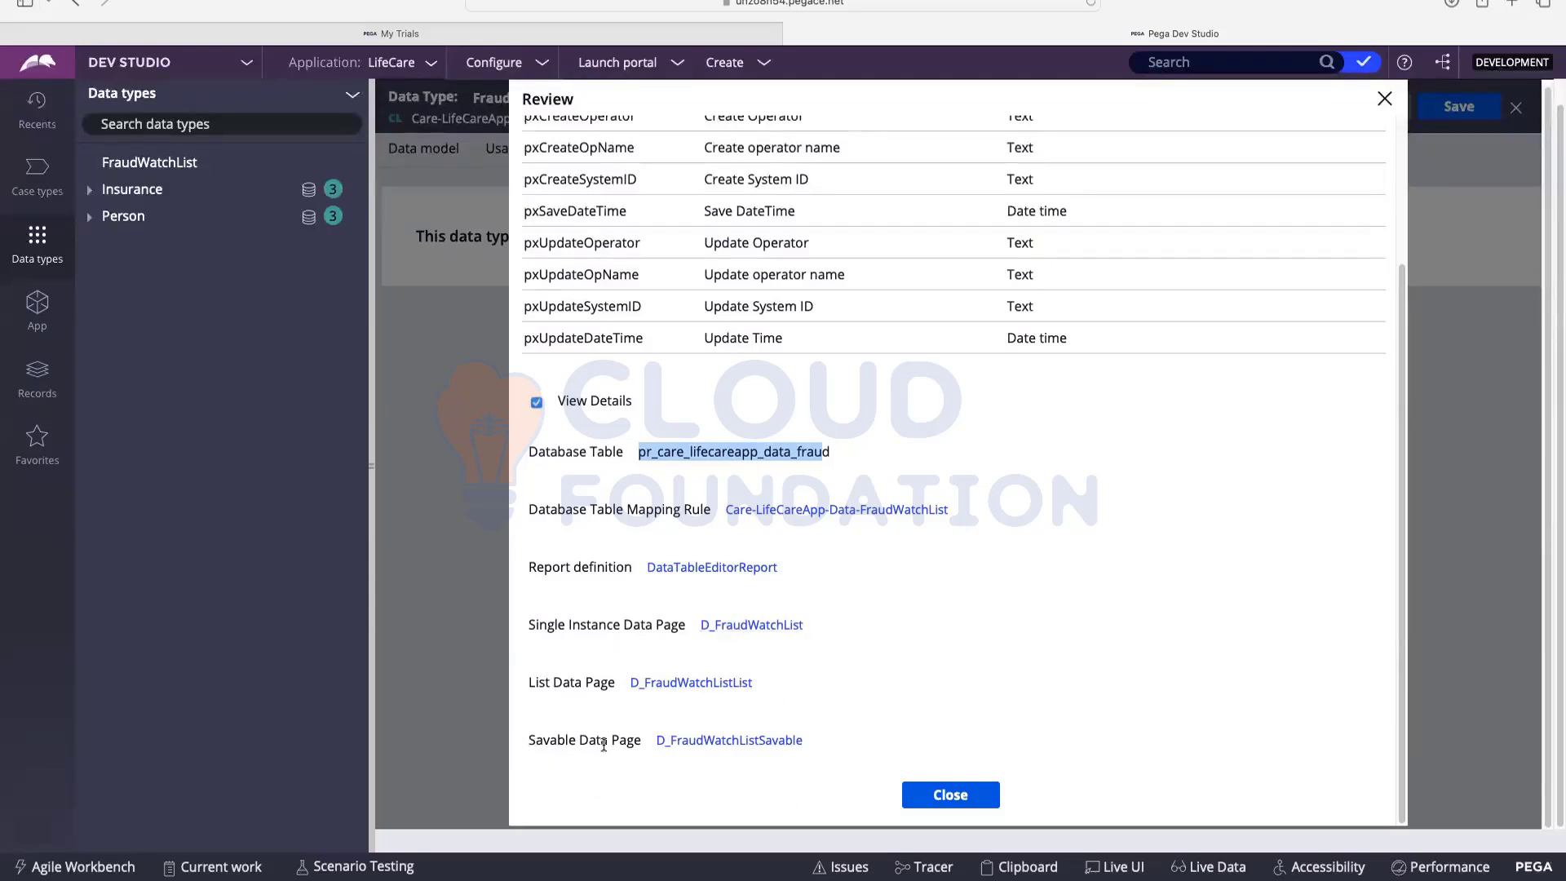
click(952, 795)
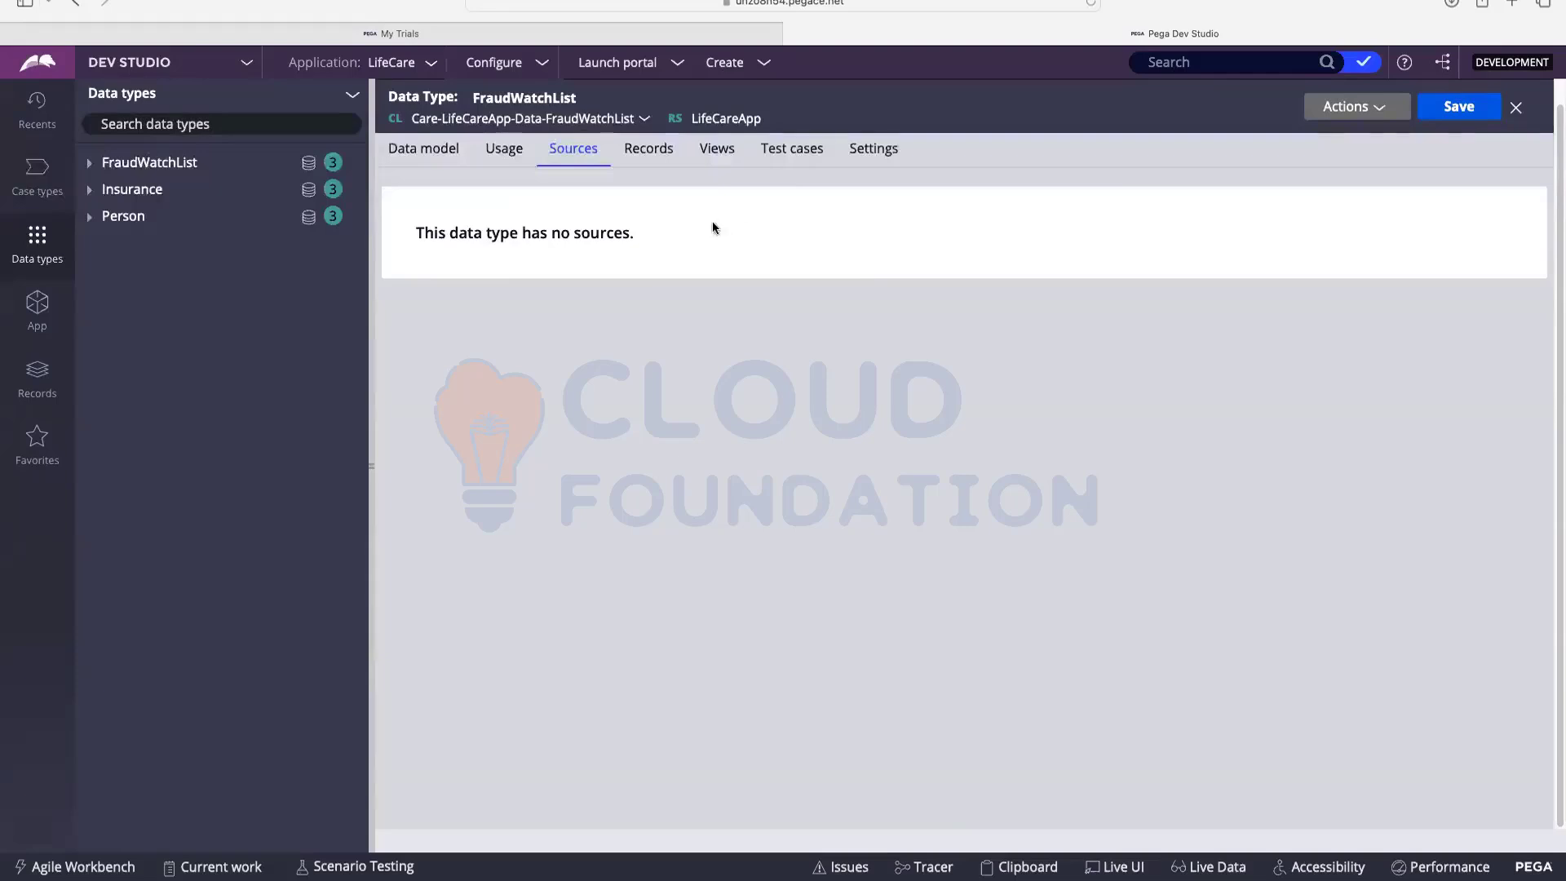
Open the FraudWatchList Records tab and point out its local data storage source.
click(672, 163)
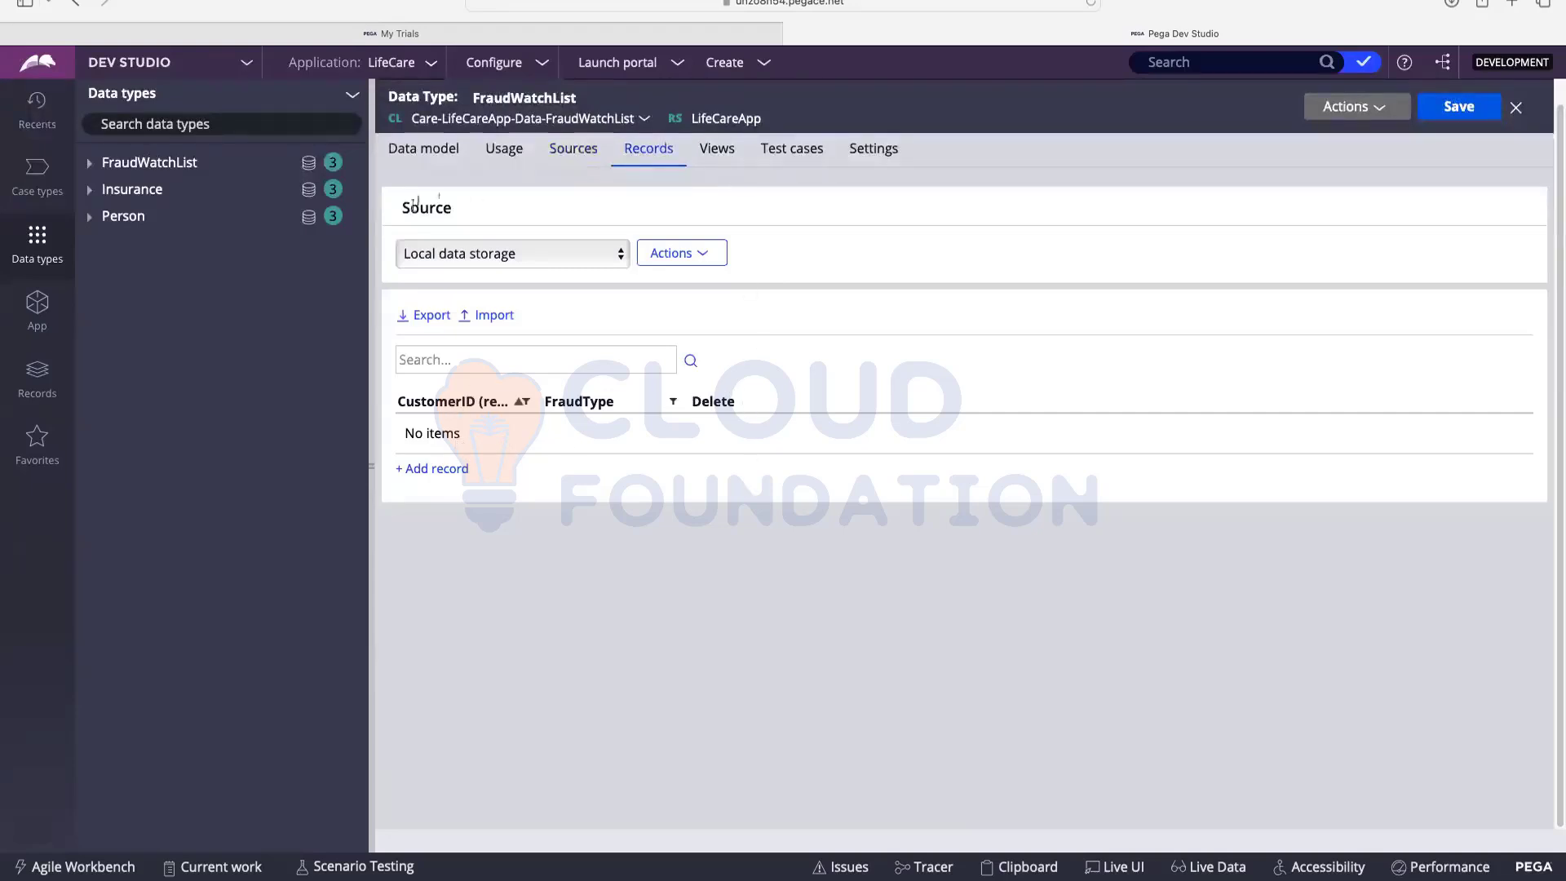
drag(403, 210, 467, 208)
click(500, 249)
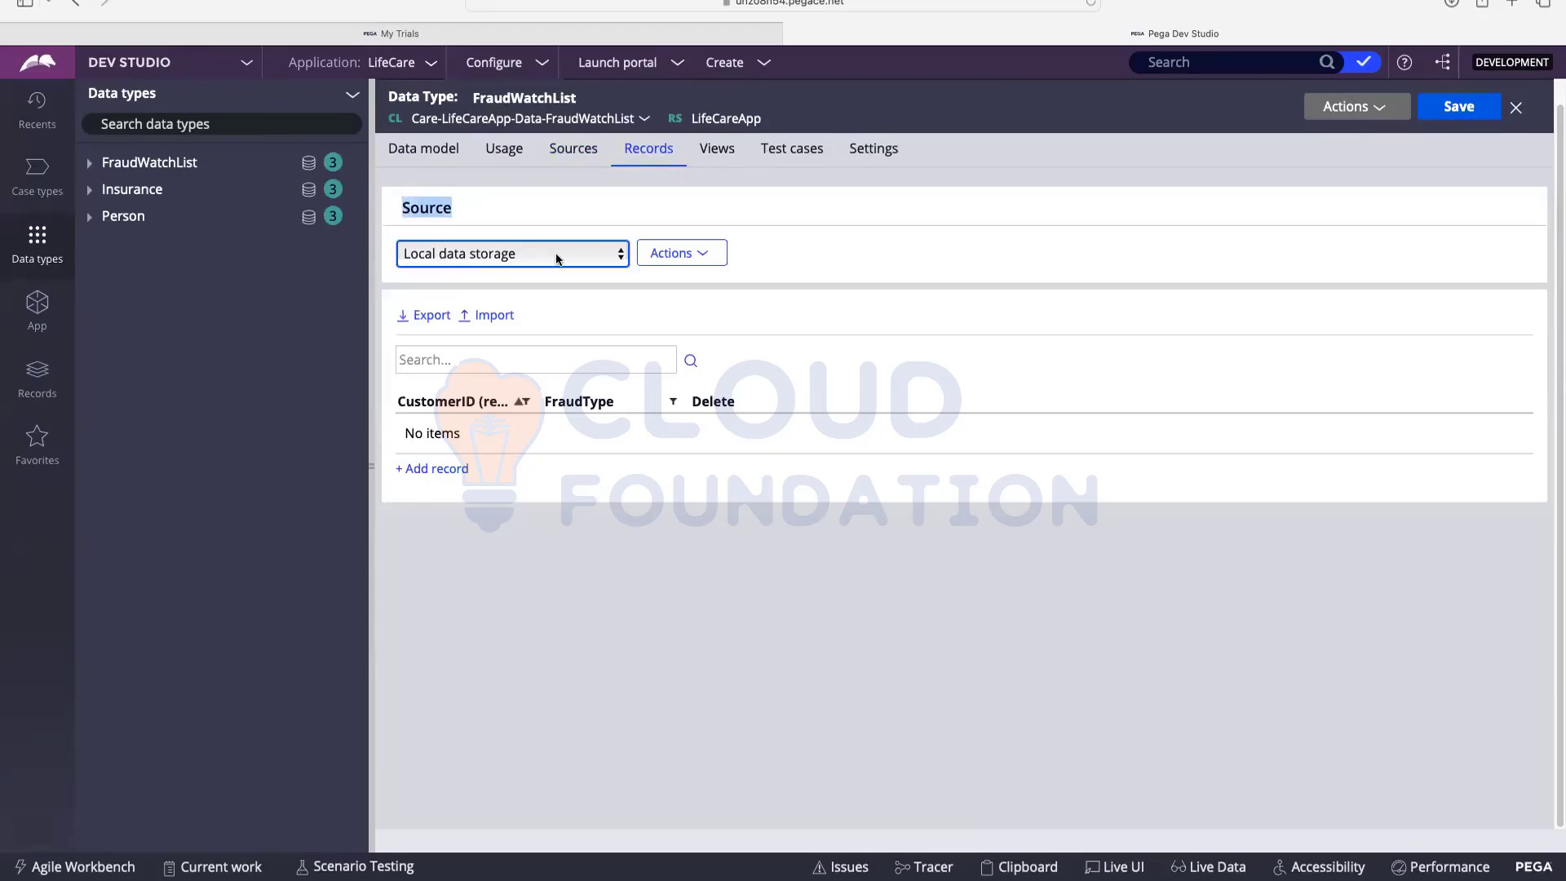
Show database information and highlight the table name pr_care_lifecareapp_data_fraud.
click(693, 257)
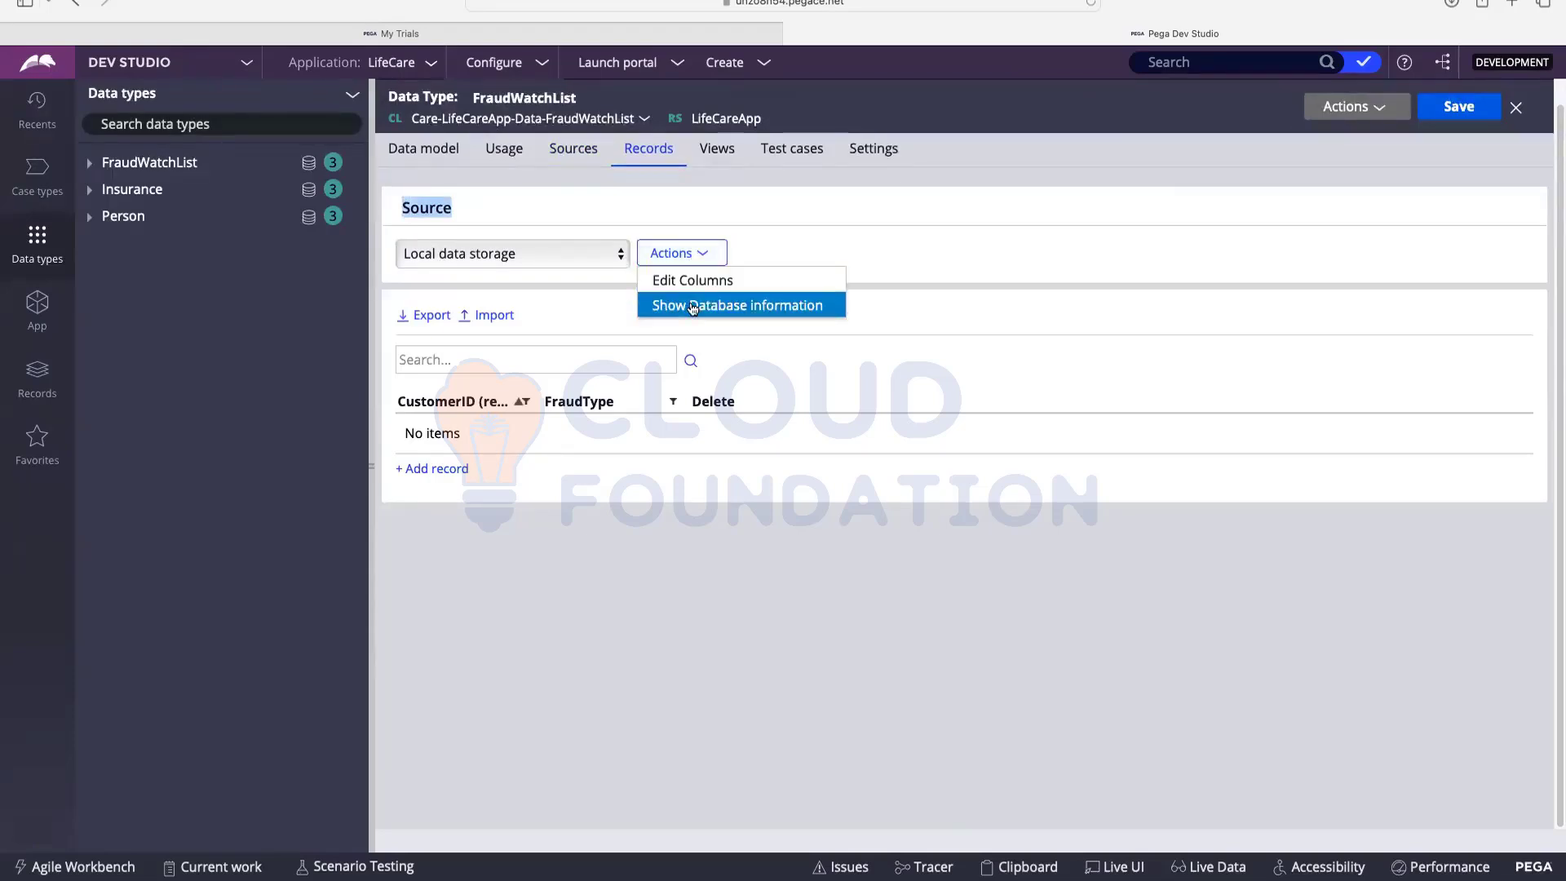
click(693, 307)
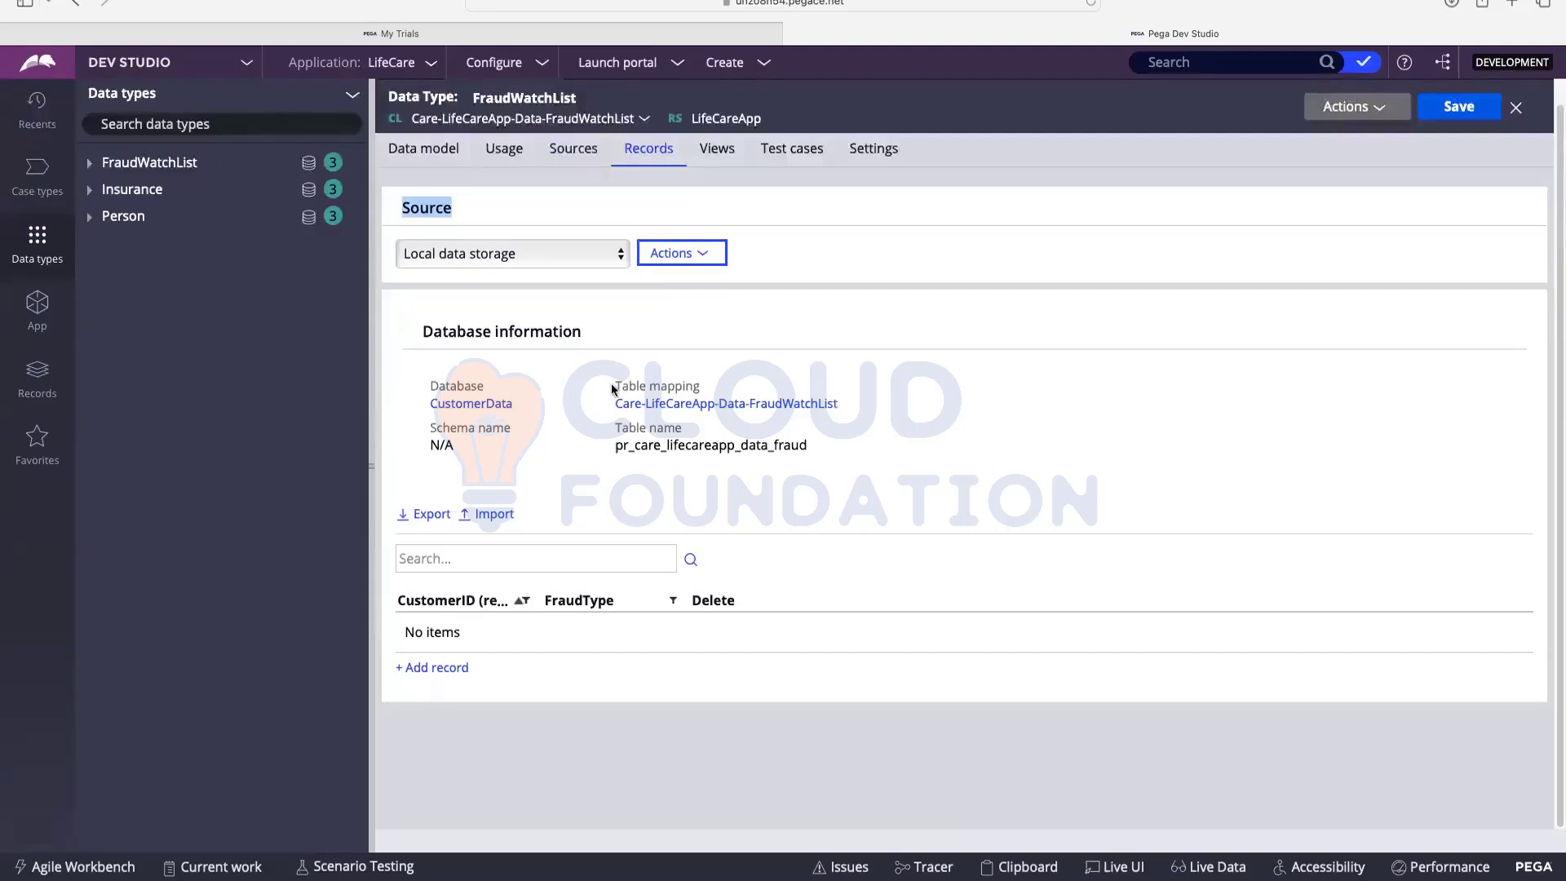
drag(613, 385, 732, 389)
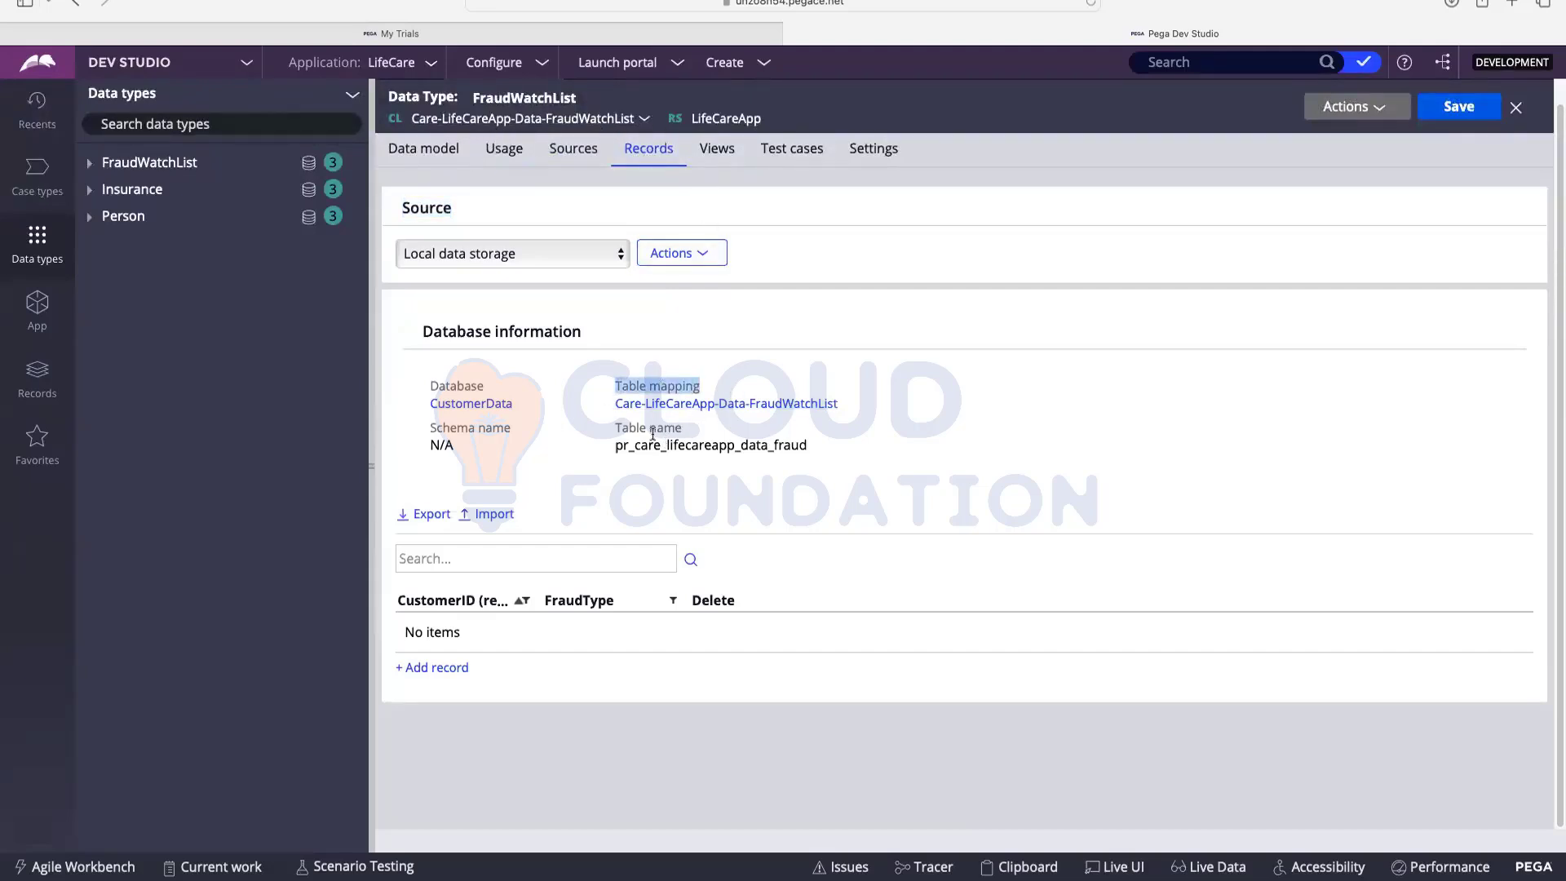
drag(612, 427, 824, 445)
click(822, 446)
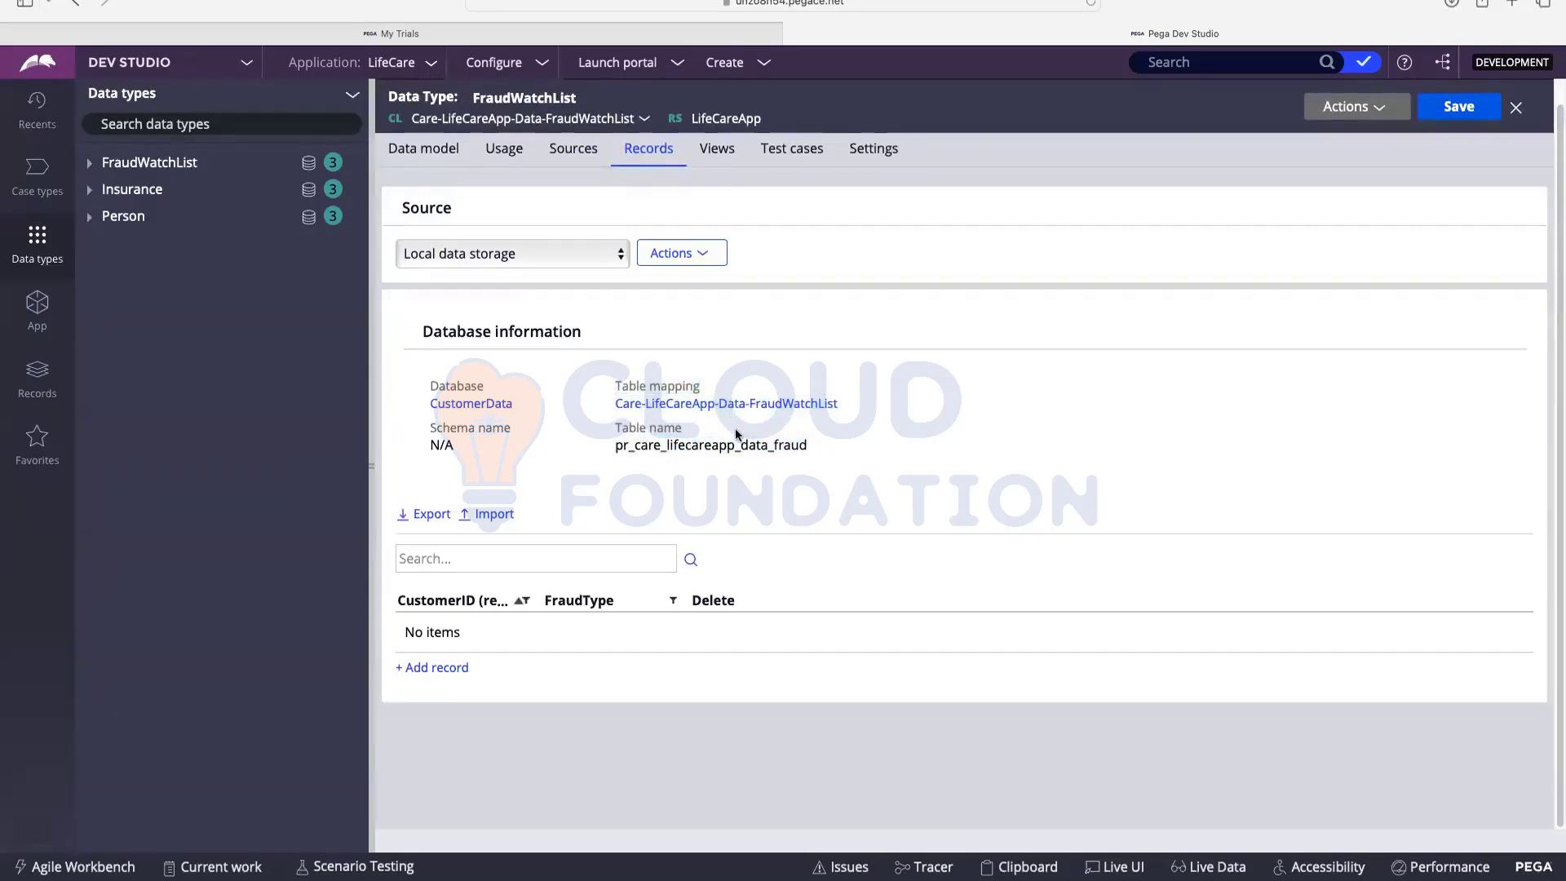
Add record A-1, which gets fraud type Invalid Doc.
click(434, 665)
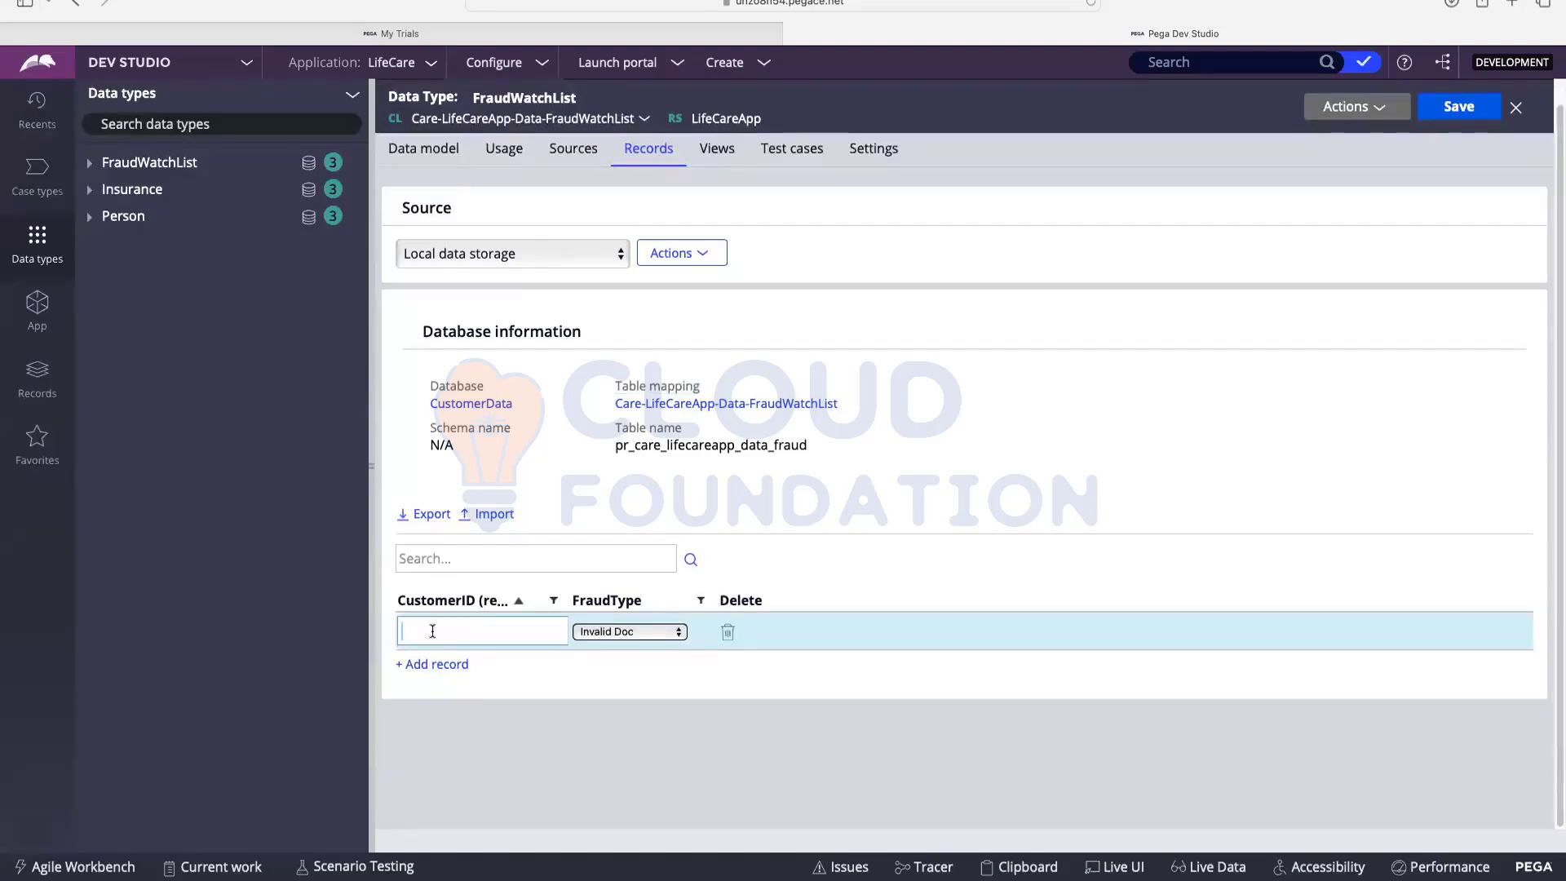
text(A-1)
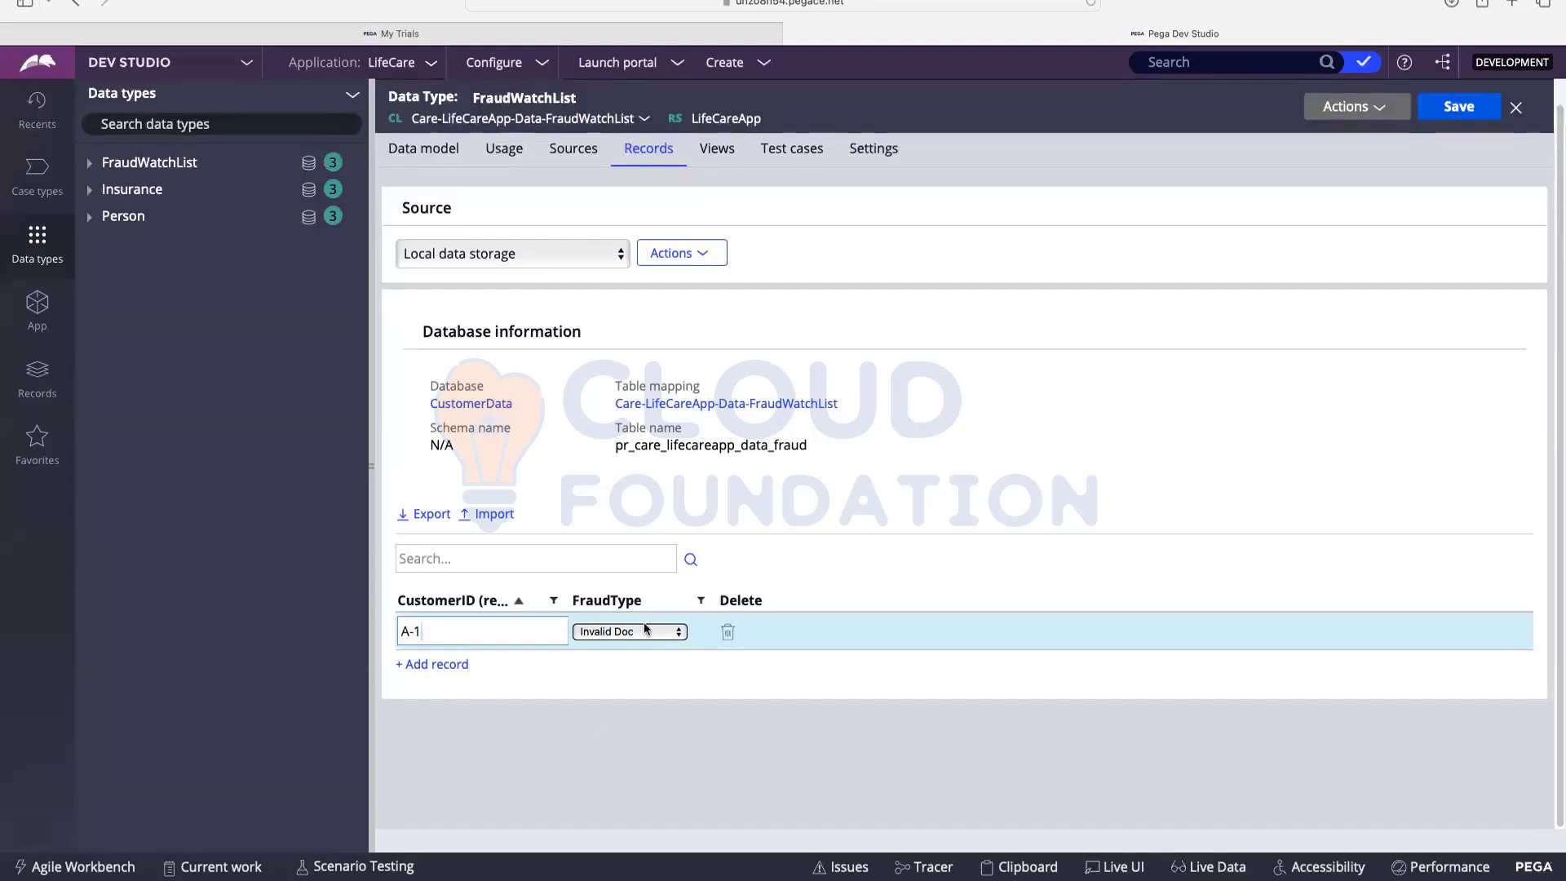
click(604, 687)
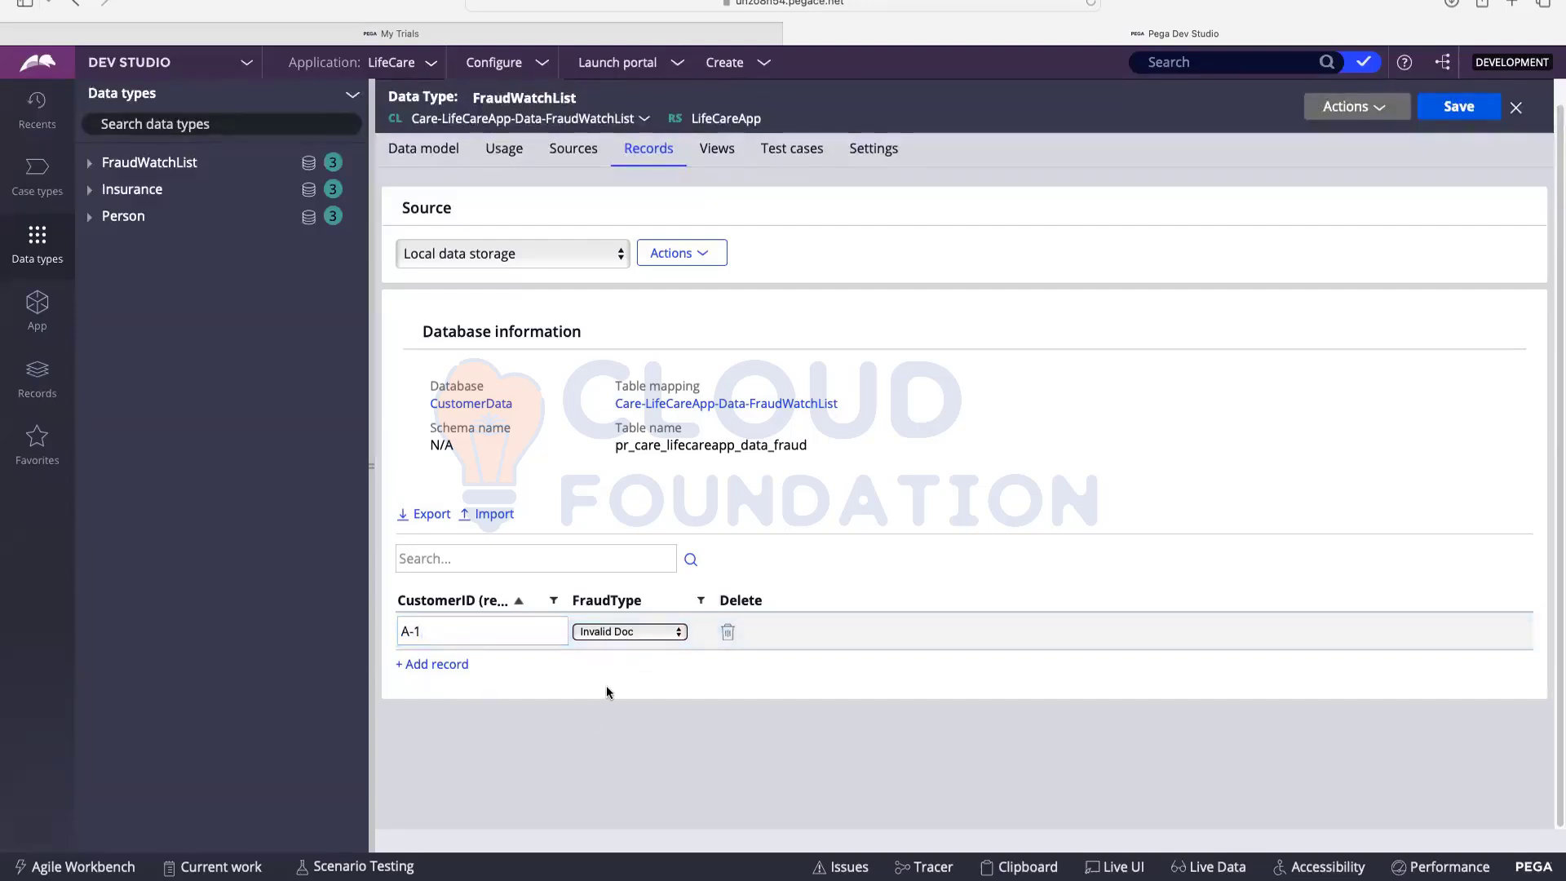
Add record A-2 and change its fraud type to Fake Profile.
click(435, 664)
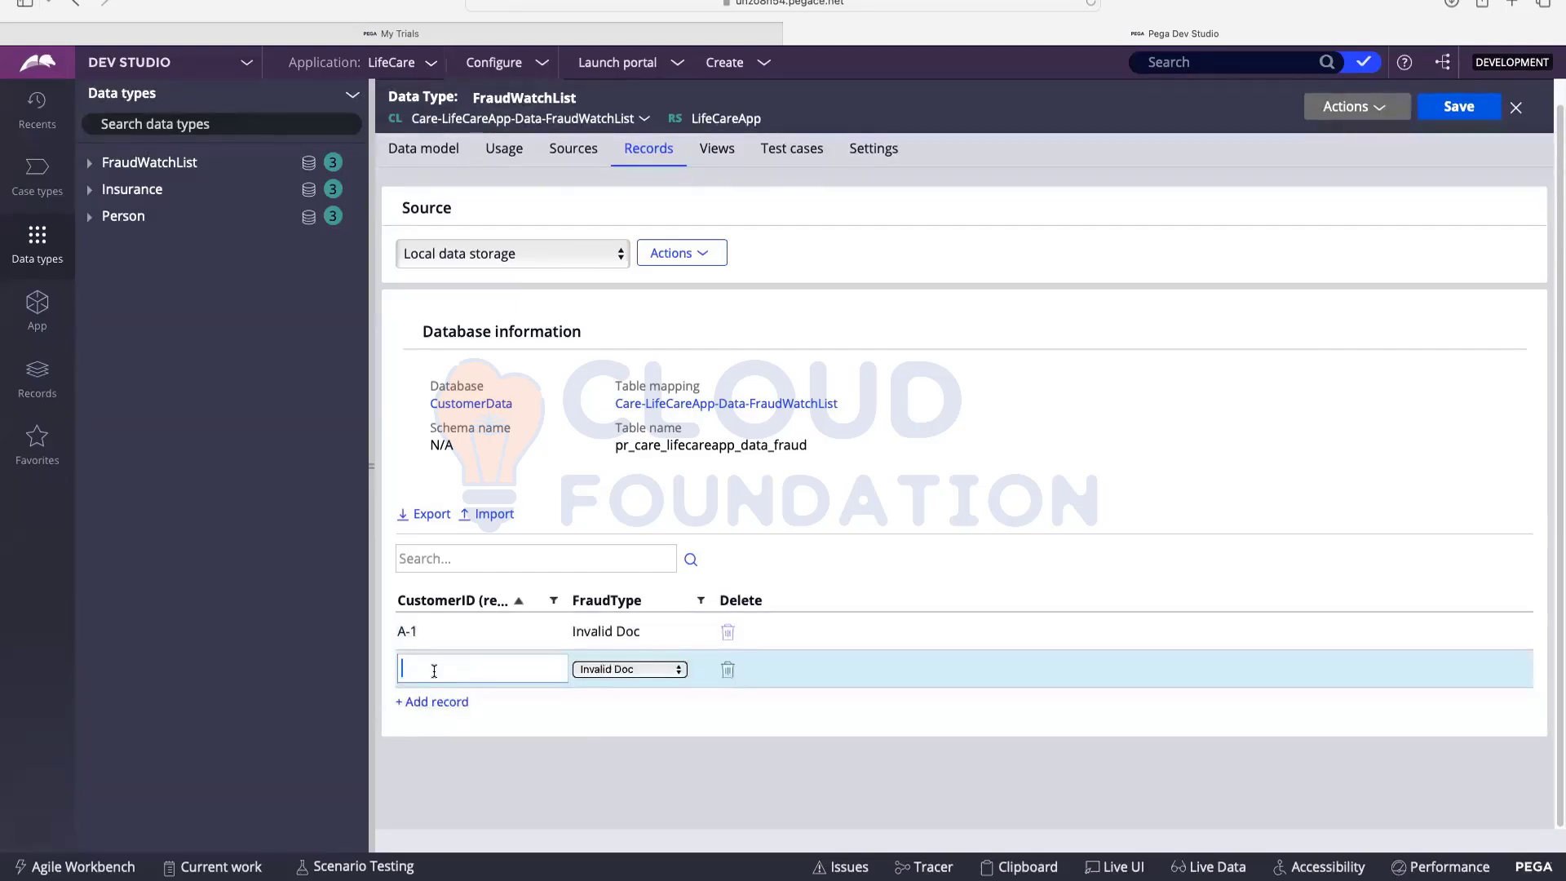
text(A-2)
click(576, 747)
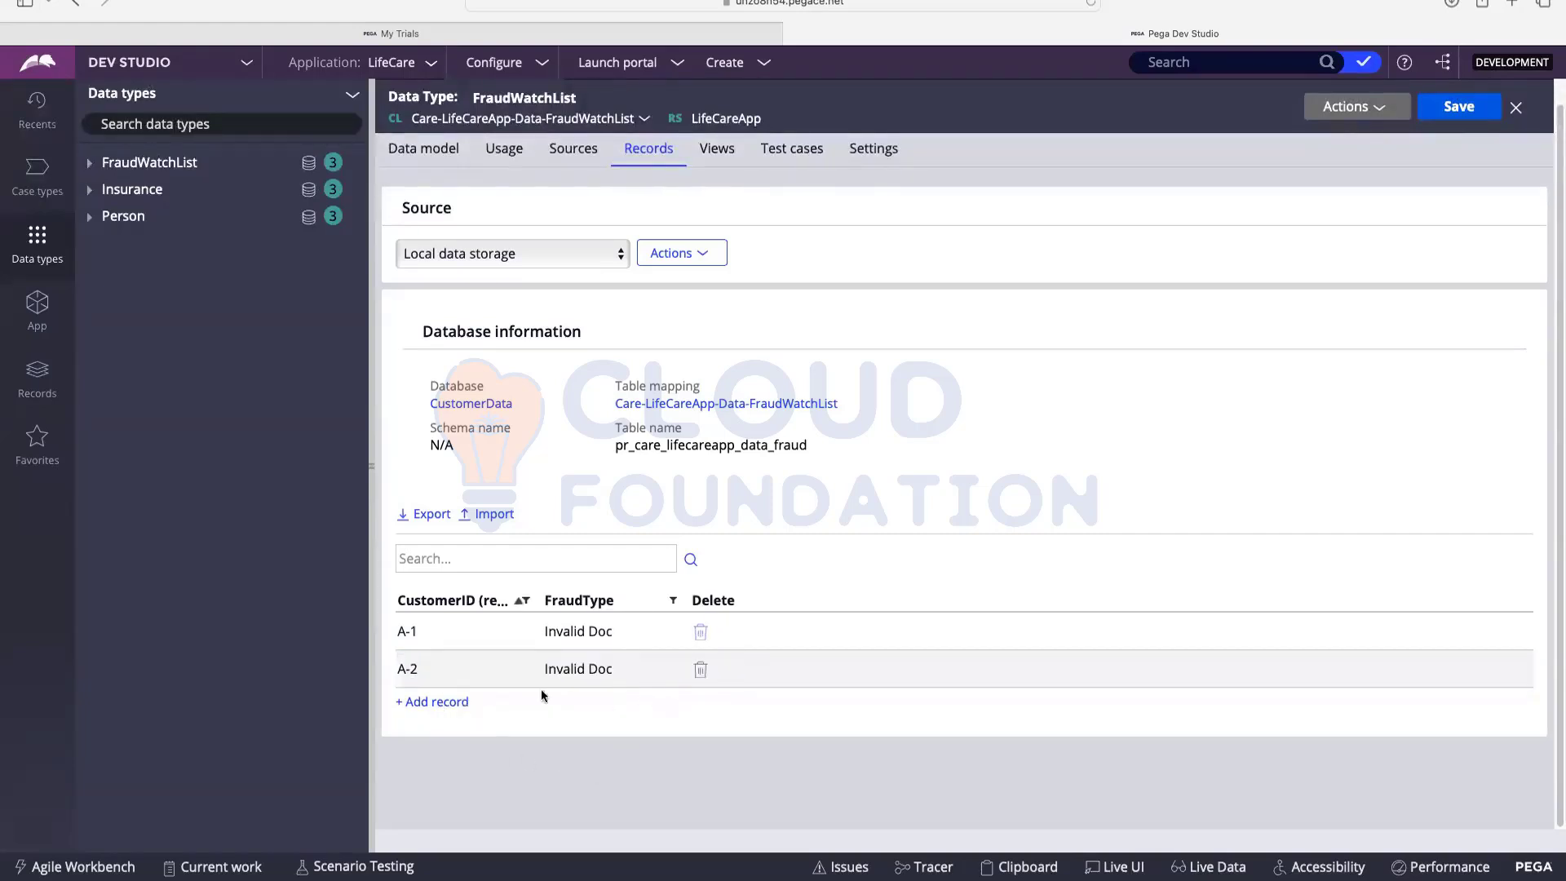
click(581, 671)
click(604, 672)
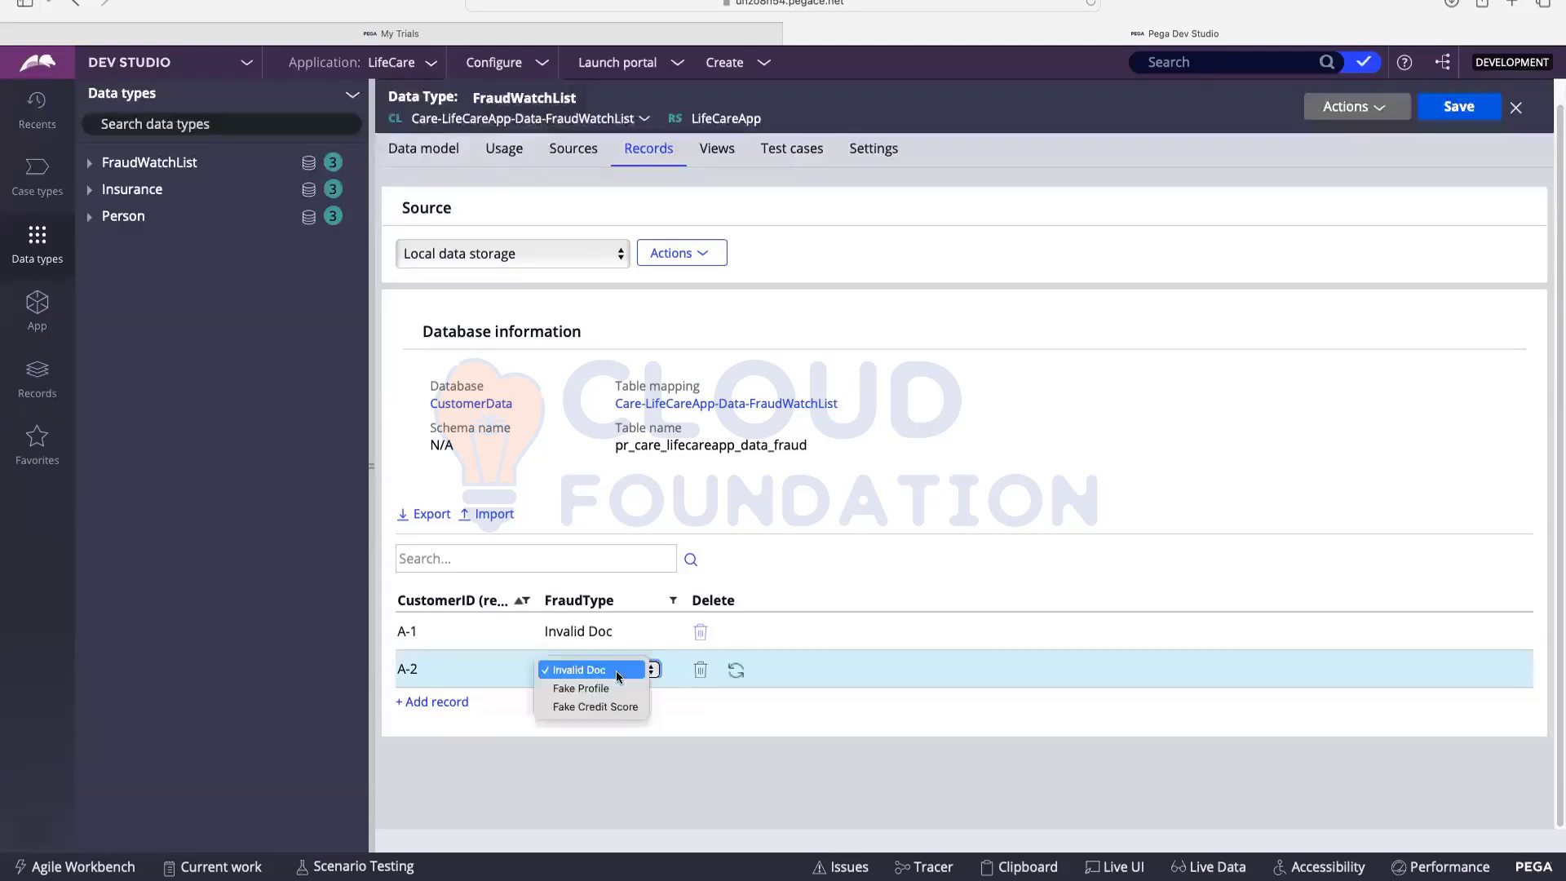
click(605, 687)
click(600, 716)
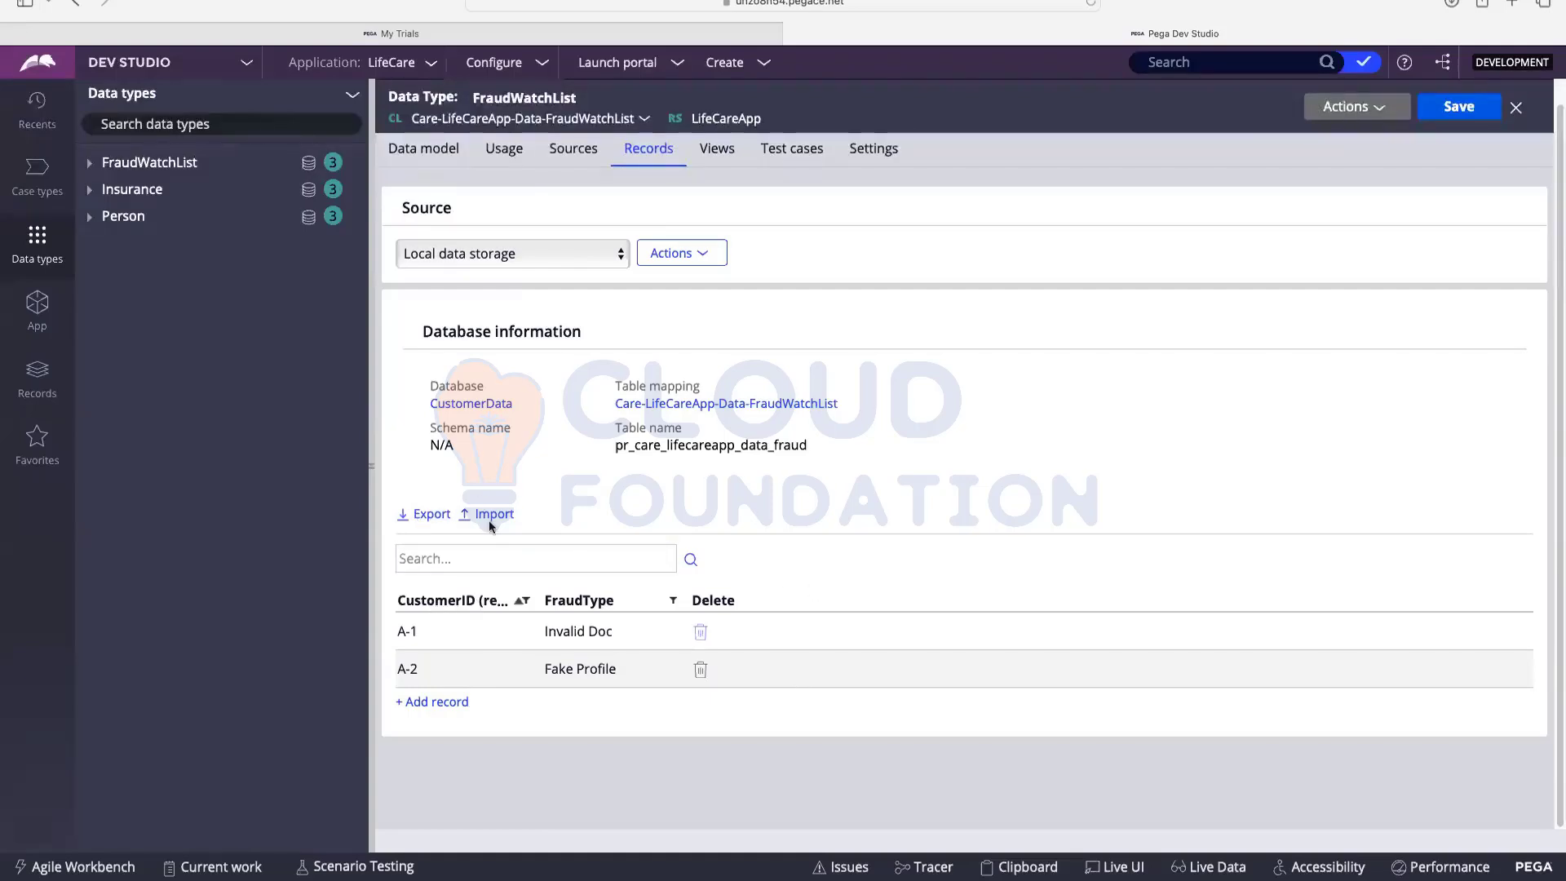
Export the FraudWatchList records and allow the file download.
click(425, 514)
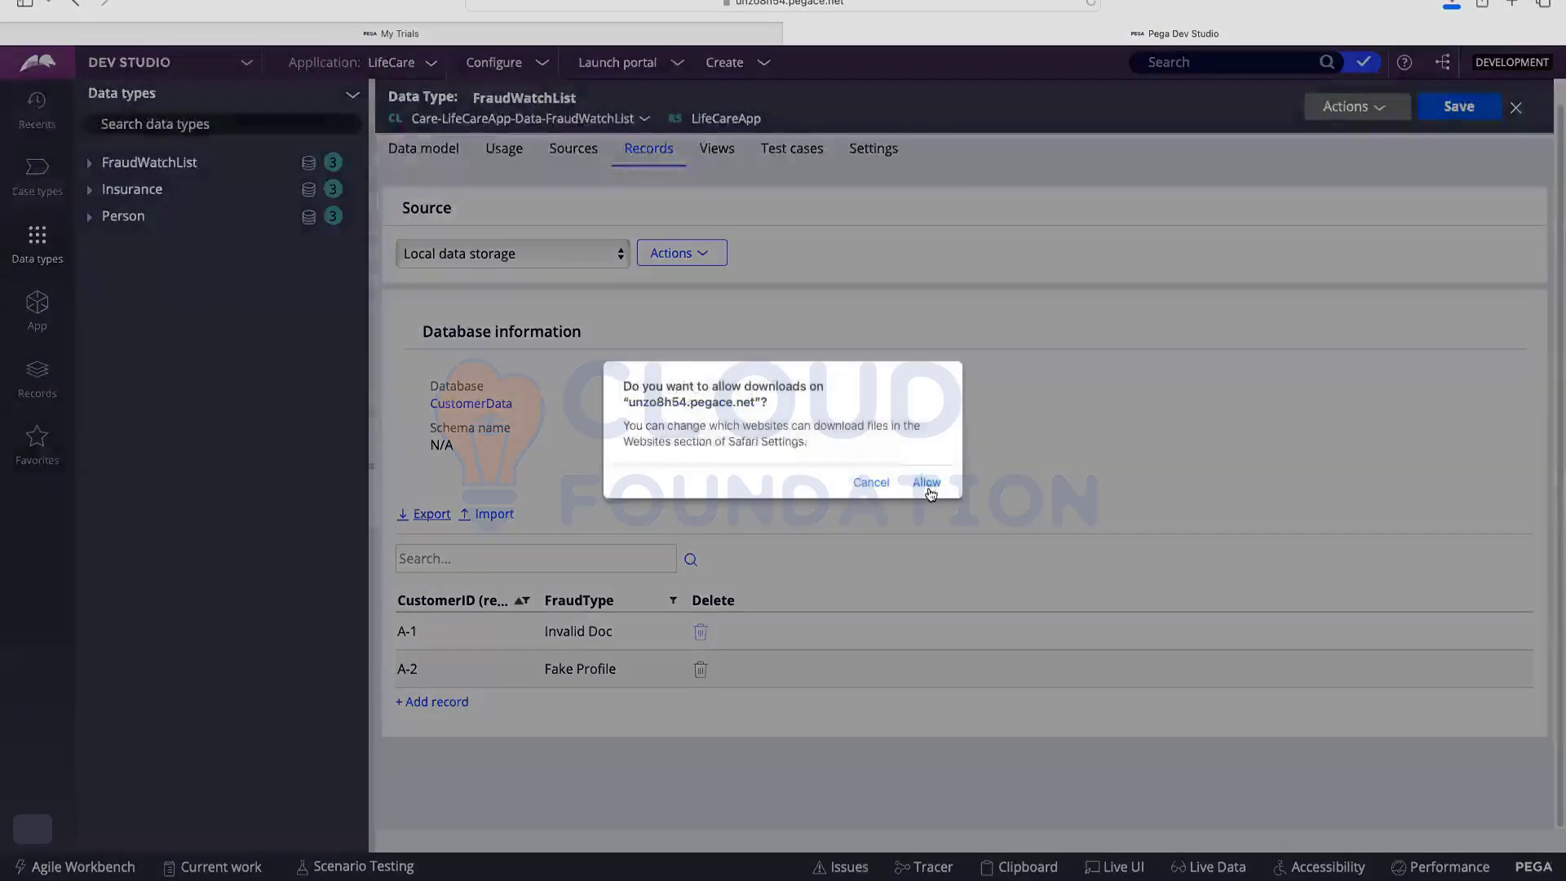
click(927, 484)
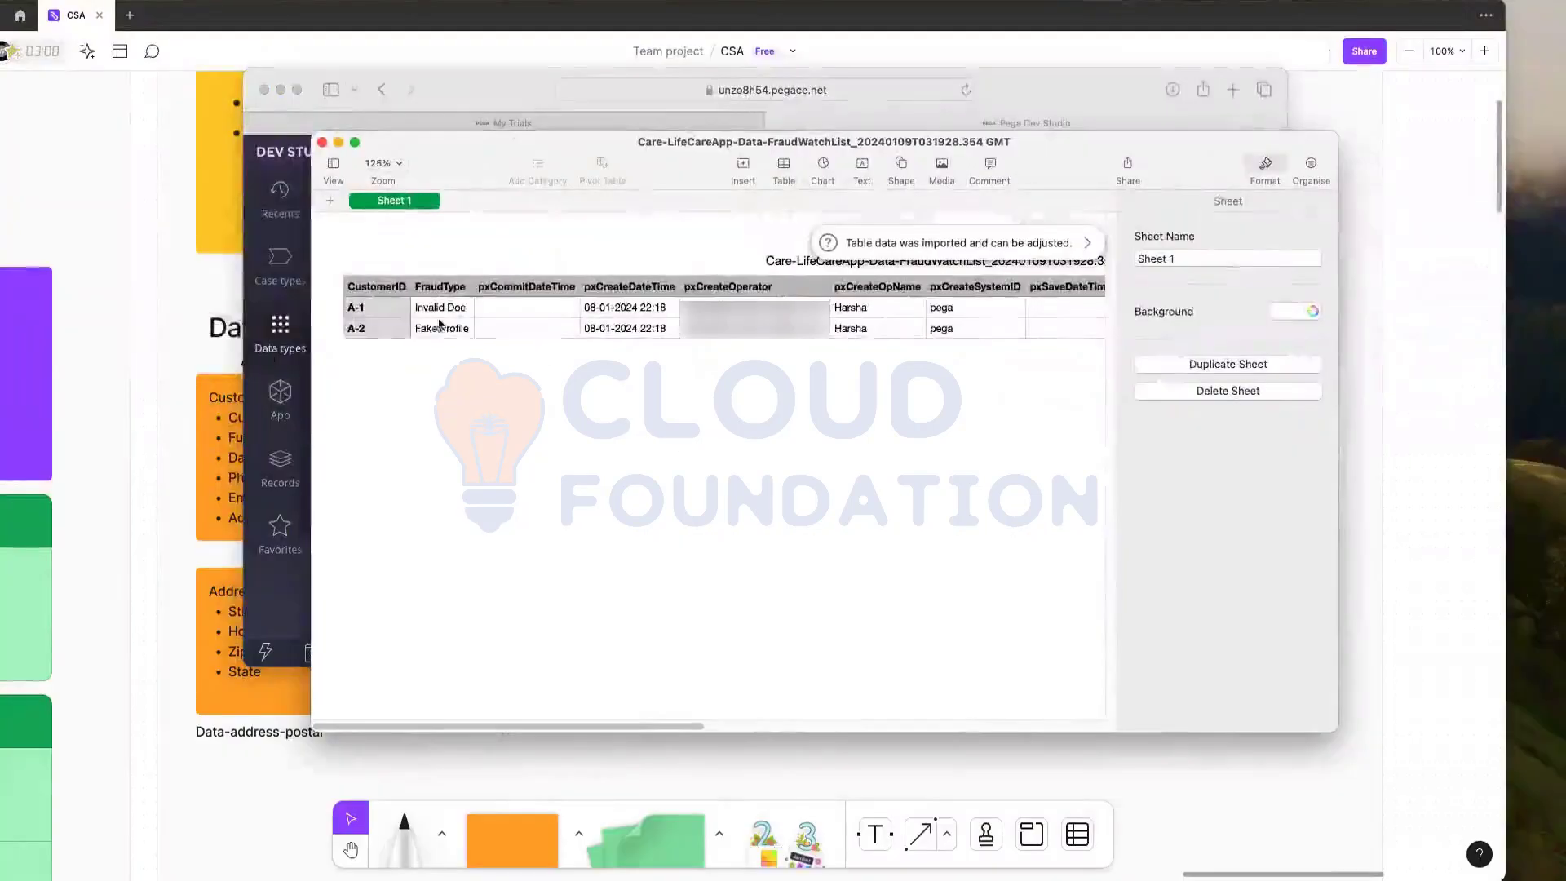
Add a row 4 with CustomerID A-3 and FraudType Invalid Doc copied from above.
click(464, 330)
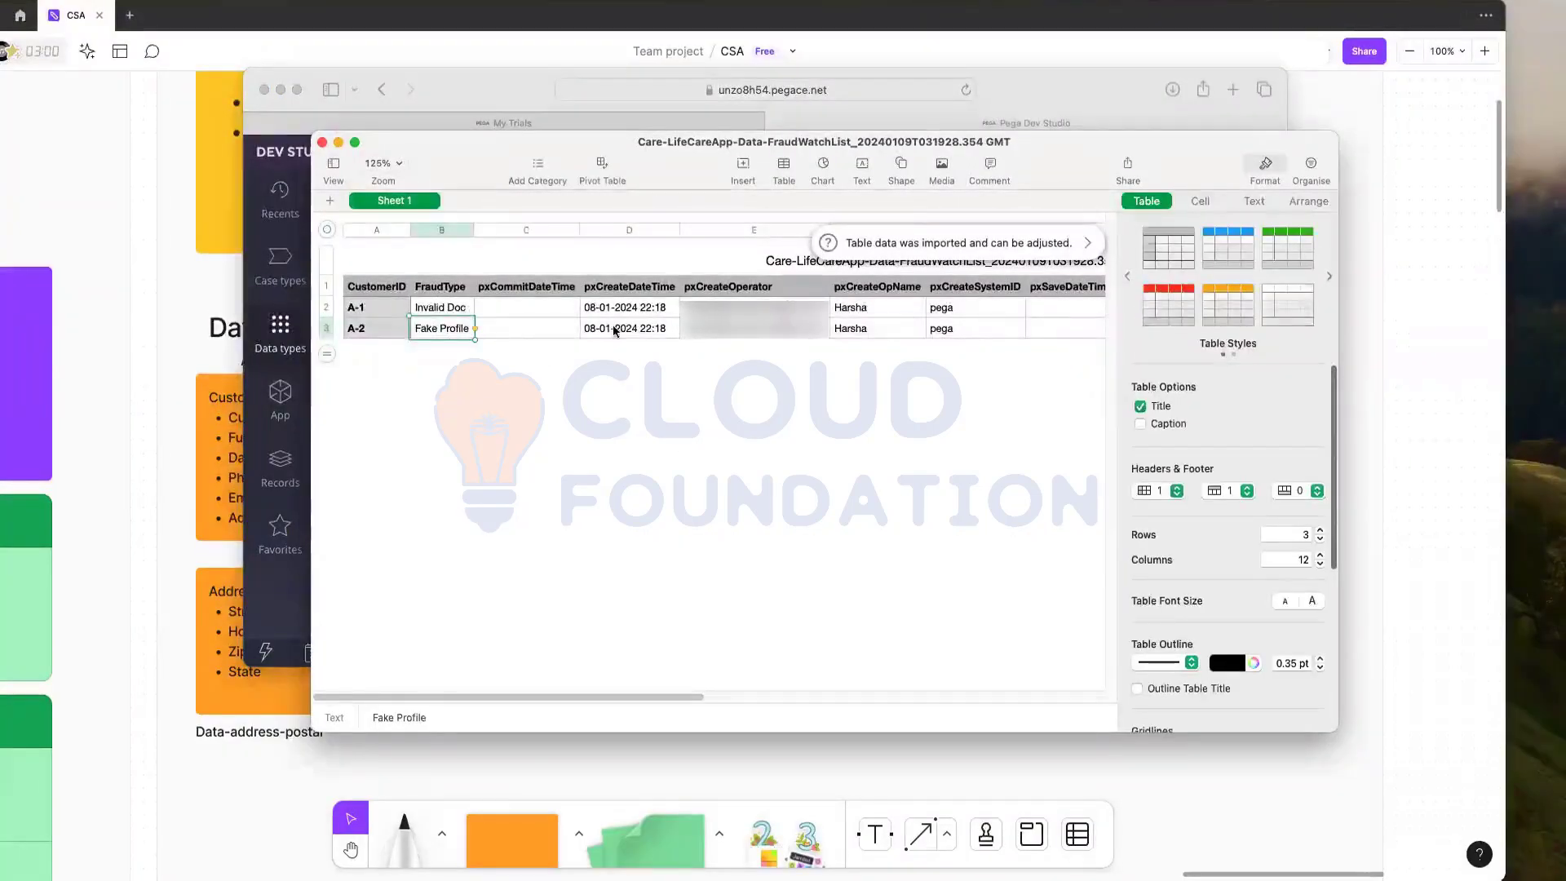
click(369, 331)
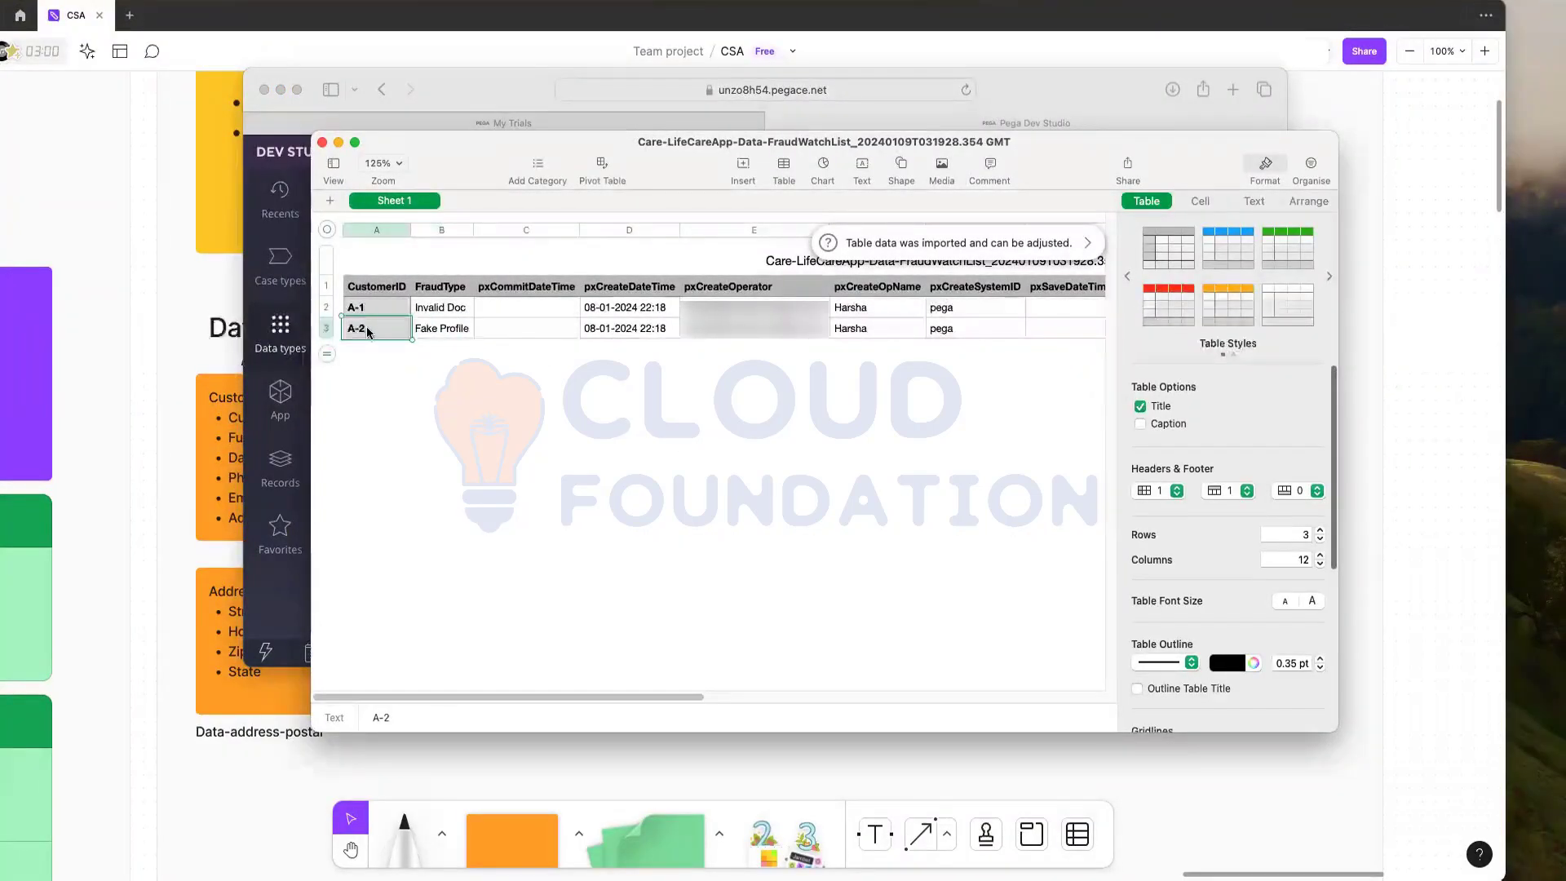
click(327, 353)
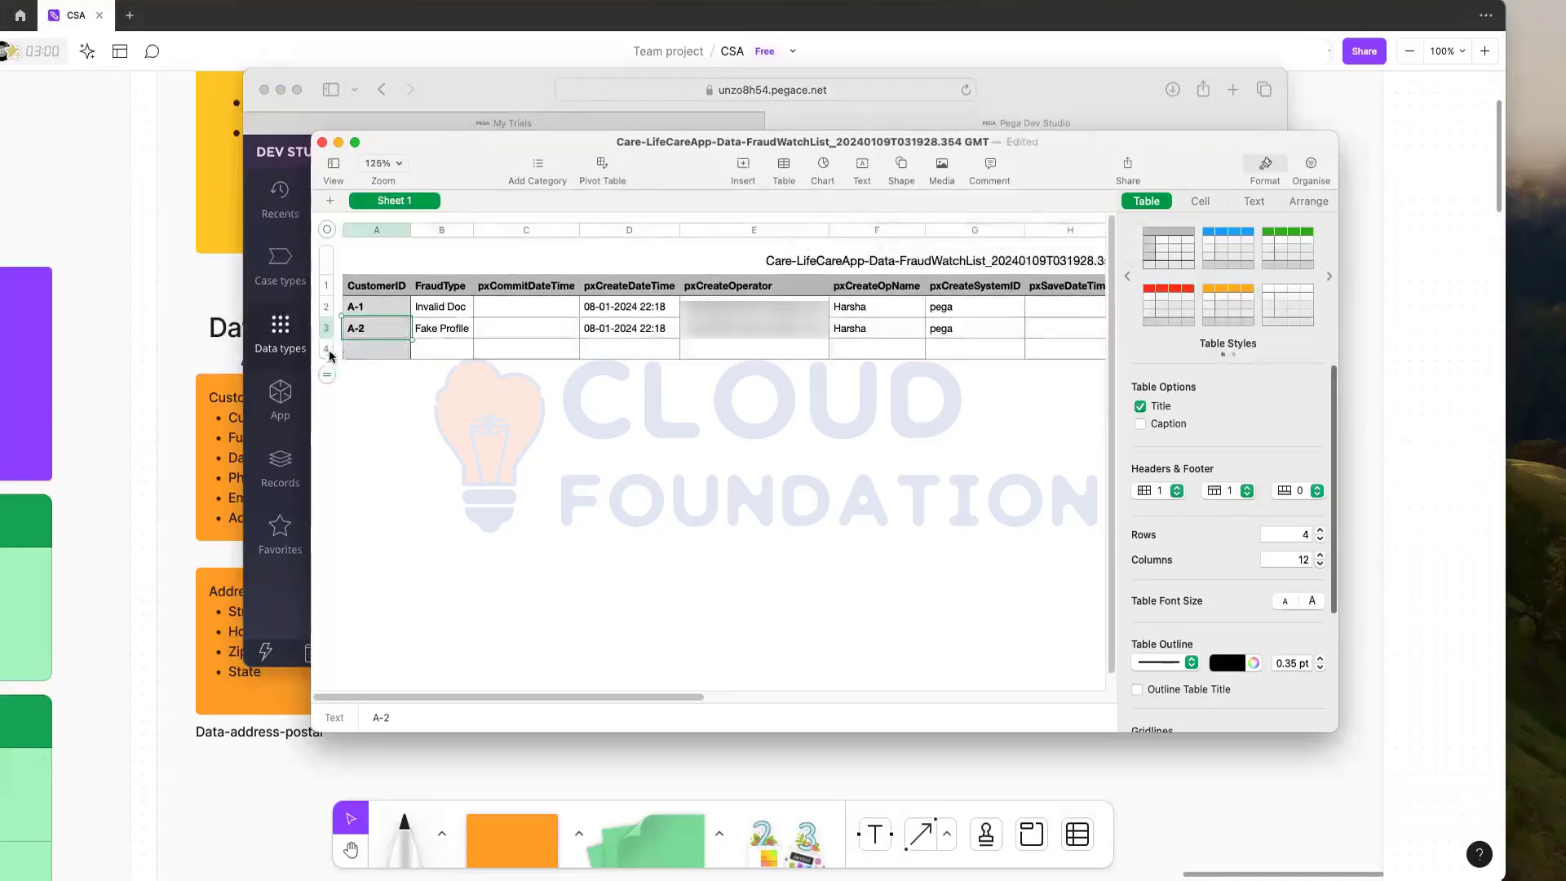
click(368, 353)
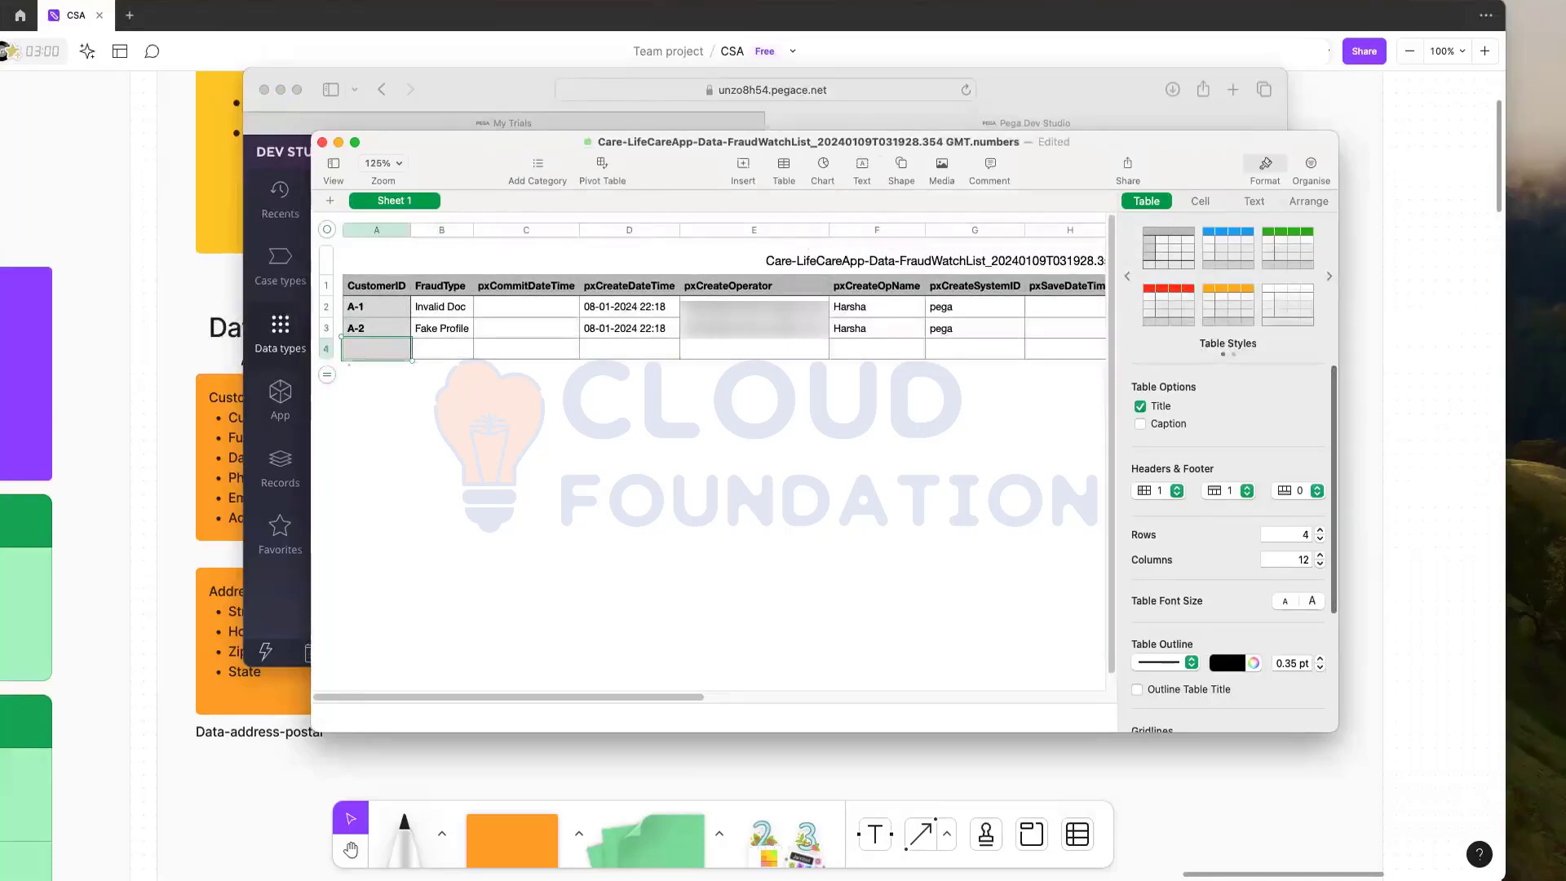
text(A-3)
click(440, 353)
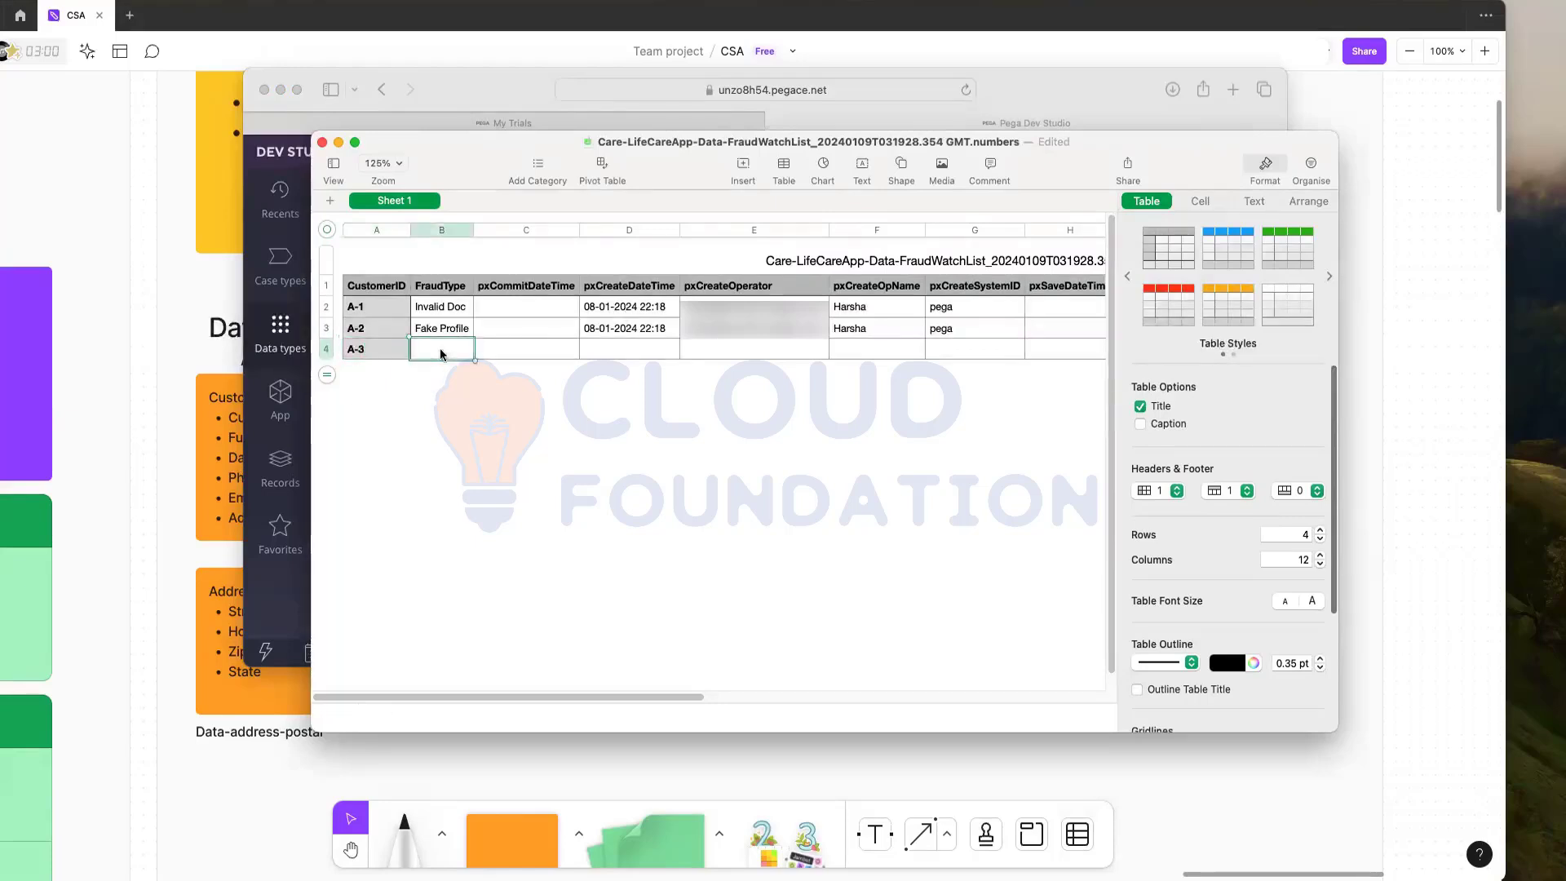
click(445, 307)
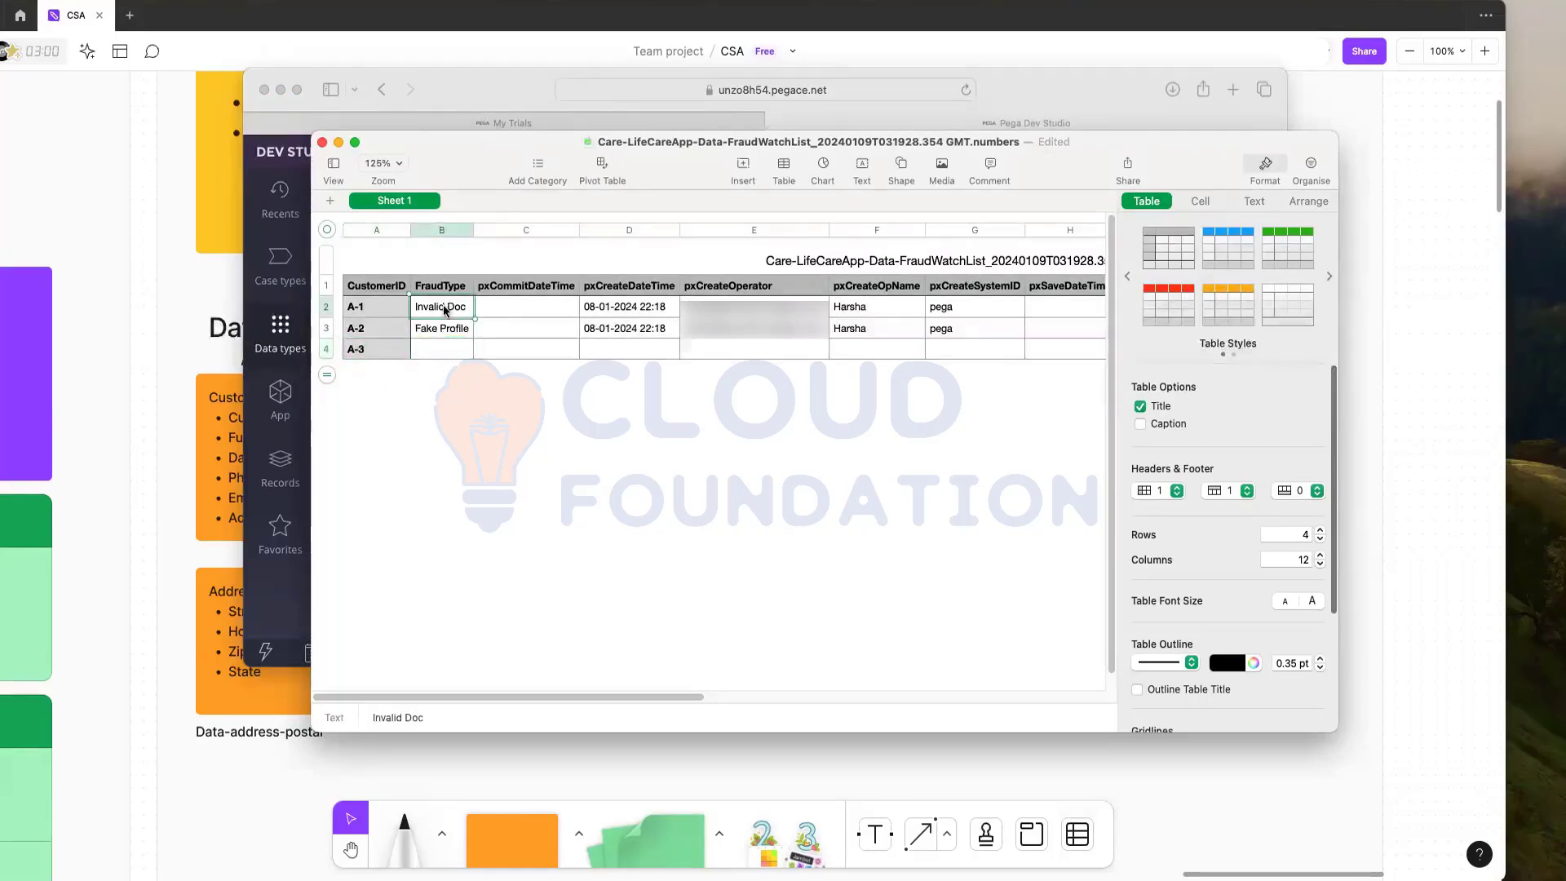
click(441, 351)
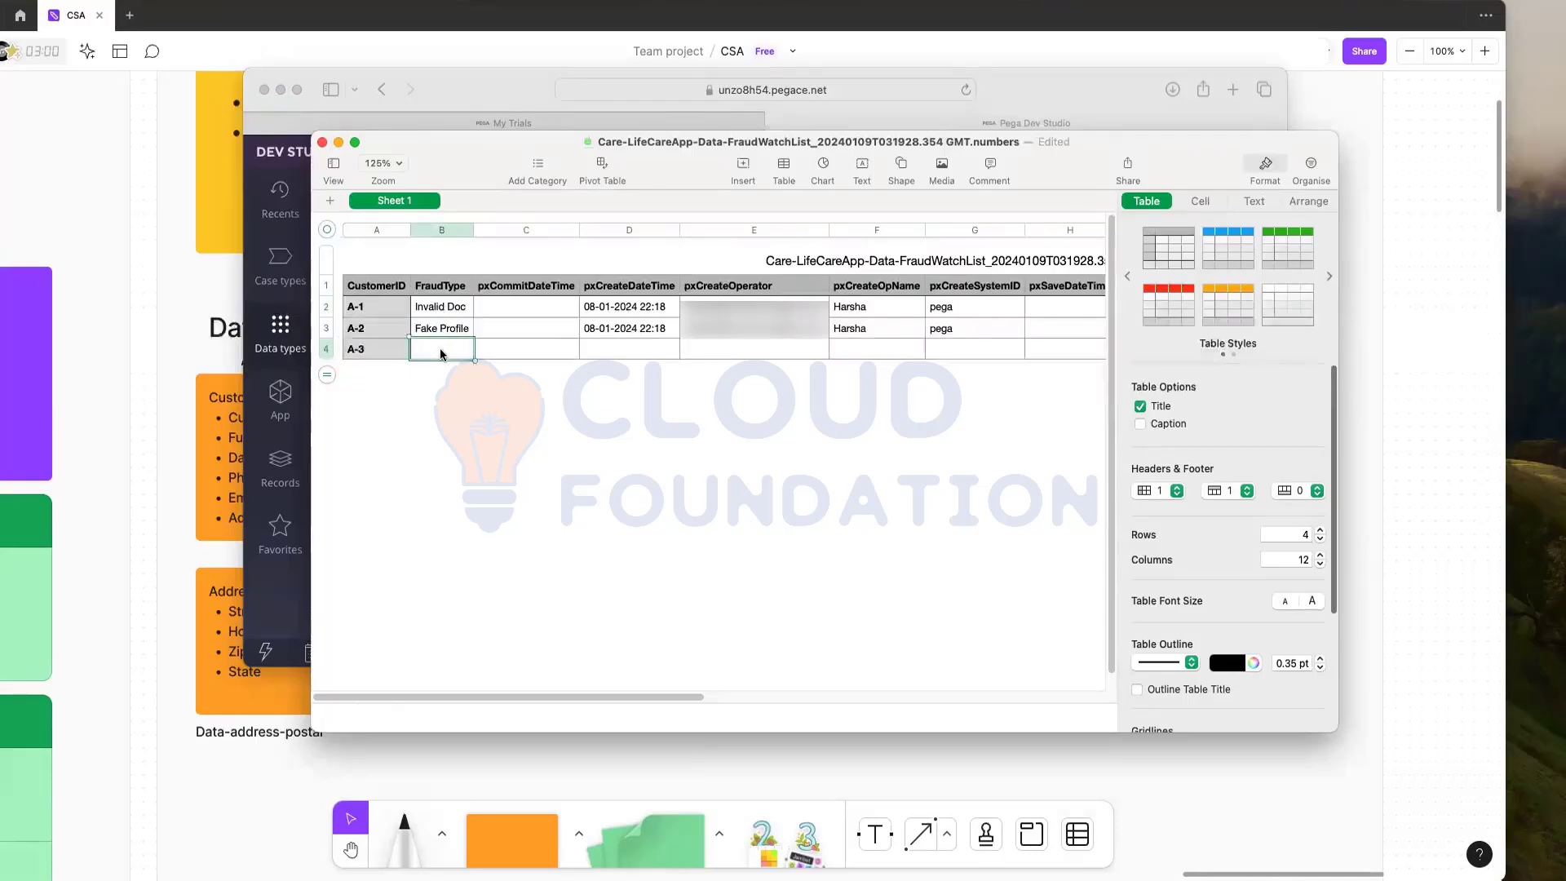
text(Invalid Doc)
click(616, 429)
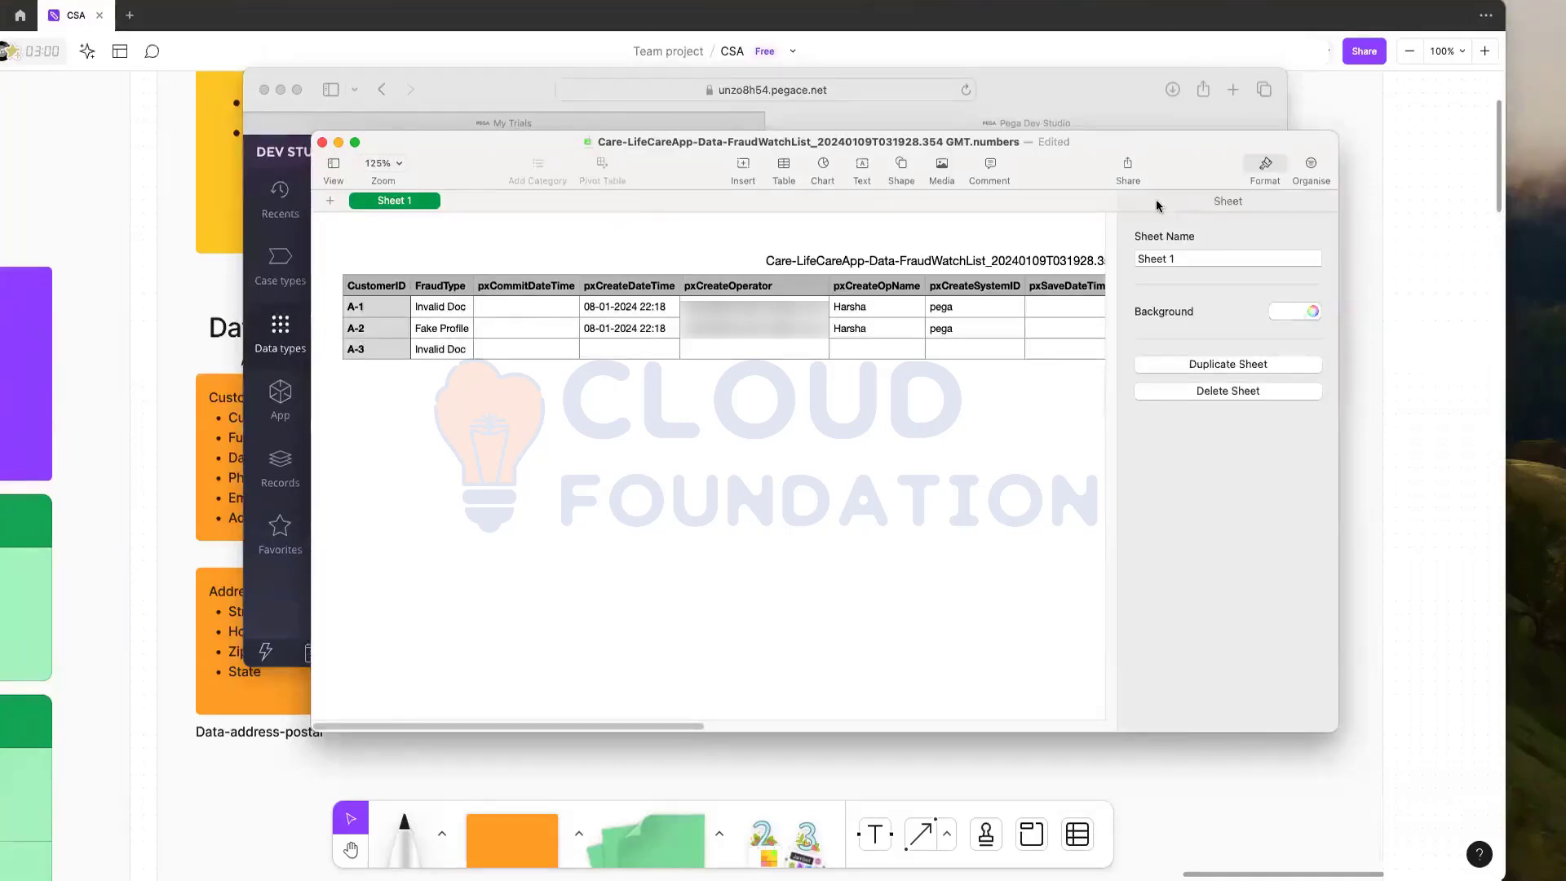
Save the spreadsheet into the 2023 folder and move its window aside.
click(121, 8)
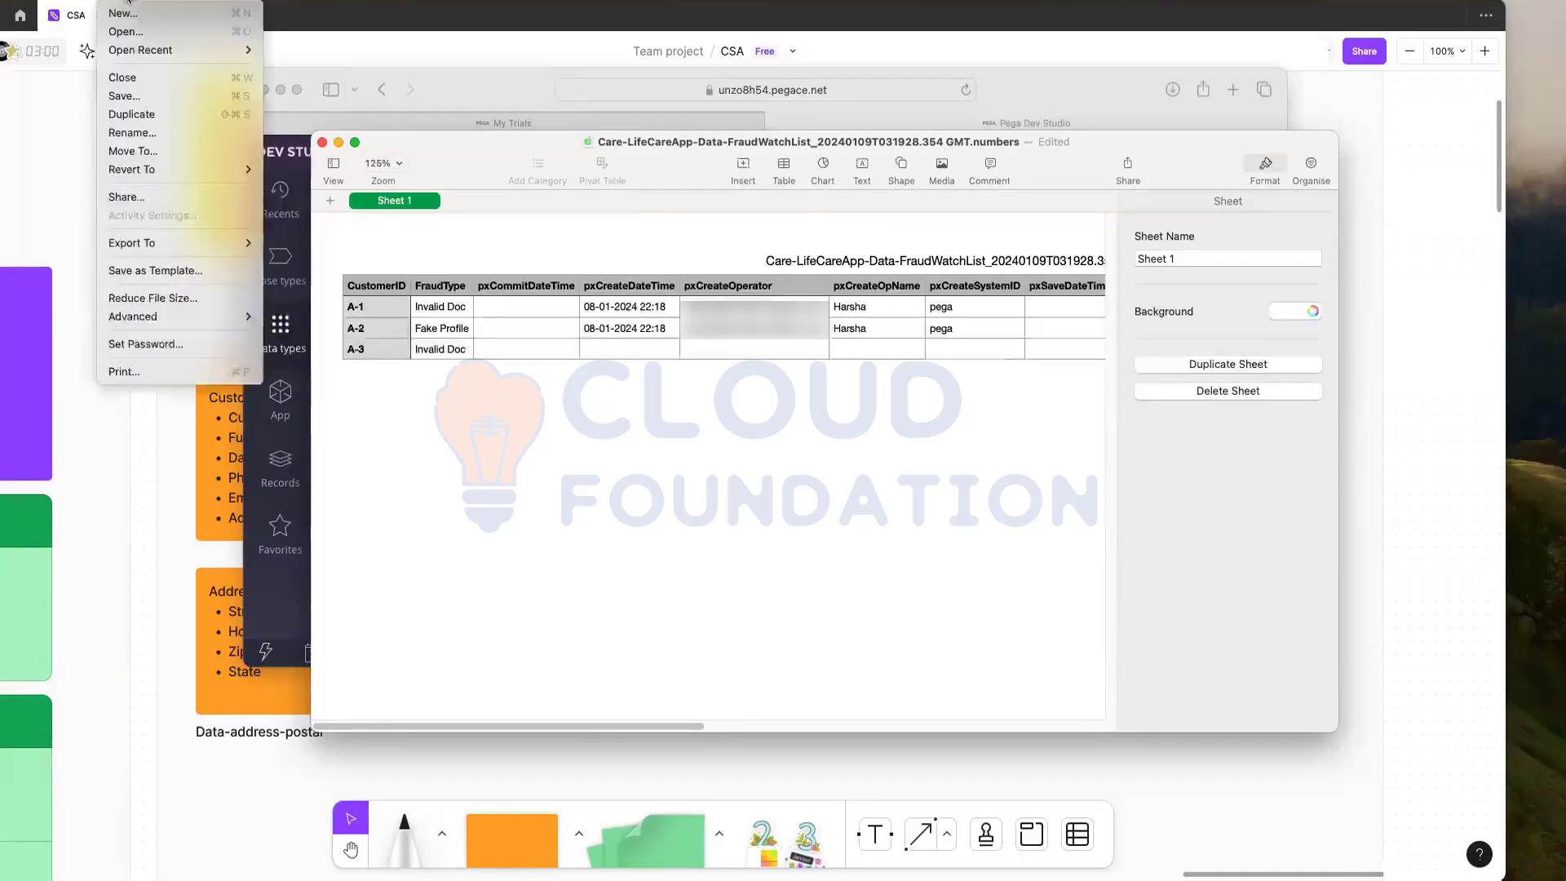
click(138, 96)
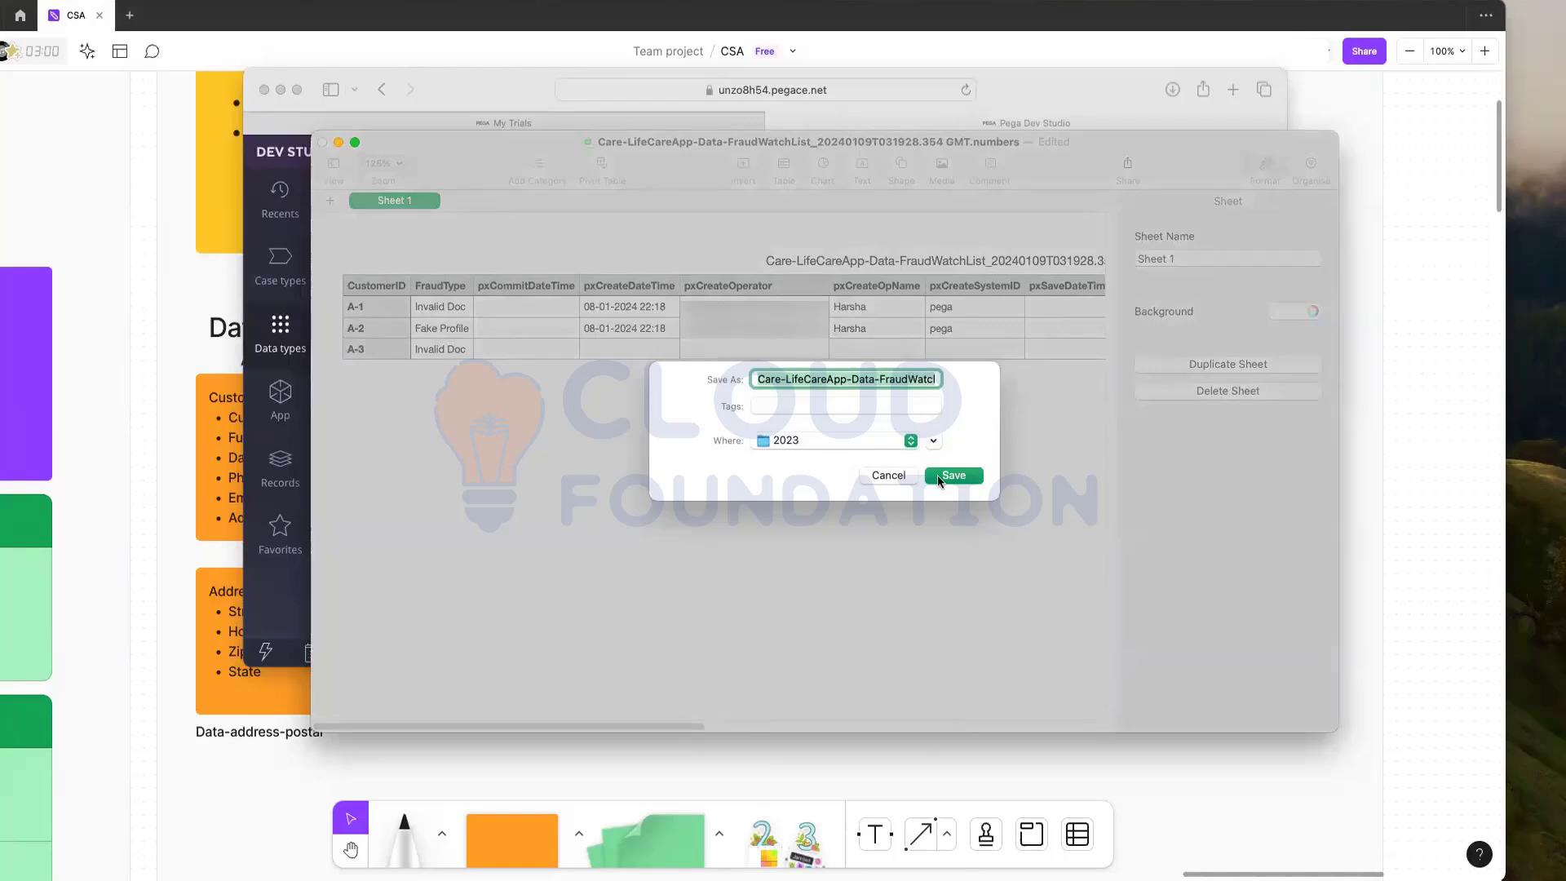
click(866, 446)
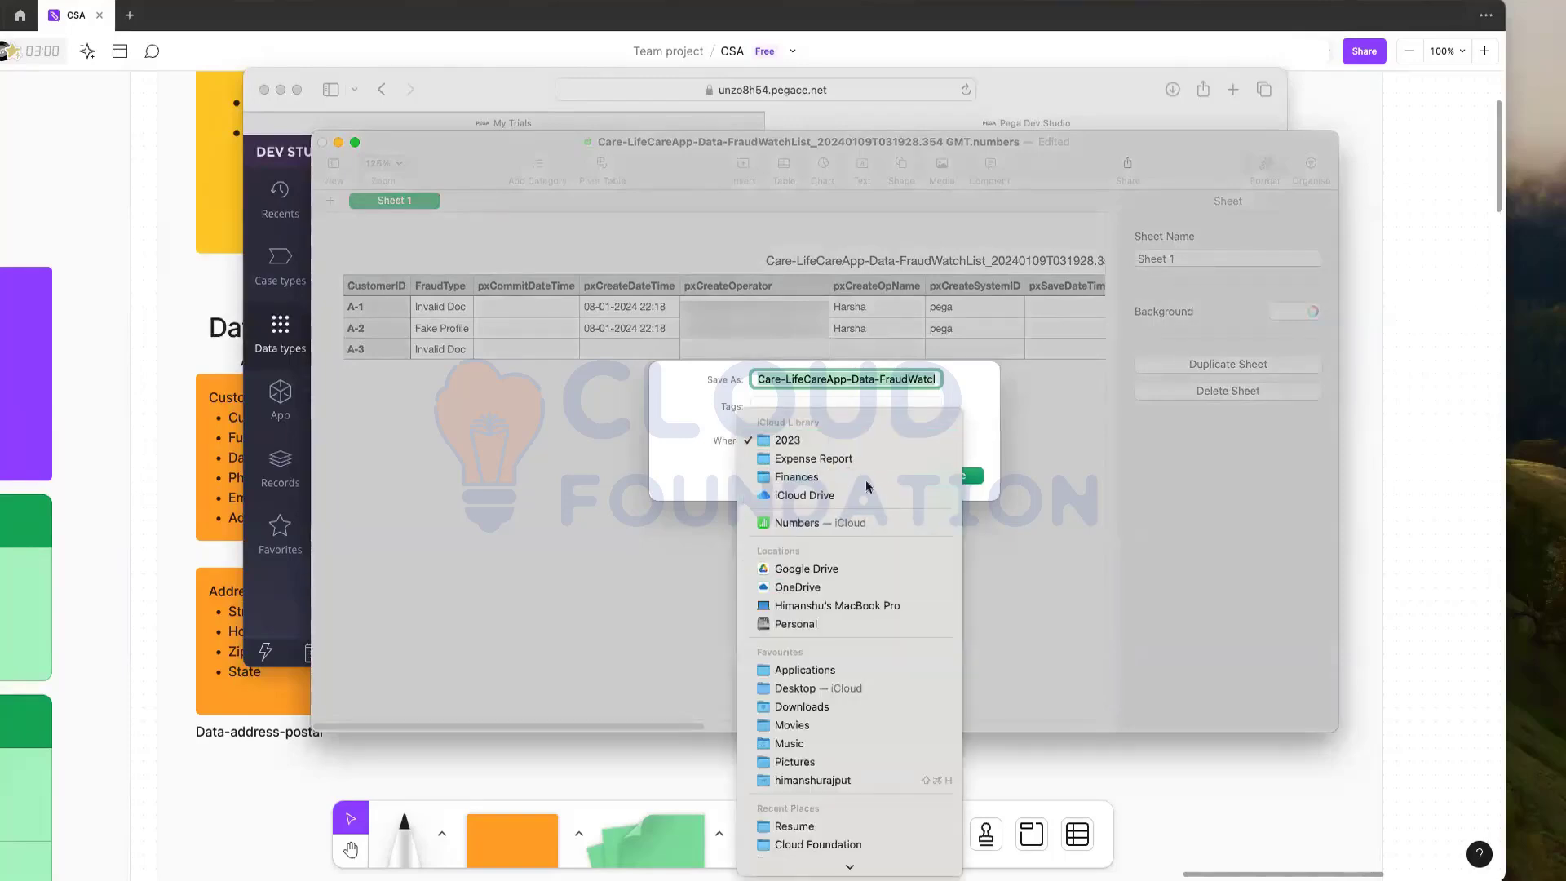
click(960, 375)
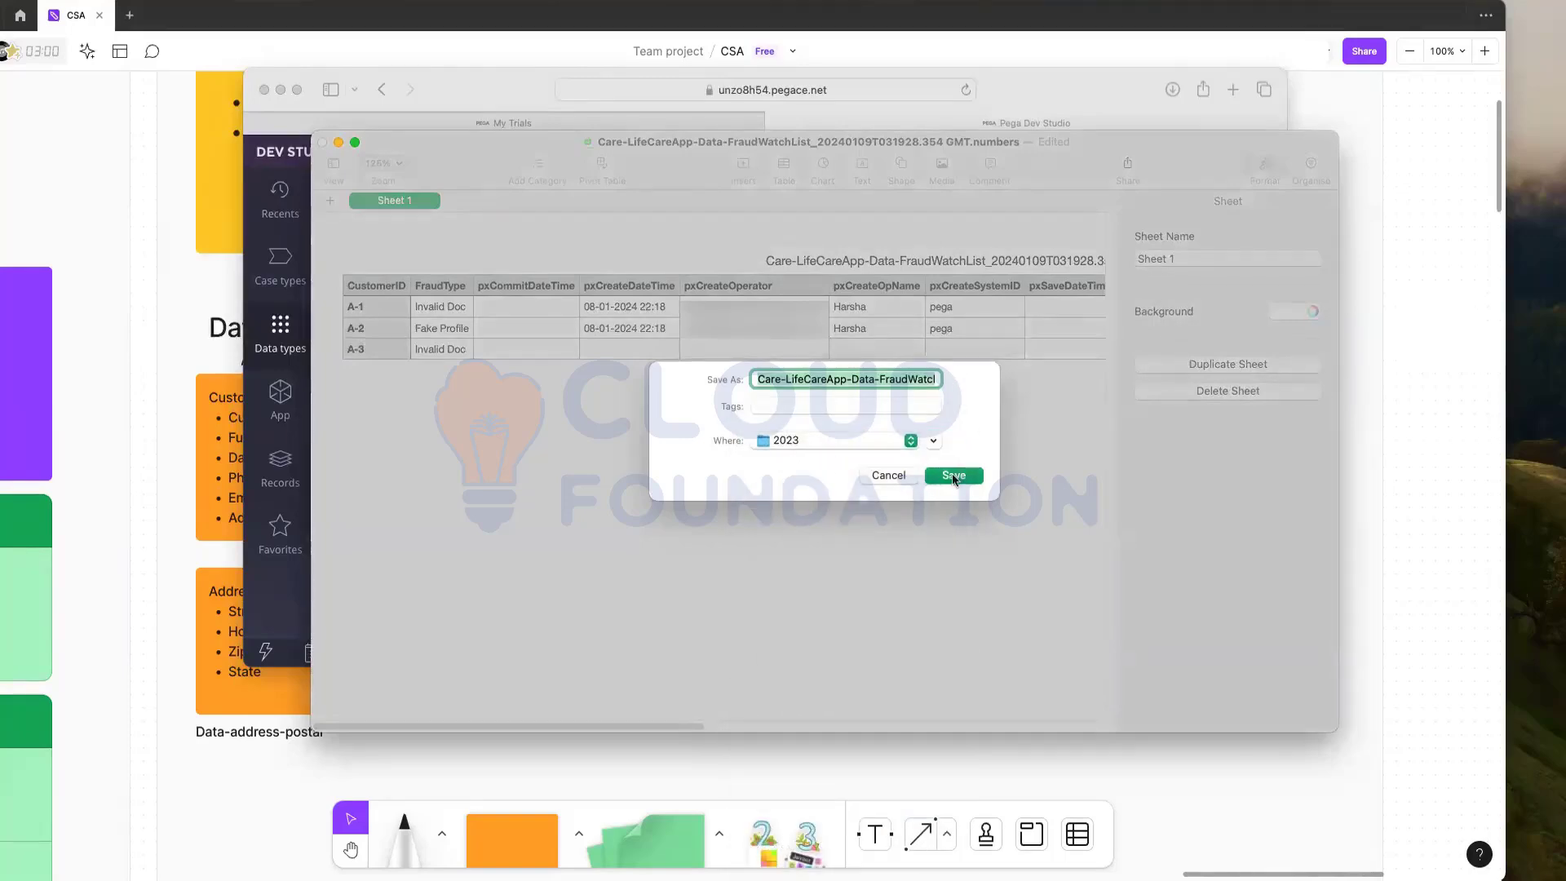
click(929, 476)
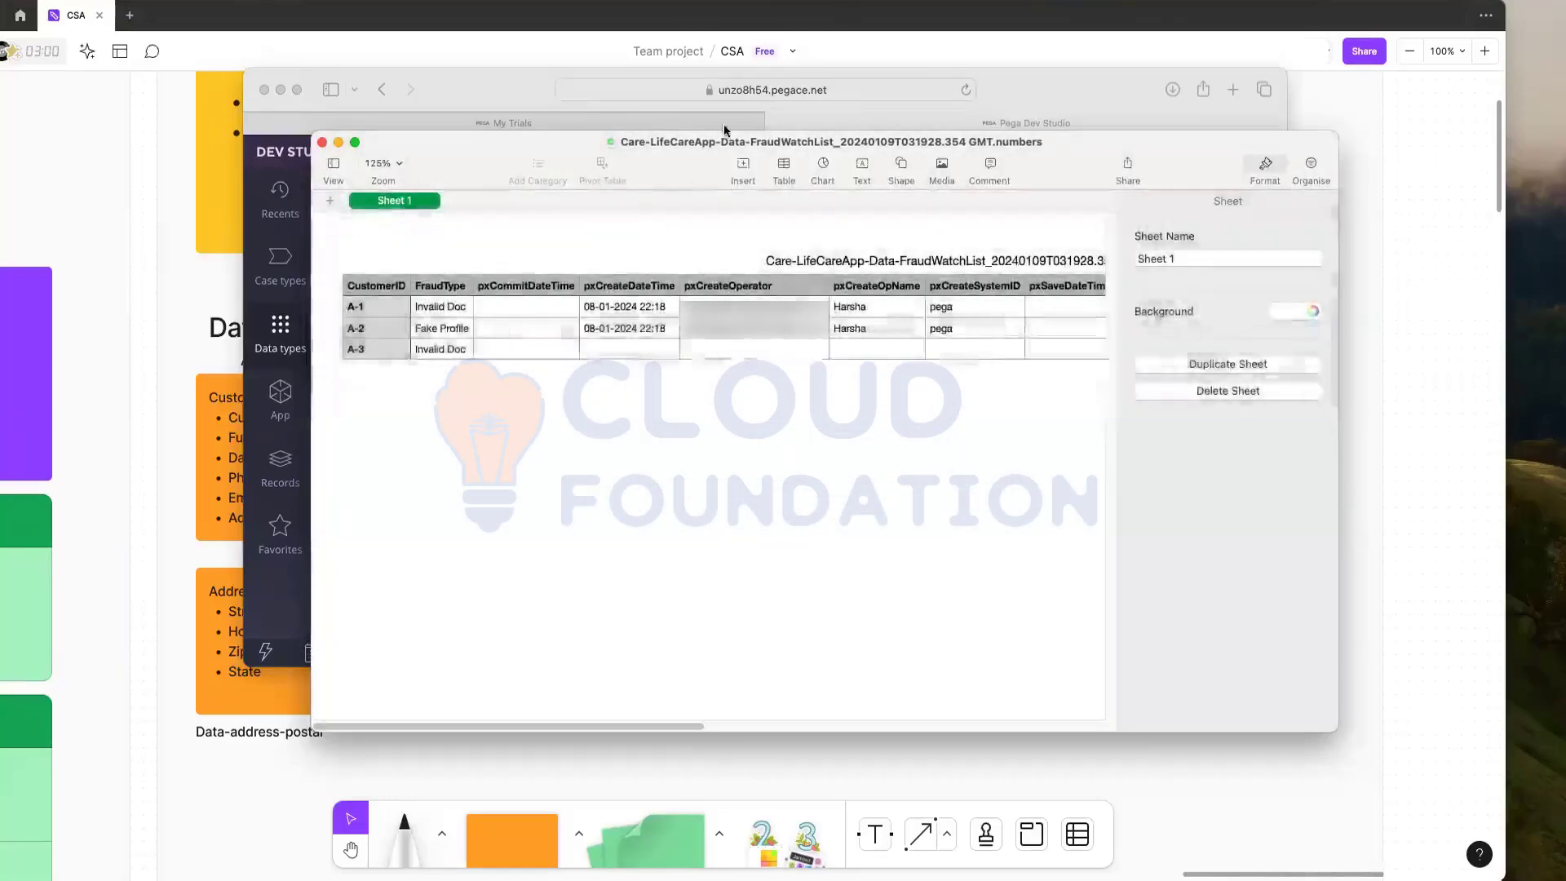
drag(500, 148, 1565, 273)
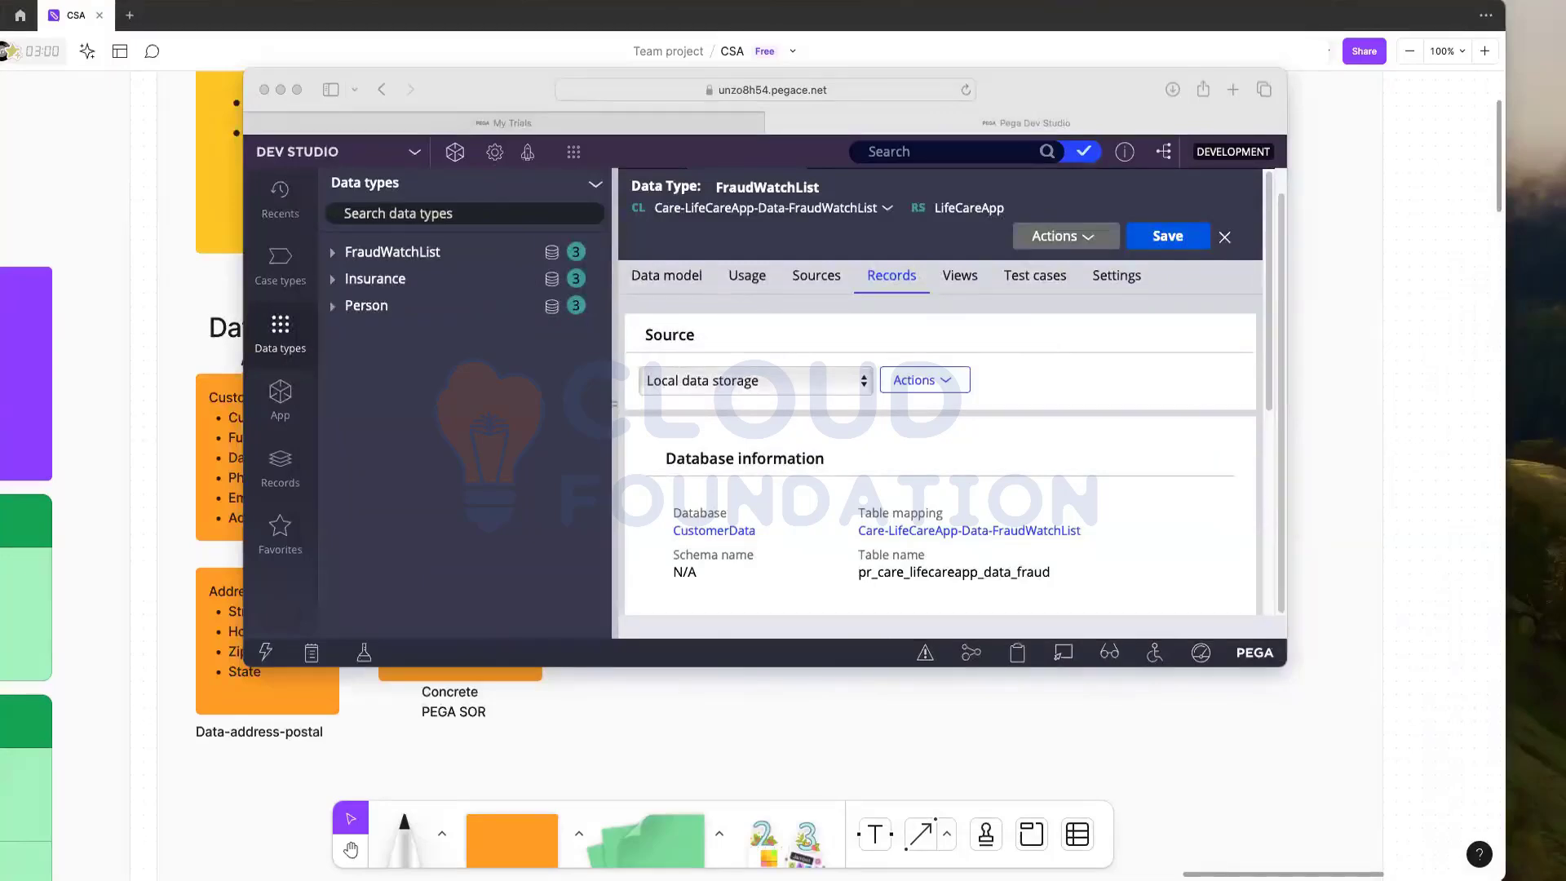
Start a FraudWatchList import using the General (.CSV) source format, with the browser maximized.
scroll(921, 465, down, 5)
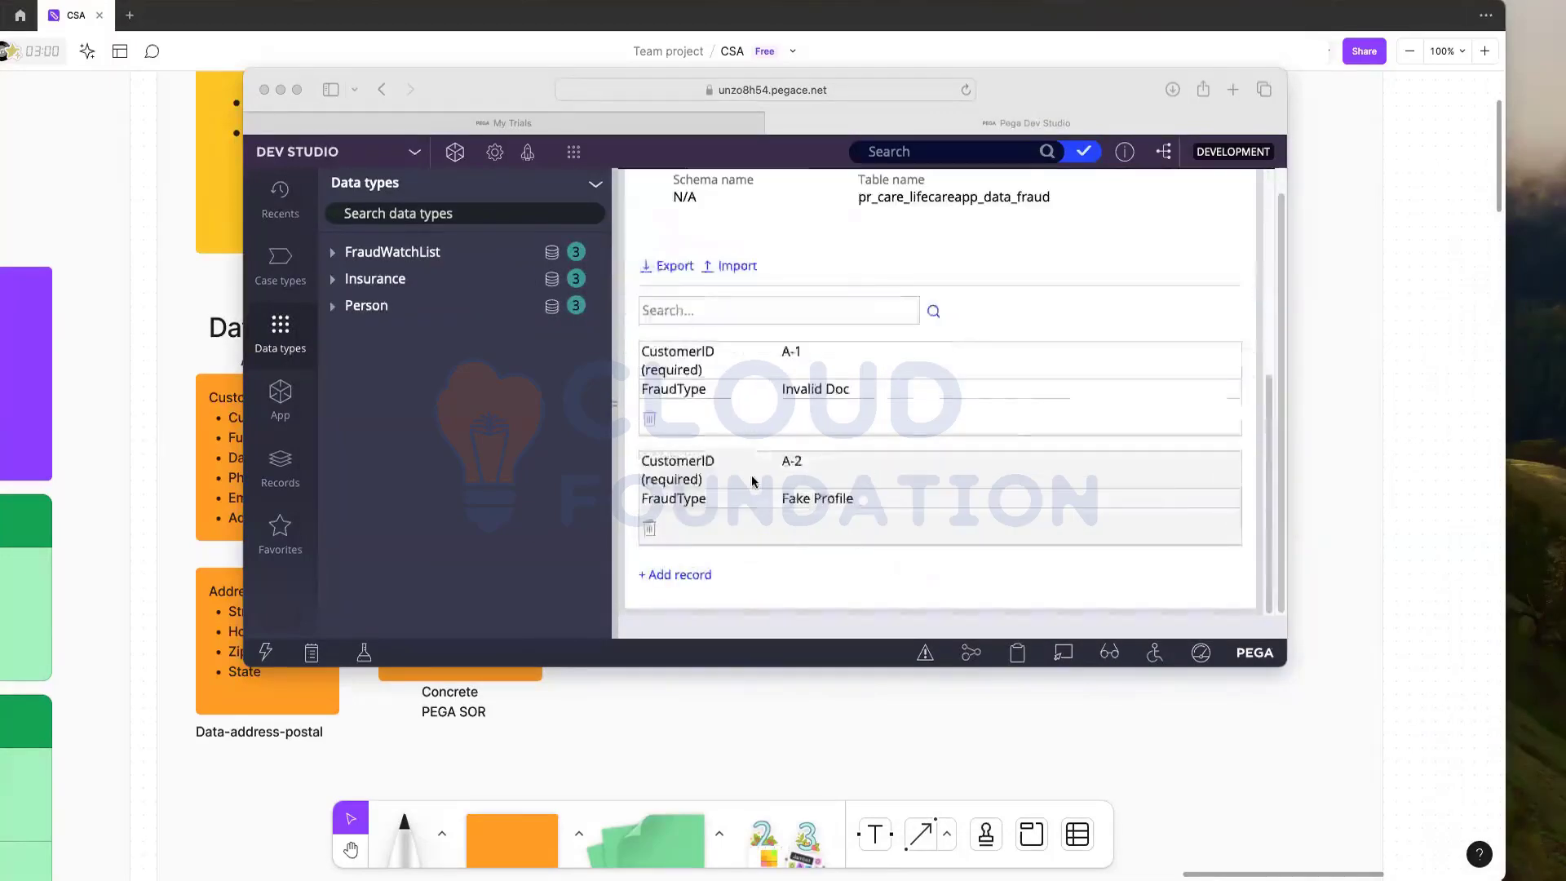
scroll(753, 481, up, 3)
click(736, 502)
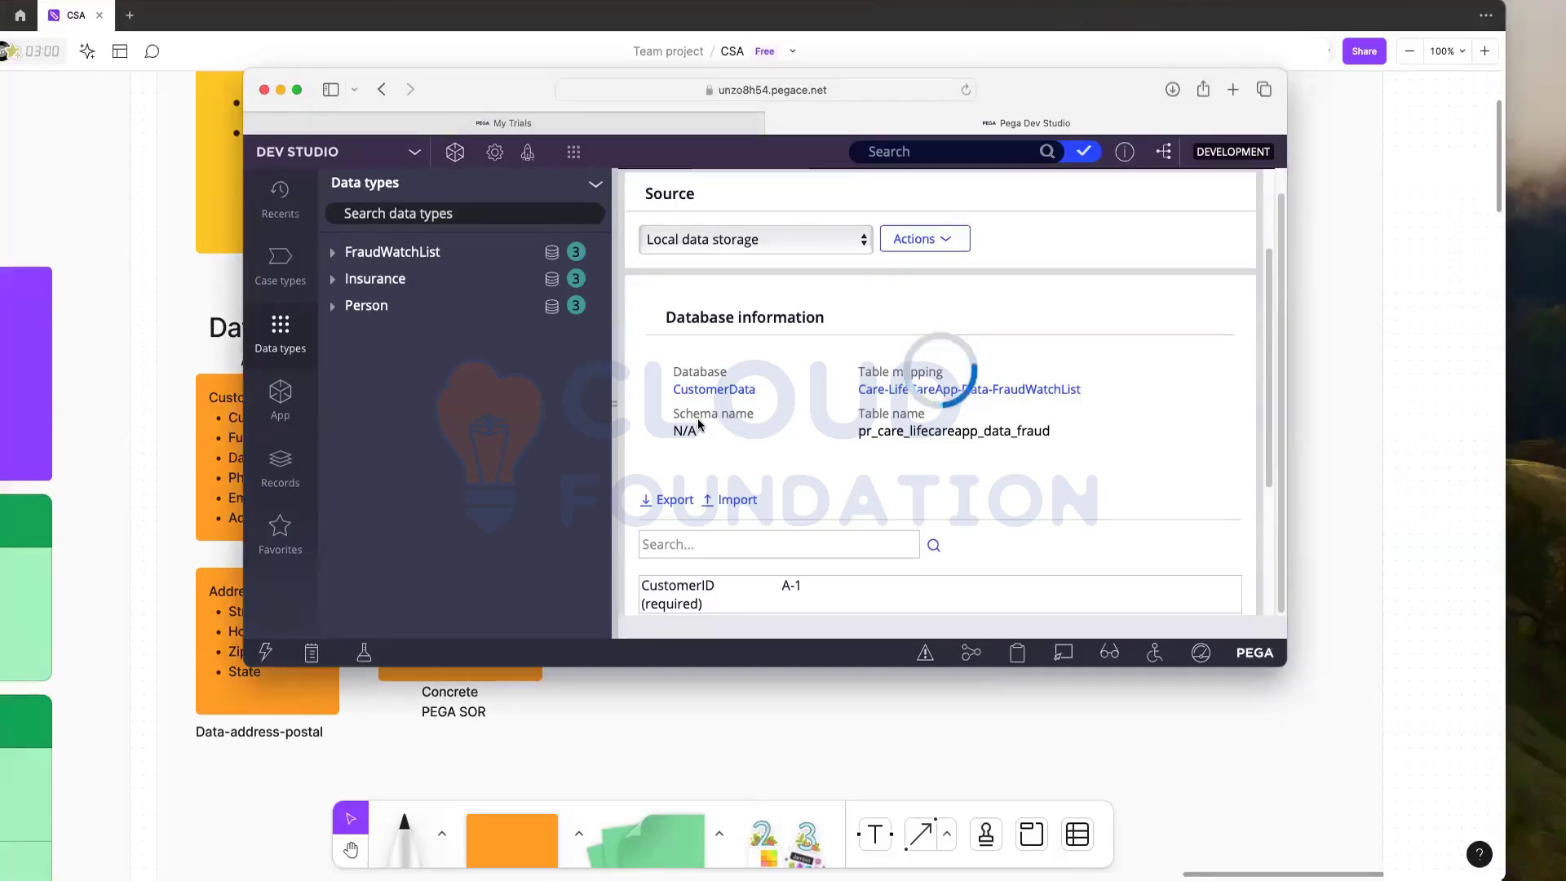
scroll(819, 375, down, 1)
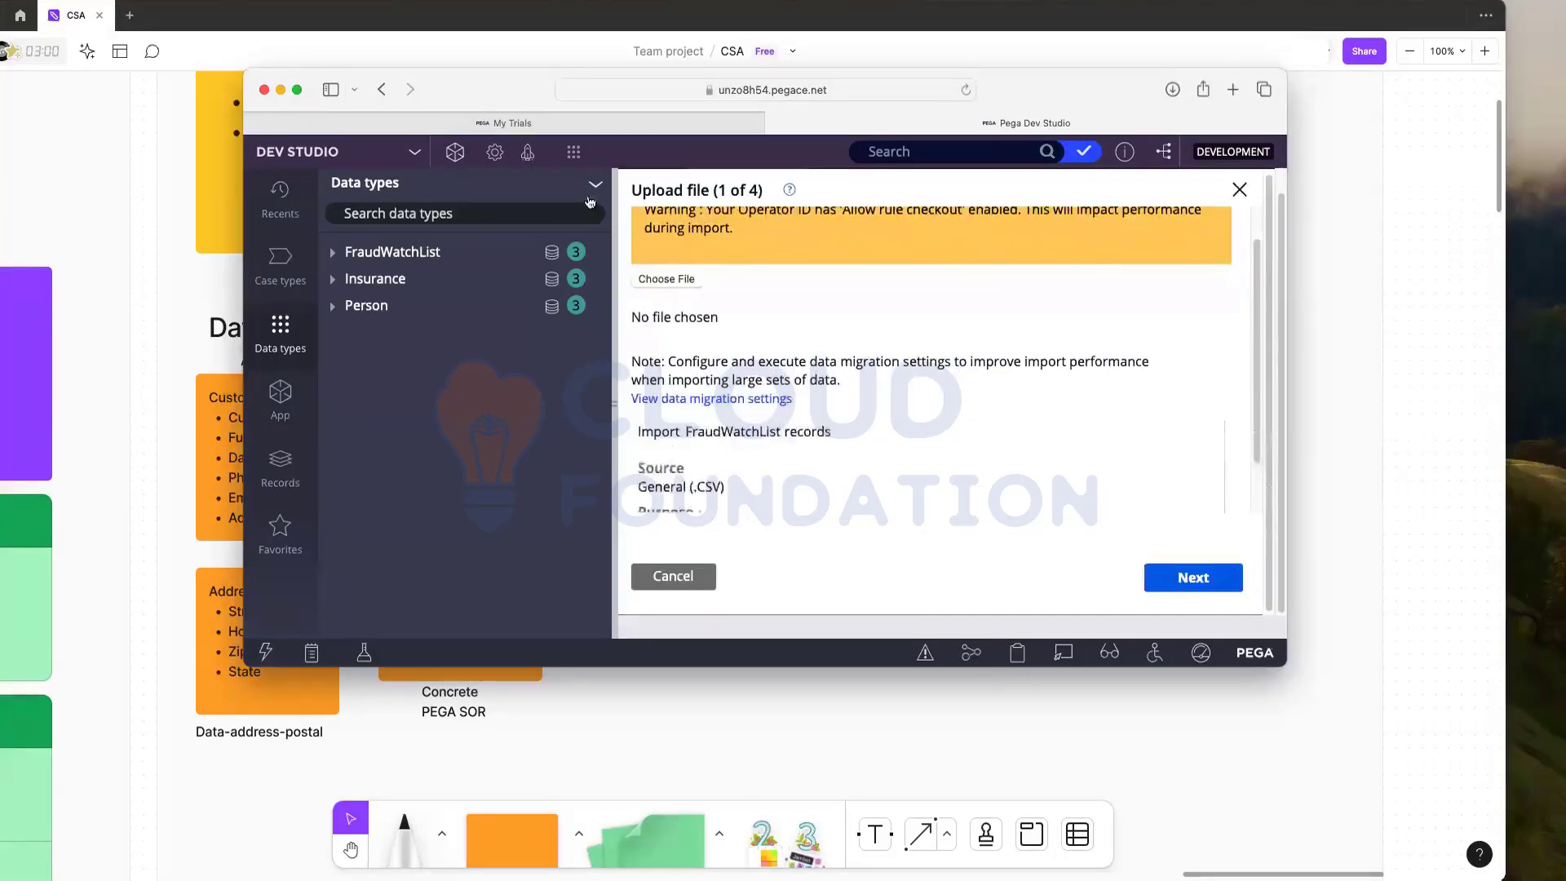
click(299, 89)
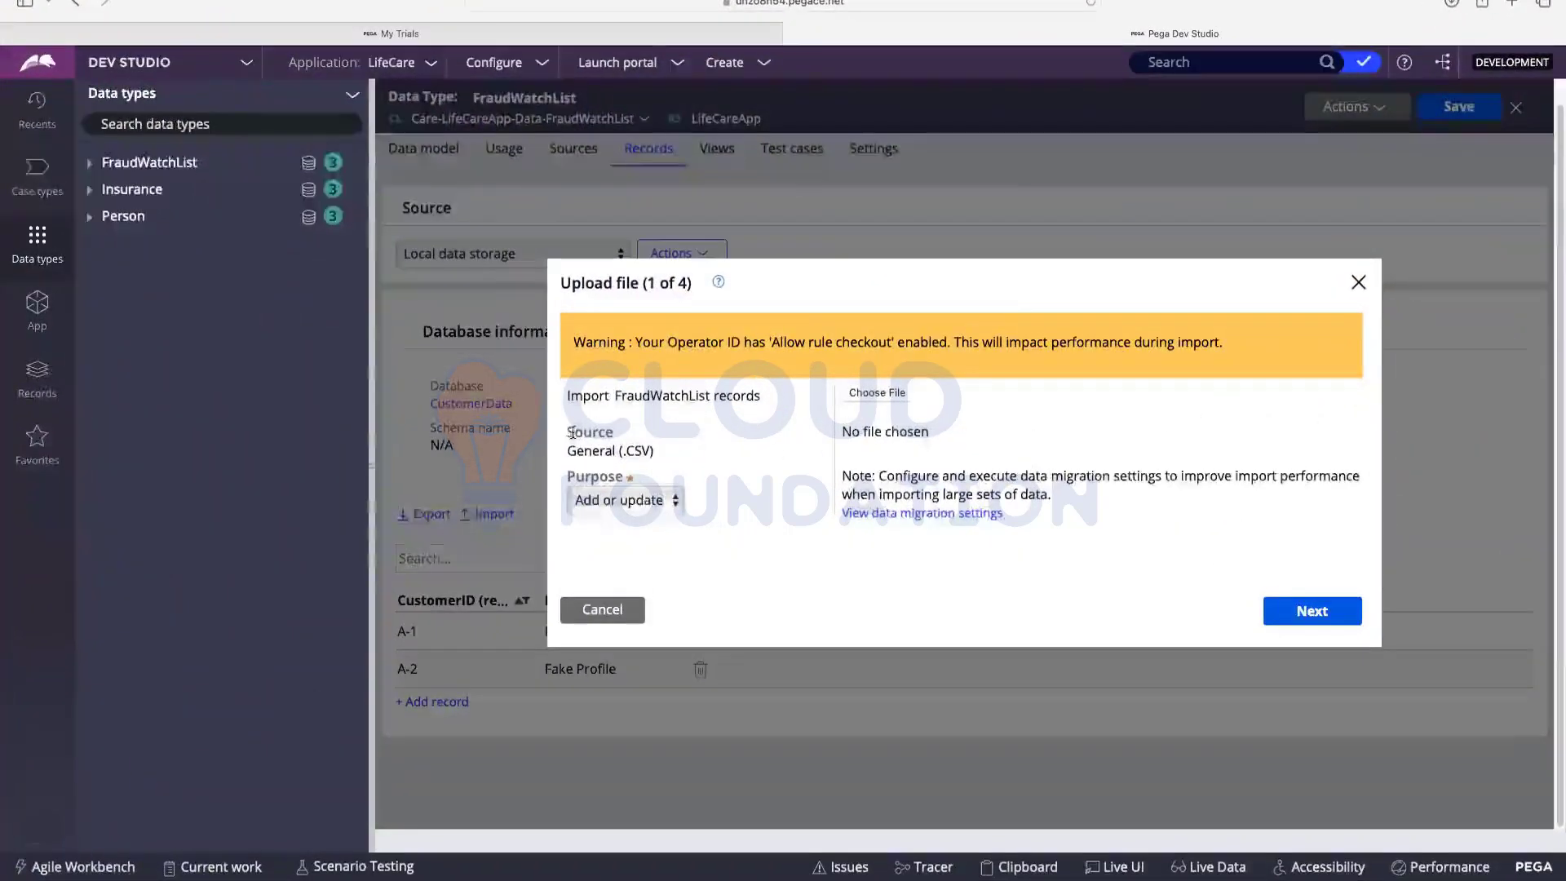
mouse_move(571, 433)
mouse_down()
mouse_move(634, 427)
mouse_move(574, 448)
mouse_up()
Keep the import purpose as Add or update and bring up the file chooser.
click(599, 501)
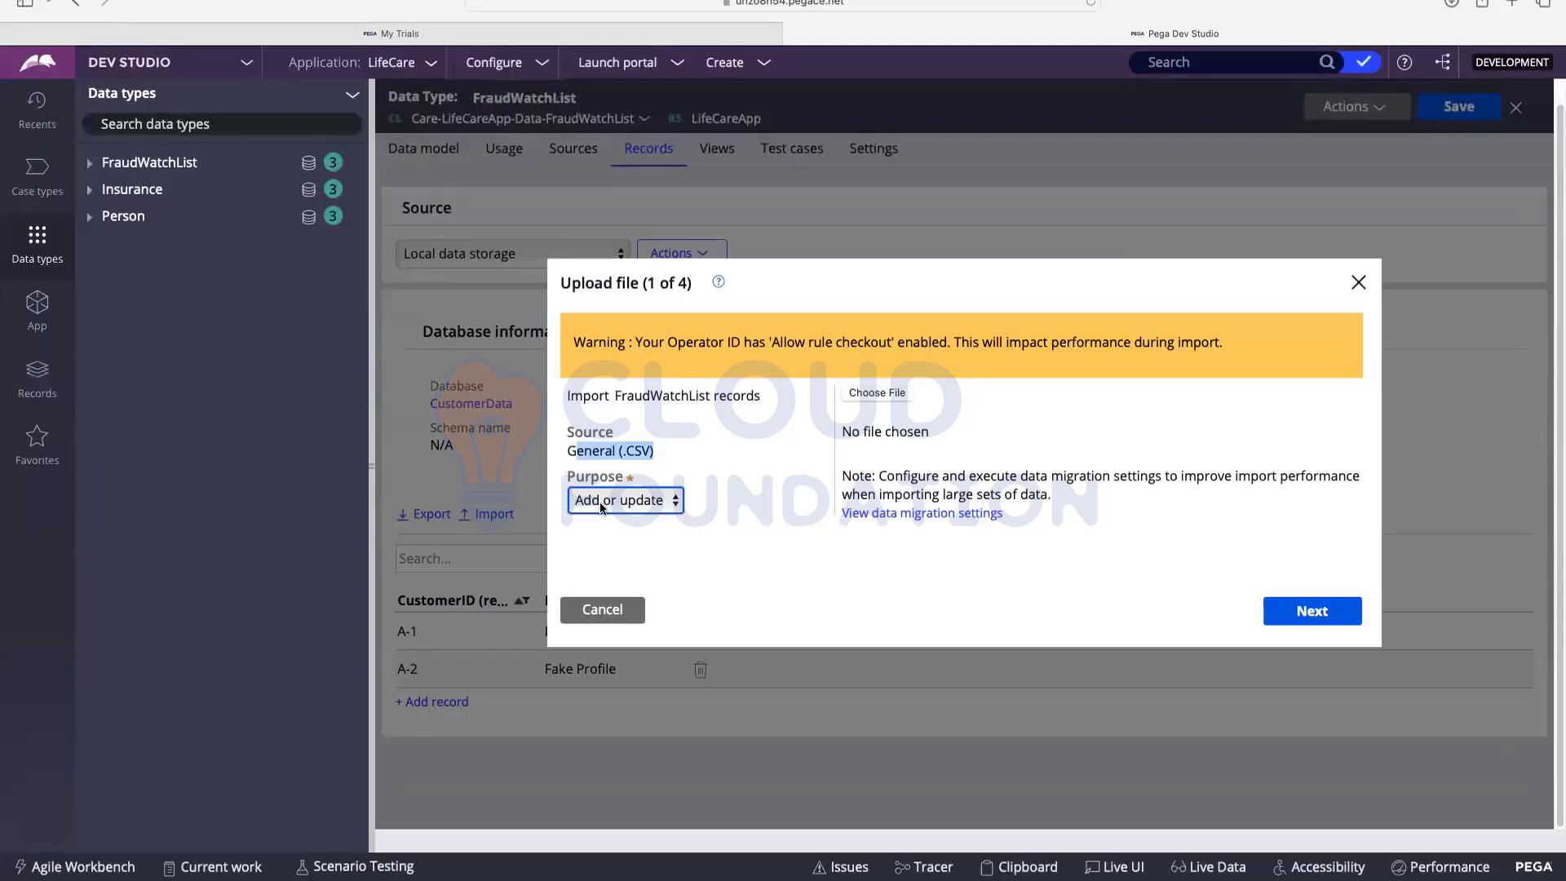
click(337, 610)
click(634, 504)
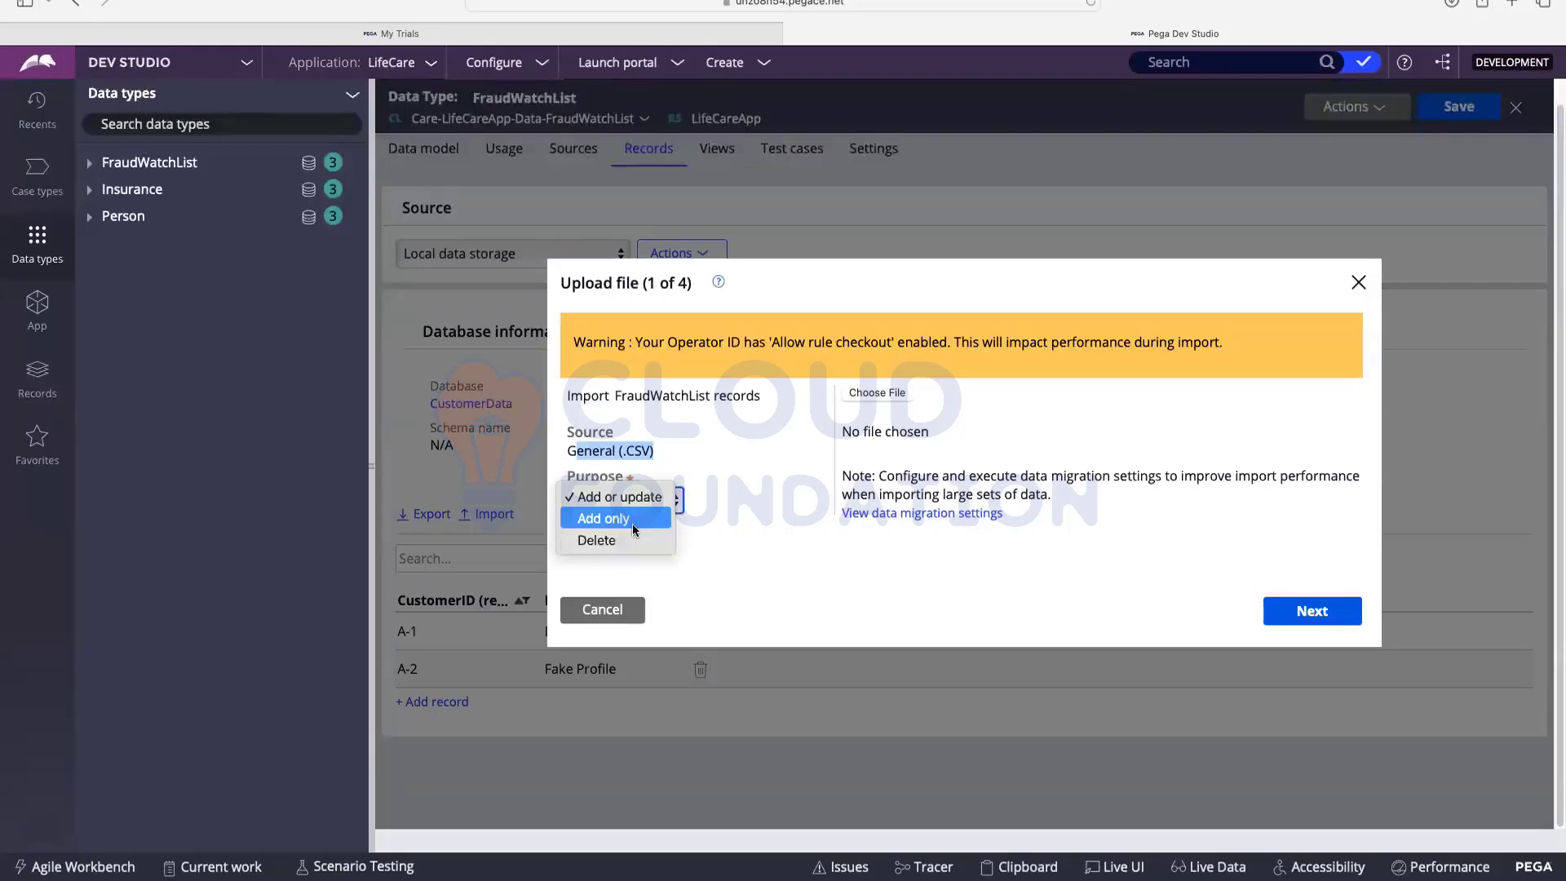
click(620, 497)
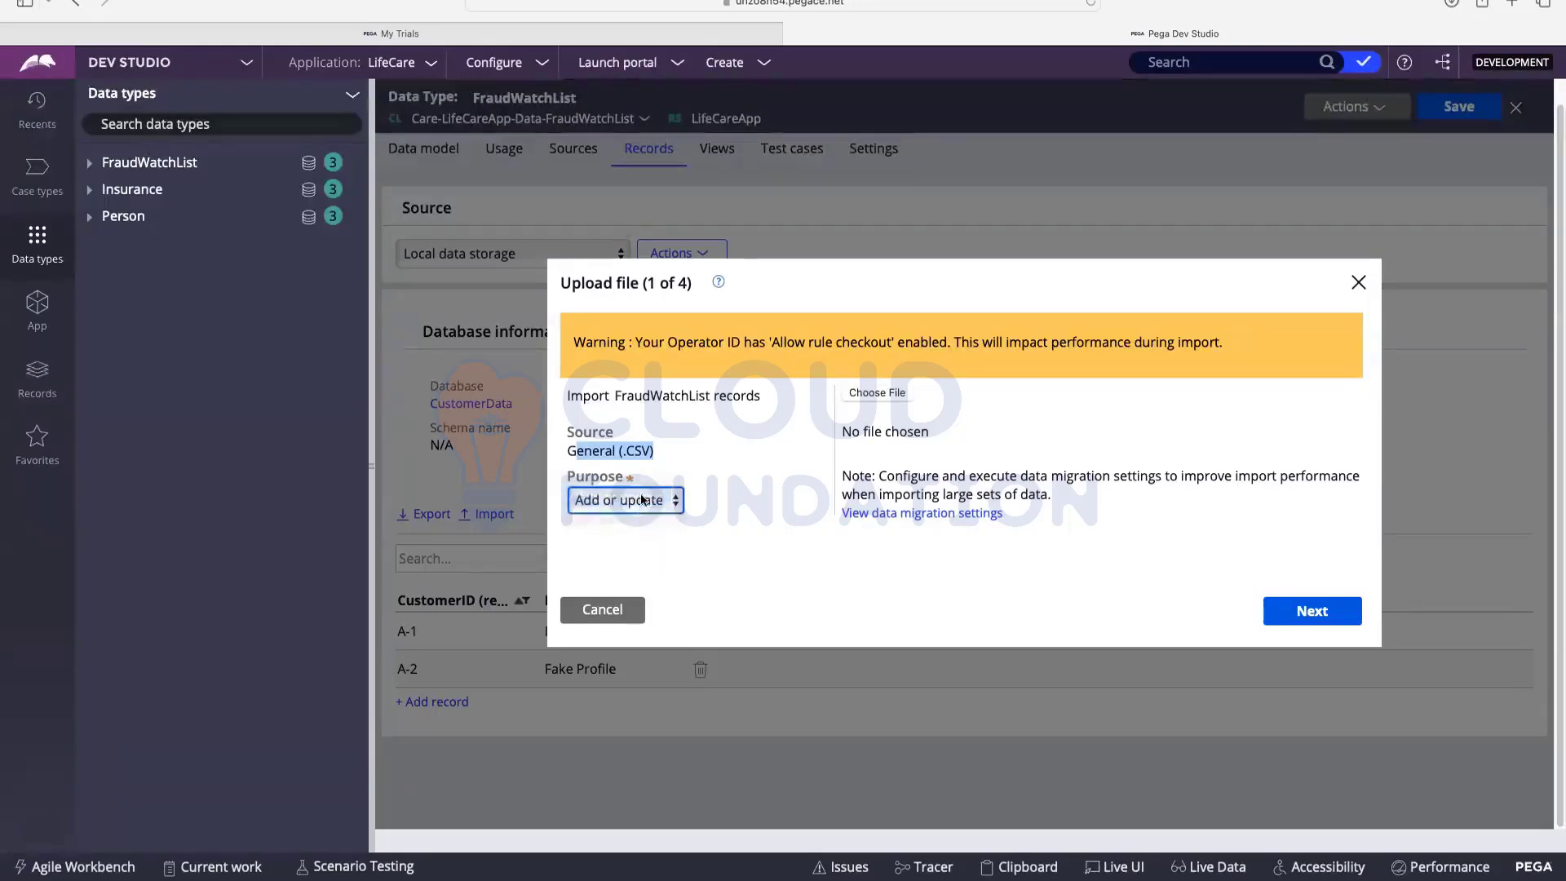
click(894, 394)
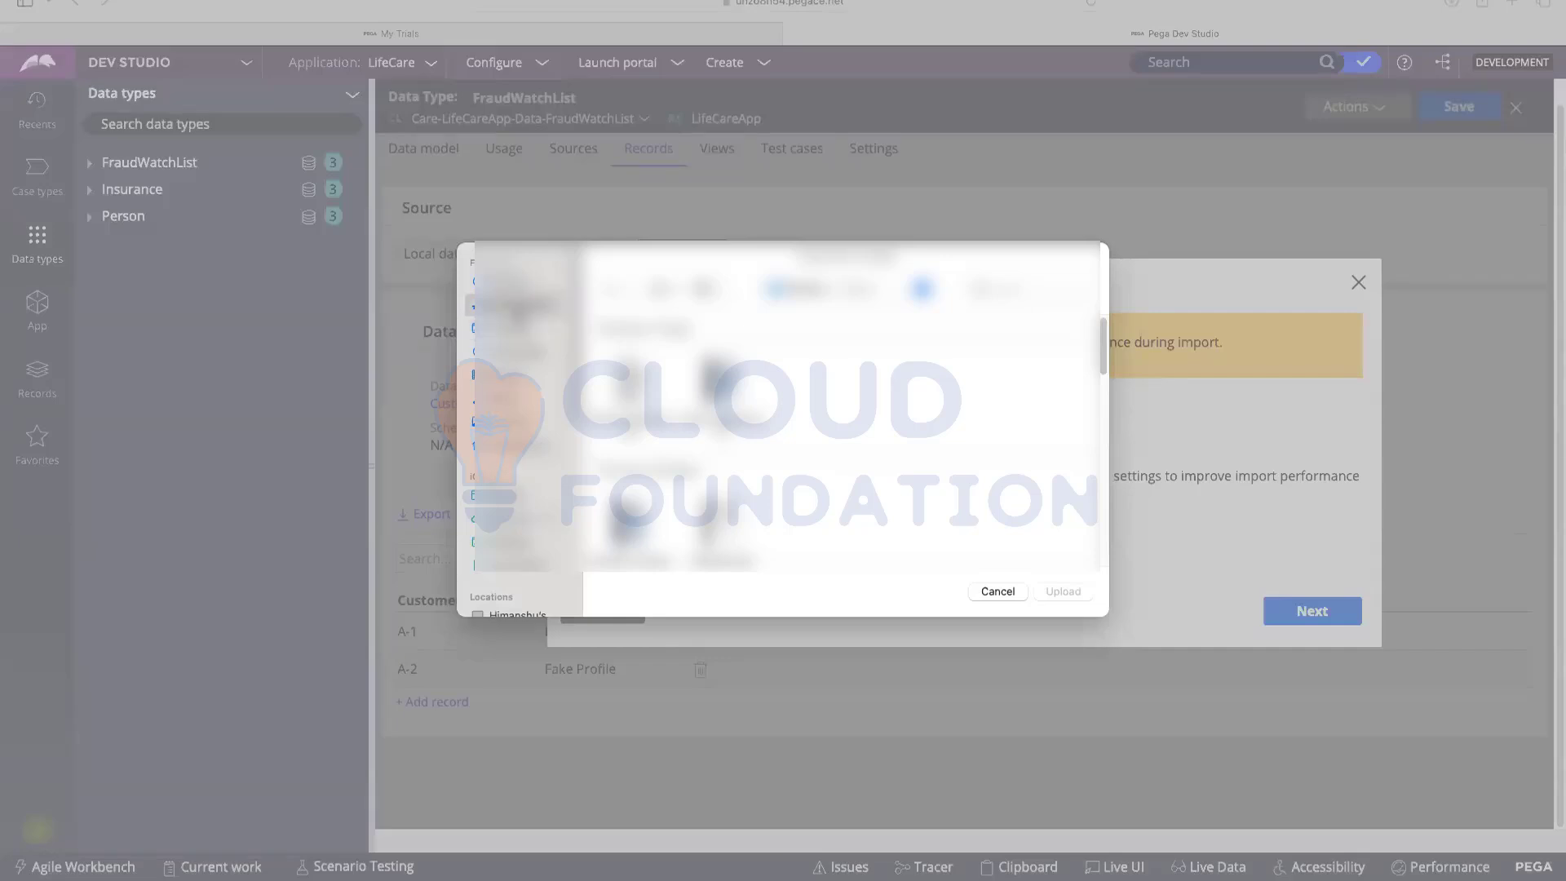
Upload the saved .numbers spreadsheet, which is rejected because only CSV is supported.
click(517, 285)
click(649, 390)
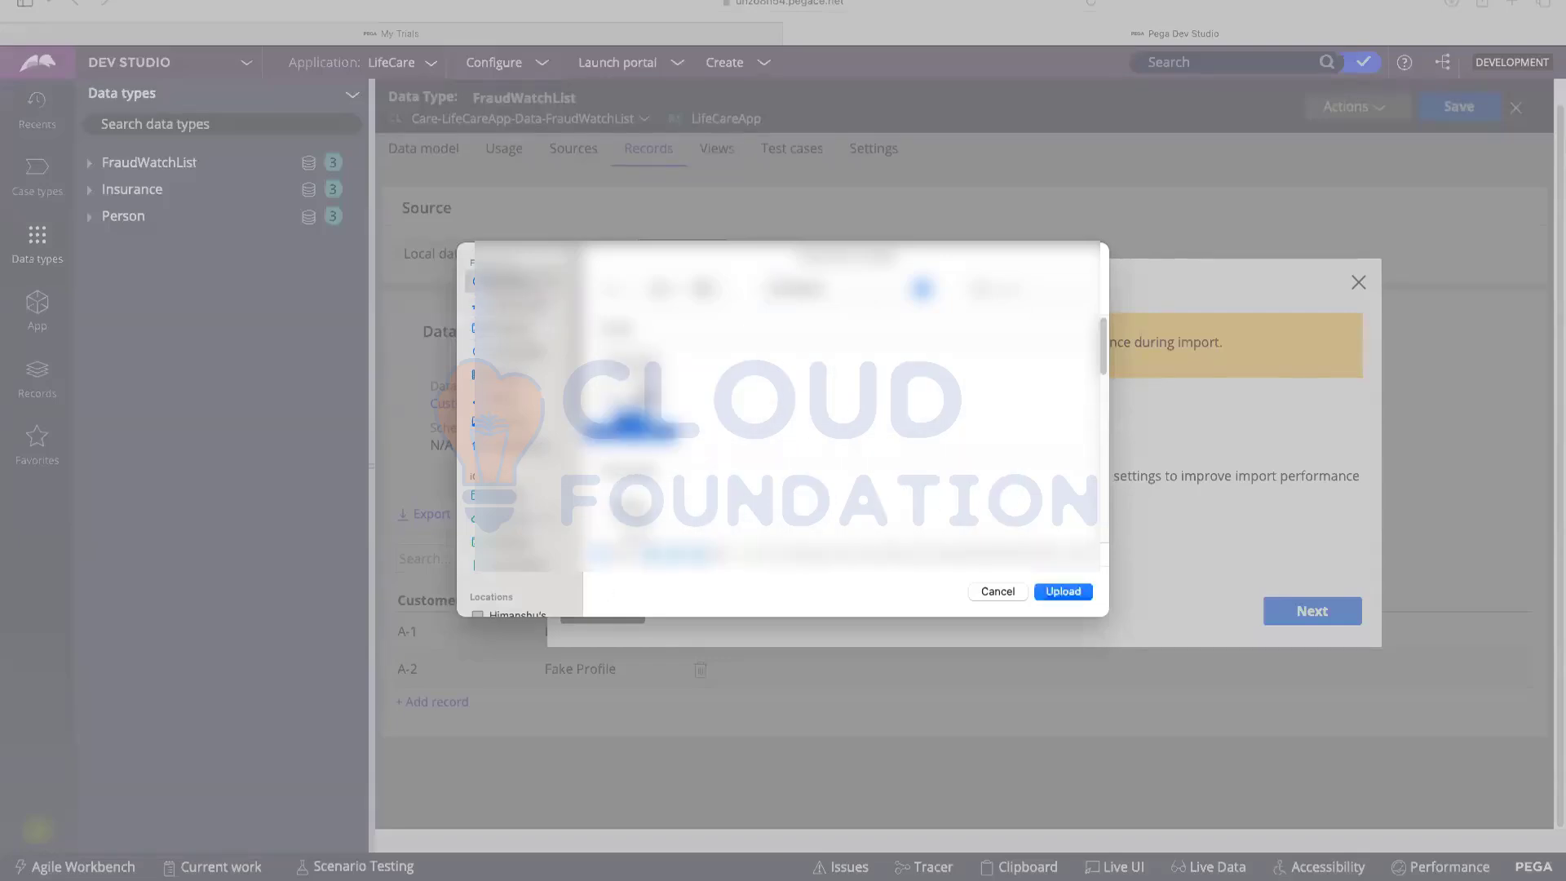
click(1062, 592)
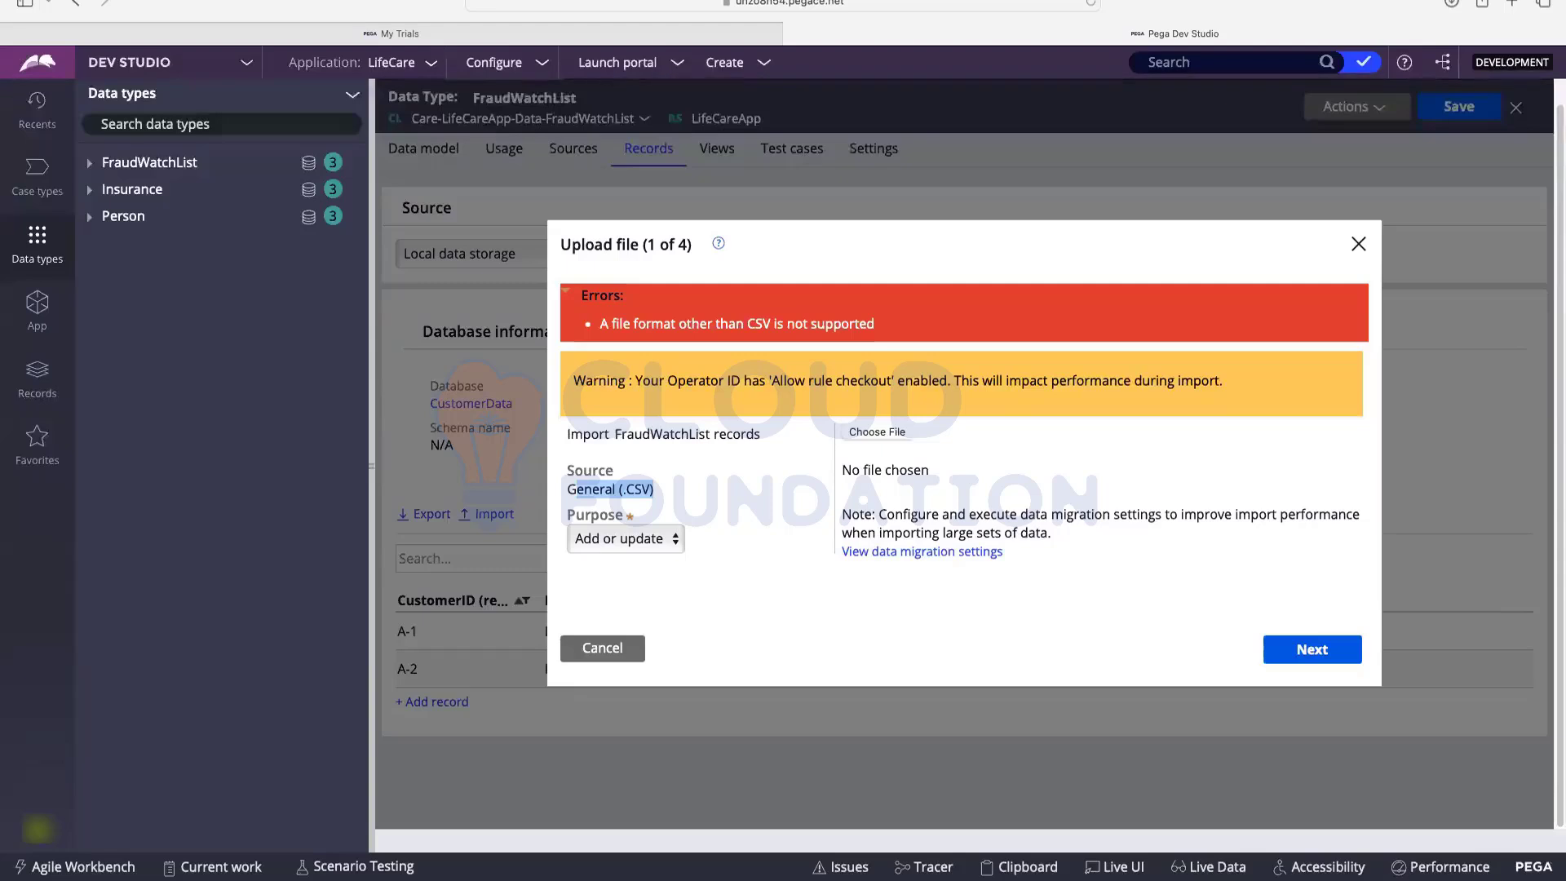
key(super+Tab)
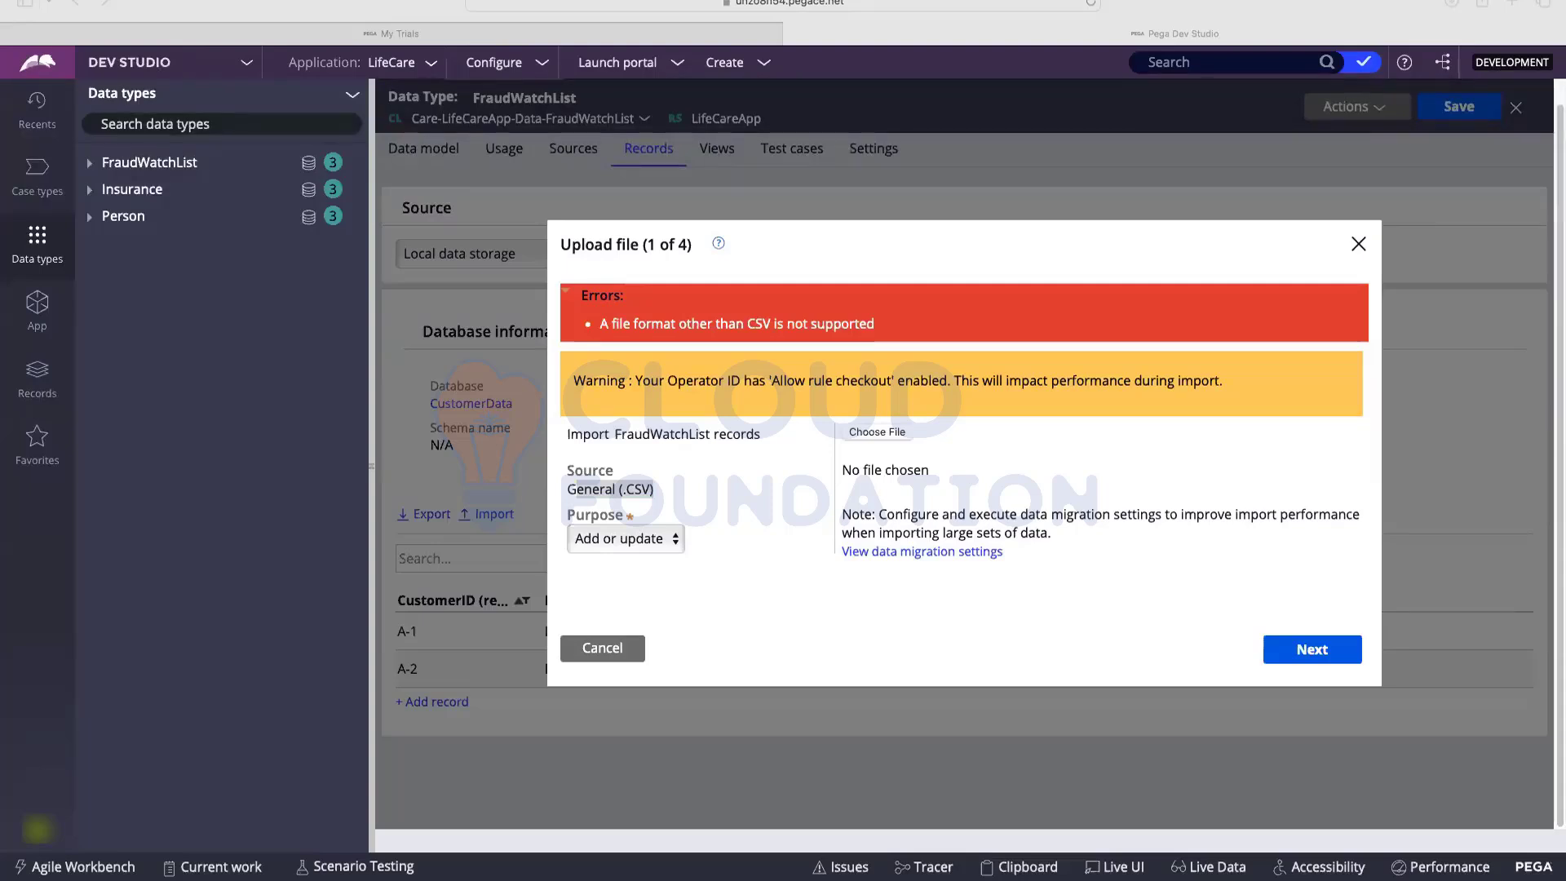
Cancel the Upload file dialog to return to records A-1 and A-2.
click(609, 654)
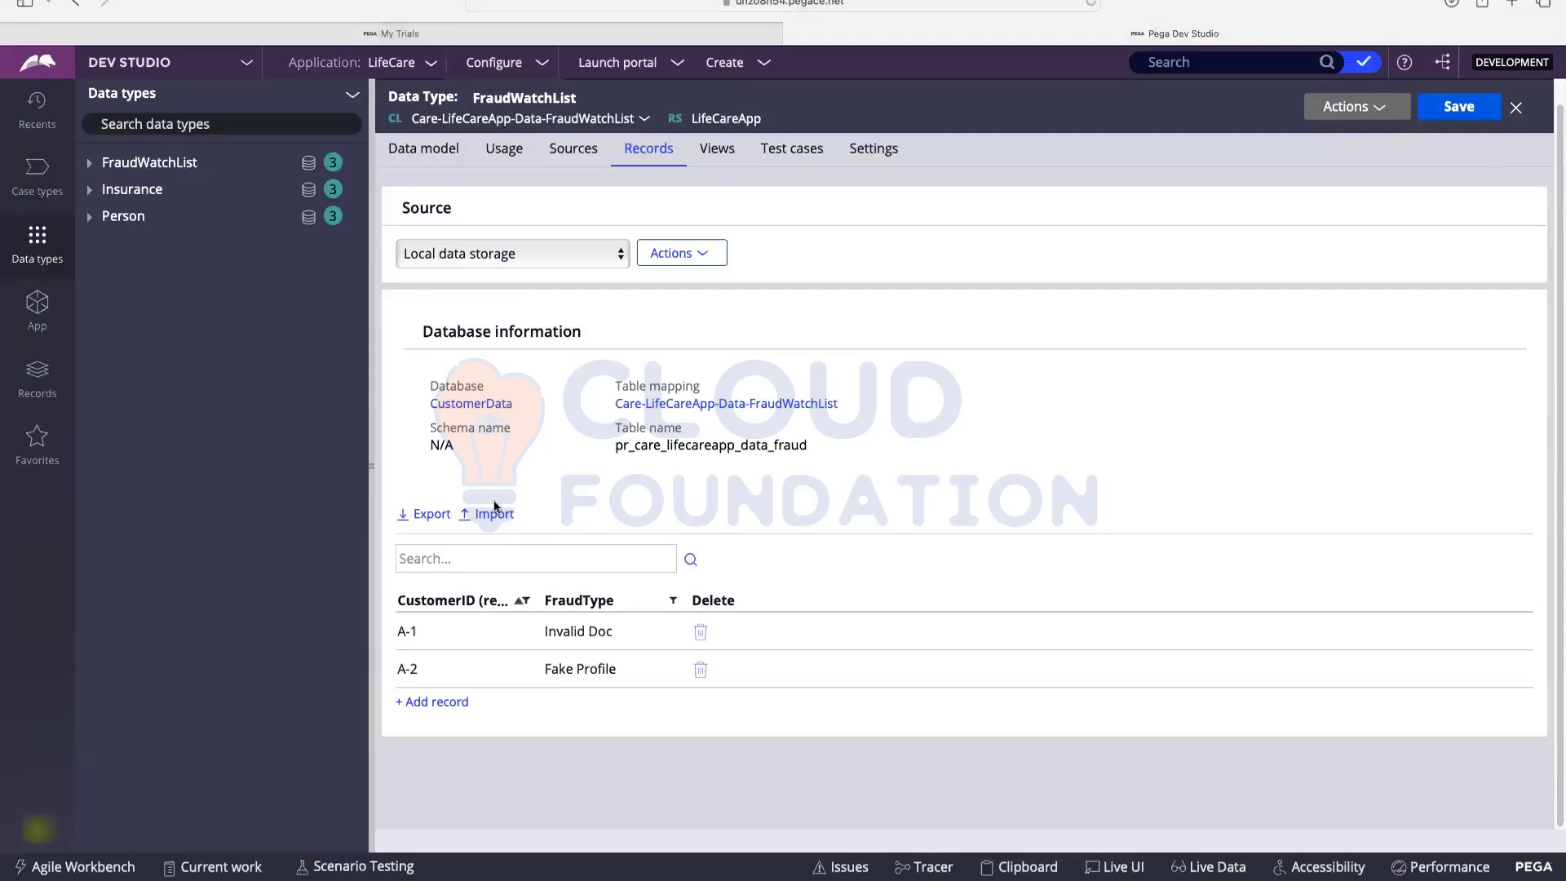
Retry importing the spreadsheet file, hit the CSV-only error again, and cancel the upload.
click(494, 513)
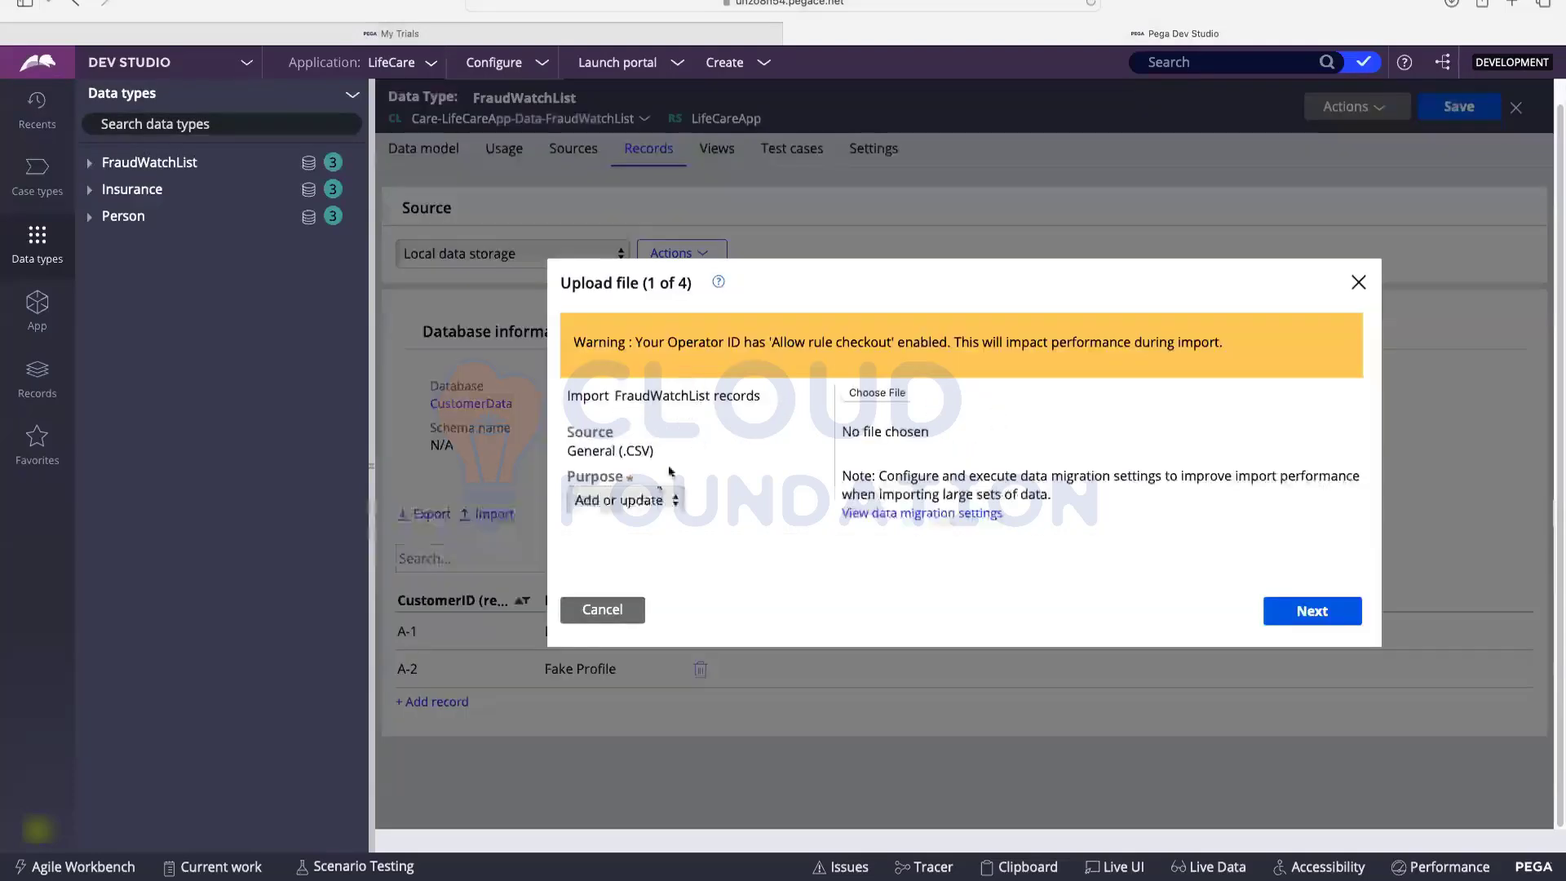
click(876, 394)
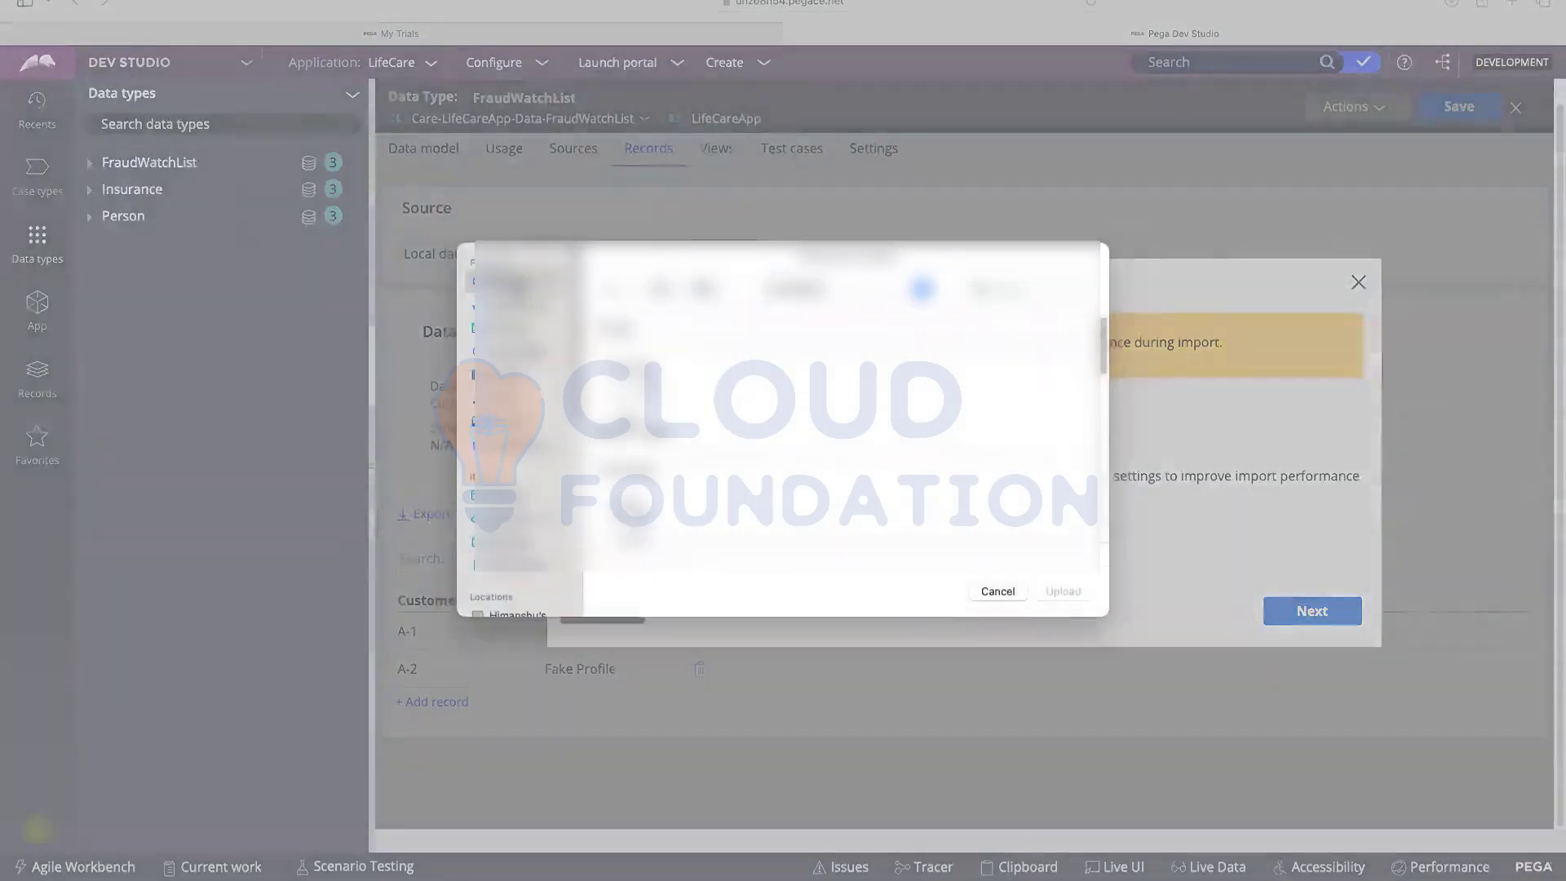
click(628, 424)
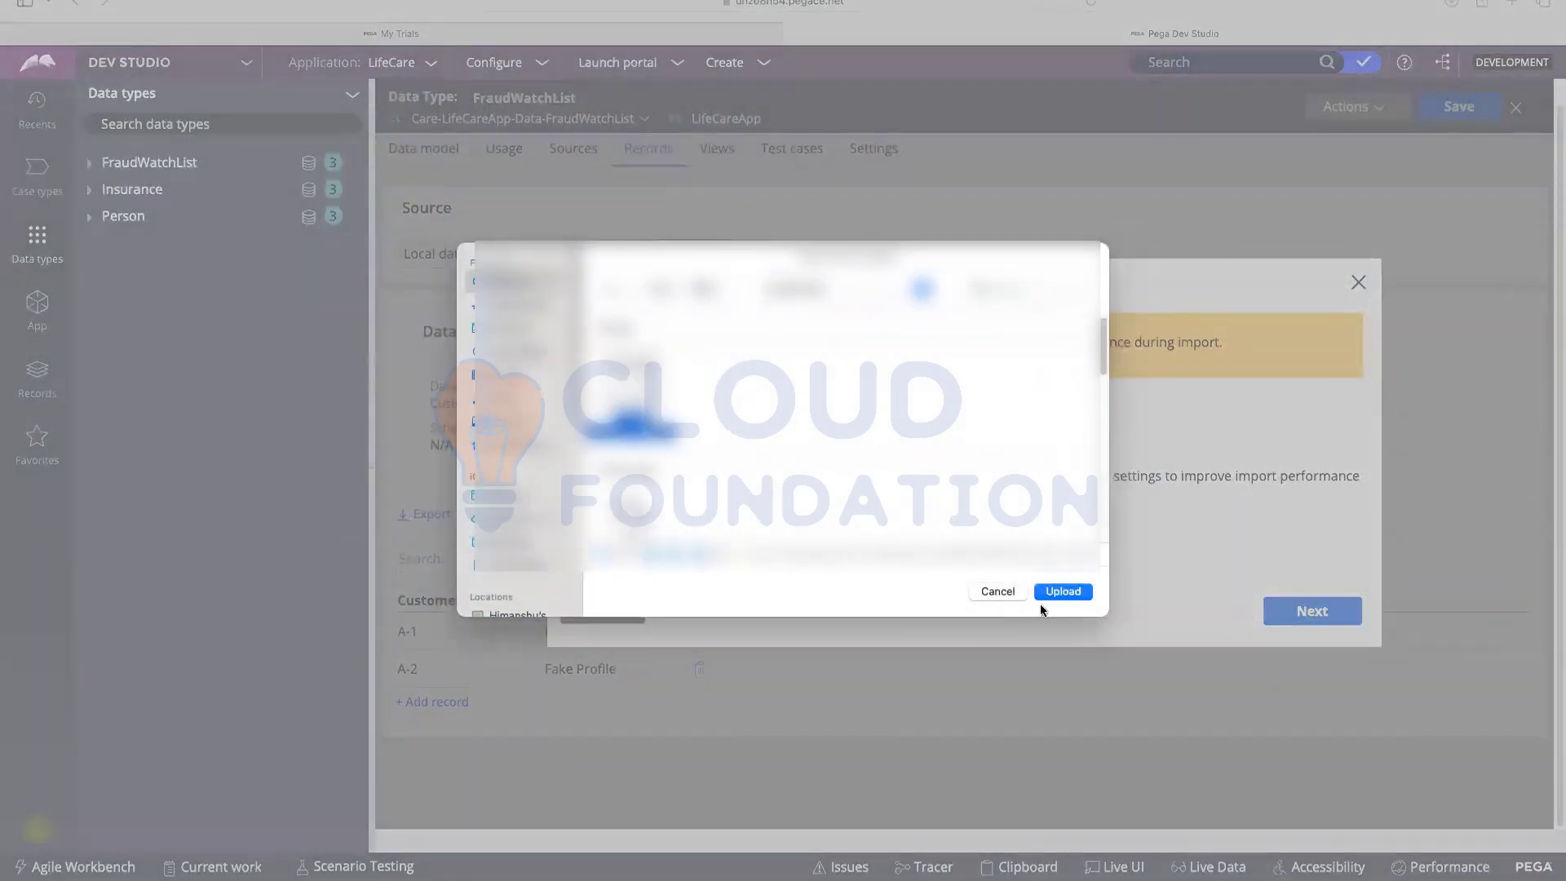
click(1062, 591)
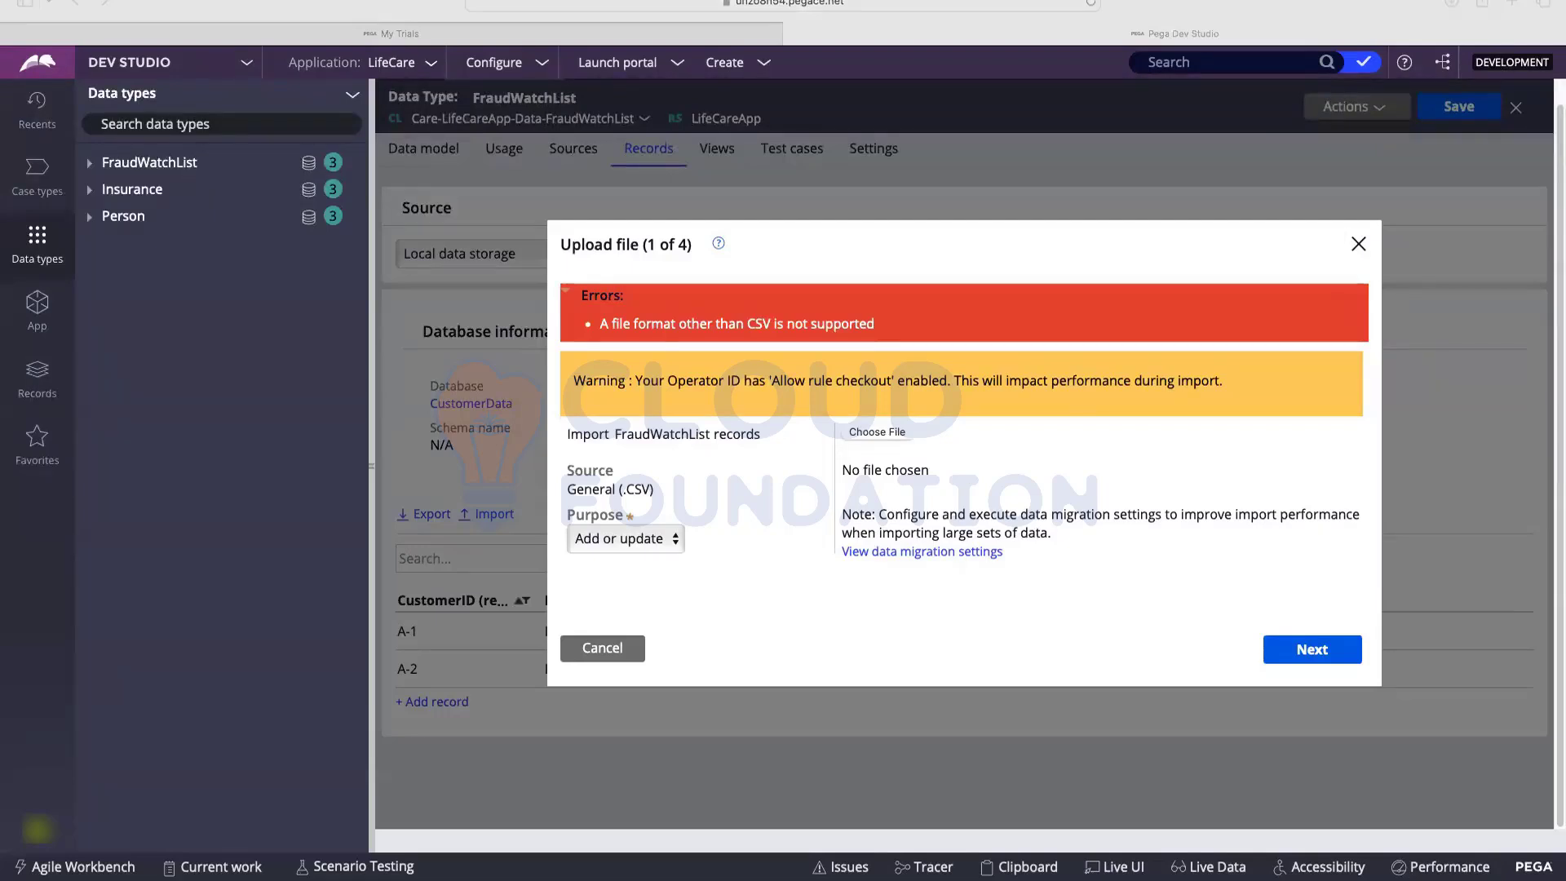
click(633, 652)
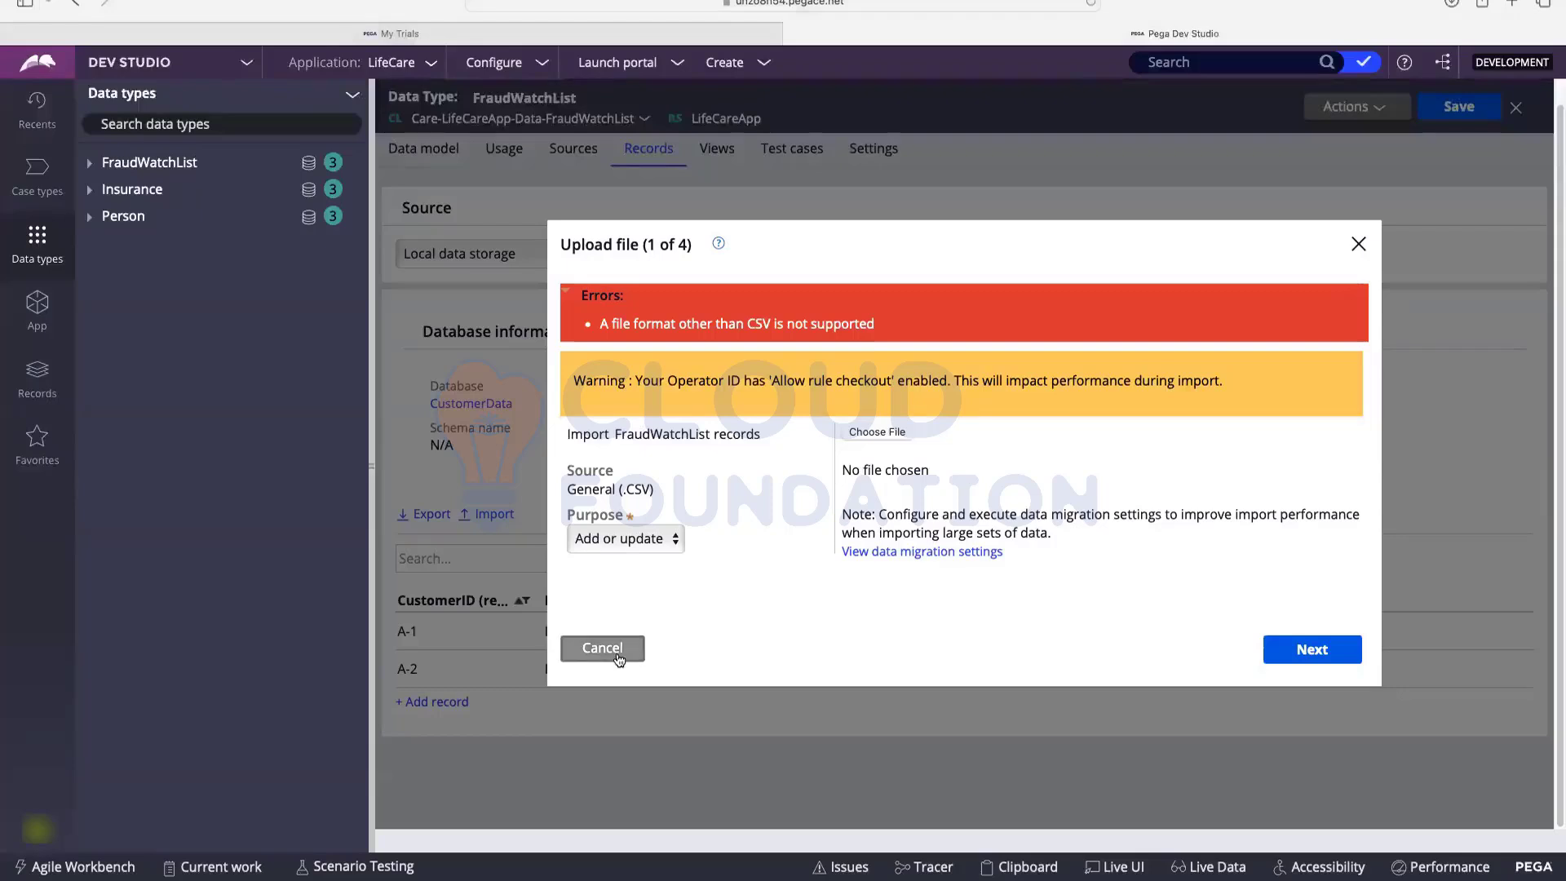
click(615, 653)
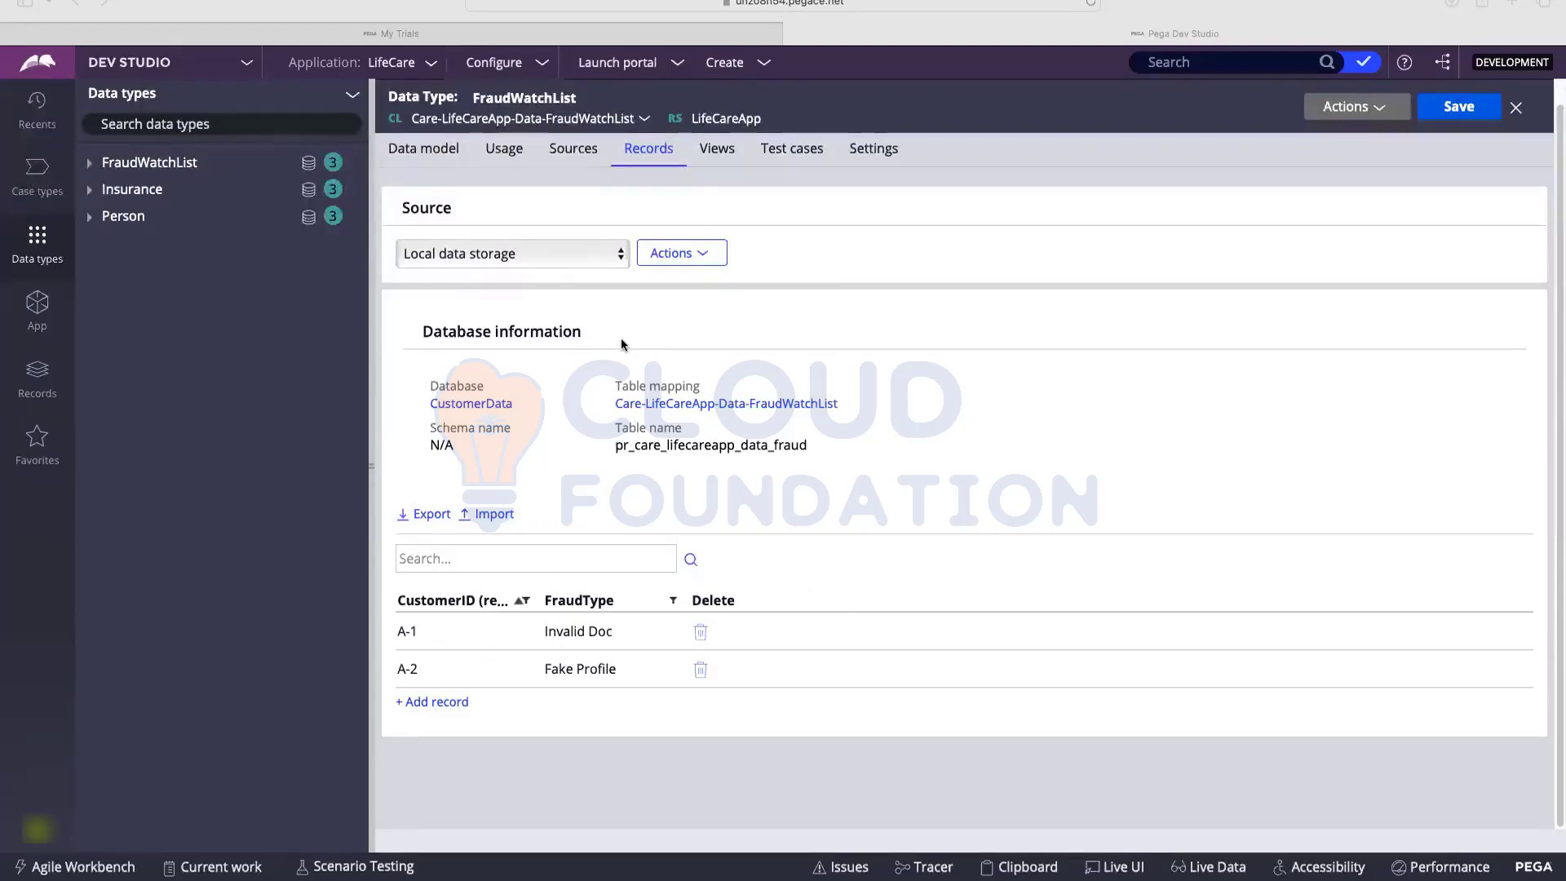
Open the Case Types explorer from the left sidebar, listing Insurance.
click(38, 175)
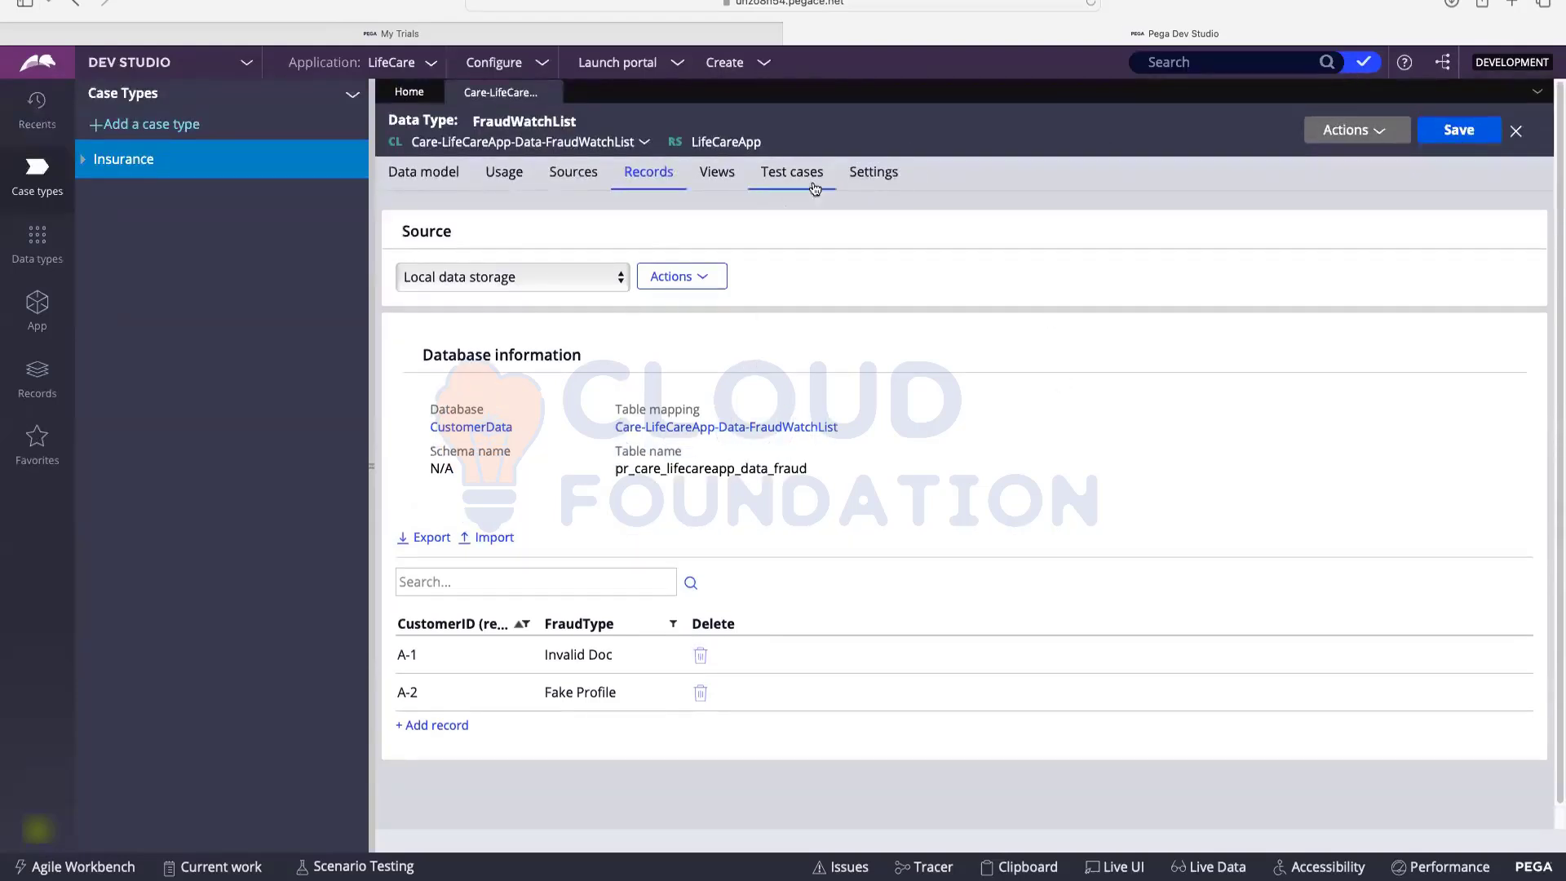
Show FraudWatchList's views, abandon a new view draft, and refresh the data type.
click(724, 184)
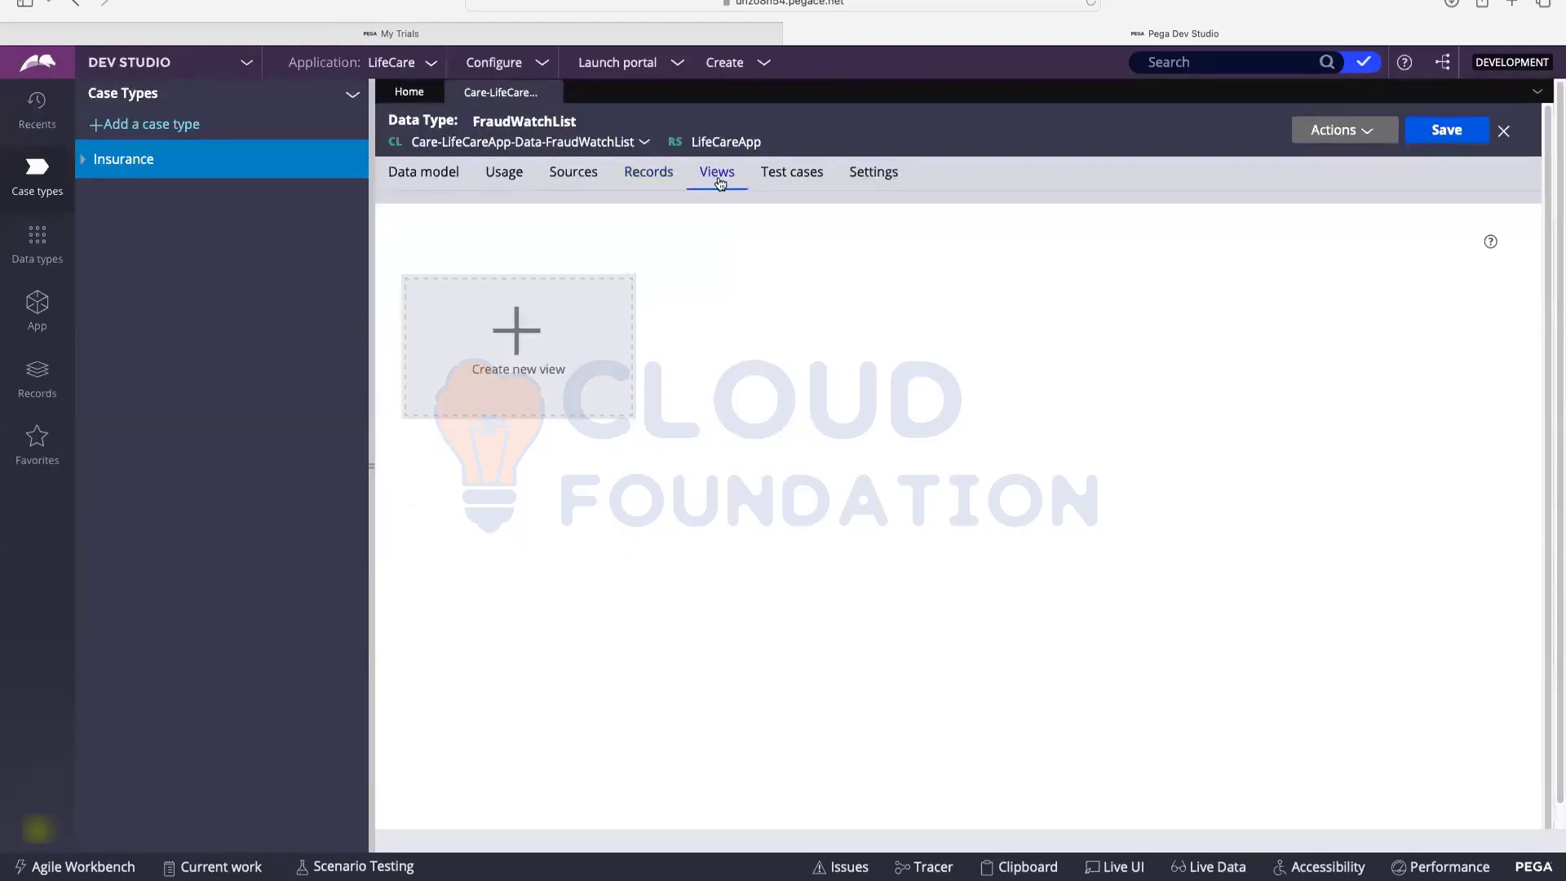
click(530, 346)
click(518, 245)
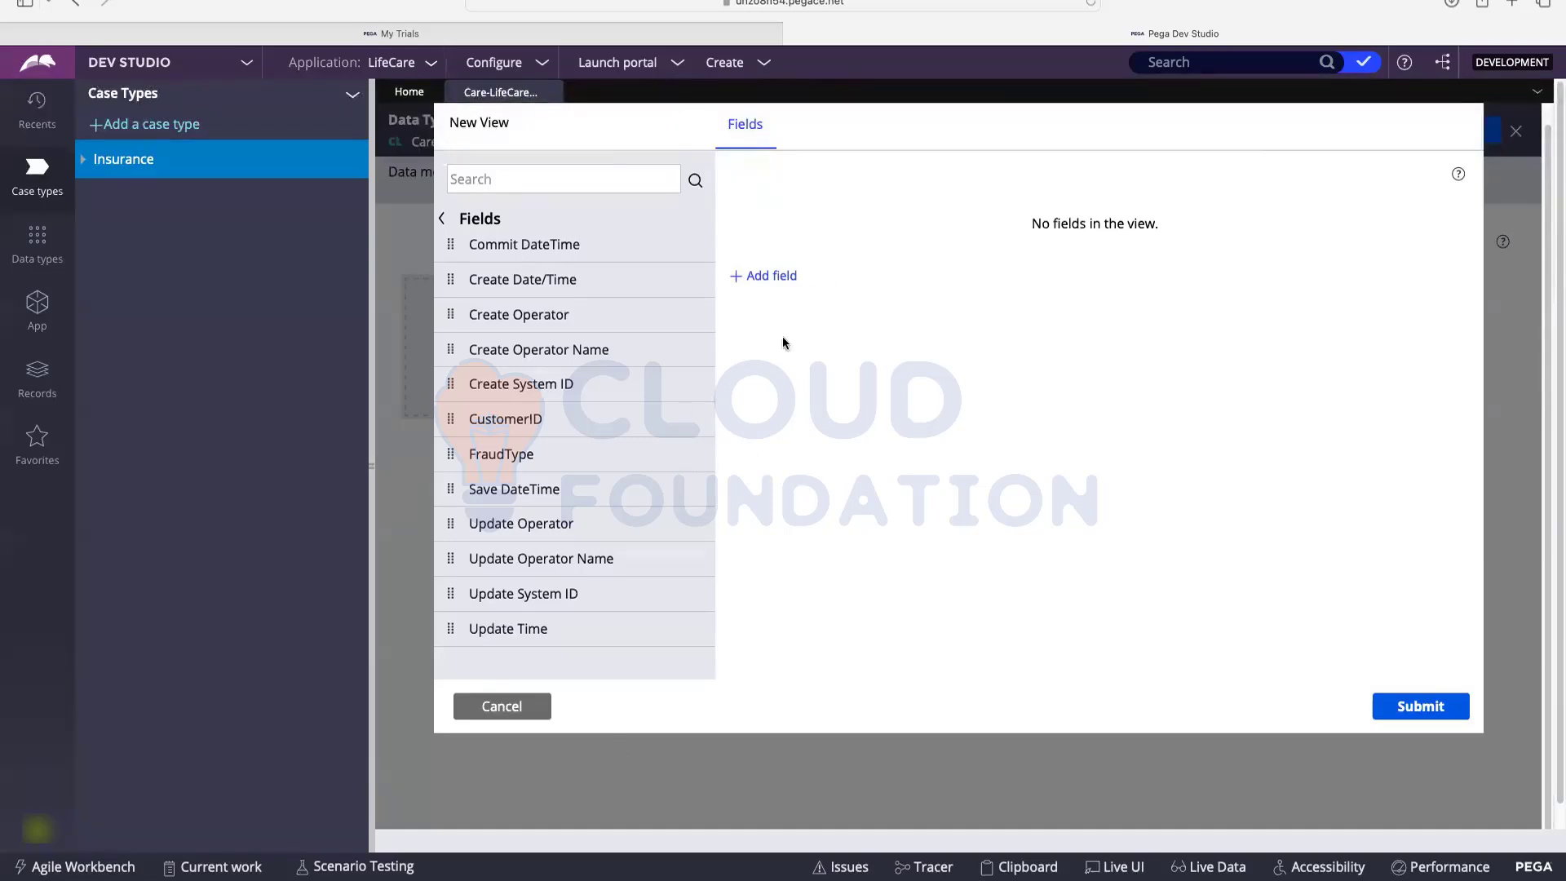
click(524, 707)
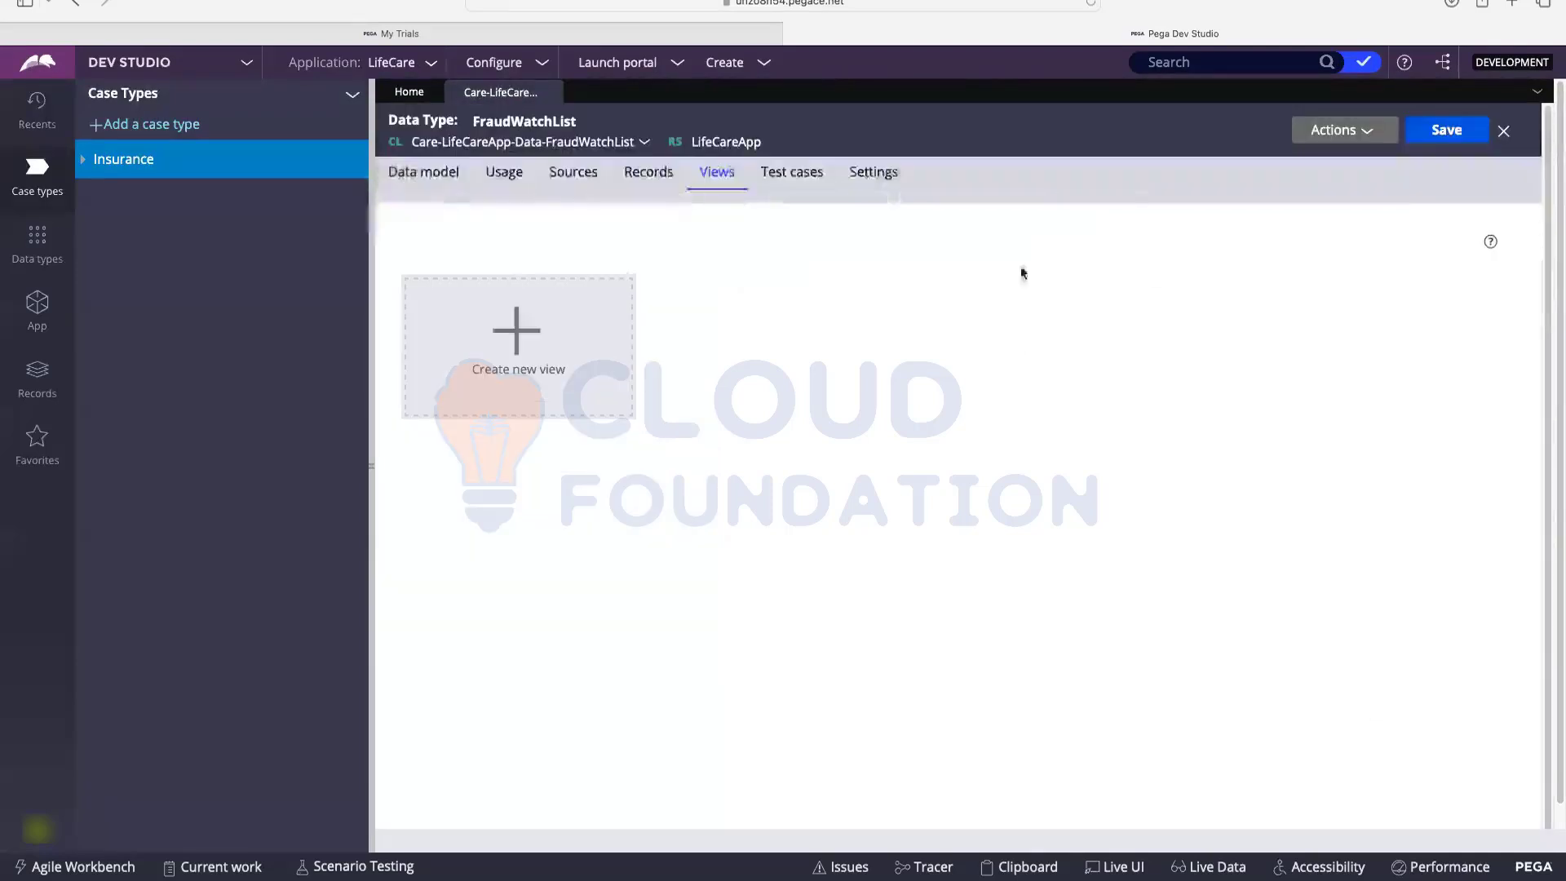
click(1354, 140)
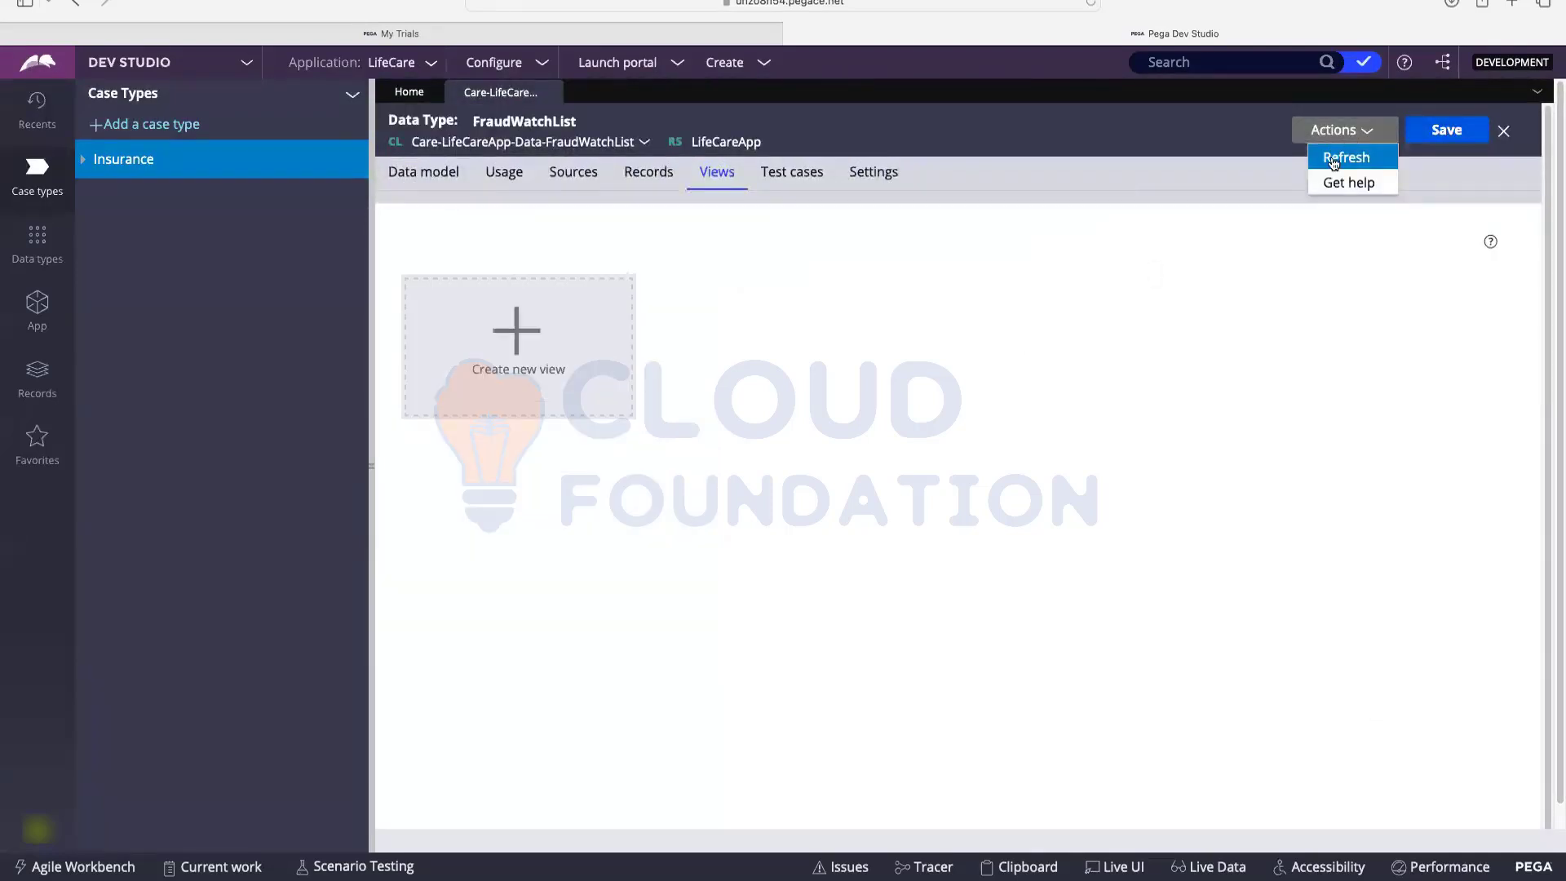
click(1338, 152)
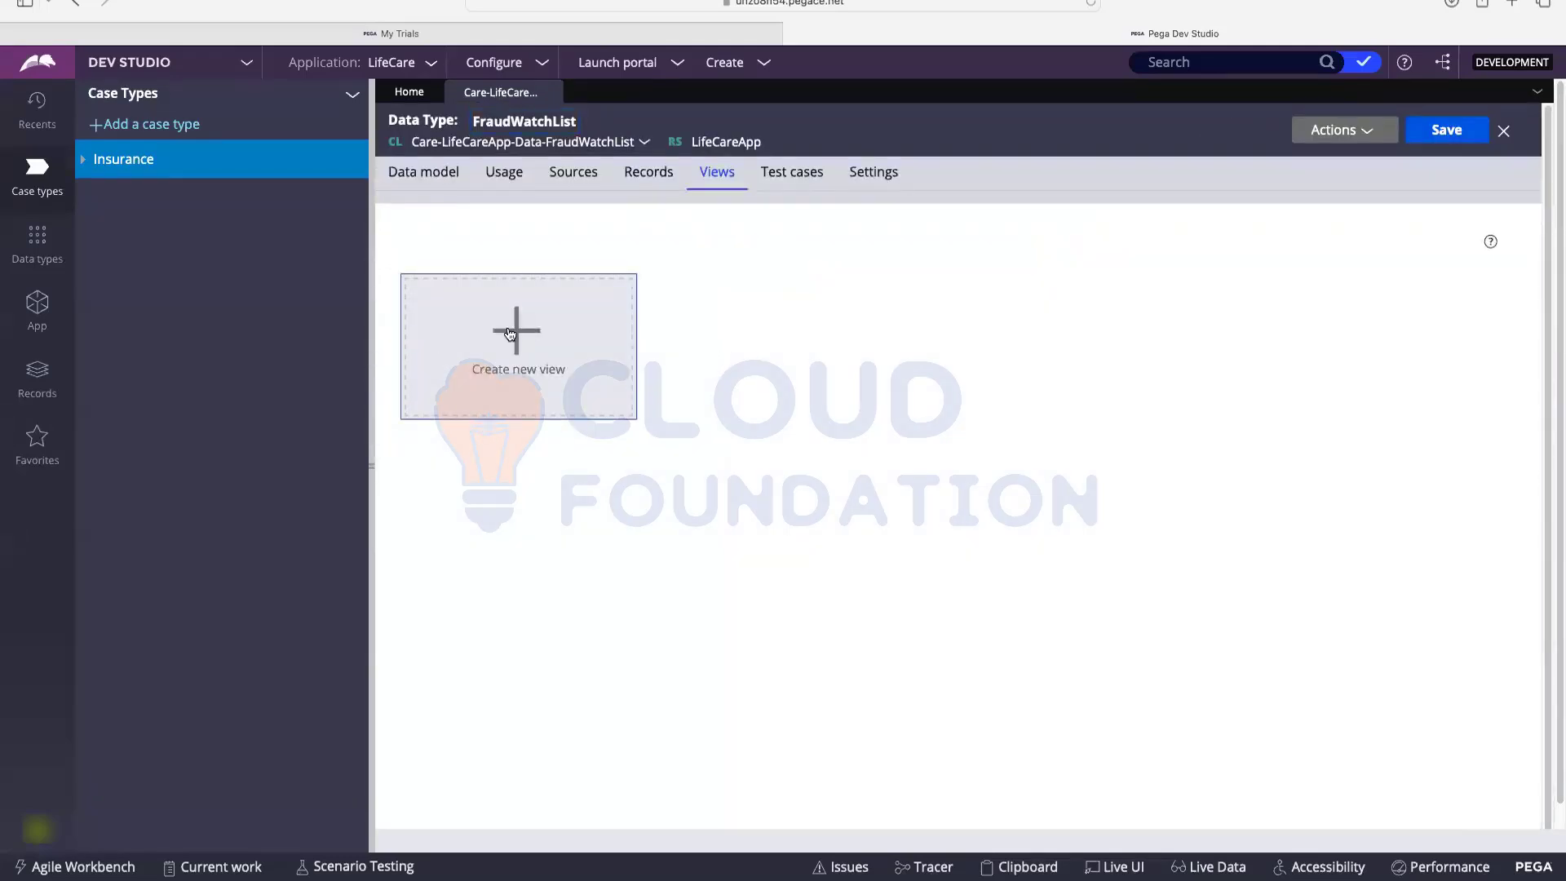
Add CustomerID and FraudType to a new FraudWatchList view and submit it.
click(510, 333)
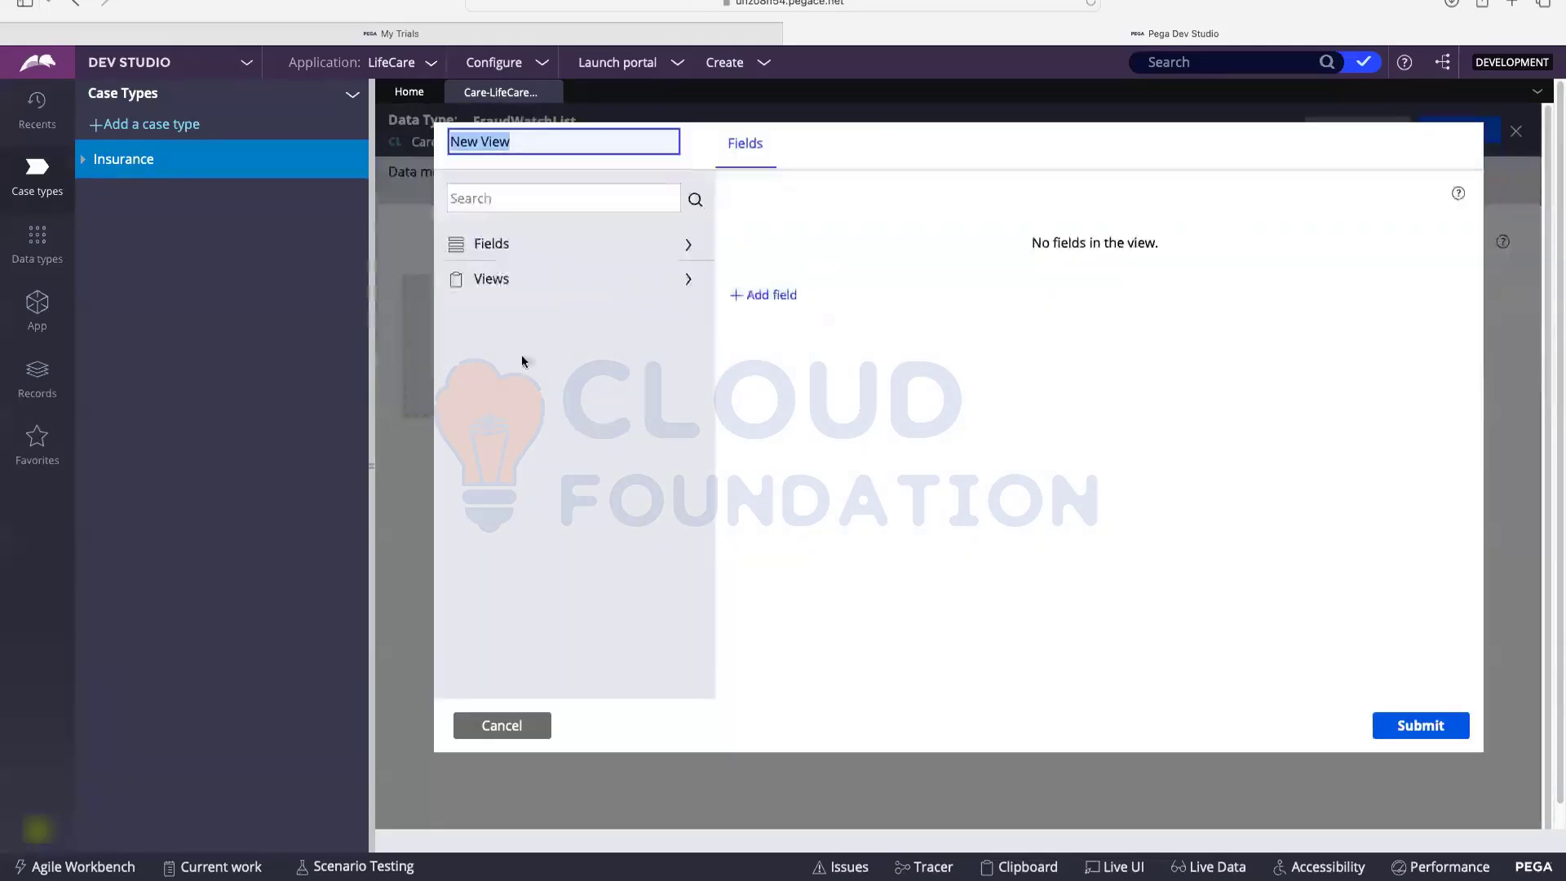
click(516, 250)
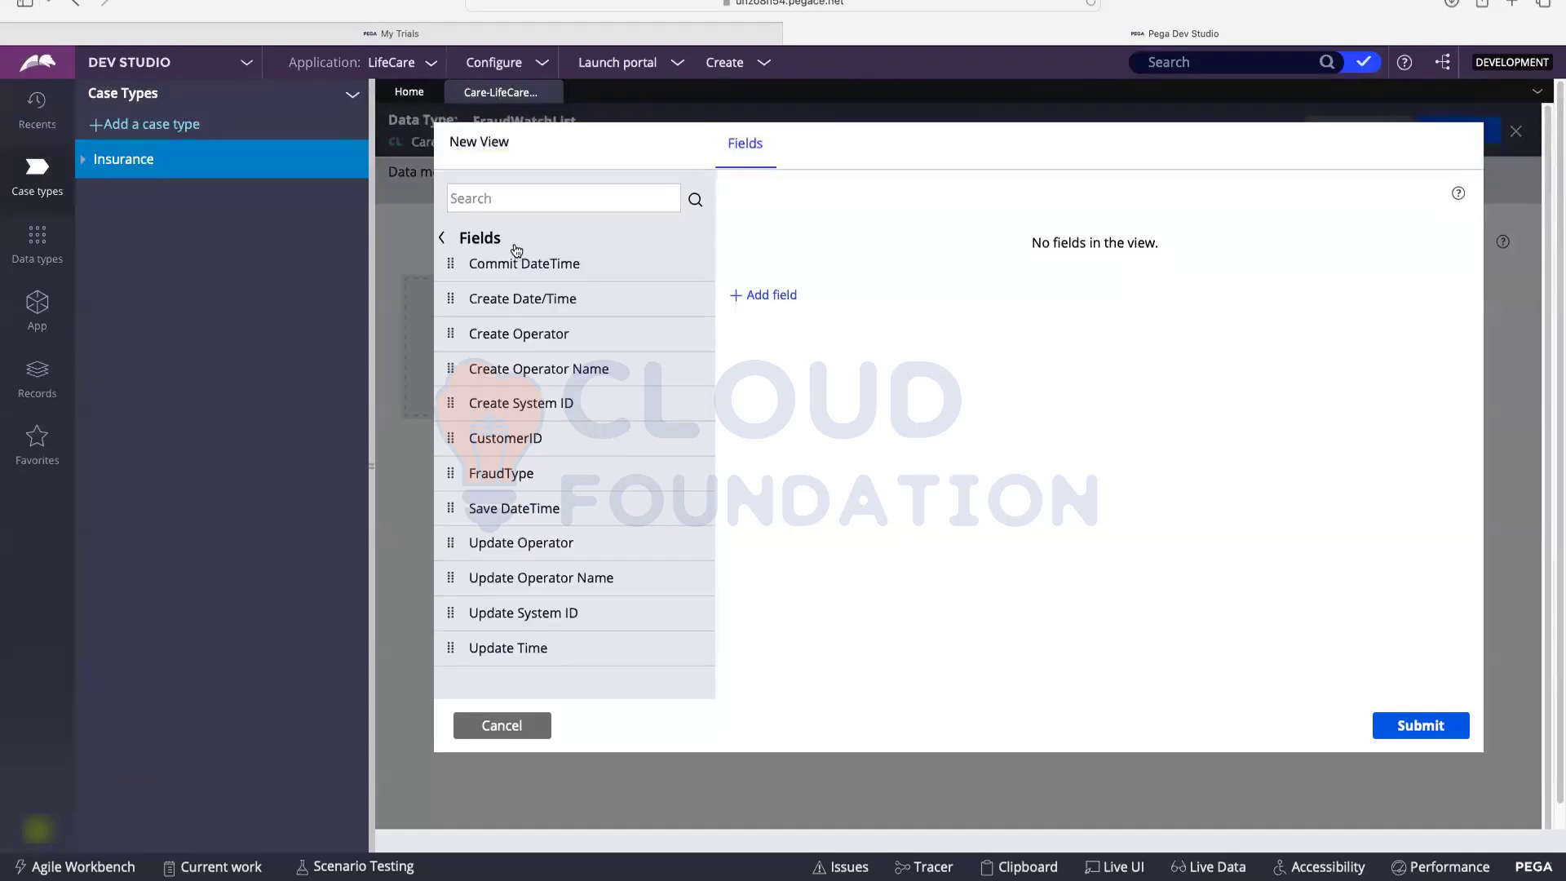
click(690, 443)
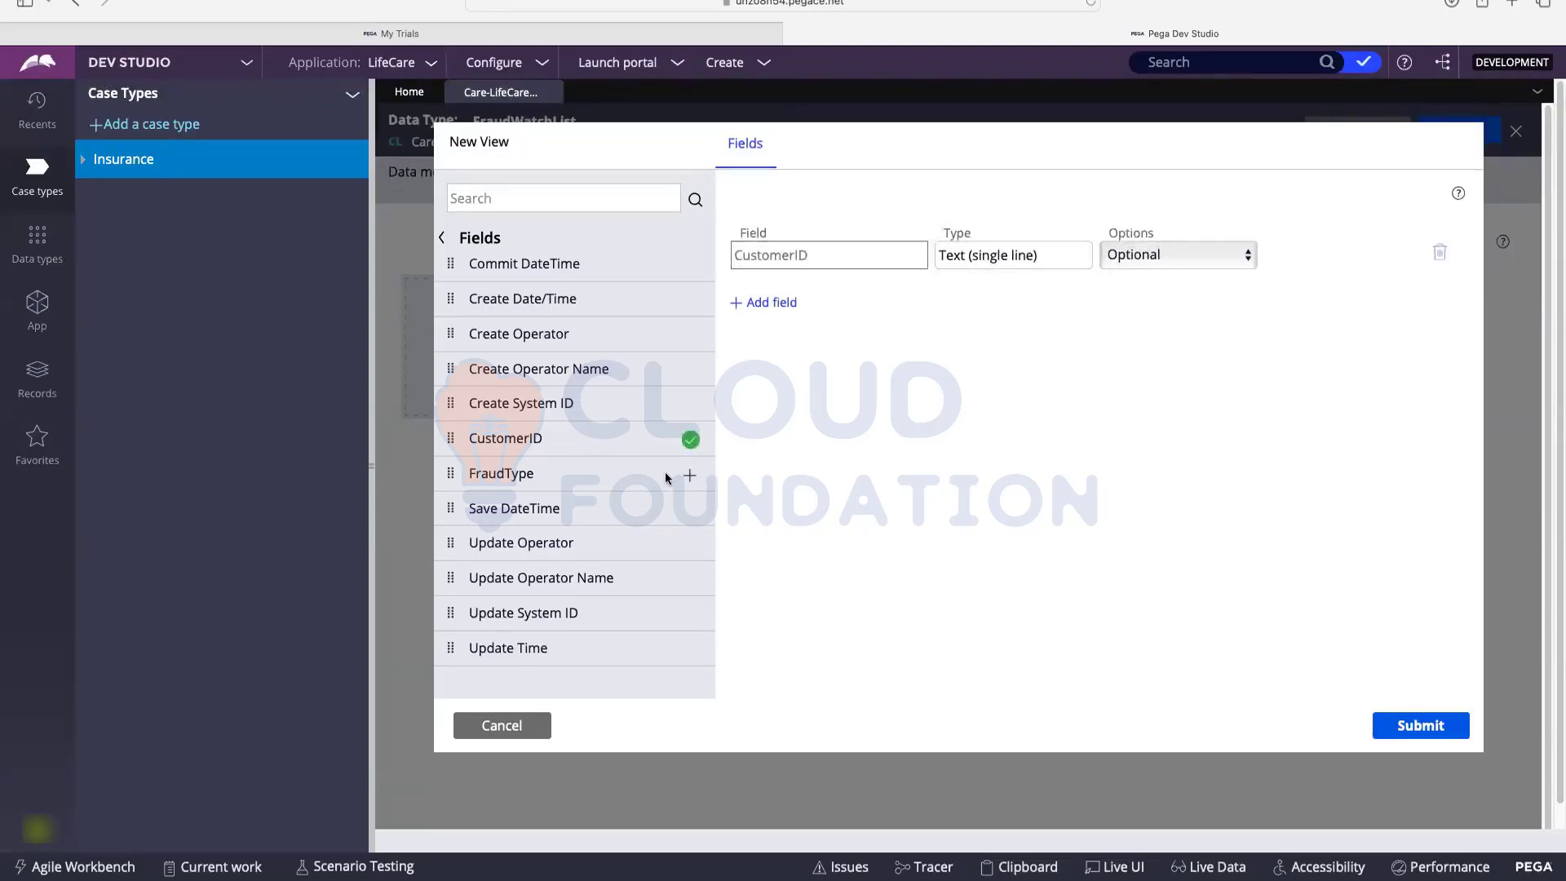
click(665, 473)
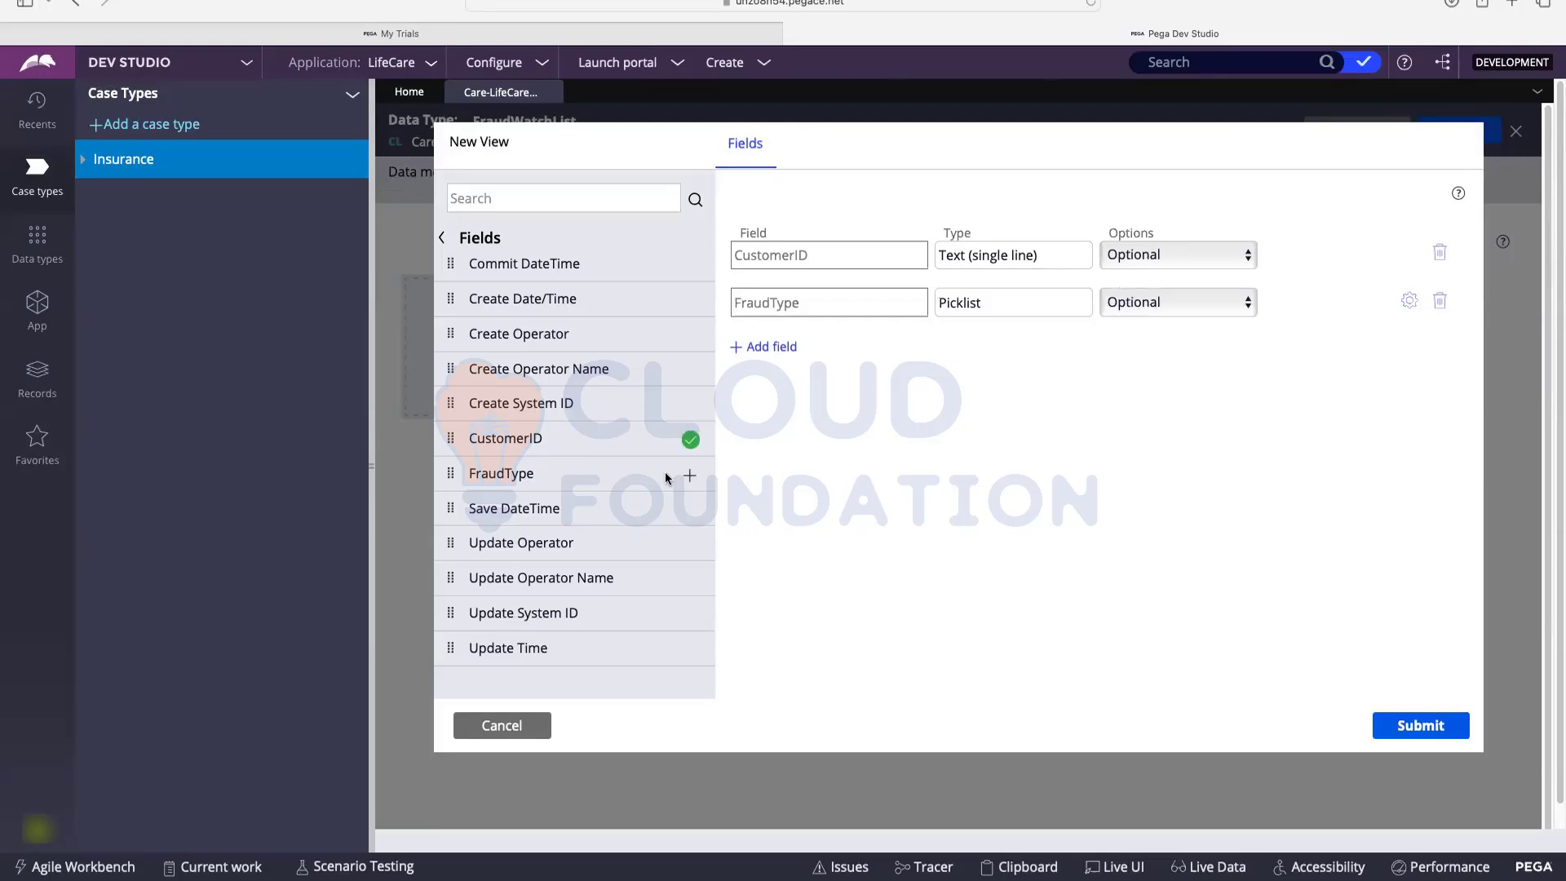
click(1425, 732)
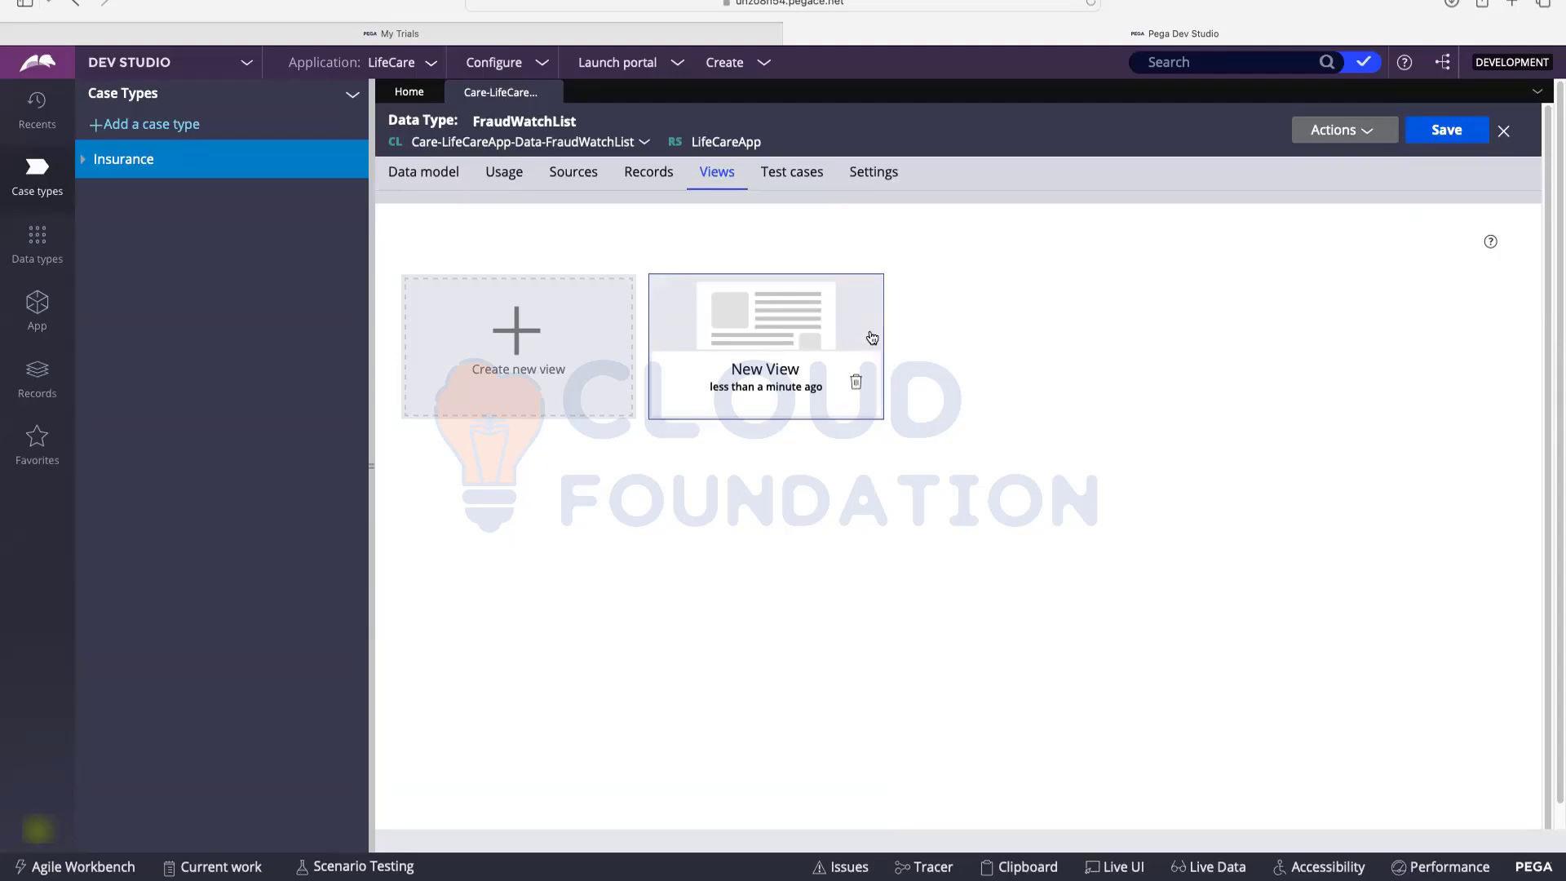
Rename New View to FraudListView, submit it, and save the FraudWatchList data type.
click(818, 331)
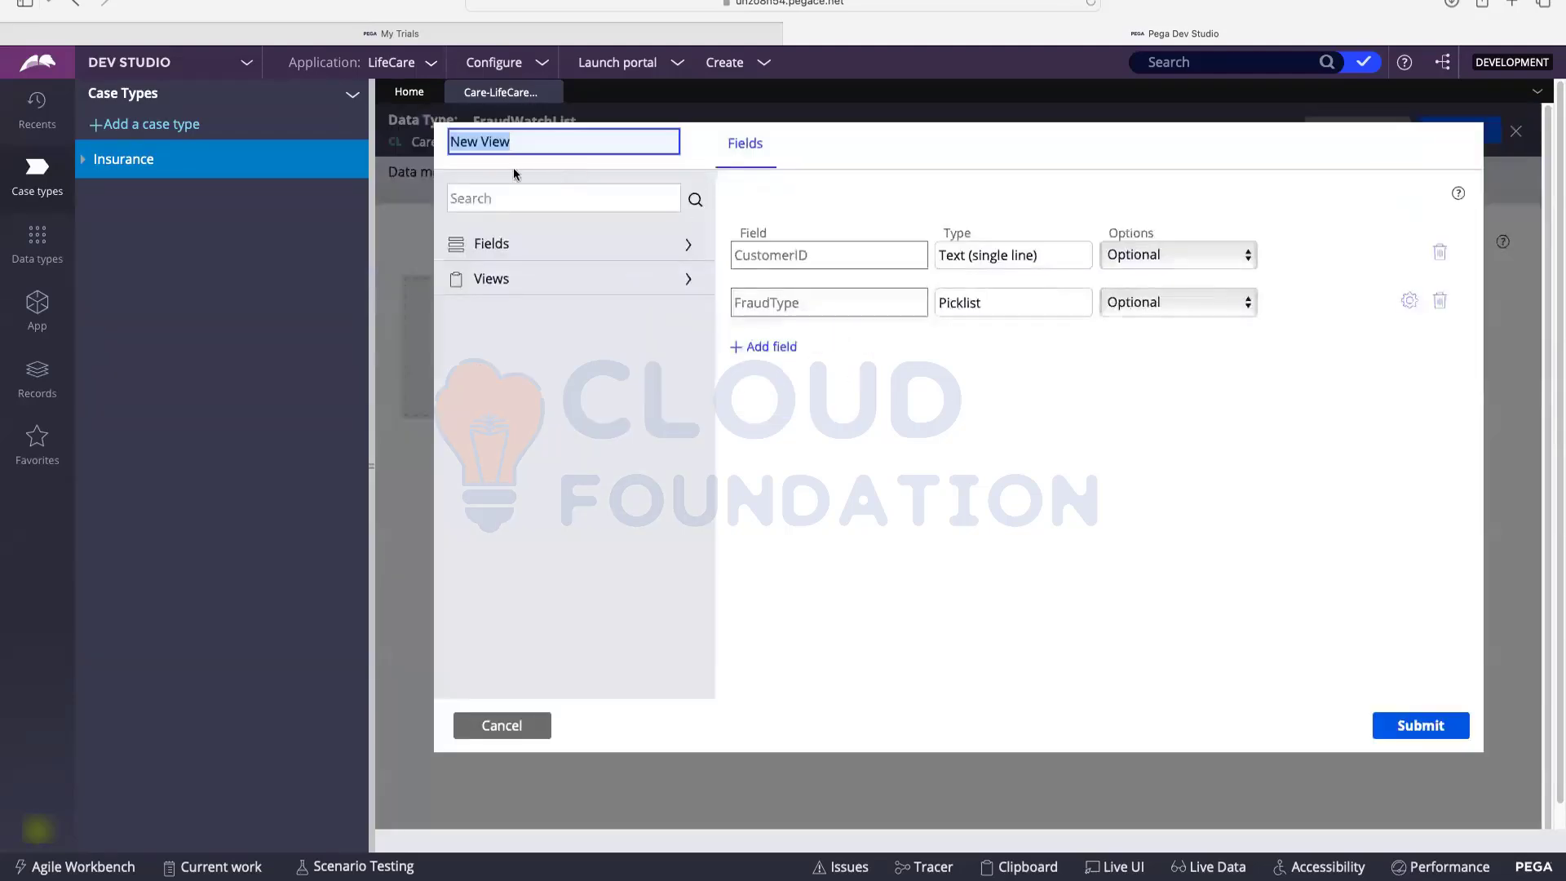
triple_click(528, 136)
key(BackSpace)
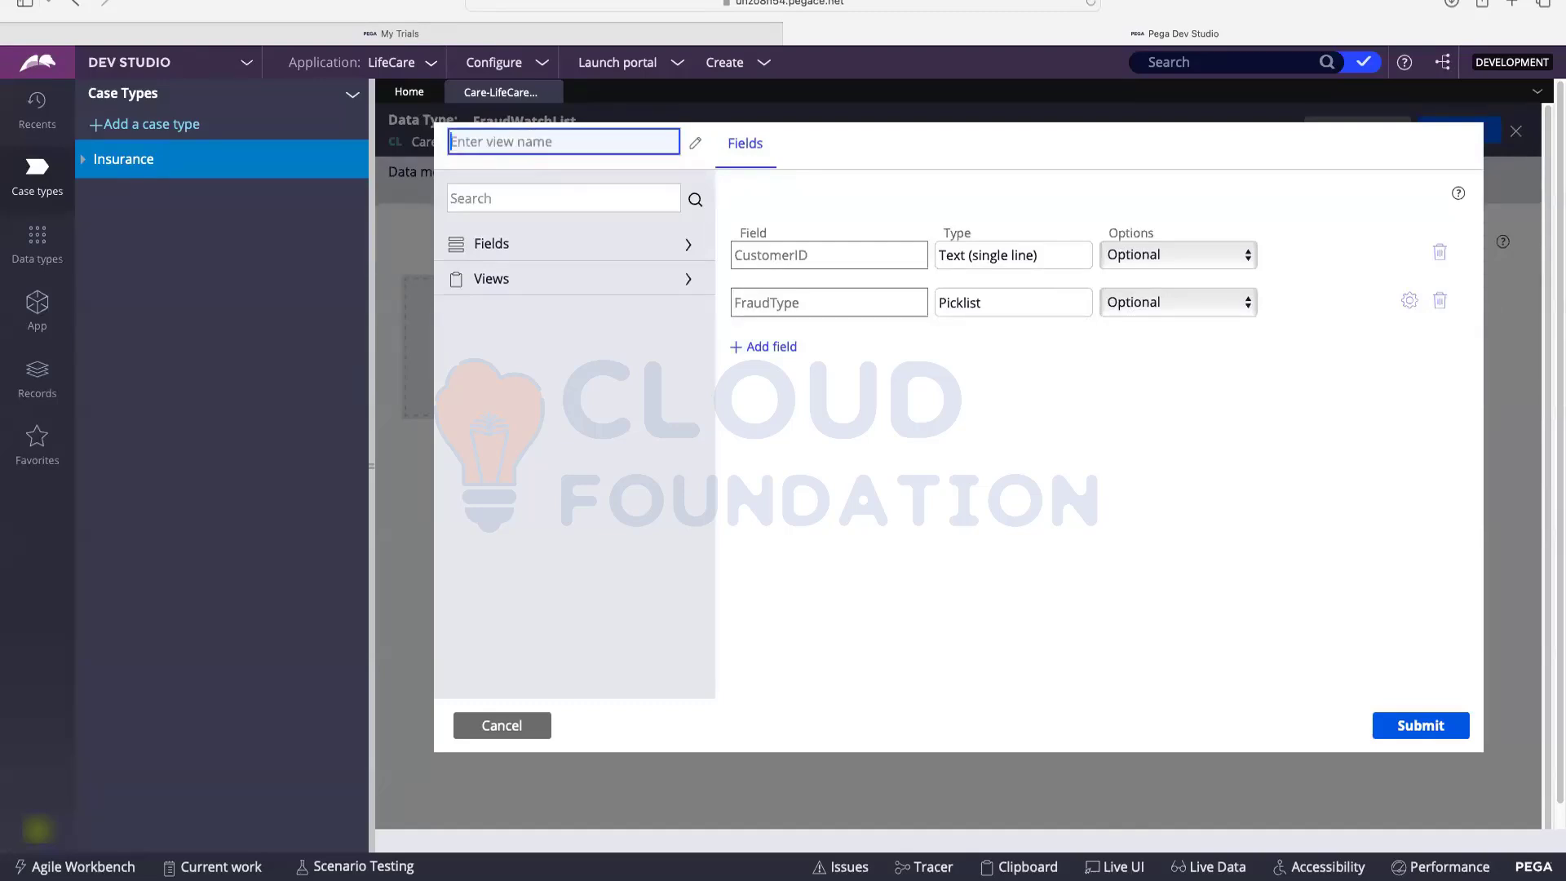
text(FraudLiostView)
click(1448, 724)
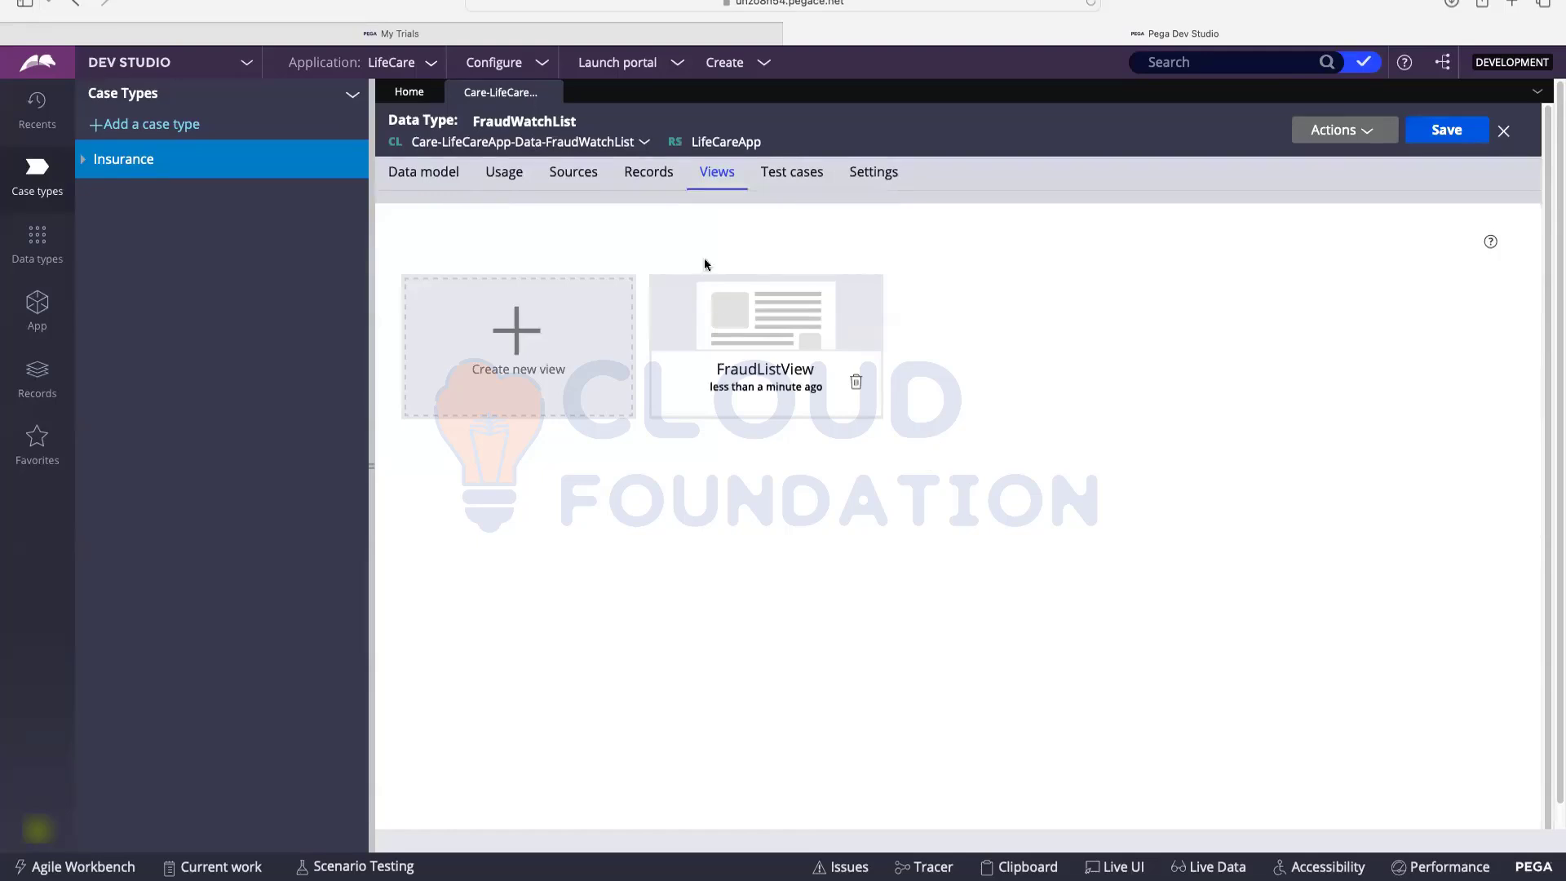
click(1446, 130)
click(449, 175)
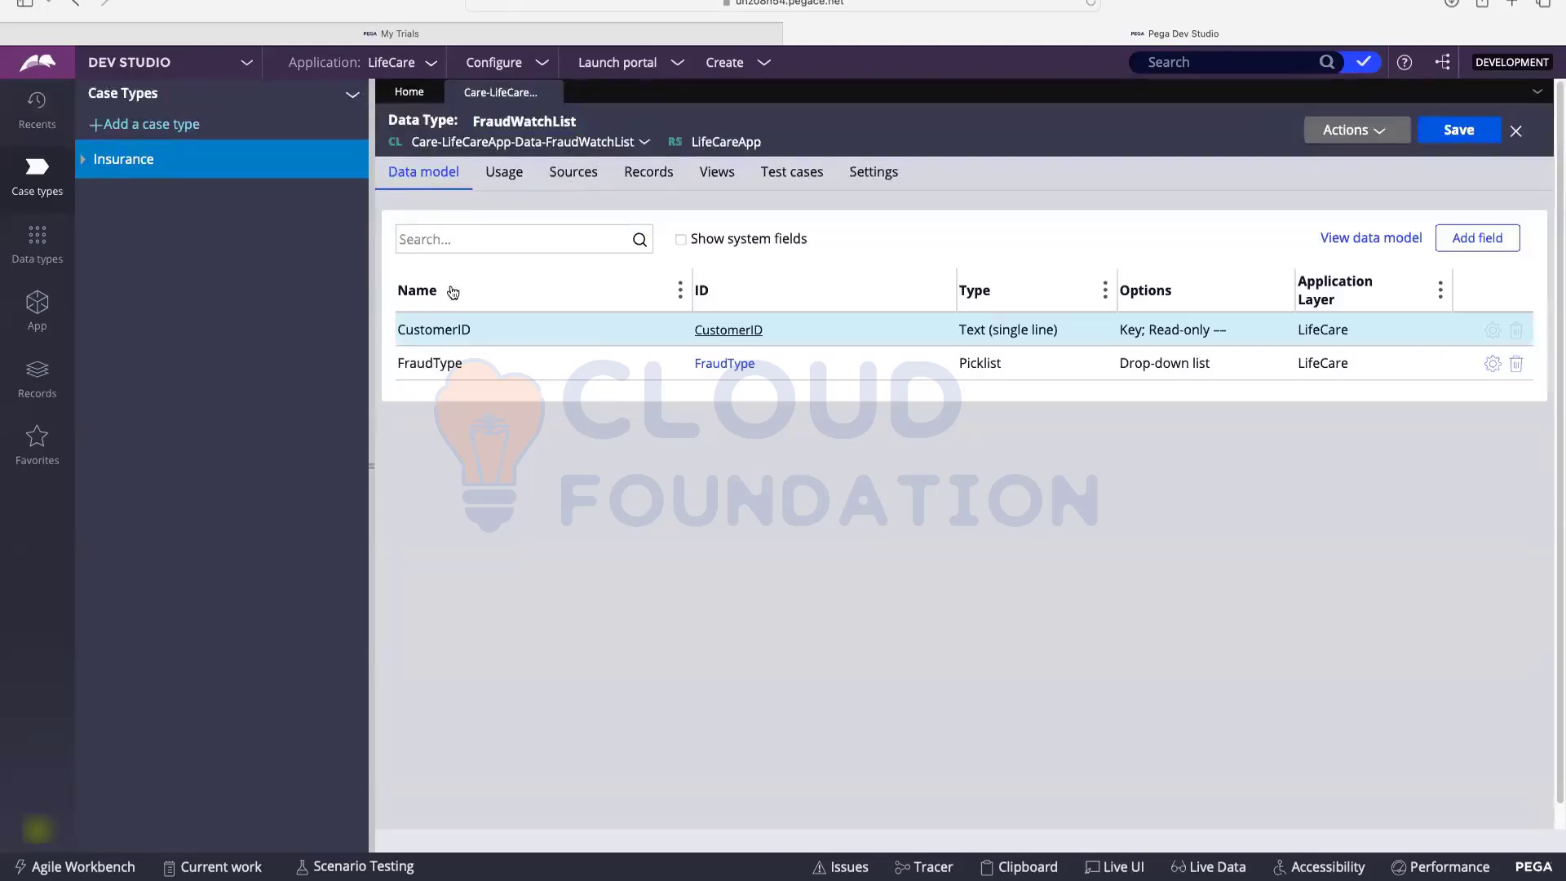
click(581, 181)
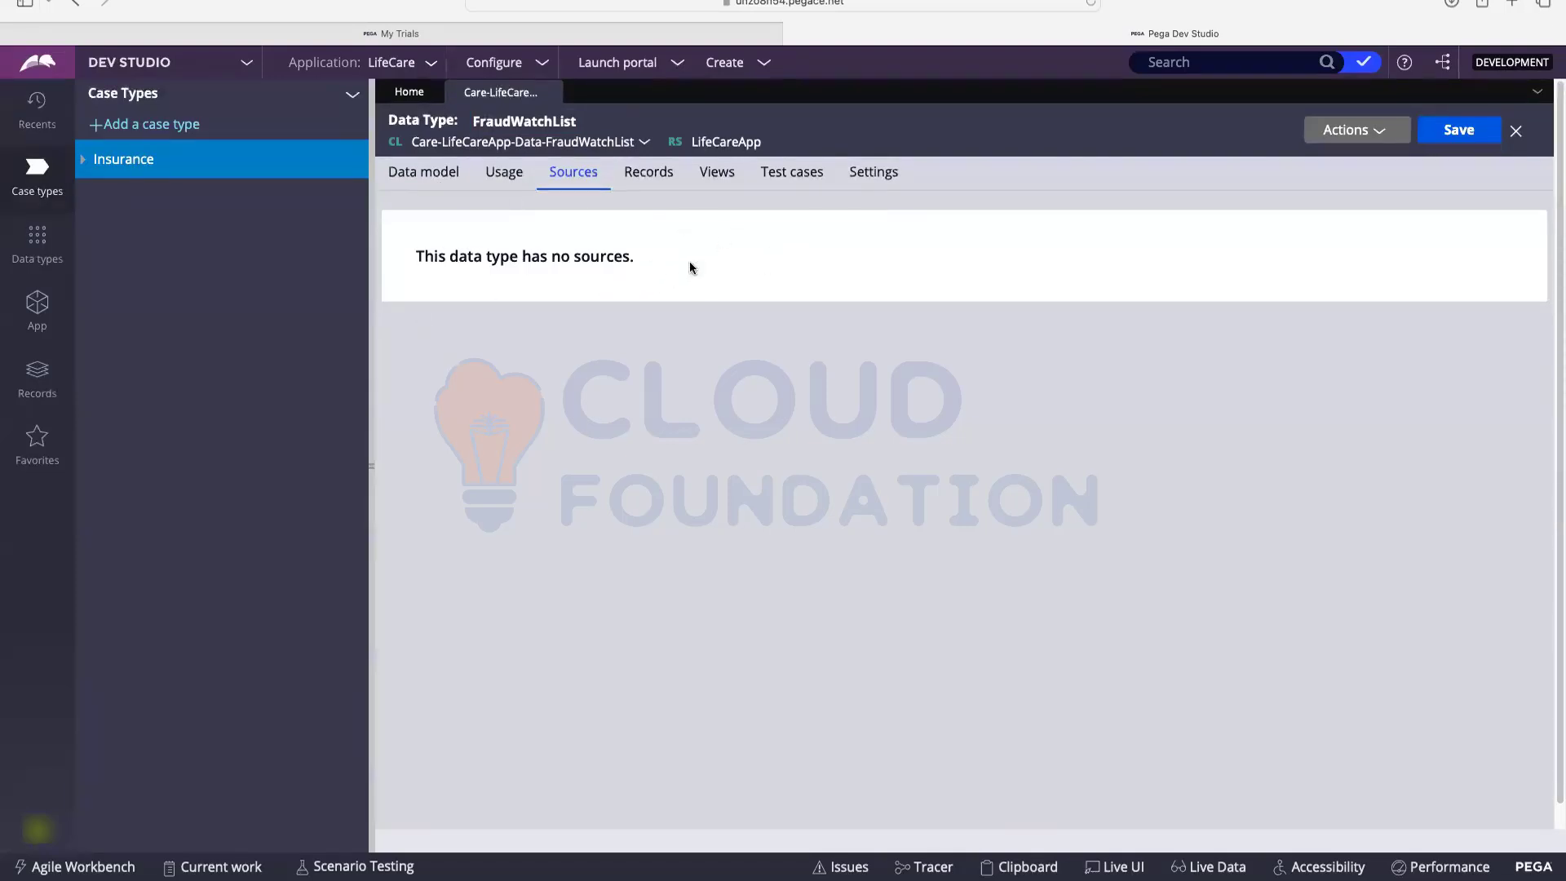
click(641, 171)
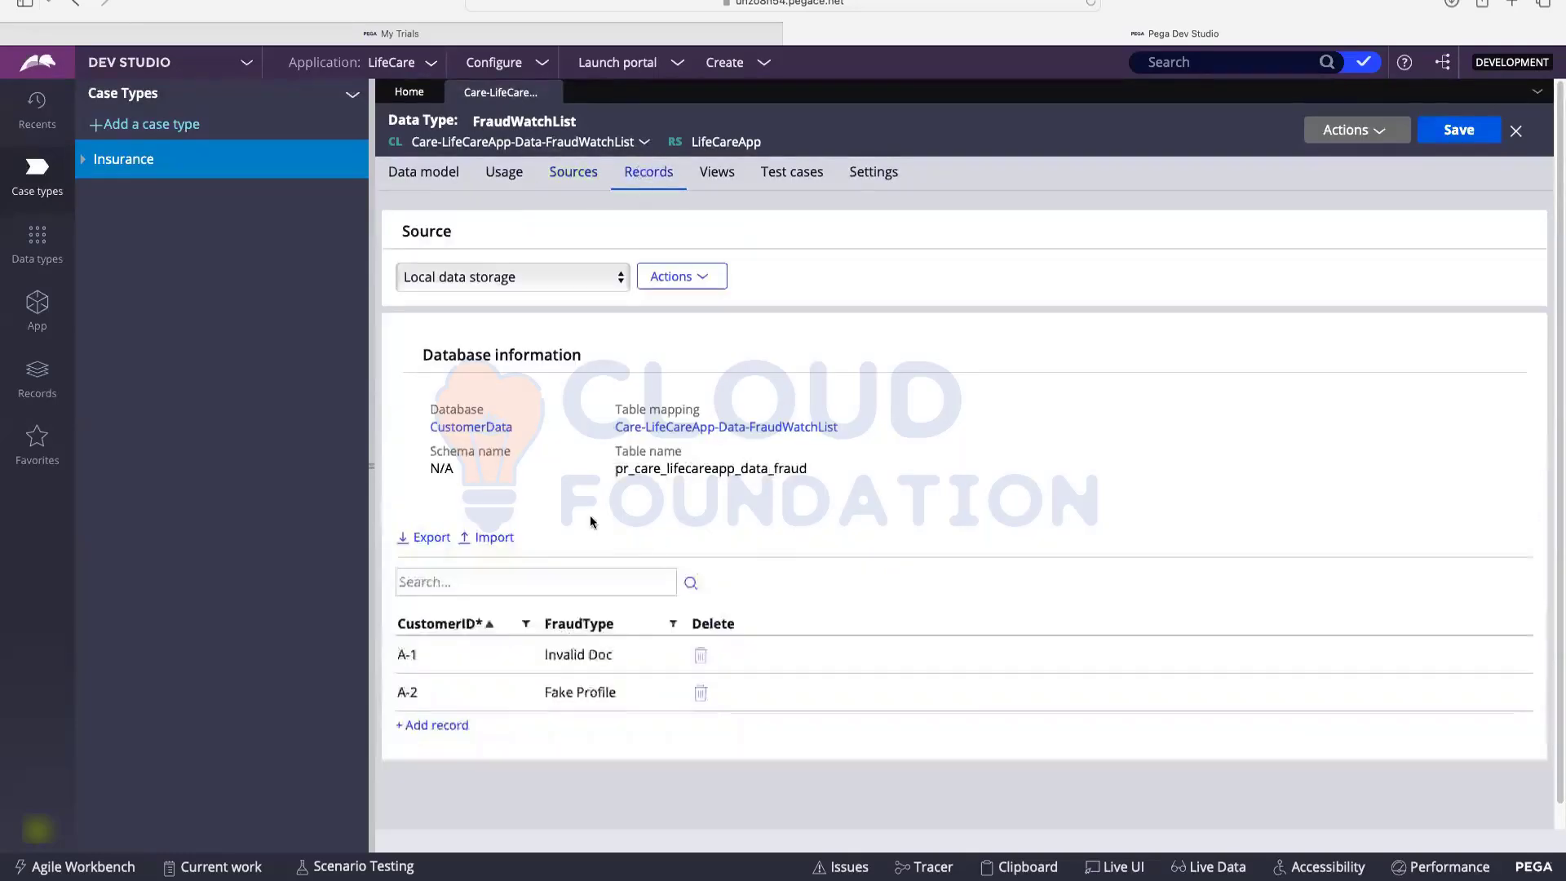
scroll(432, 440, down, 1)
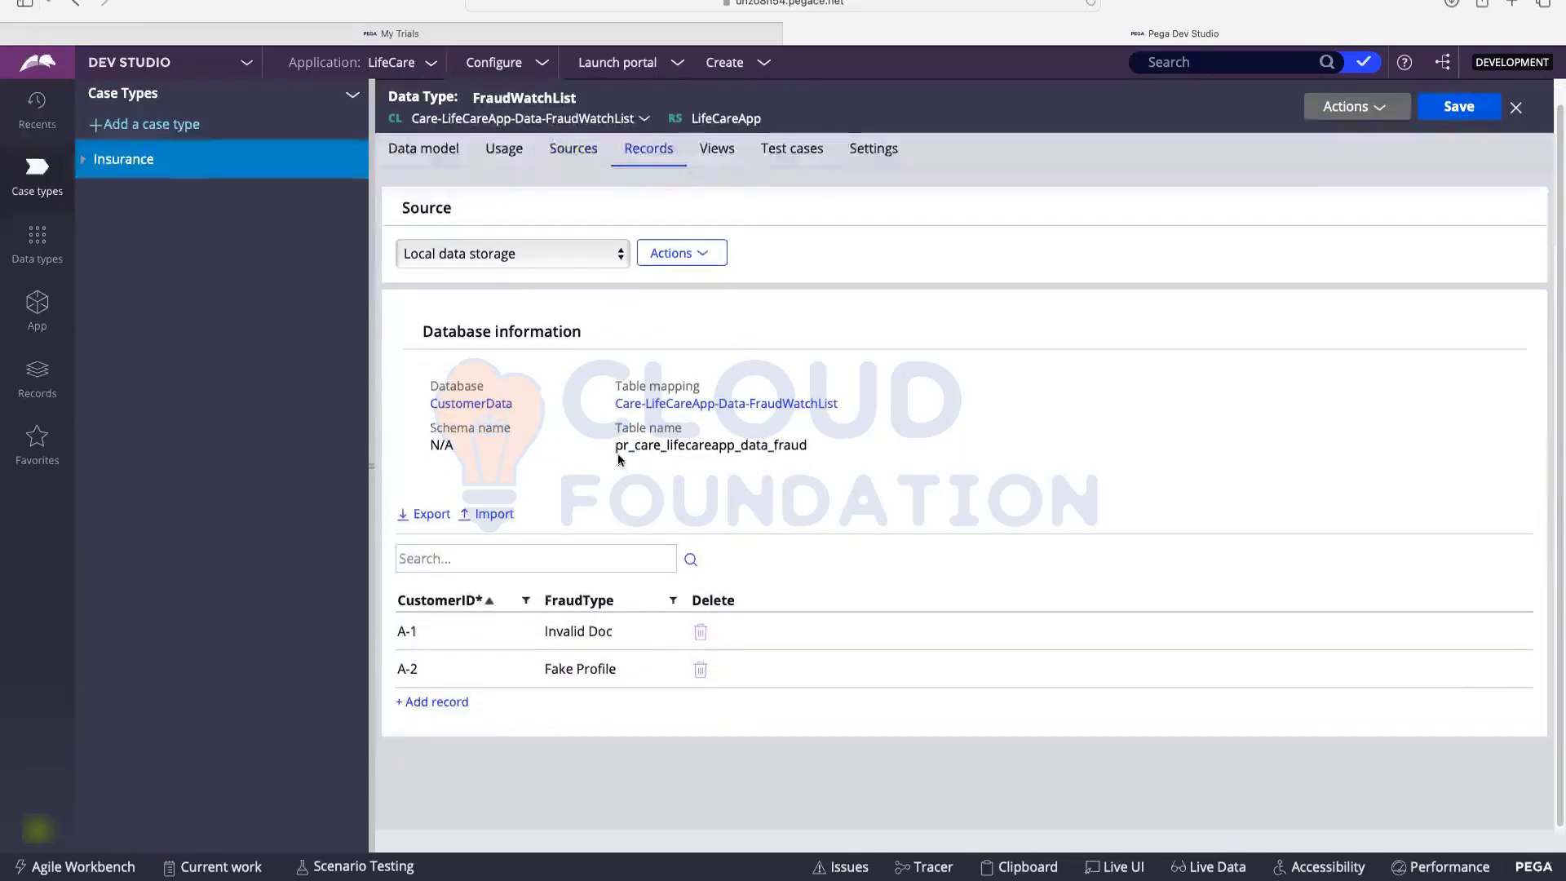
drag(616, 449, 631, 410)
click(842, 431)
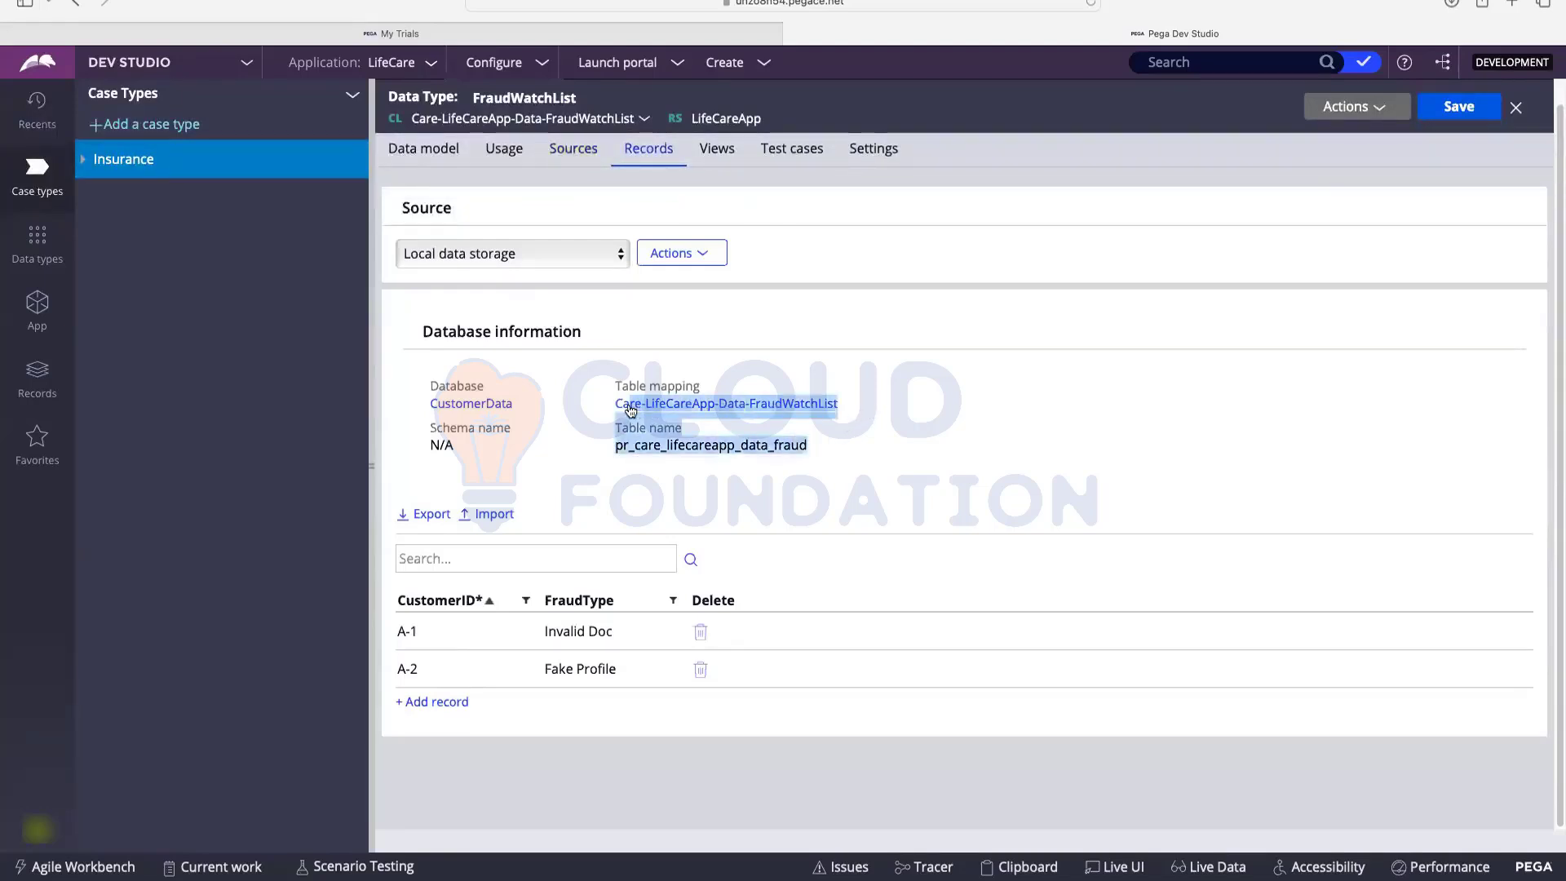
click(591, 407)
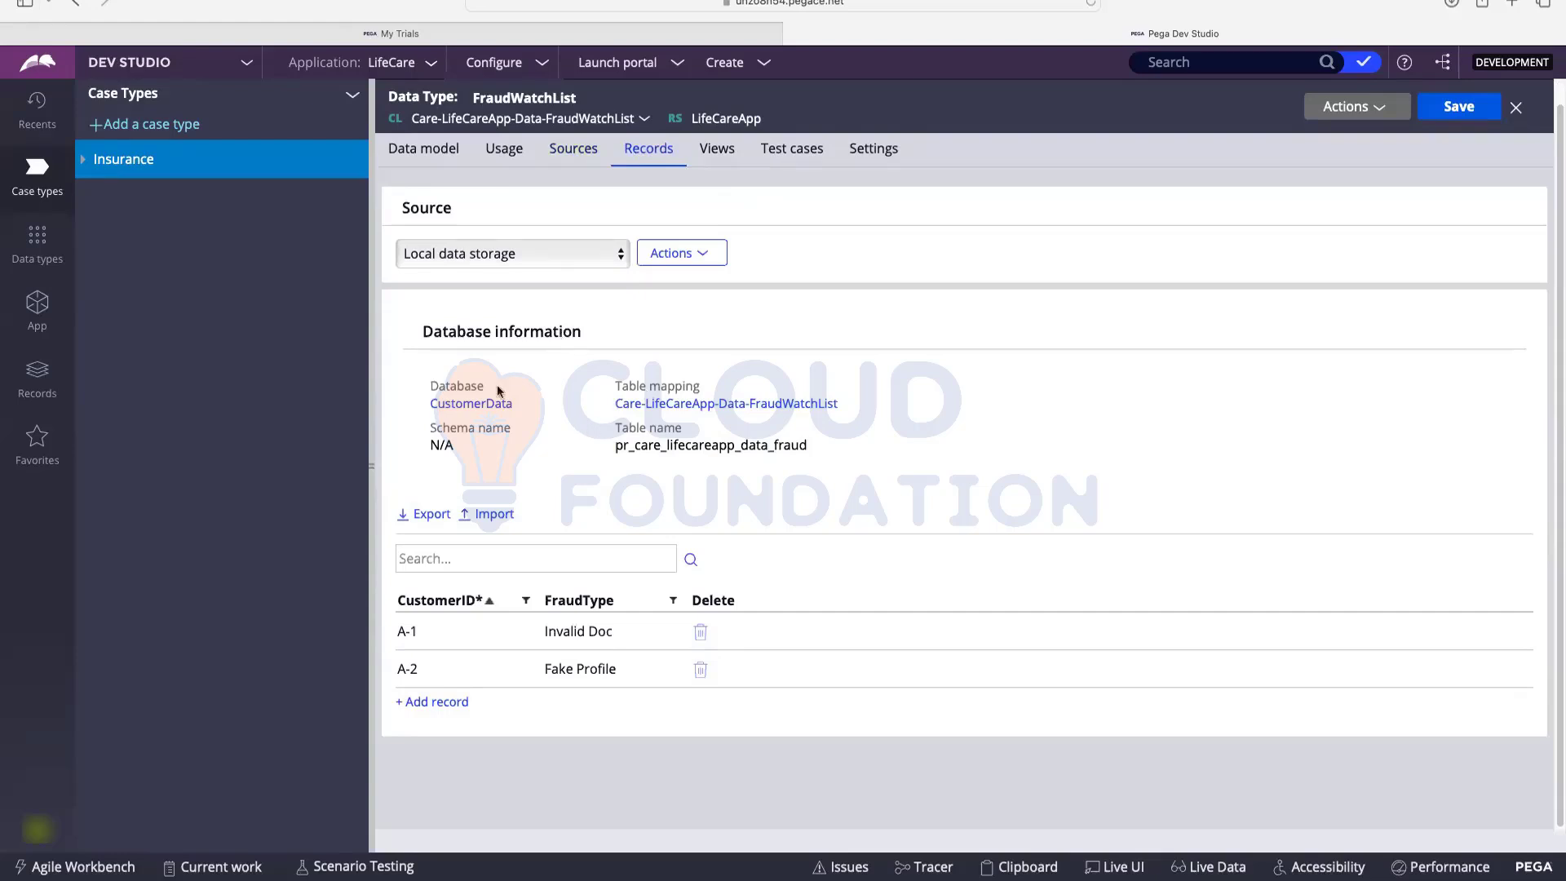
click(717, 151)
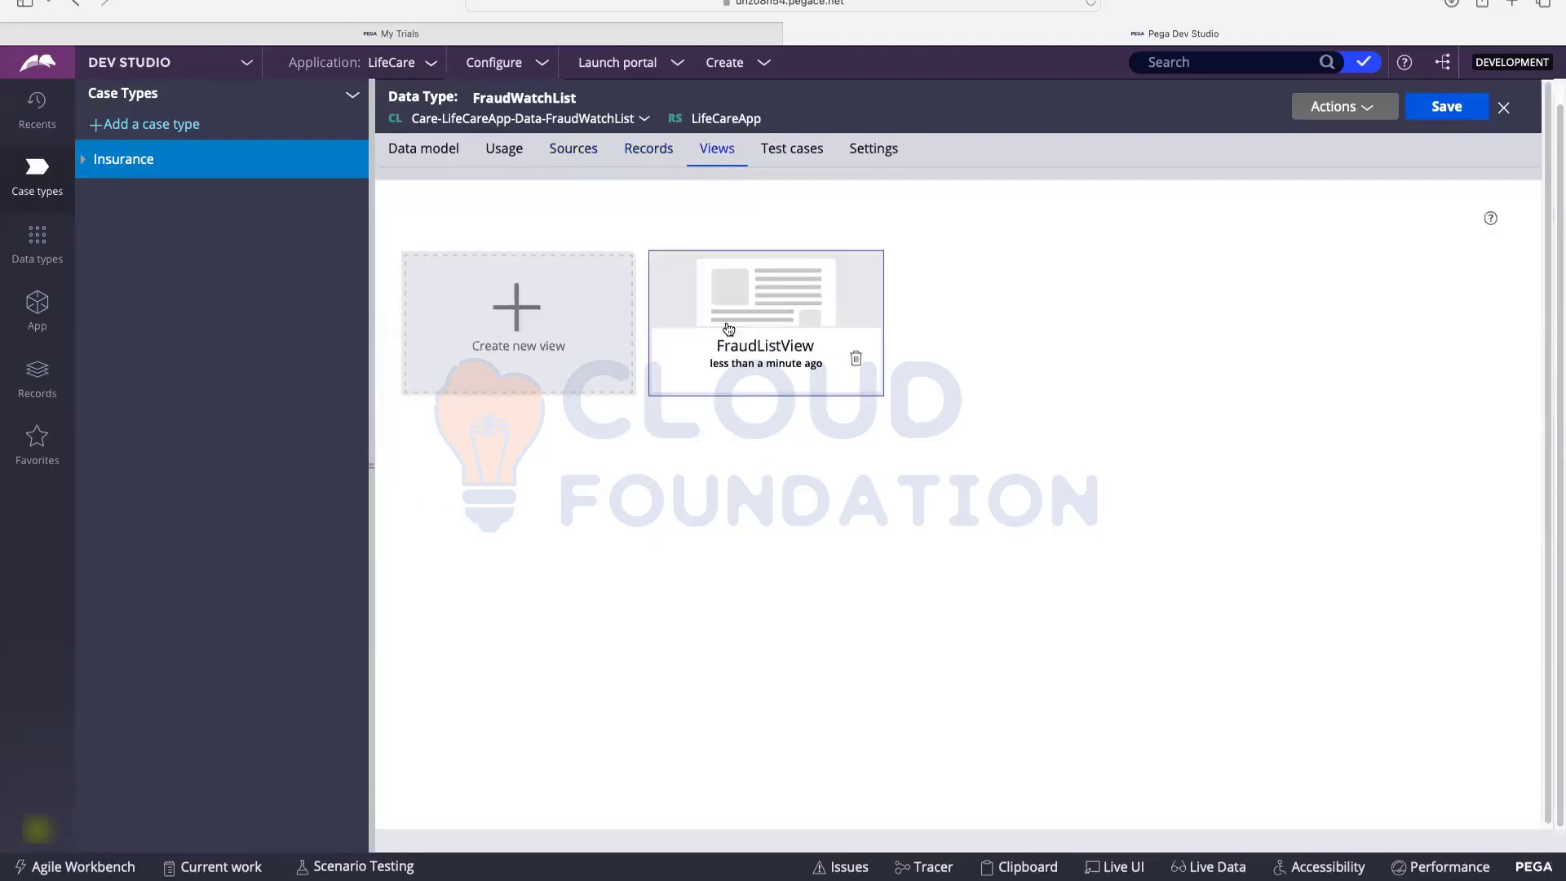
Open the Care-LifeCareApp-Data-FraudWatchList class rule through Show in App Explorer.
click(547, 121)
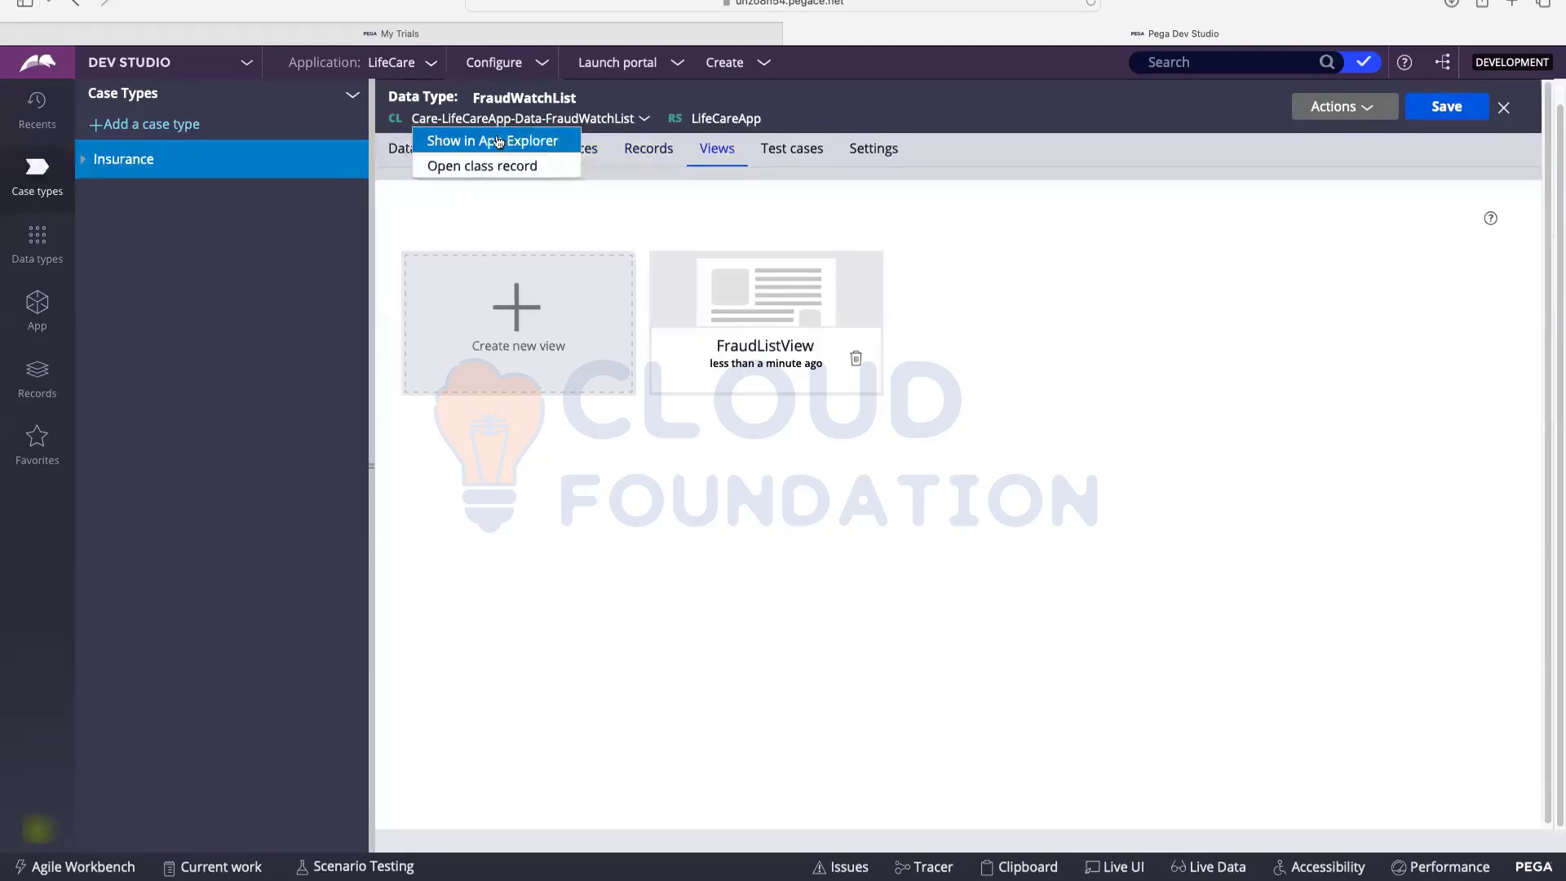
click(499, 142)
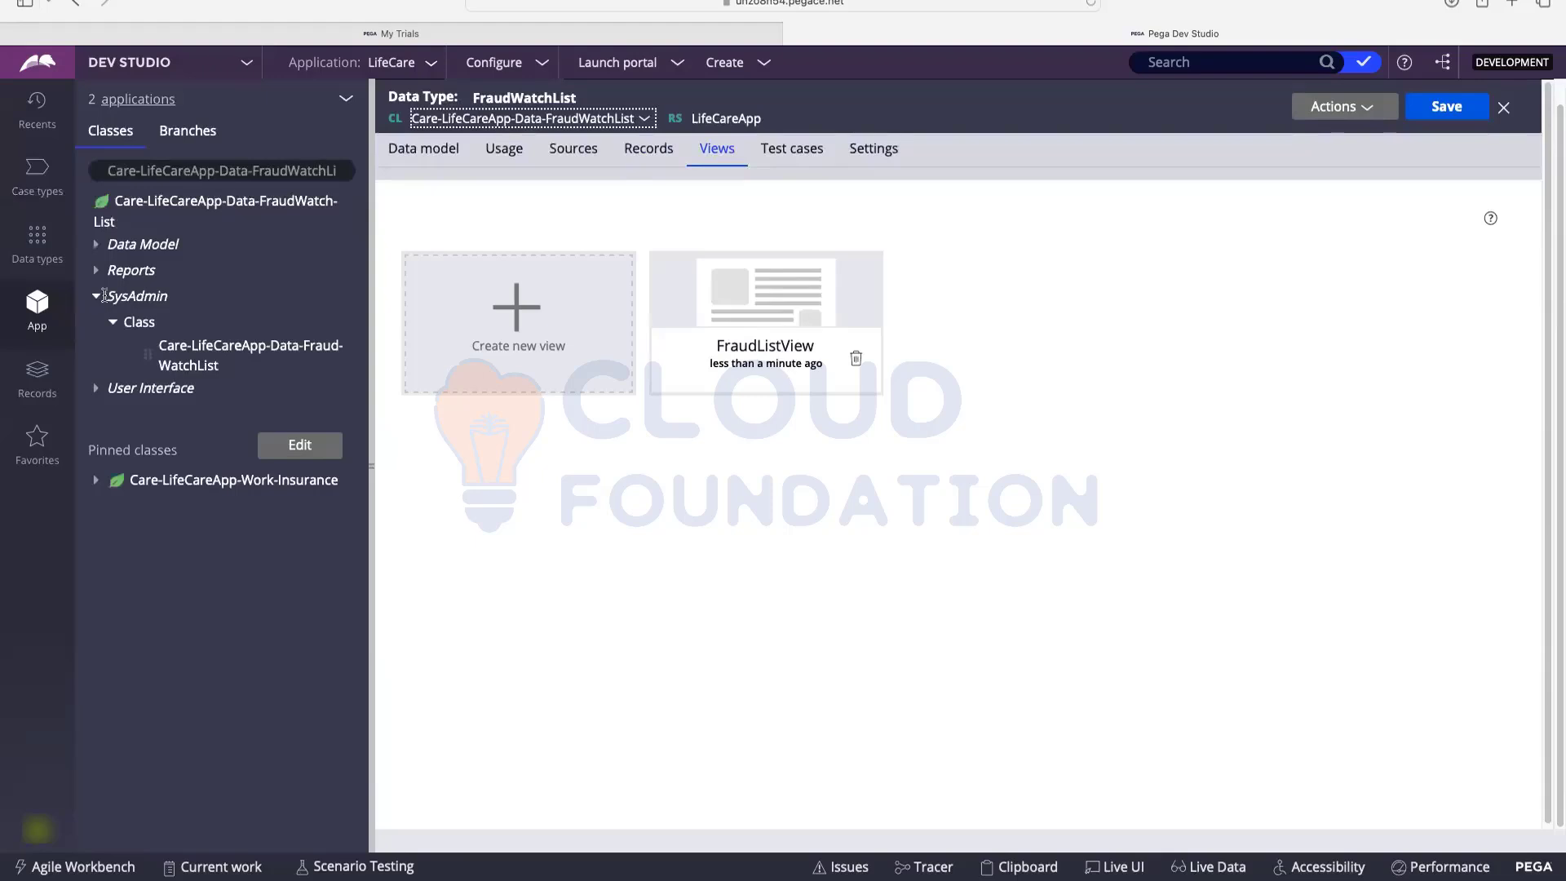
click(193, 360)
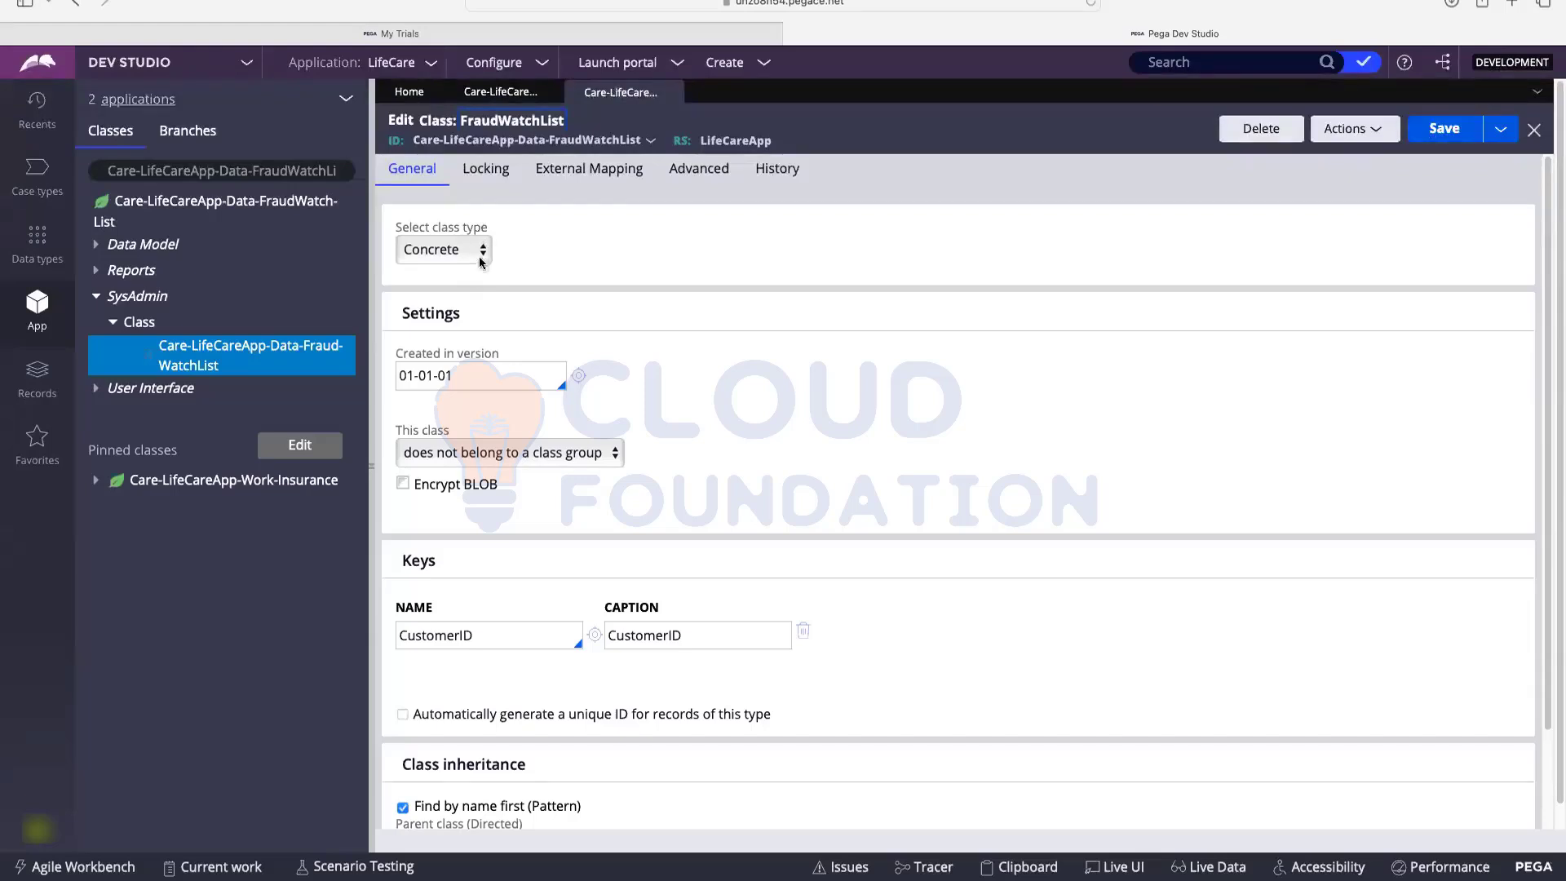
scroll(467, 188, down, 2)
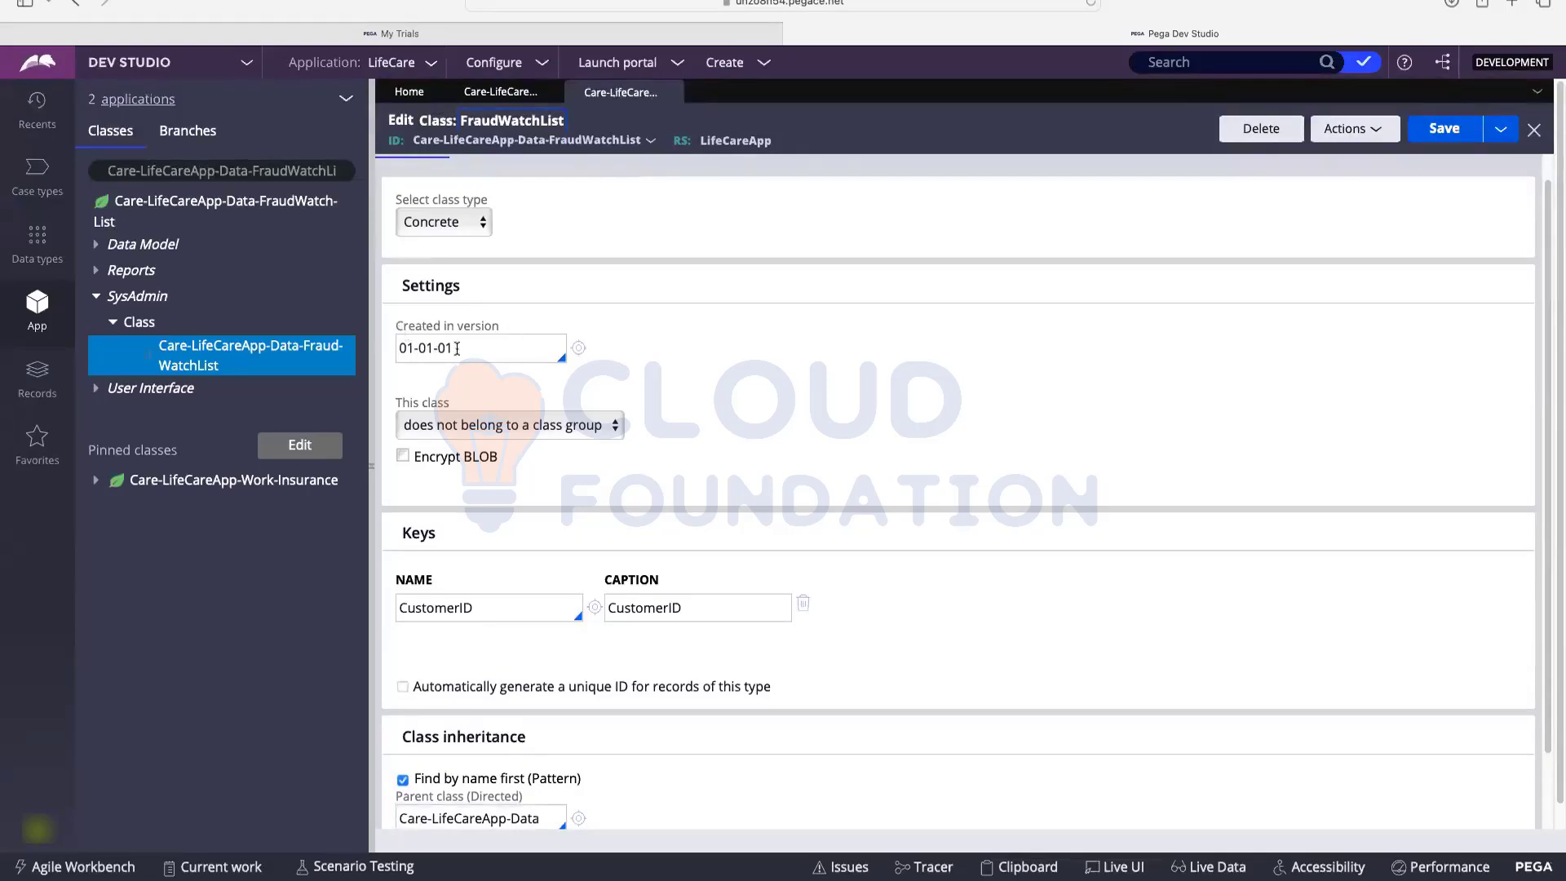
scroll(512, 345, down, 1)
click(521, 405)
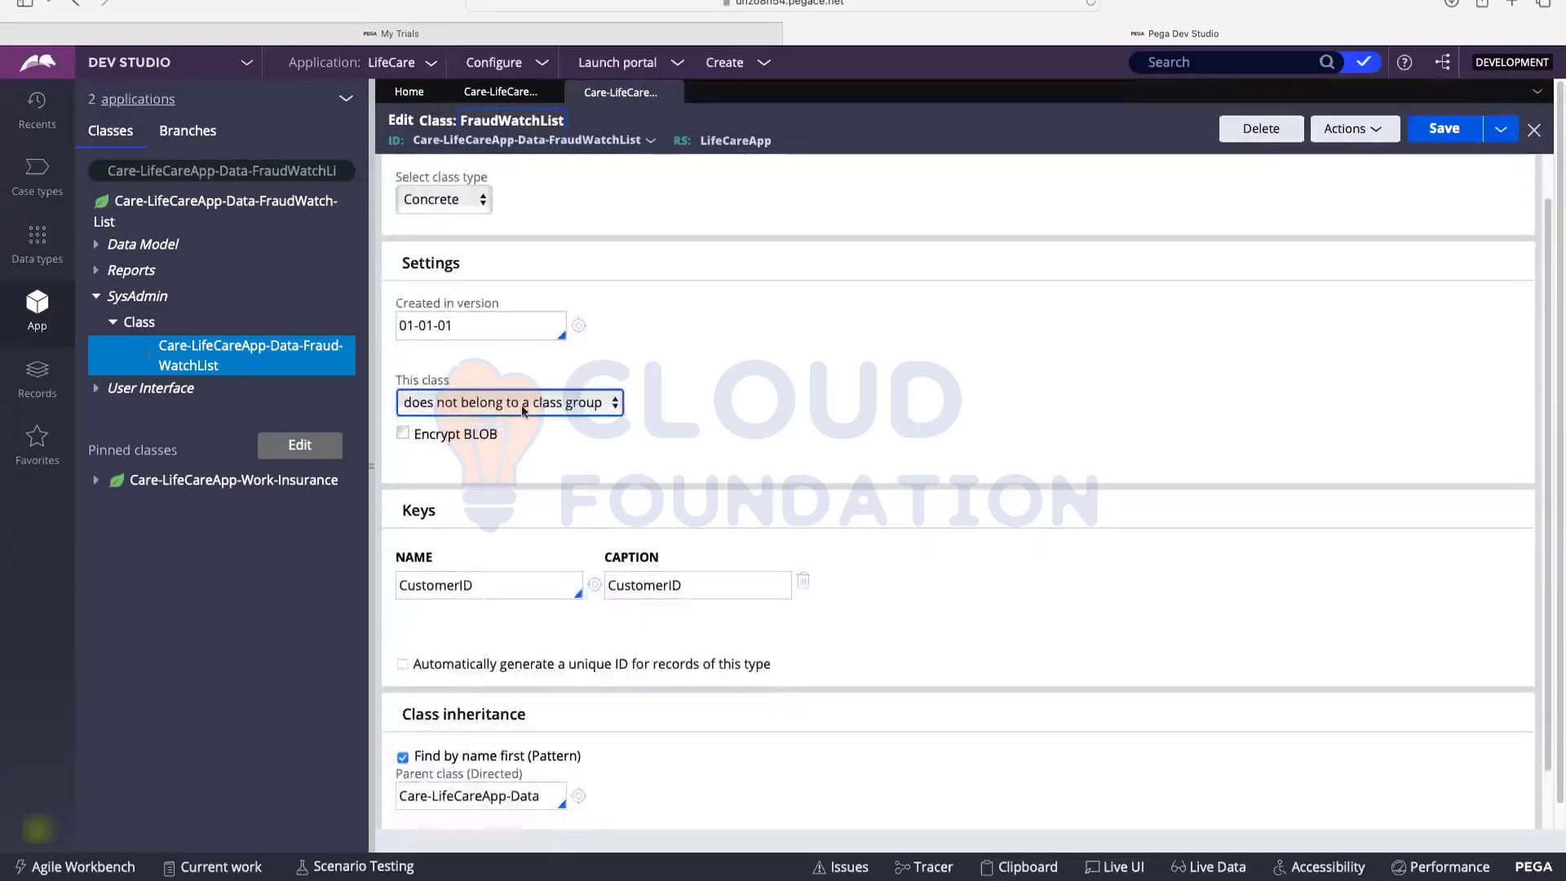
click(616, 347)
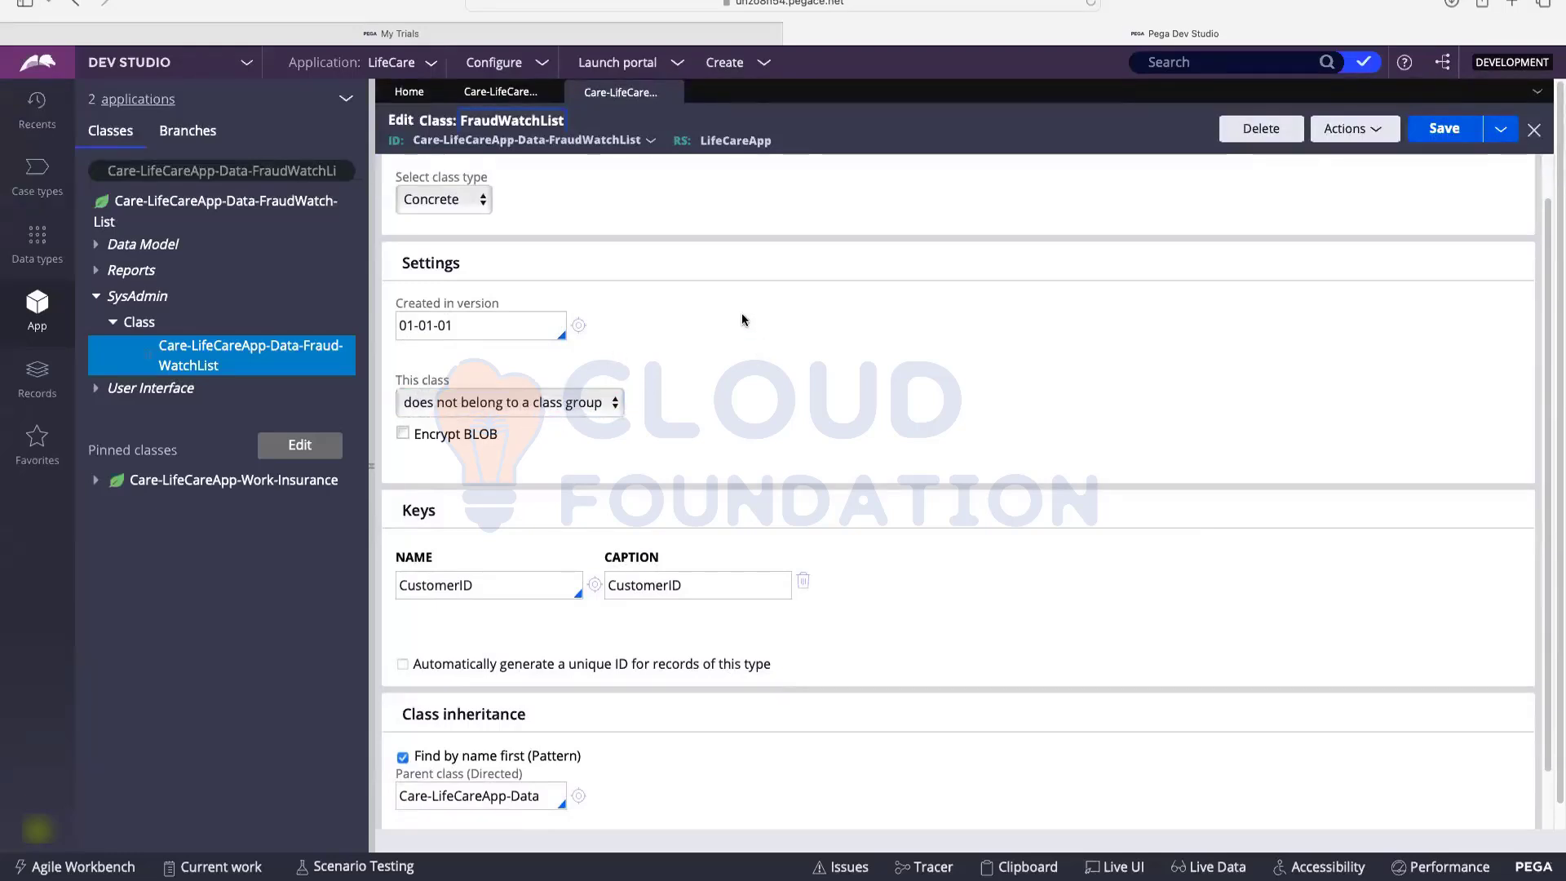
scroll(743, 315, up, 1)
scroll(743, 404, down, 3)
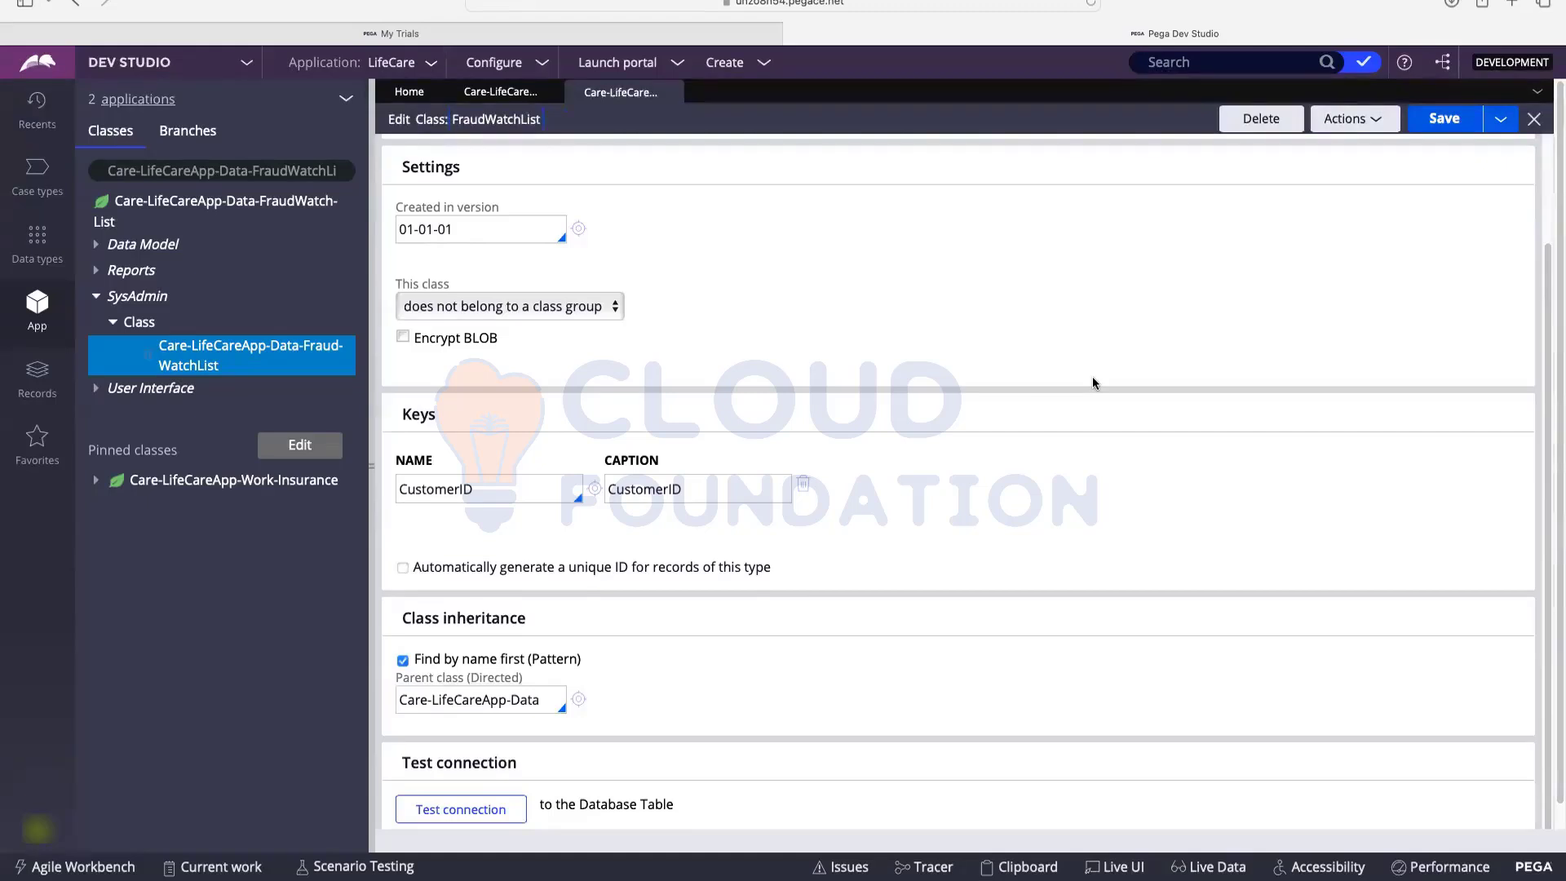
scroll(442, 410, down, 1)
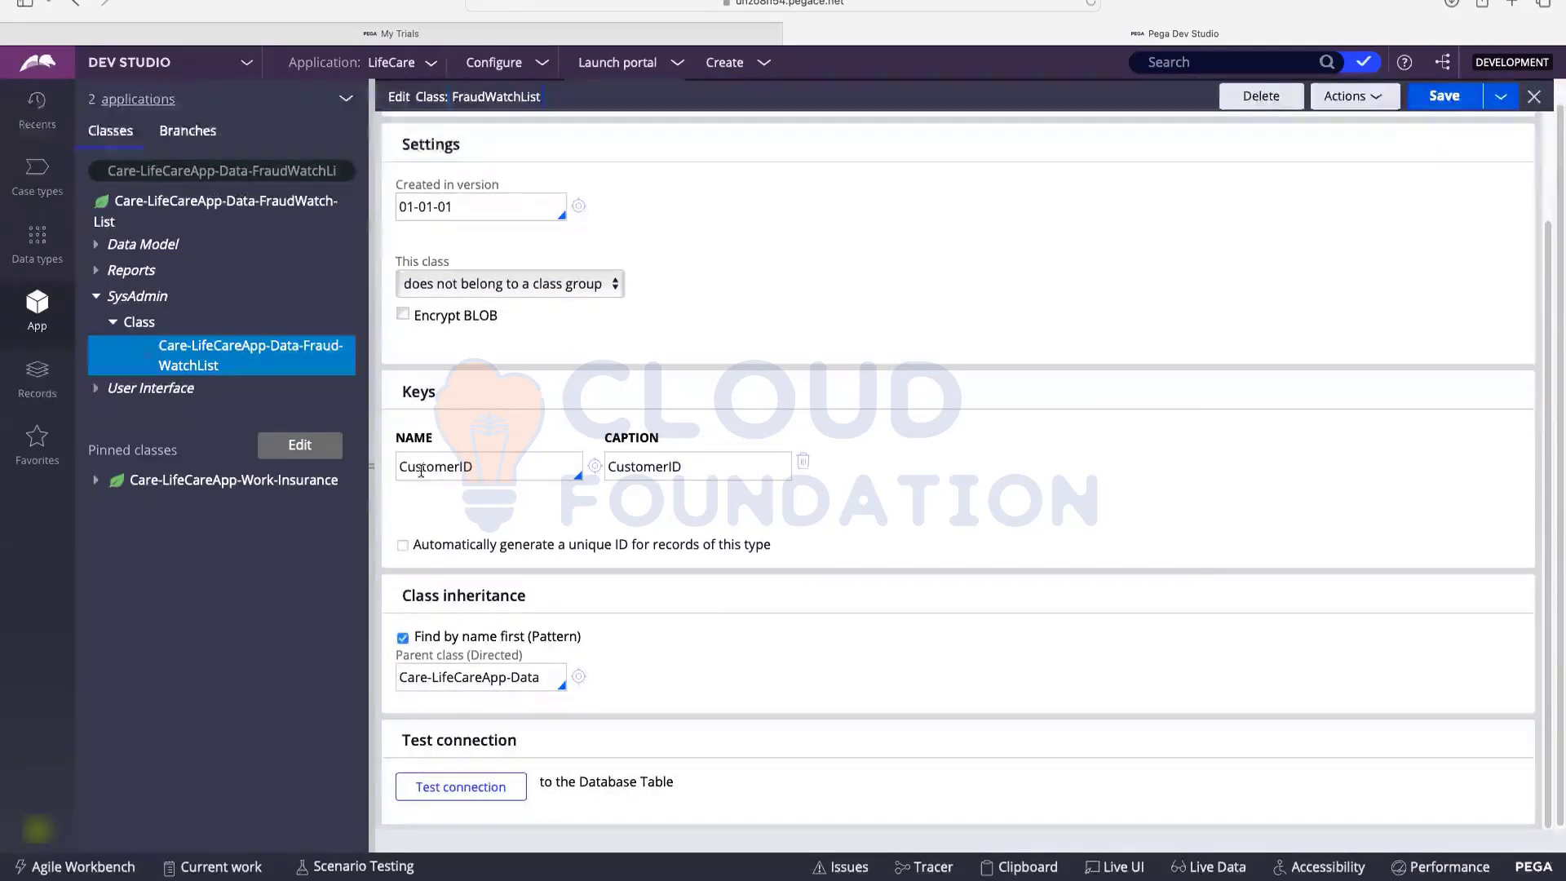
drag(401, 467, 471, 465)
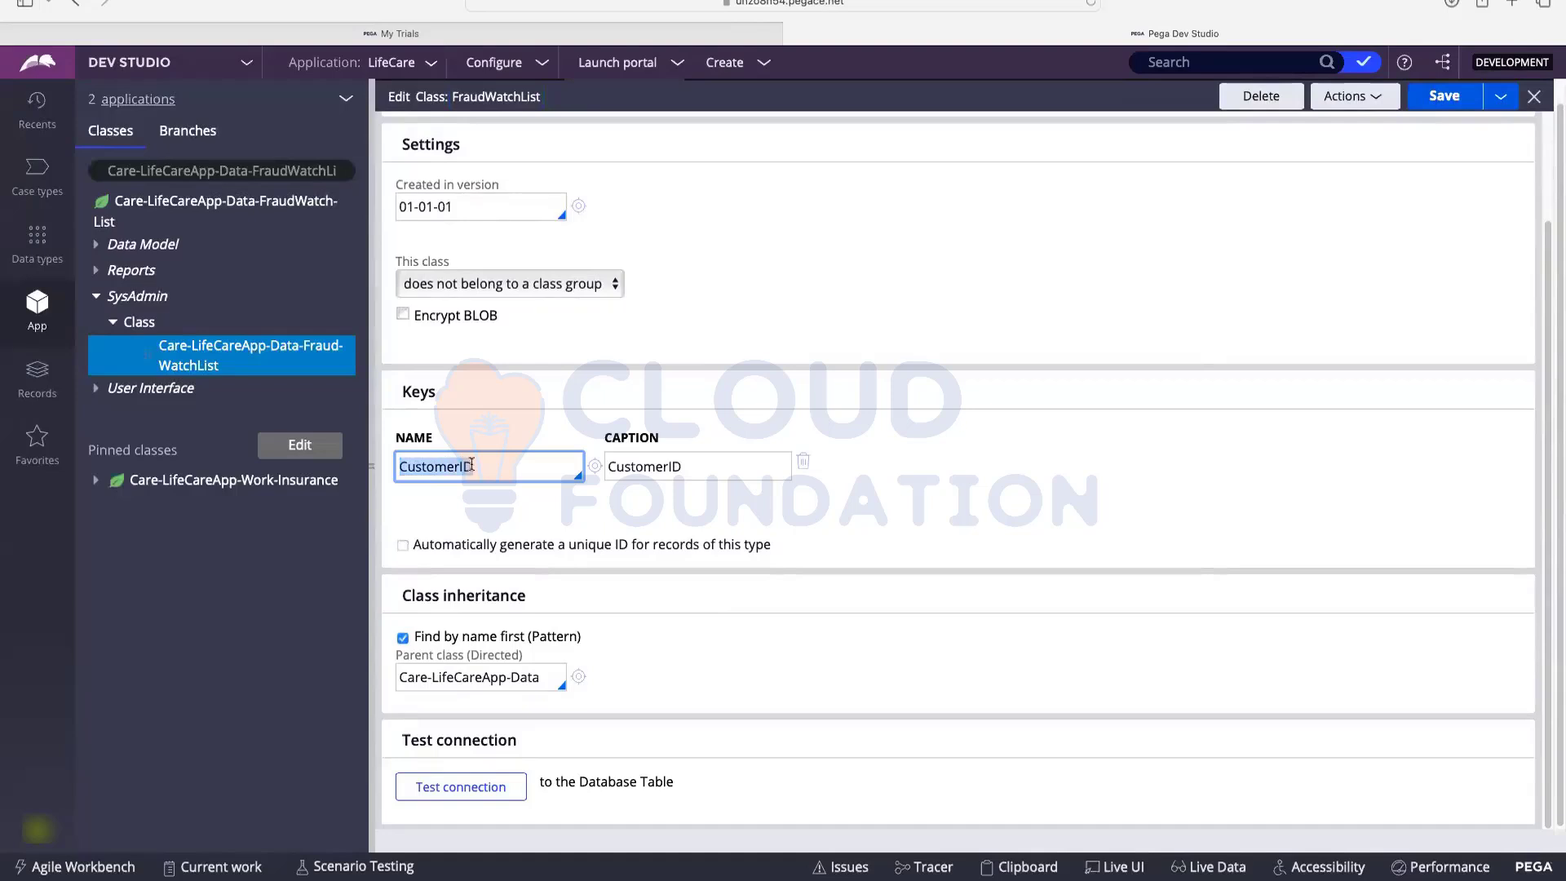
click(627, 364)
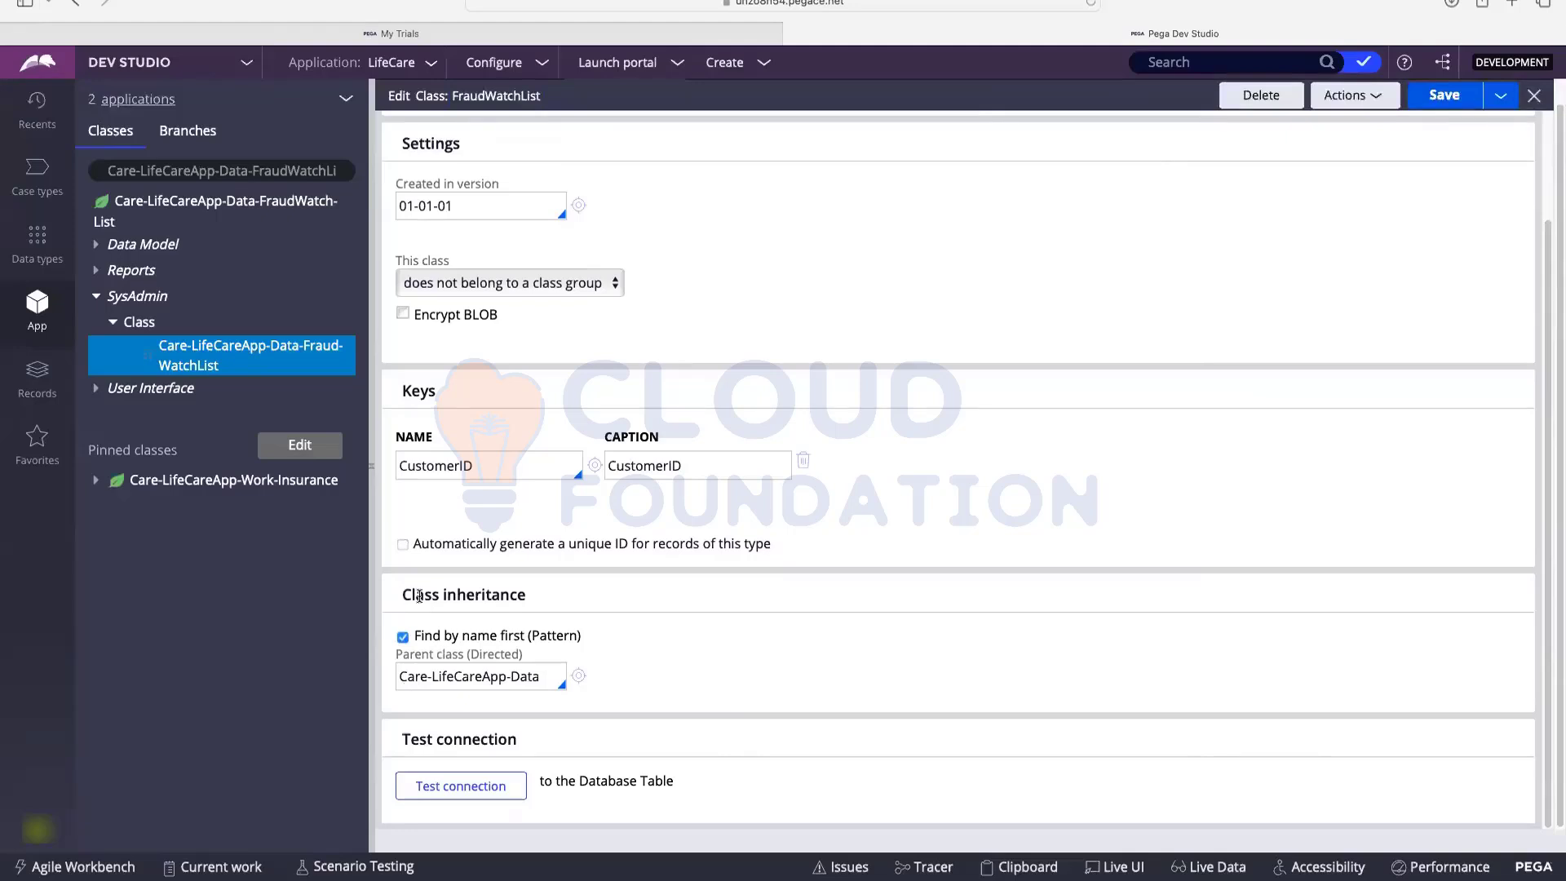
drag(418, 596, 528, 596)
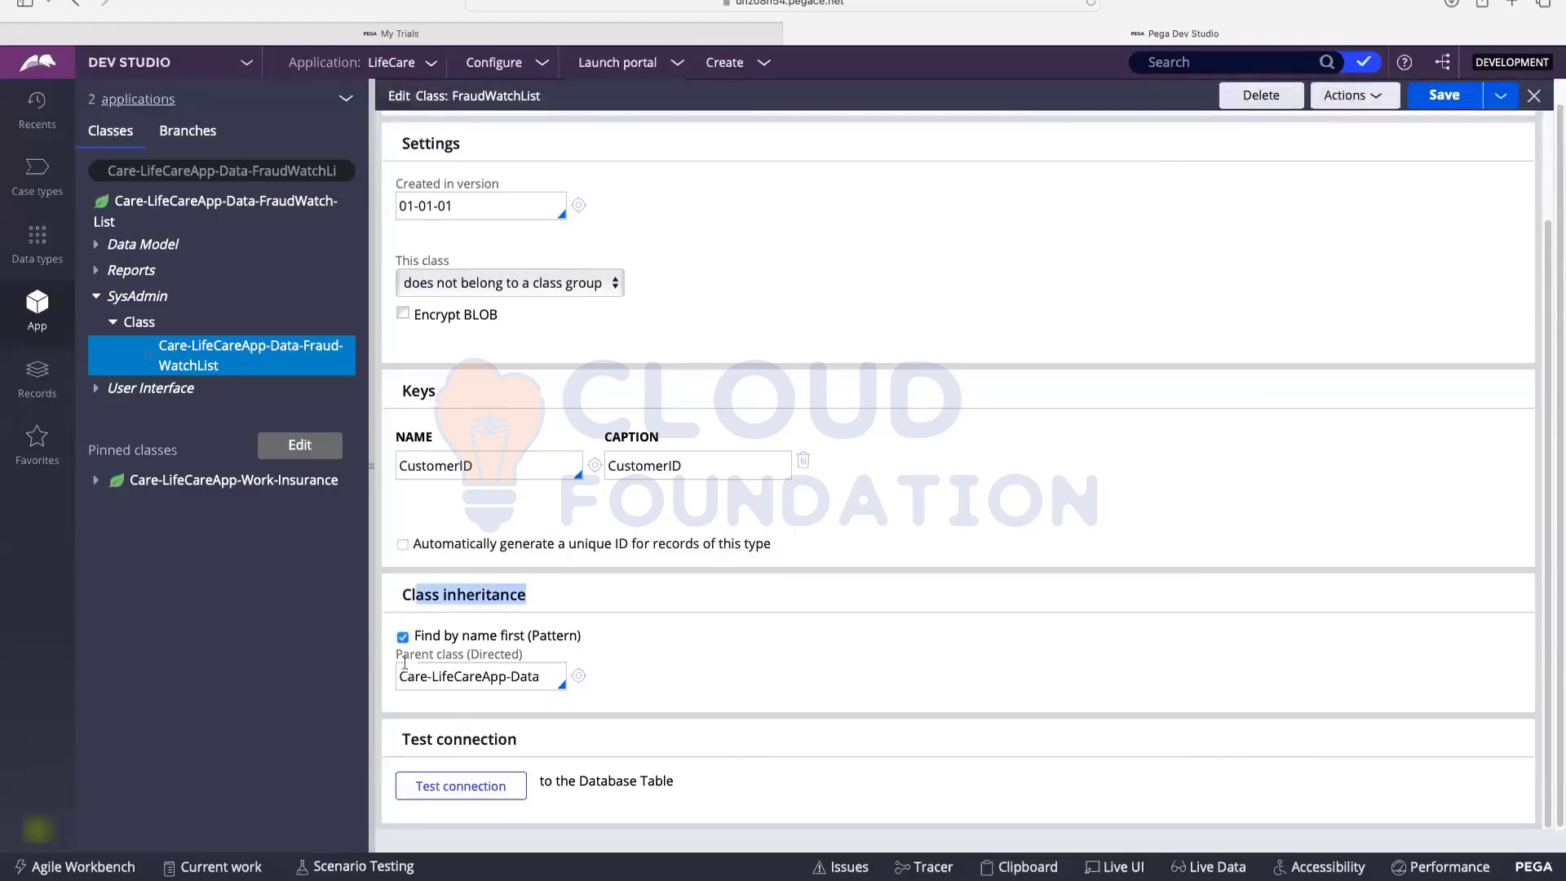
drag(399, 675, 560, 665)
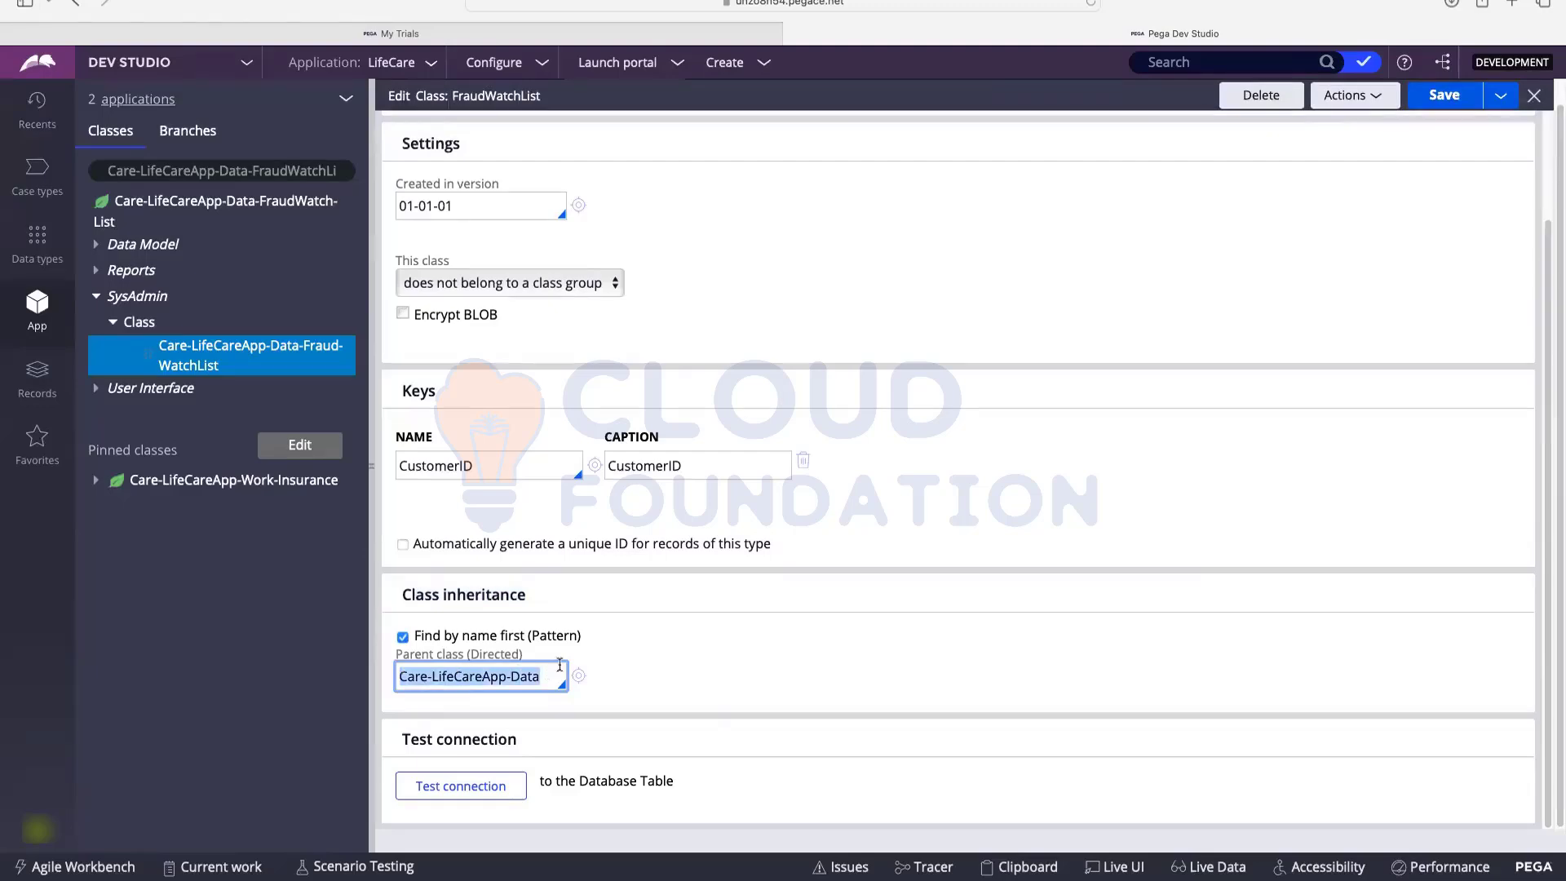
scroll(560, 665, up, 5)
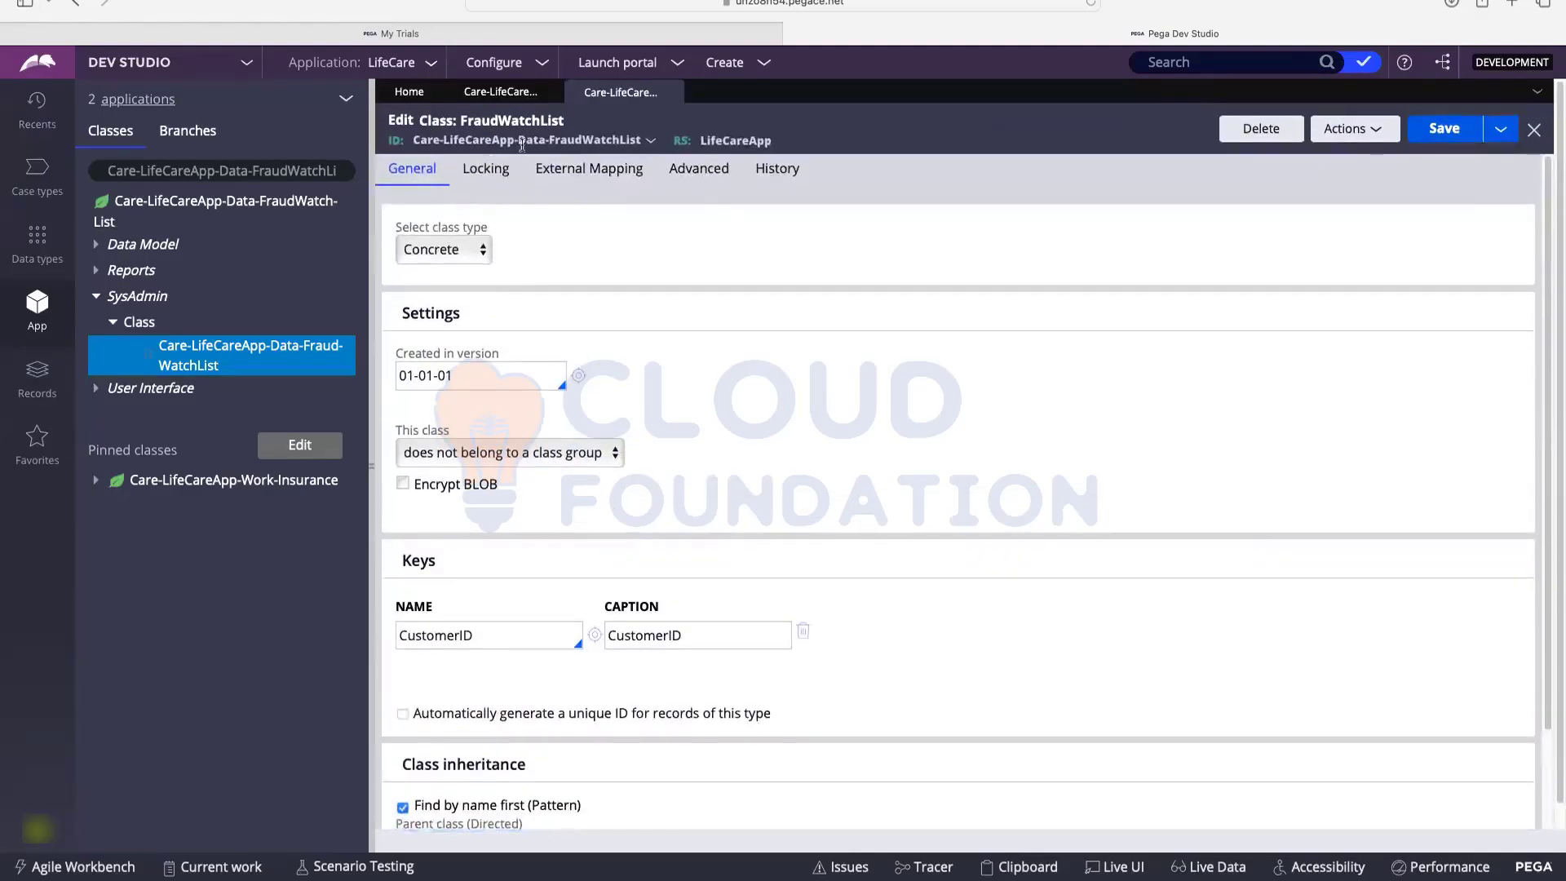
scroll(533, 143, down, 4)
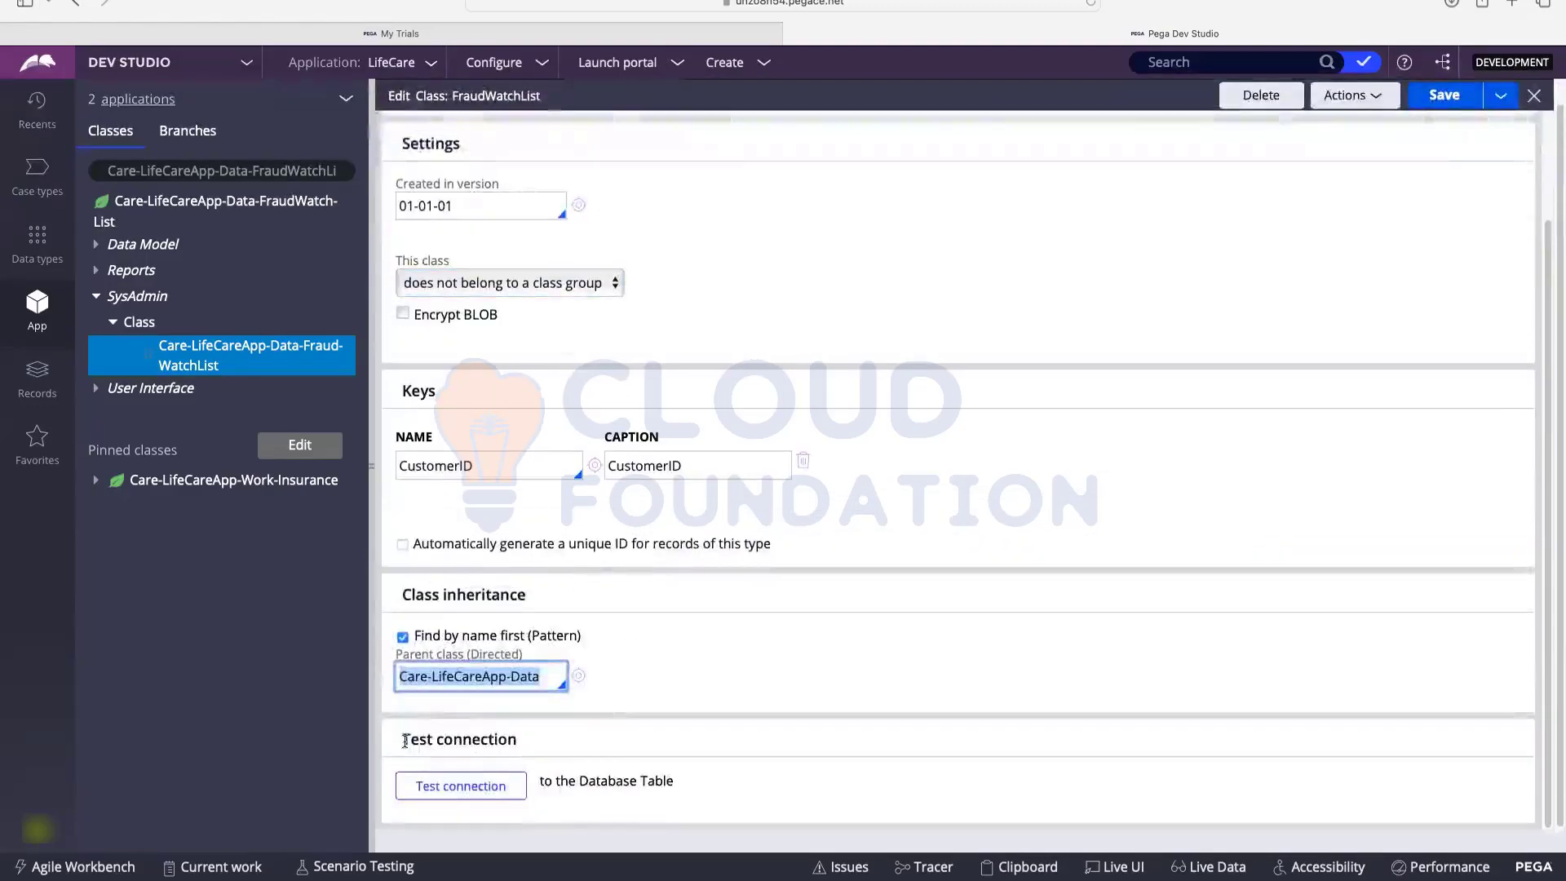
drag(405, 743, 522, 743)
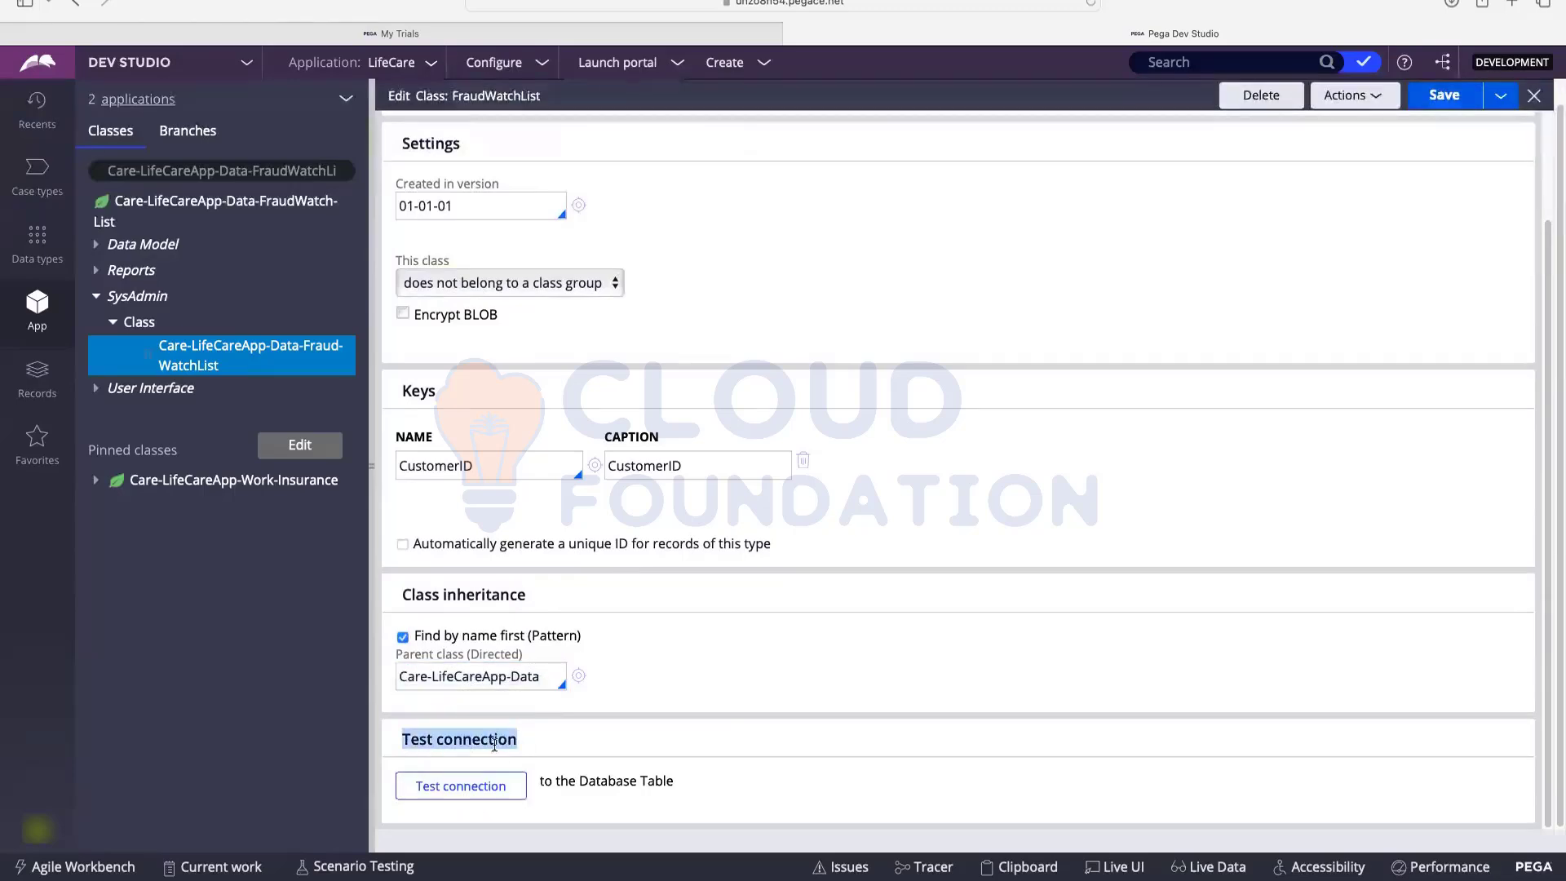
click(524, 747)
scroll(576, 301, up, 4)
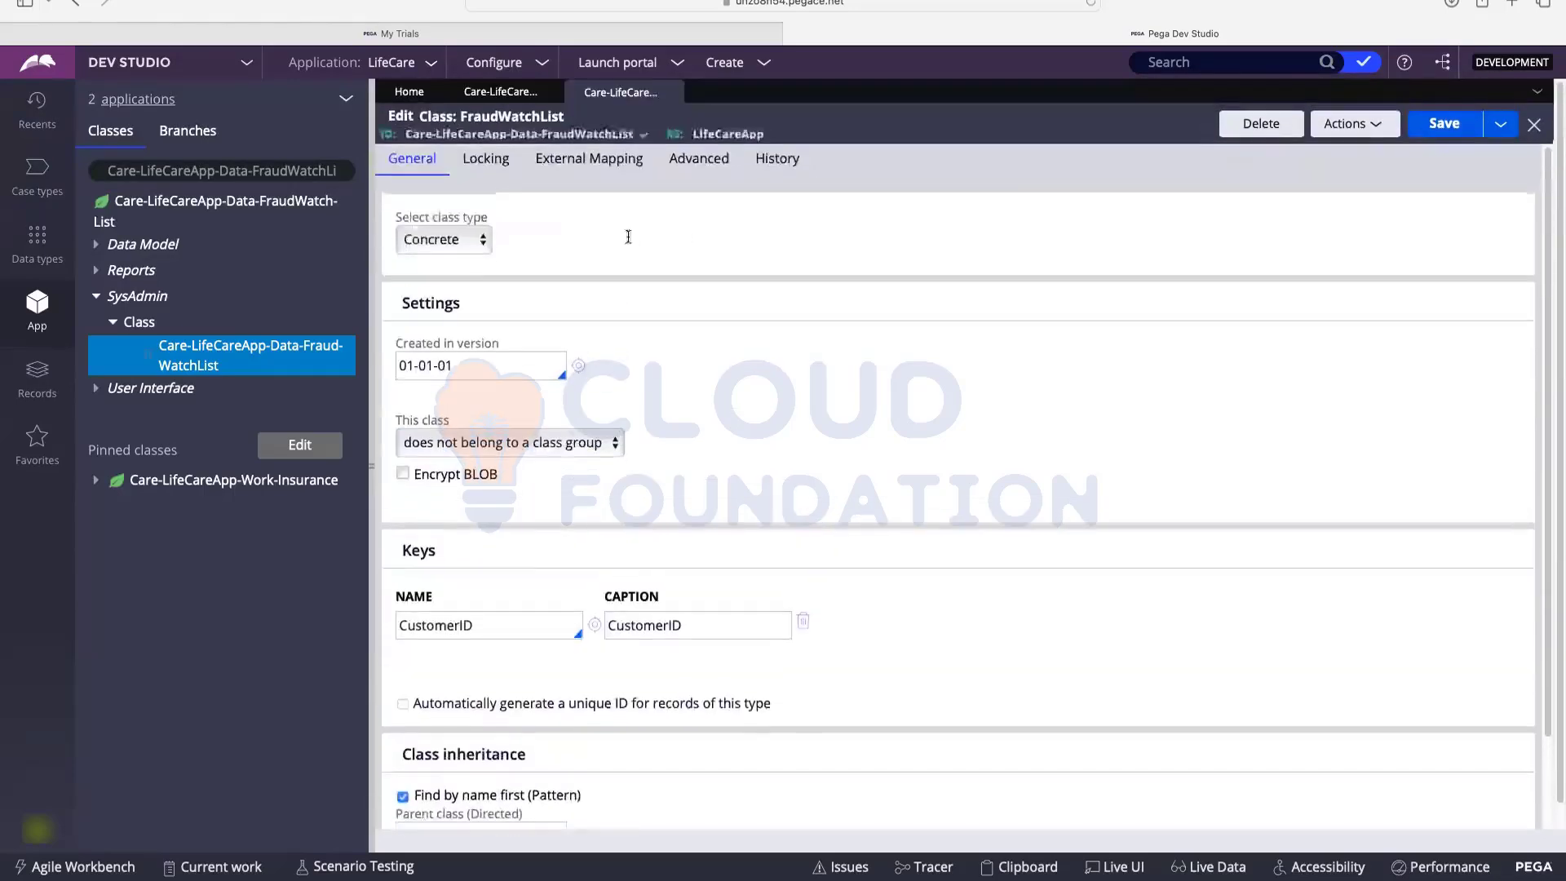
scroll(461, 242, down, 4)
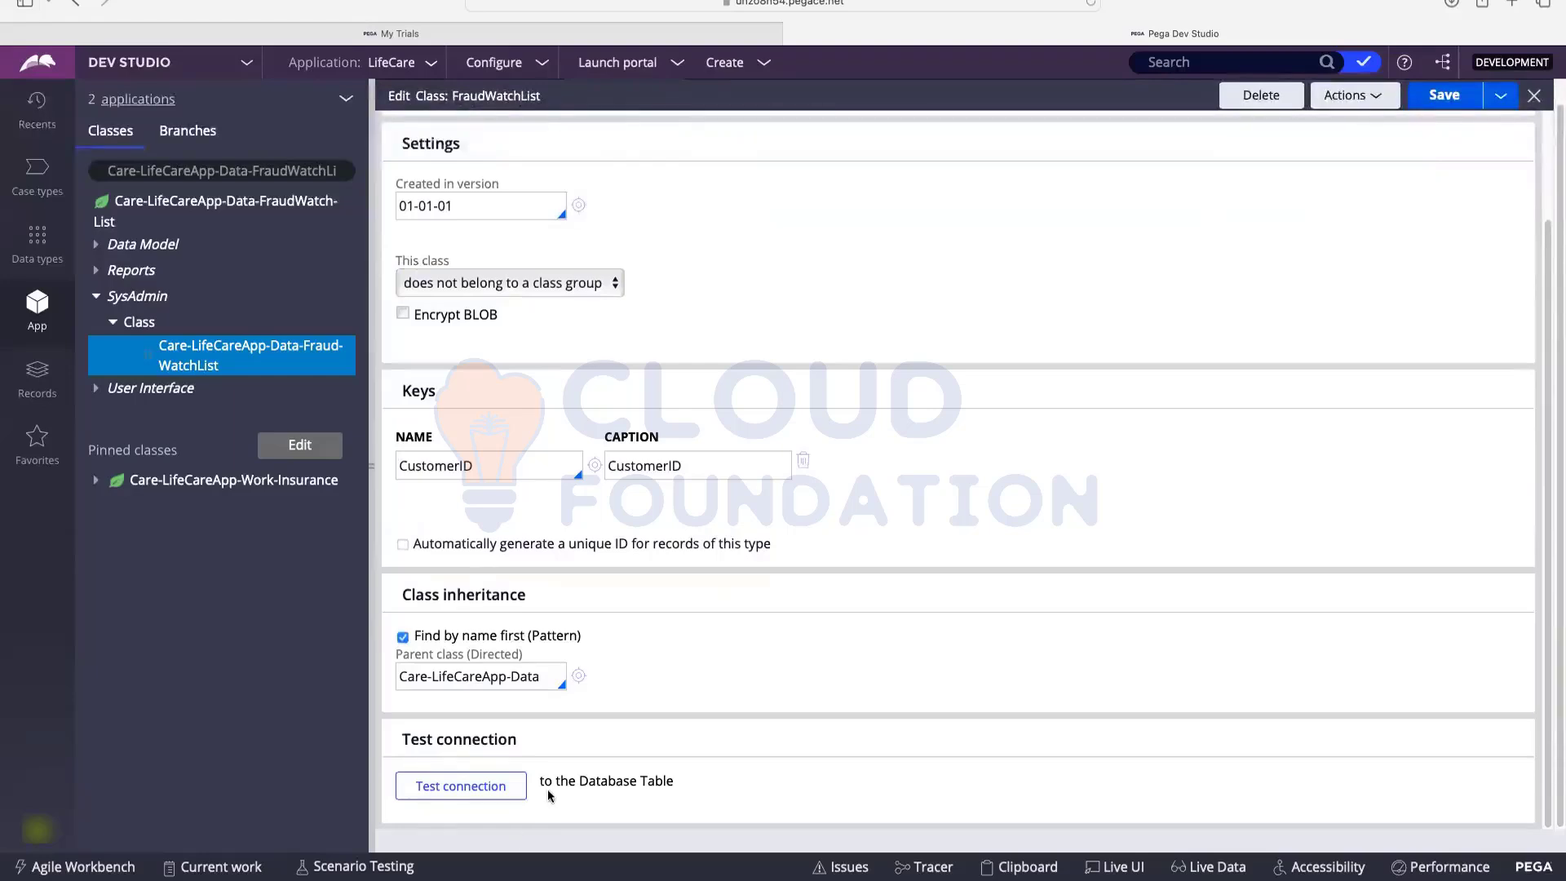
Test the class connection, confirm its mapping to pegadata.pr_care_lifecareapp_data_fraud, and close the results.
click(456, 787)
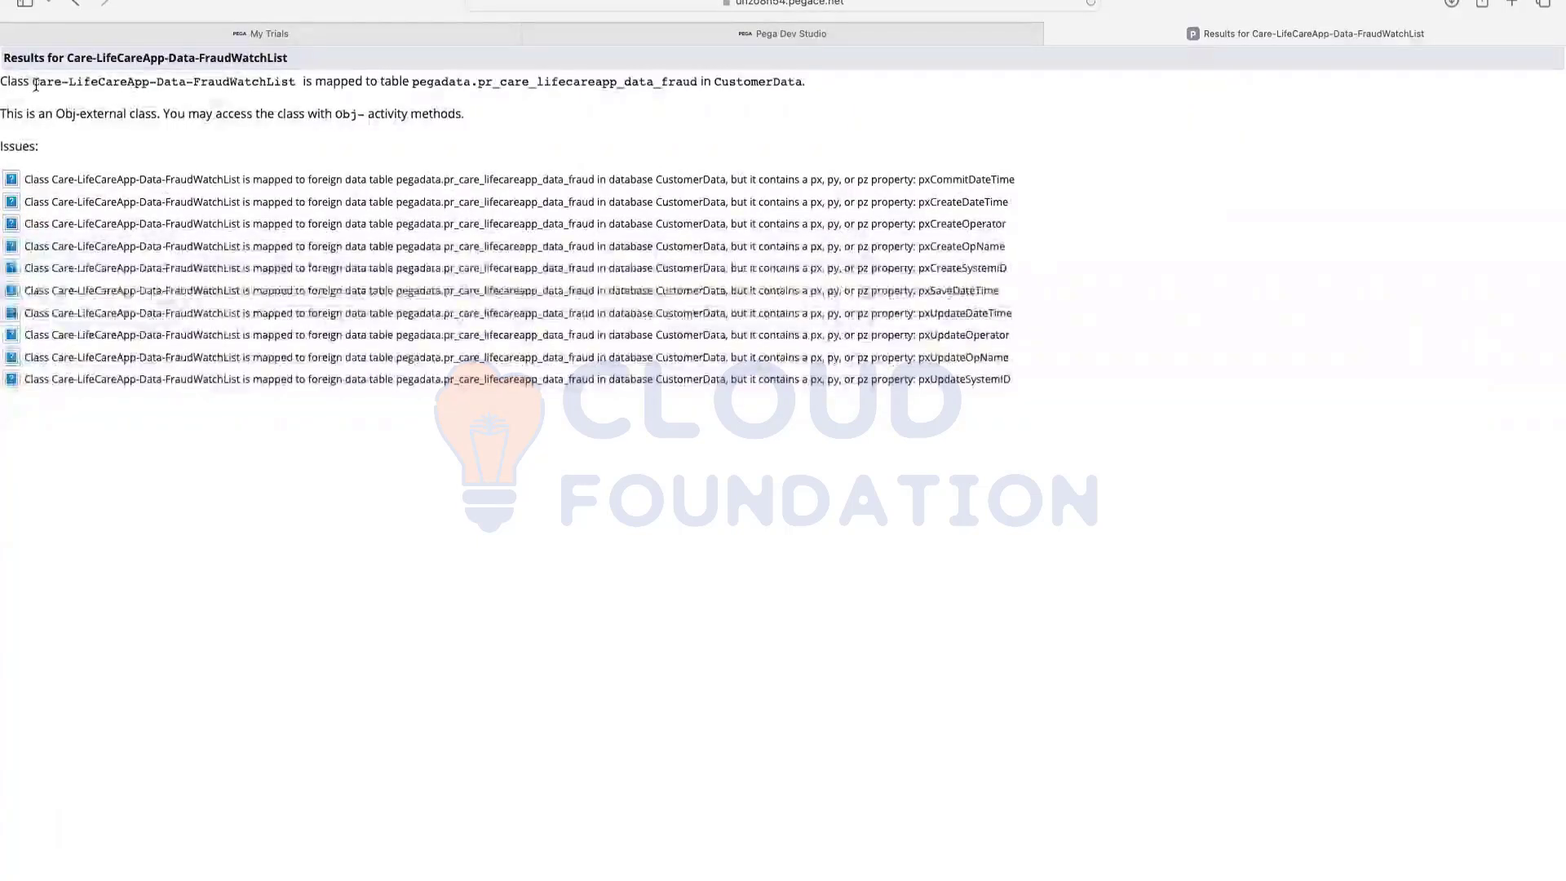
drag(36, 84, 284, 84)
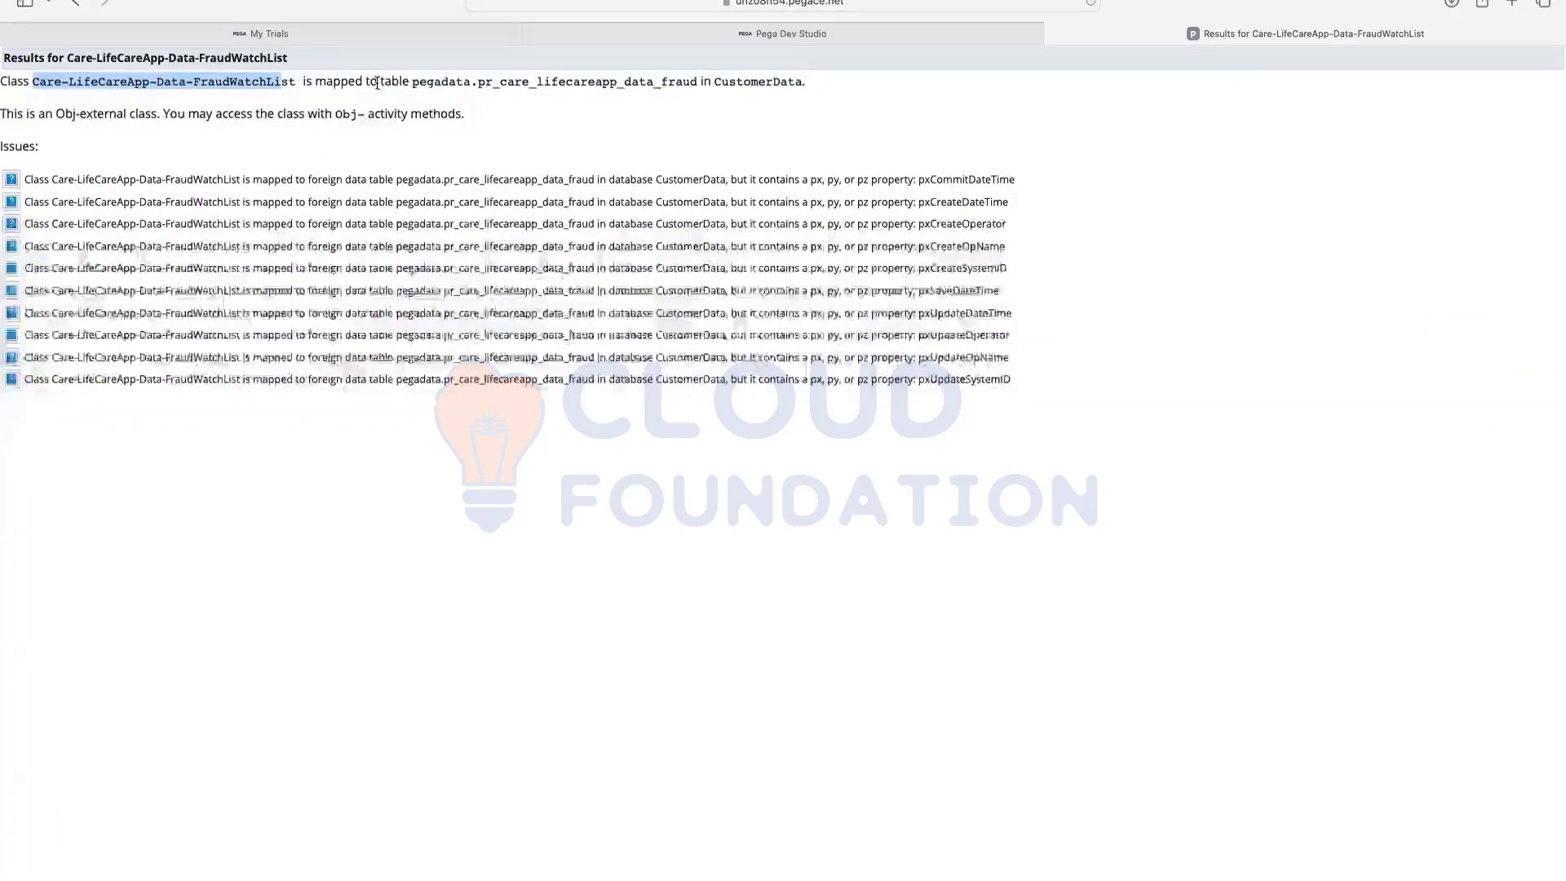
drag(410, 83, 831, 80)
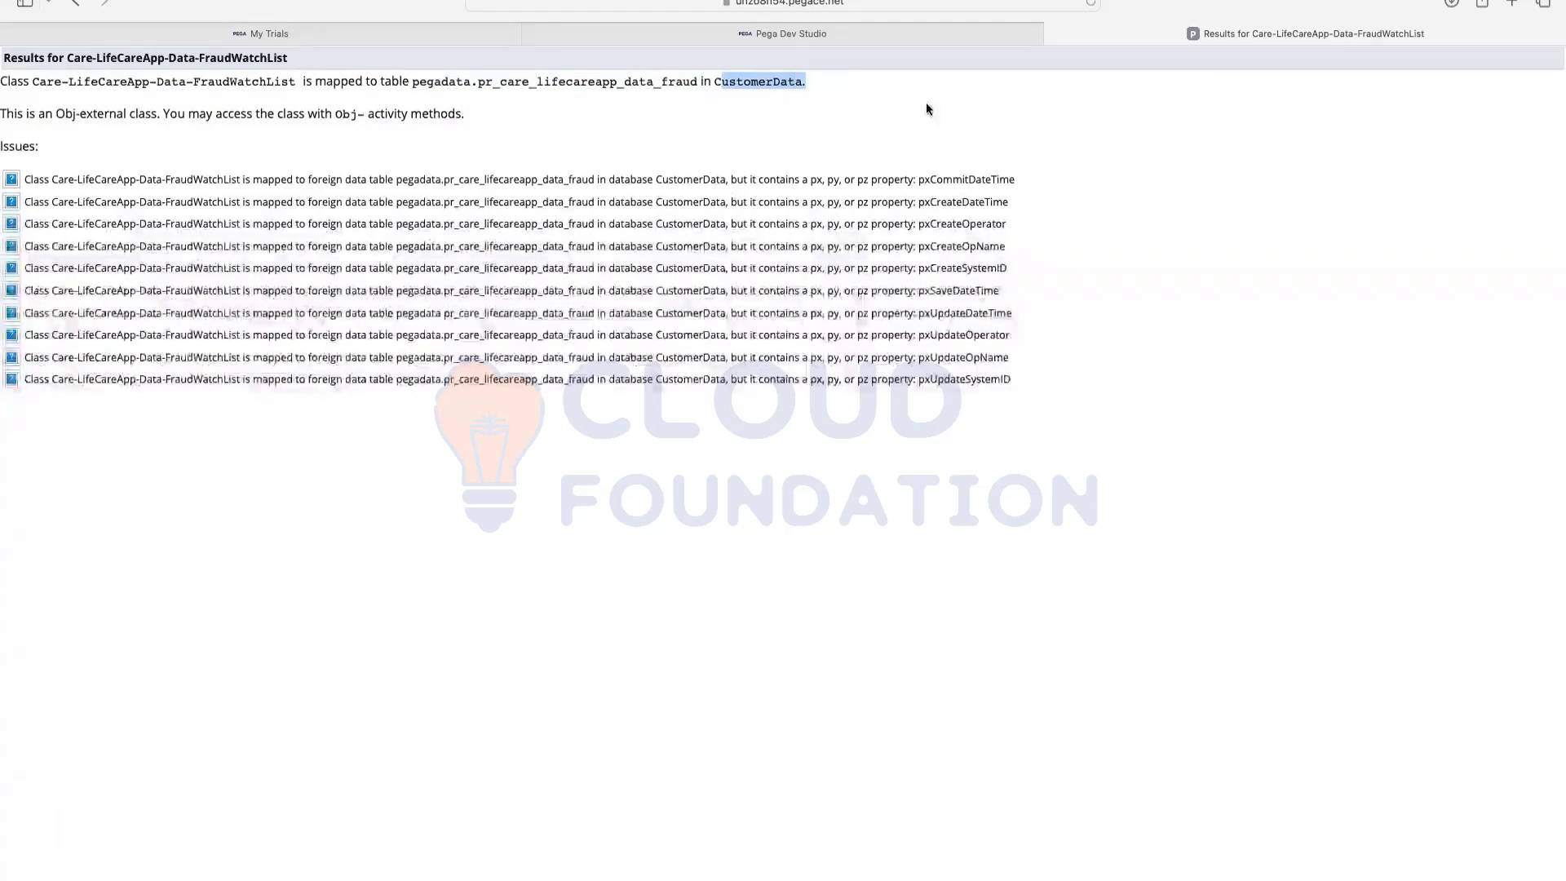
click(1052, 35)
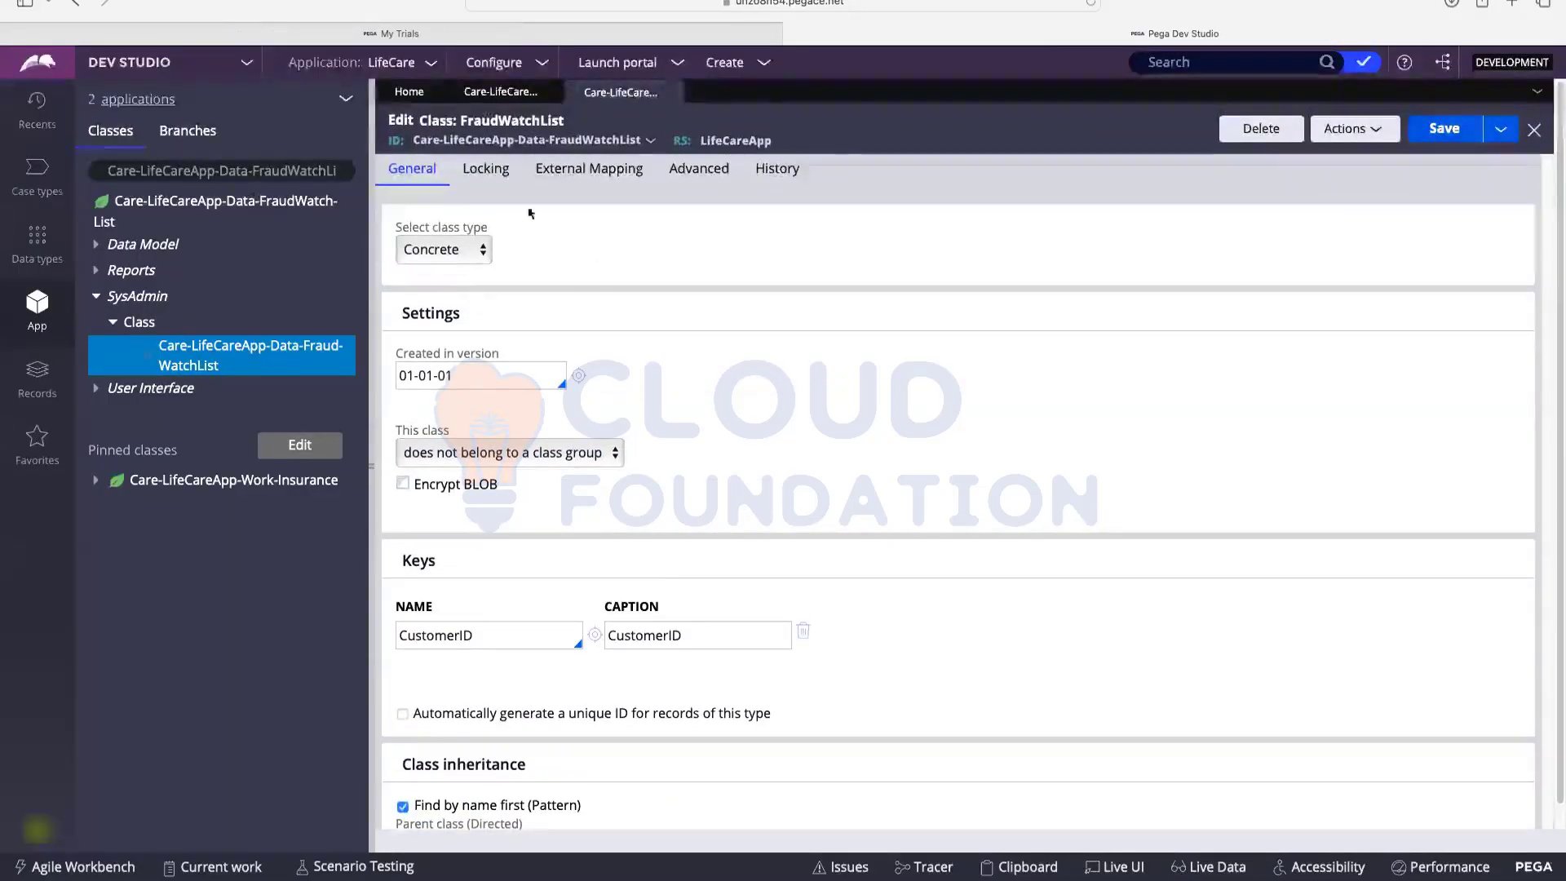
Close the FraudWatchList class and data type records, then exit full screen.
click(674, 94)
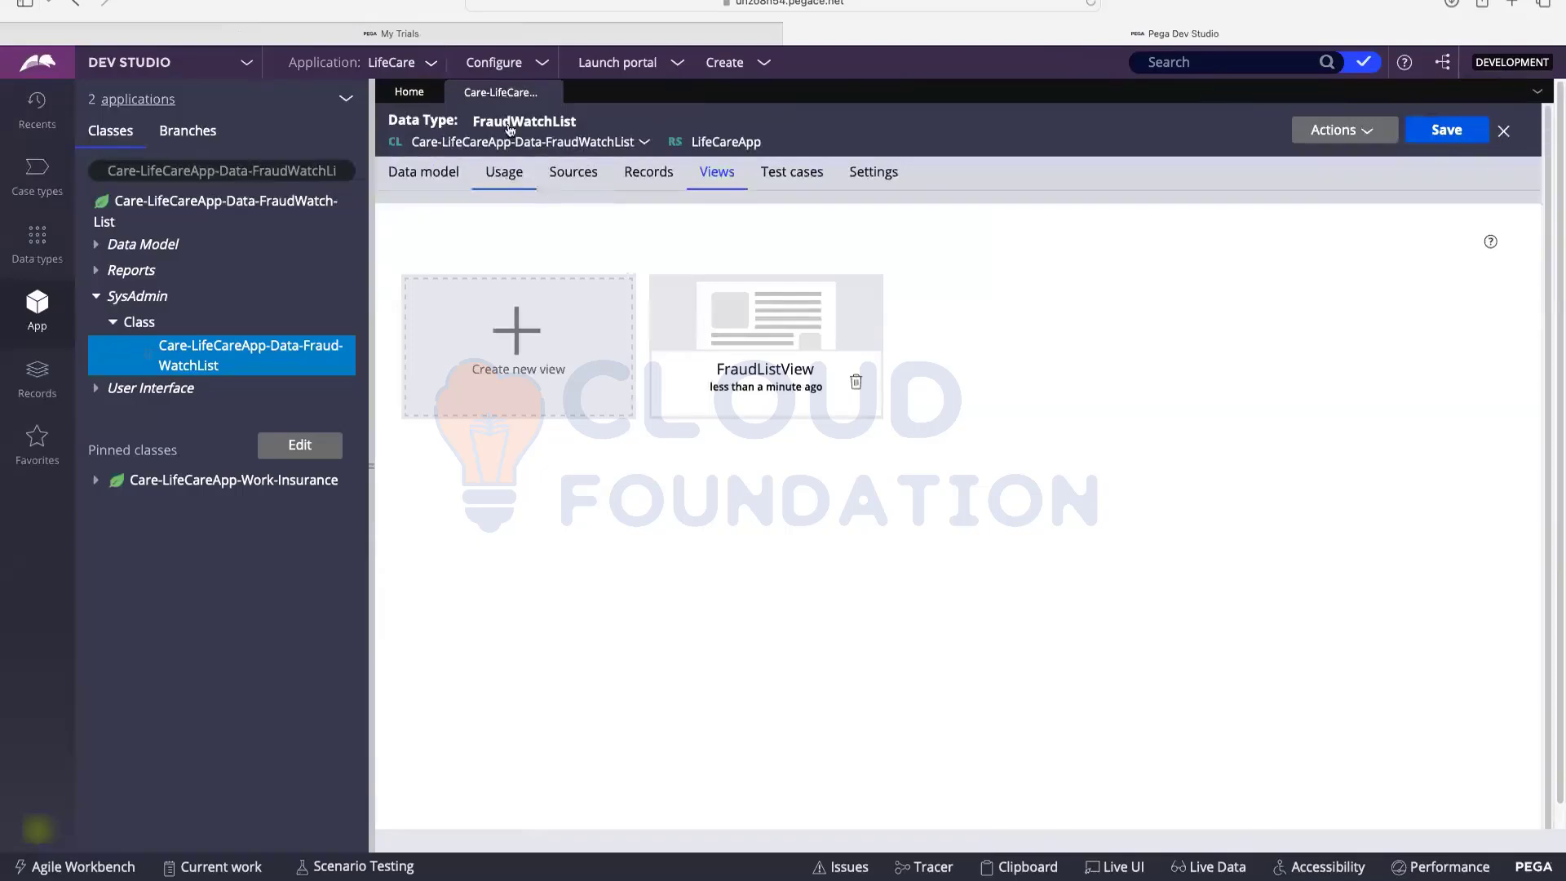
click(551, 93)
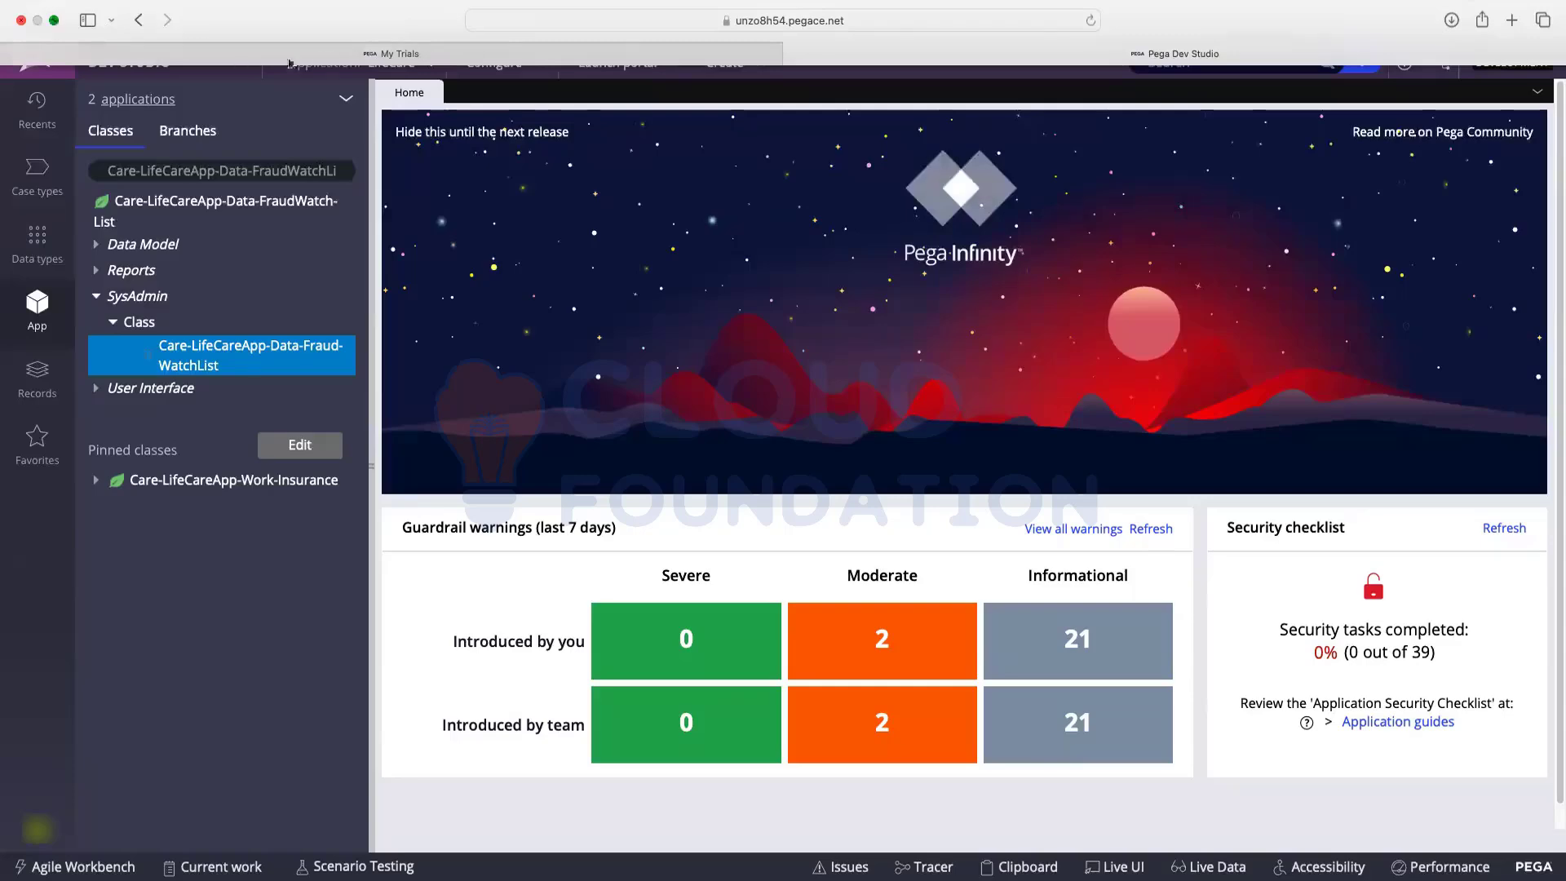
click(54, 20)
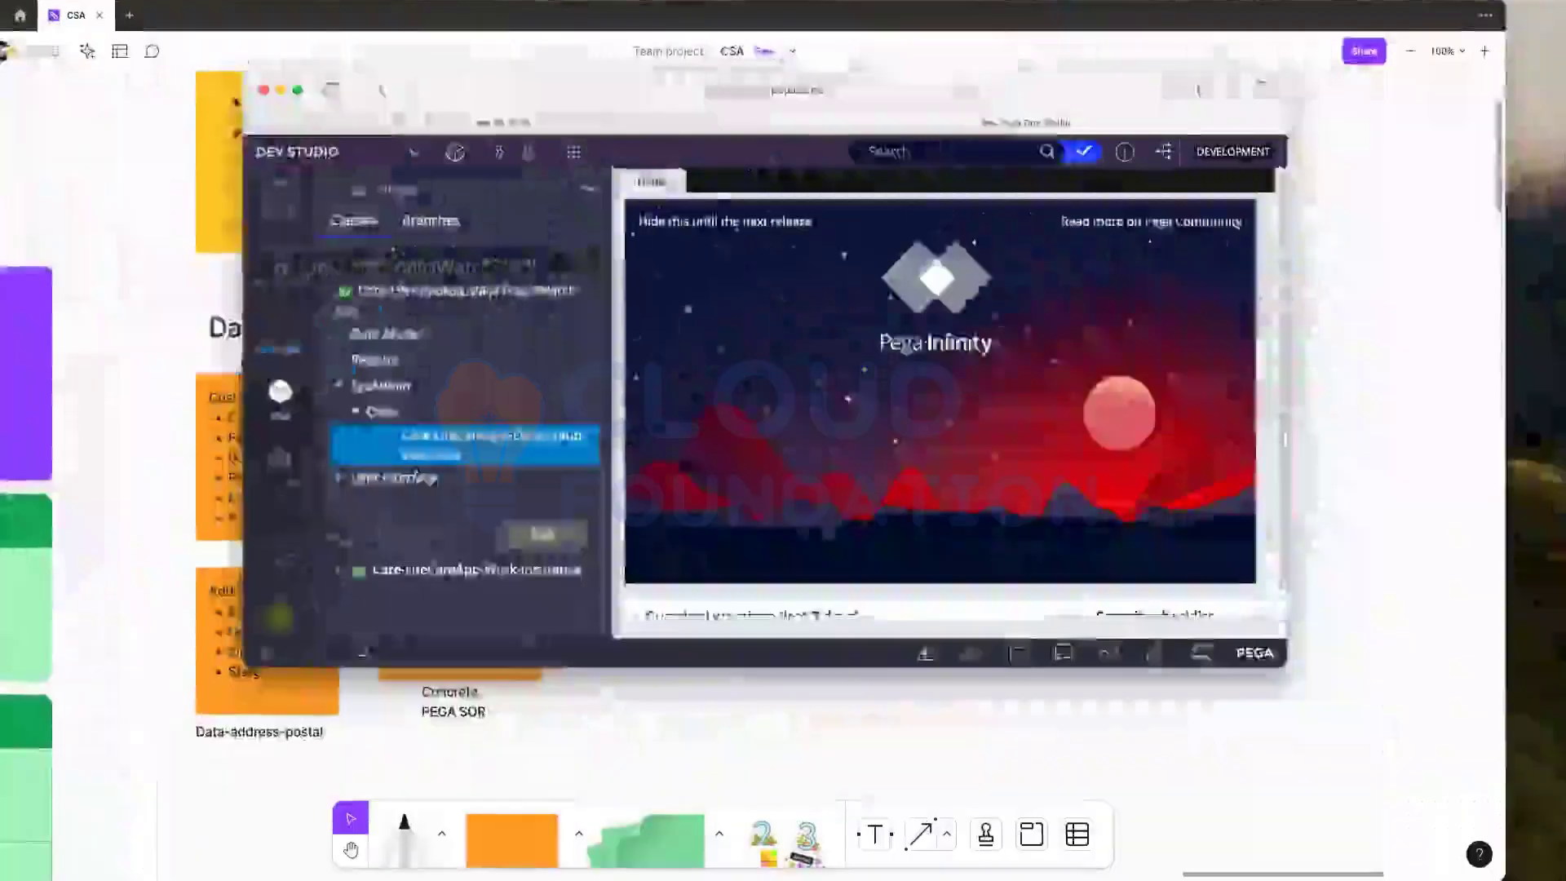
Move the Dev Studio window aside to view the Data Objects notes, then restore full screen.
drag(289, 79, 879, 128)
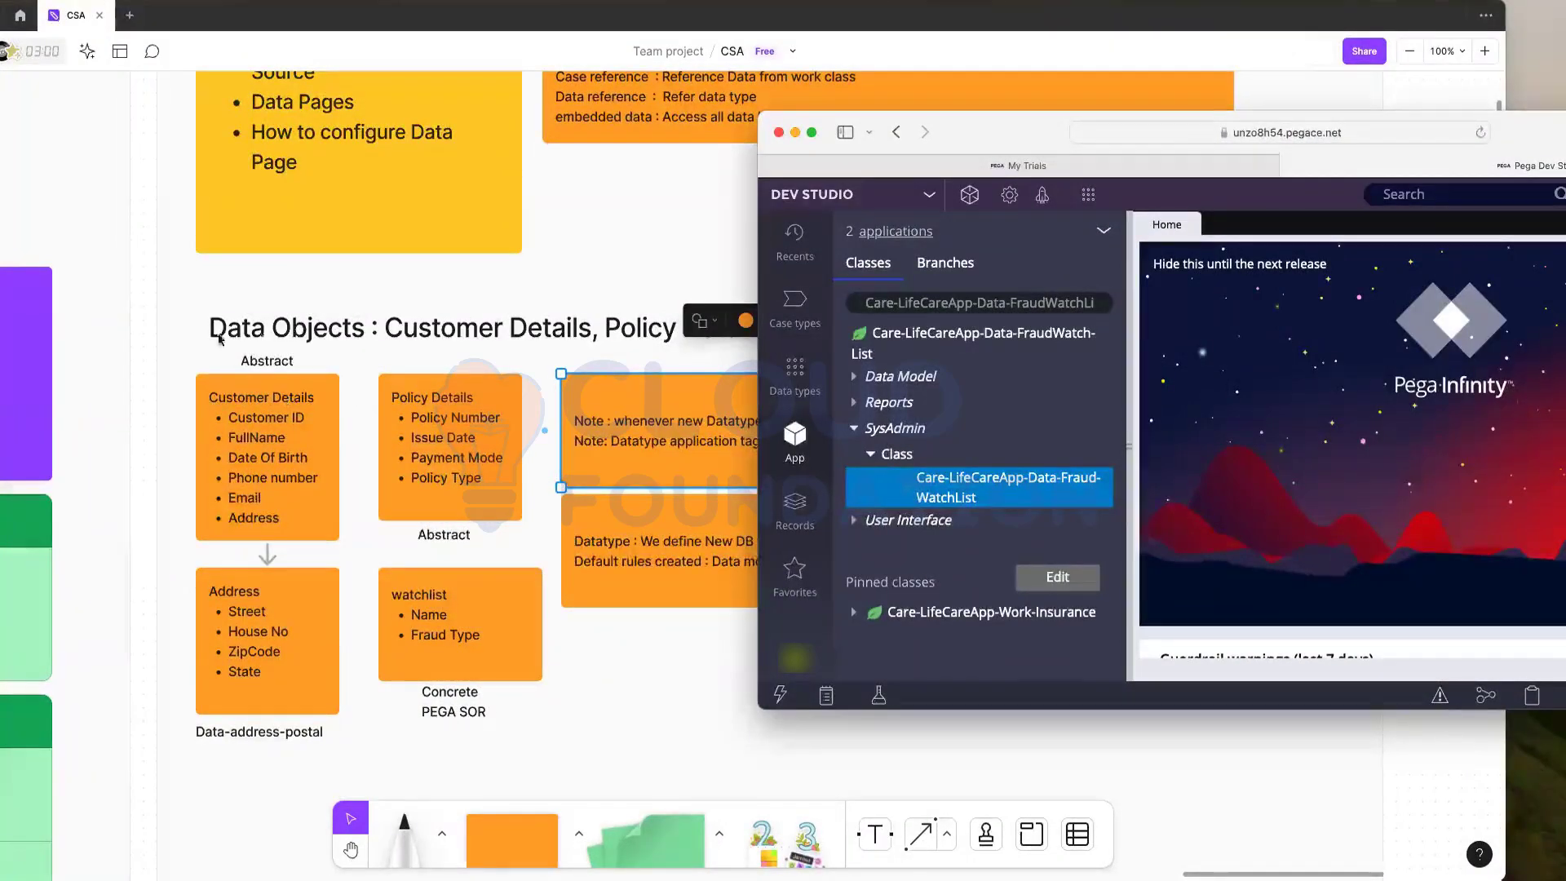
drag(810, 137, 399, 135)
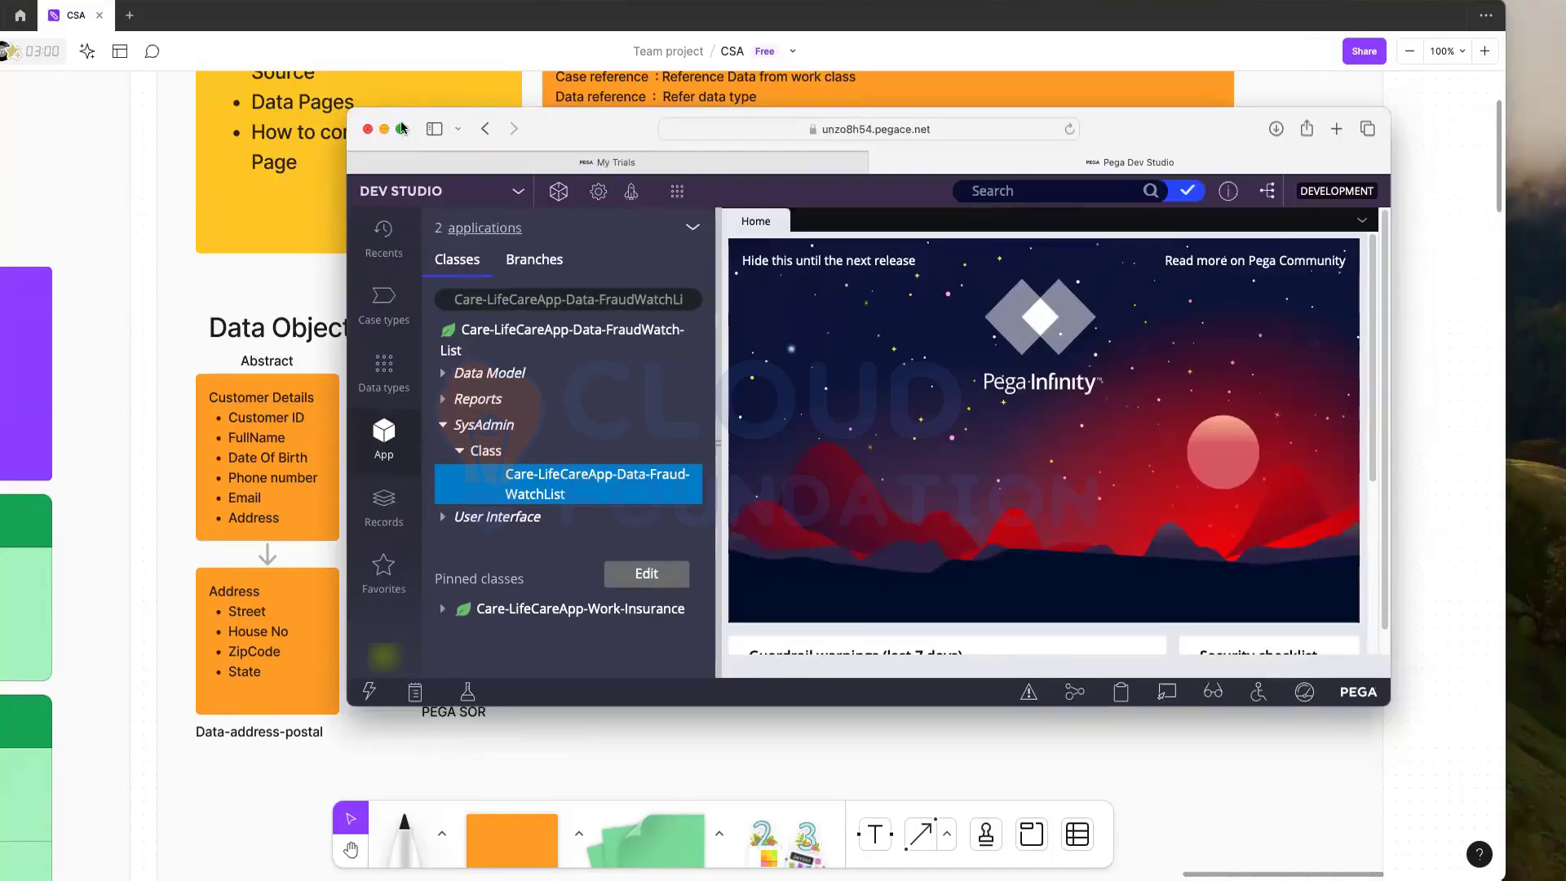
click(399, 130)
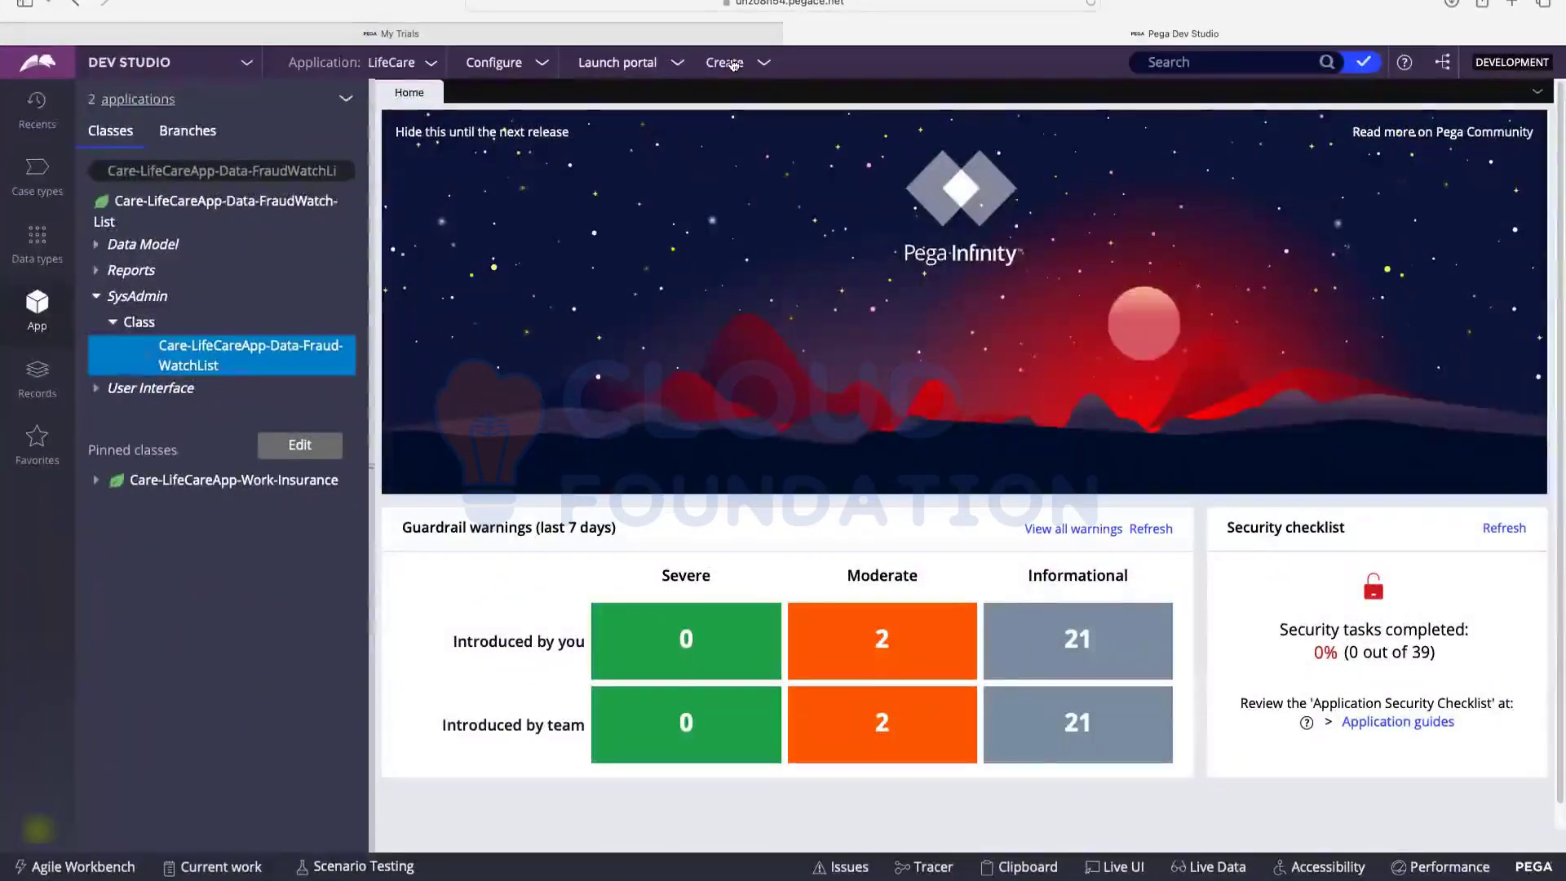
Choose Create > SysAdmin > Class to begin a new class record.
click(736, 65)
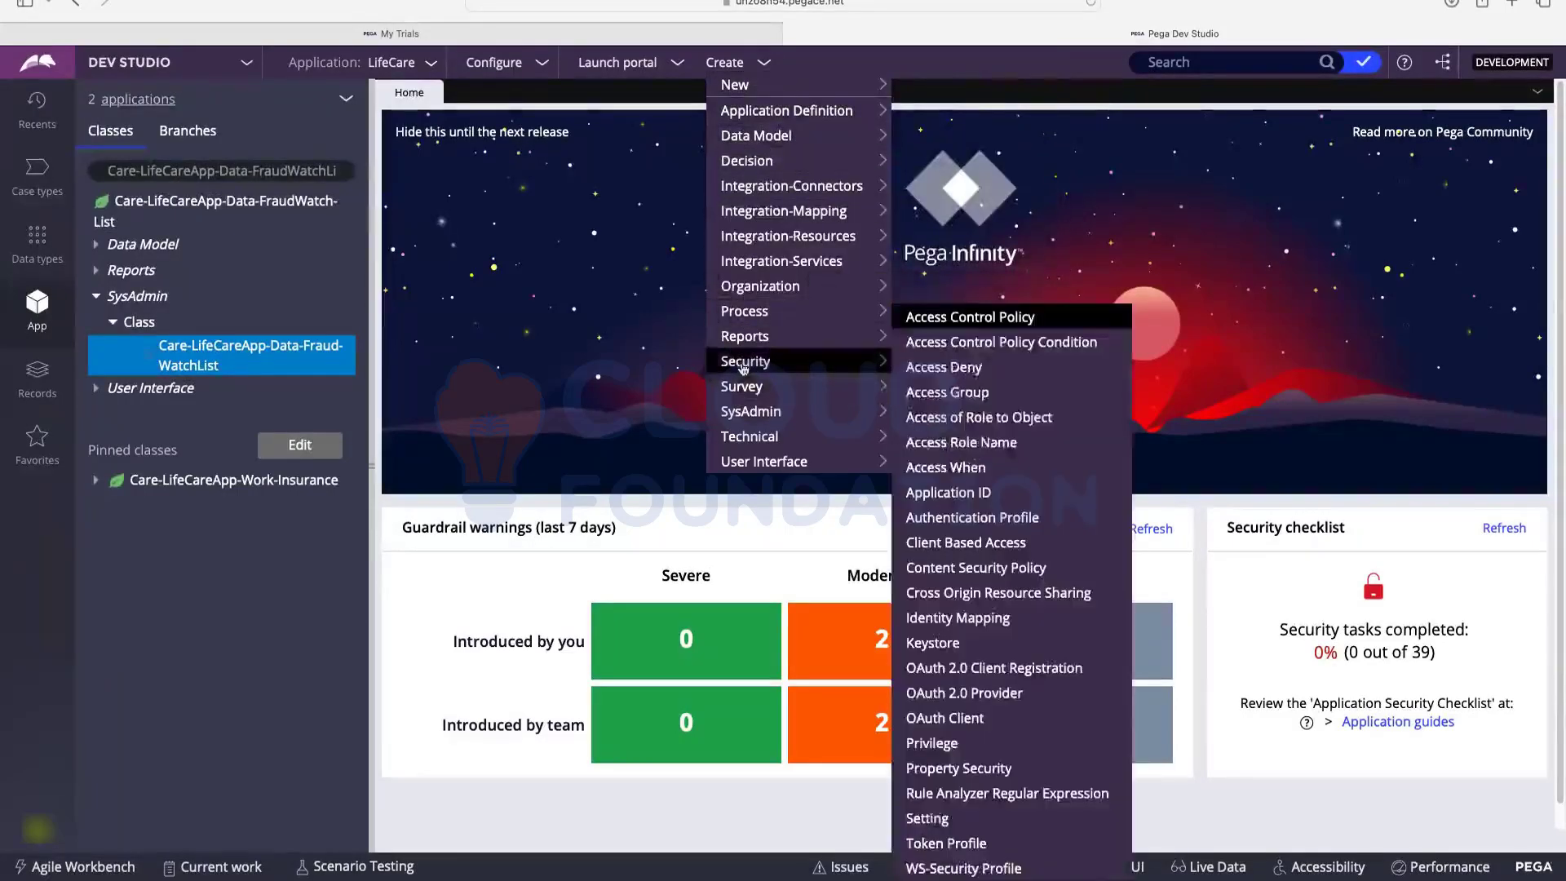
mouse_move(735, 414)
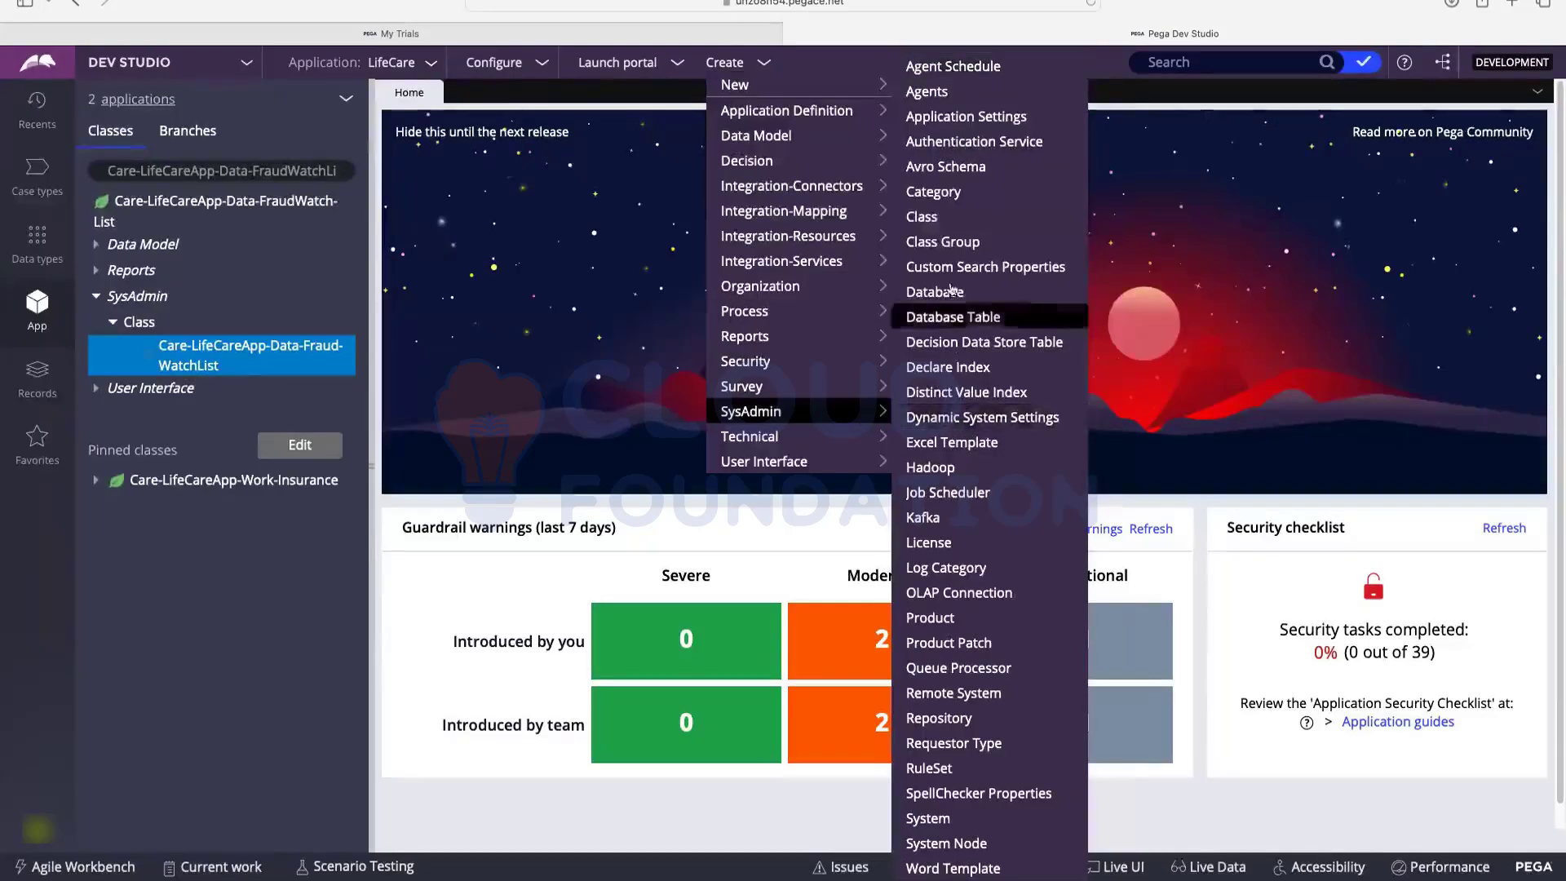
click(938, 222)
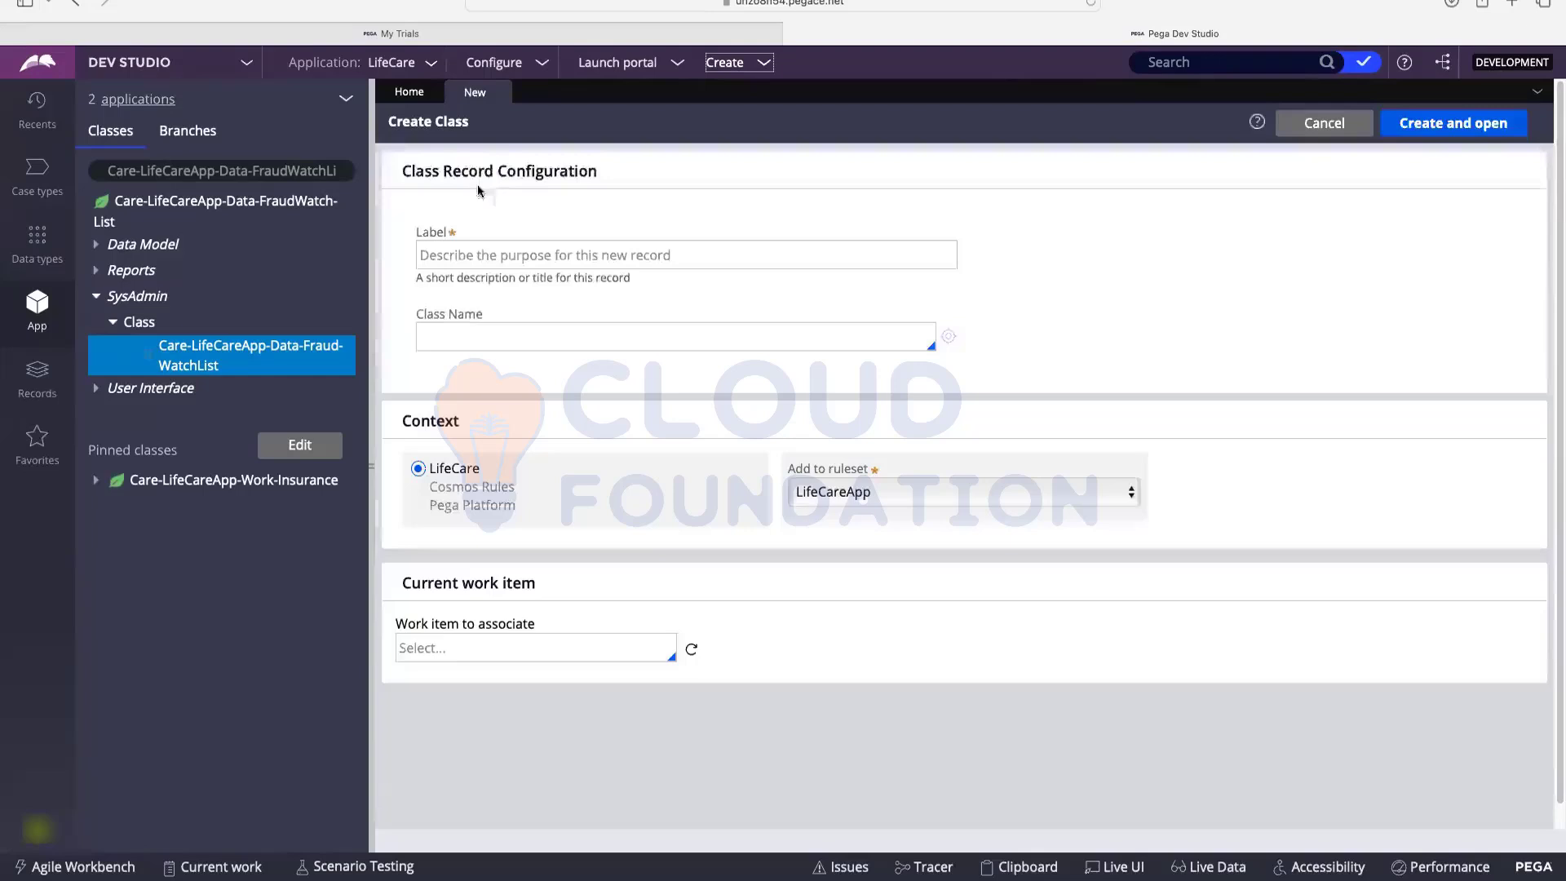
Enter Care-LifeCare-CustomerFields as the label and paste it into Class Name.
click(470, 257)
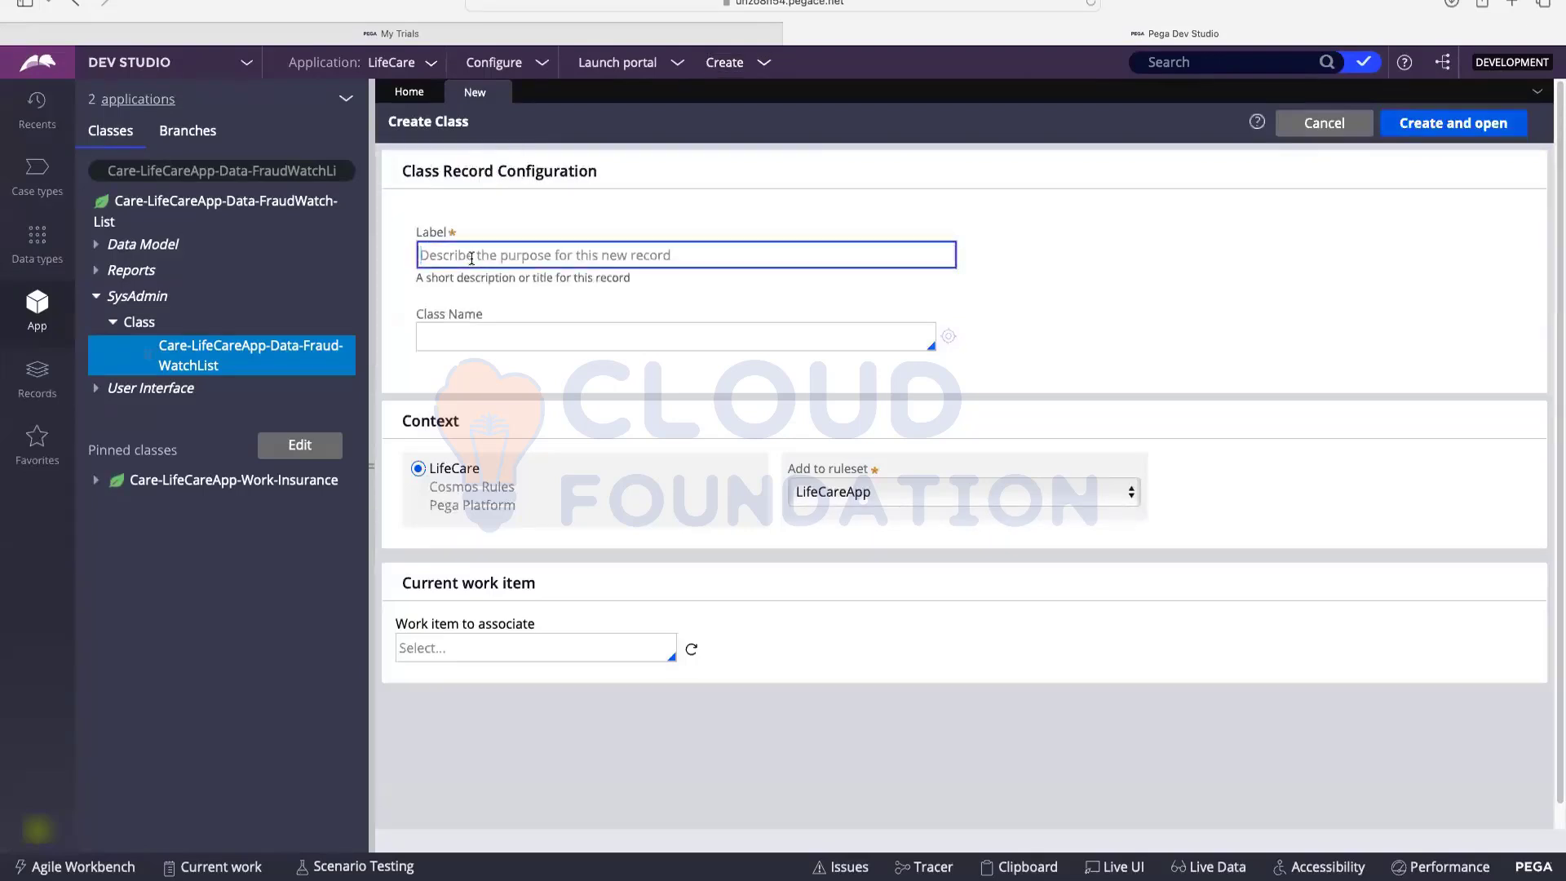
text(C)
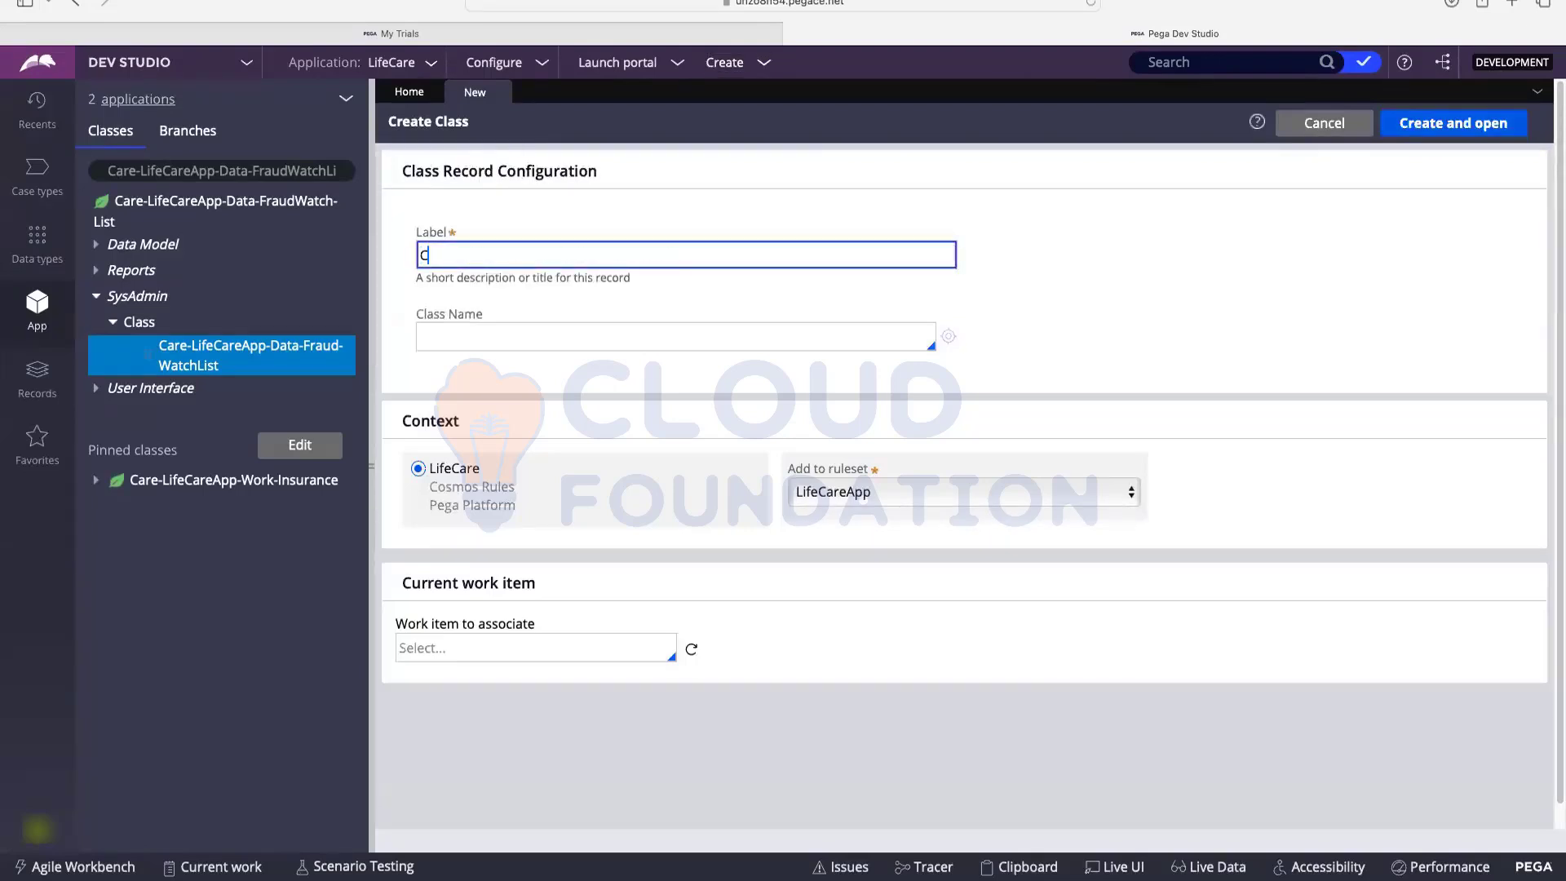
text(are-LifeCare-CustomerF)
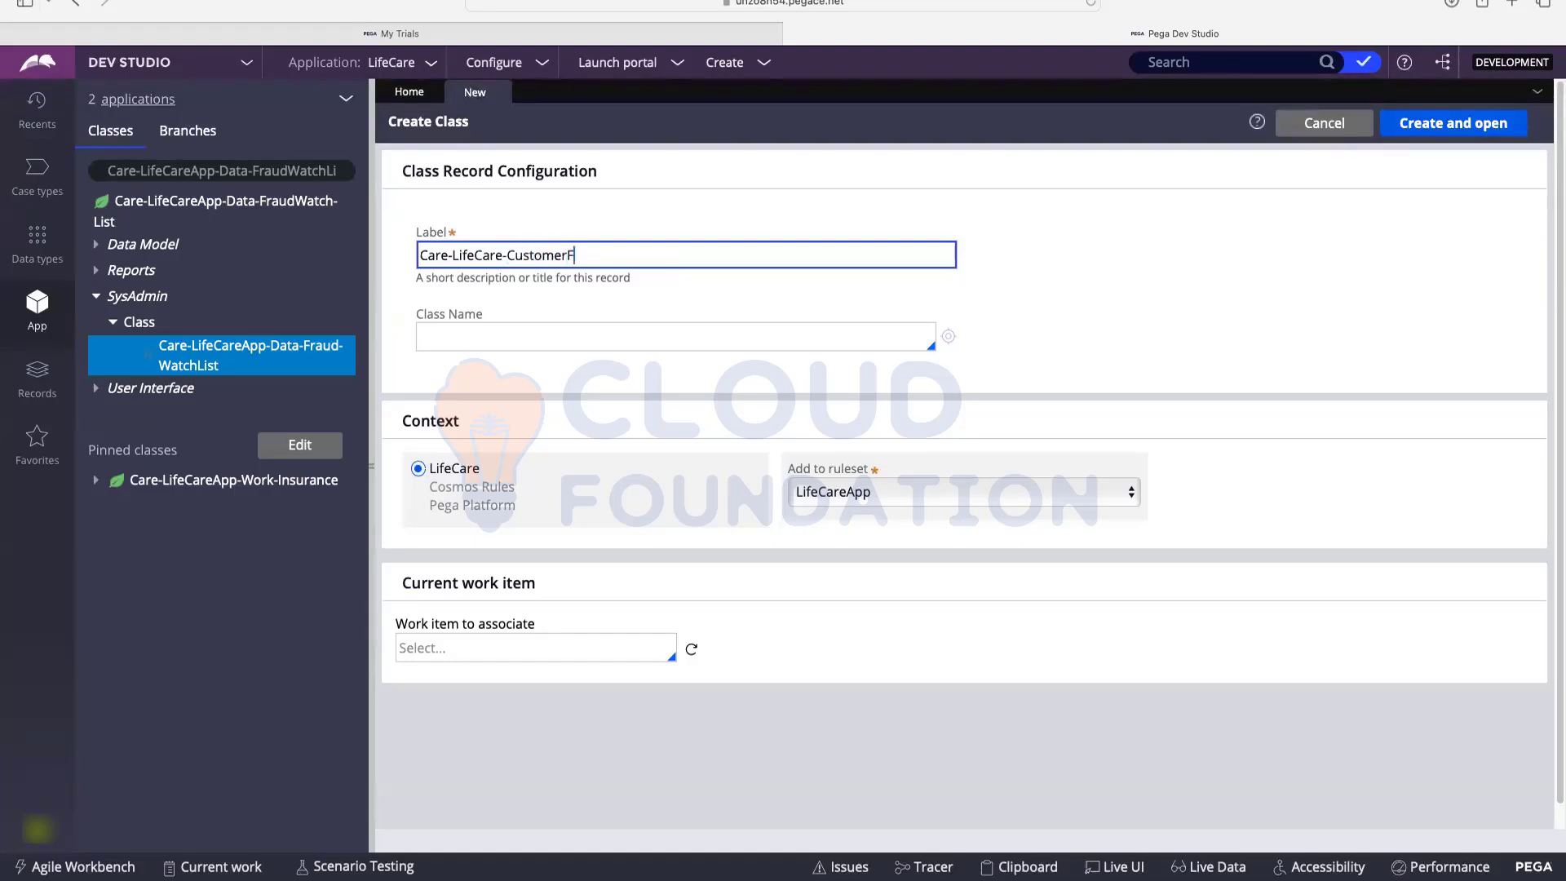
text(ields)
double_click(587, 255)
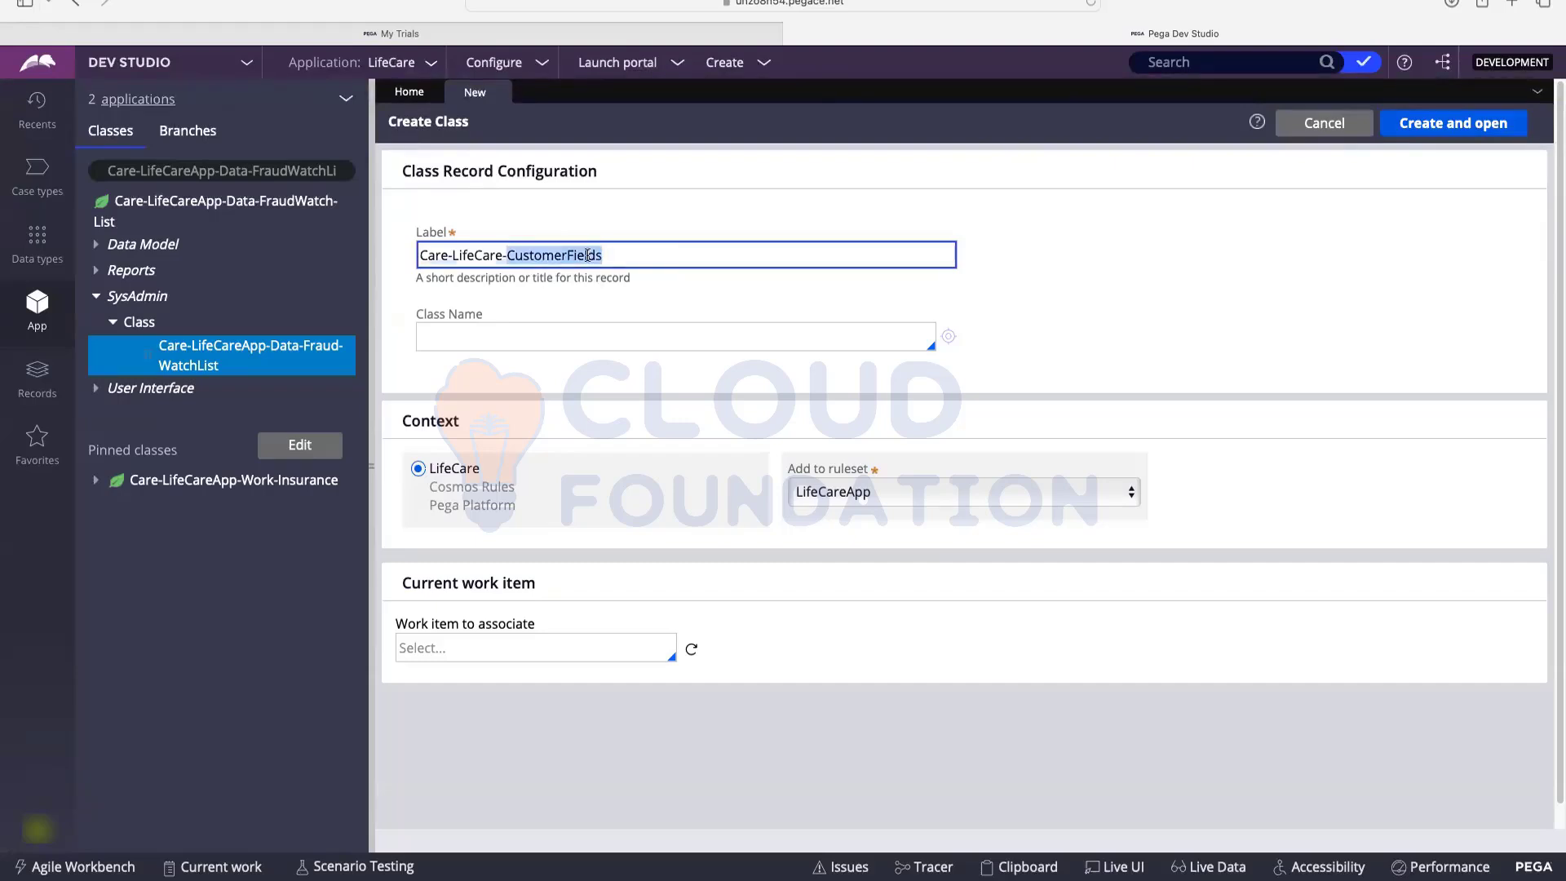
triple_click(587, 255)
key(super+c)
click(587, 338)
key(super+v)
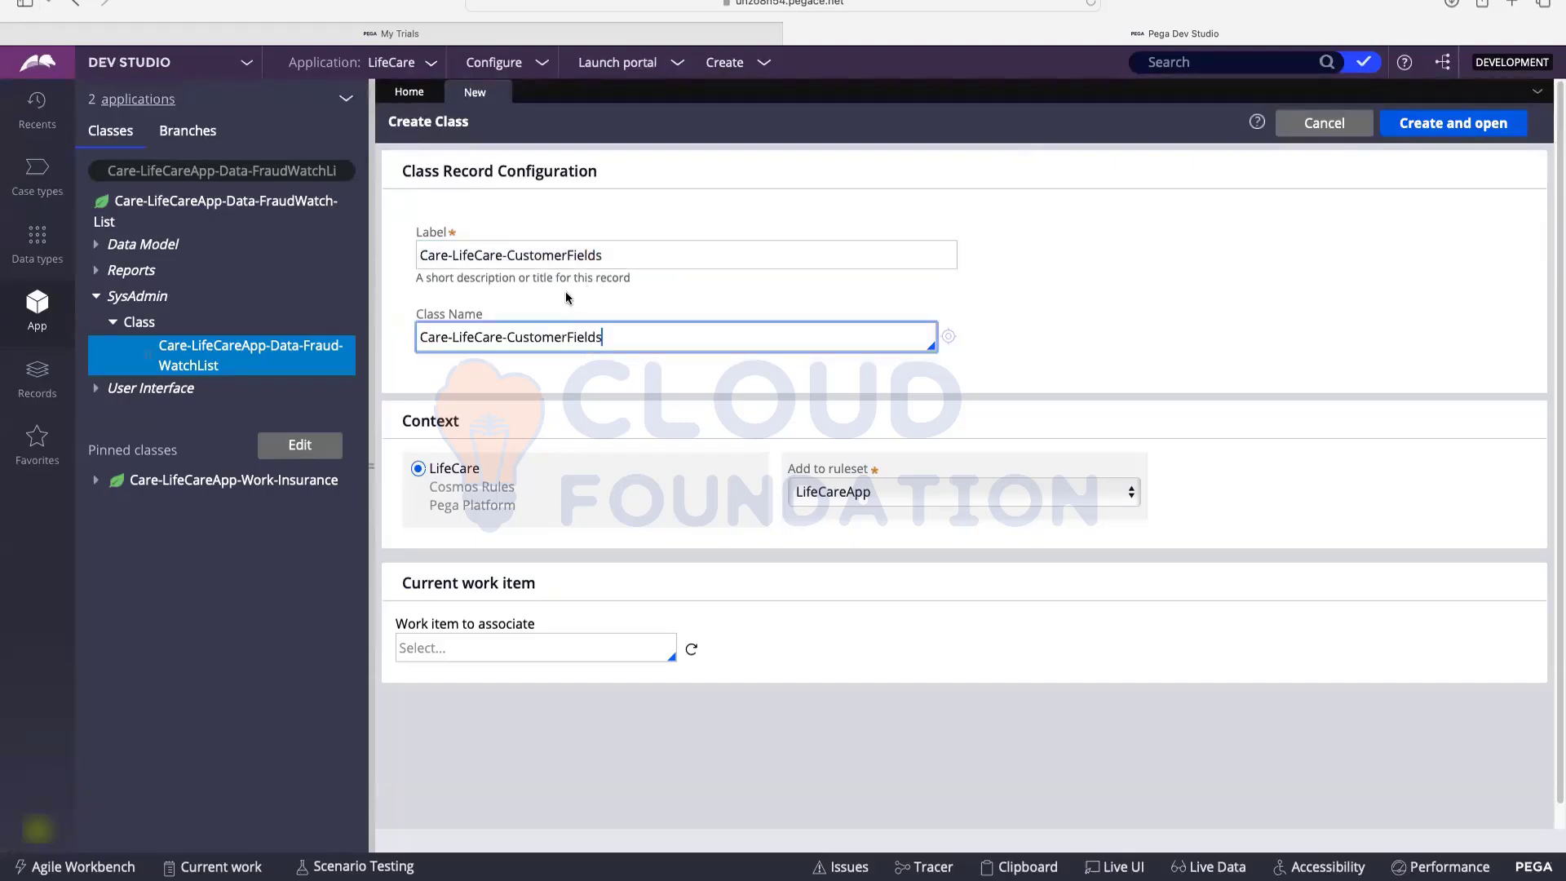
Review the label and create the class, opening it for editing.
double_click(486, 255)
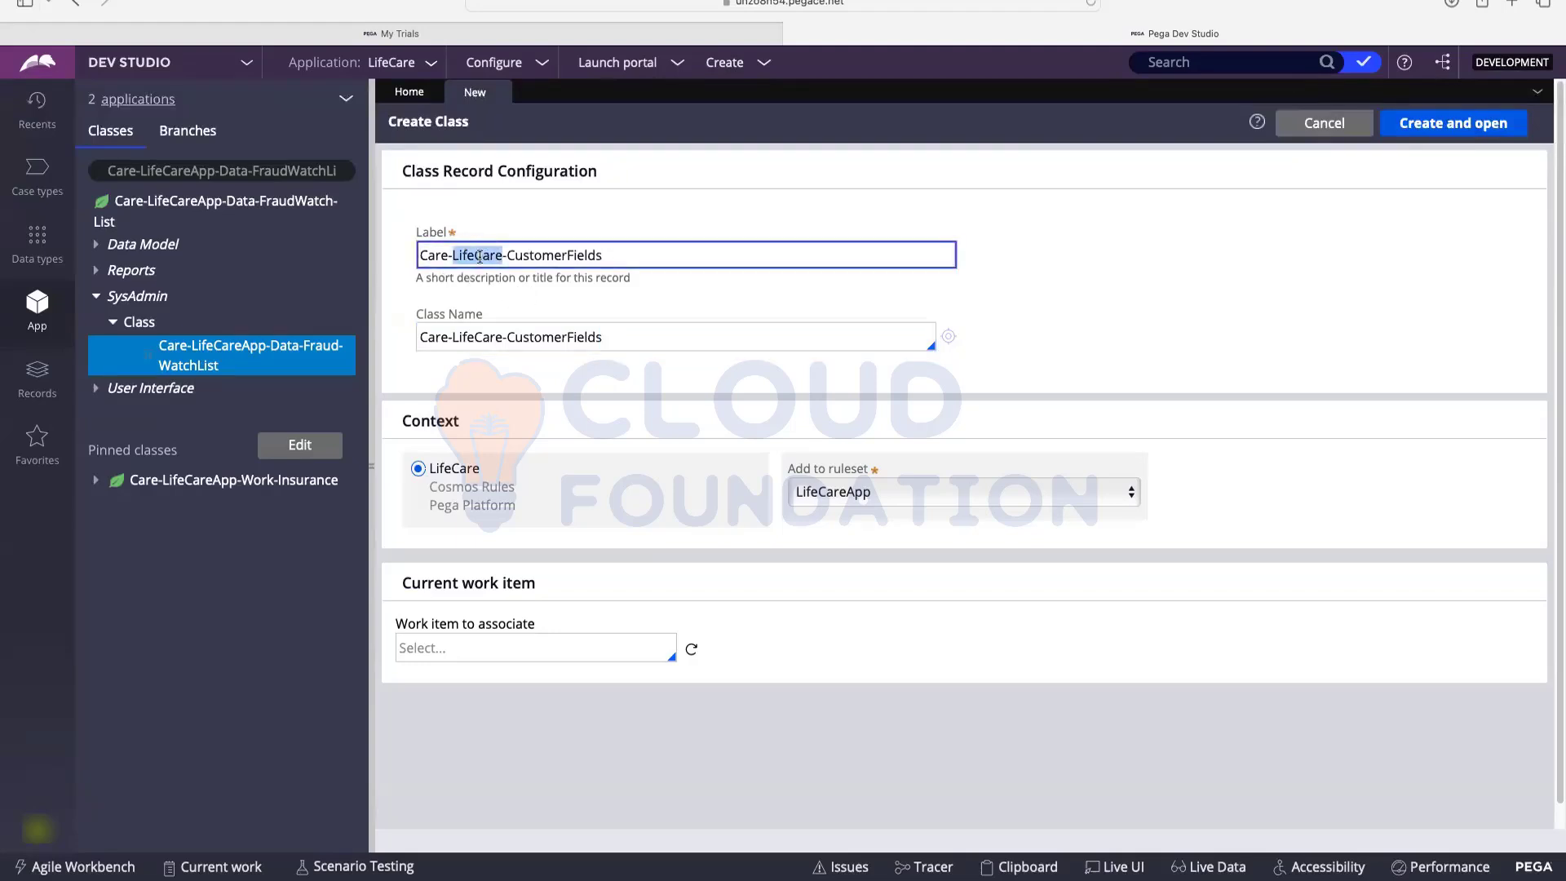
double_click(540, 256)
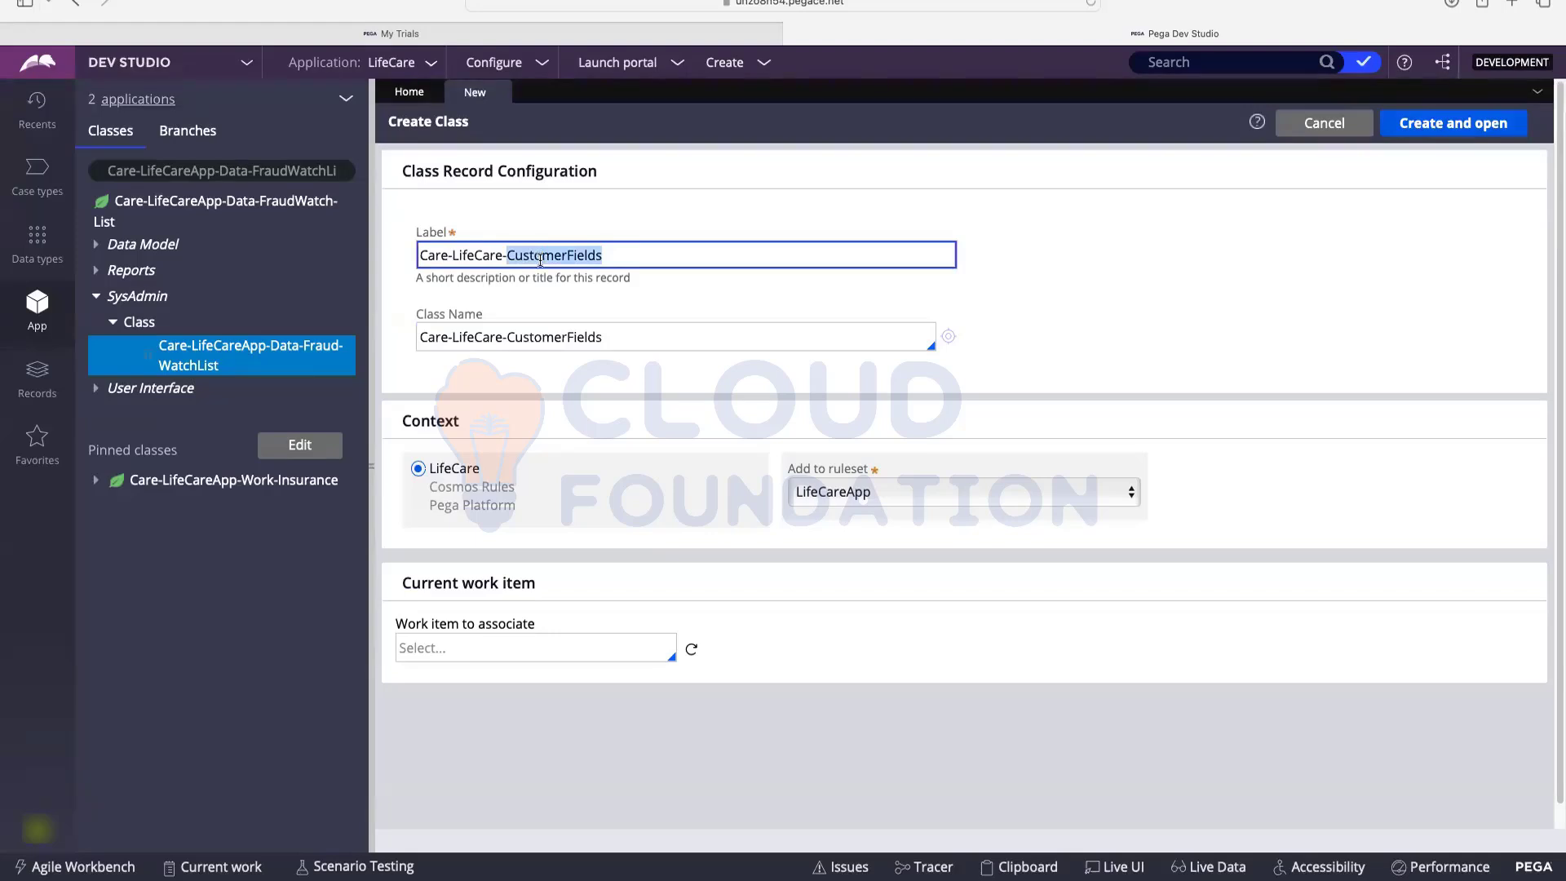
click(457, 255)
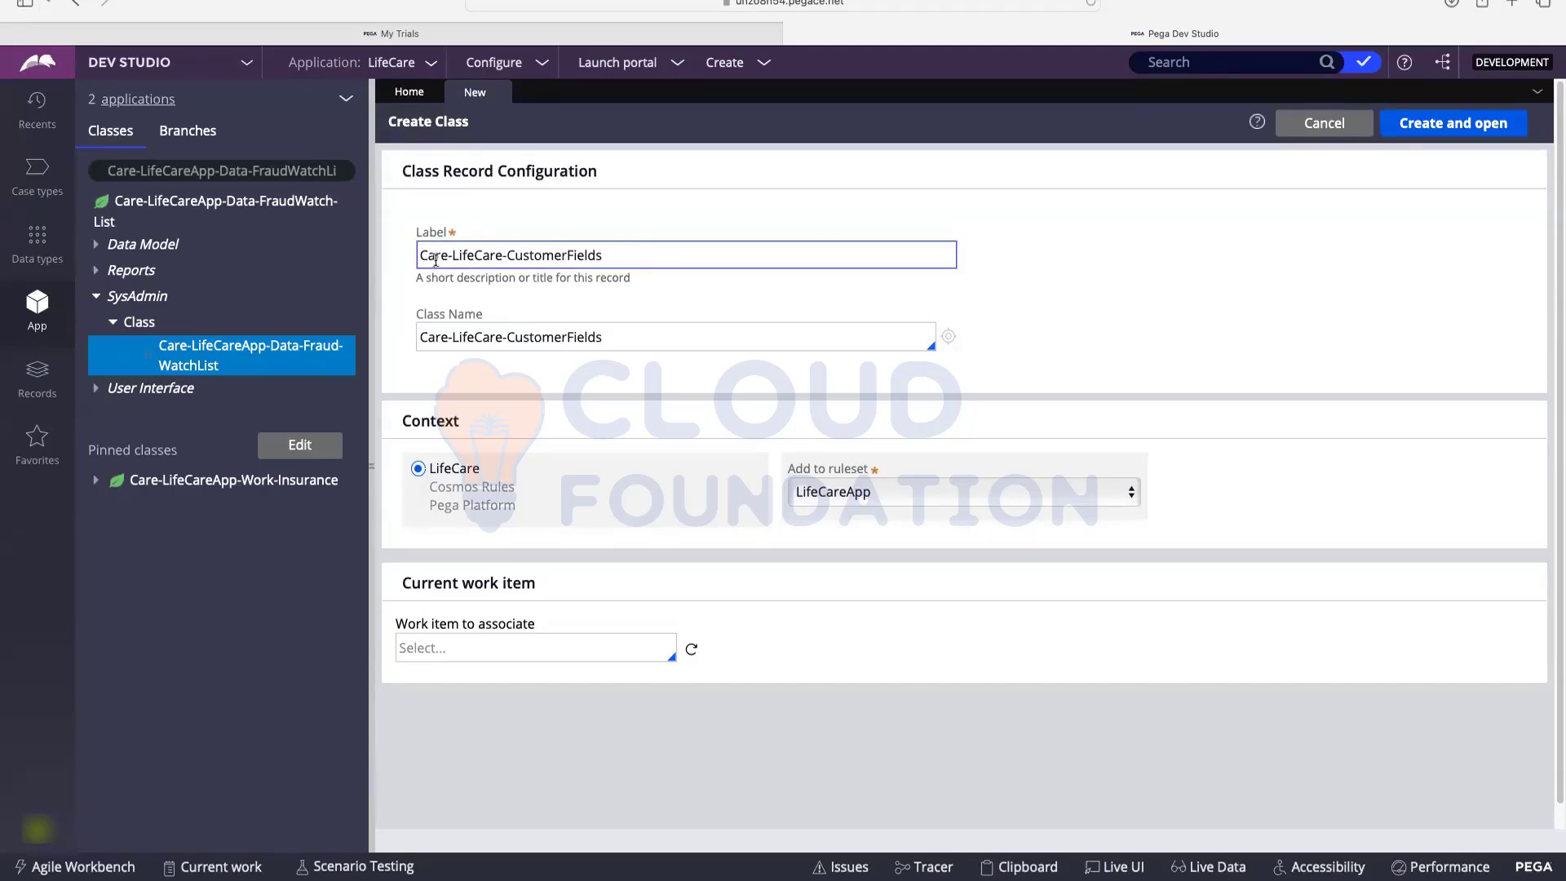
click(616, 376)
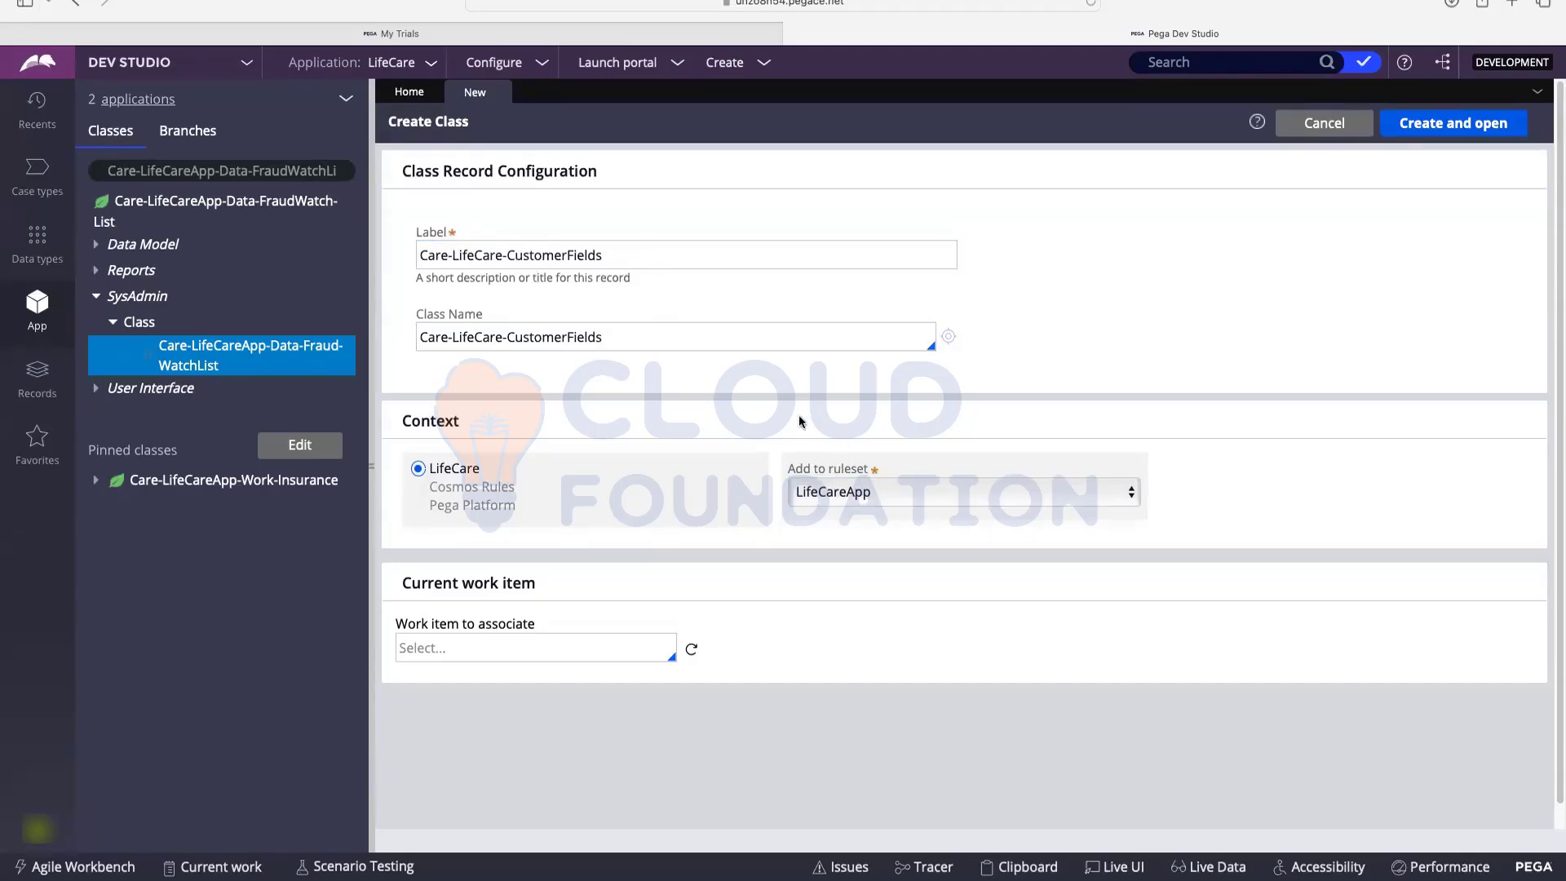
click(1464, 130)
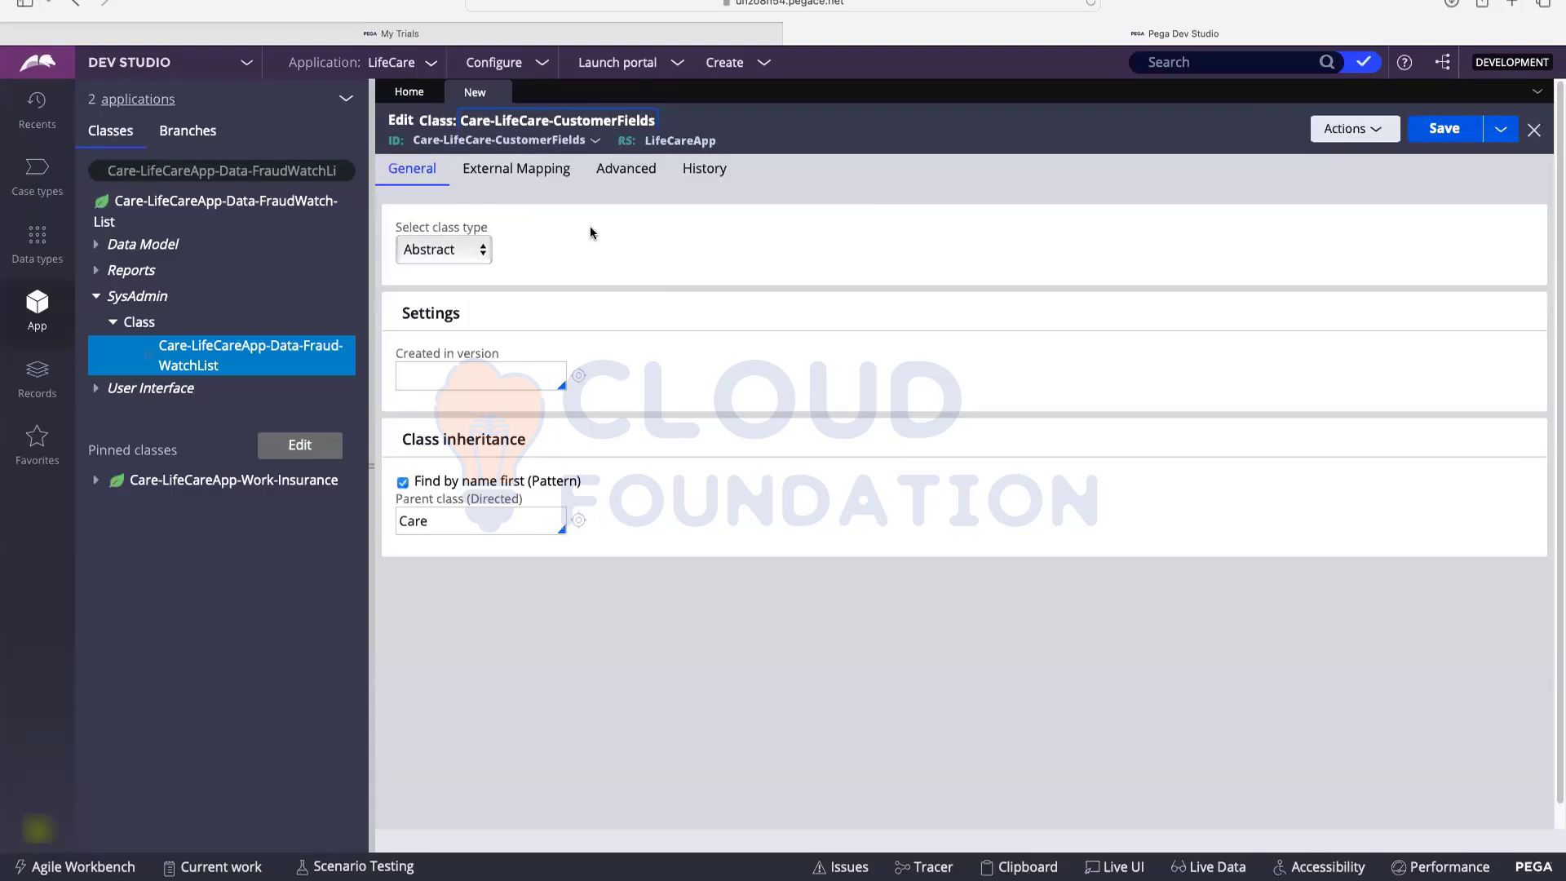
Keep the class type Abstract and set Created in version to 01-01-01.
click(433, 250)
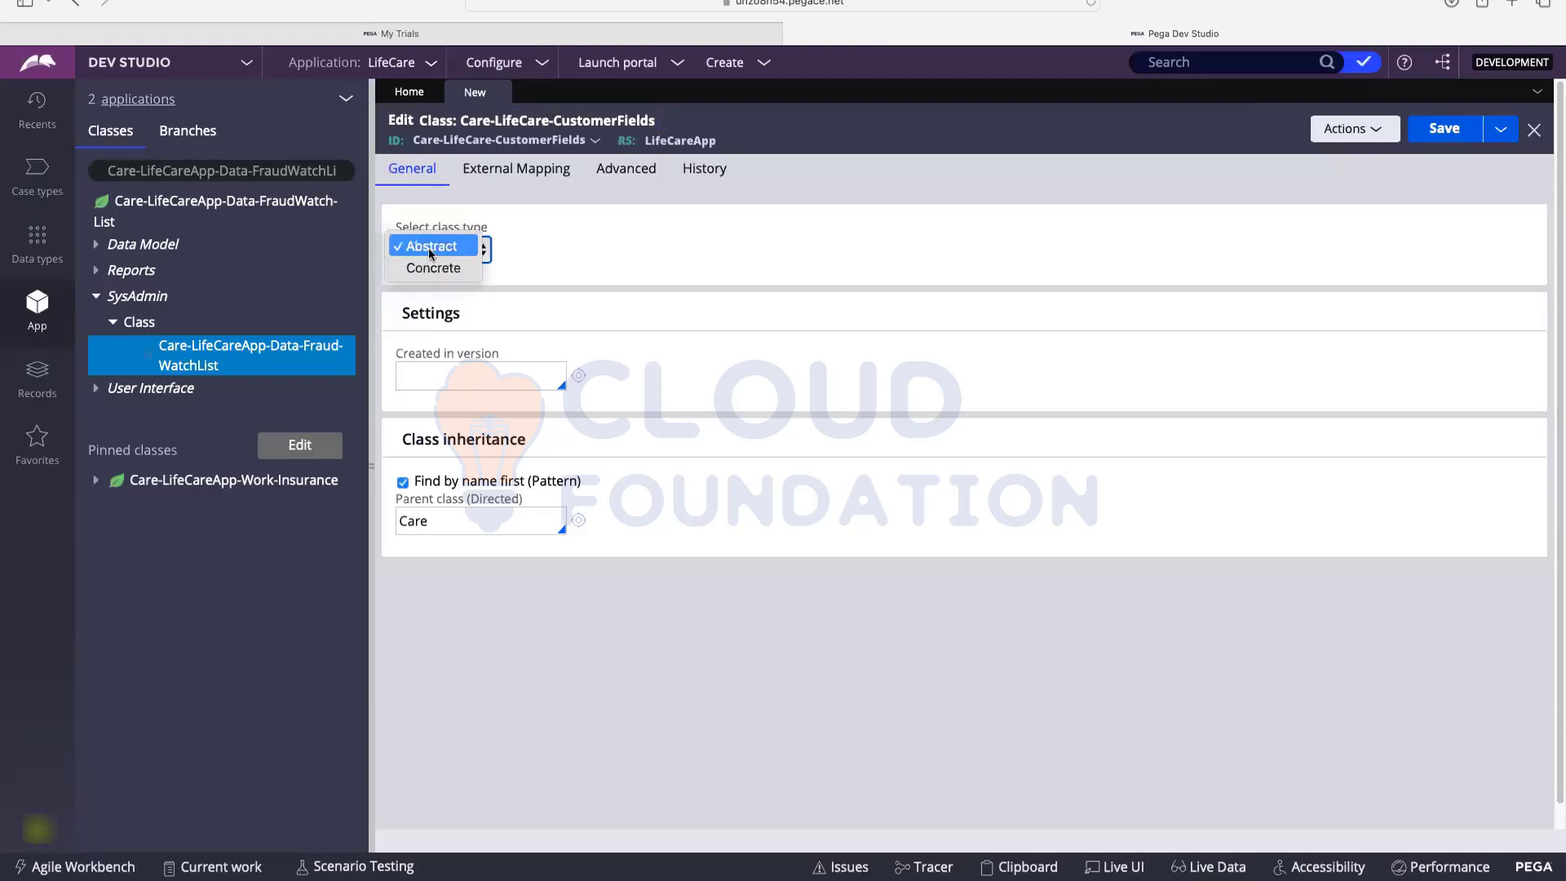
click(432, 246)
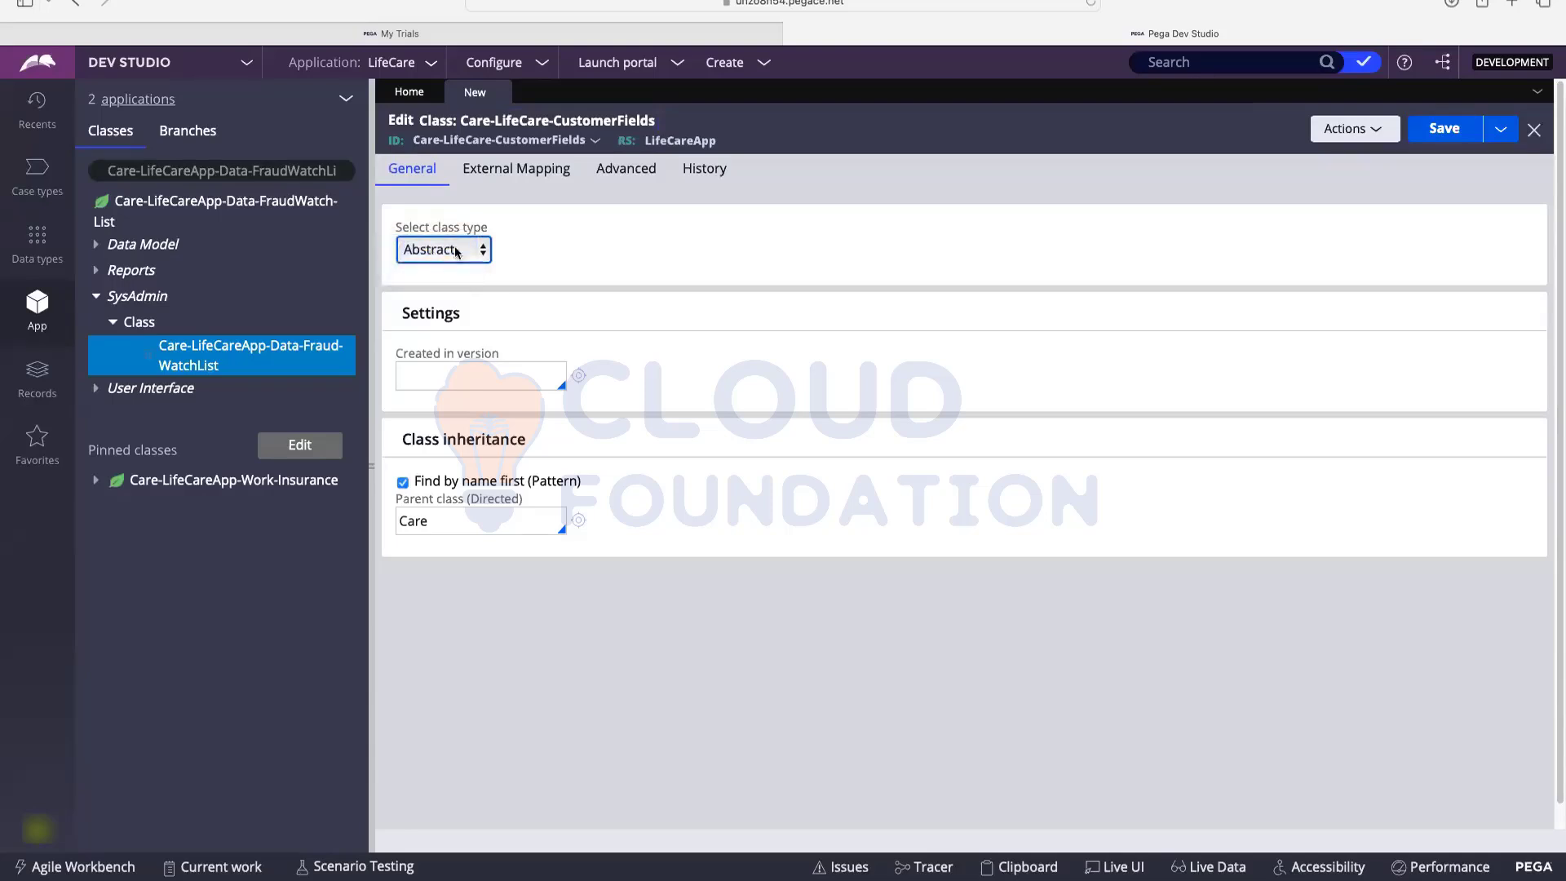
click(433, 372)
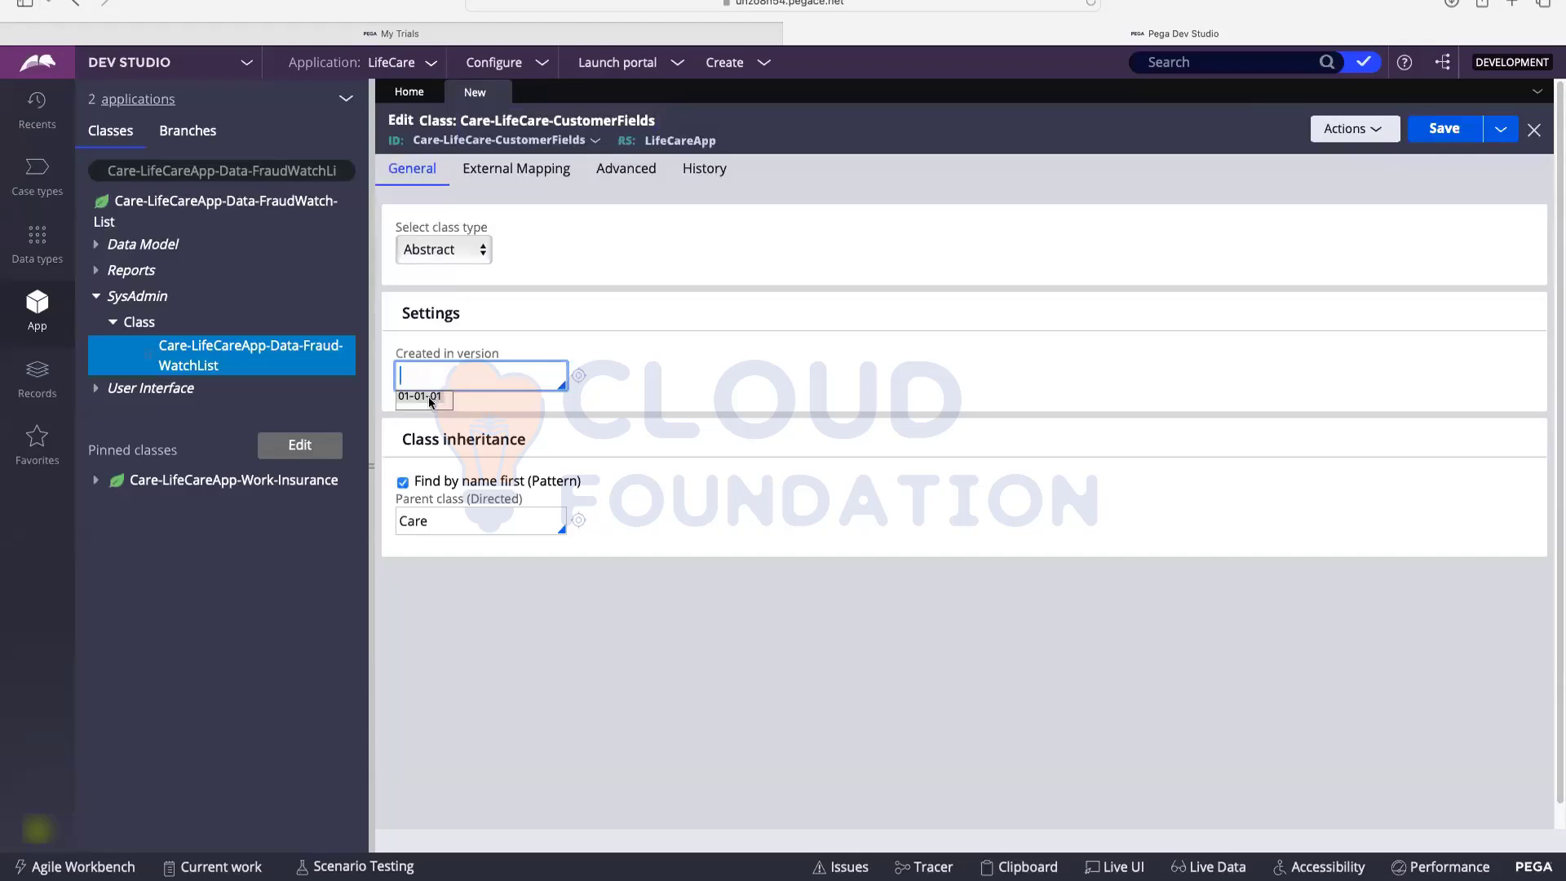
click(430, 400)
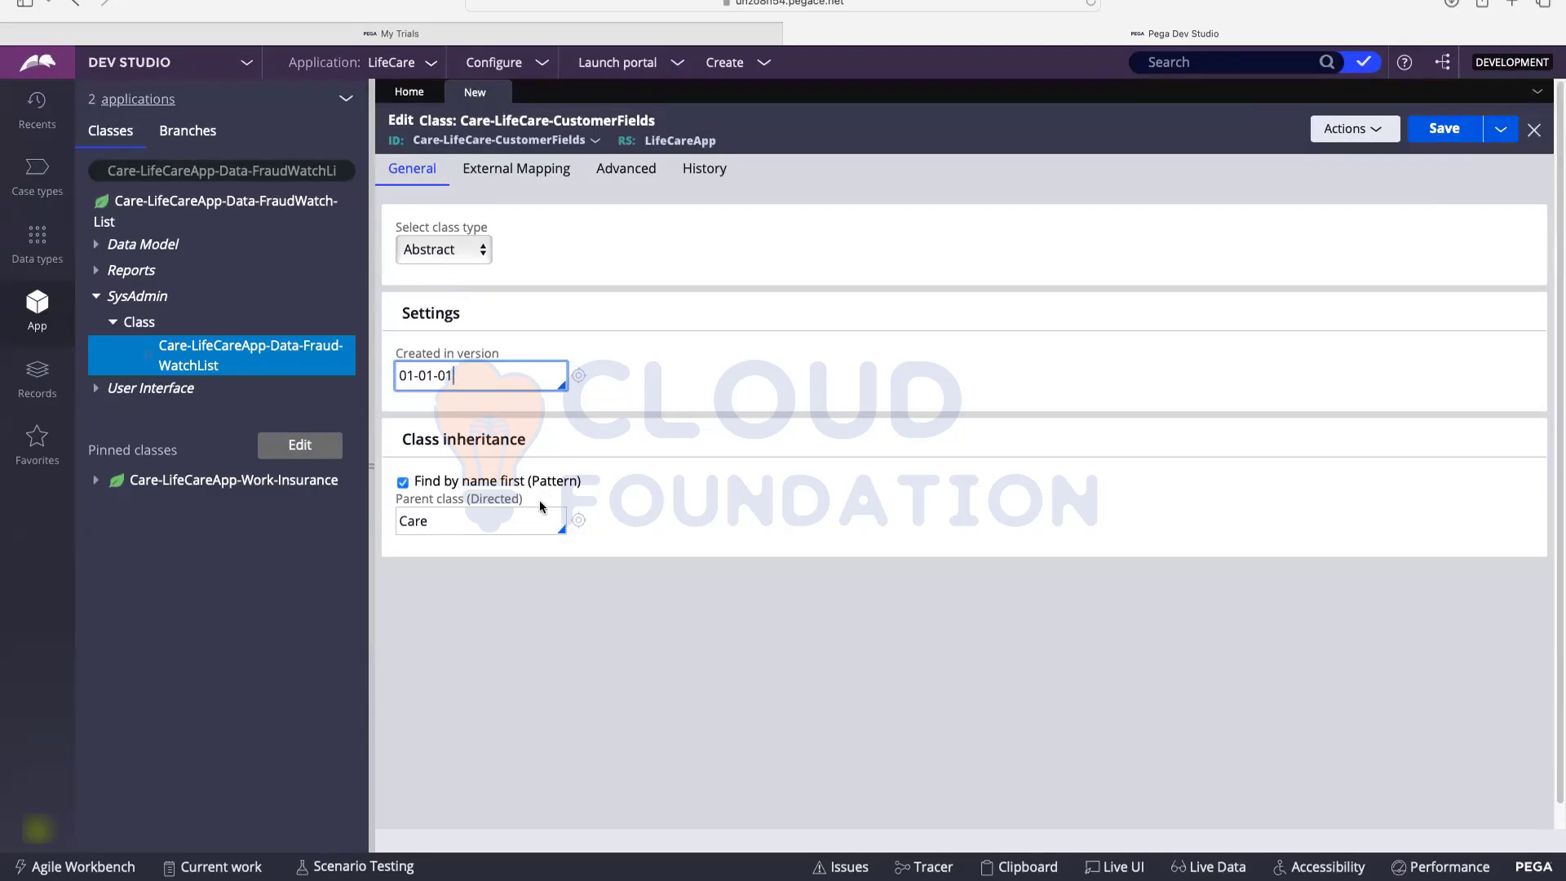
Change the parent class to Data- and attempt to save the class.
click(452, 525)
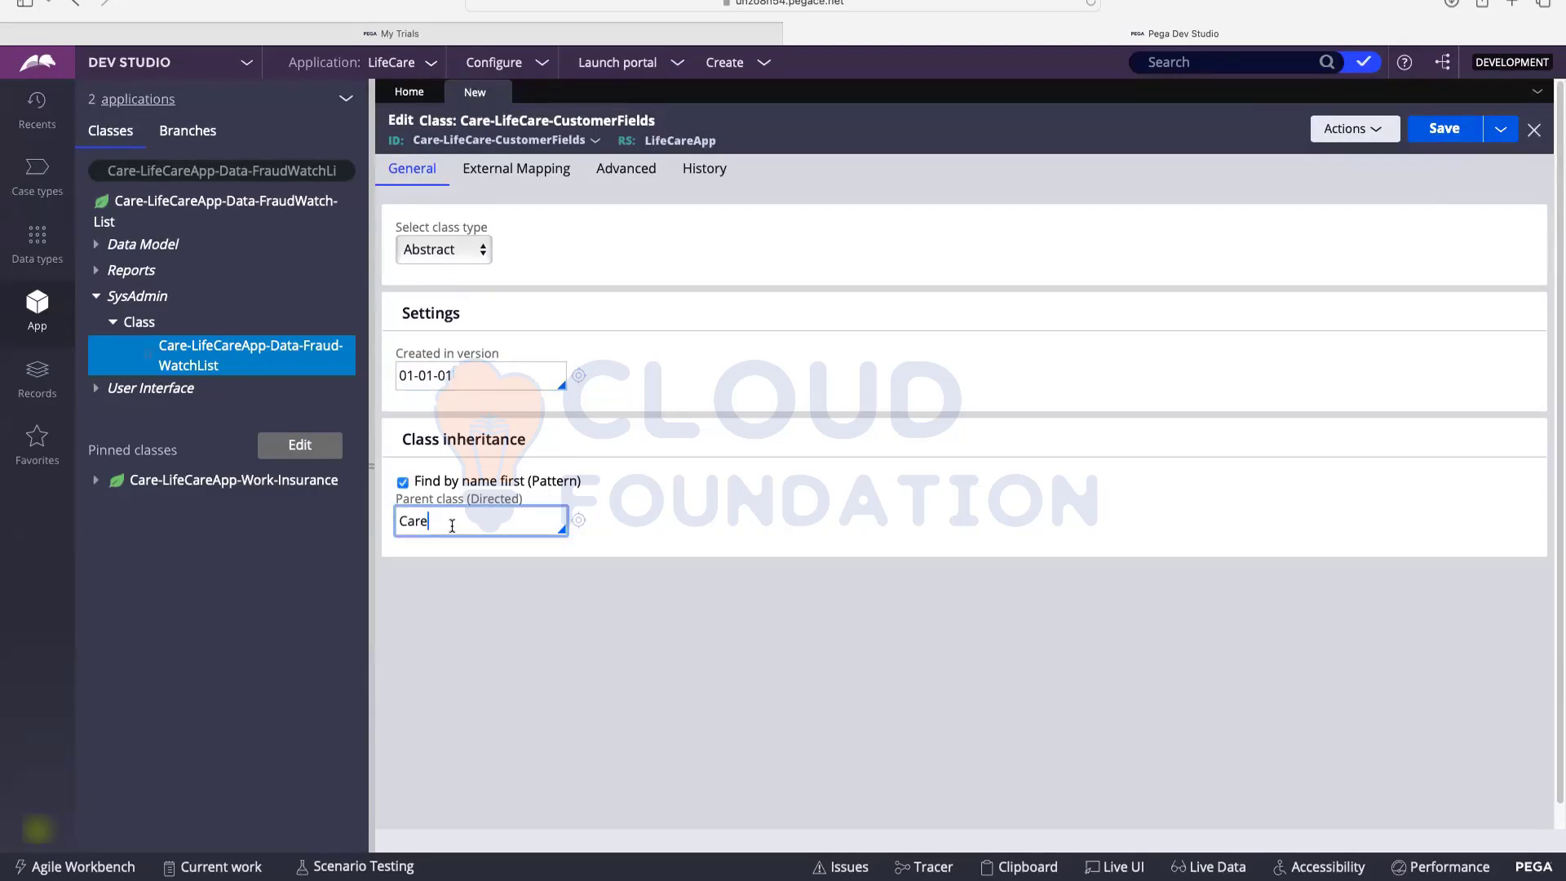
key(BackSpace)
key(BackSpace)
key(BackSpace)
key(BackSpace)
text(Daya)
key(BackSpace)
key(BackSpace)
text(ta-)
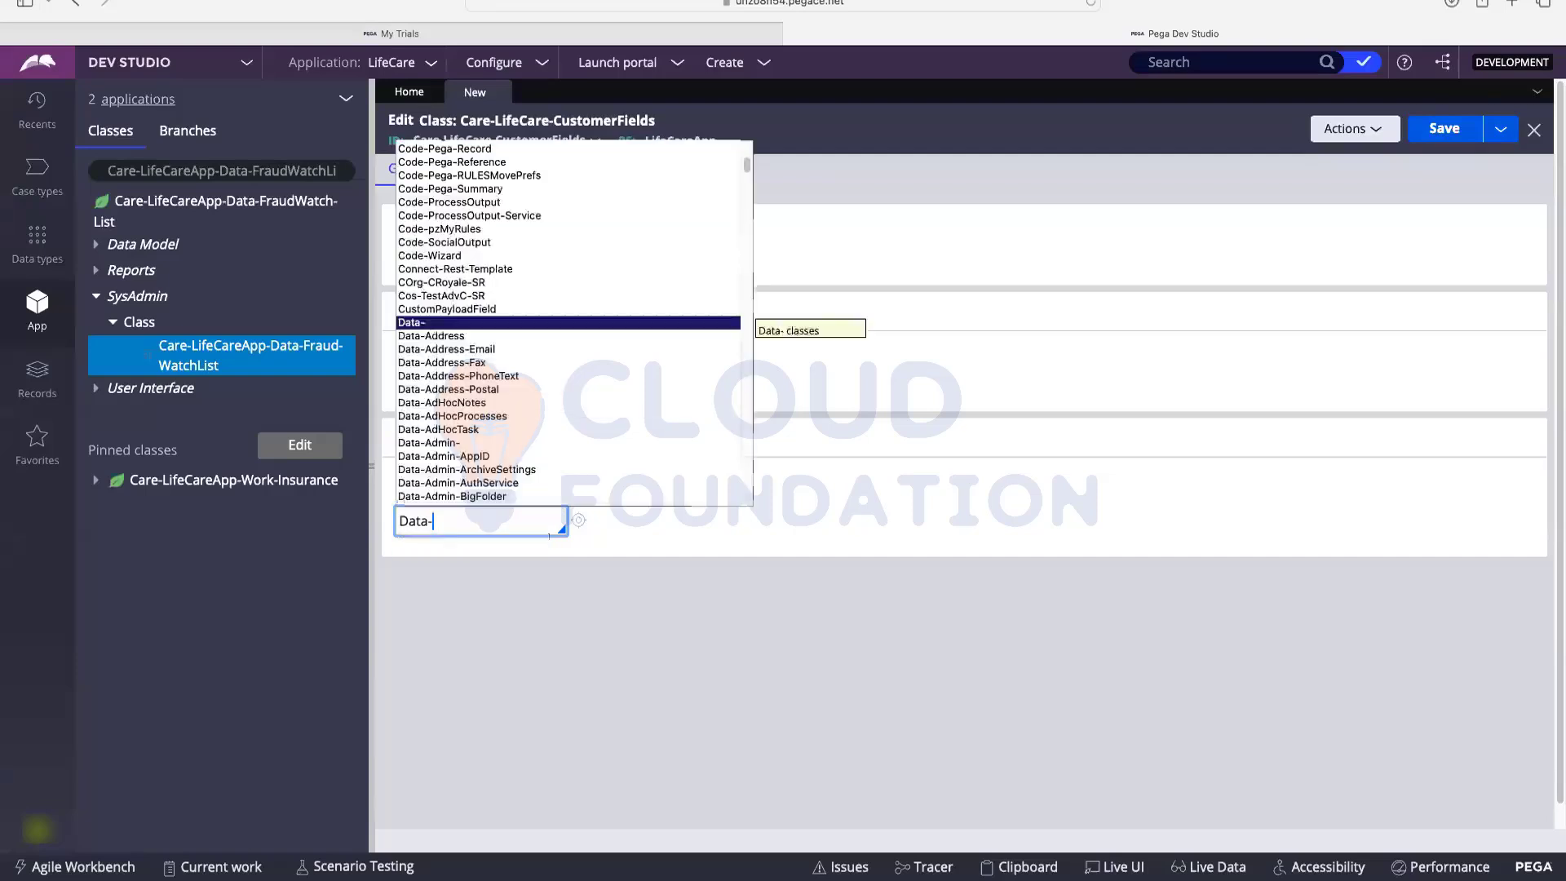
click(429, 327)
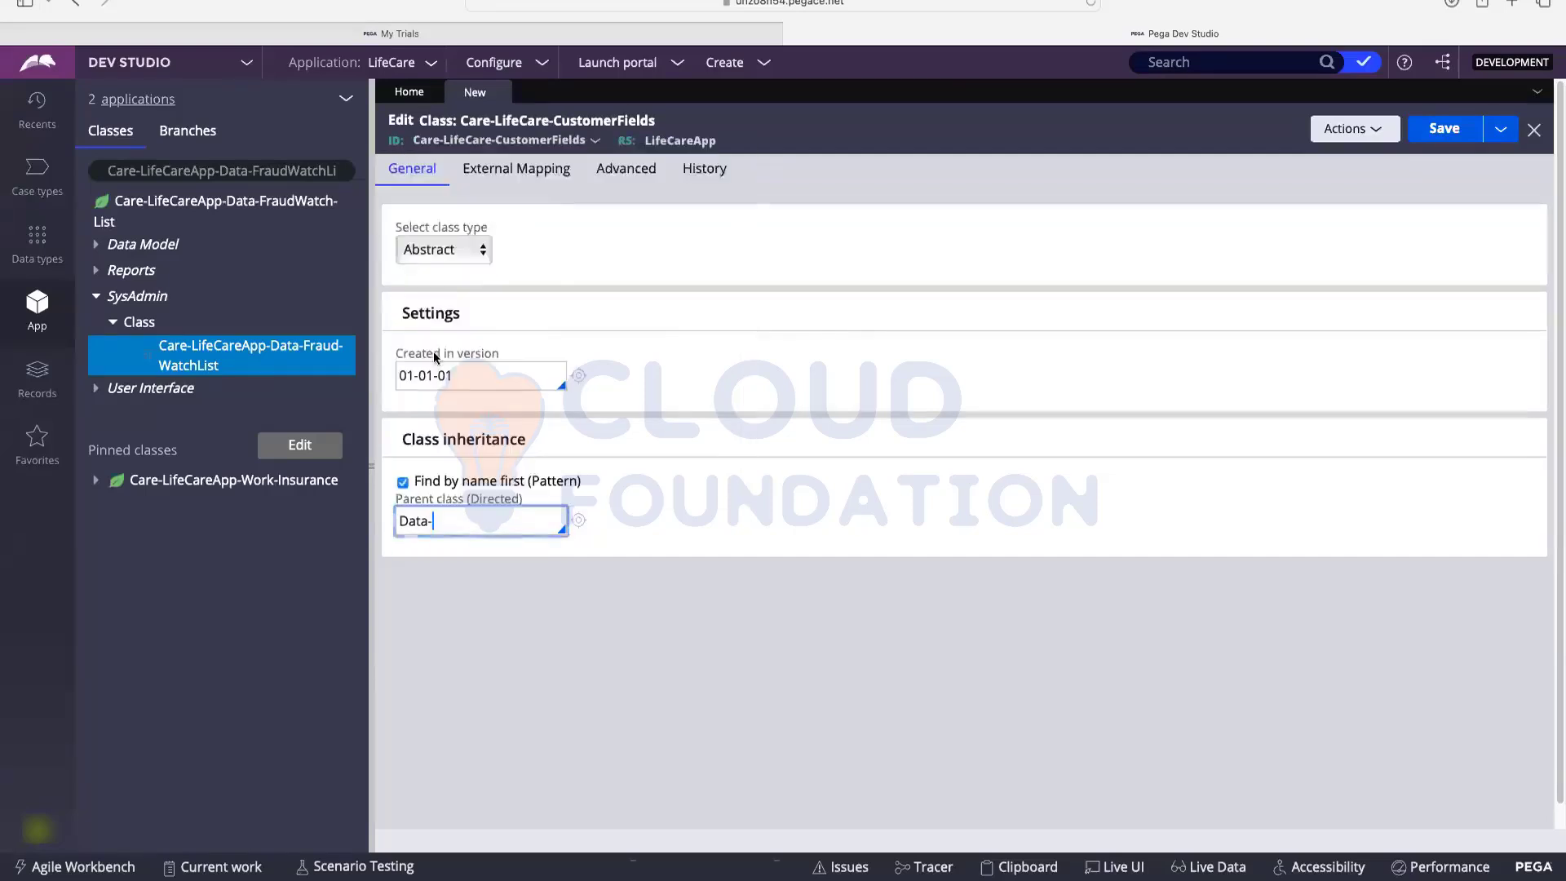
click(1440, 127)
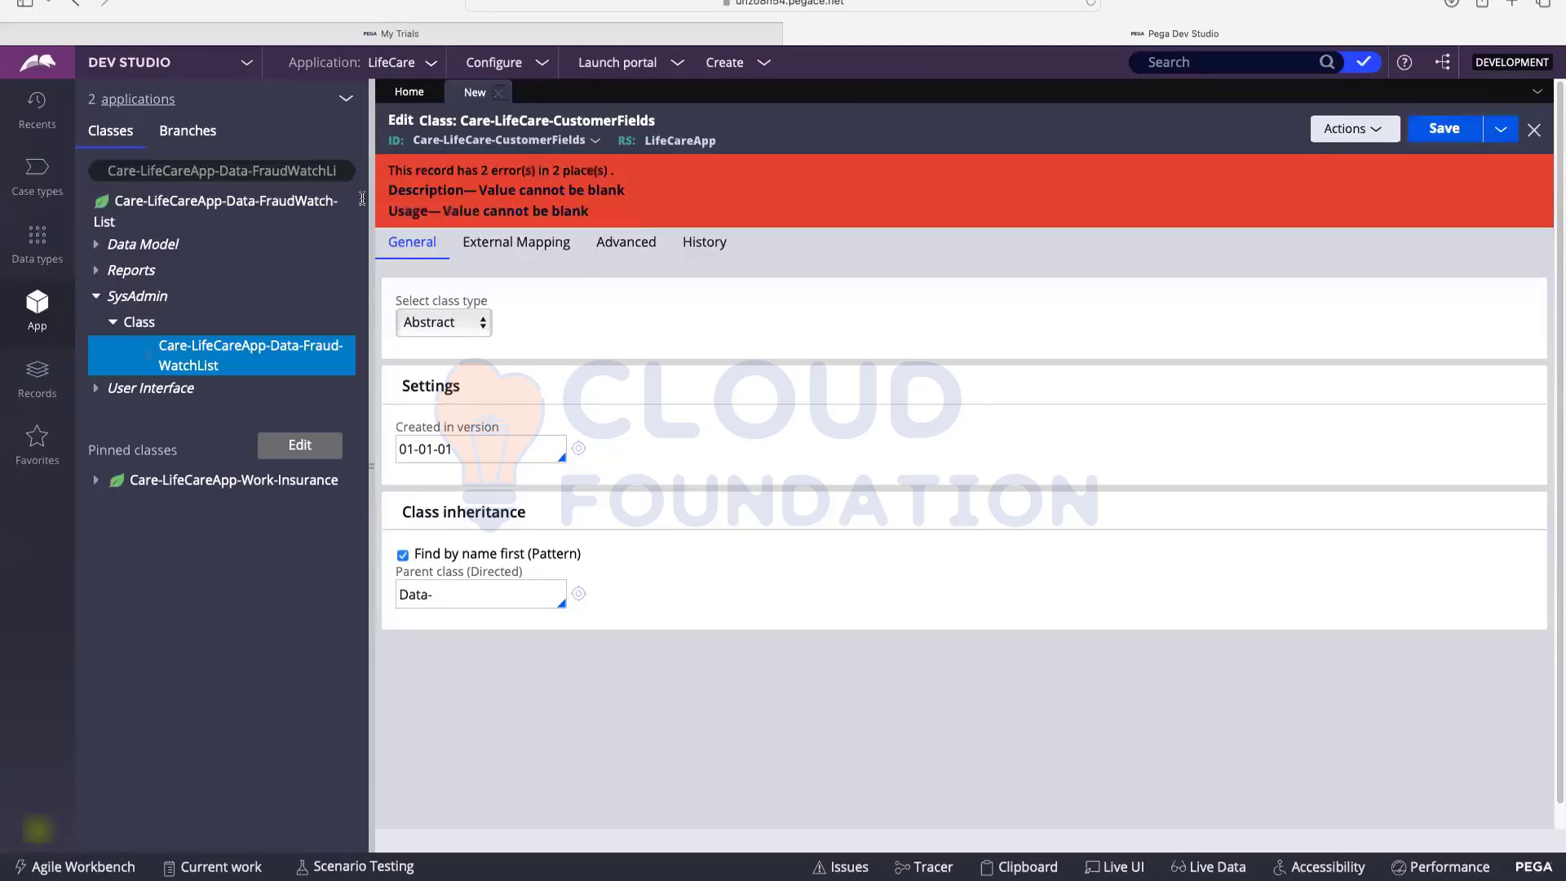
Discard the unsaved CustomerFields class and start a new class via Create > SysAdmin > Class.
click(499, 92)
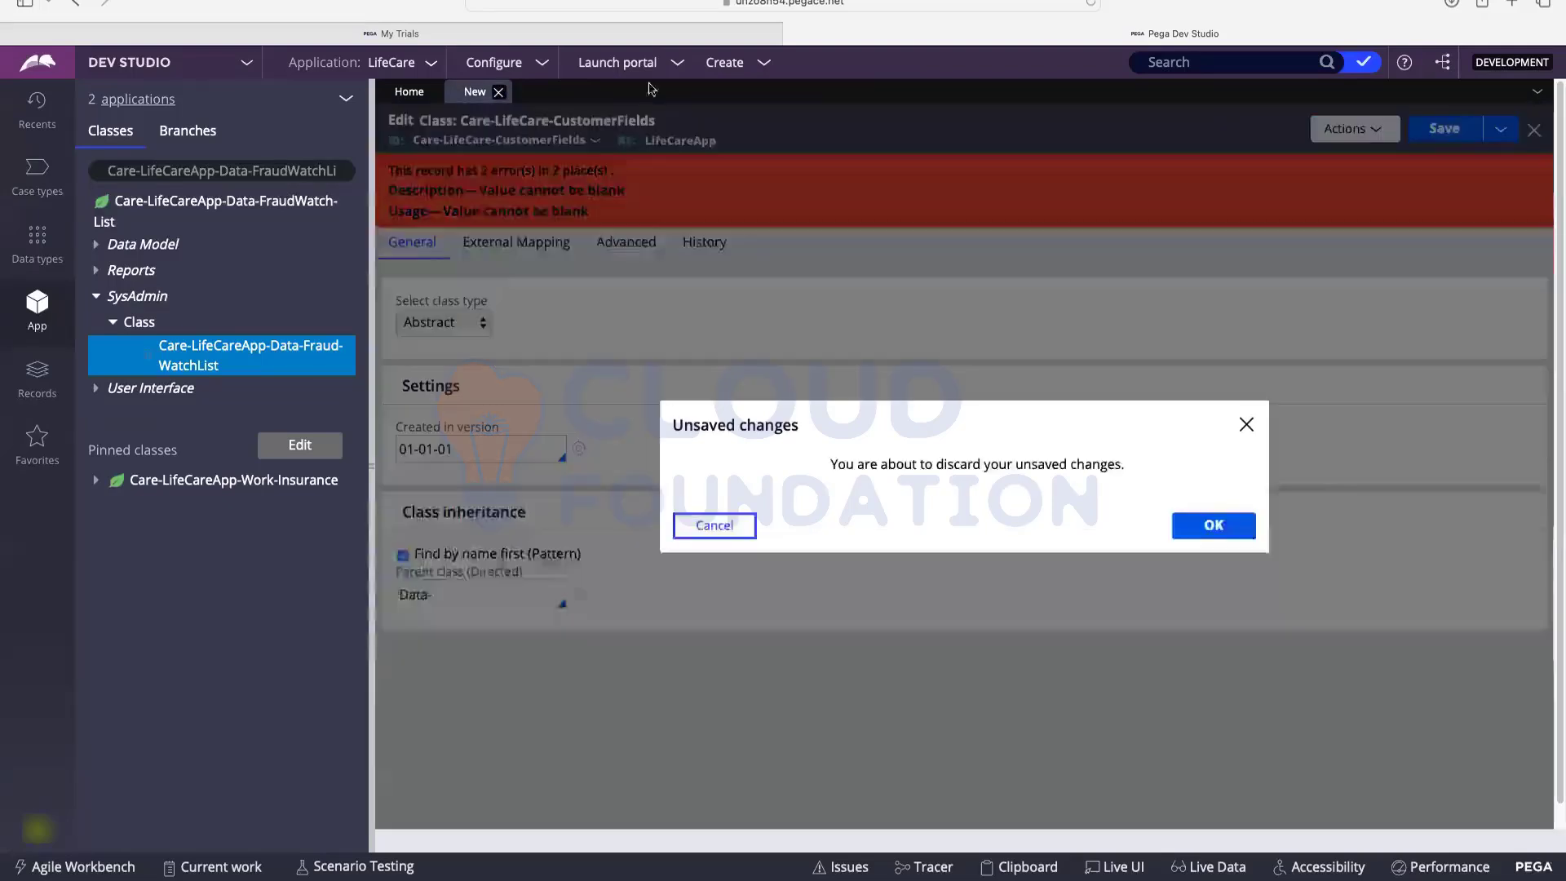
click(1213, 526)
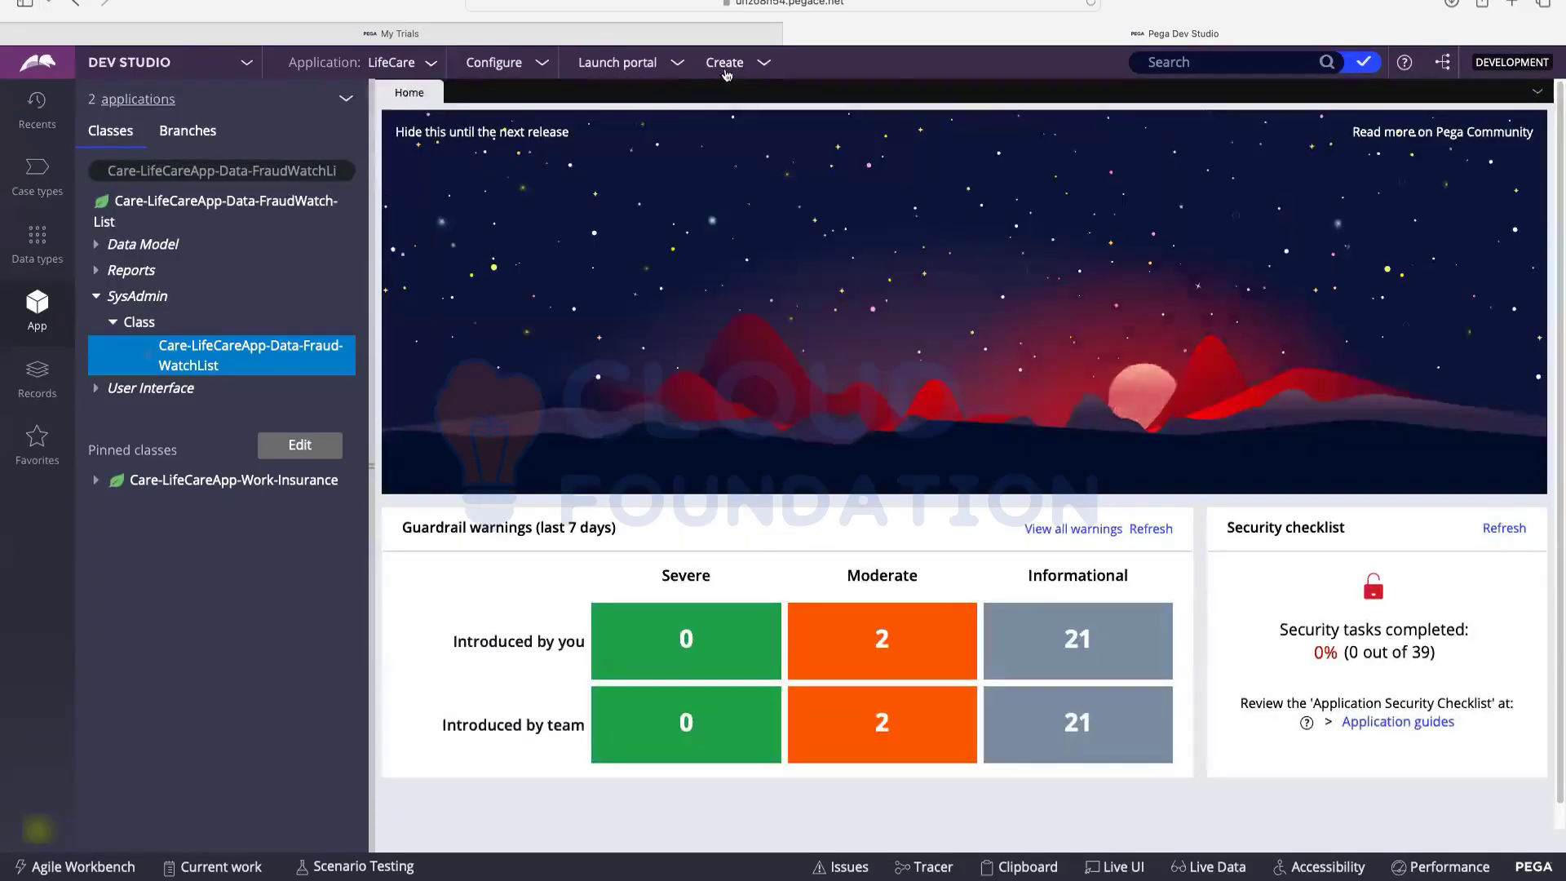
click(721, 71)
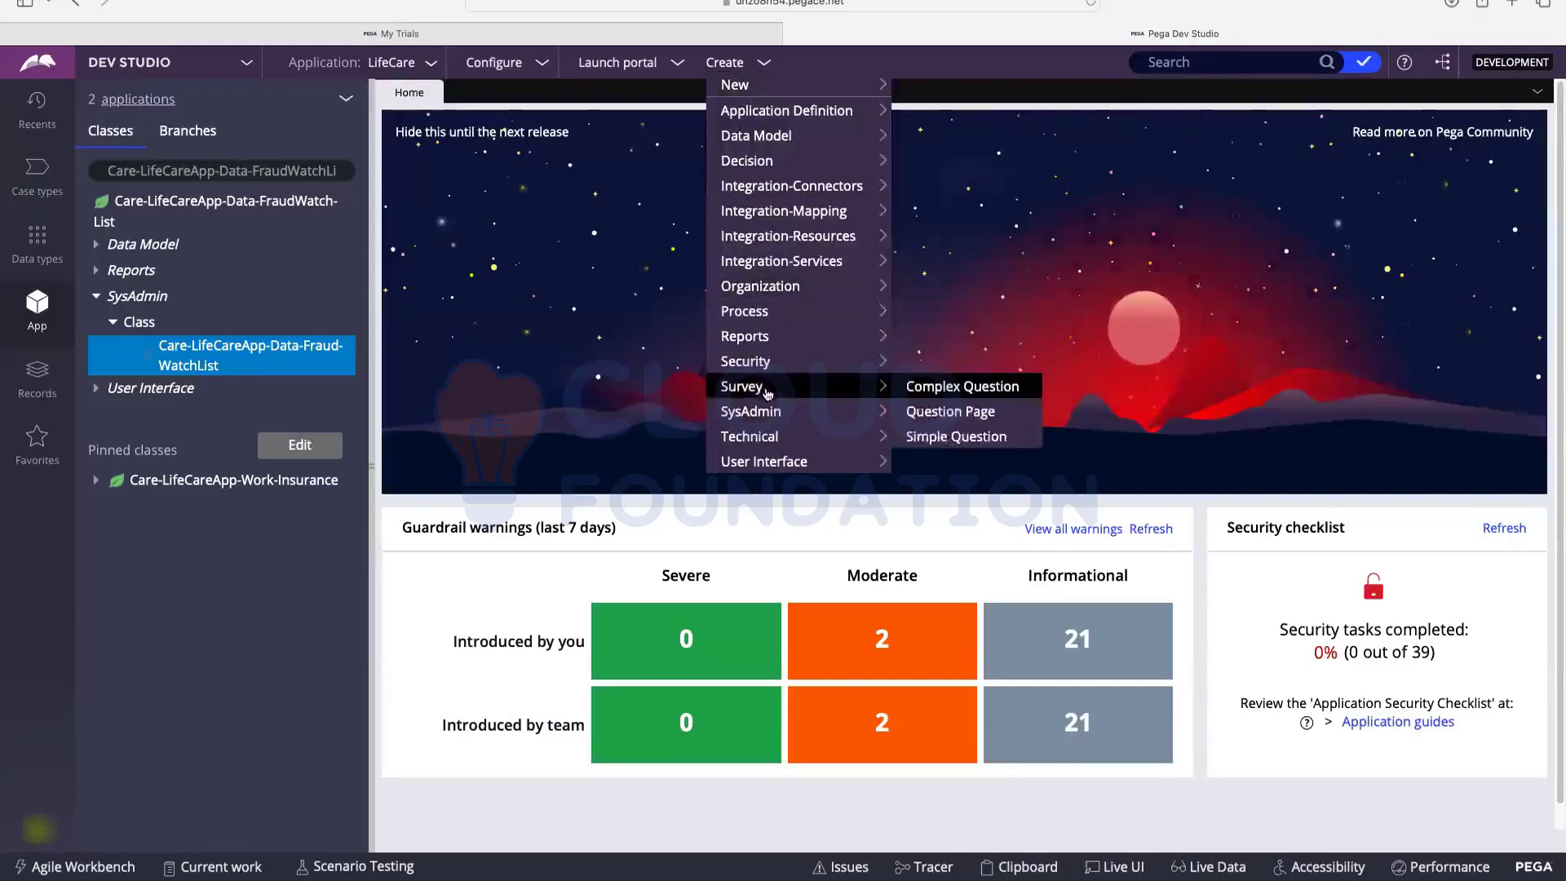
mouse_move(754, 411)
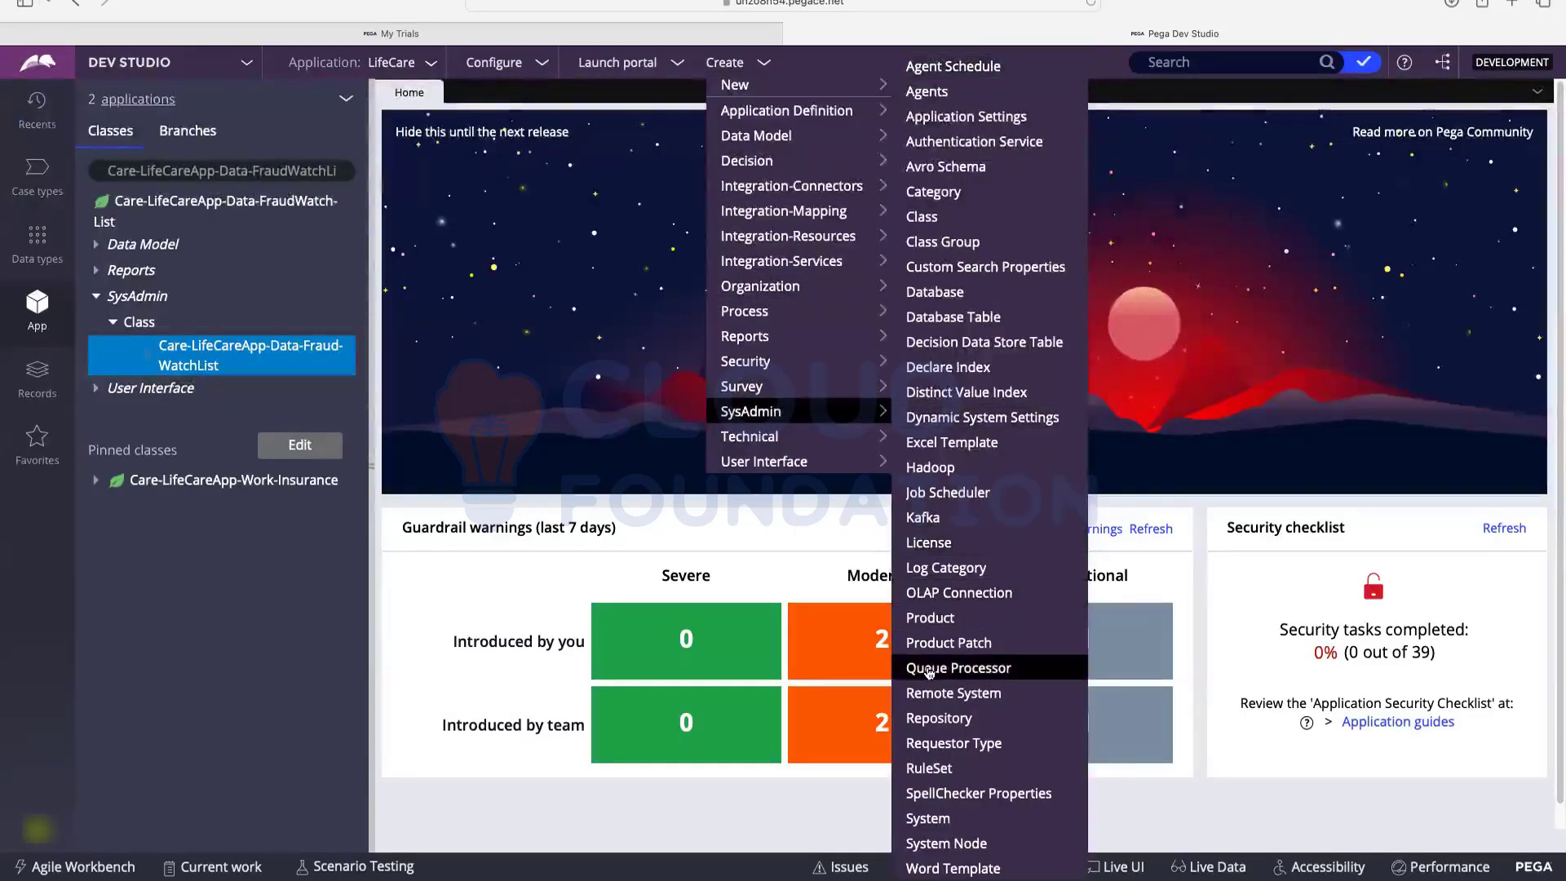
click(923, 216)
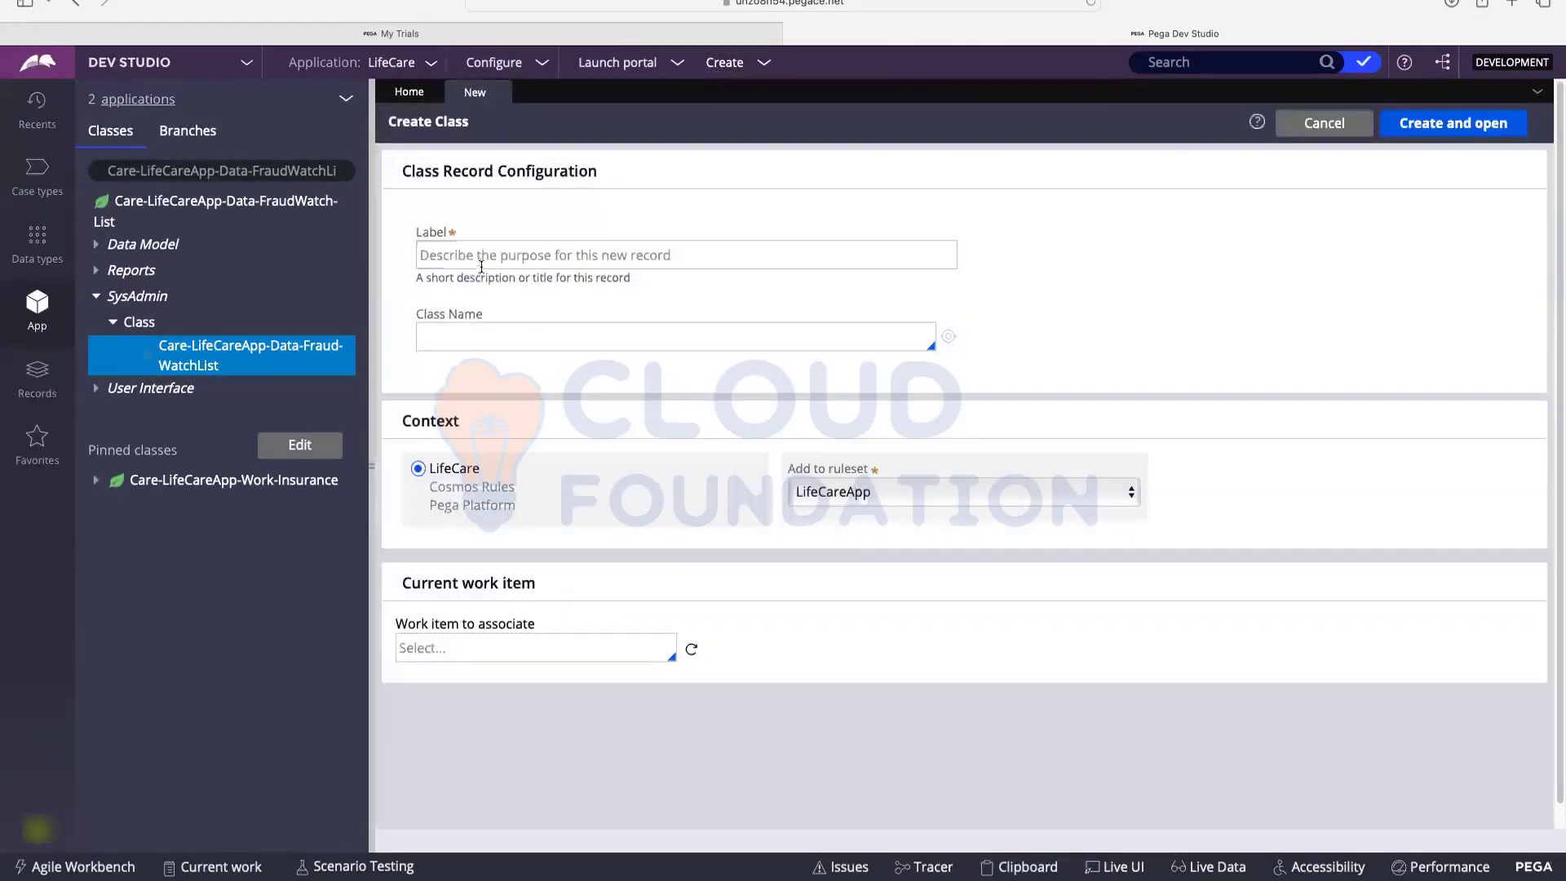
Create class Care-Data-Customer labelled 'Care-Data-Cusomer' and open it for editing.
click(486, 255)
text(C)
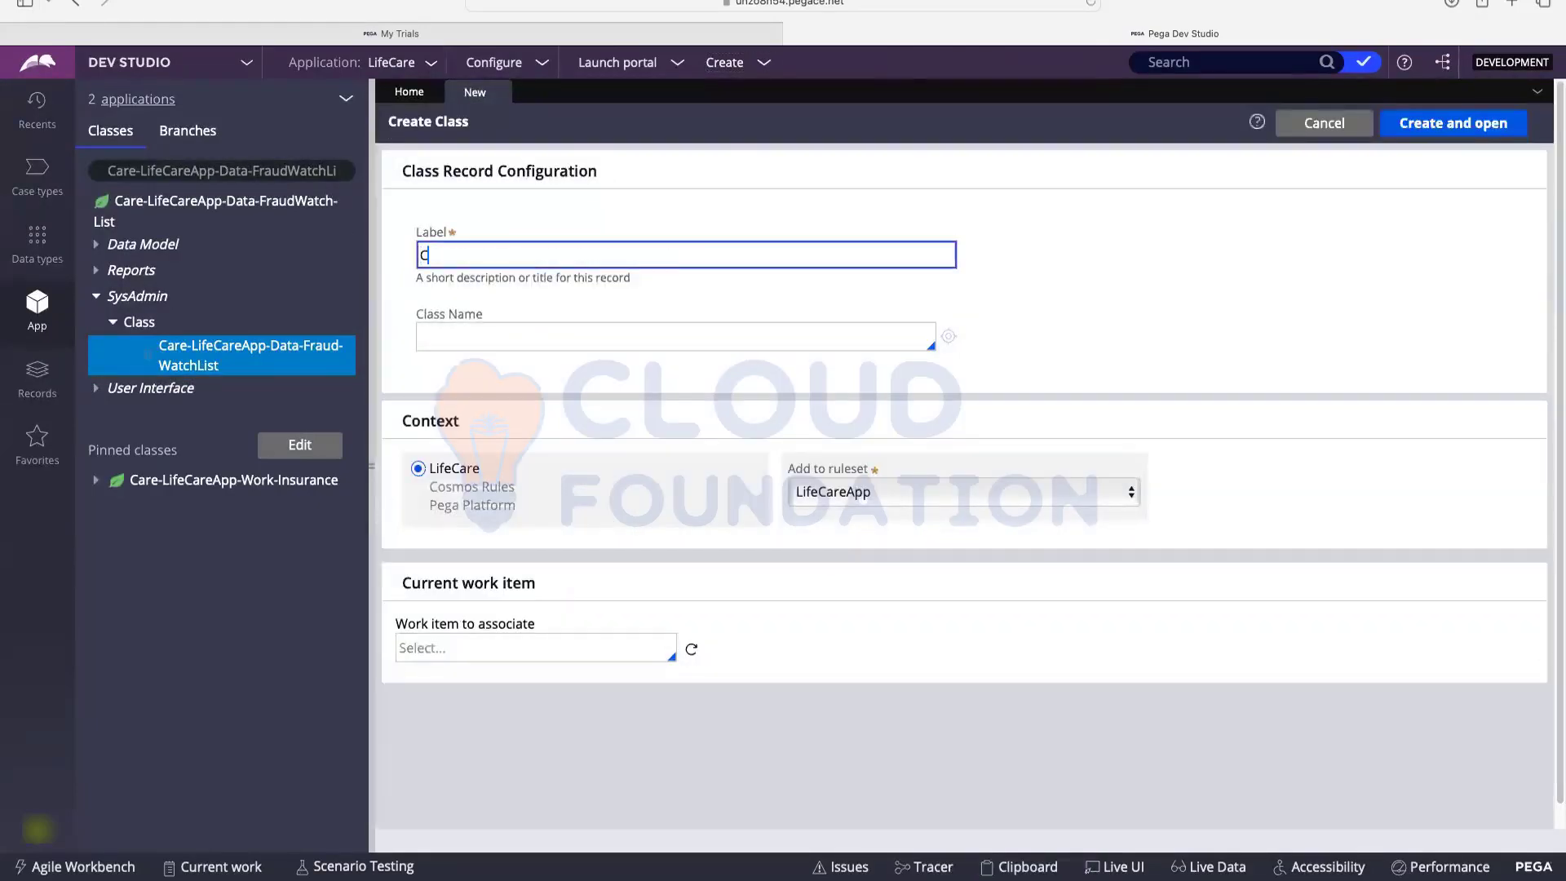
text(are-Data-Cusomer)
click(486, 343)
text(Care)
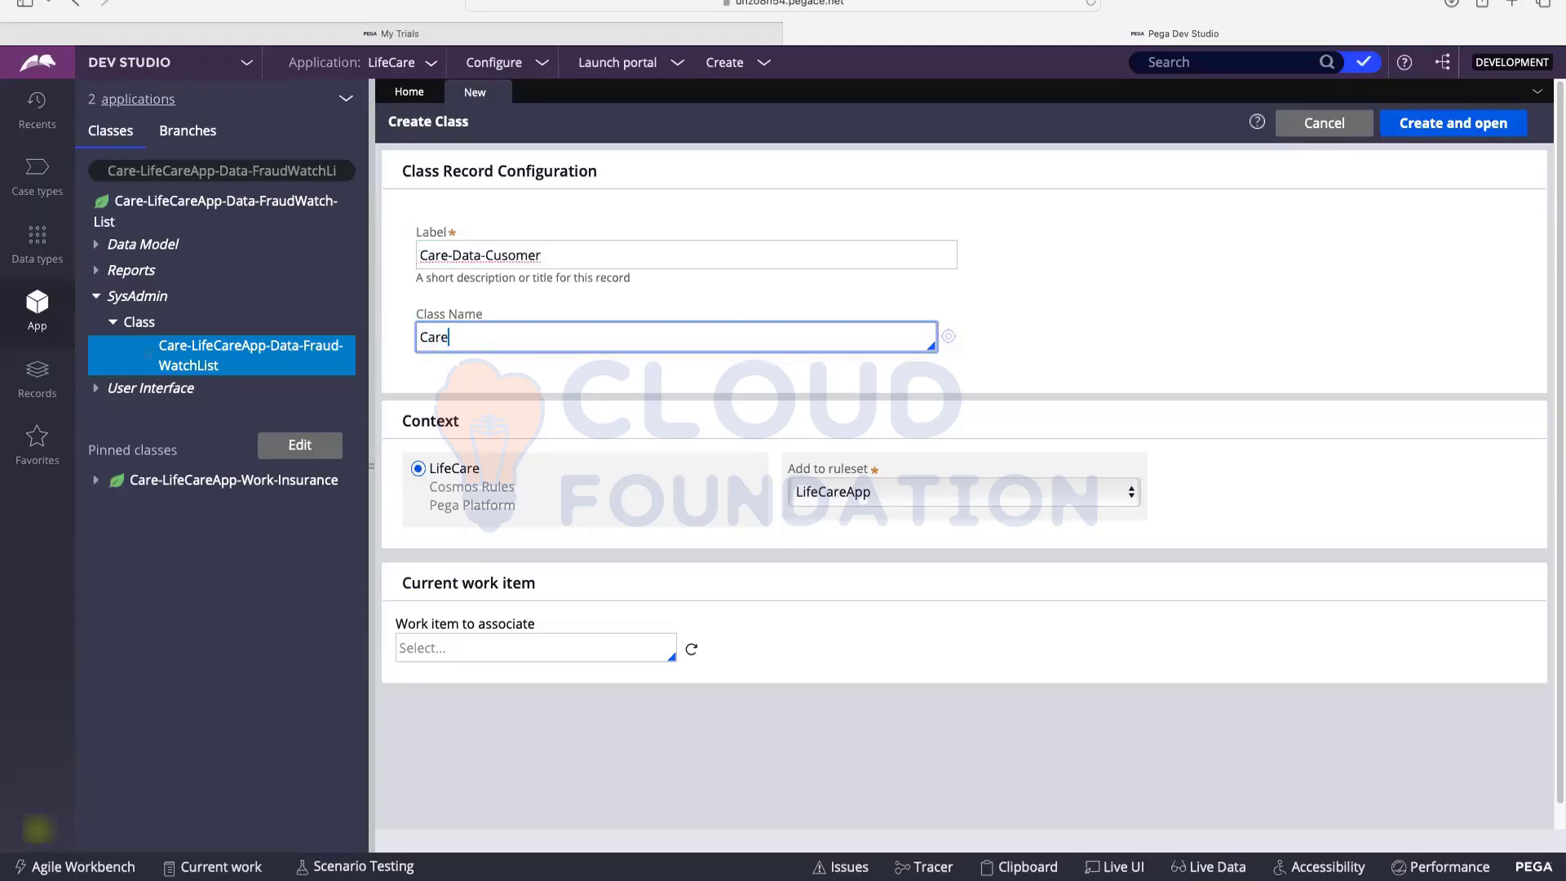
text(-Data-Customer)
click(439, 257)
double_click(439, 257)
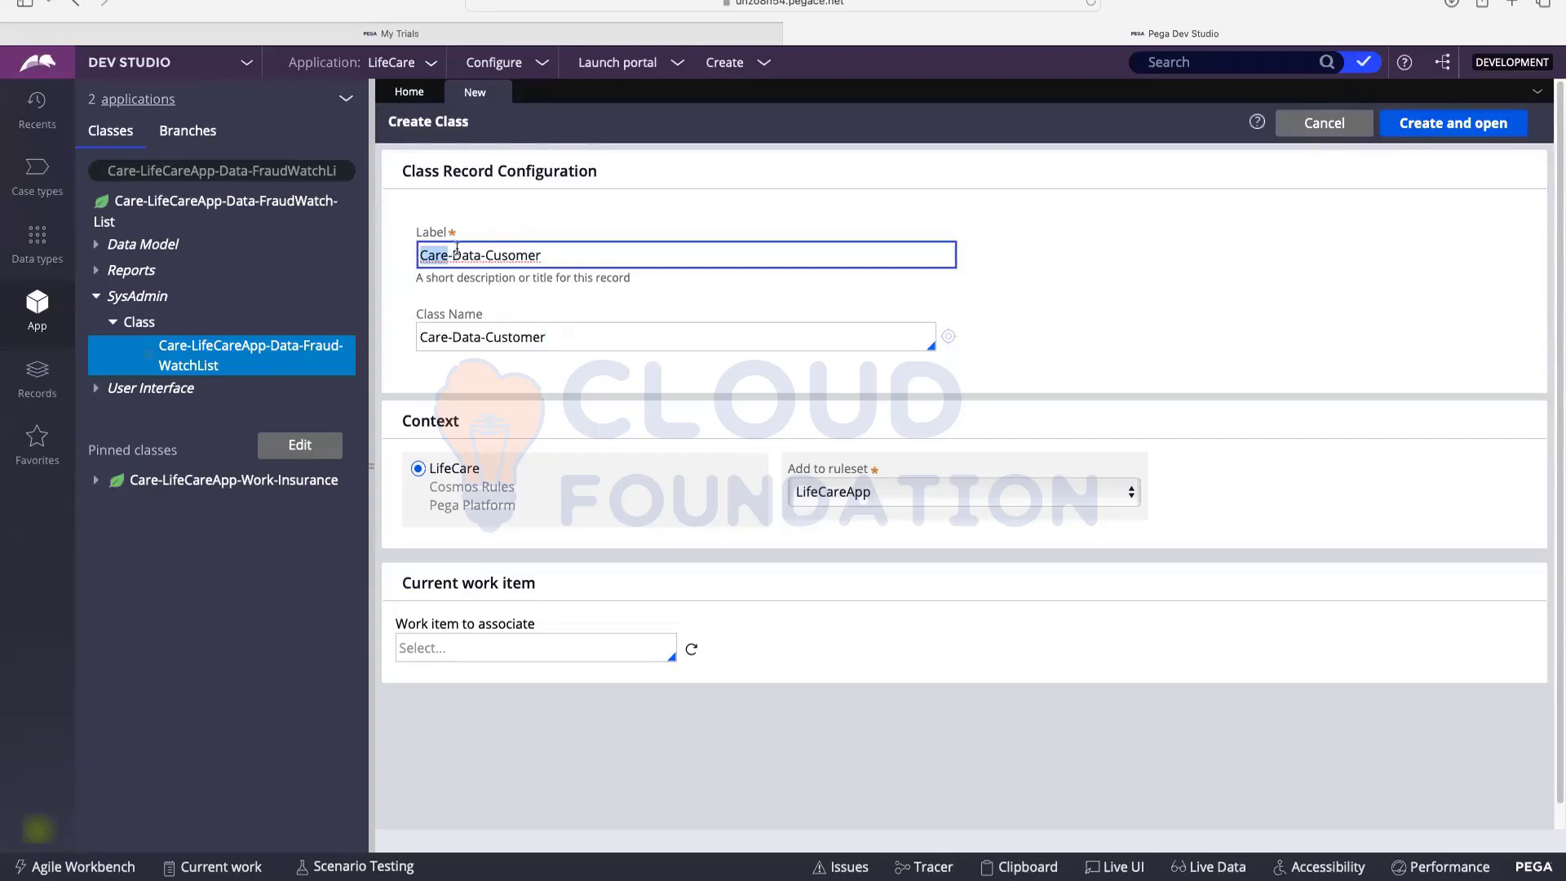
click(460, 255)
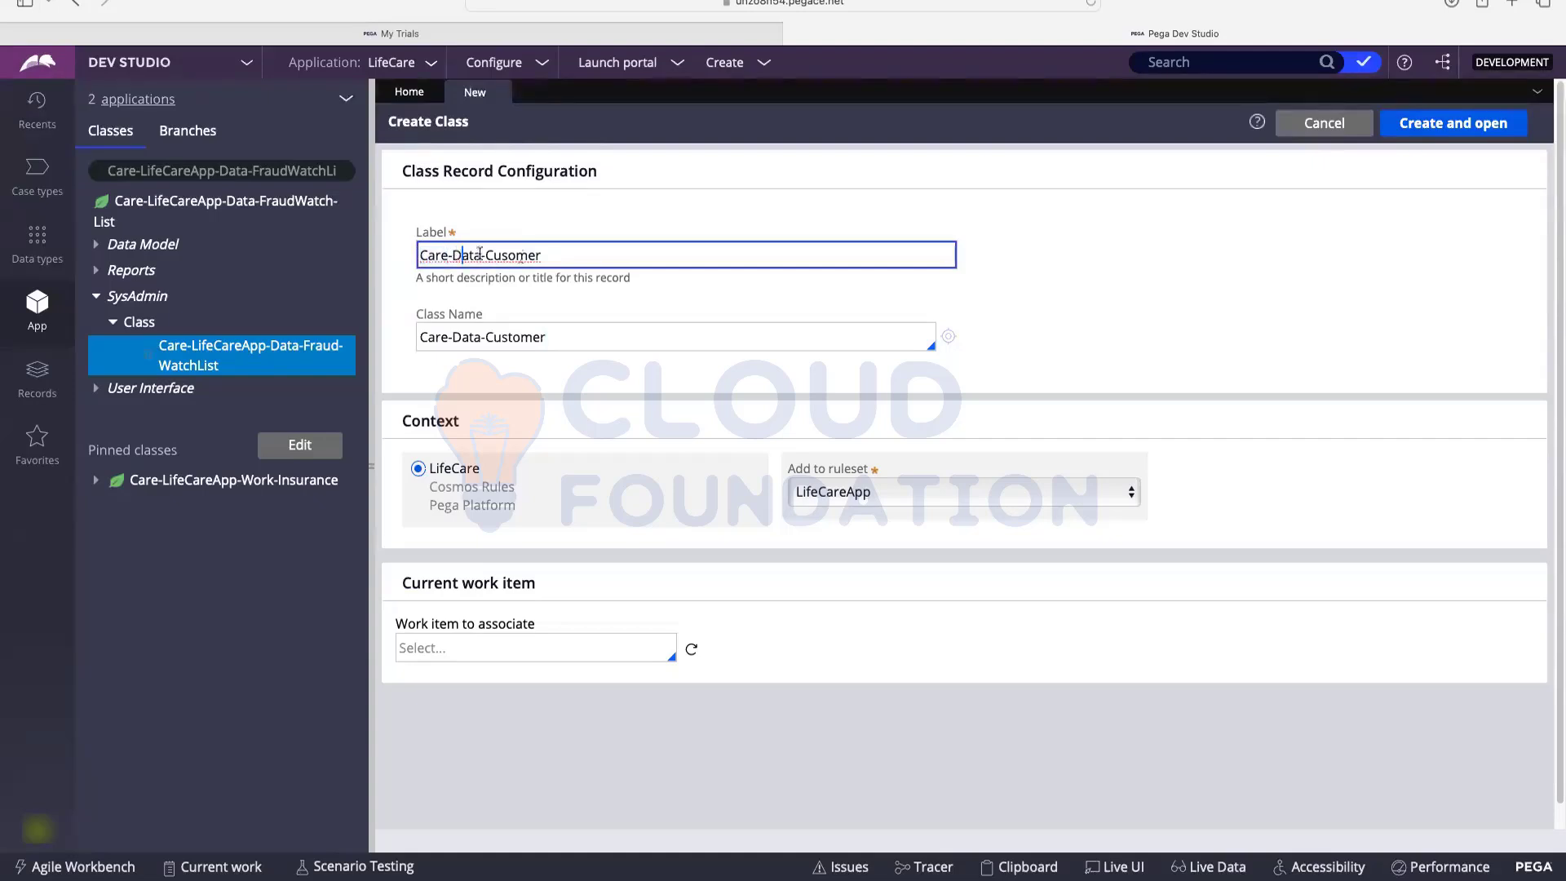
click(565, 438)
click(1433, 131)
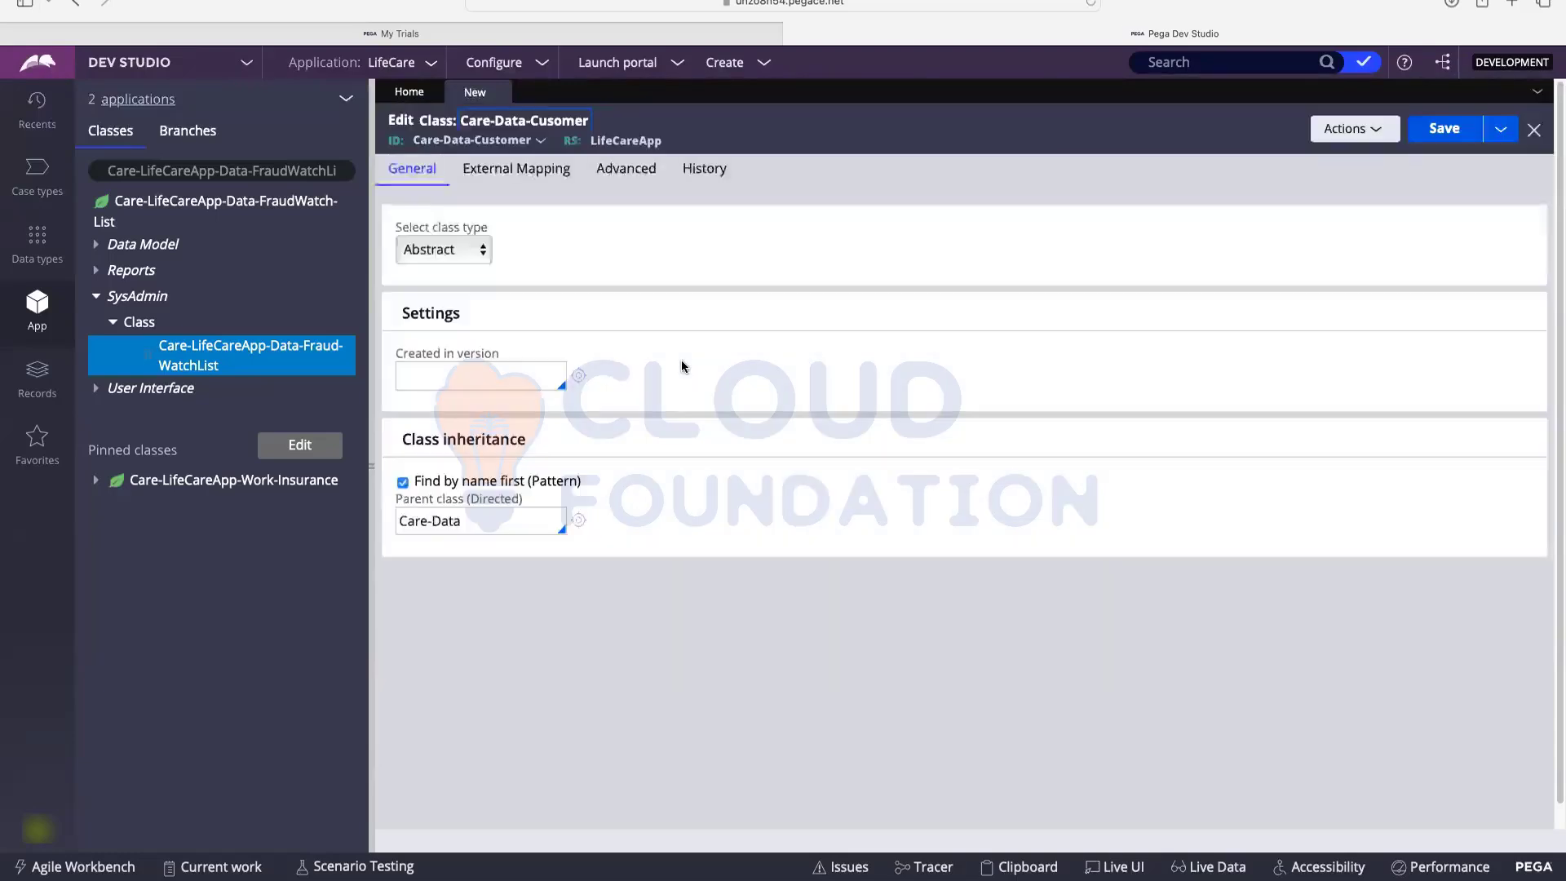
Set the Created in version to 01-01-01 and check the Care-Data parent class.
click(445, 374)
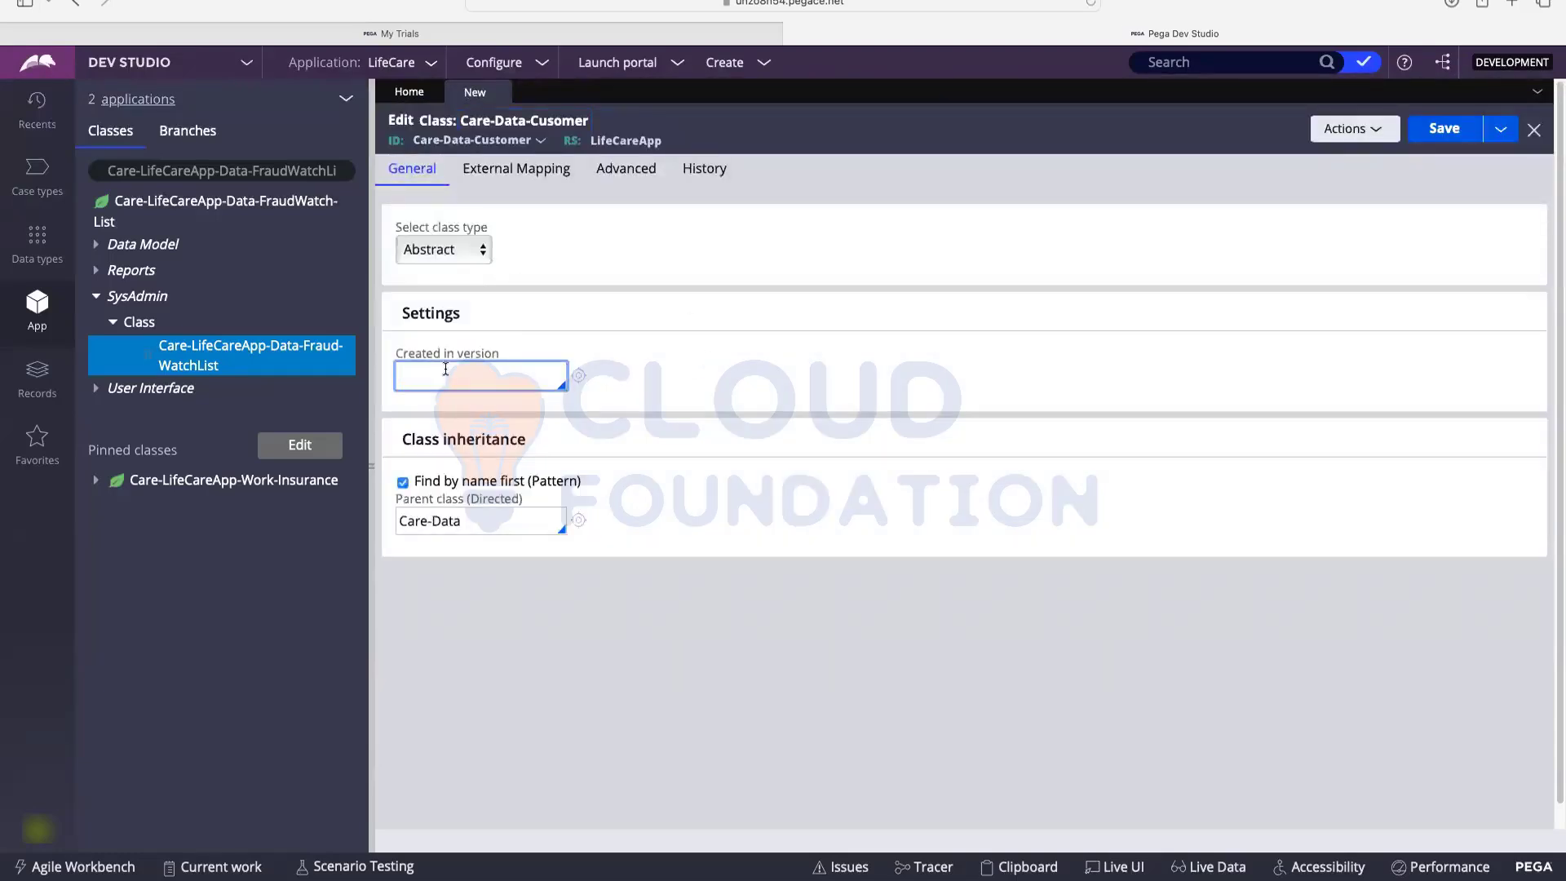
click(446, 372)
click(427, 401)
drag(398, 524, 452, 522)
click(472, 522)
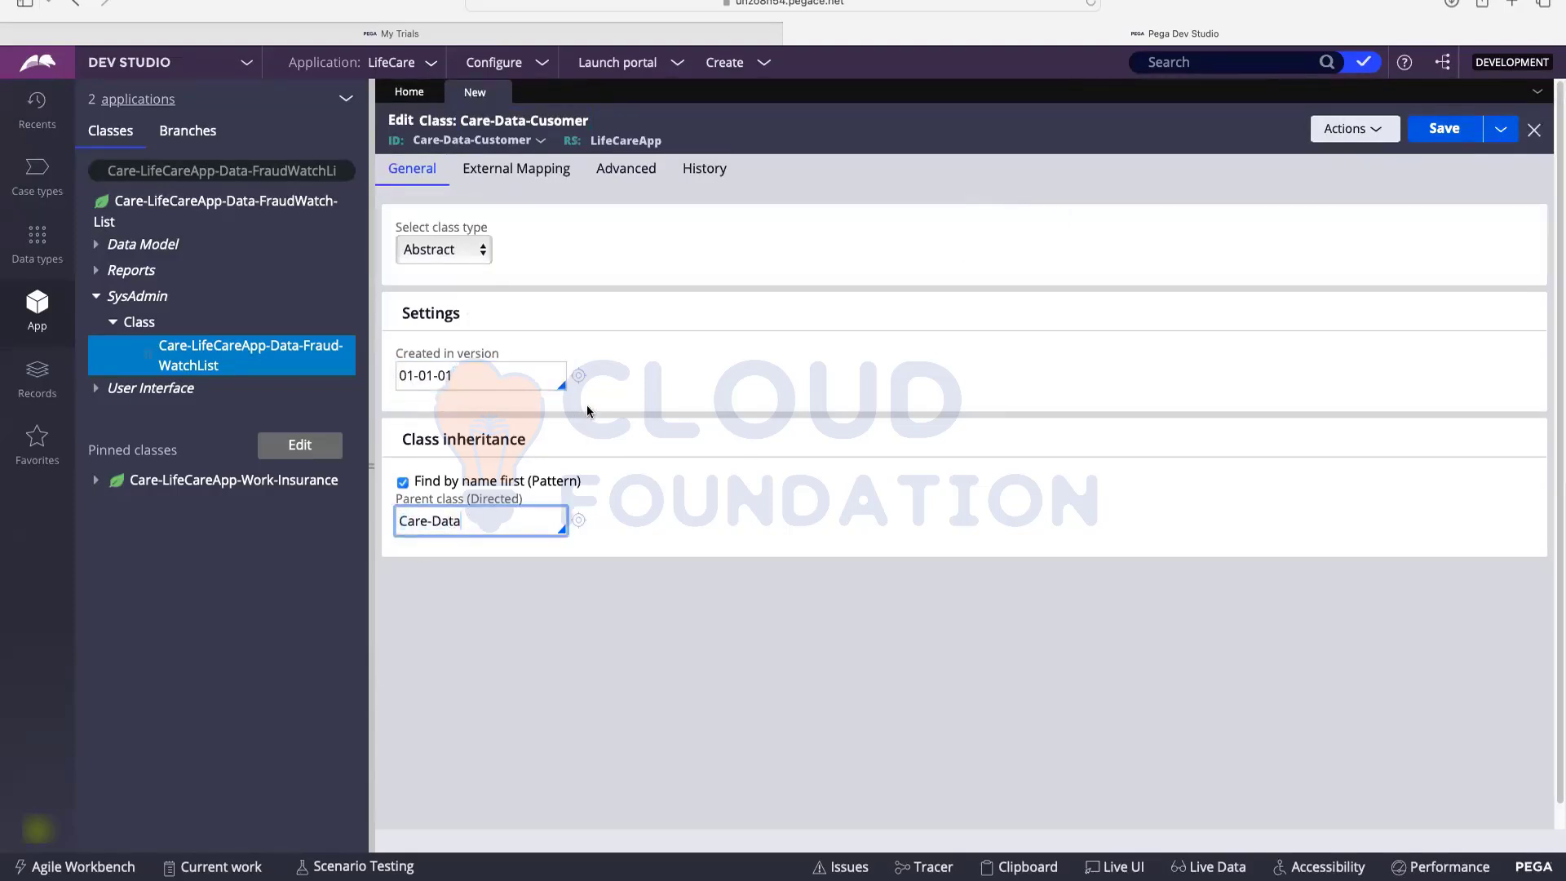
Save the class and review the errors flagging blank Description and Usage.
click(1441, 130)
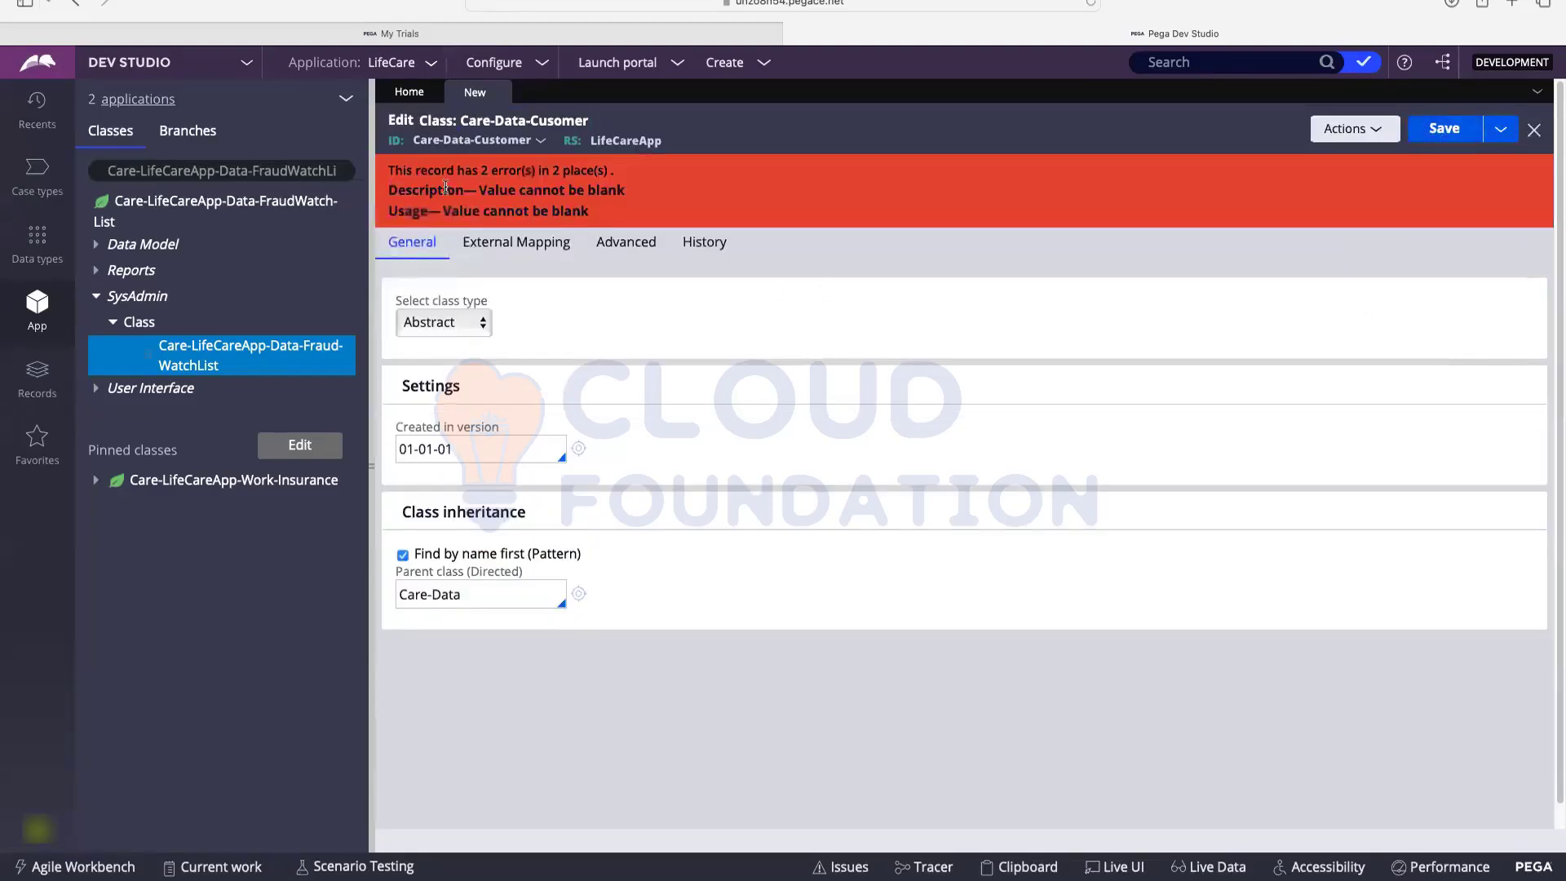
drag(389, 173, 517, 172)
drag(390, 192, 617, 193)
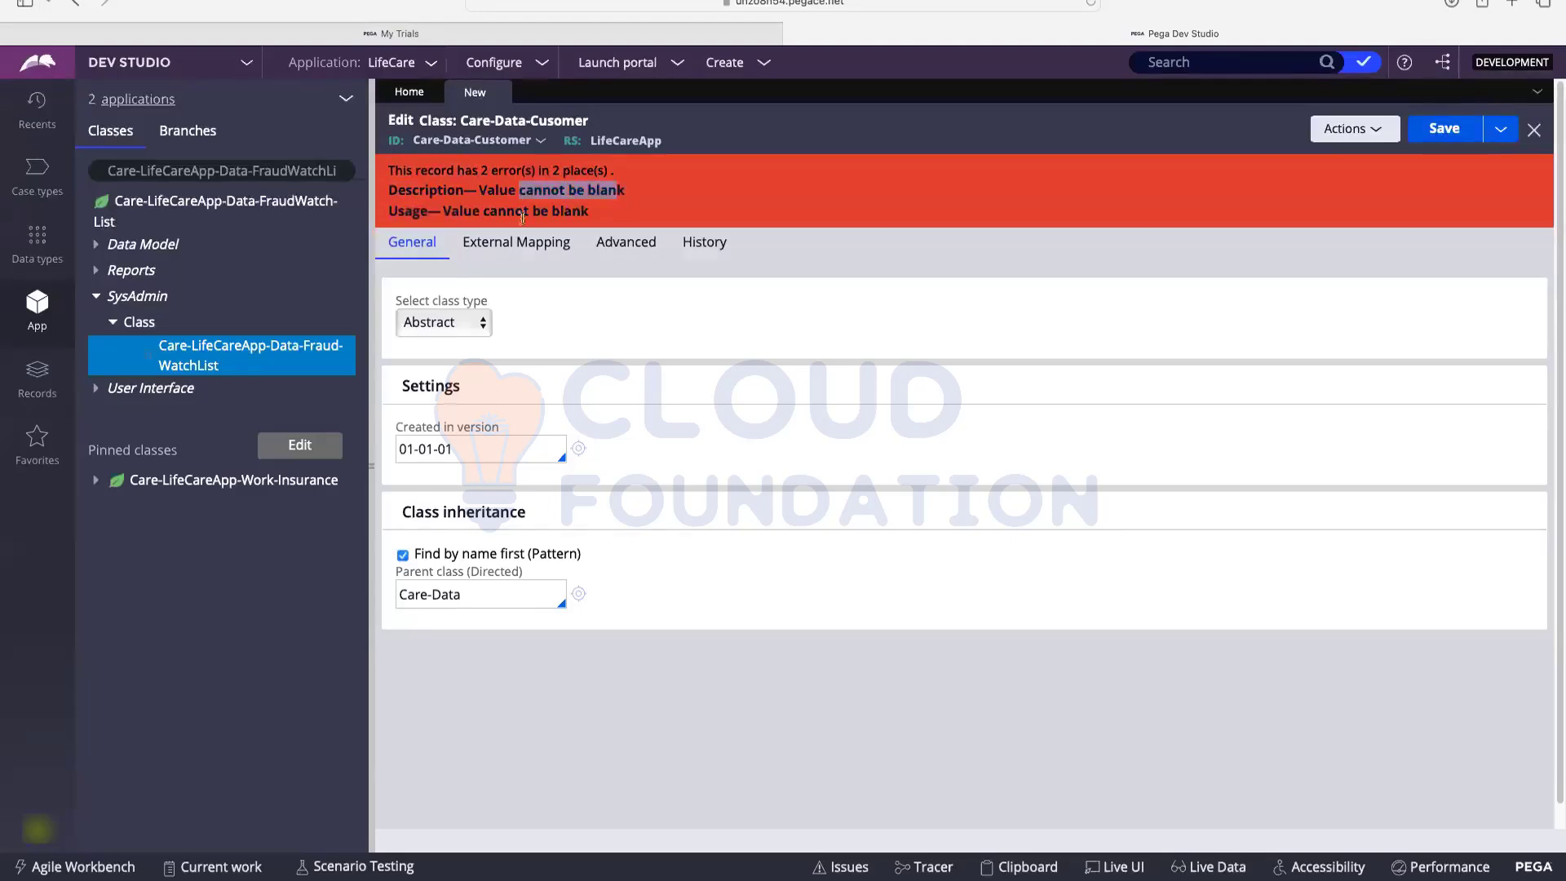
drag(408, 213, 589, 215)
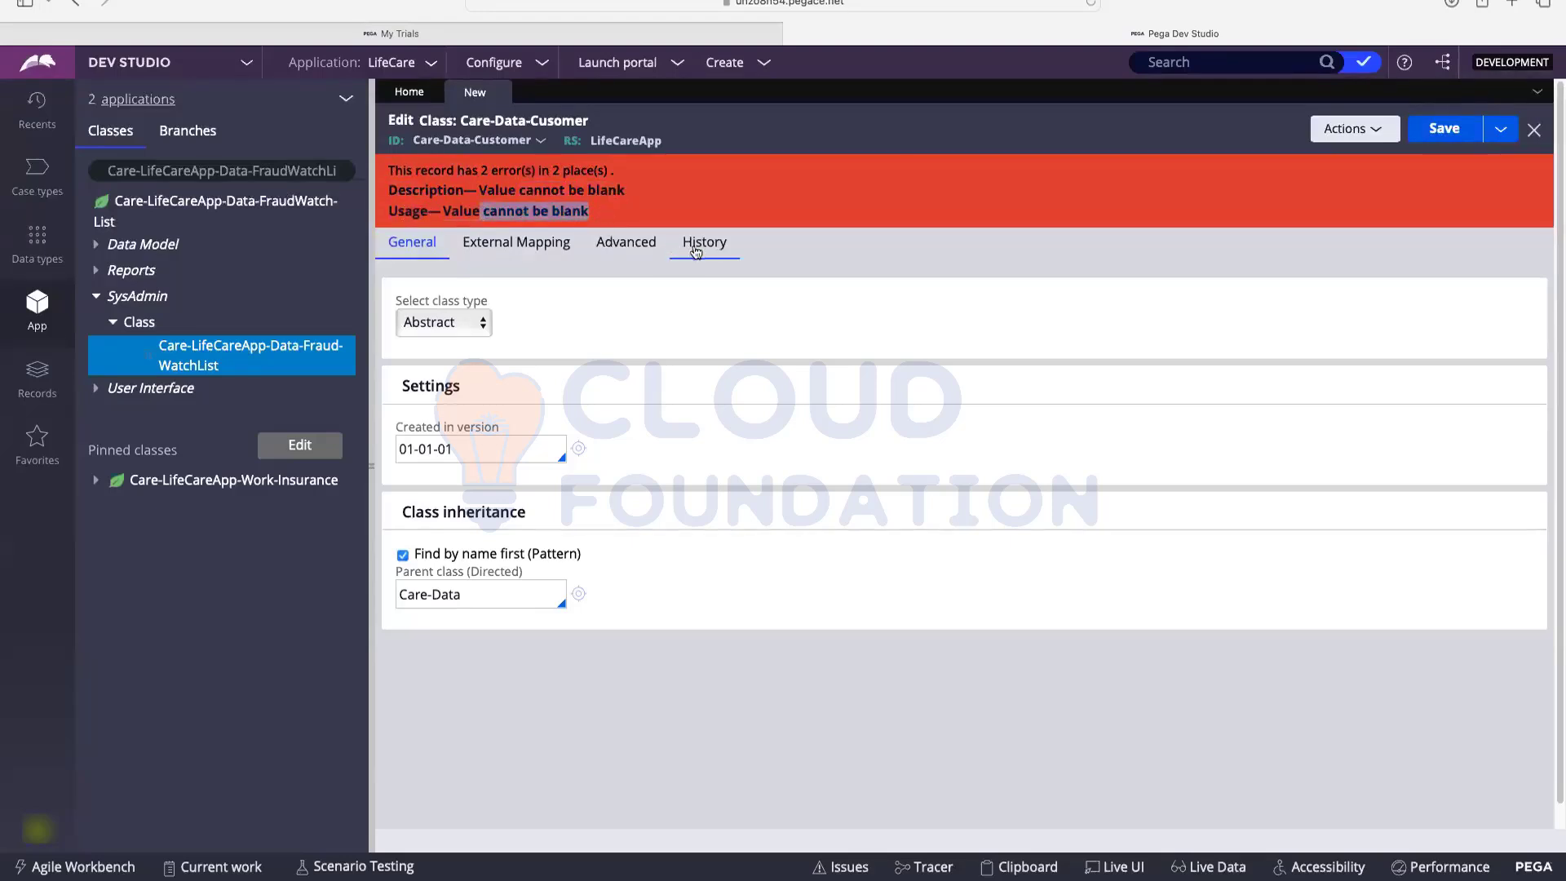
click(699, 249)
Enter the description 'Created to store customer attributes' and copy it into Usage.
click(522, 383)
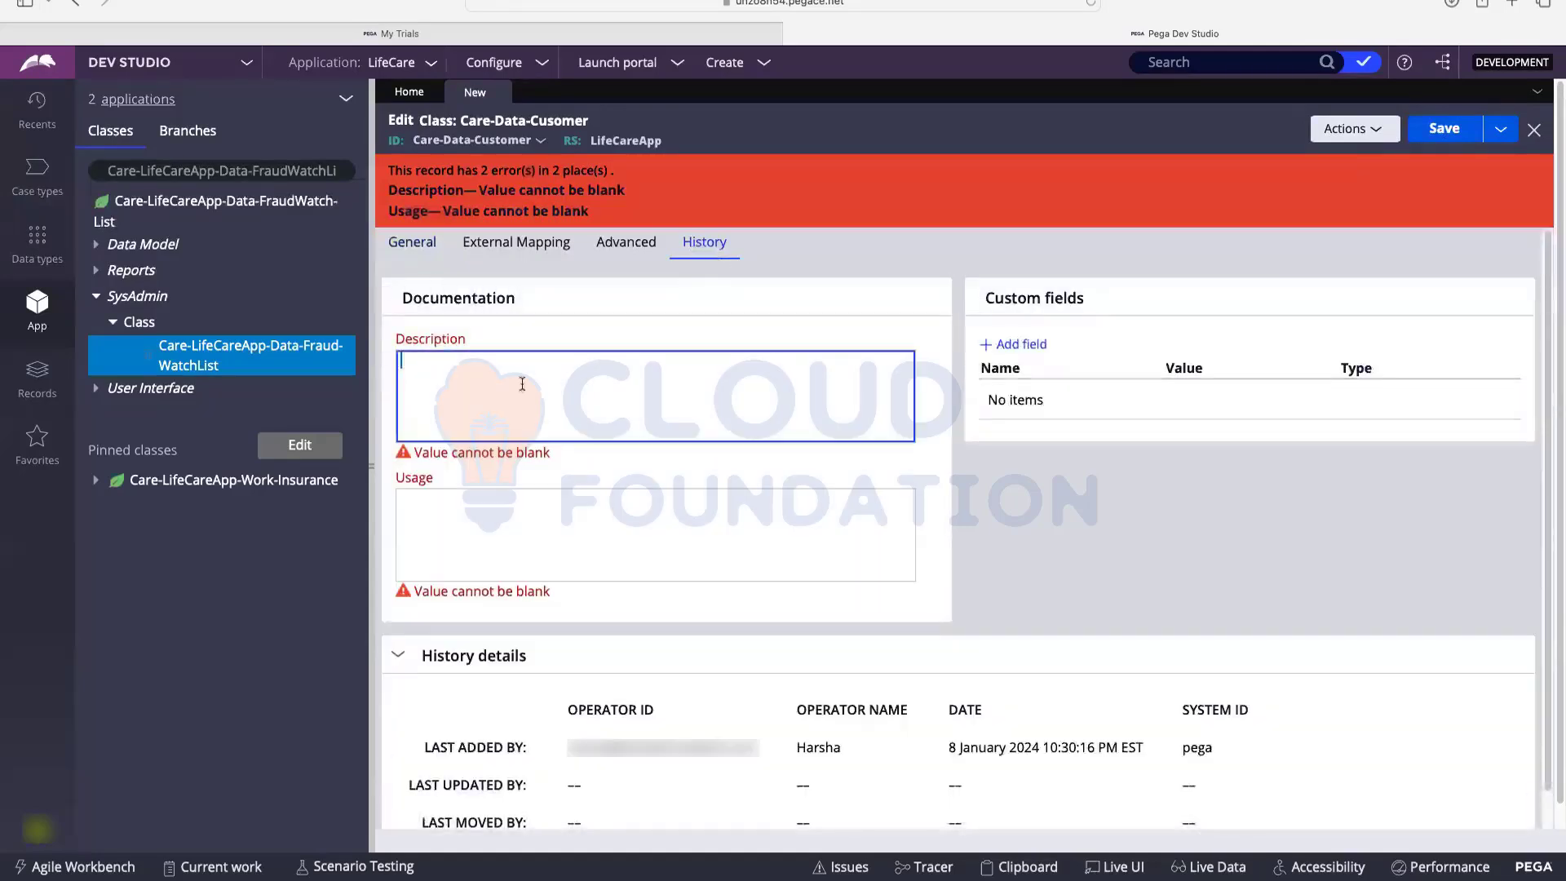
text(Created to store customer attriv)
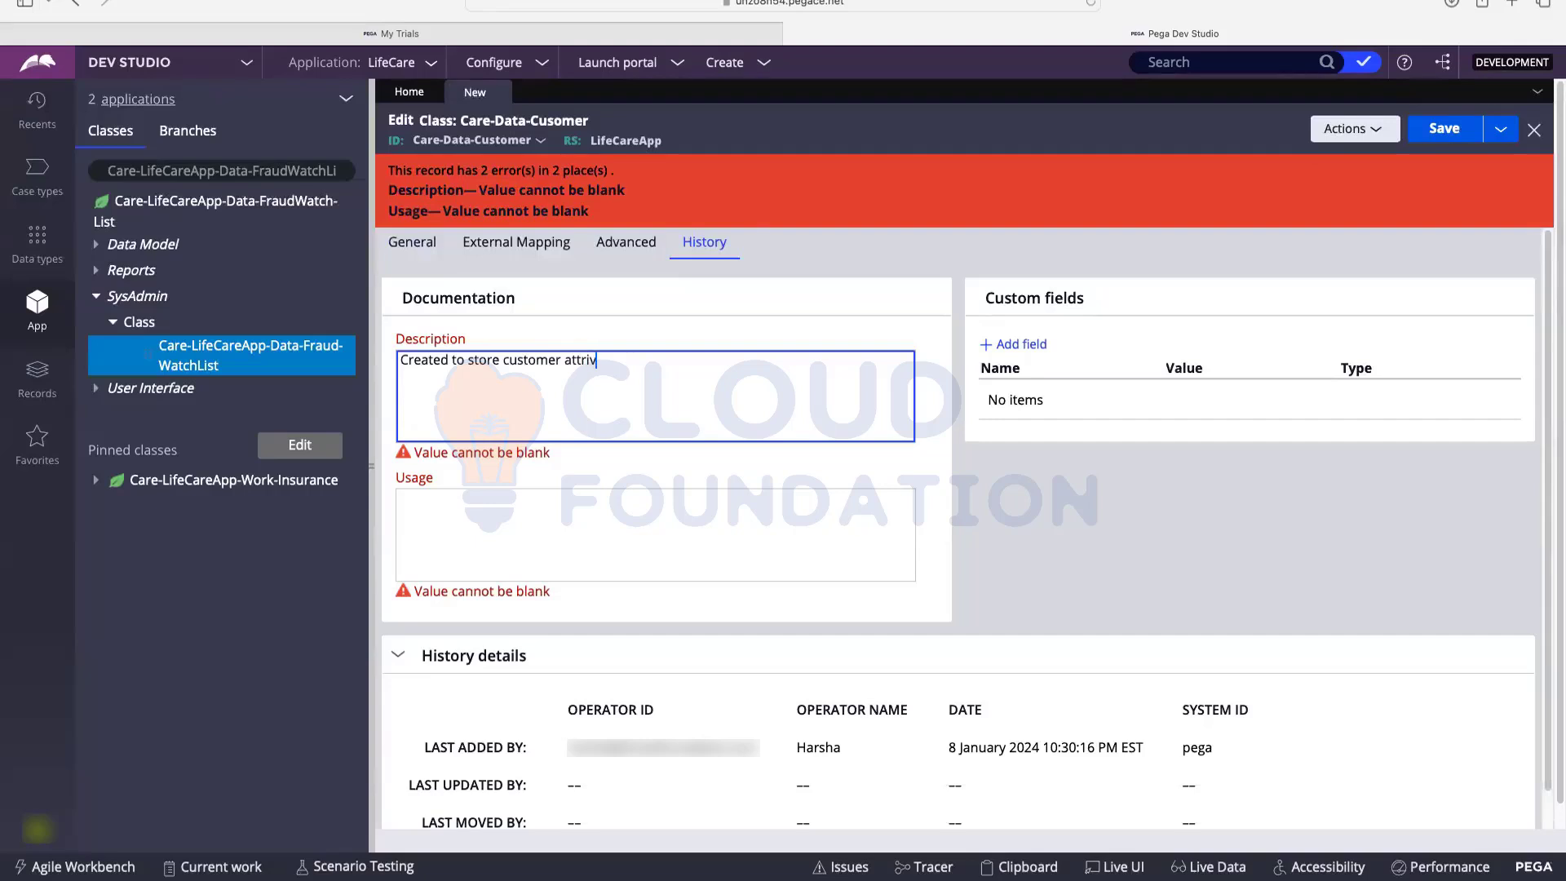
key(BackSpace)
key(super+a)
key(super+c)
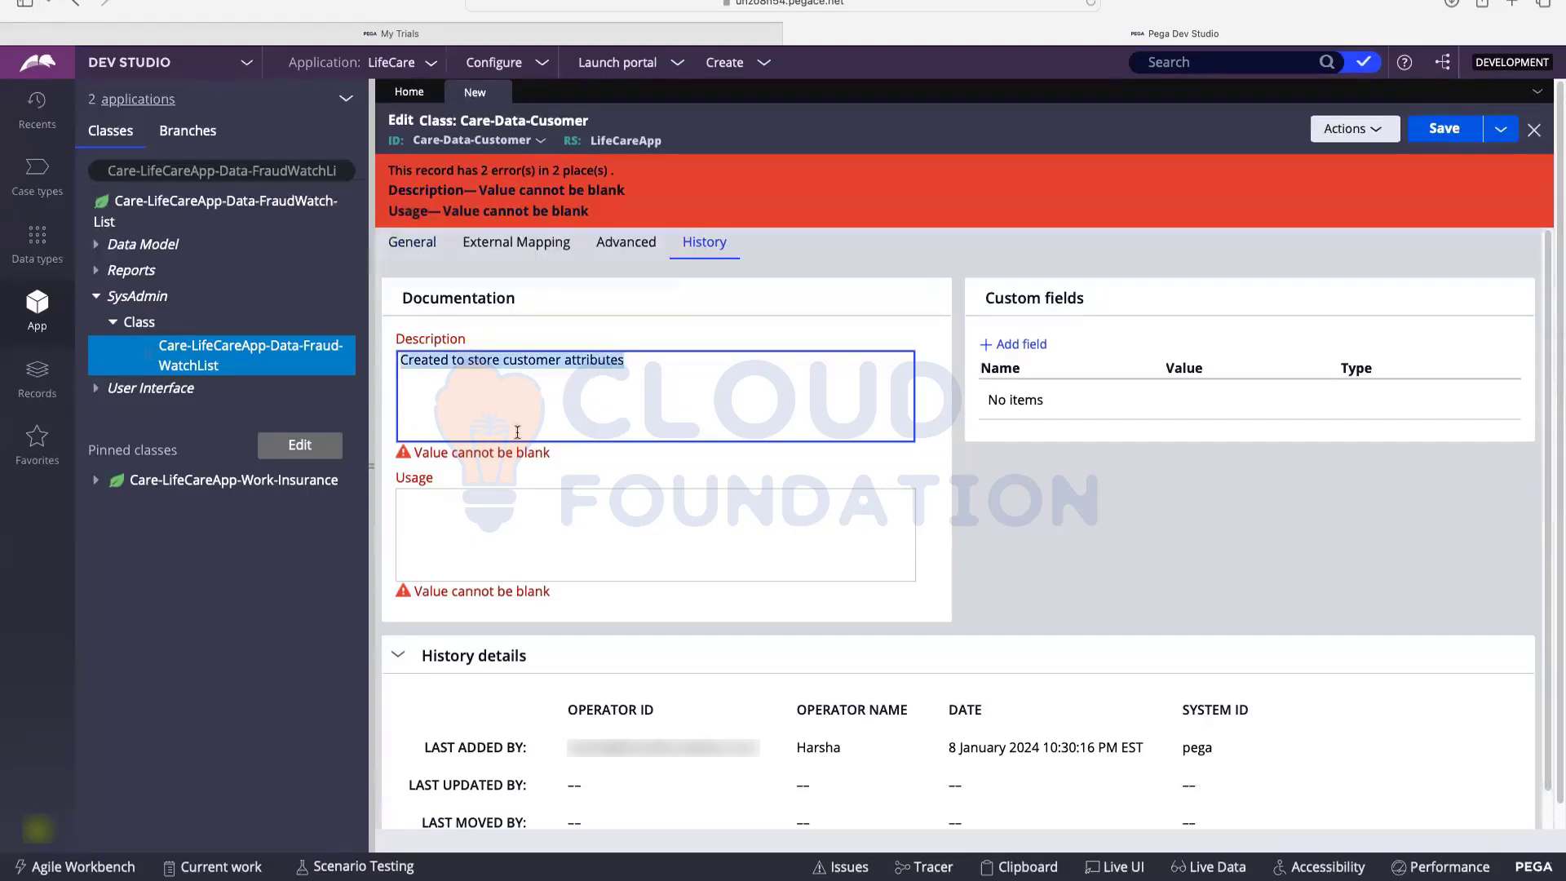
click(523, 515)
key(super+v)
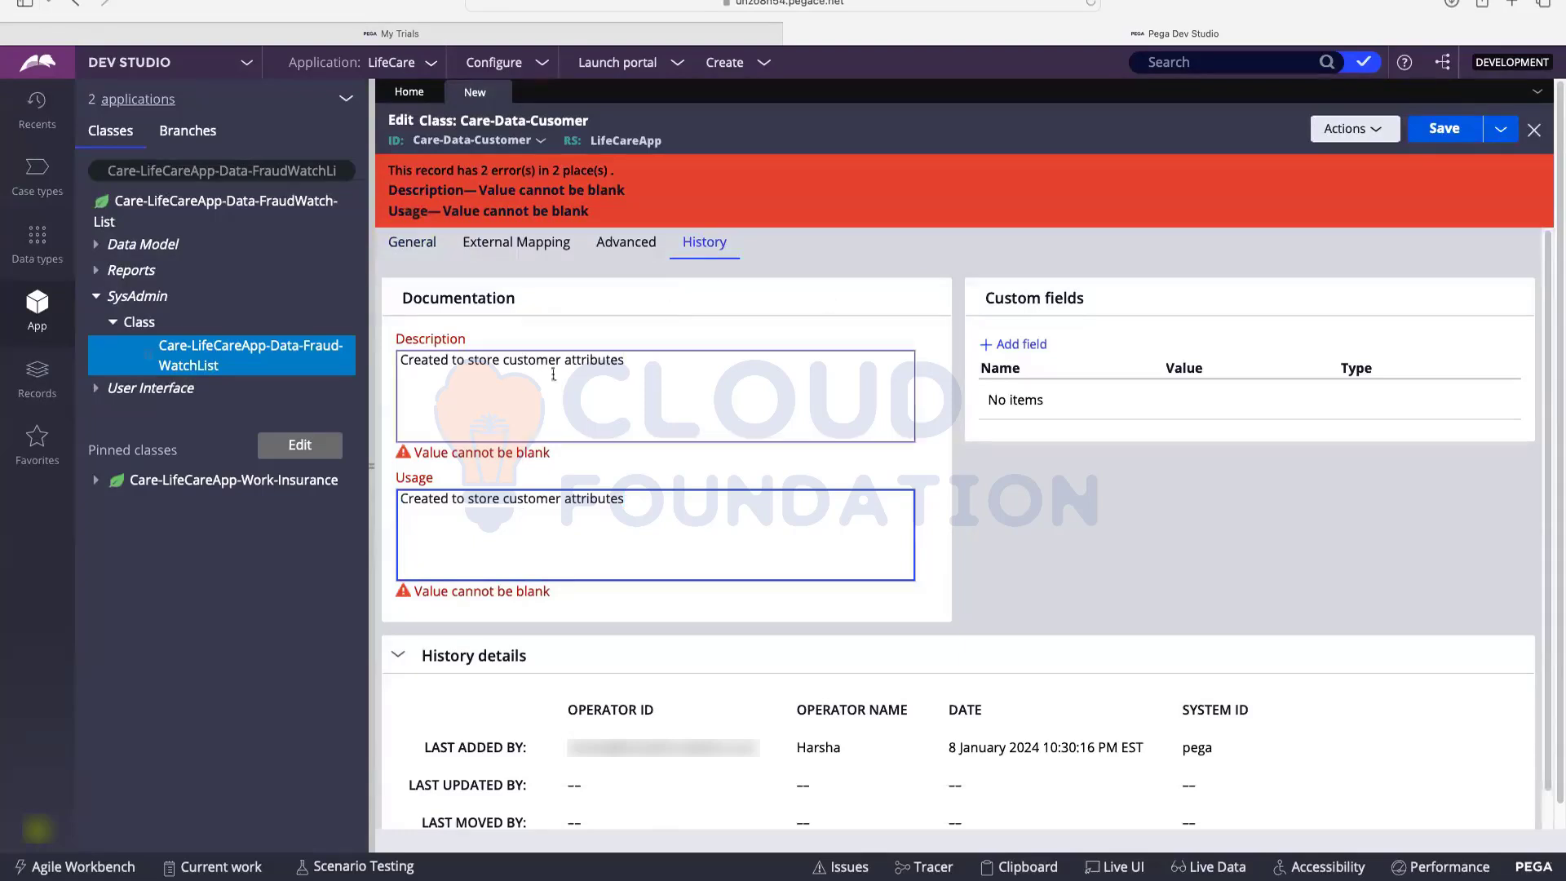
Save the Care-Data-Customer class, then return to General and show the Data types list.
click(1445, 129)
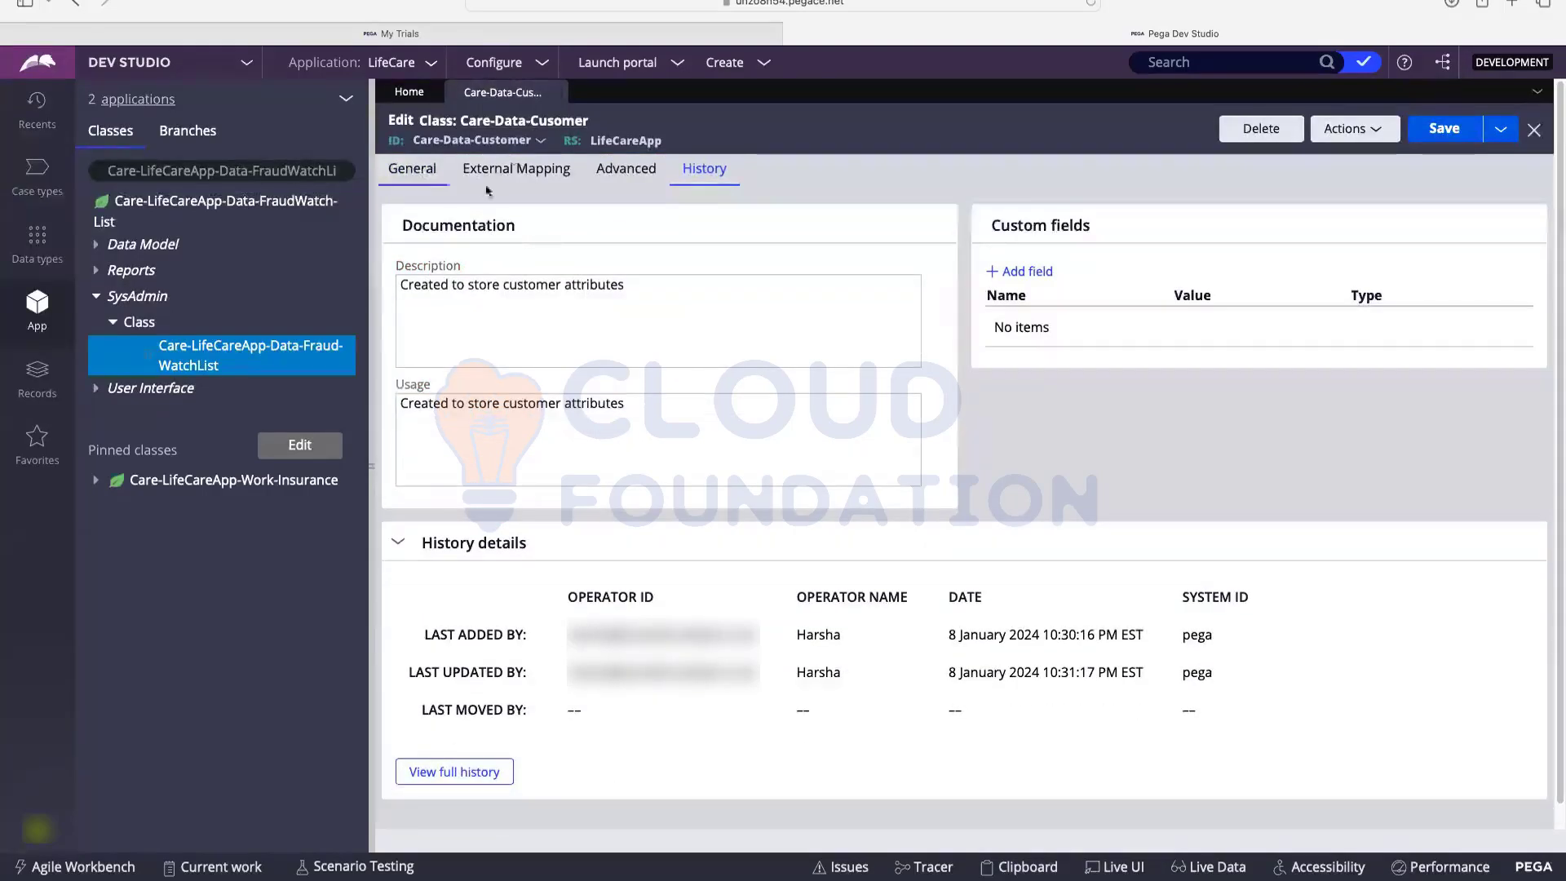
click(413, 171)
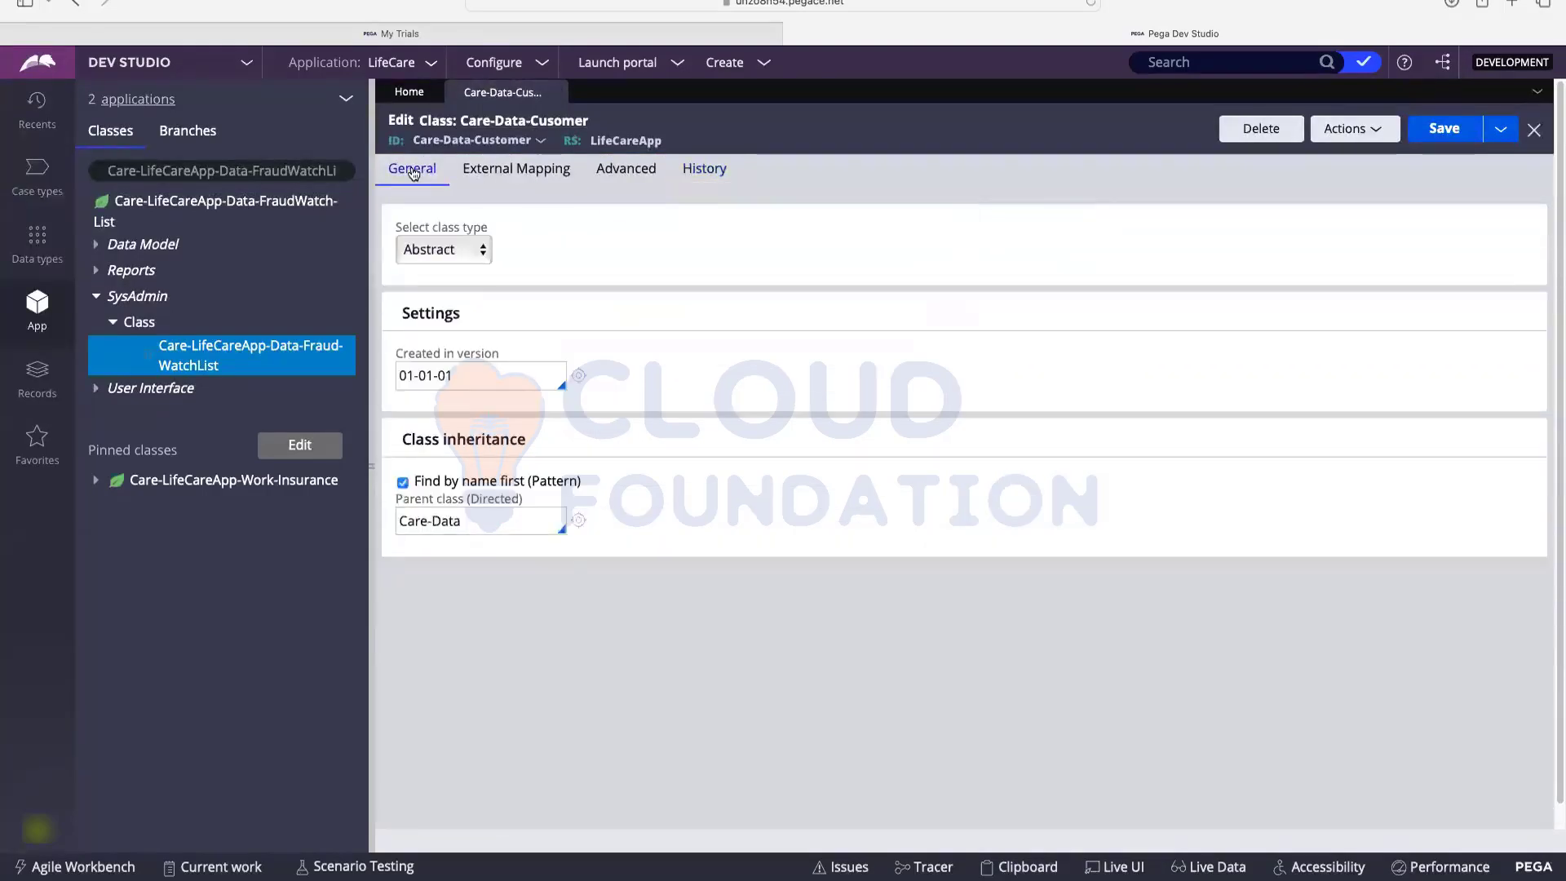
click(36, 241)
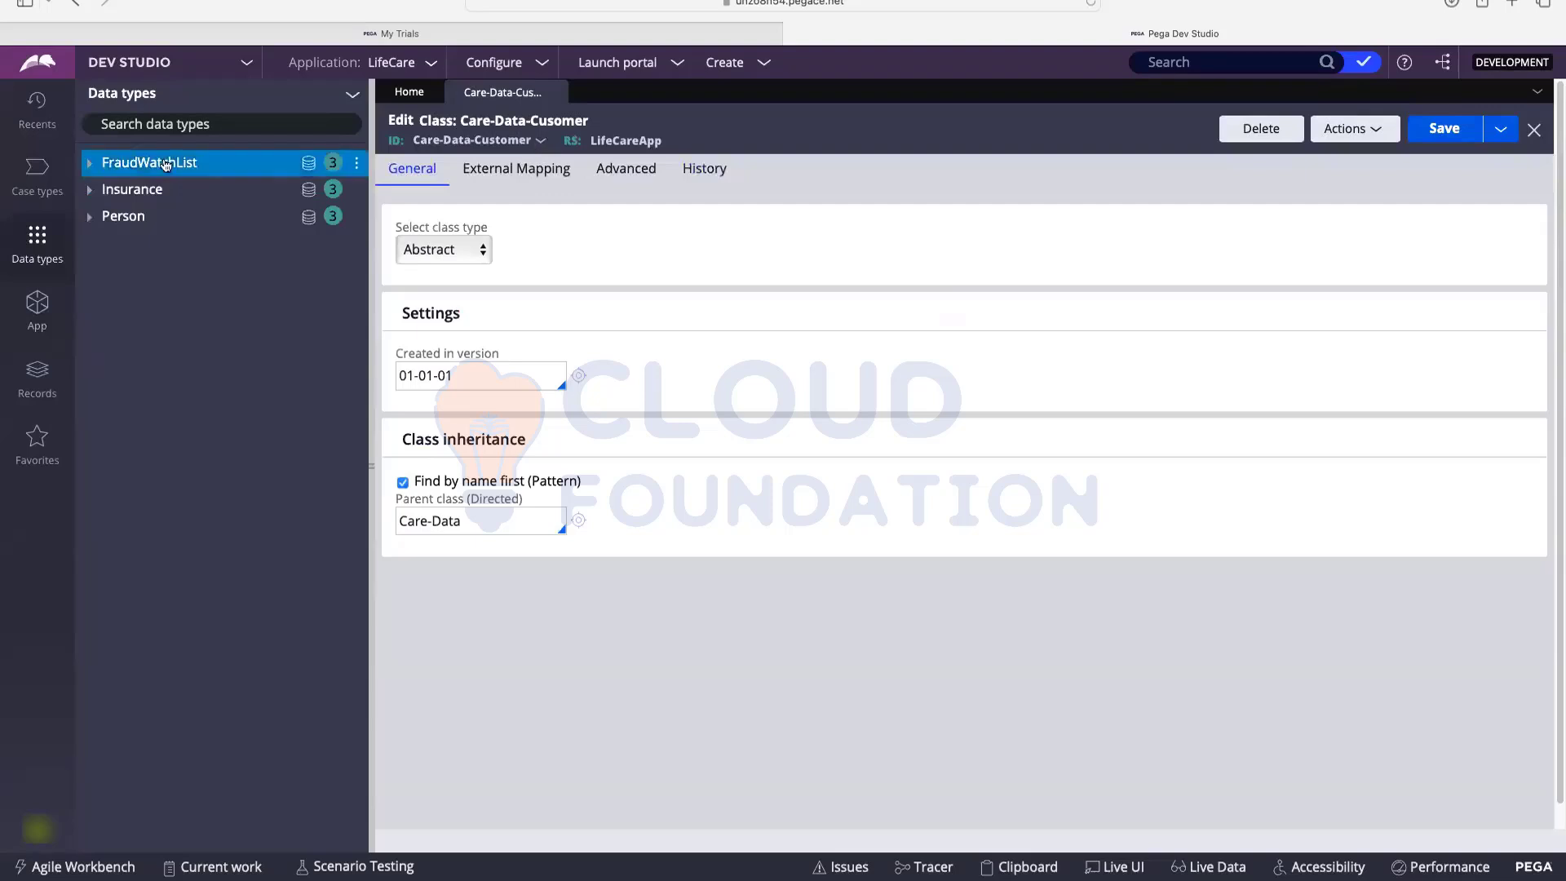
Show Care-Data-Cusomer in the Data types list using View all, then close its class tab.
click(353, 96)
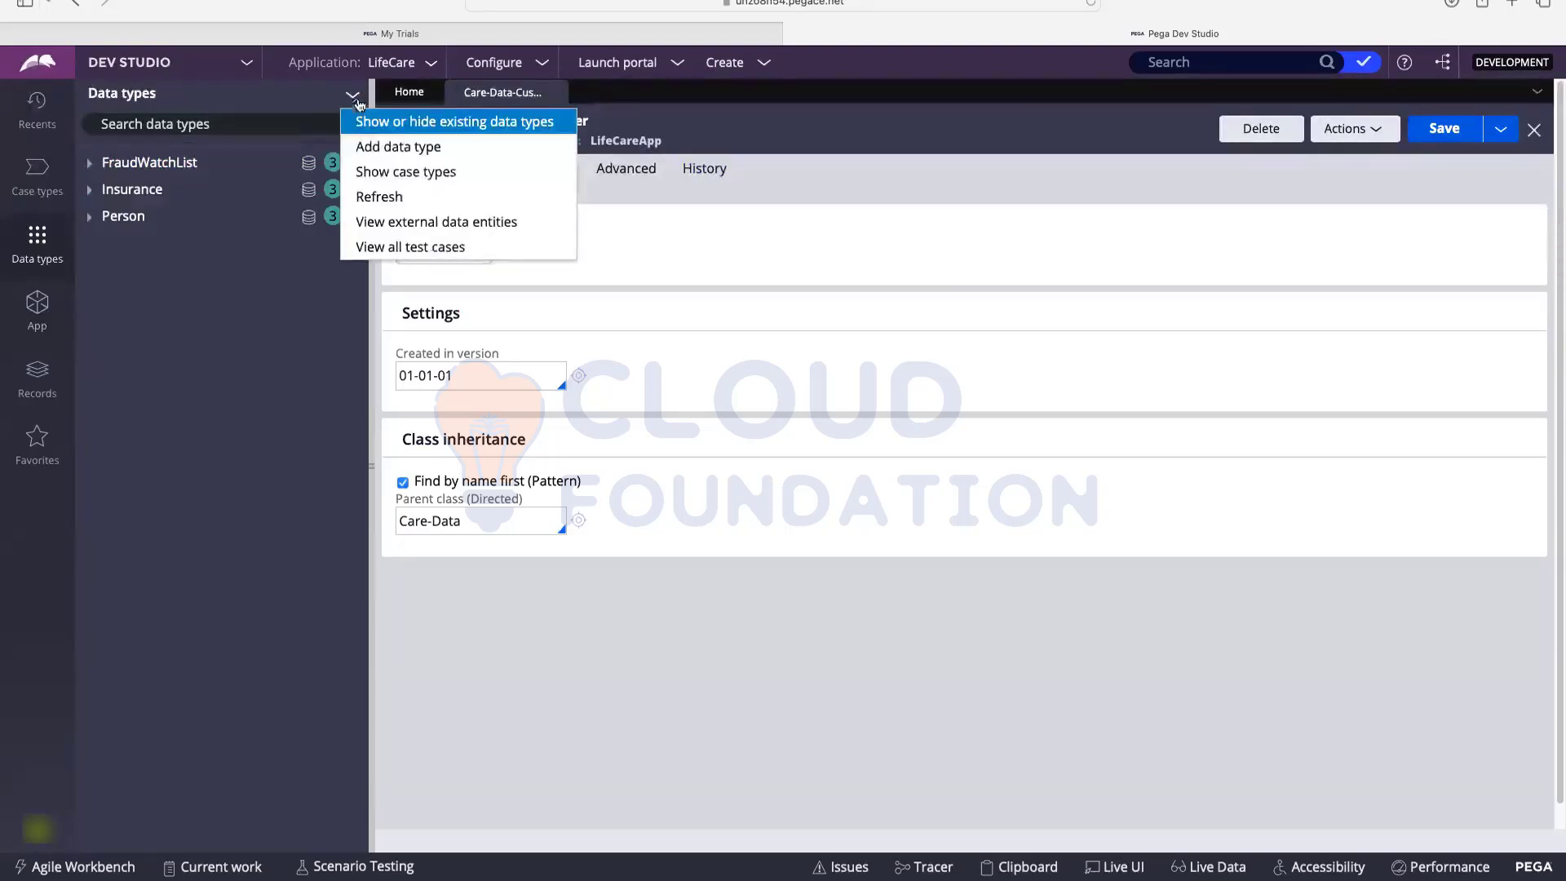
click(697, 237)
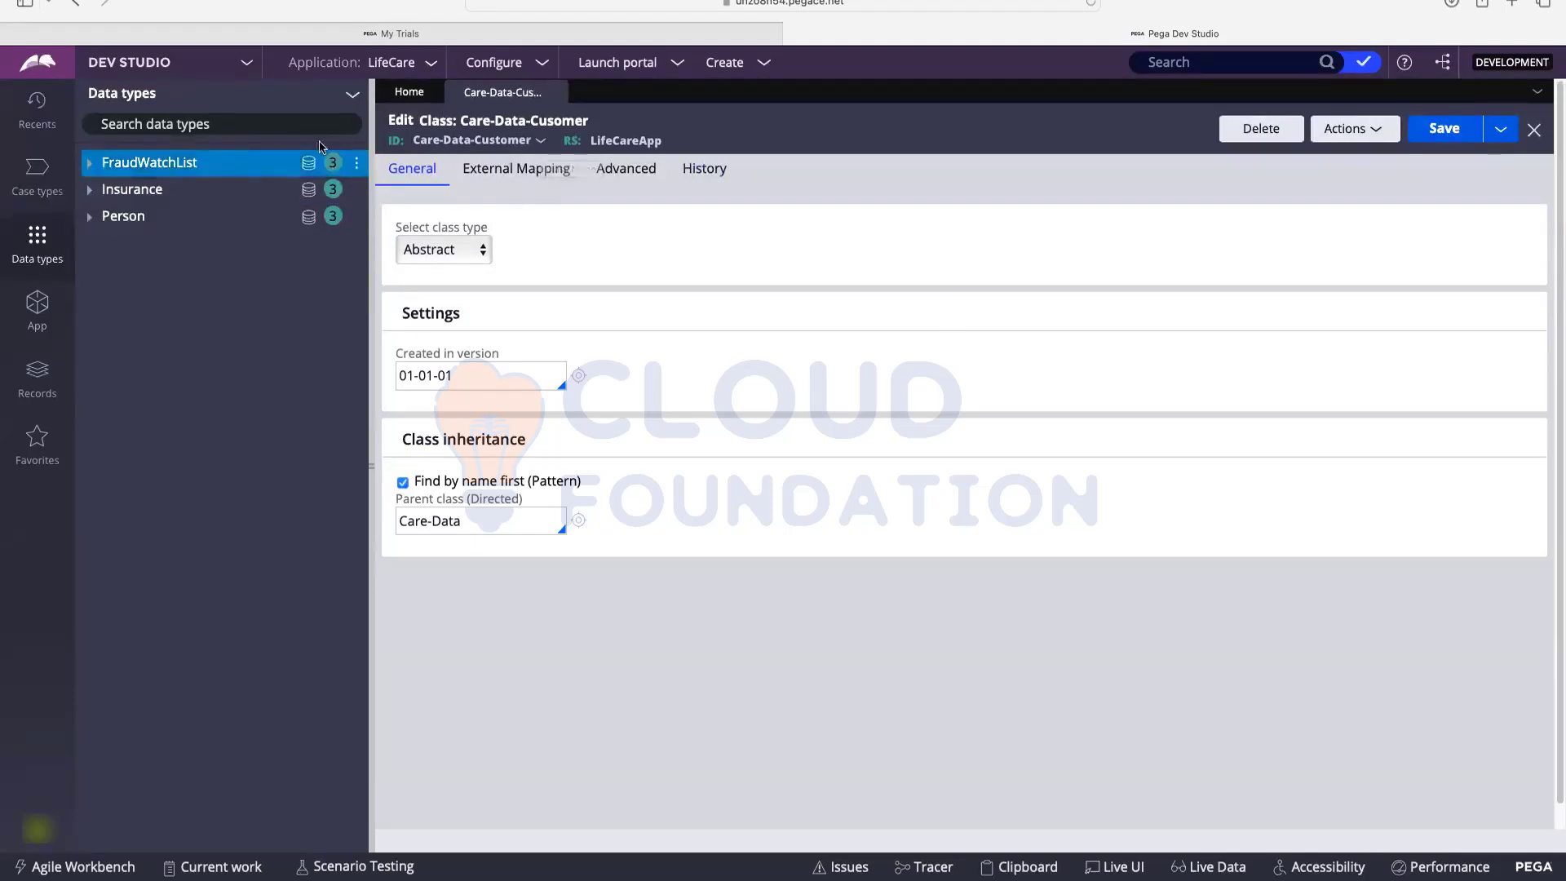
click(353, 97)
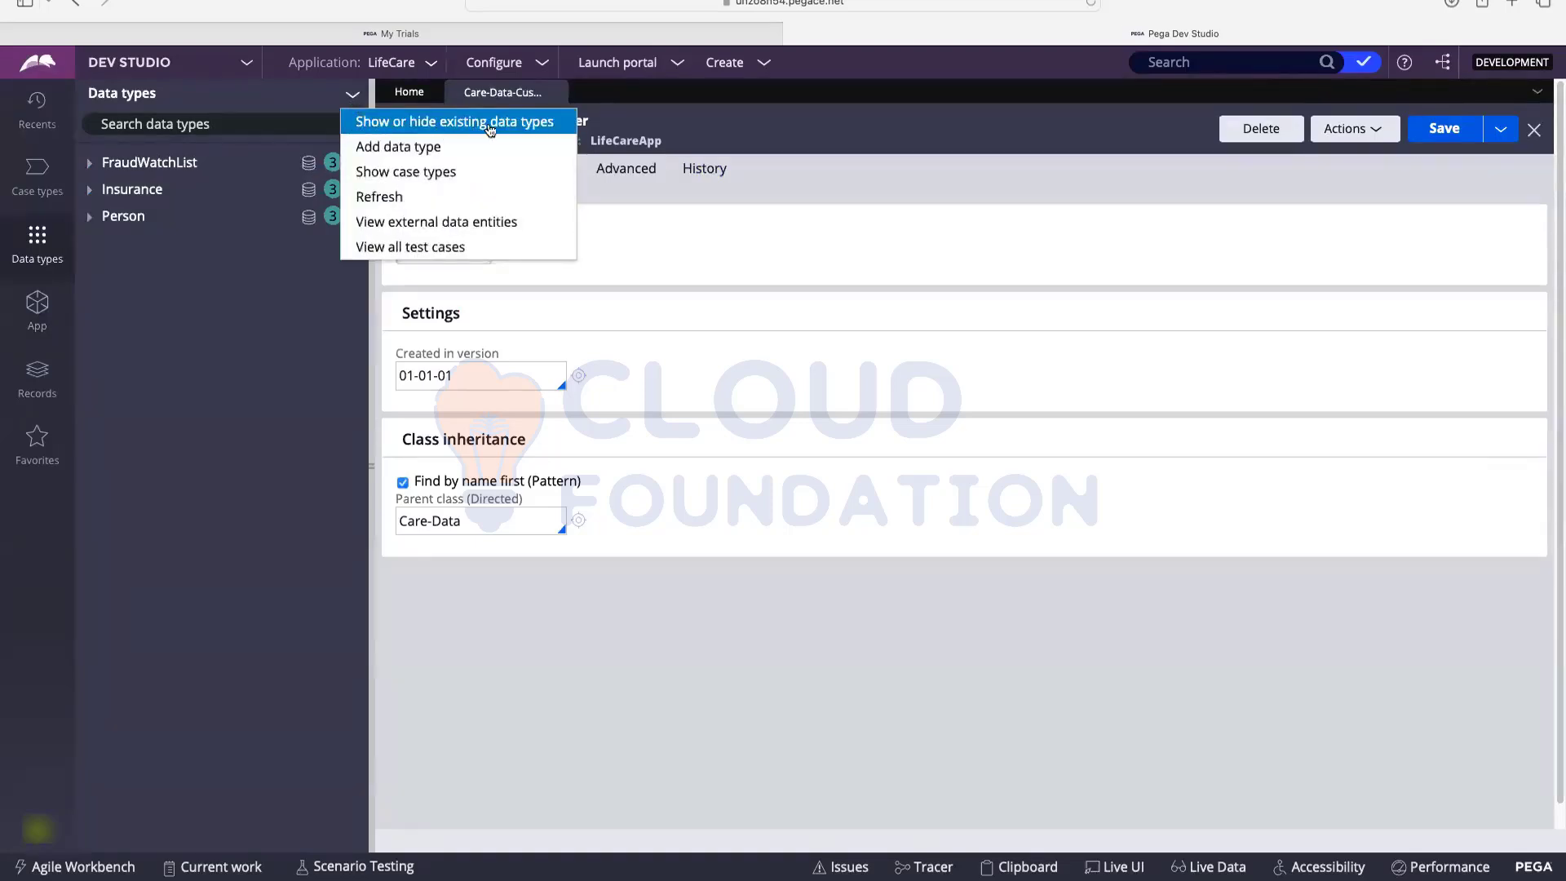
click(461, 131)
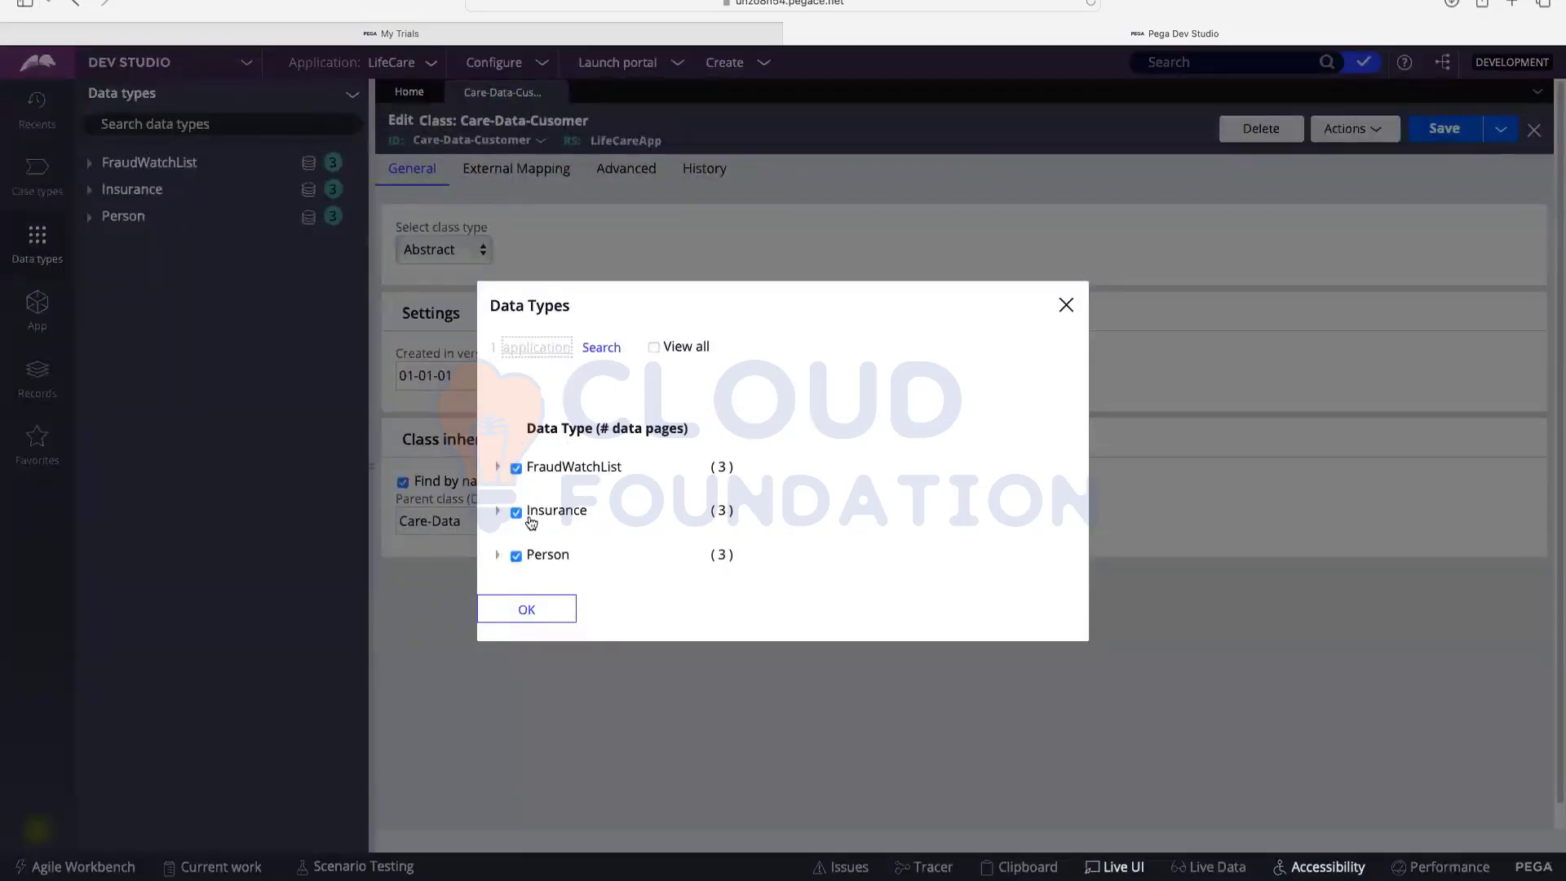
click(654, 349)
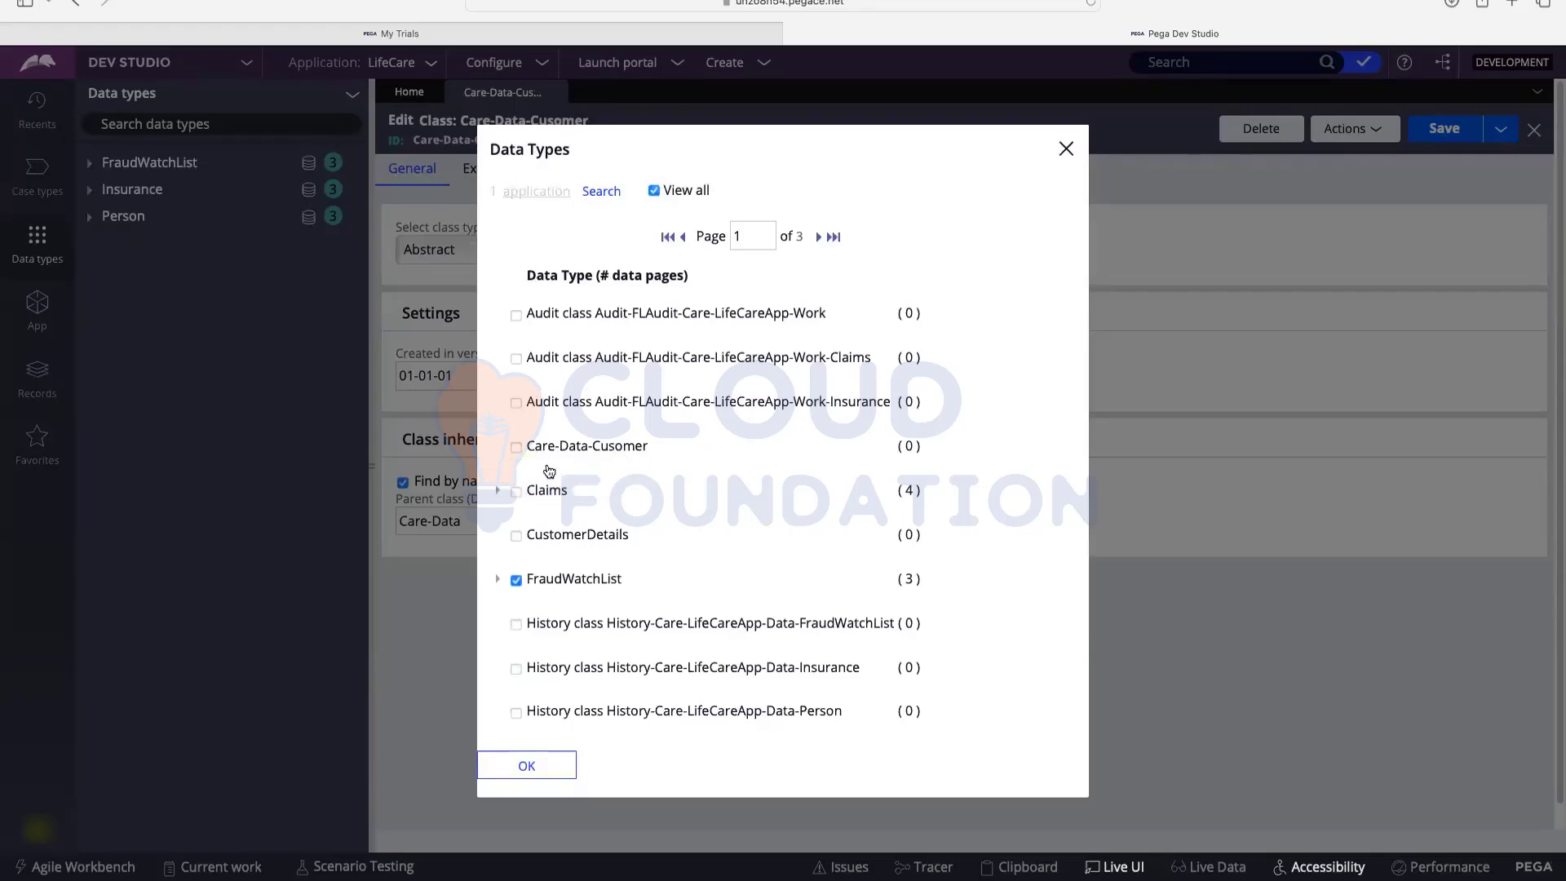
click(517, 448)
click(523, 767)
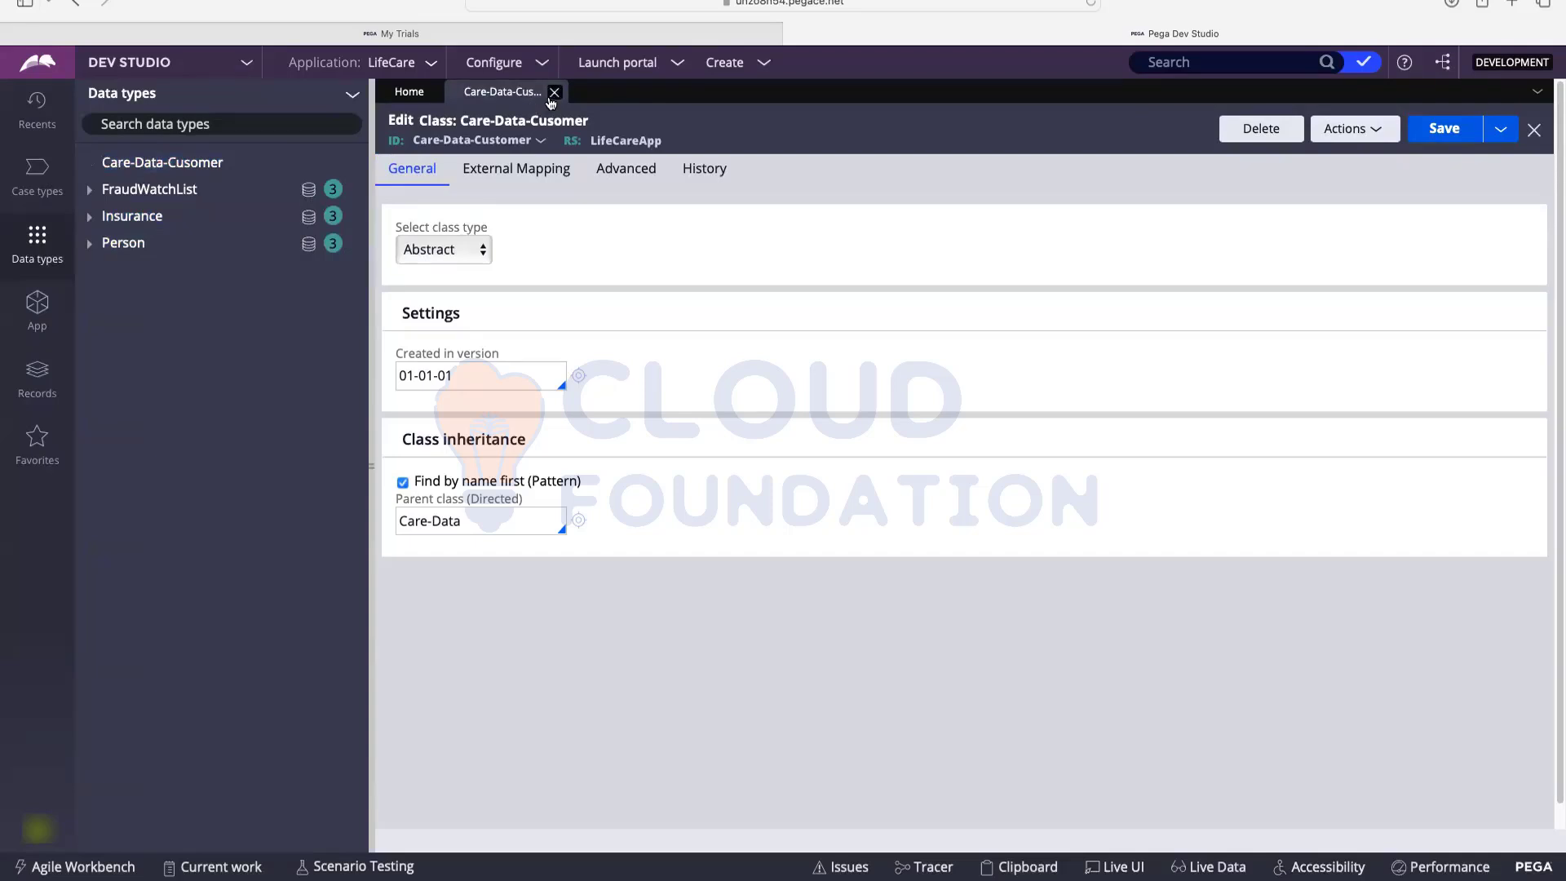
click(554, 93)
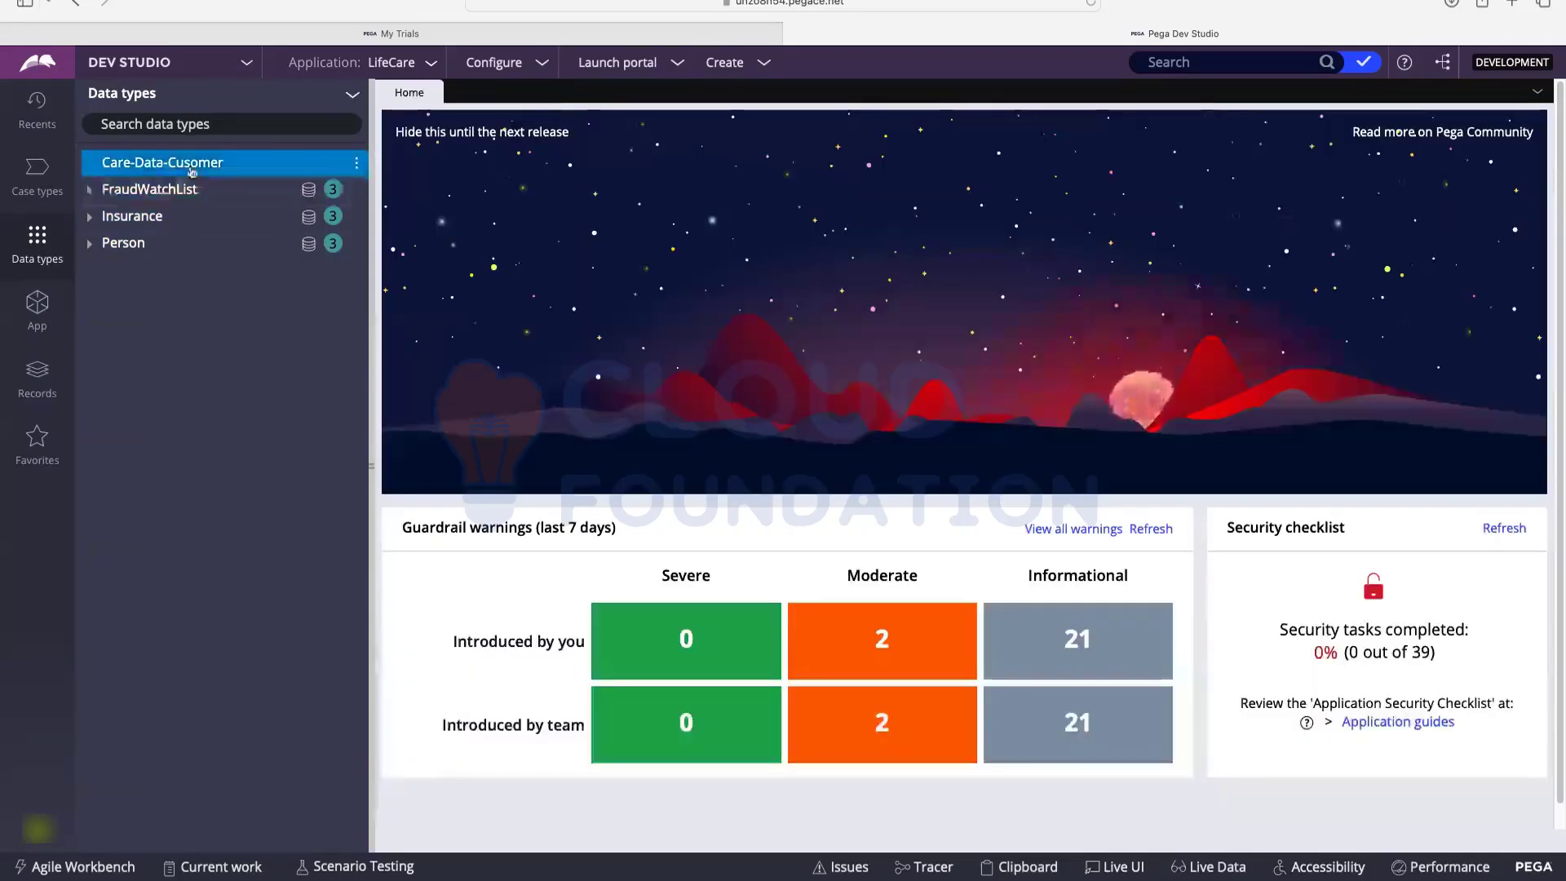
Open Care-Data-Cusomer and add the CustomerID and FullName fields.
click(150, 167)
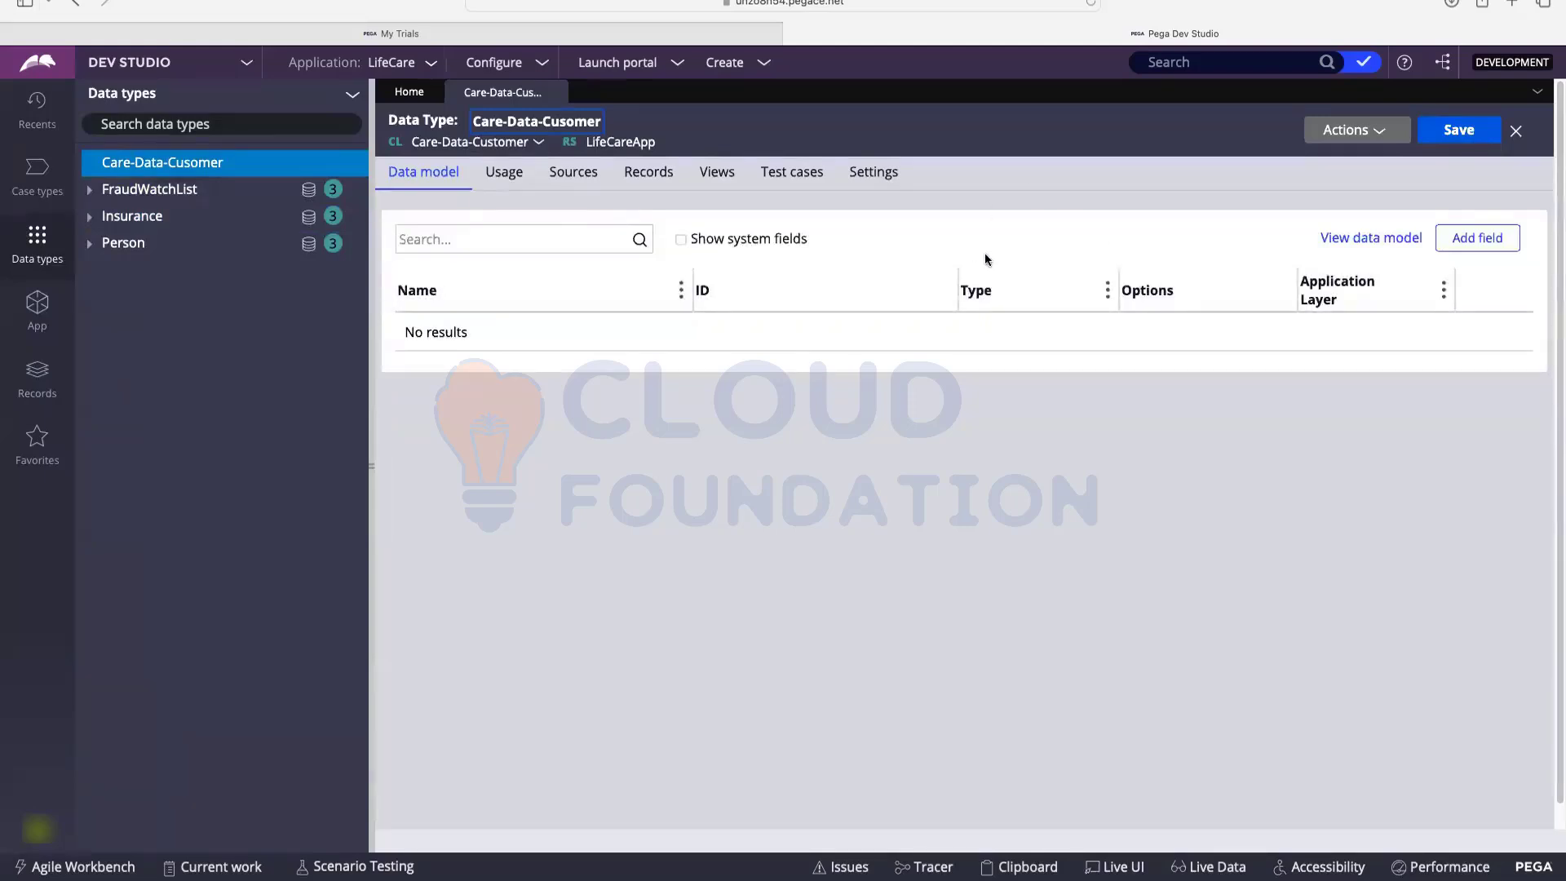
click(1477, 238)
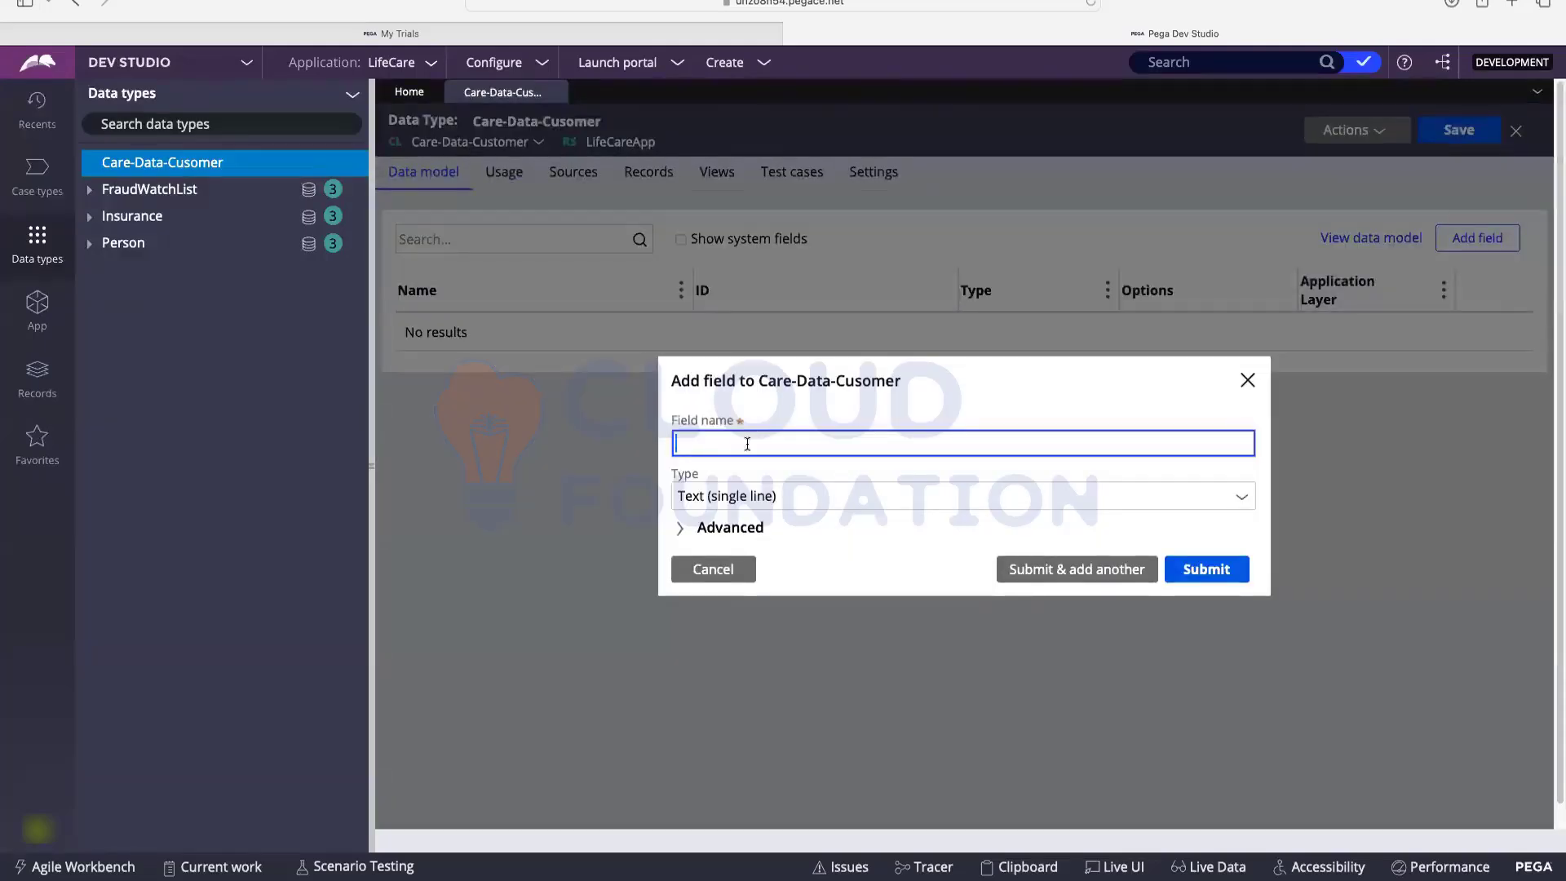
text(U)
text(ustomerID)
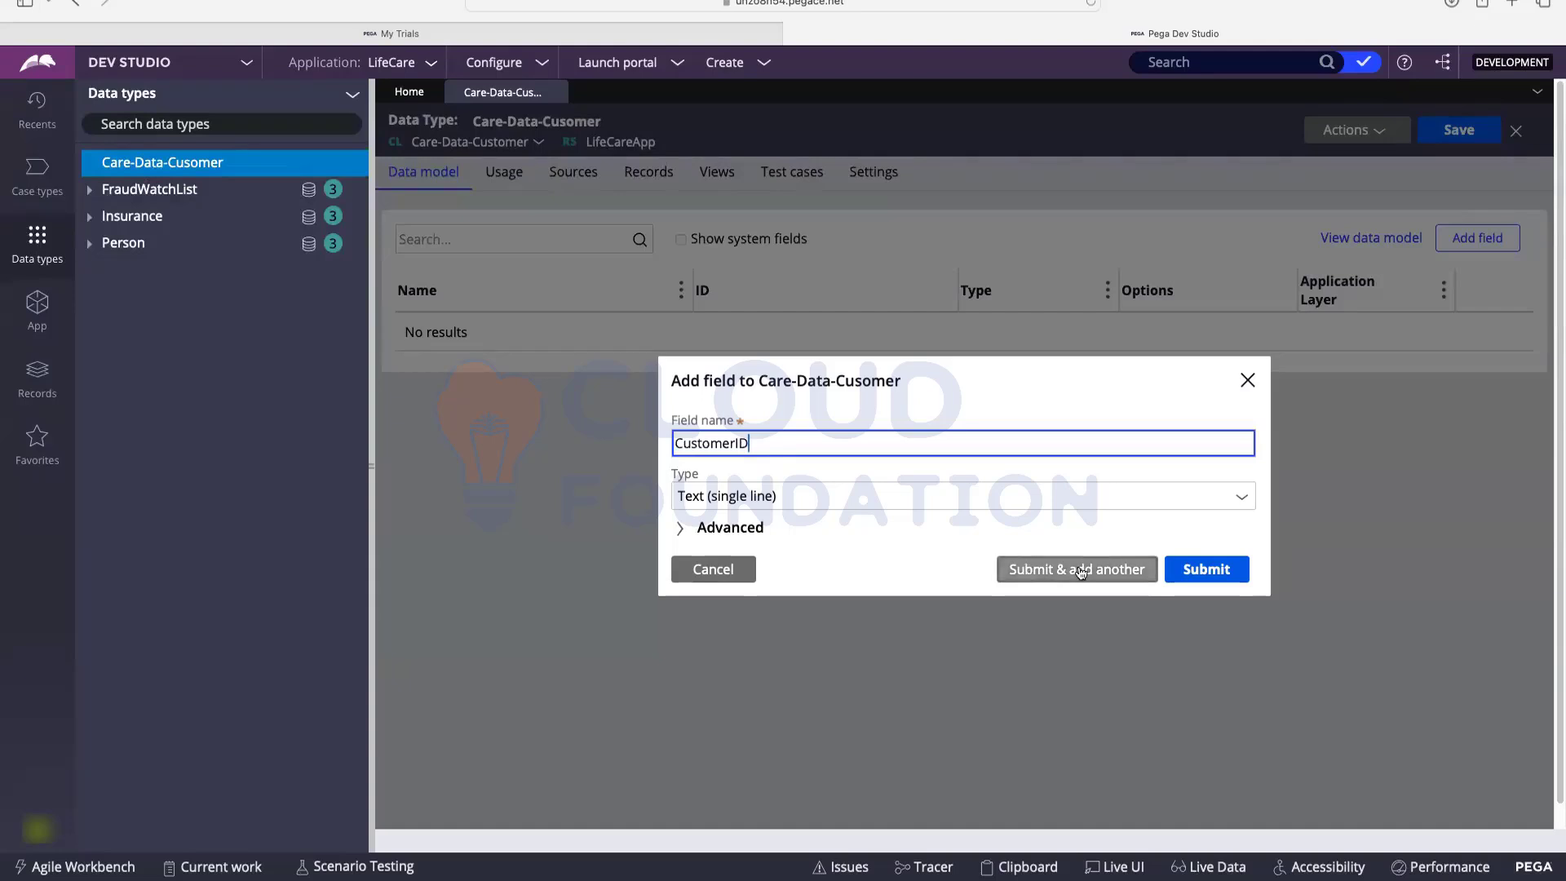
click(765, 479)
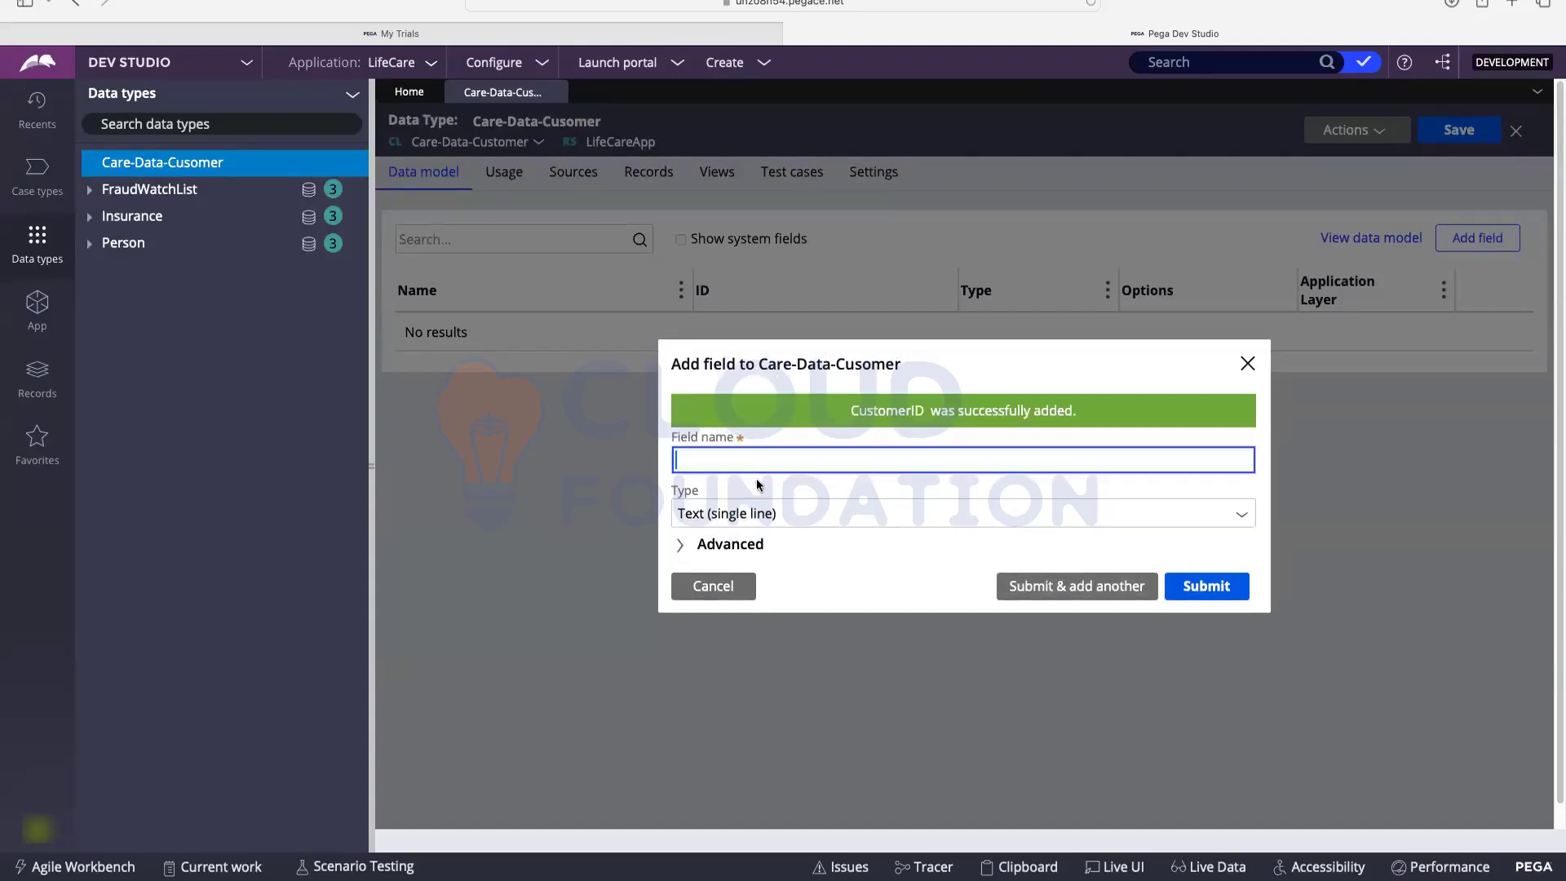
text(FullName)
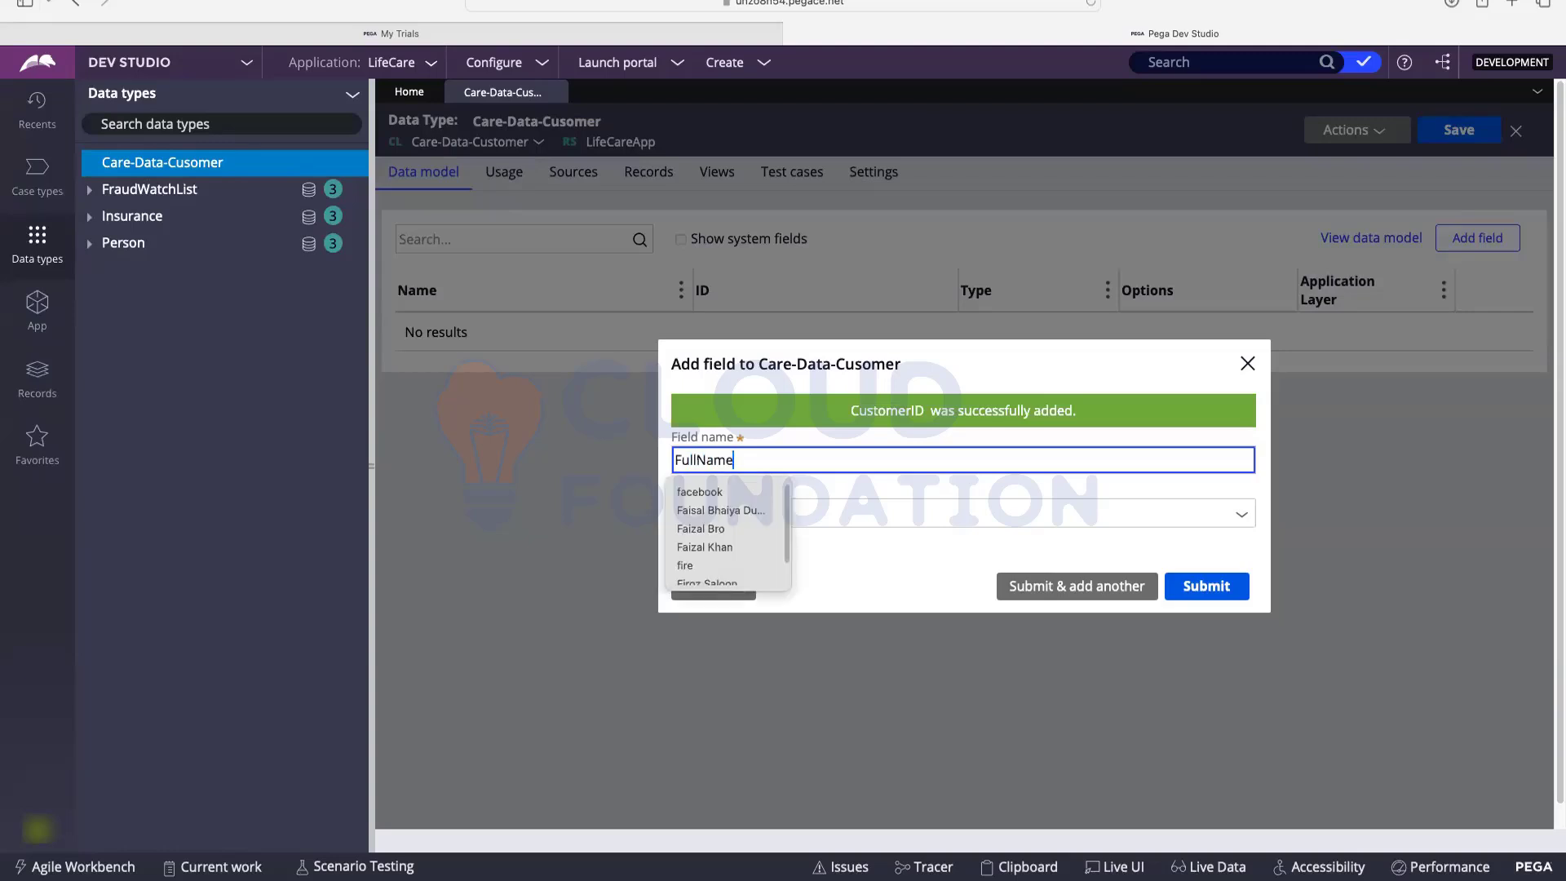
click(1082, 593)
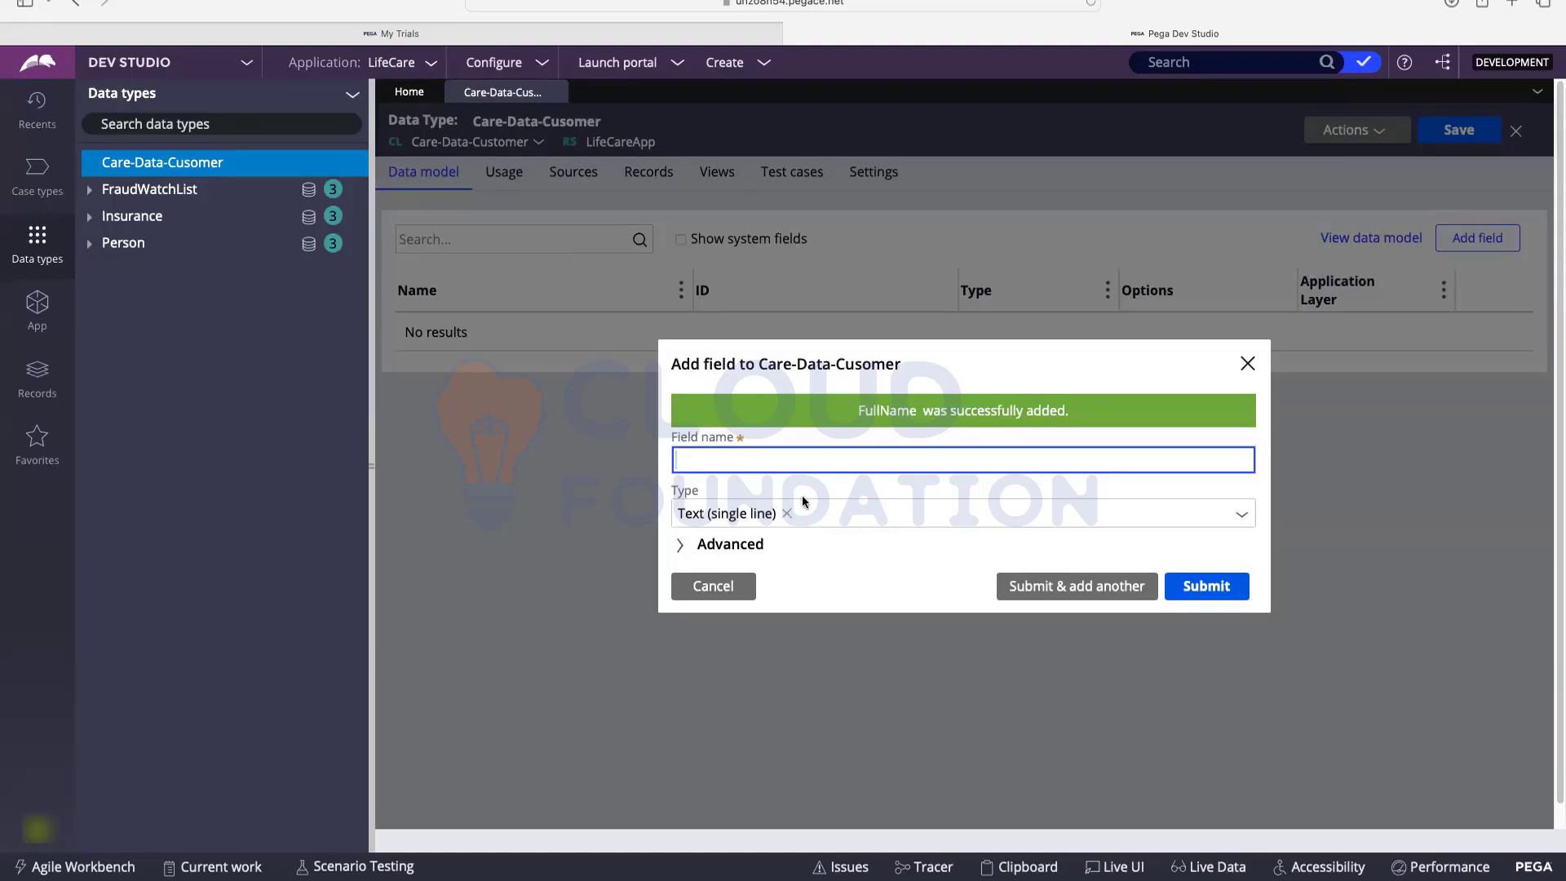
Add PhoneNumber as a Phone field and Email as an Email field, then close the form.
text(PhoneNumber)
click(787, 514)
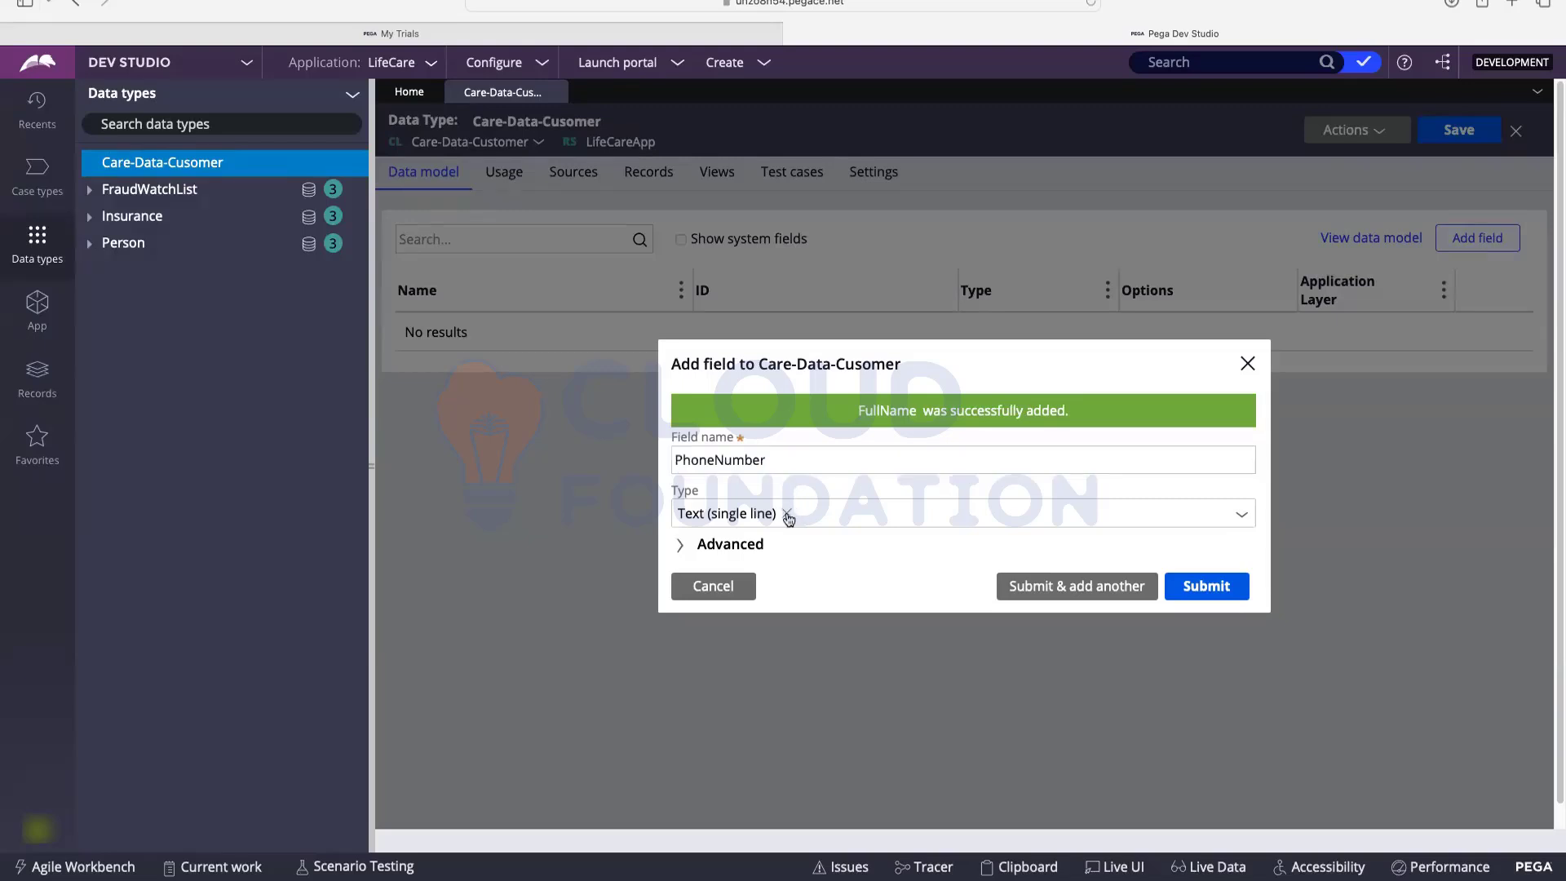
click(788, 515)
click(805, 512)
click(805, 512)
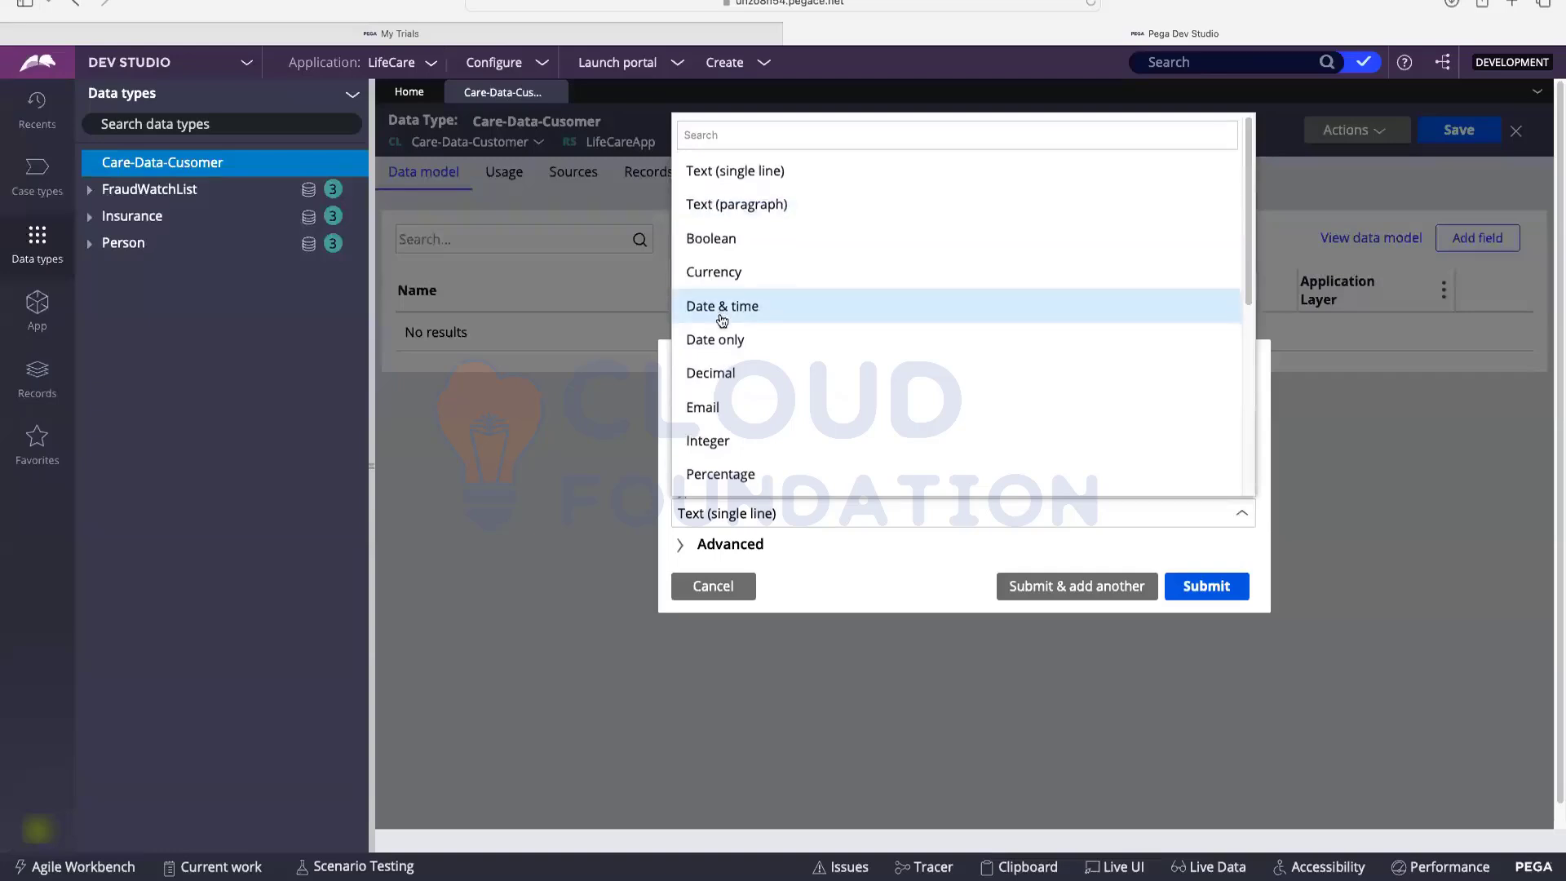
click(707, 480)
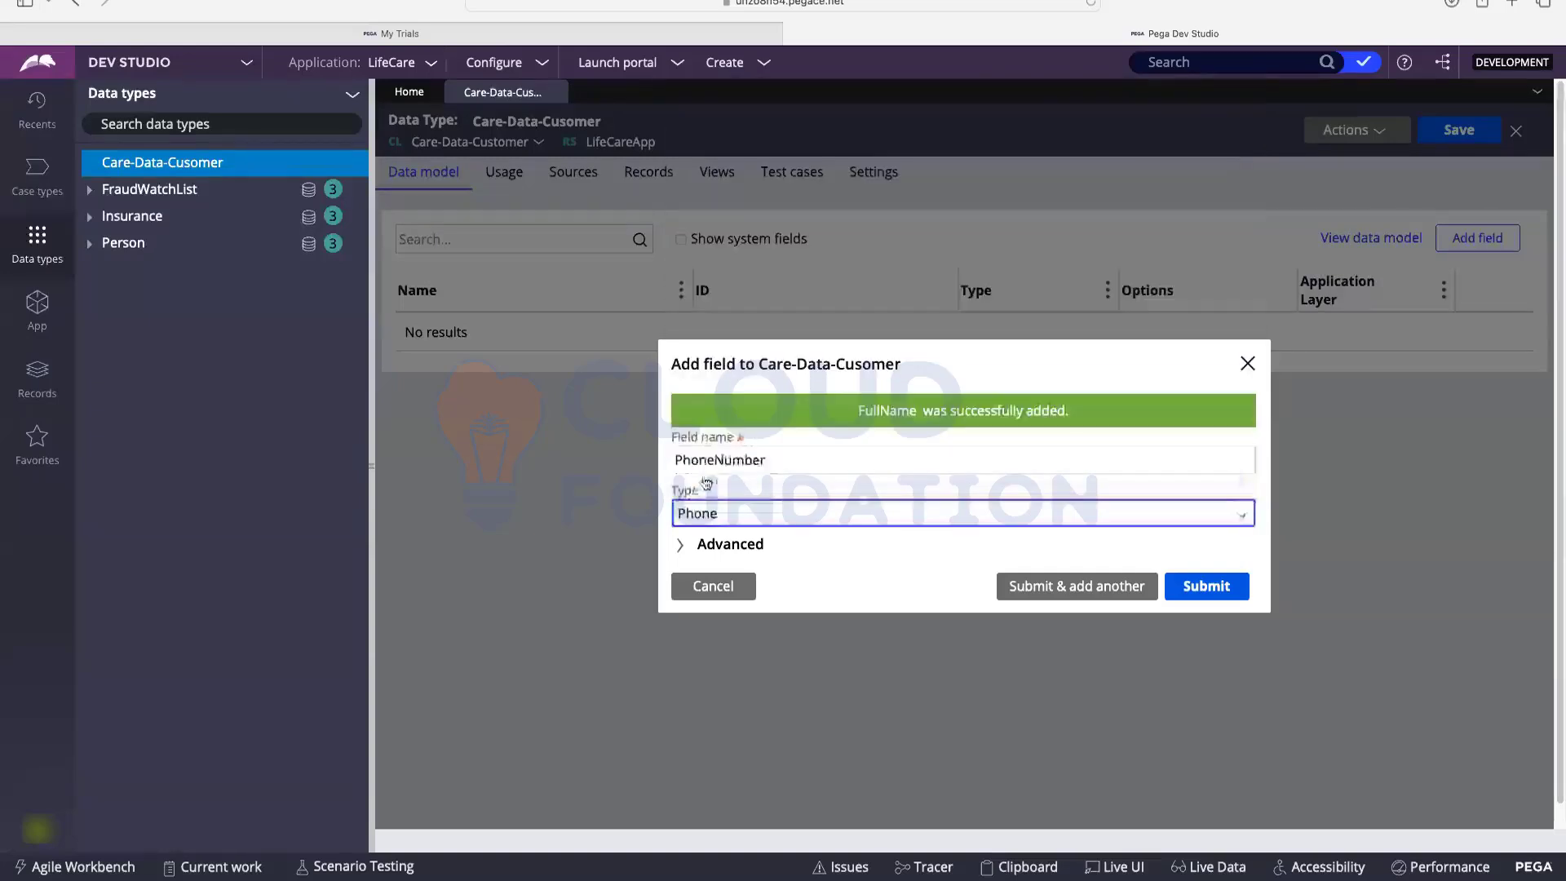
click(1071, 586)
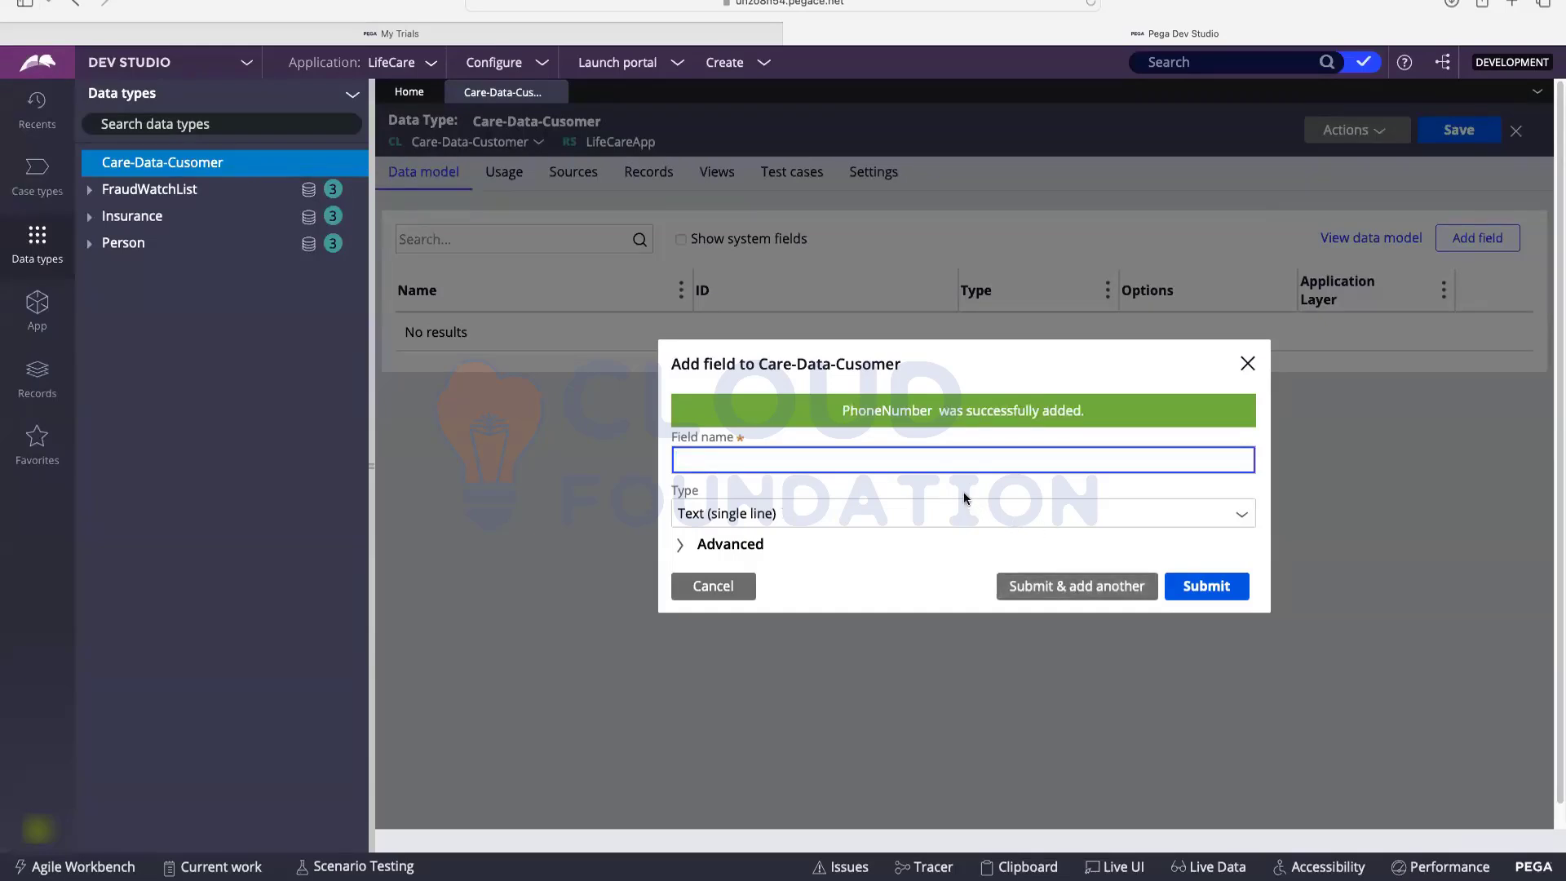
text(Email)
key(Tab)
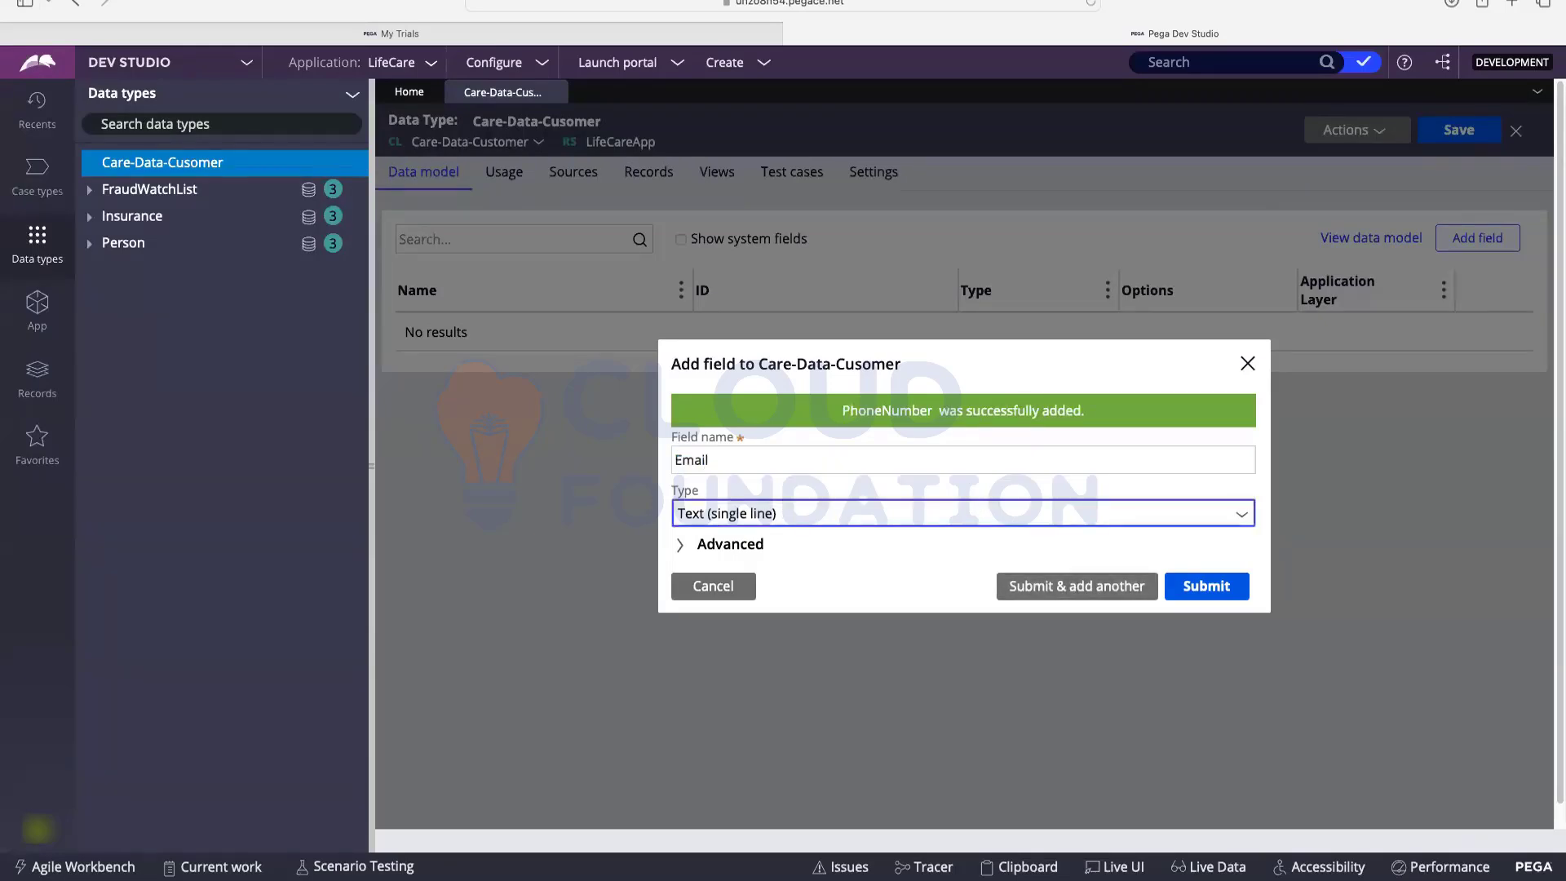
click(1083, 587)
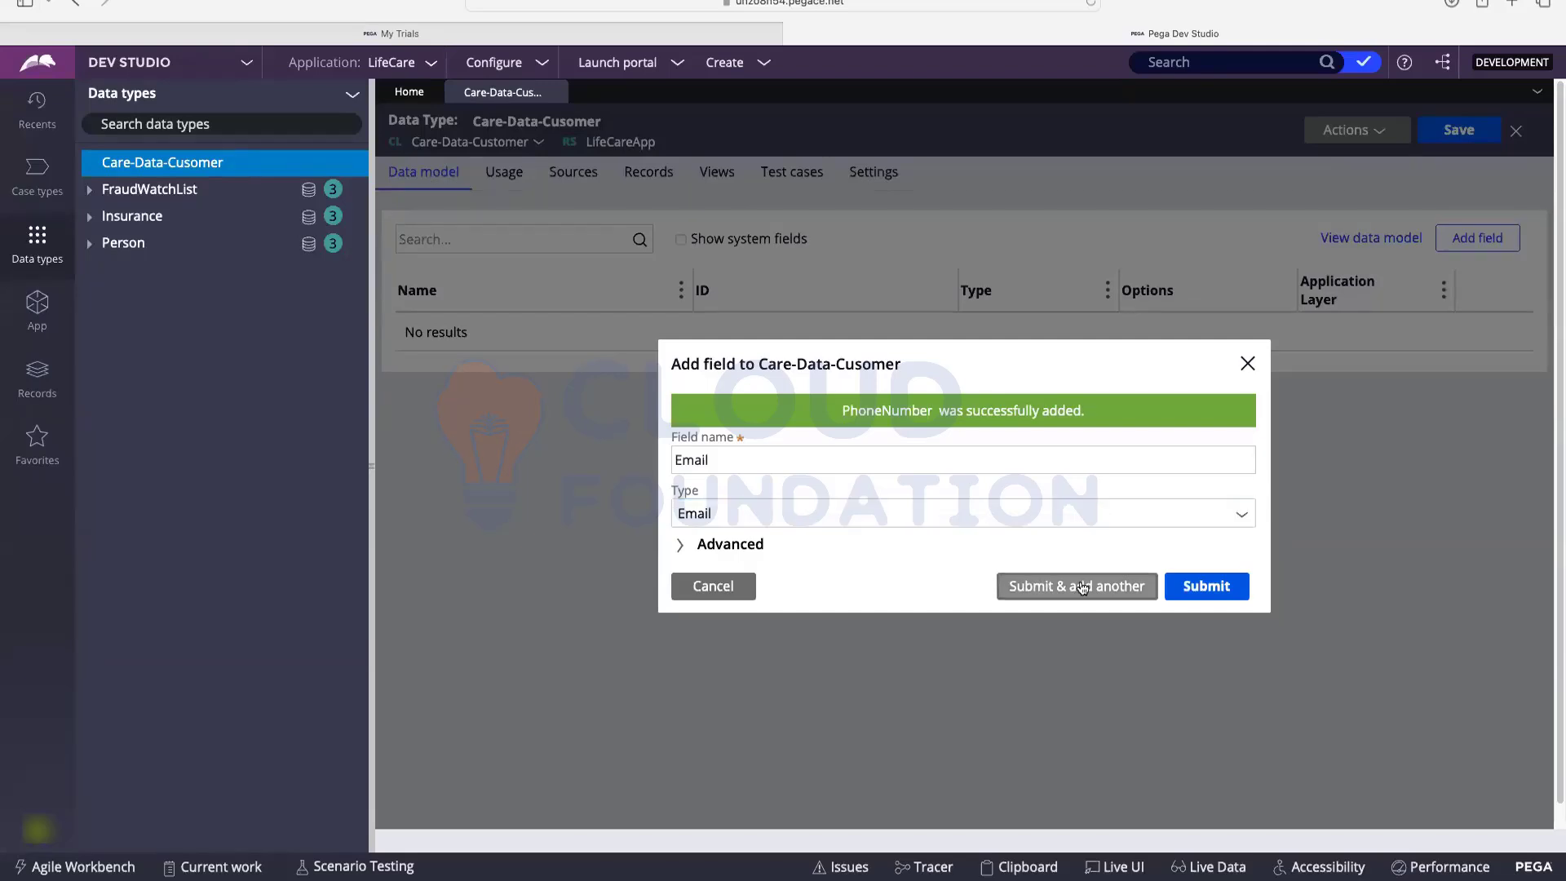
click(711, 589)
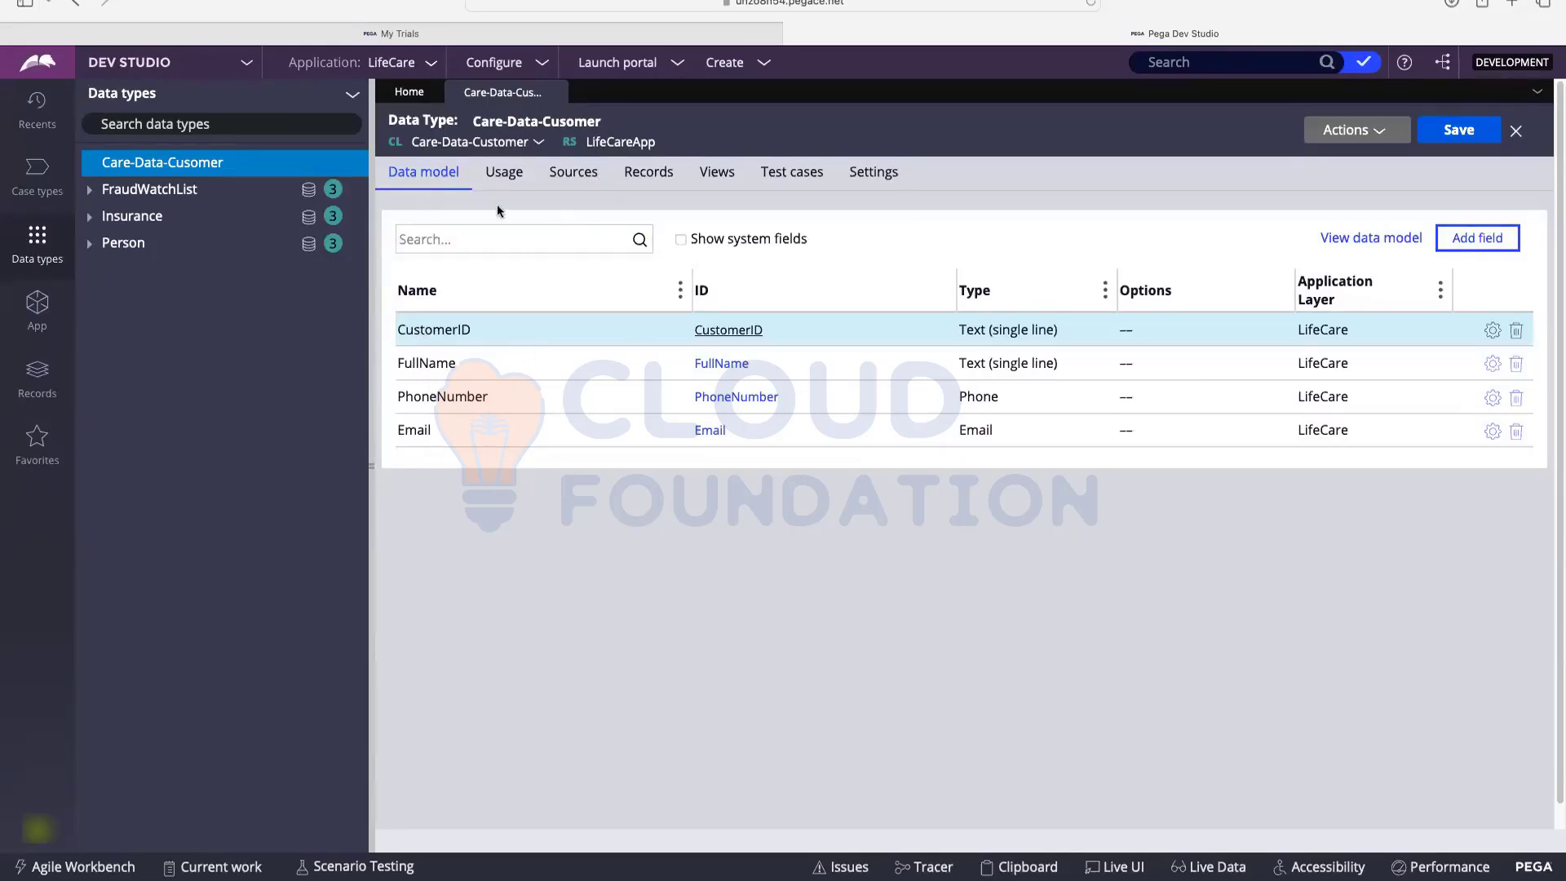
Browse the data type's Usage, Sources and Records tabs, ending on its empty Views page.
click(502, 179)
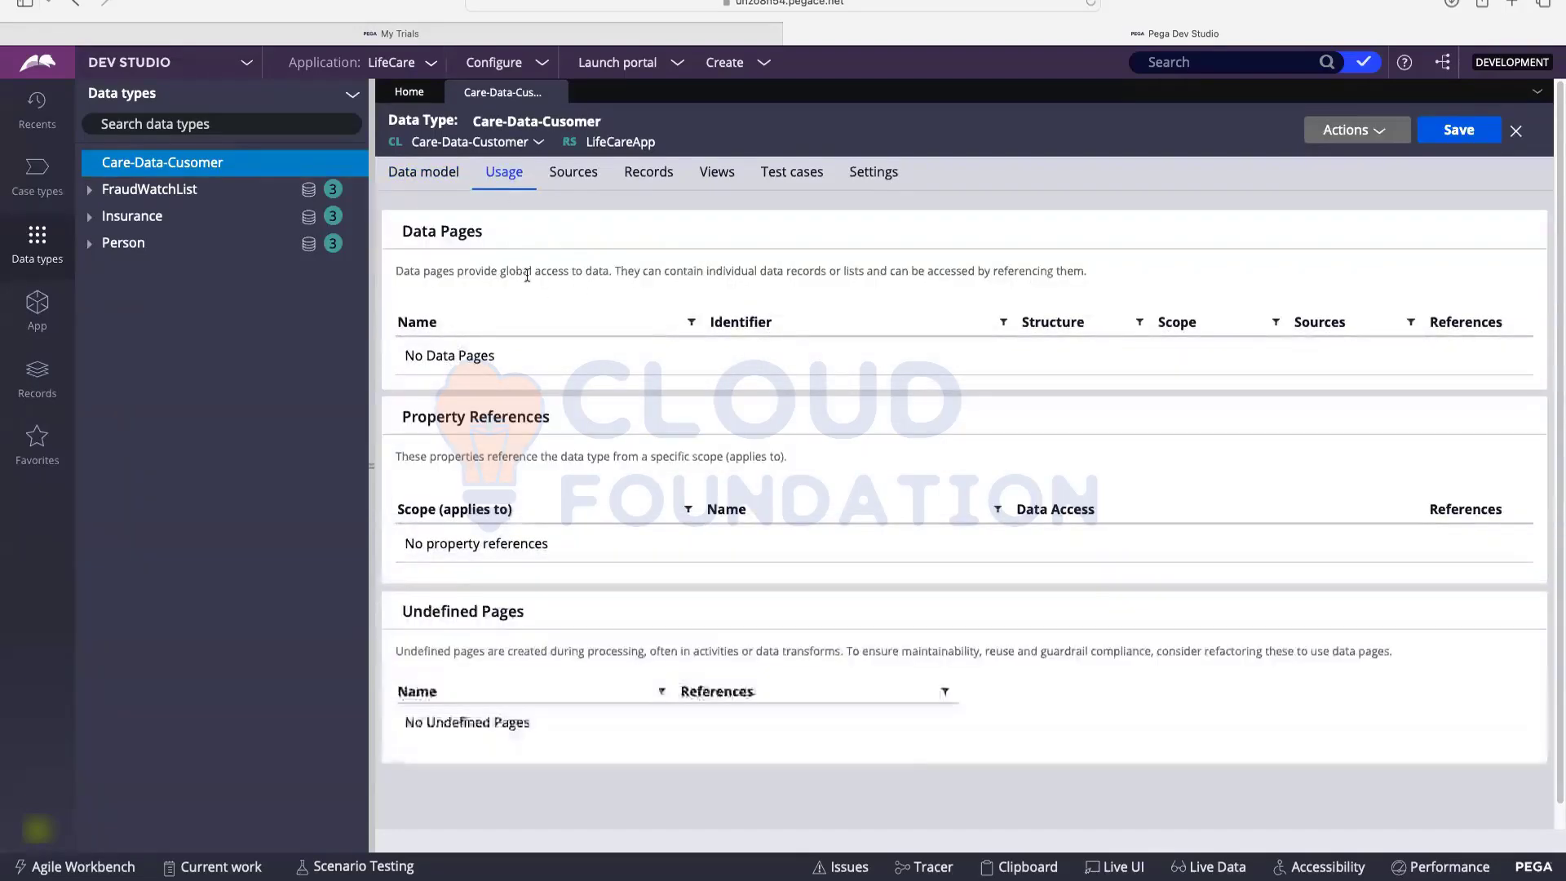
drag(426, 359, 506, 362)
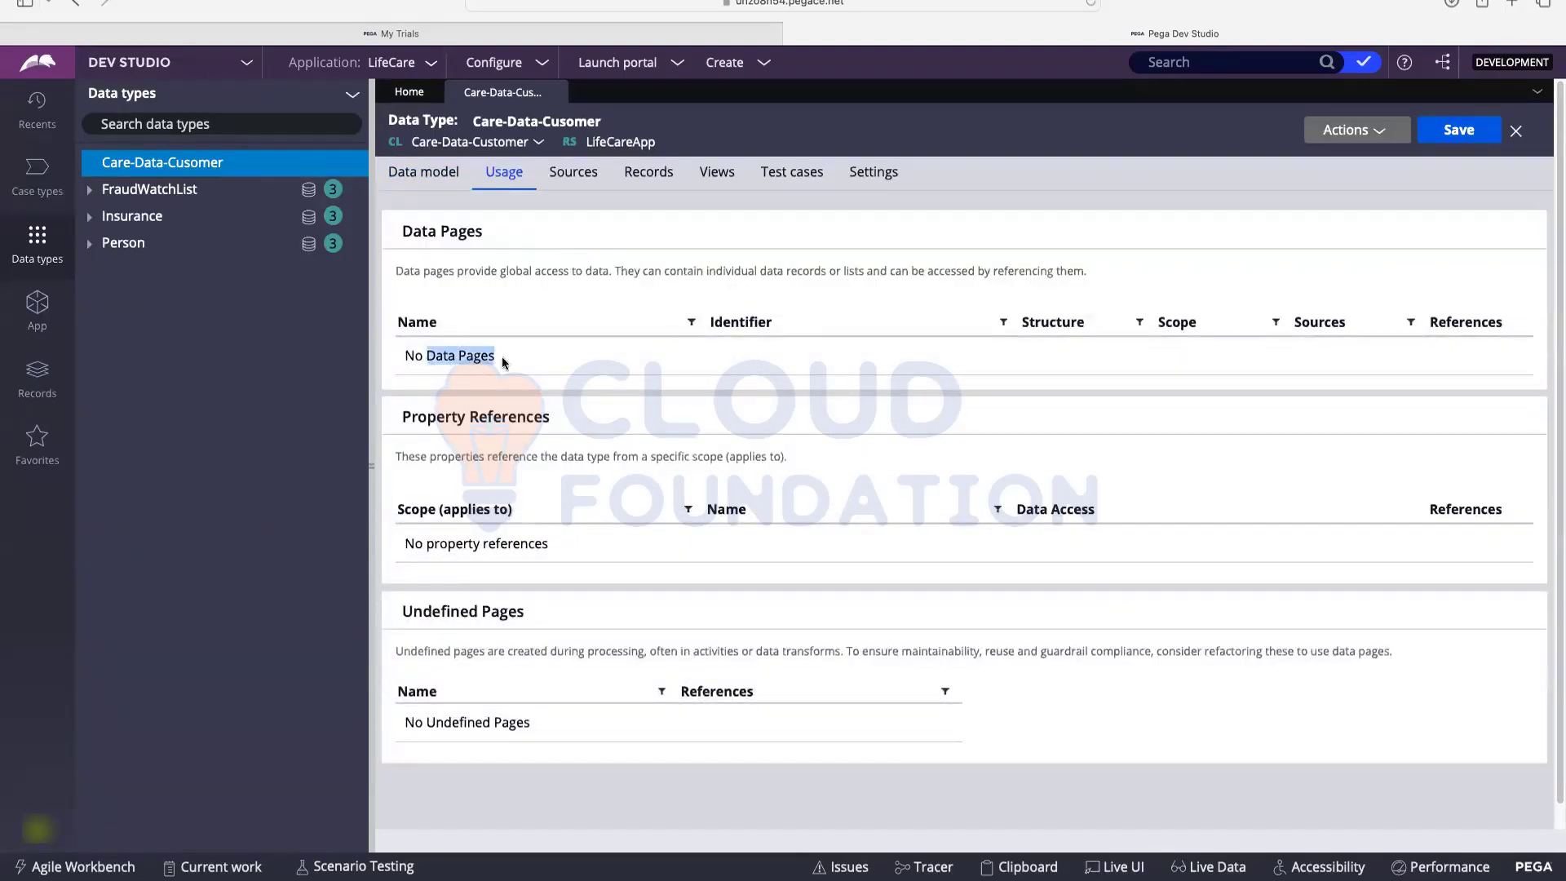
click(566, 174)
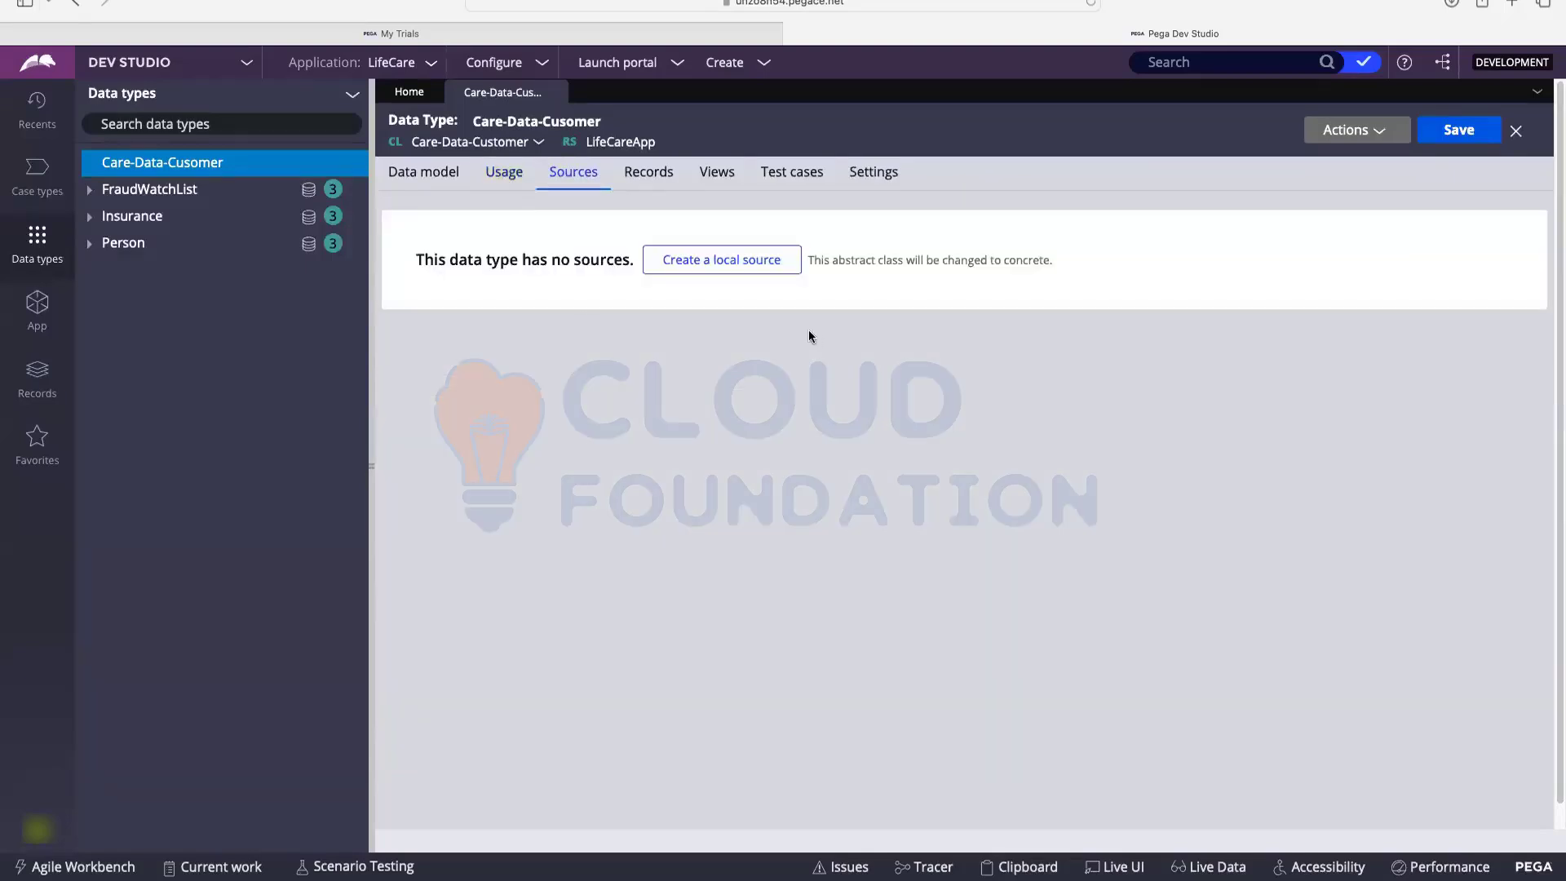
drag(809, 262, 848, 263)
mouse_move(1065, 262)
mouse_down()
mouse_move(834, 266)
mouse_move(1077, 266)
mouse_up()
click(653, 175)
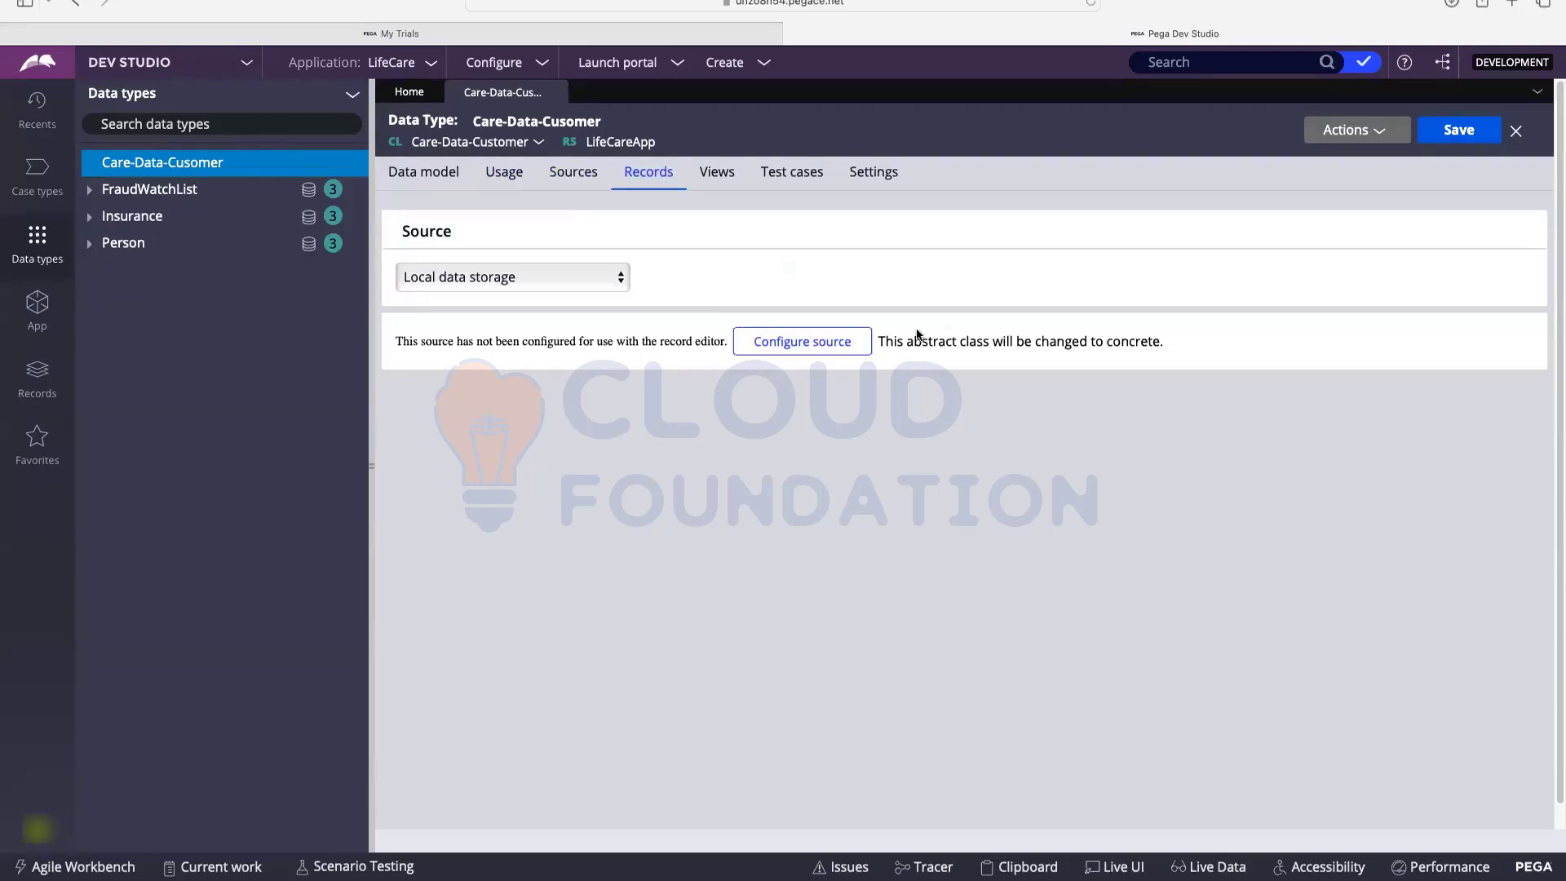
triple_click(1140, 339)
drag(1140, 339, 1079, 341)
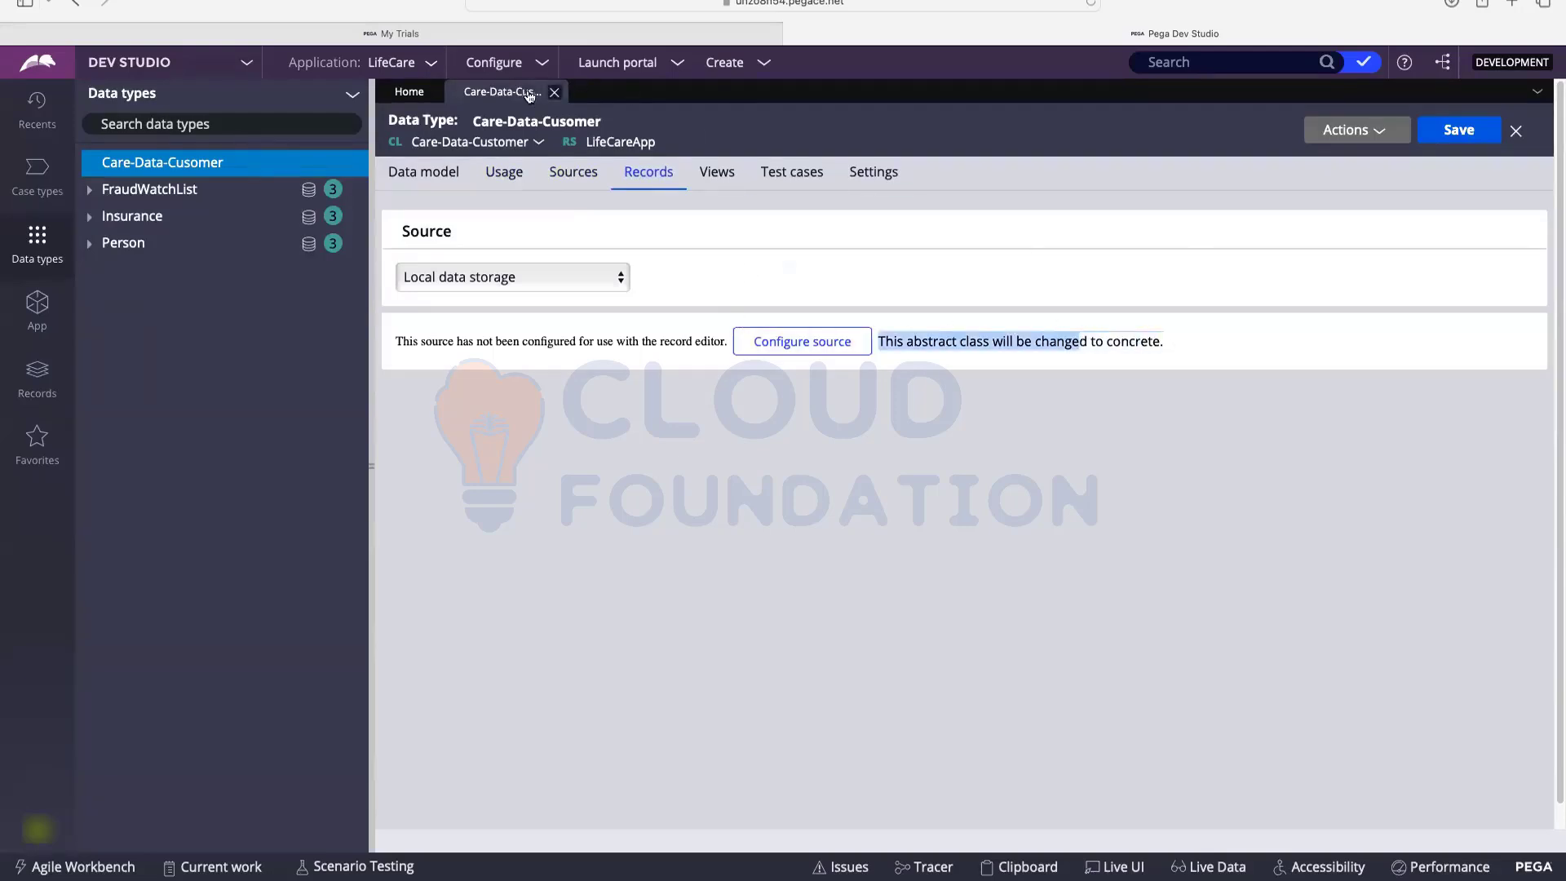
click(710, 174)
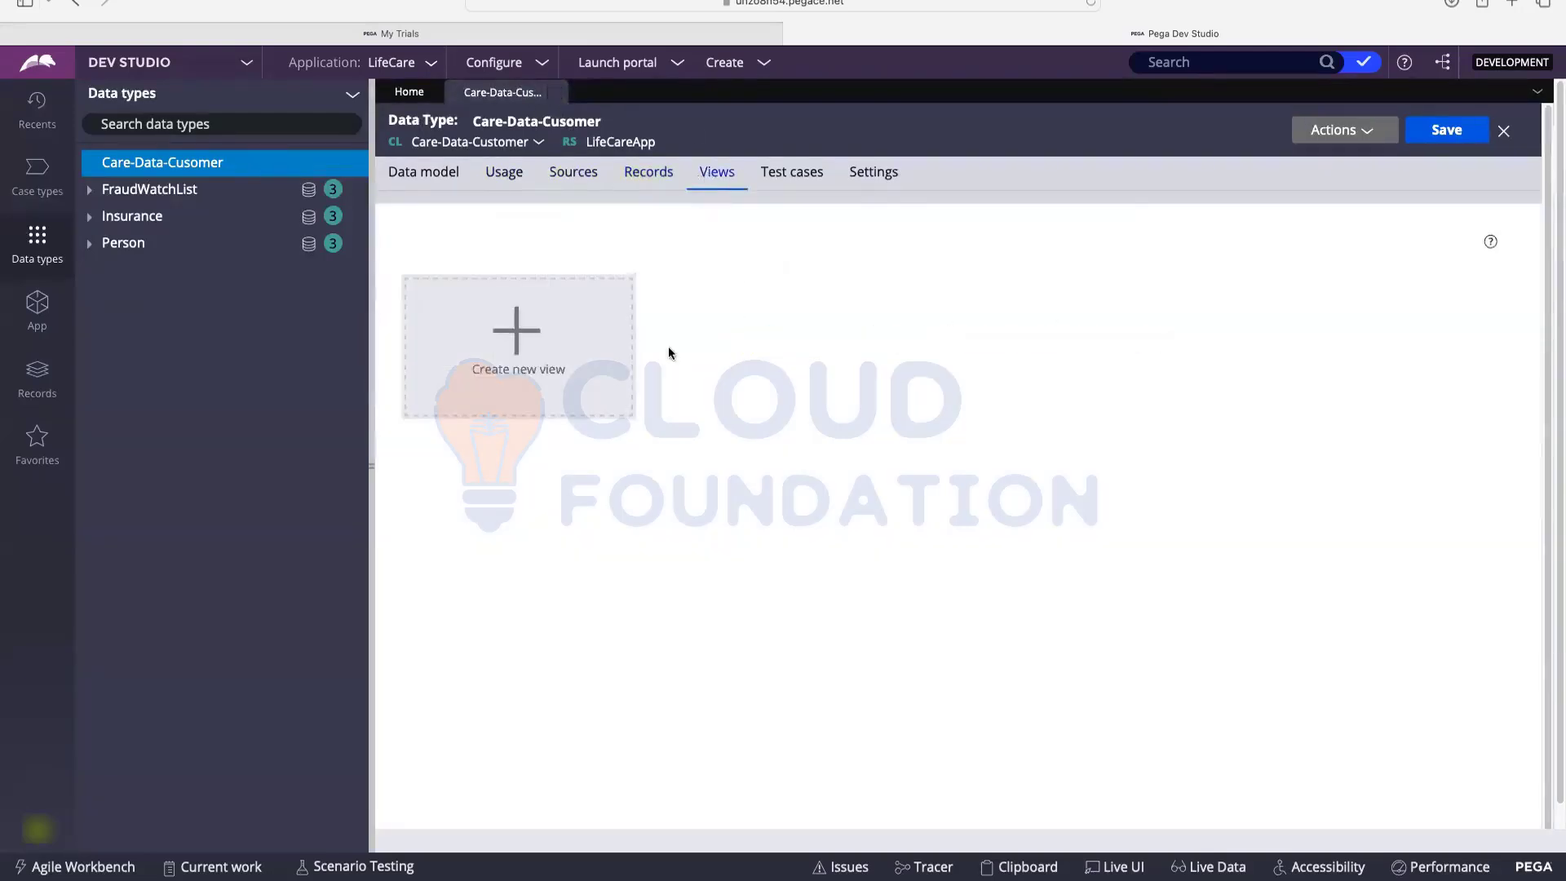
Start a new view and add CustomerID, FullName, PhoneNumber and Email to it.
click(546, 383)
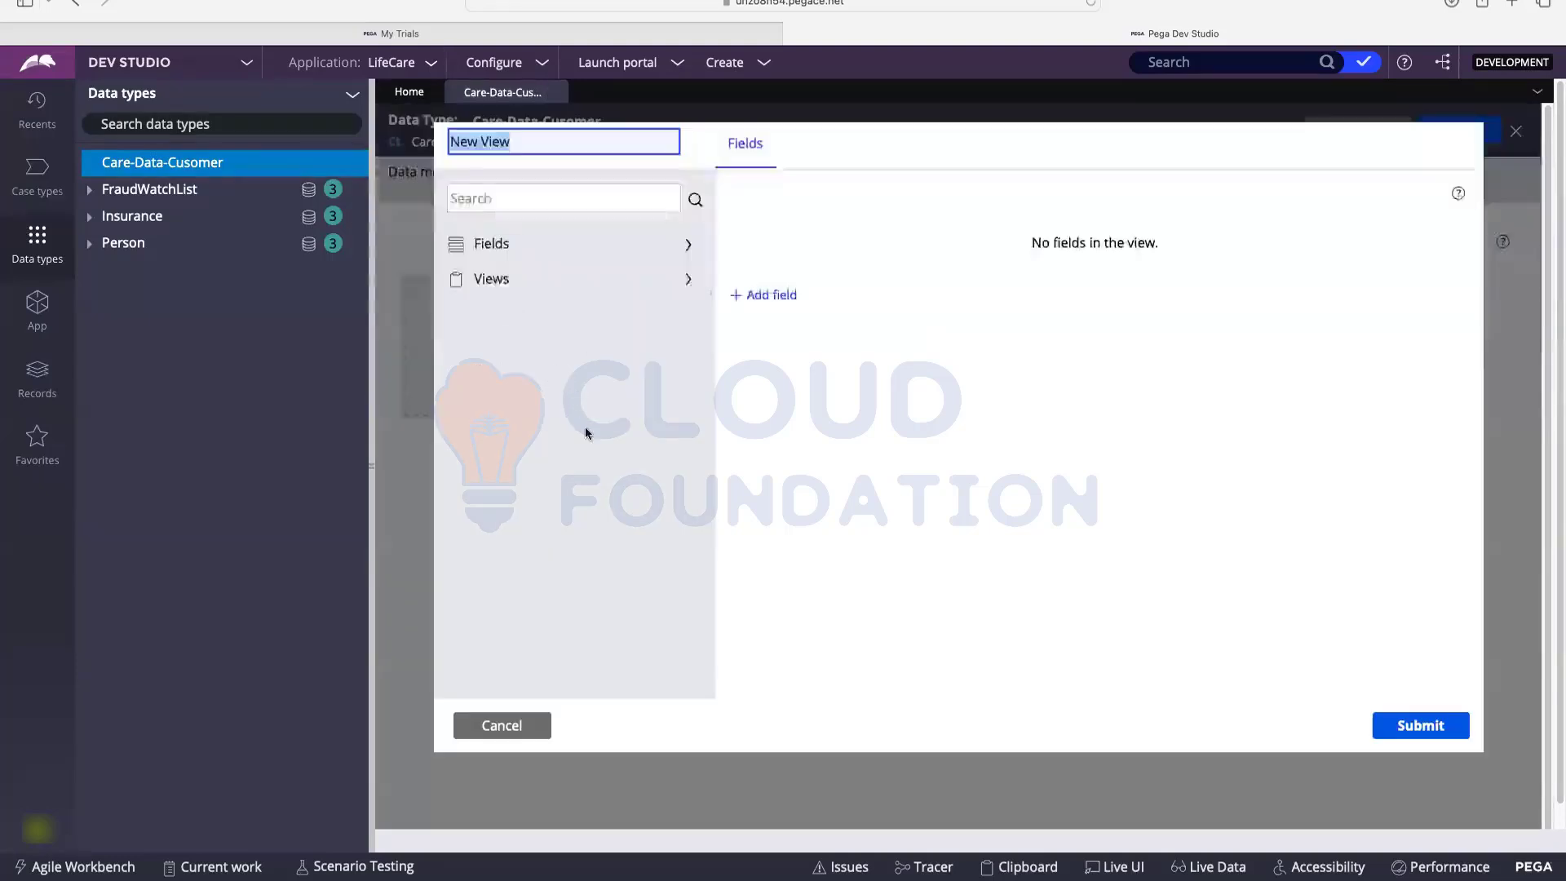
click(493, 249)
click(493, 245)
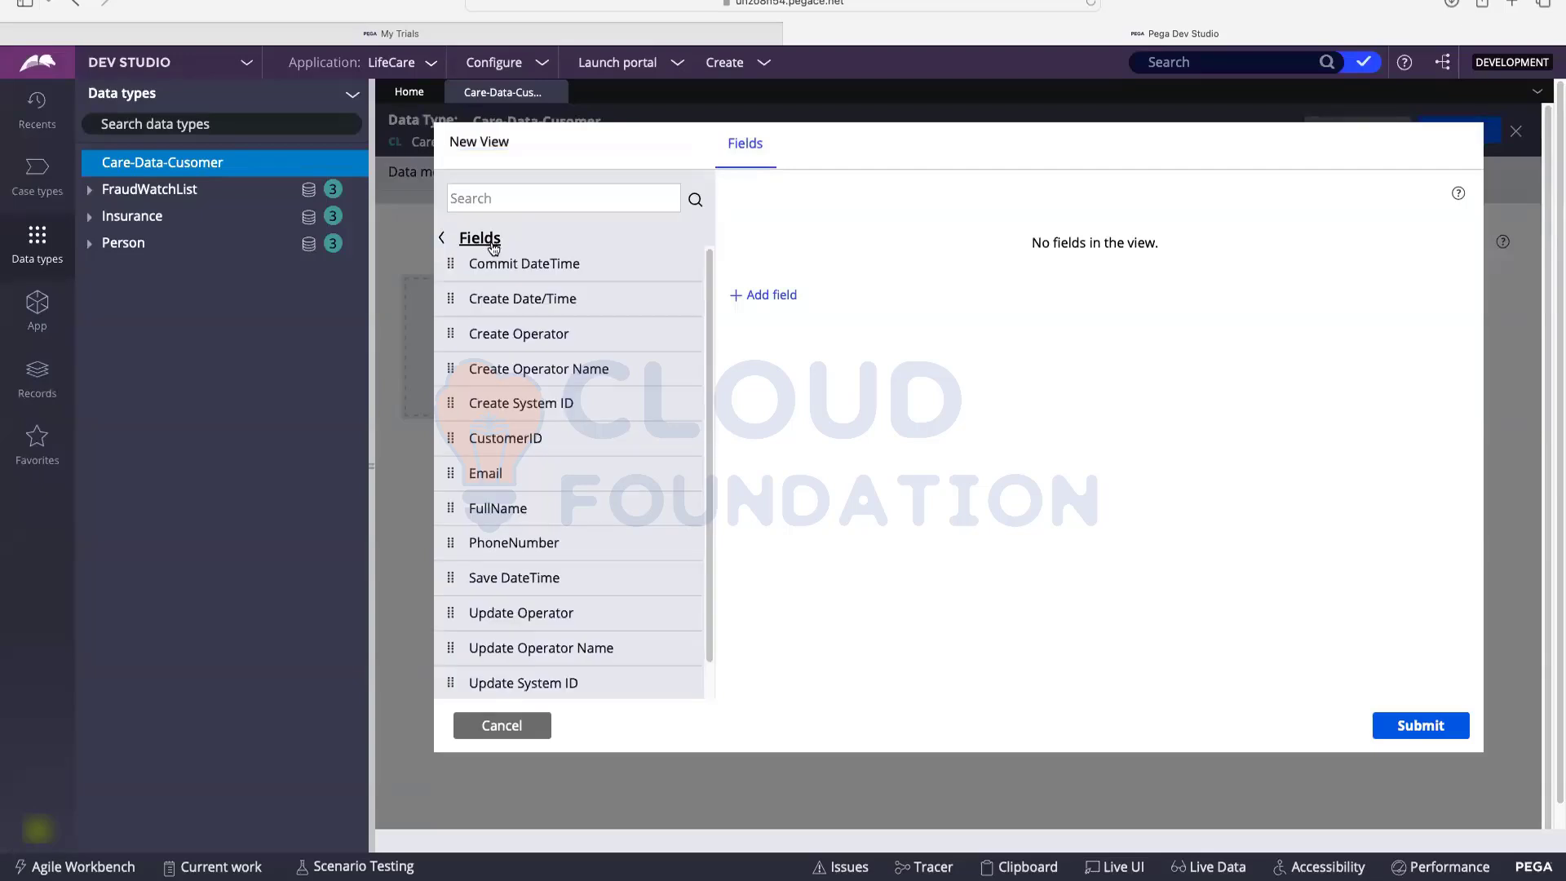
scroll(555, 391, down, 1)
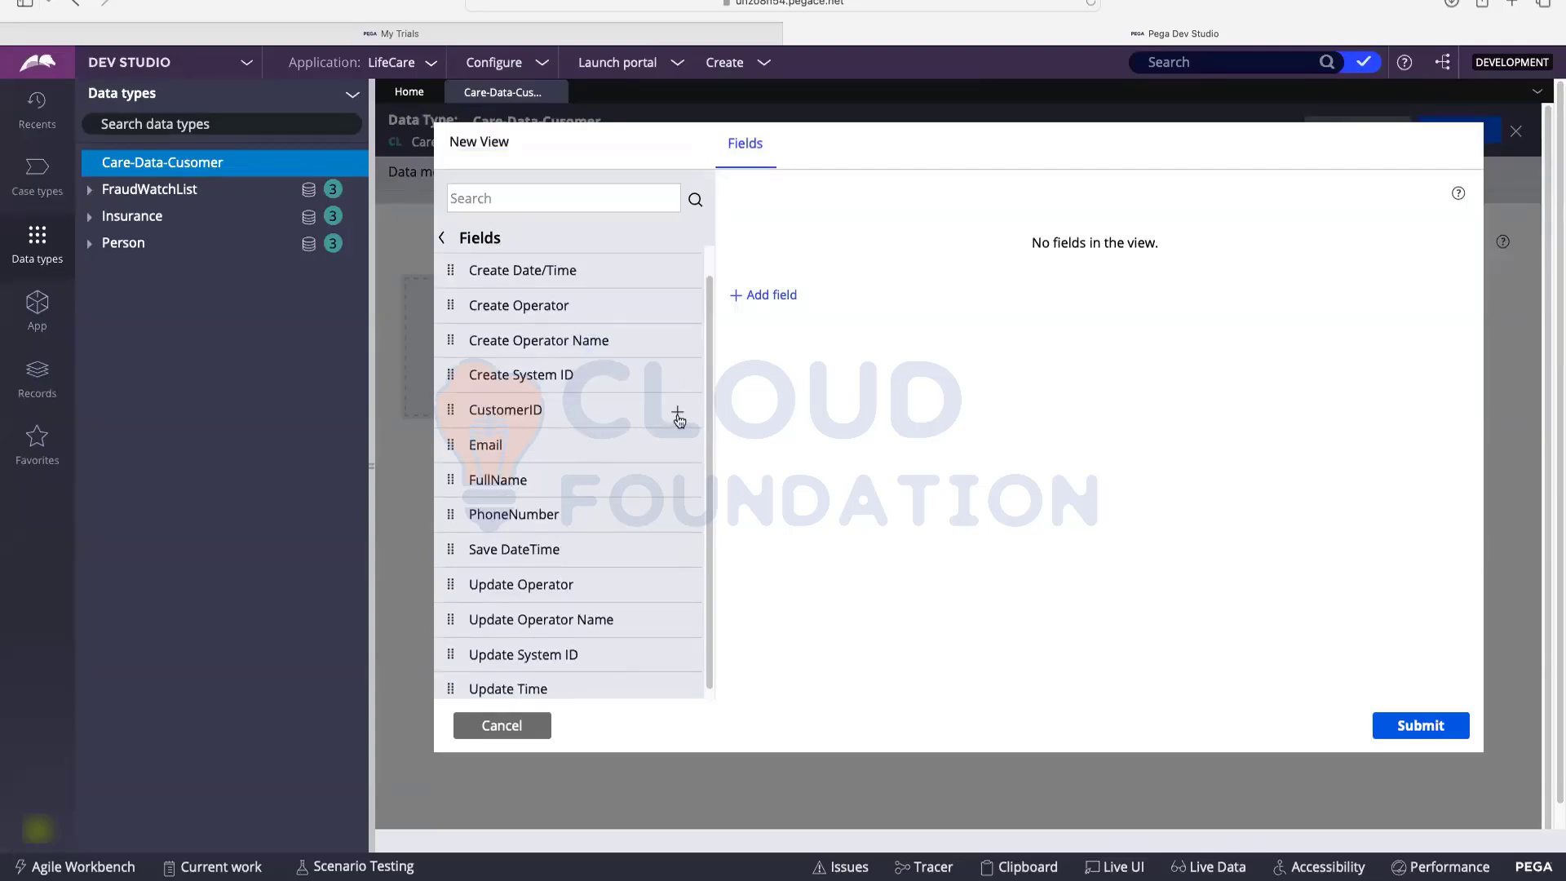
click(677, 414)
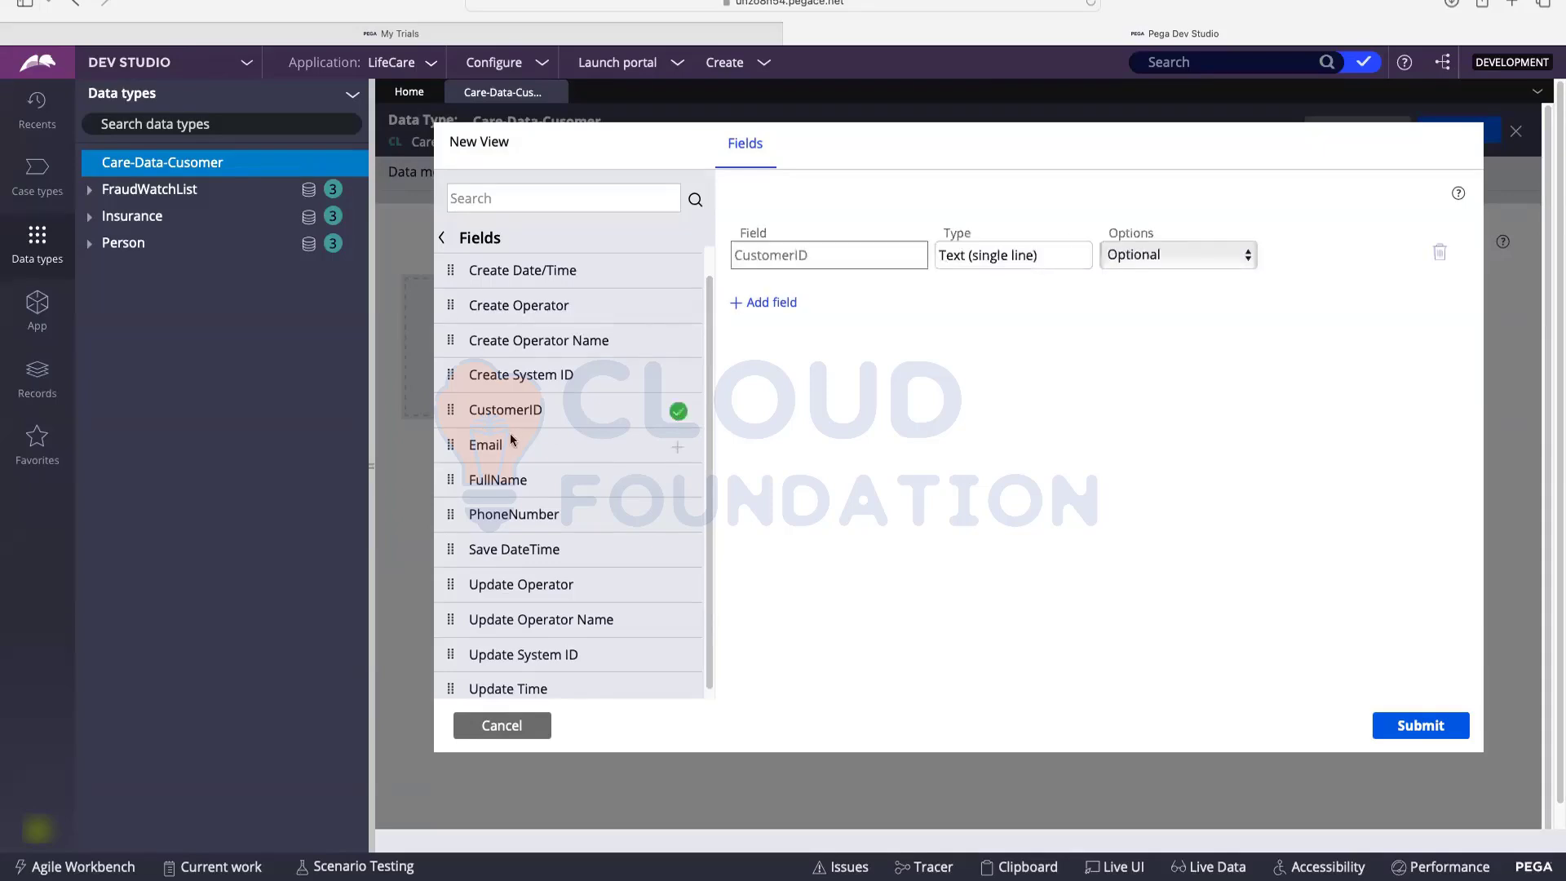
click(677, 482)
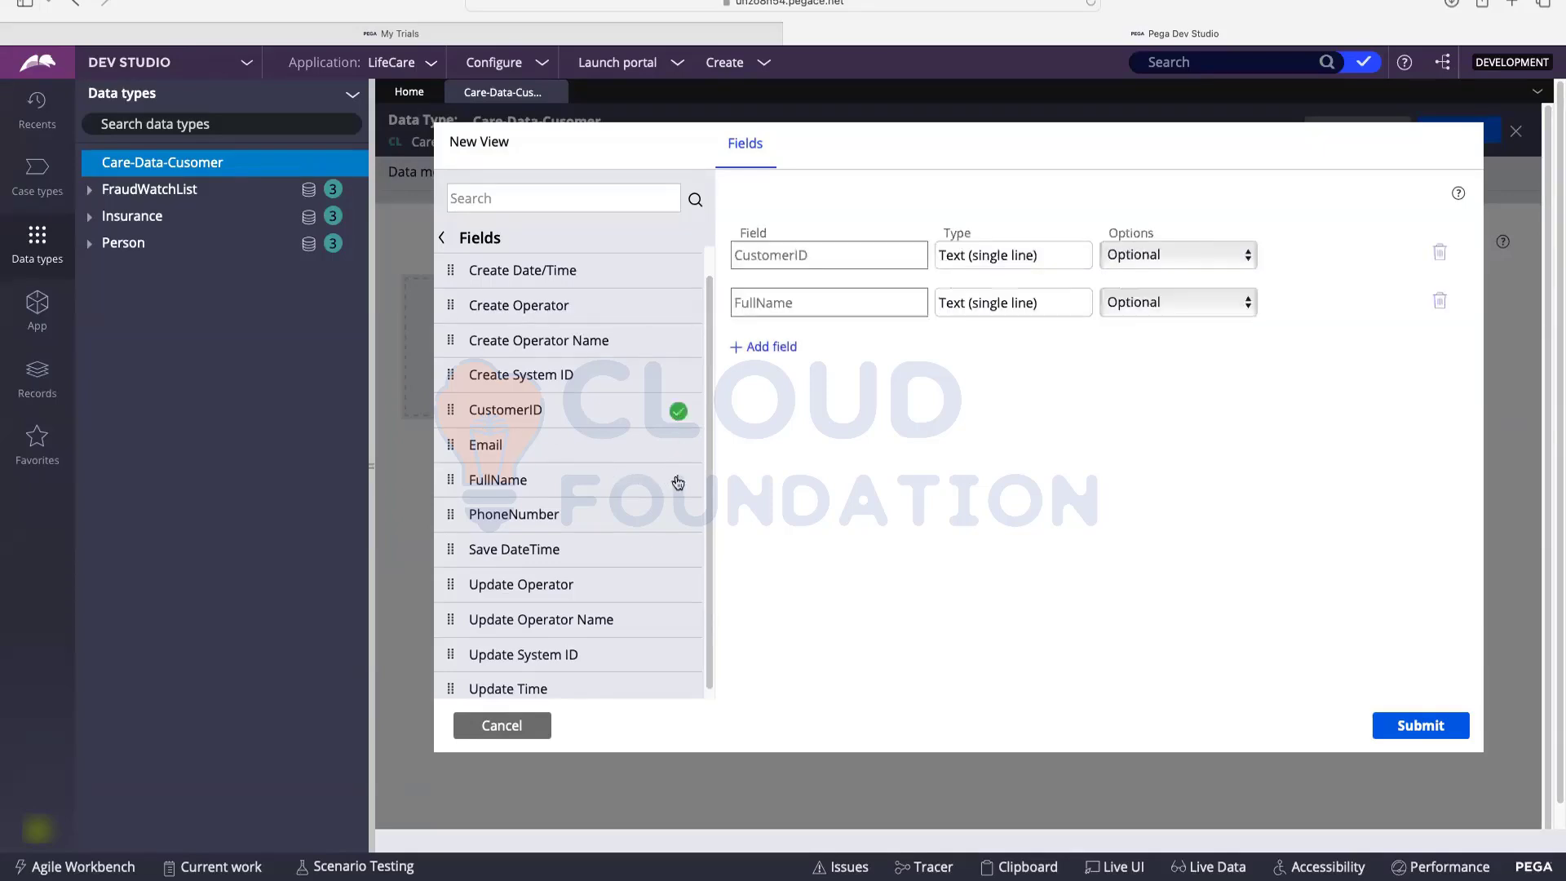
click(677, 517)
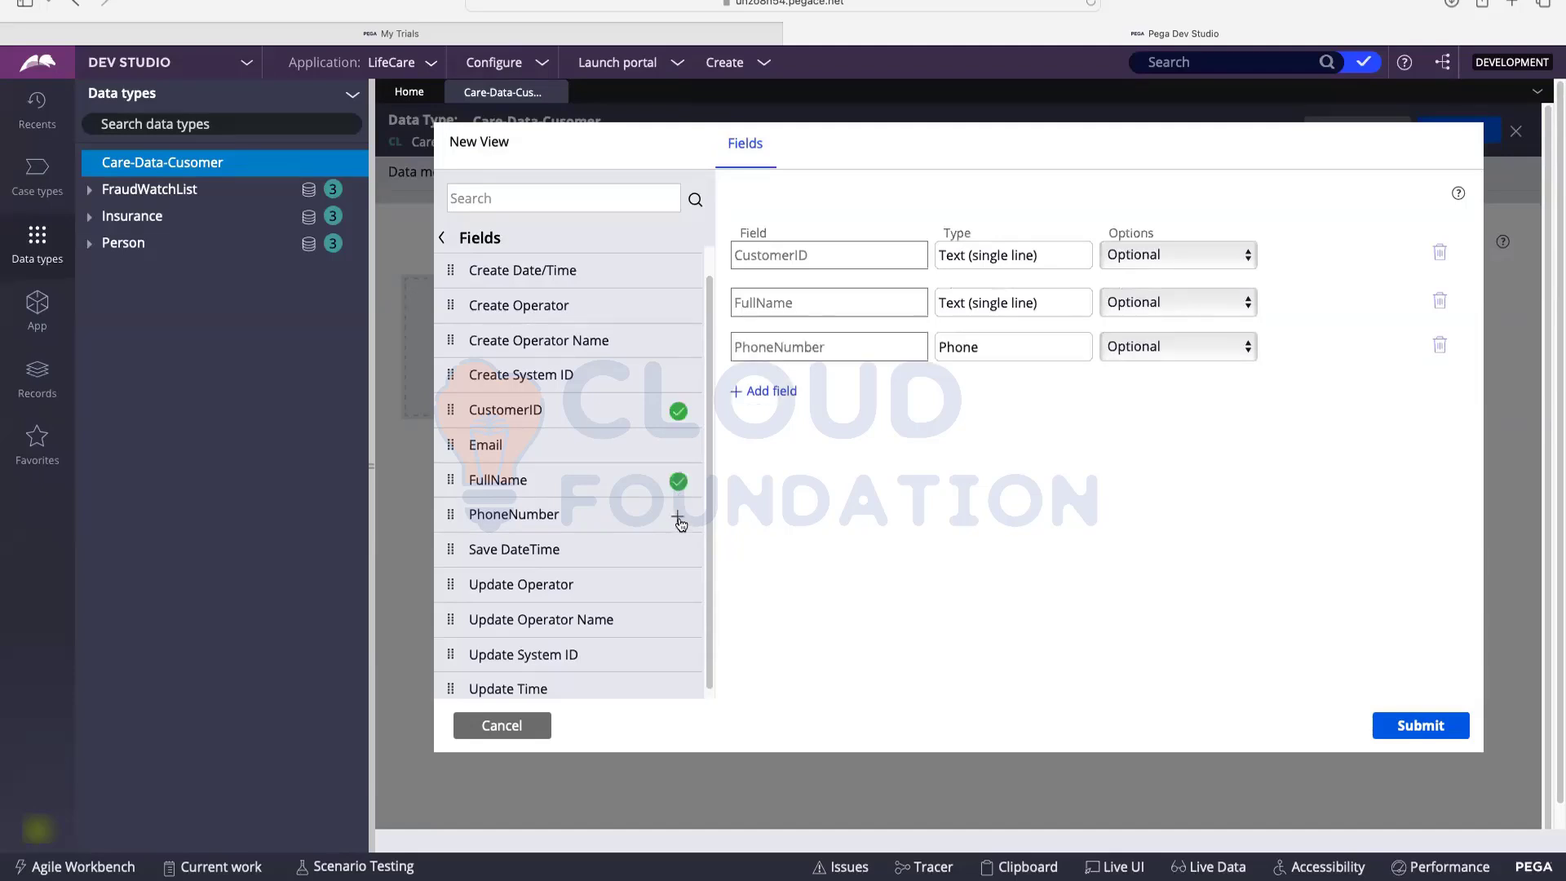
click(680, 448)
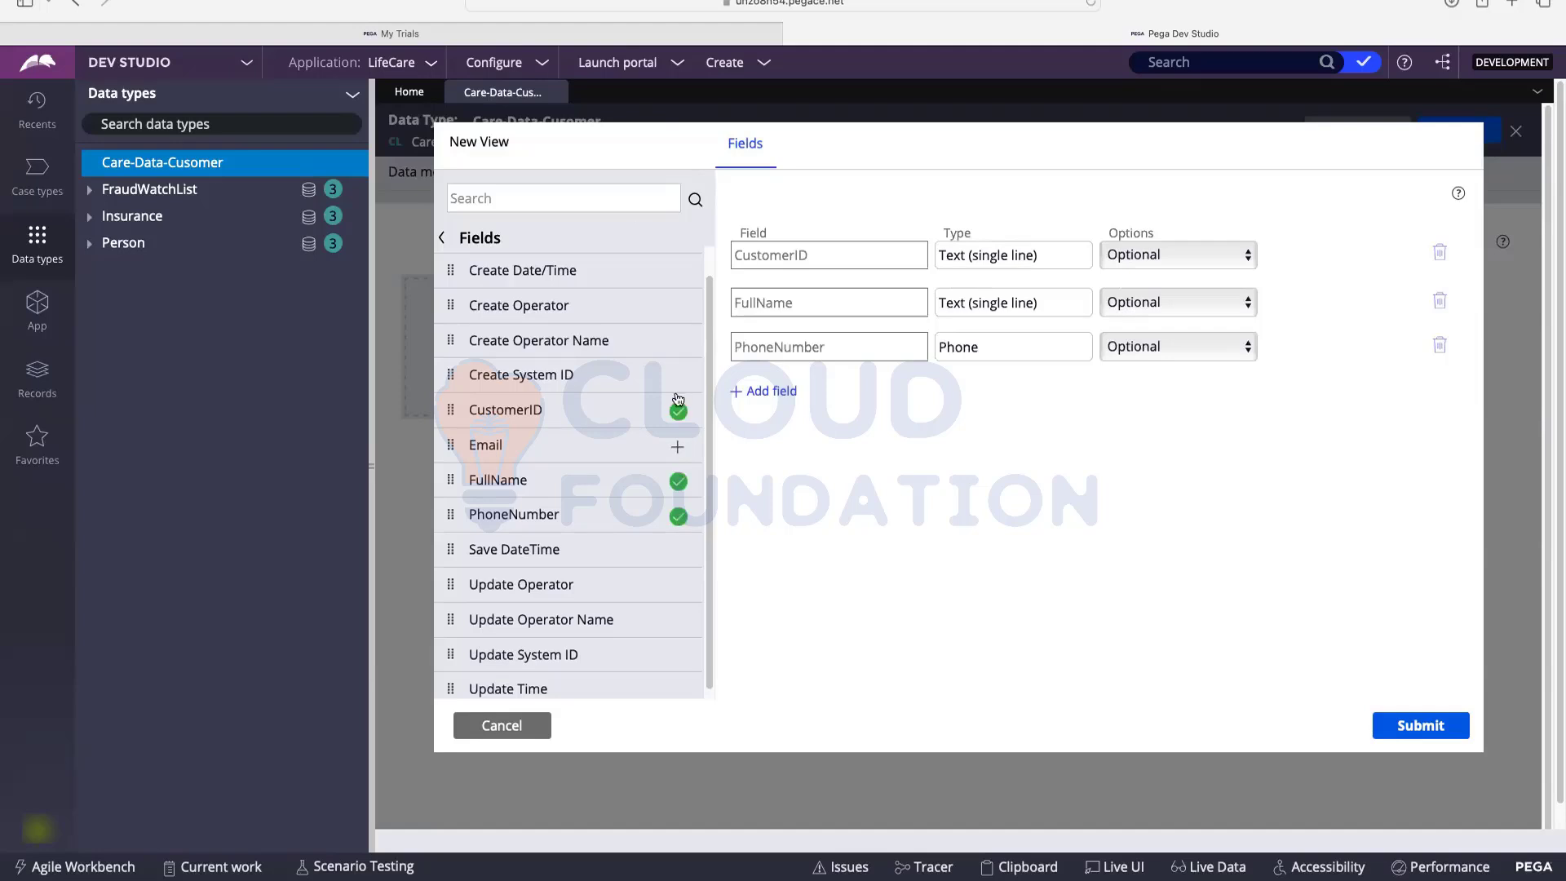
Name the view CustomerView, create it and save the data type.
click(517, 145)
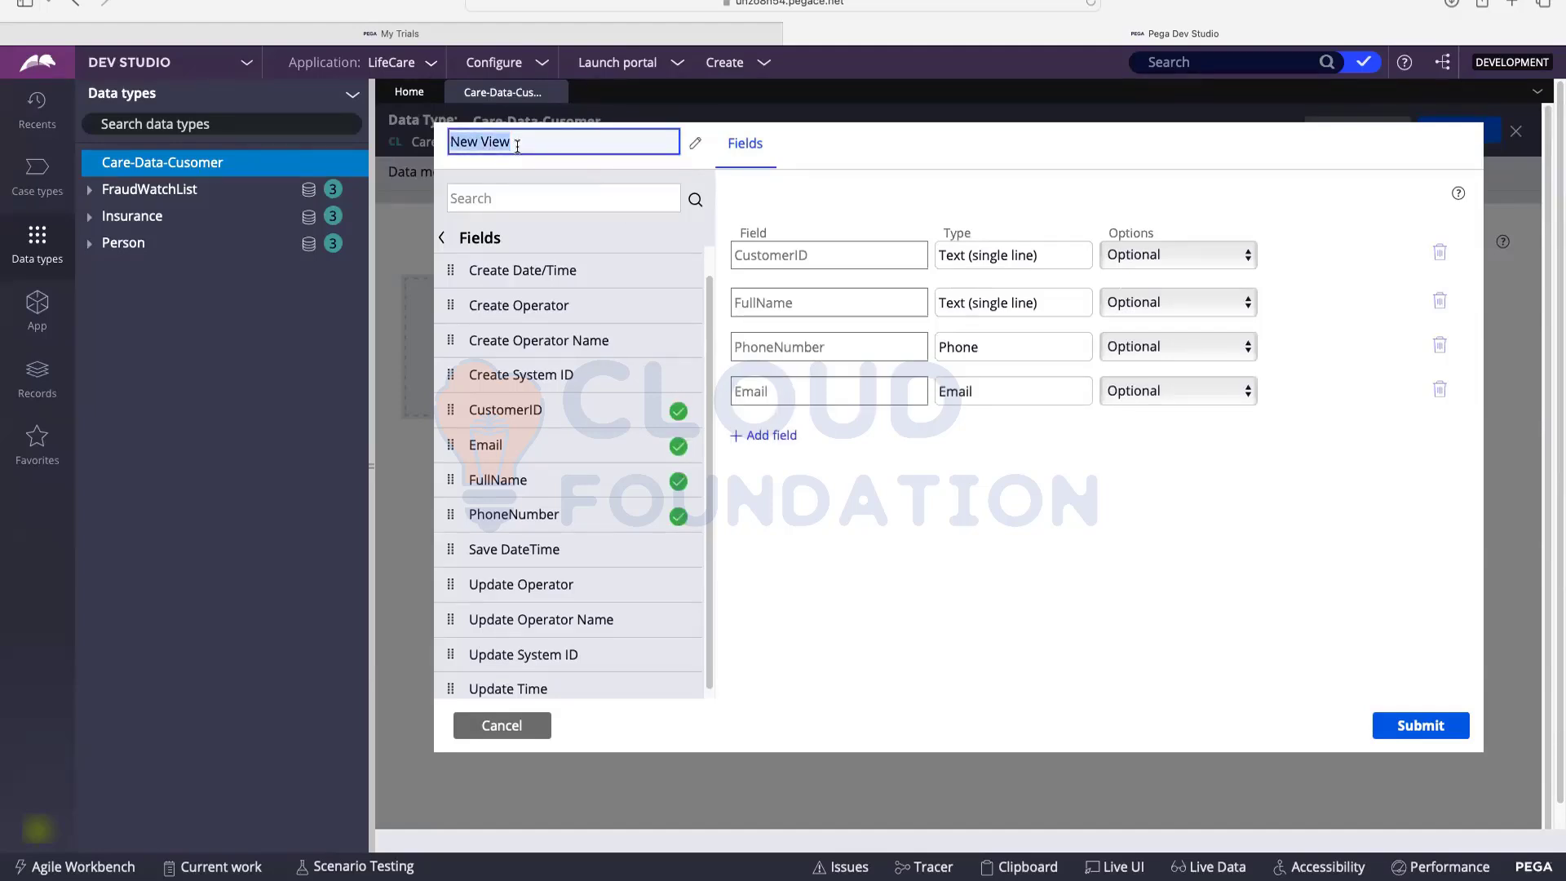
text(CustomerView)
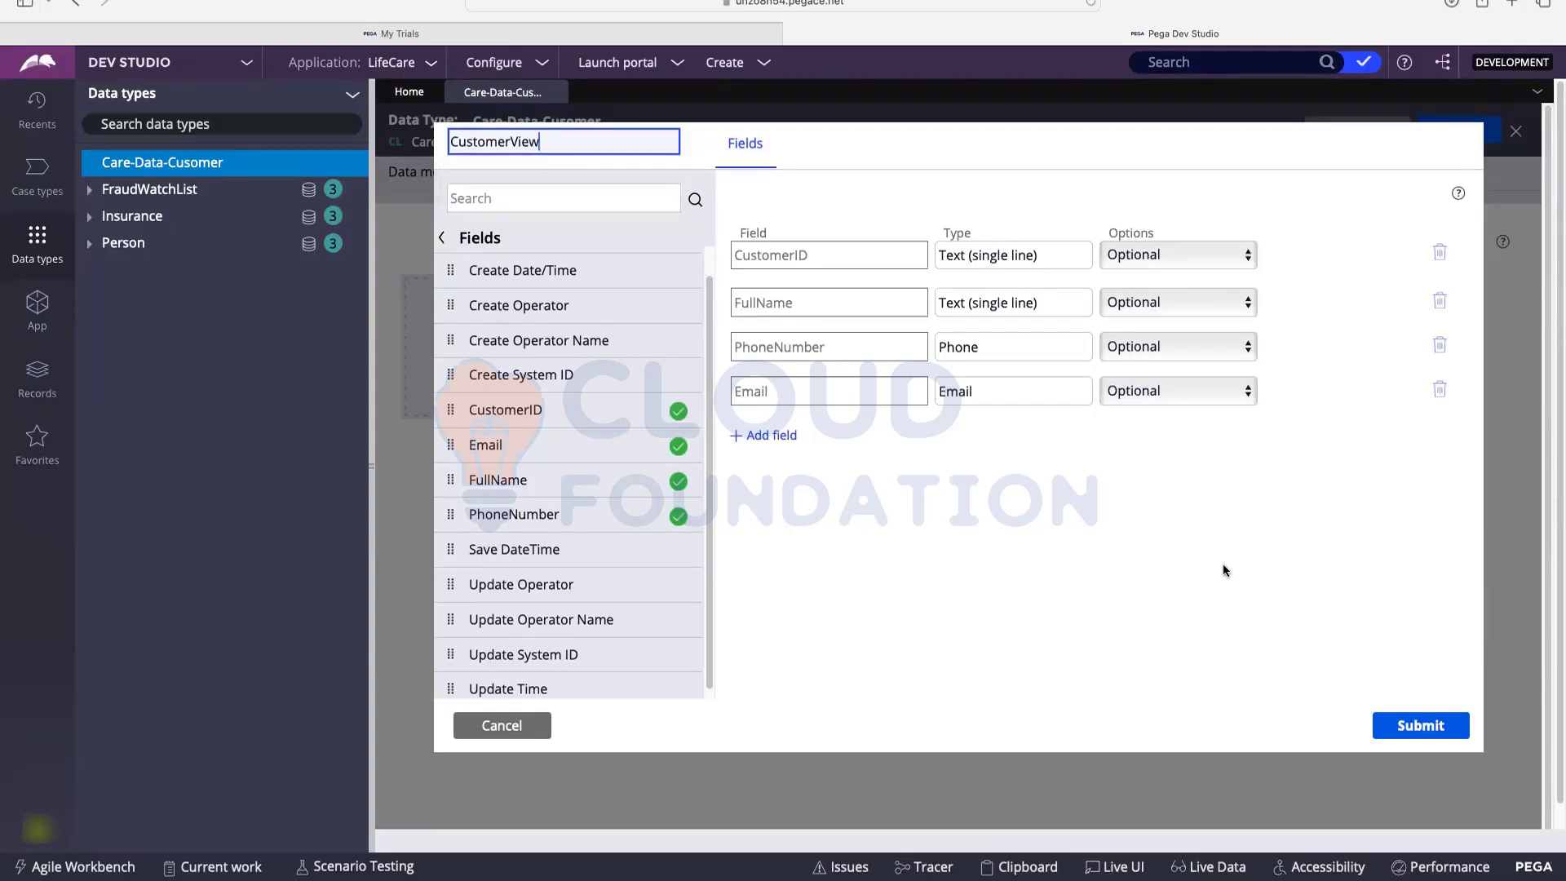
click(1396, 722)
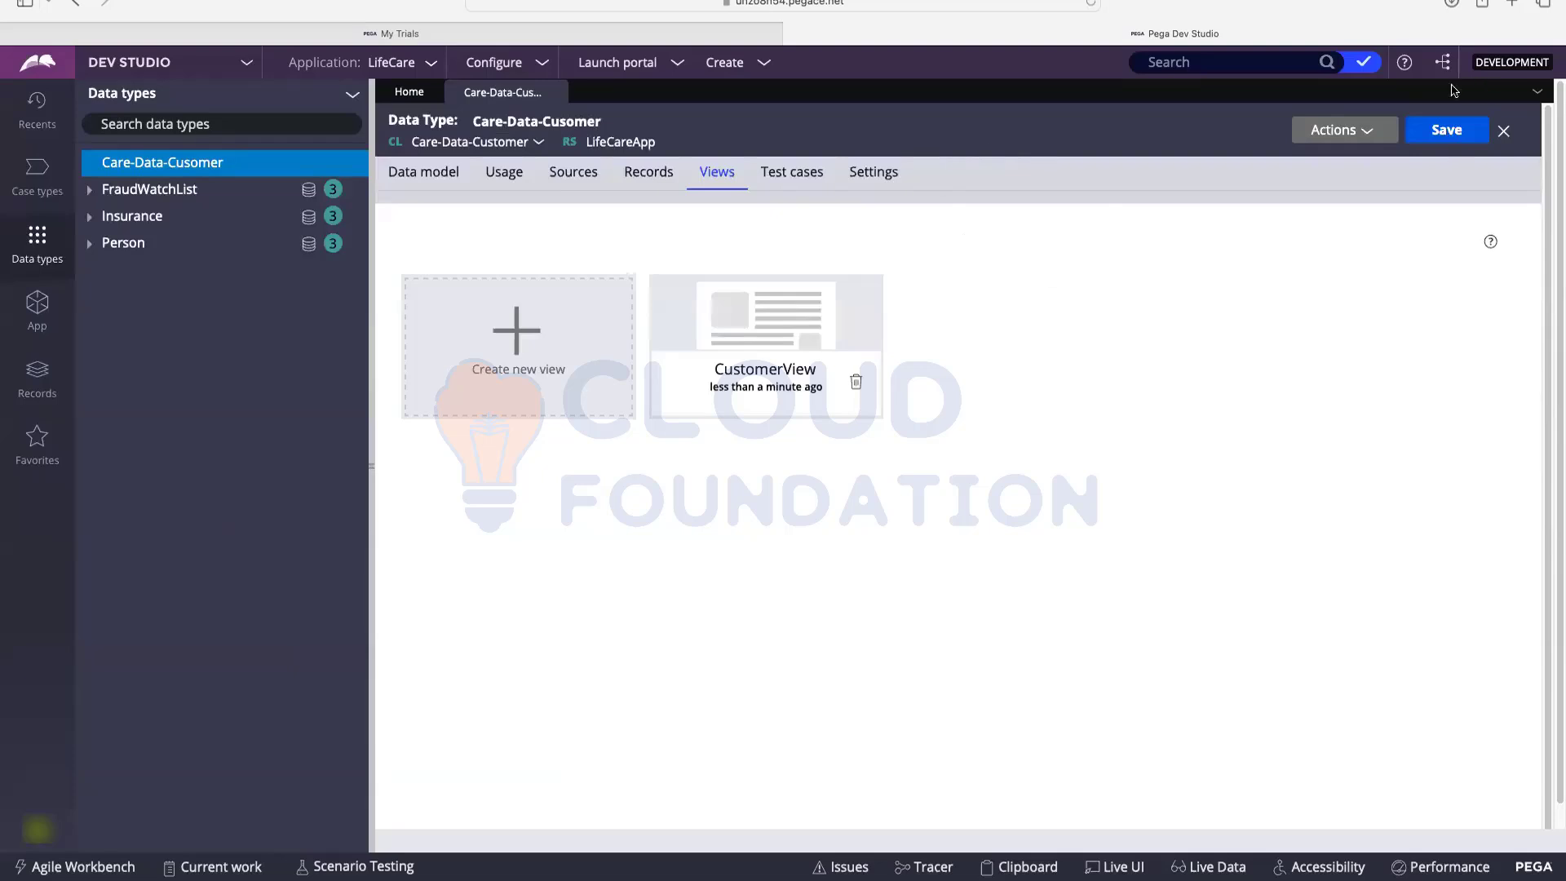
click(1446, 130)
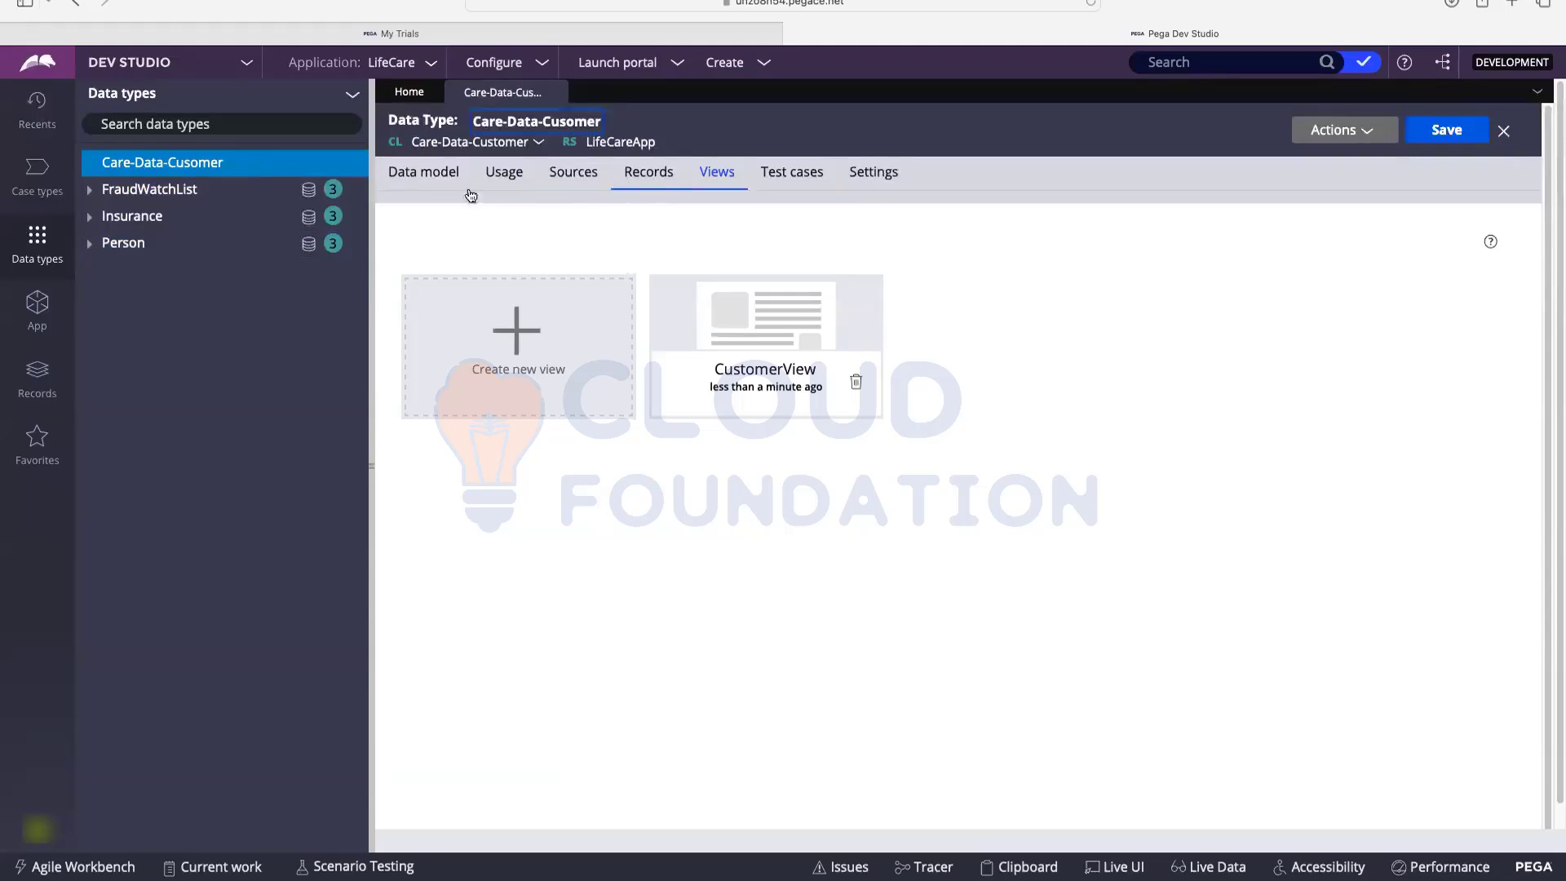
click(416, 173)
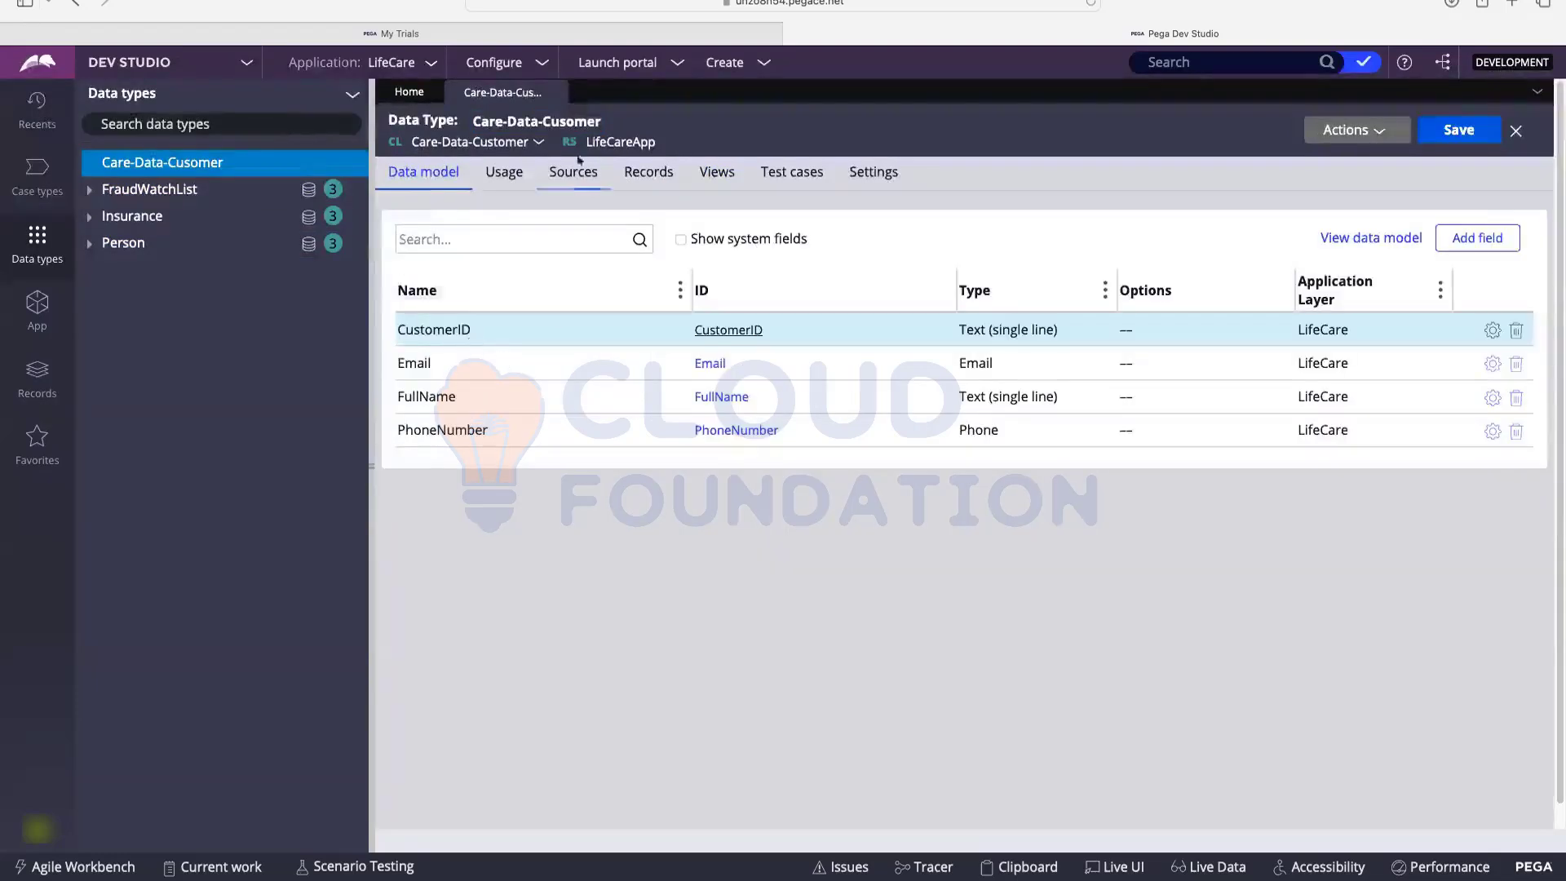
click(717, 172)
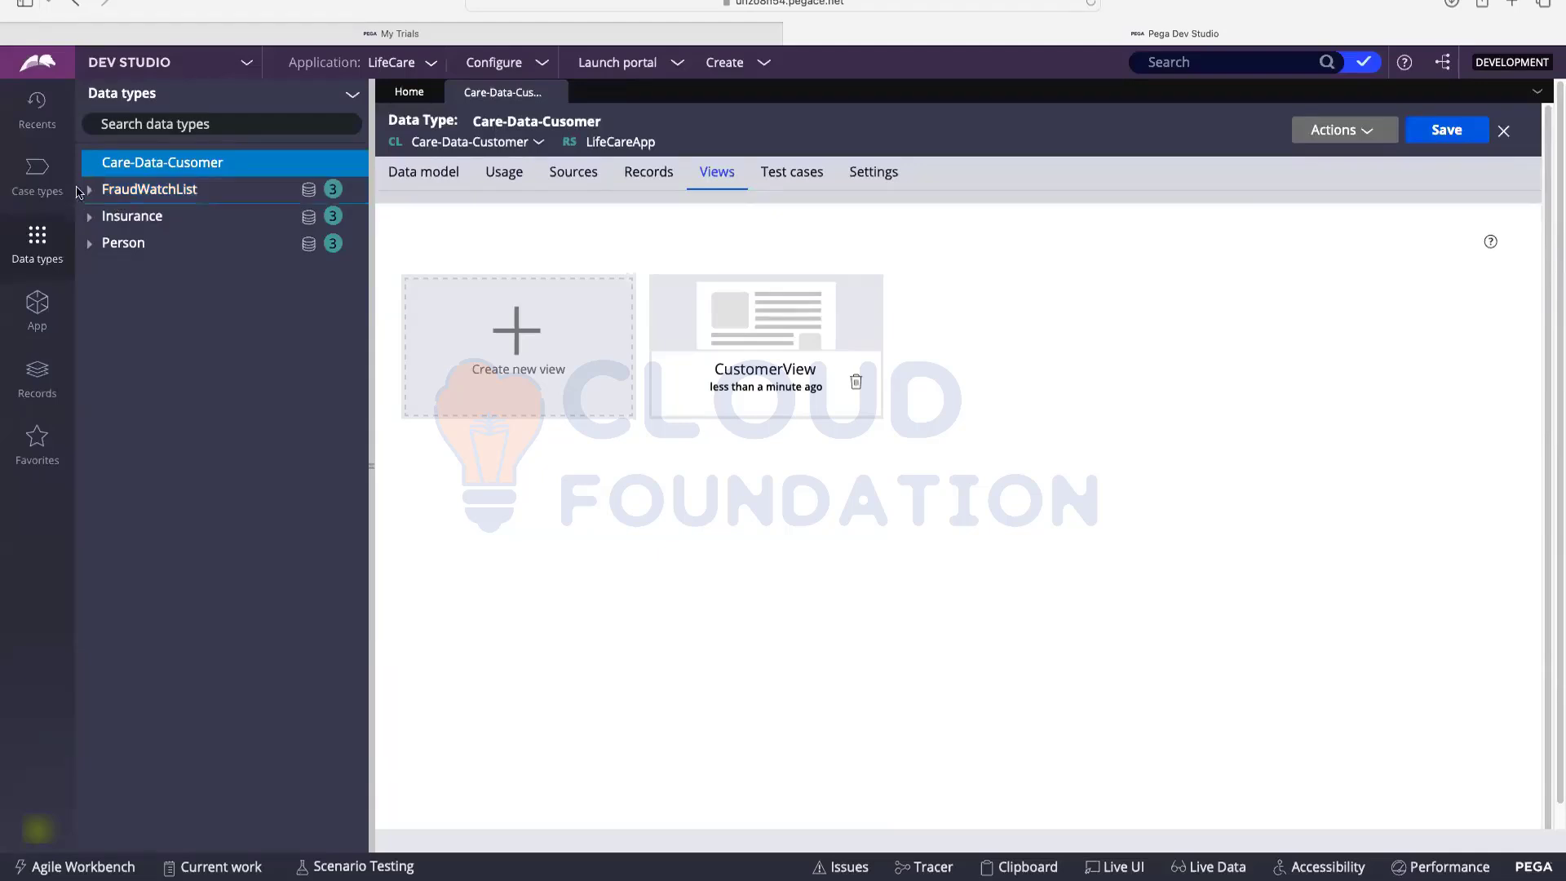
Go to the Insurance case type's Data model and begin adding a field.
click(46, 166)
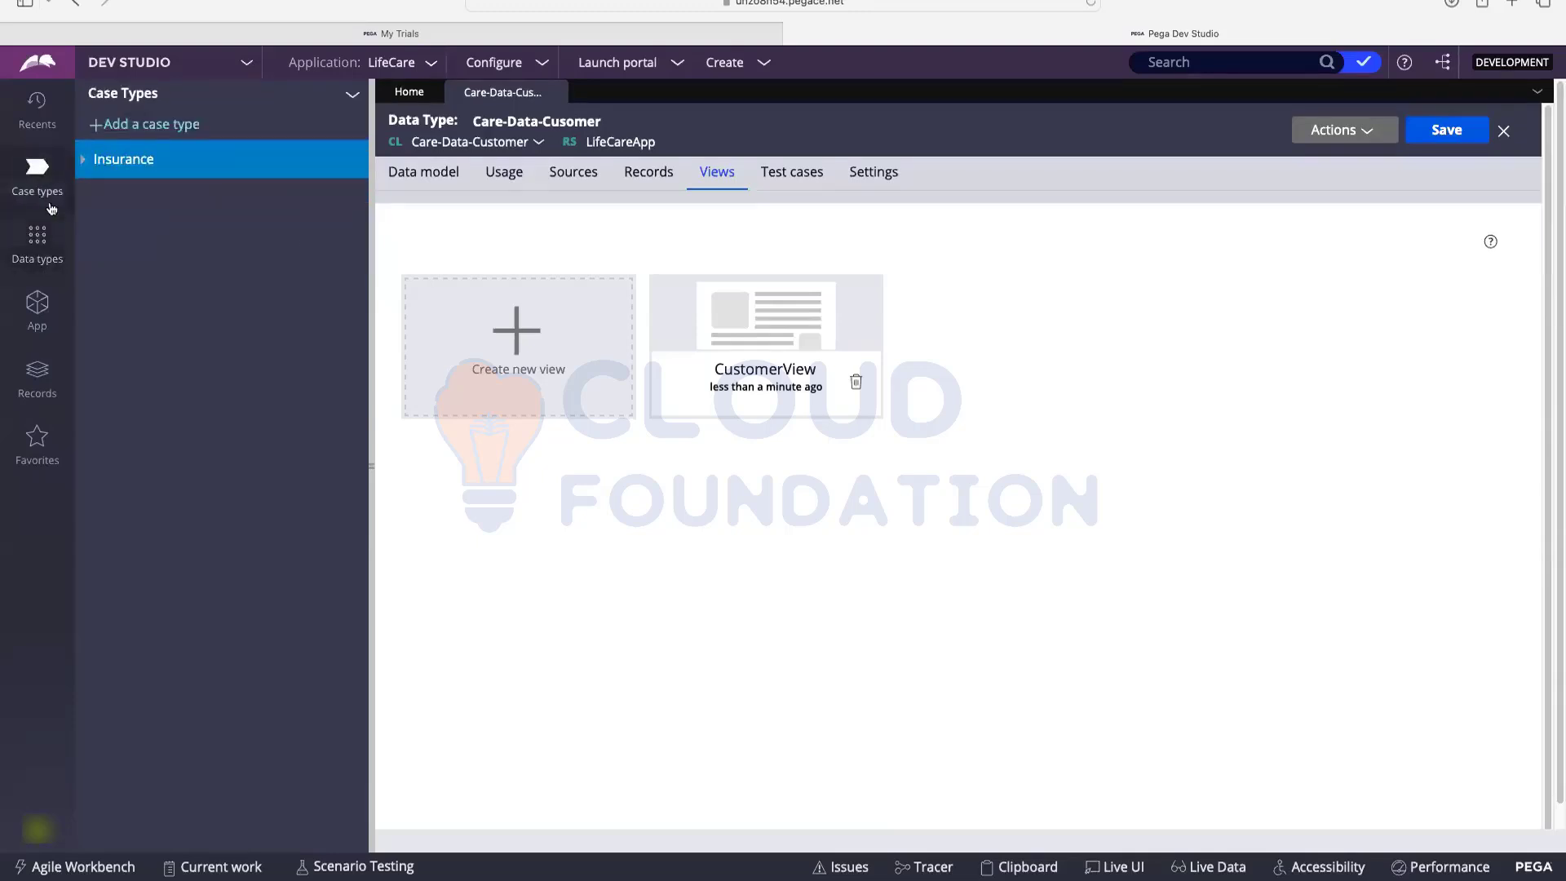
click(124, 160)
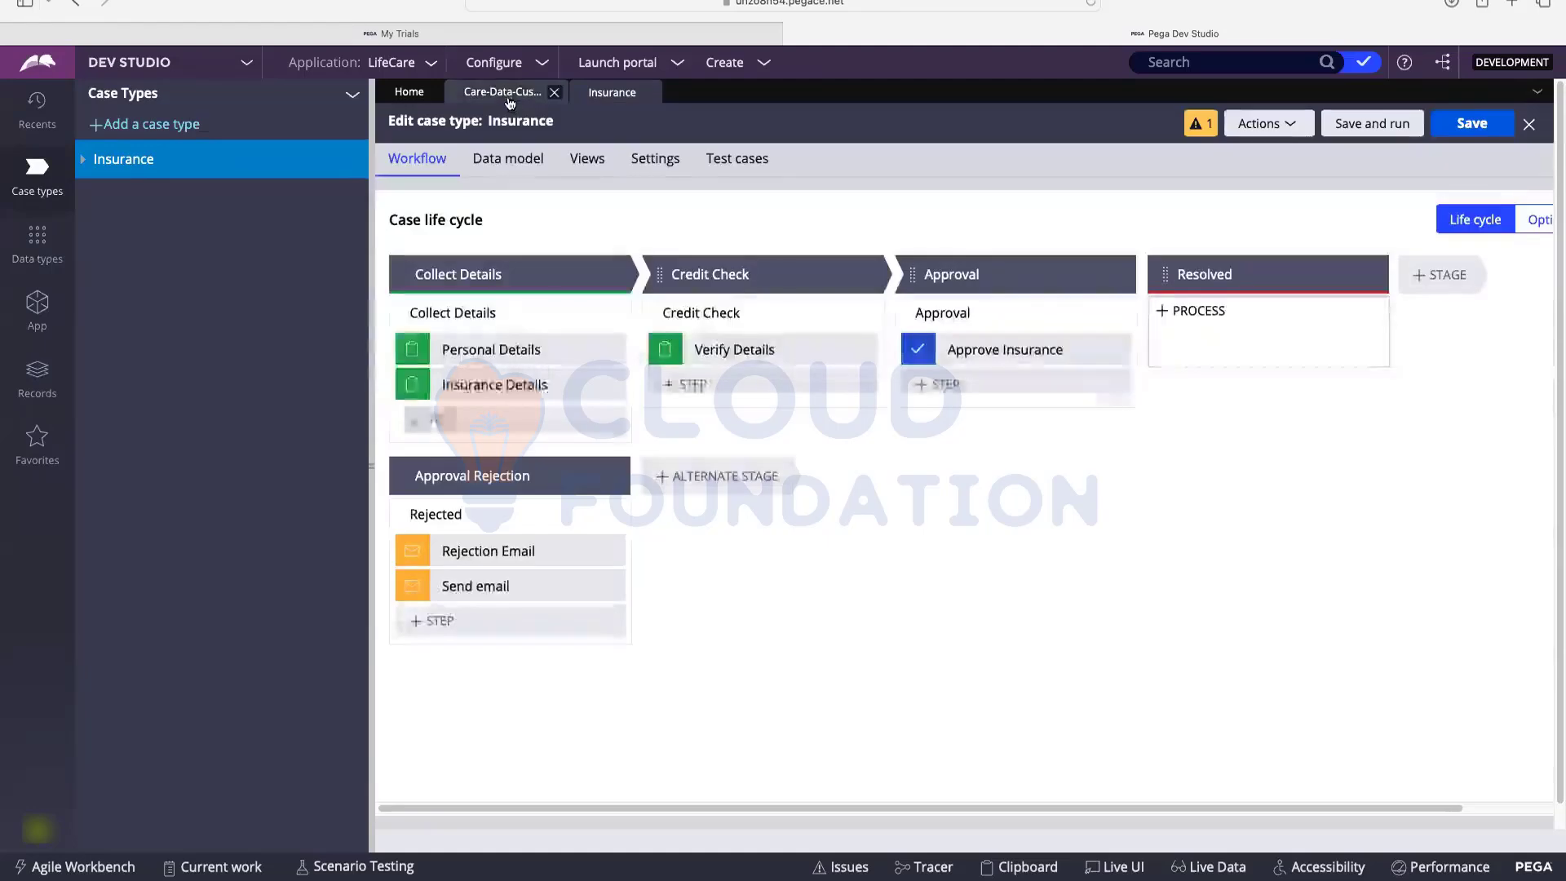
click(508, 160)
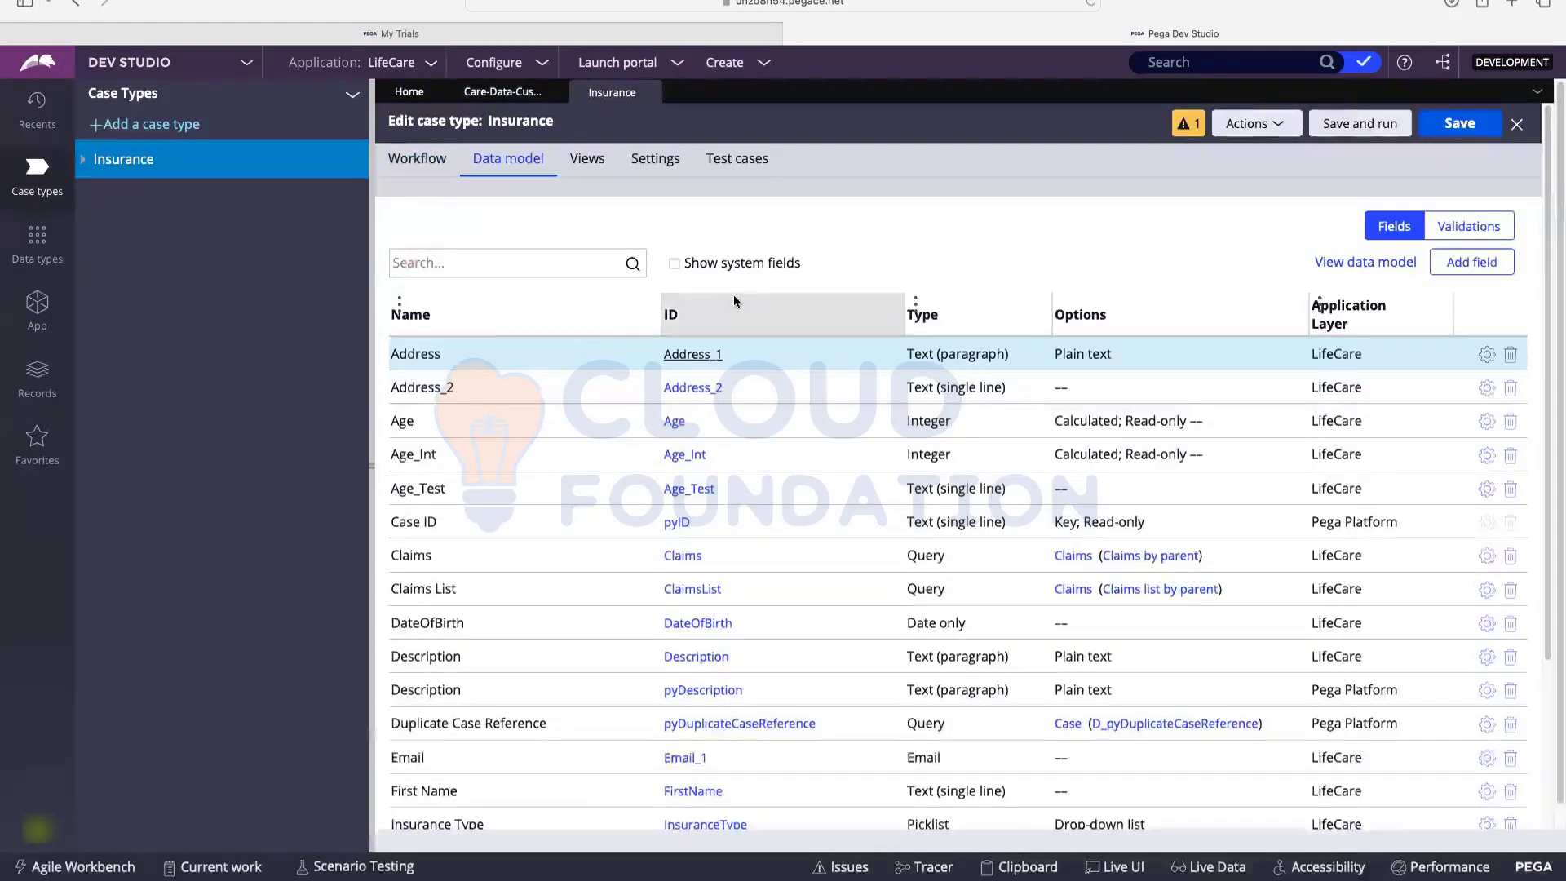
scroll(500, 395, down, 3)
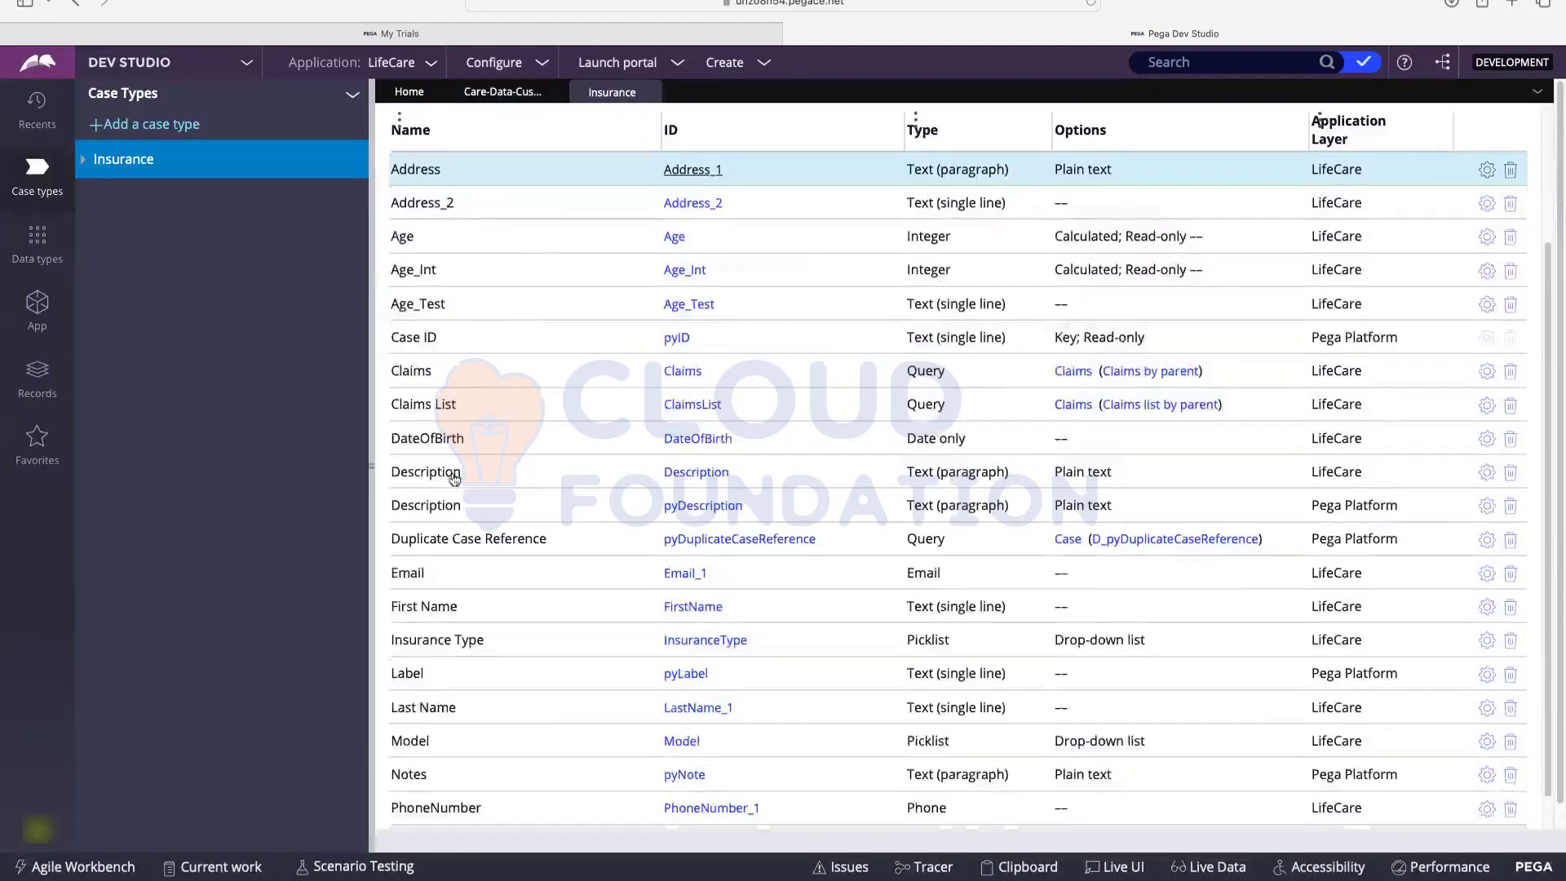
scroll(455, 478, down, 2)
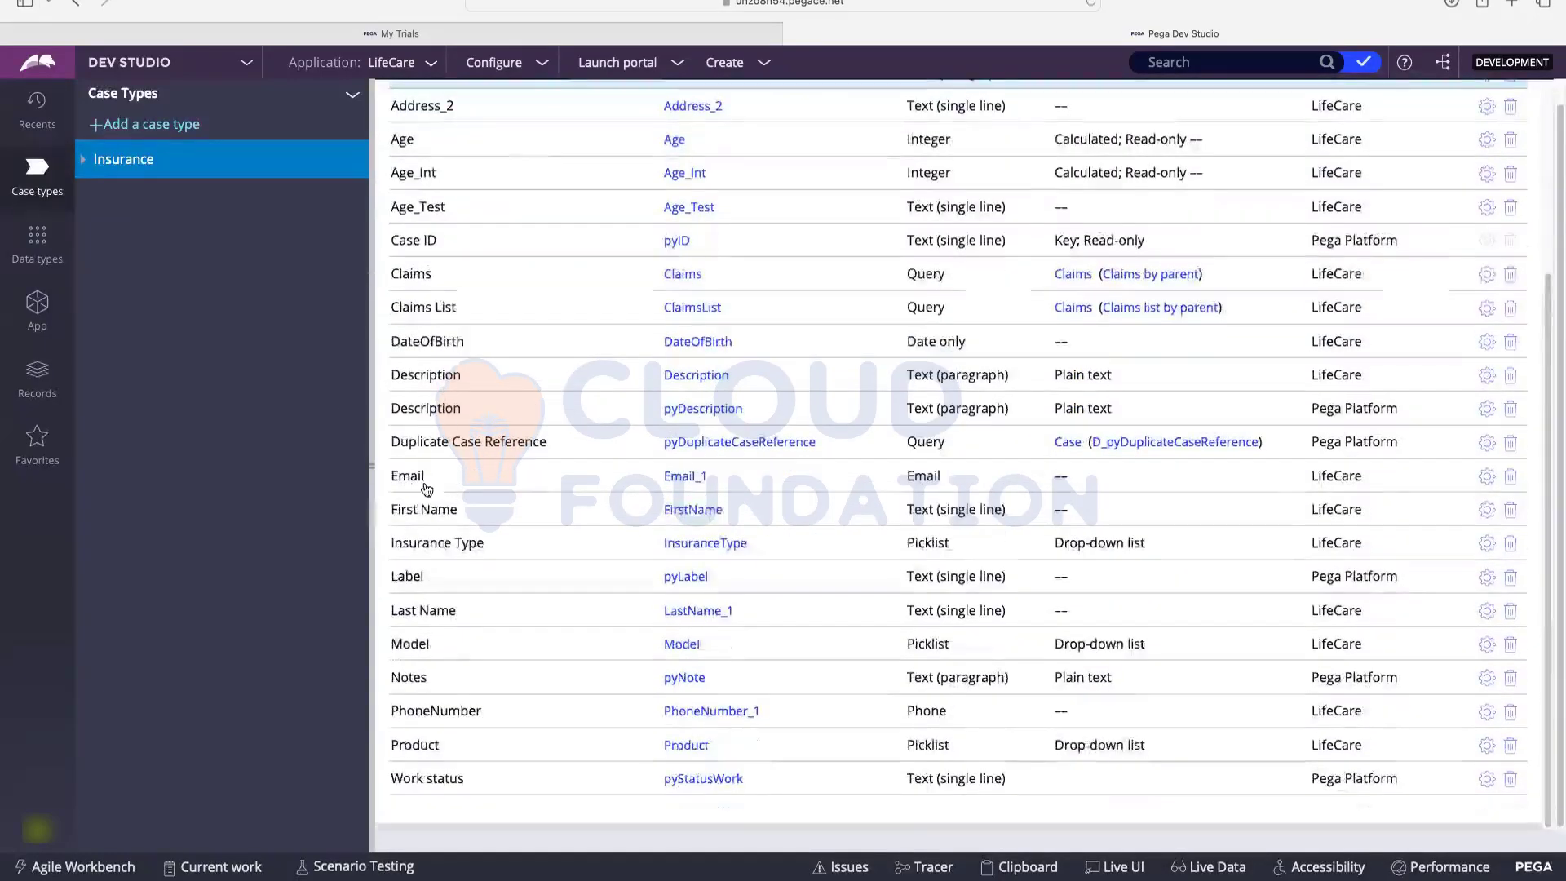
scroll(489, 514, up, 5)
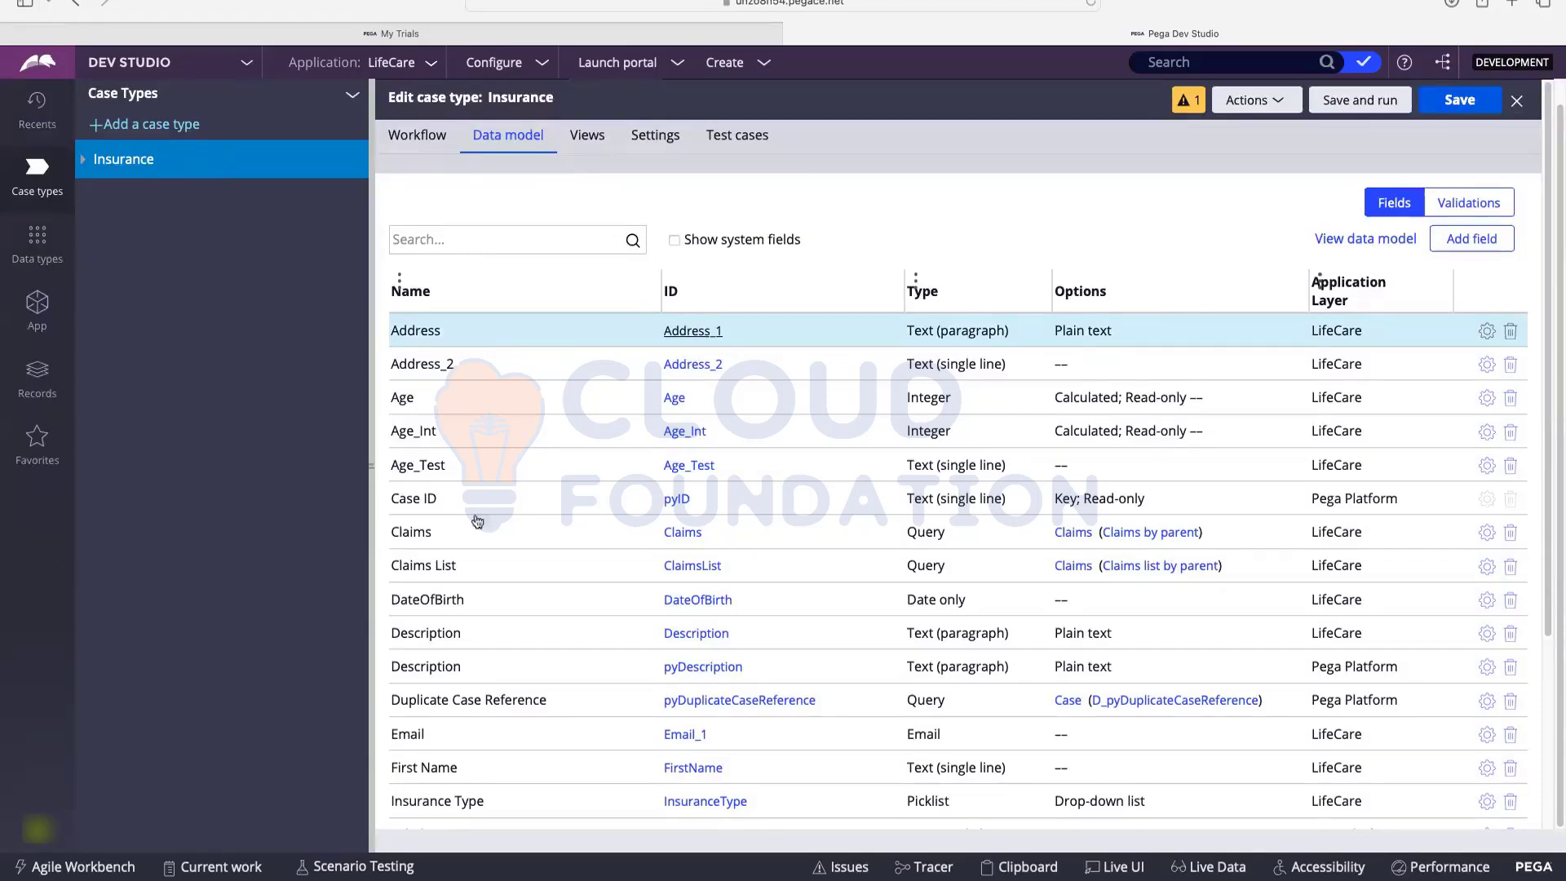
scroll(592, 359, down, 3)
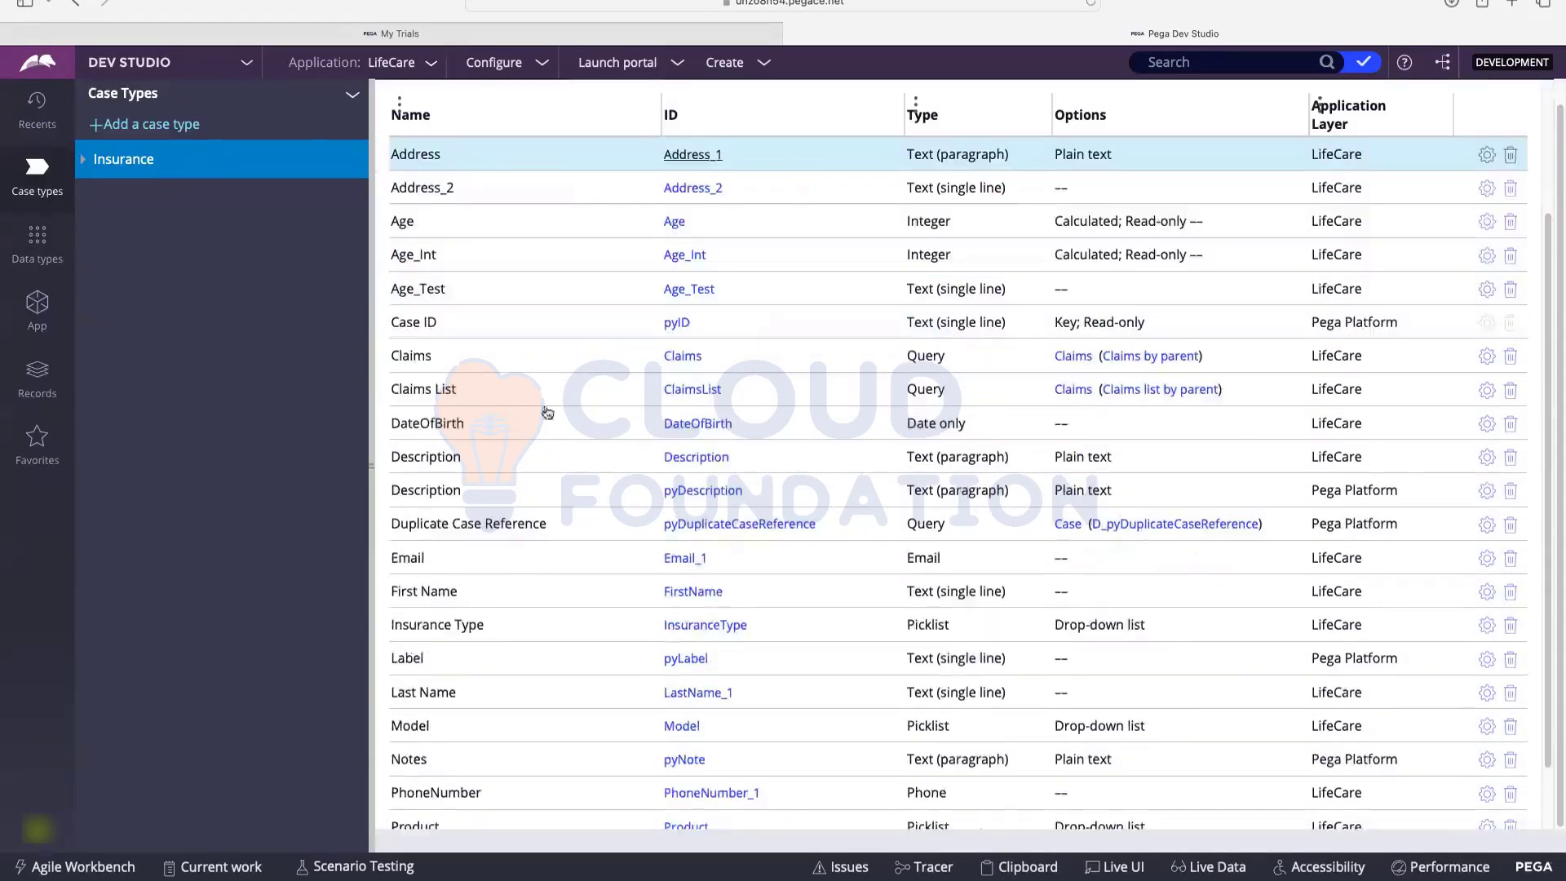
scroll(538, 383, up, 3)
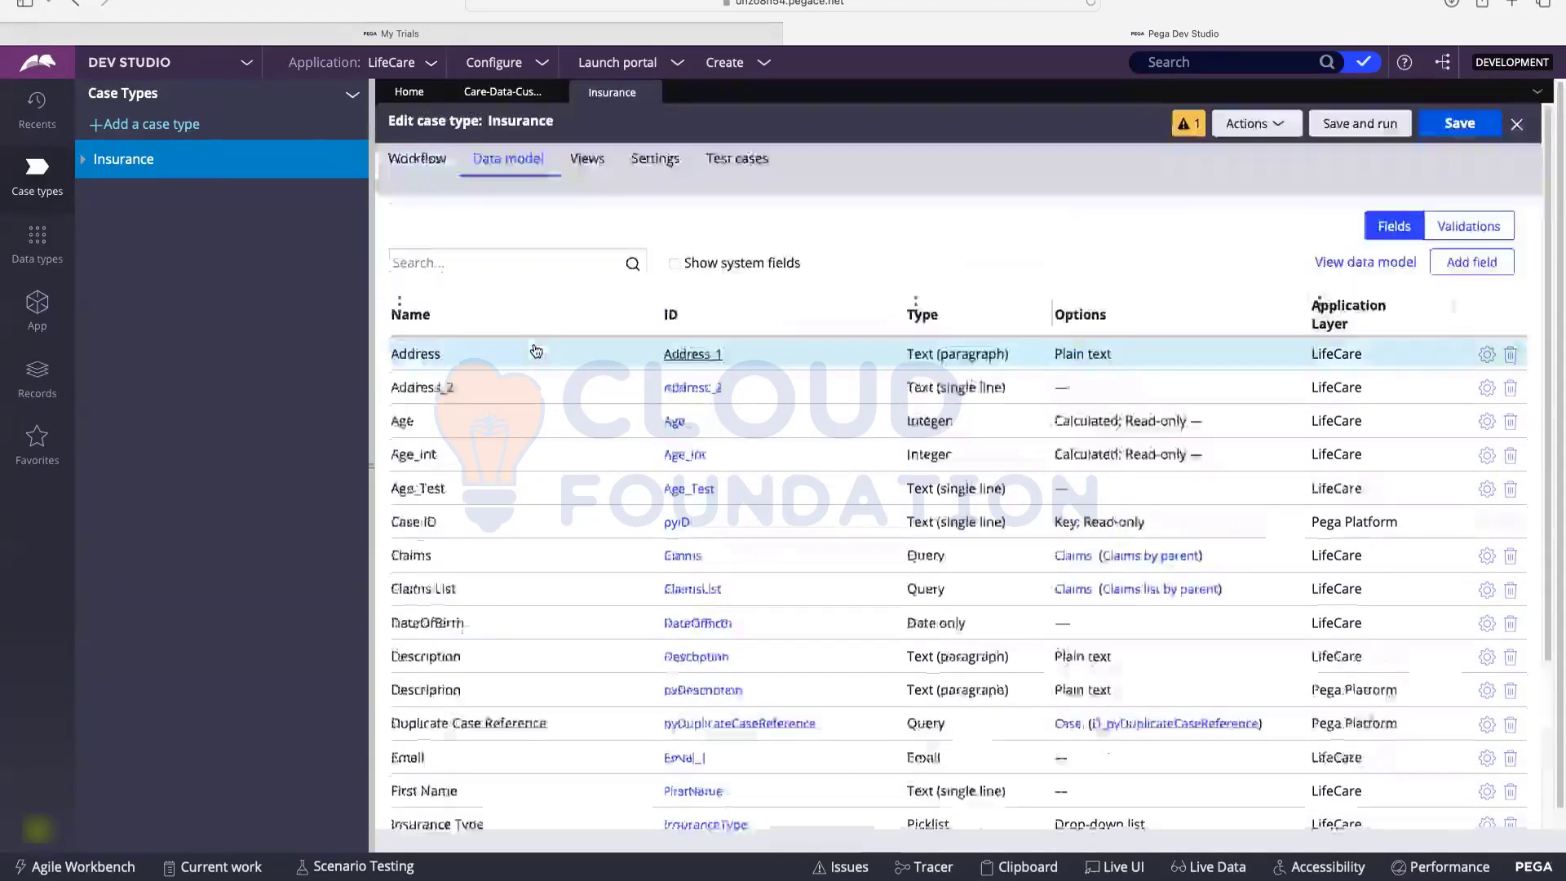
click(1470, 265)
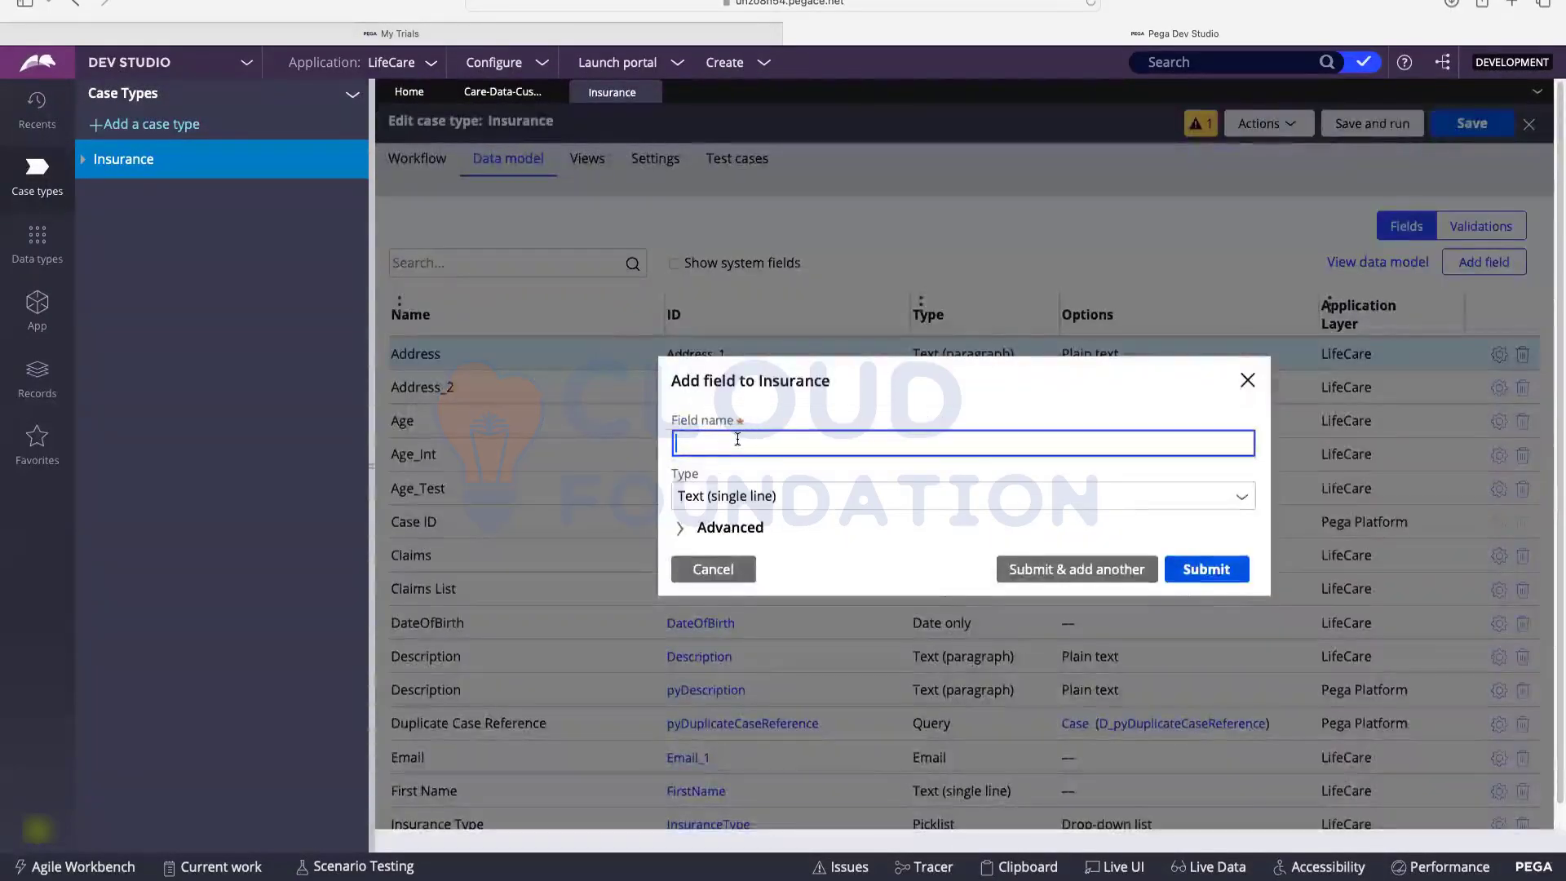
Name the field CustDetails, scroll the Type list to Embedded Data, then switch to the whiteboard.
text(C)
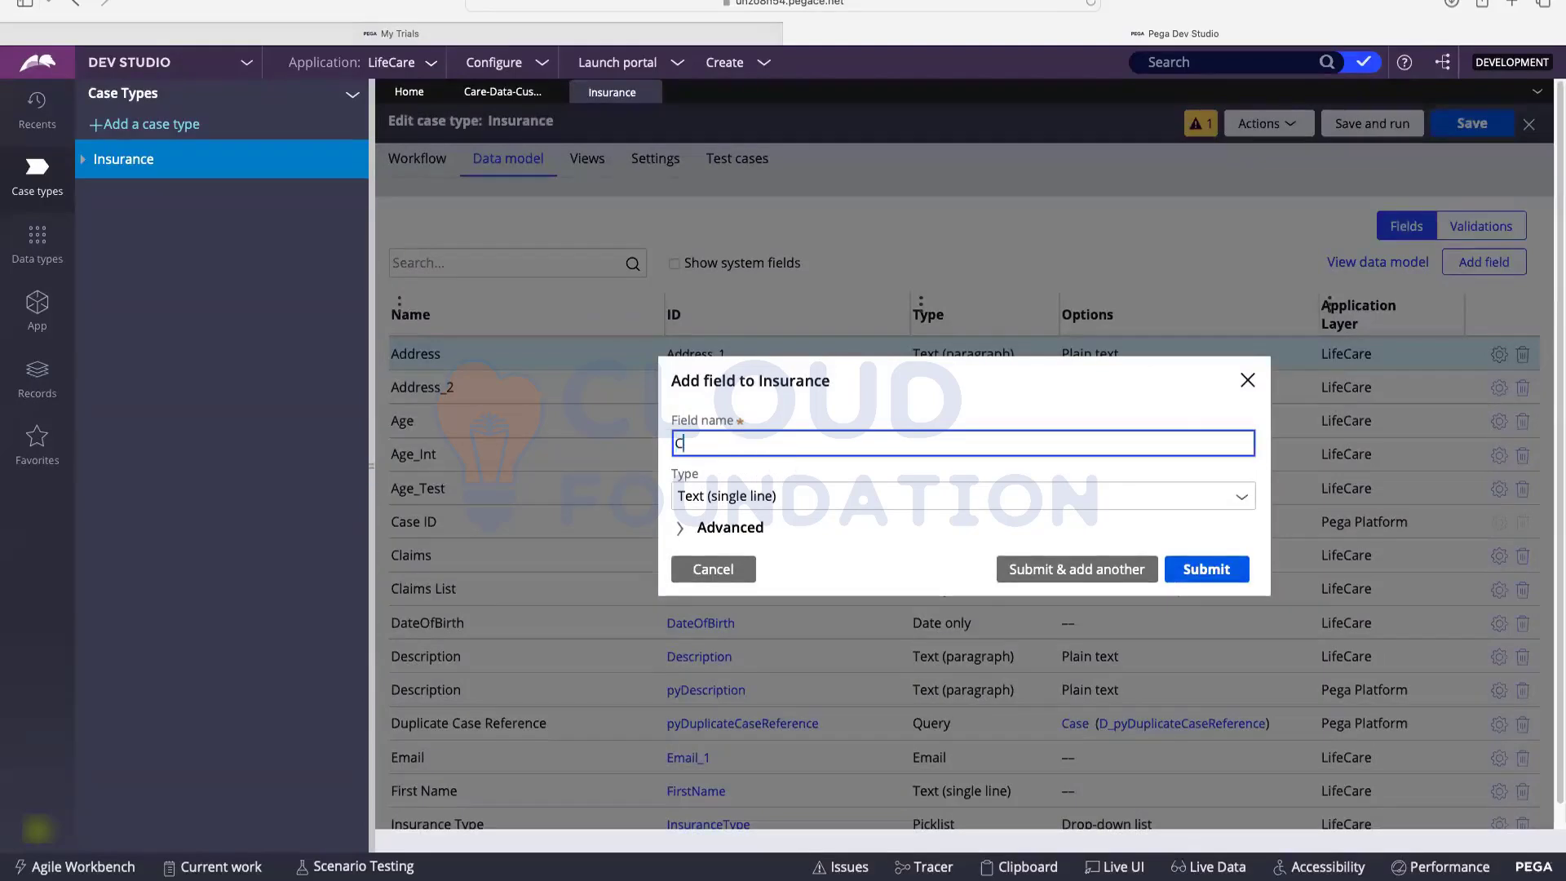
text(ustDetails)
click(787, 496)
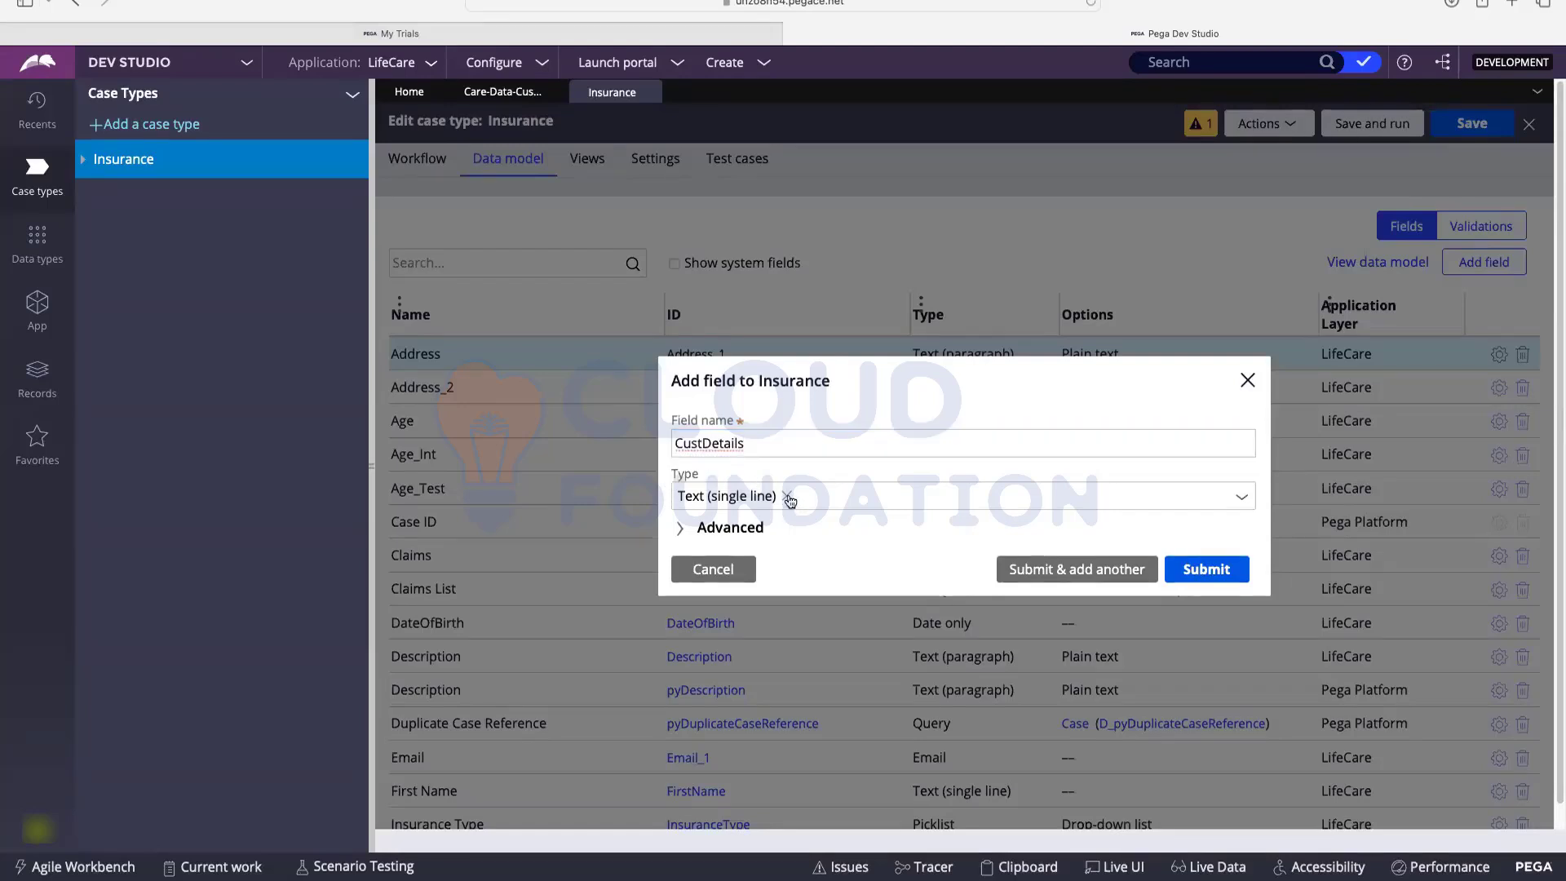
click(845, 497)
scroll(840, 333, down, 5)
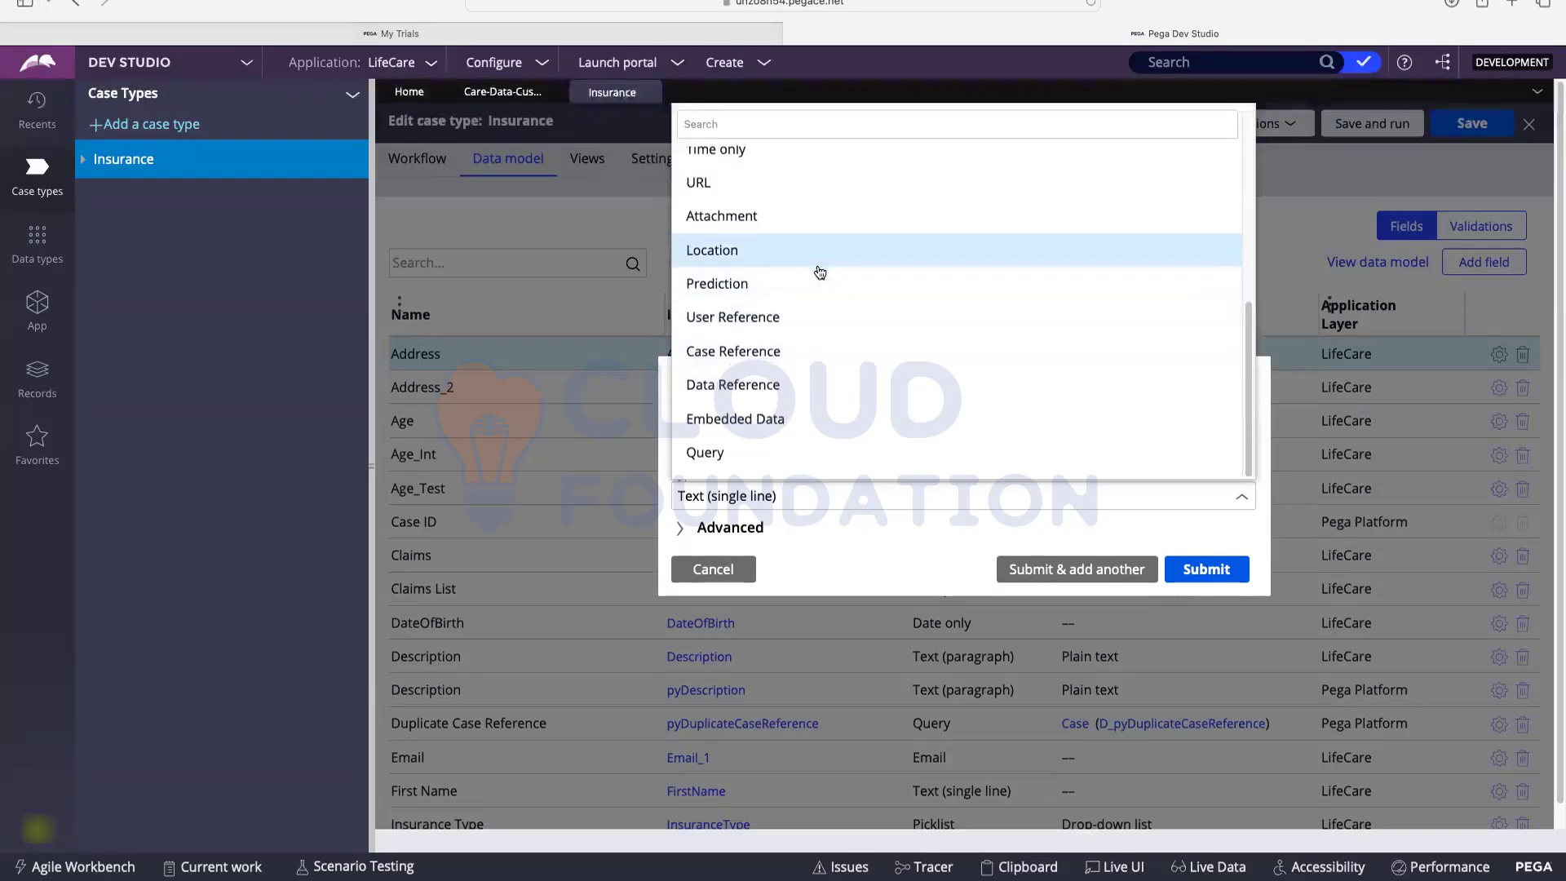
scroll(818, 270, down, 1)
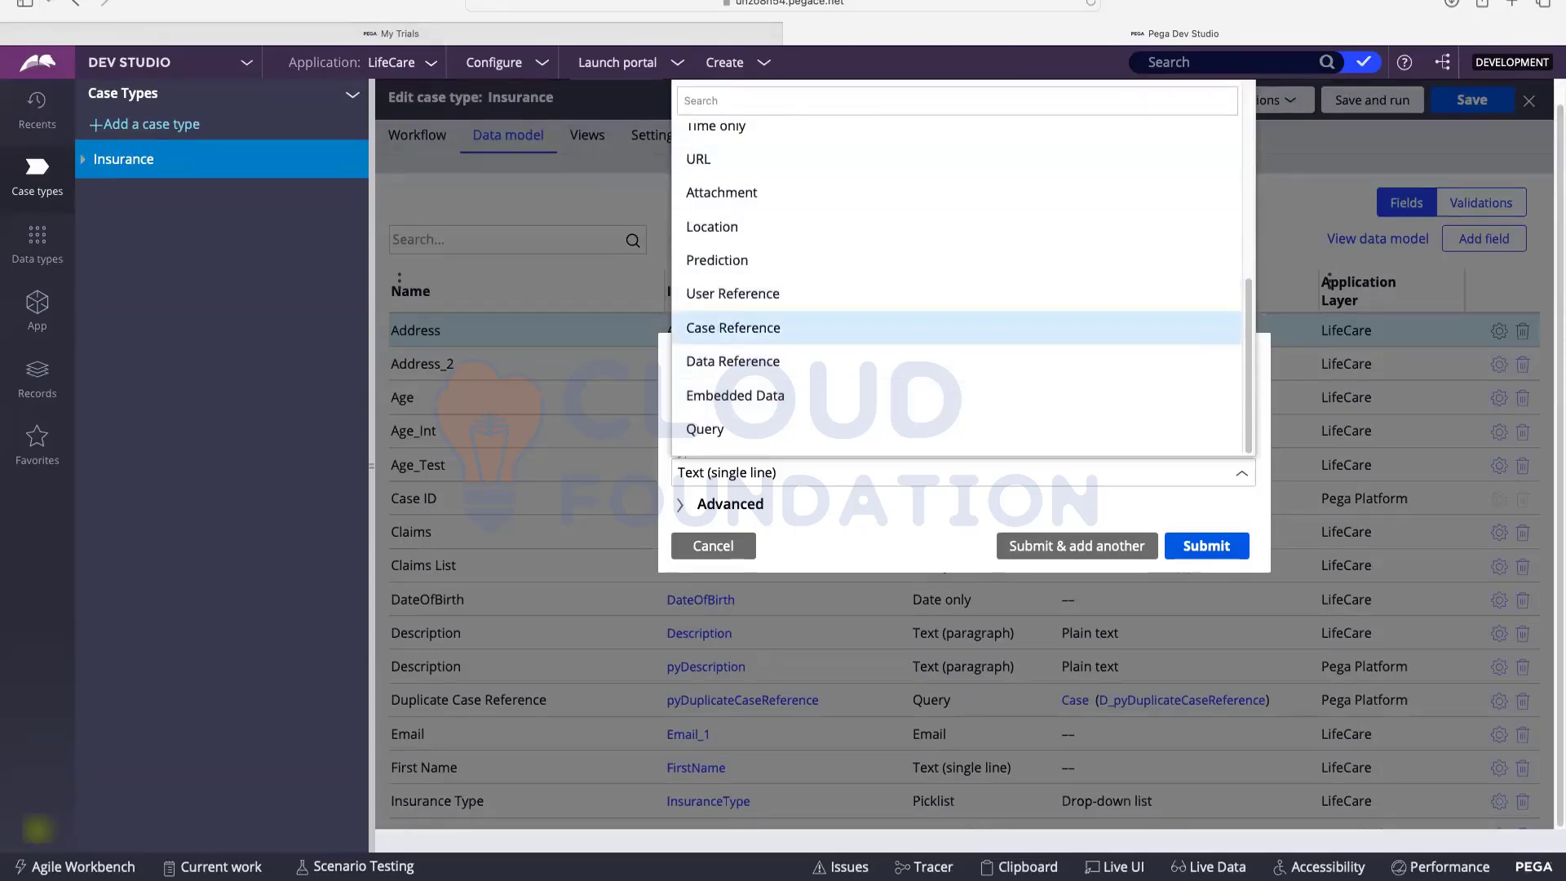
mouse_move(48, 27)
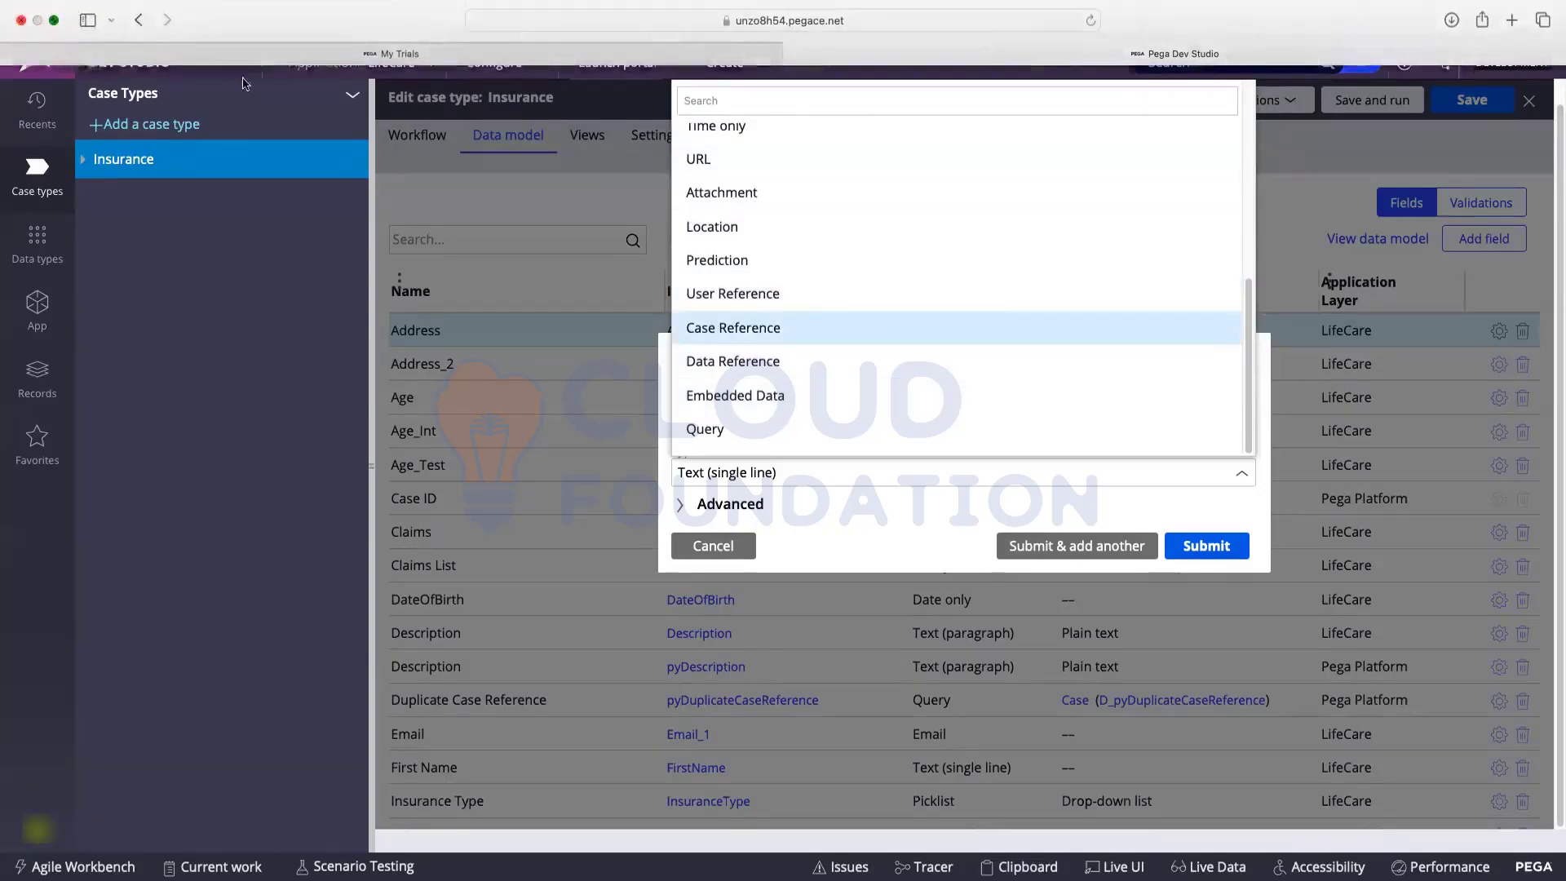
click(52, 22)
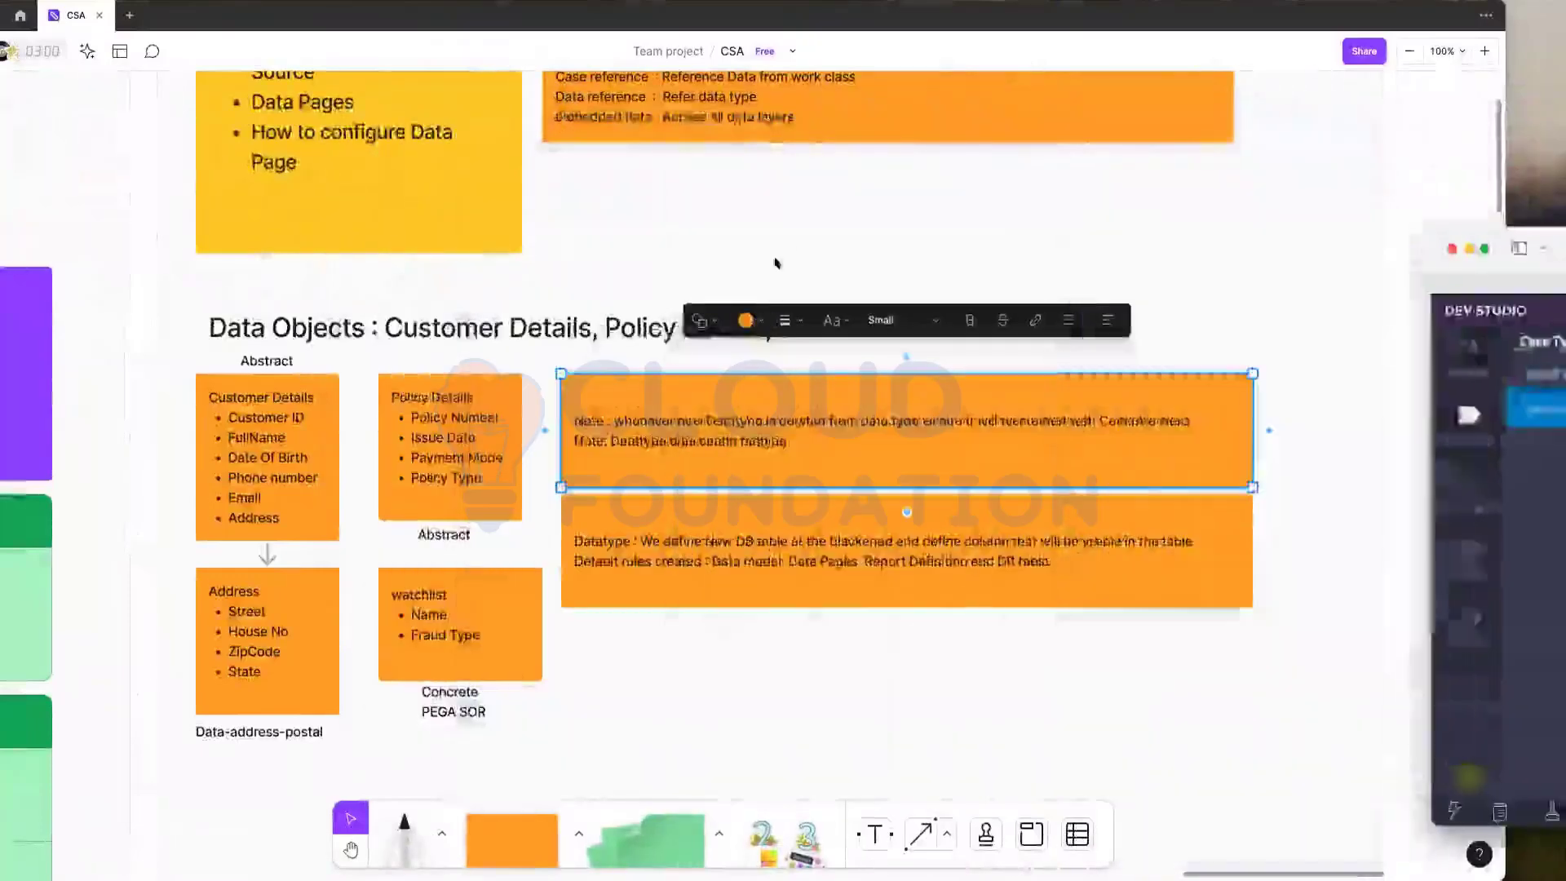
Scroll up to the Day 10 note on reference and embedded types and highlight 'User Reference'.
scroll(783, 235, up, 2)
click(571, 213)
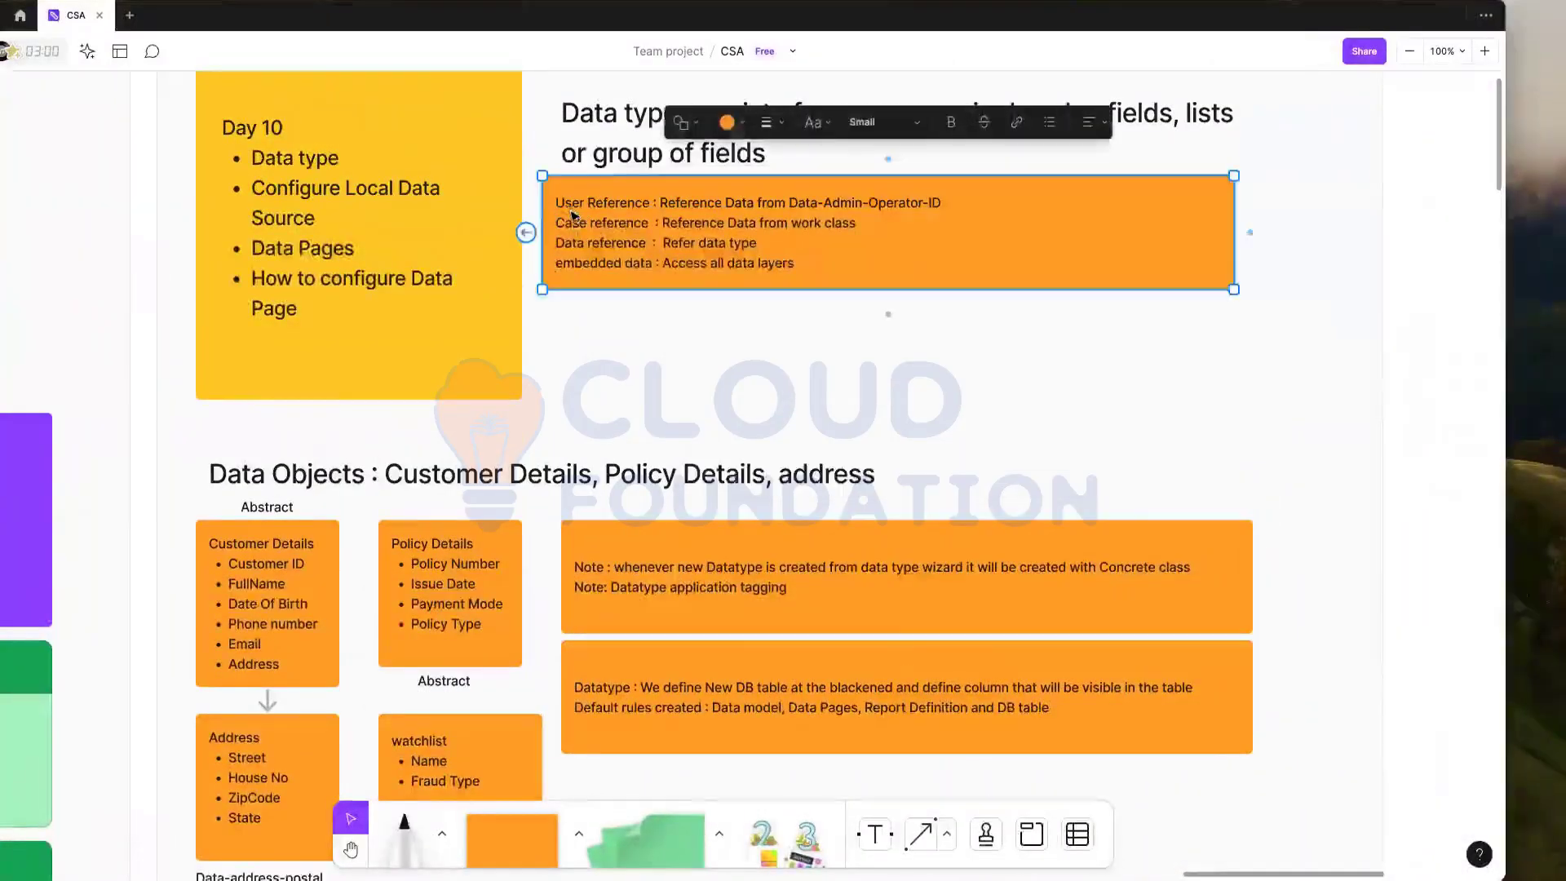
drag(560, 201, 616, 196)
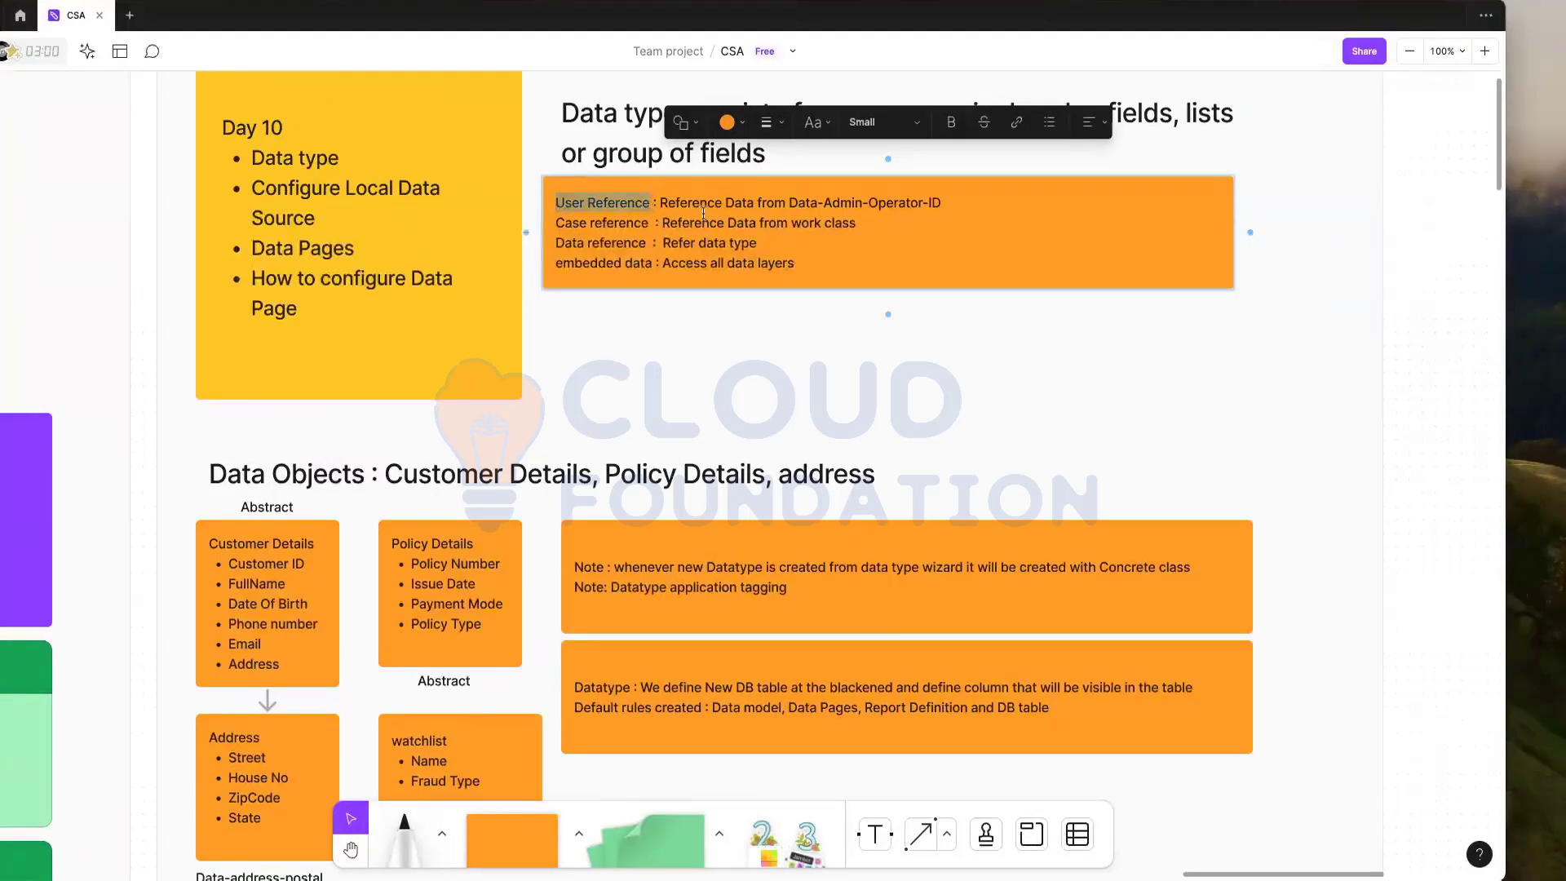
drag(664, 203, 939, 202)
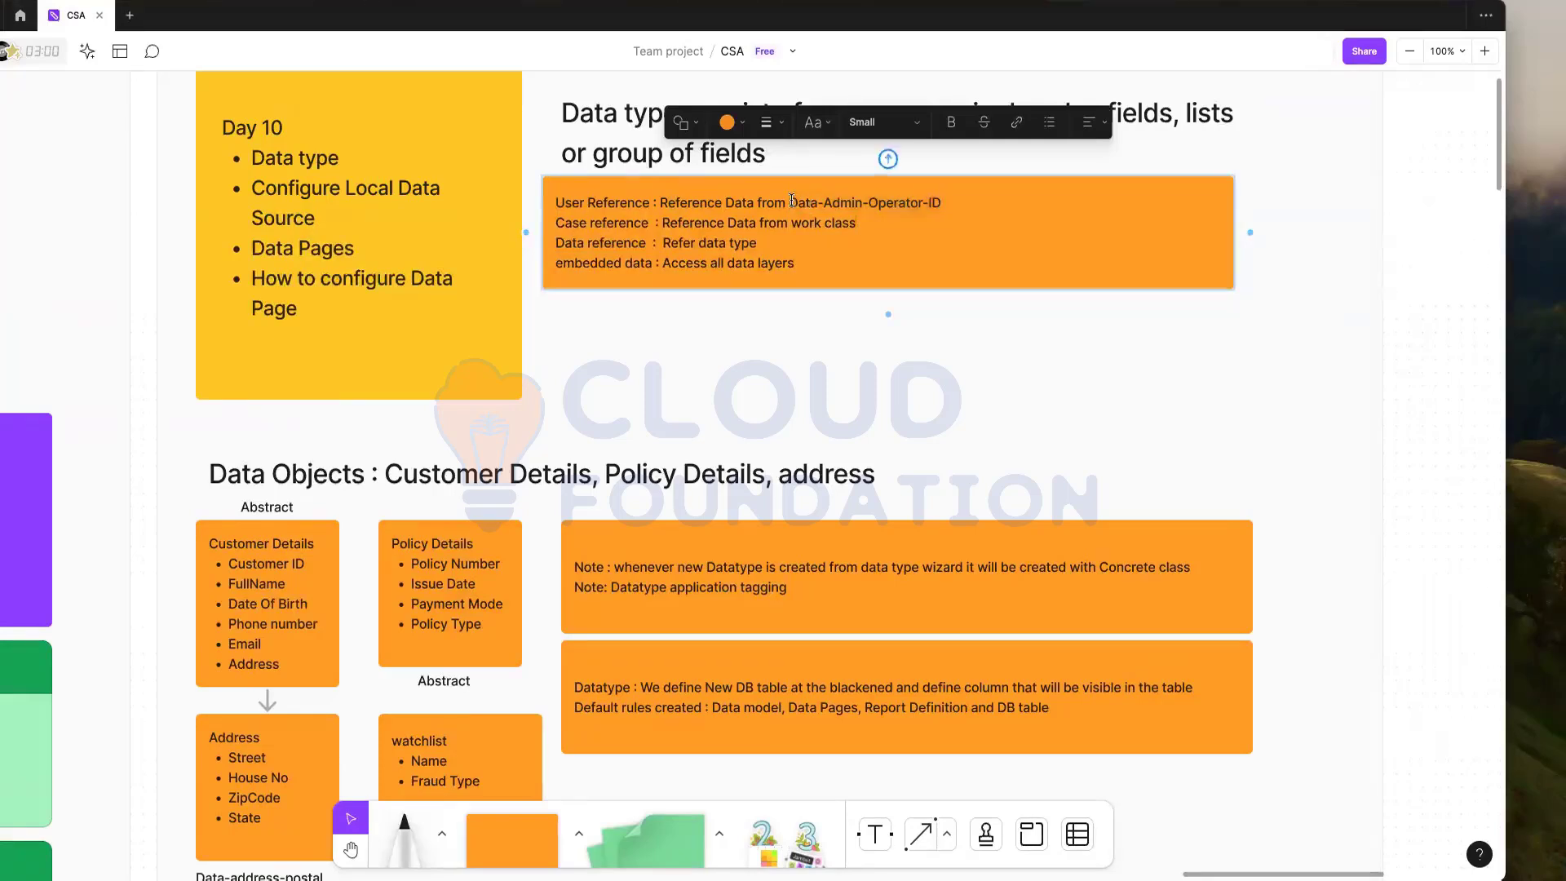
scroll(969, 199, down, 2)
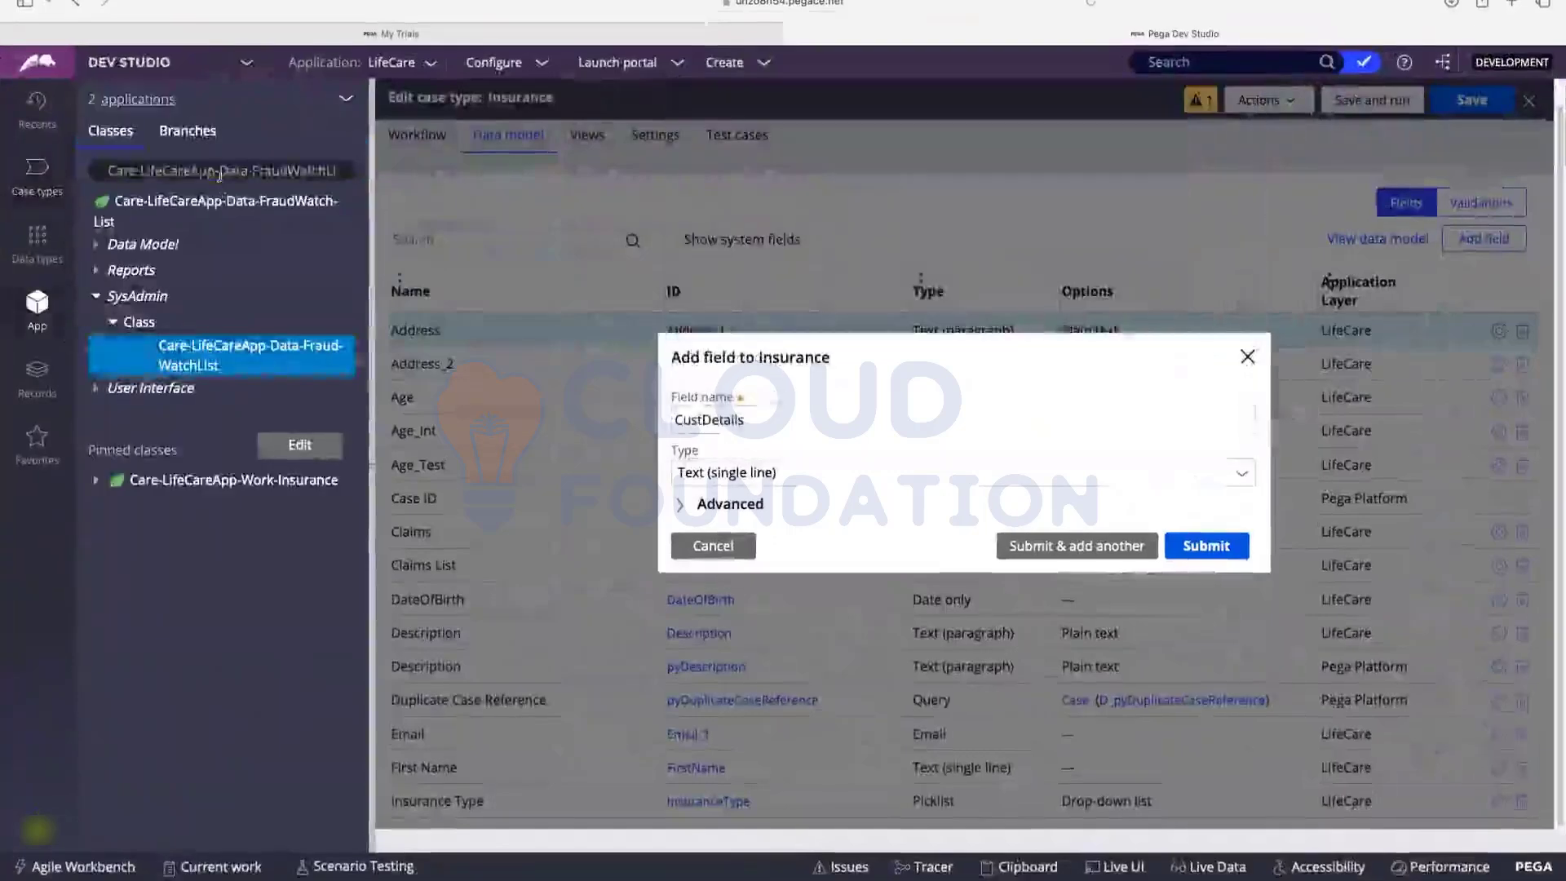
Search App Explorer for Data-Admin-Operator-ID and open its Property records under Data Model.
triple_click(220, 176)
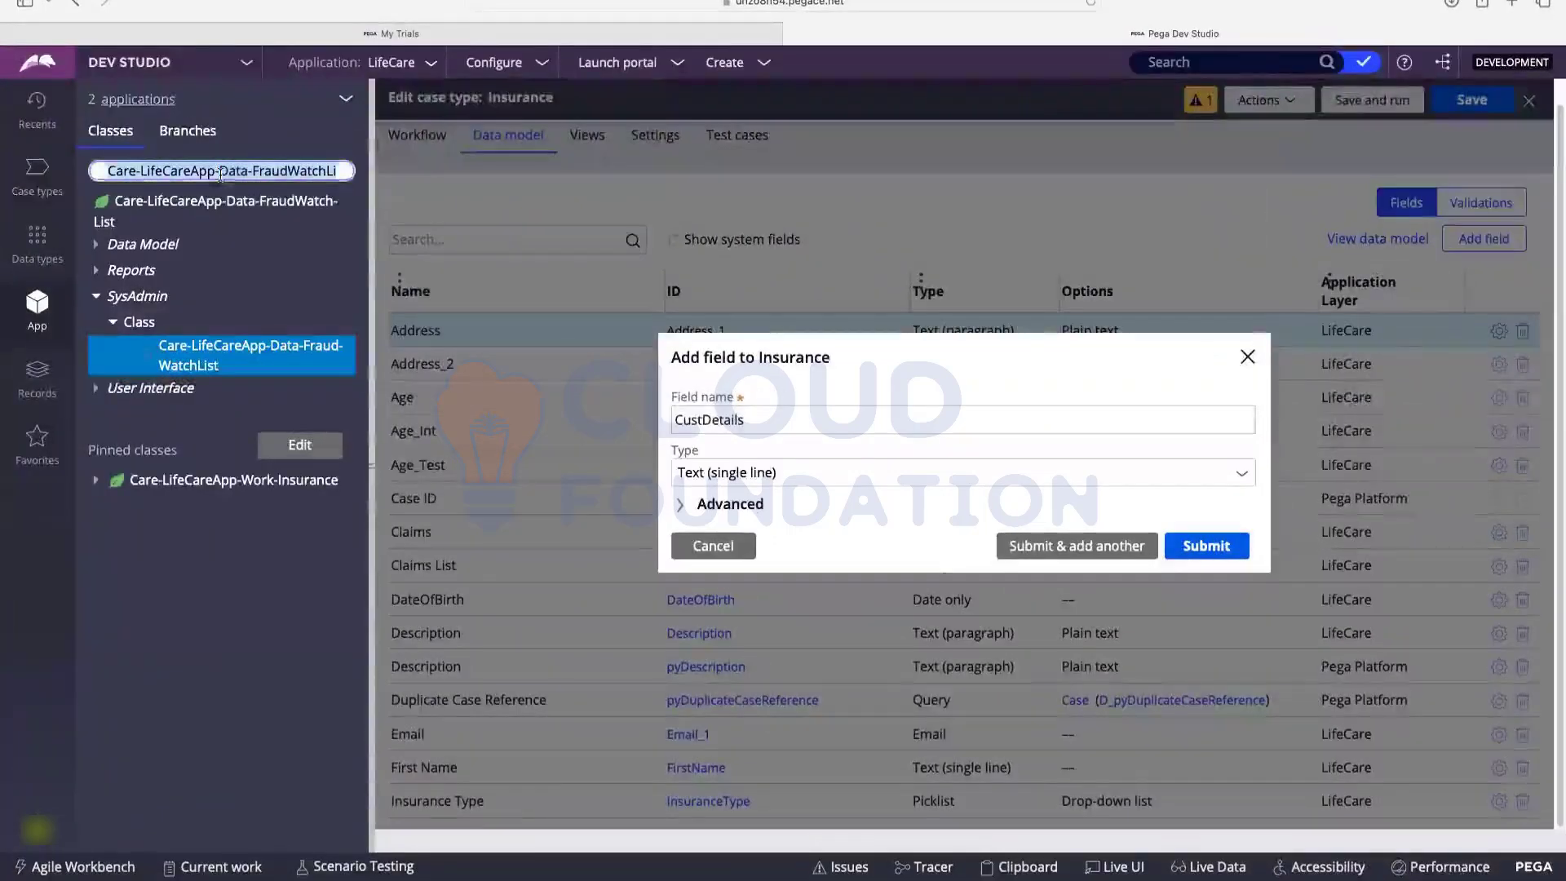
text(Dat)
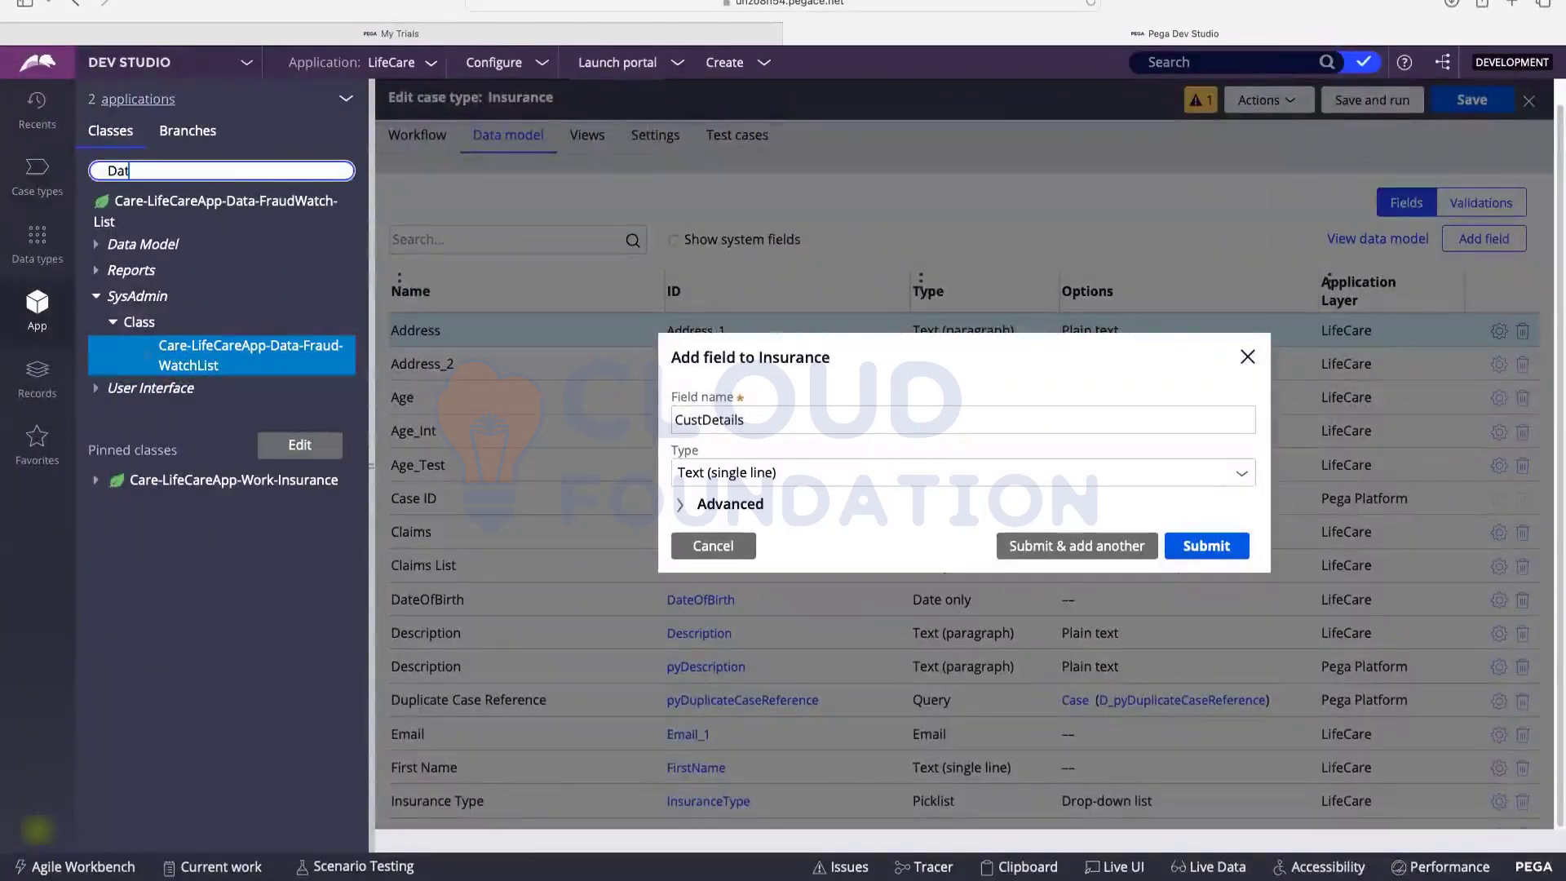
text(a-admi)
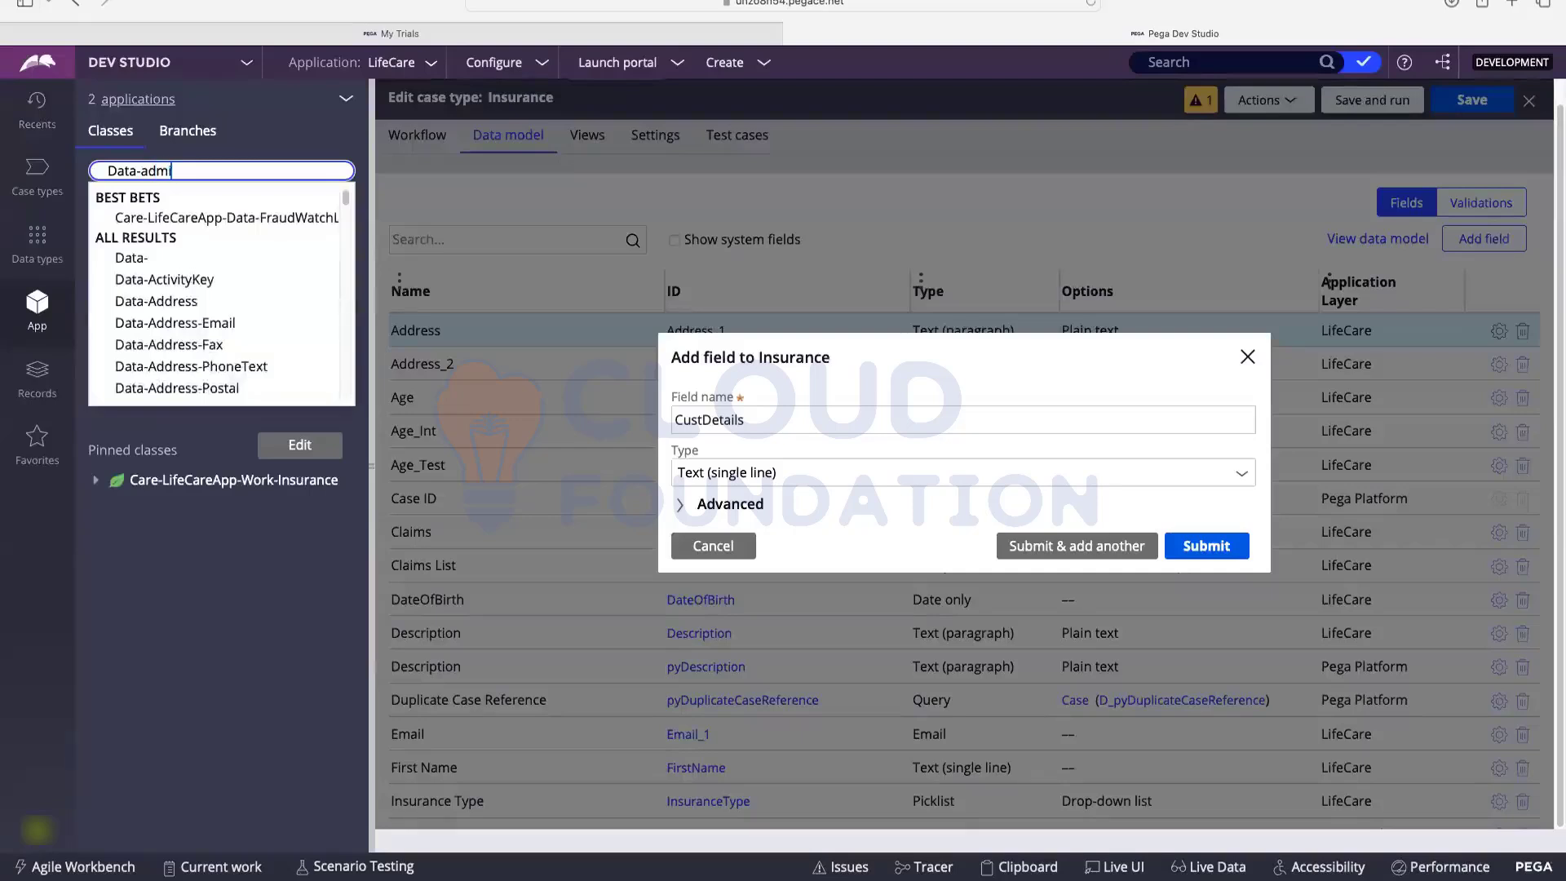
text(n)
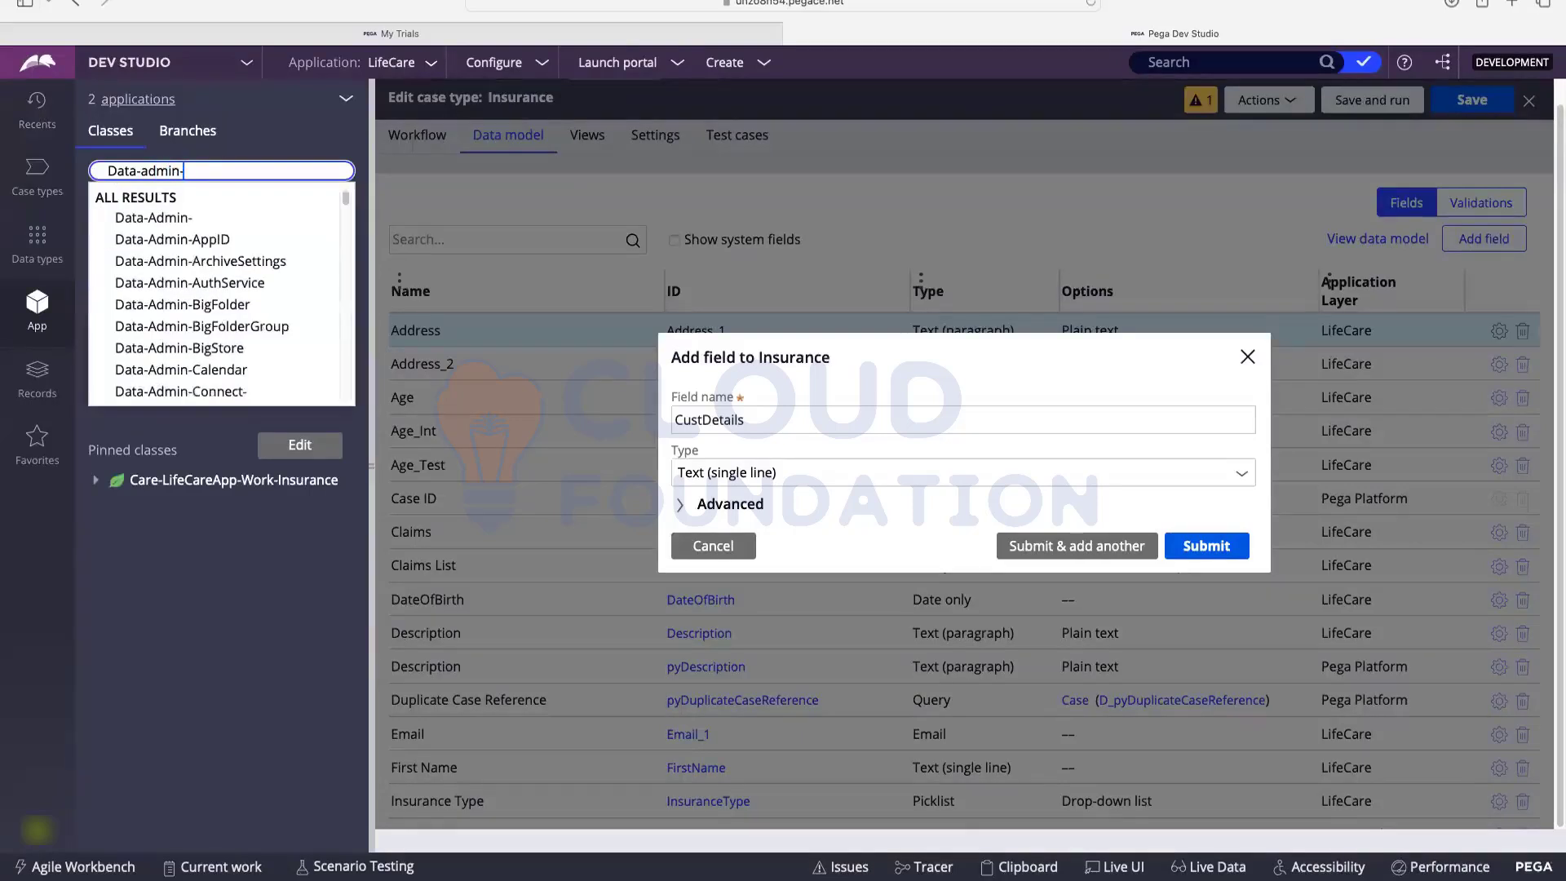
text(-oper)
key(Down)
key(Down)
key(Down)
key(Down)
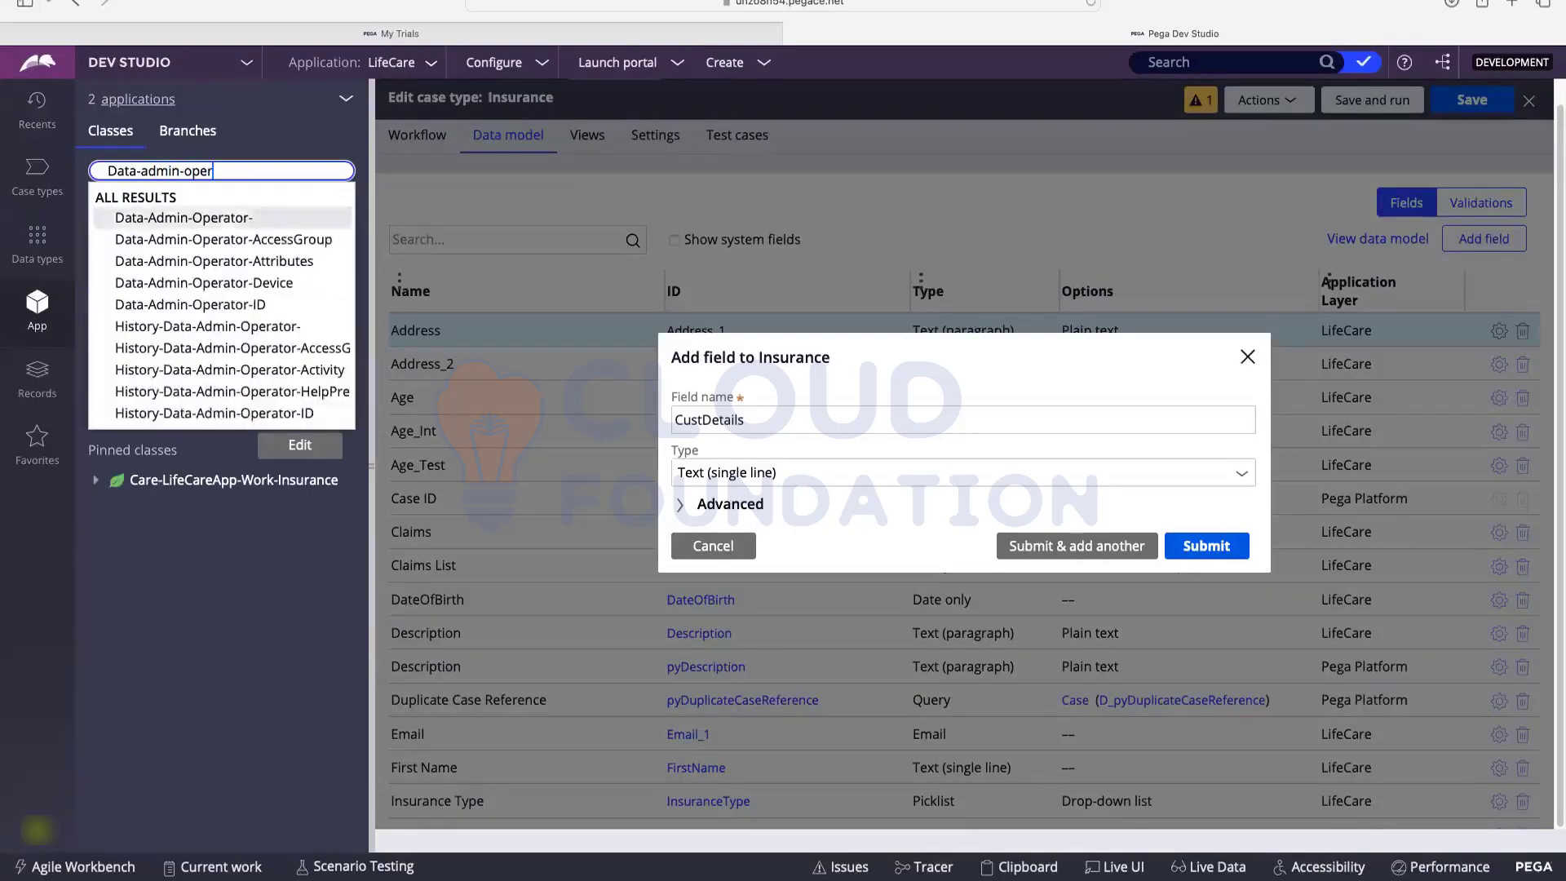
key(Down)
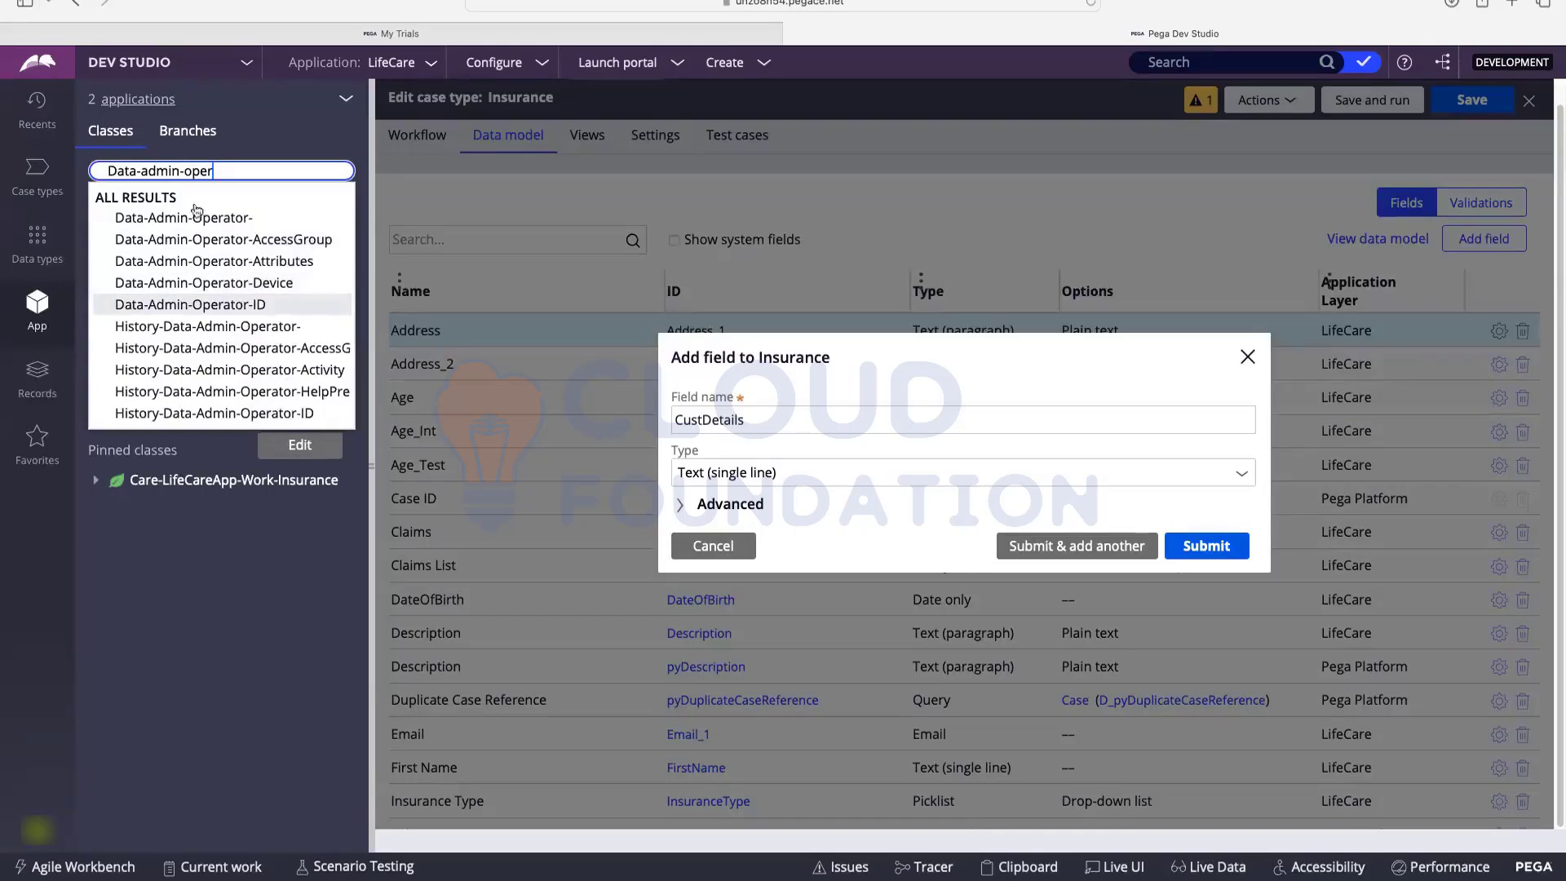
key(Return)
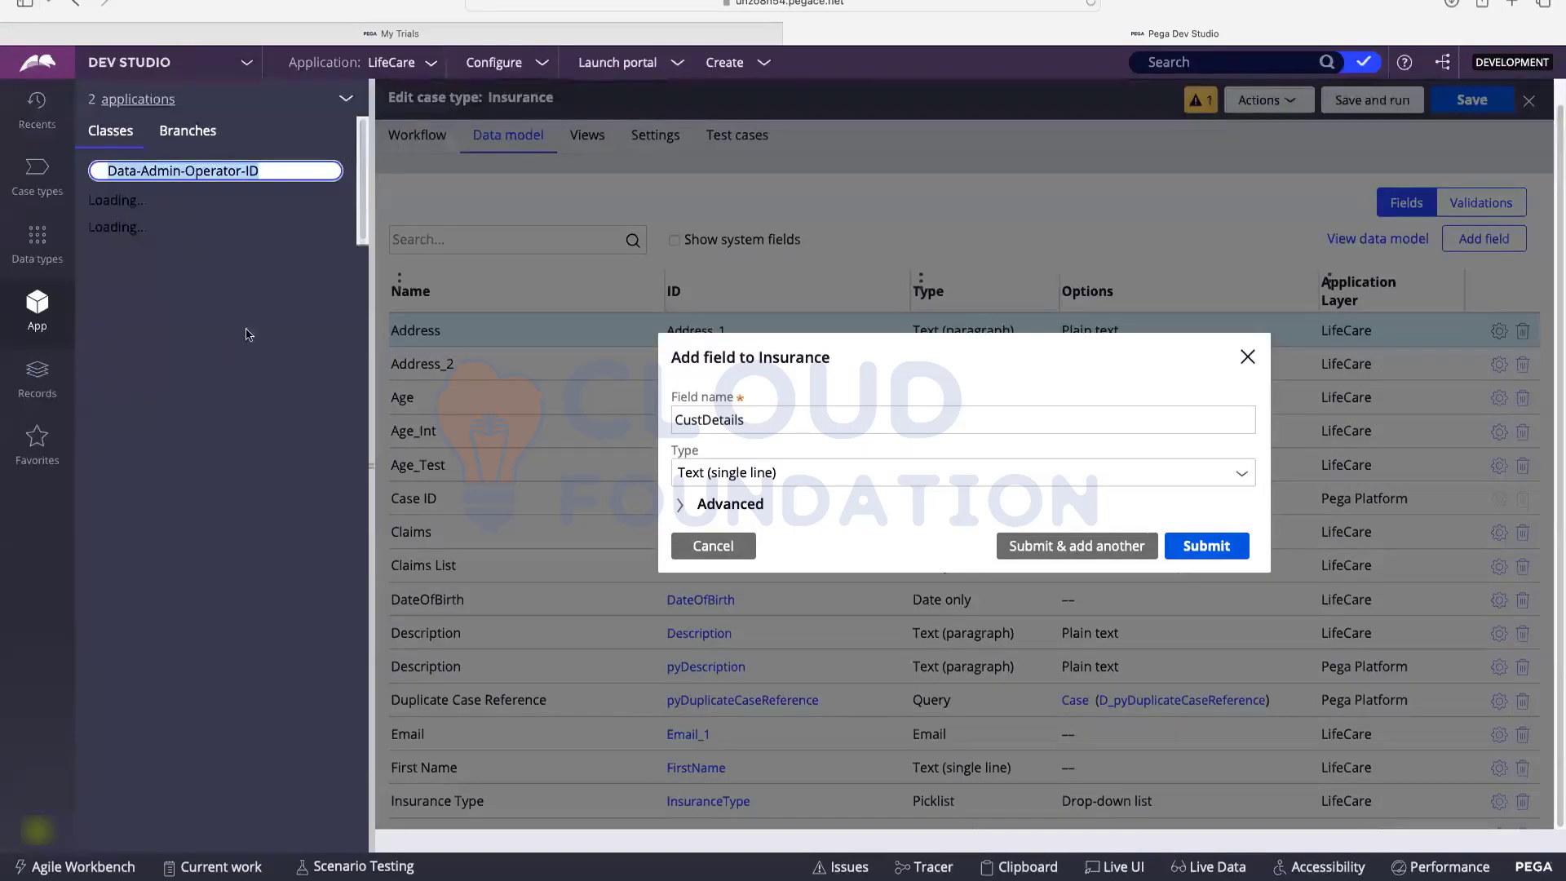
click(92, 236)
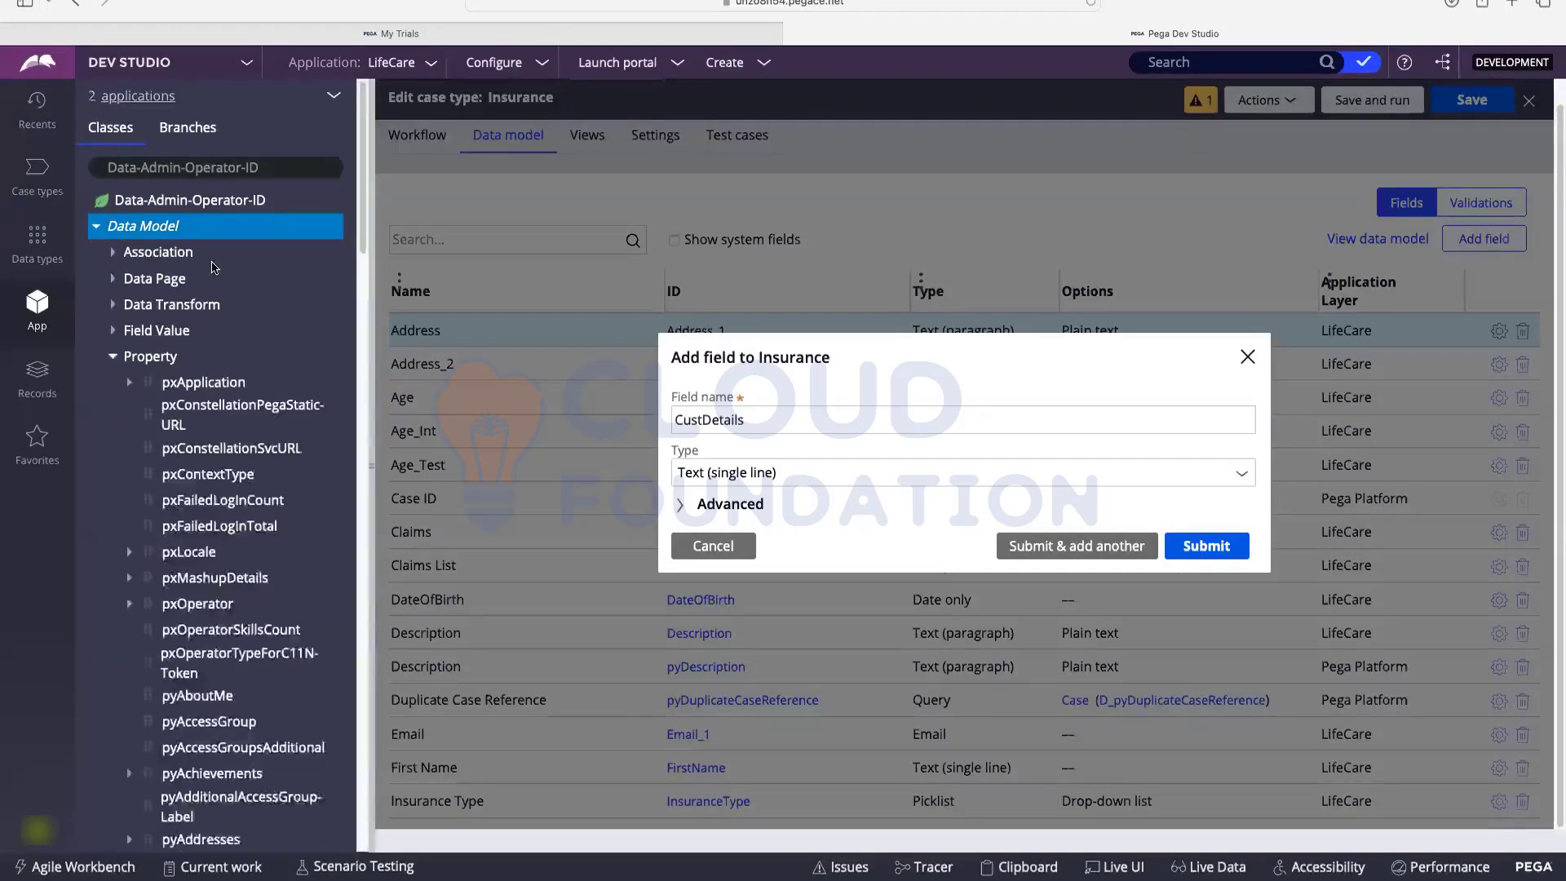
scroll(214, 267, down, 5)
scroll(210, 269, down, 3)
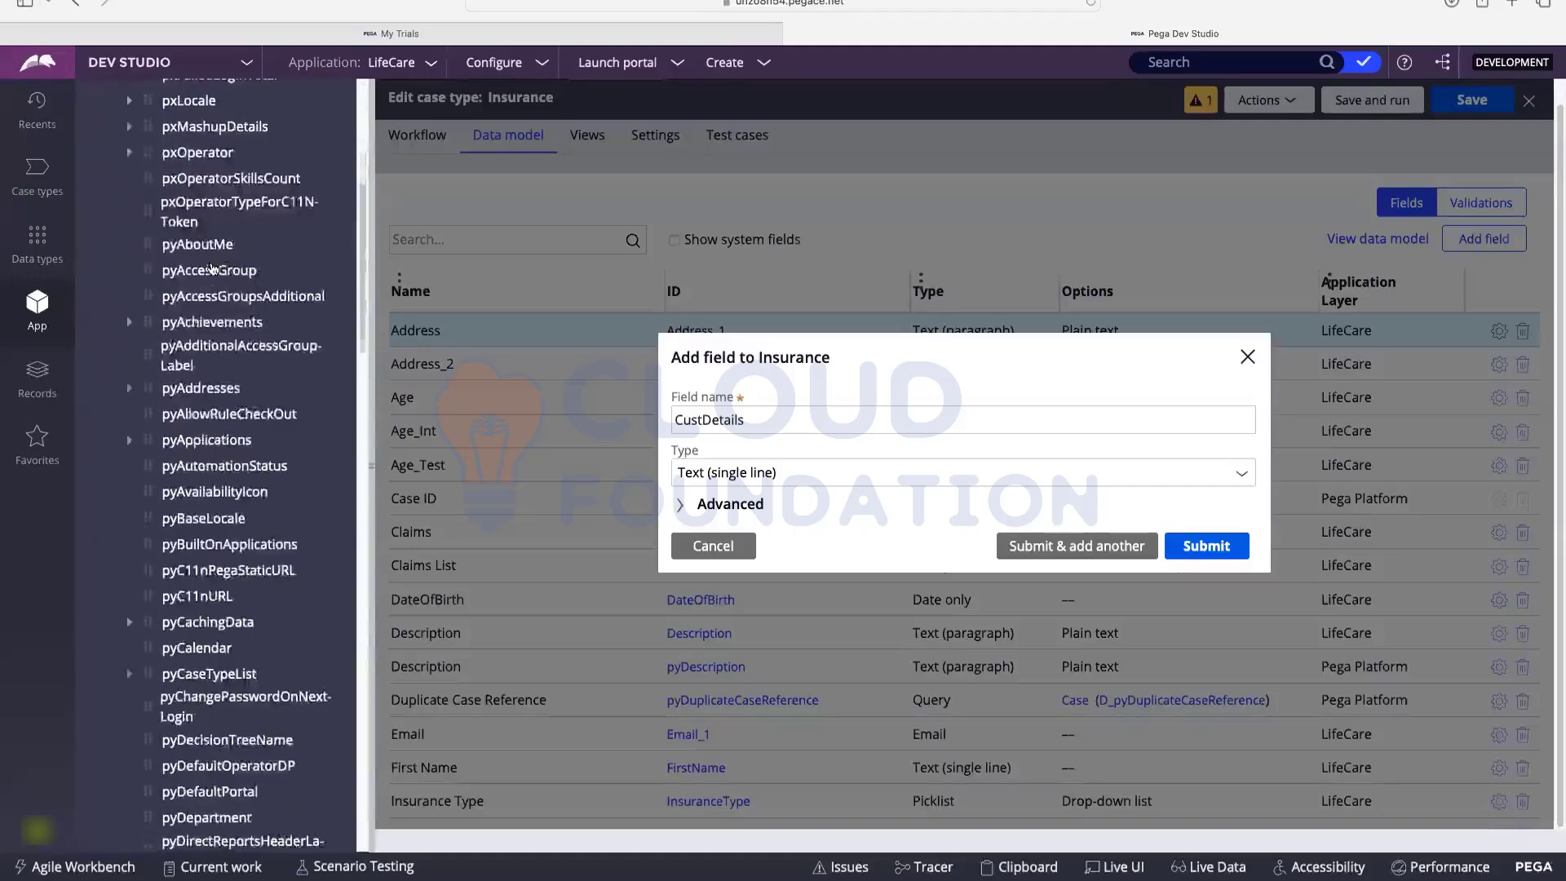
scroll(188, 326, up, 8)
click(149, 361)
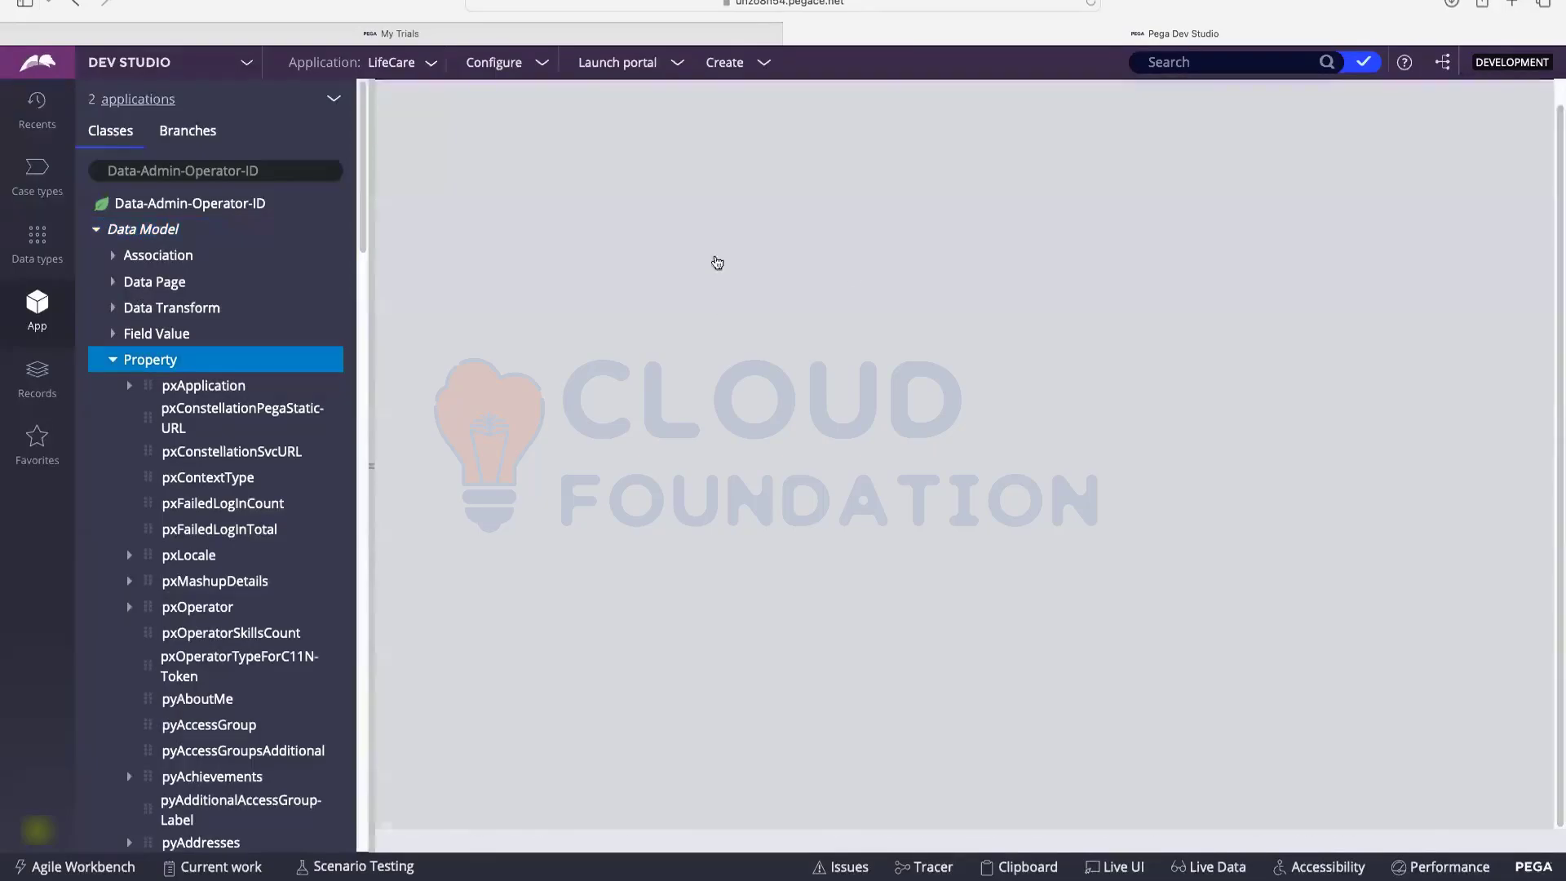
Filter the Operator ID properties by name 'name', then by 'userident'.
scroll(645, 307, down, 5)
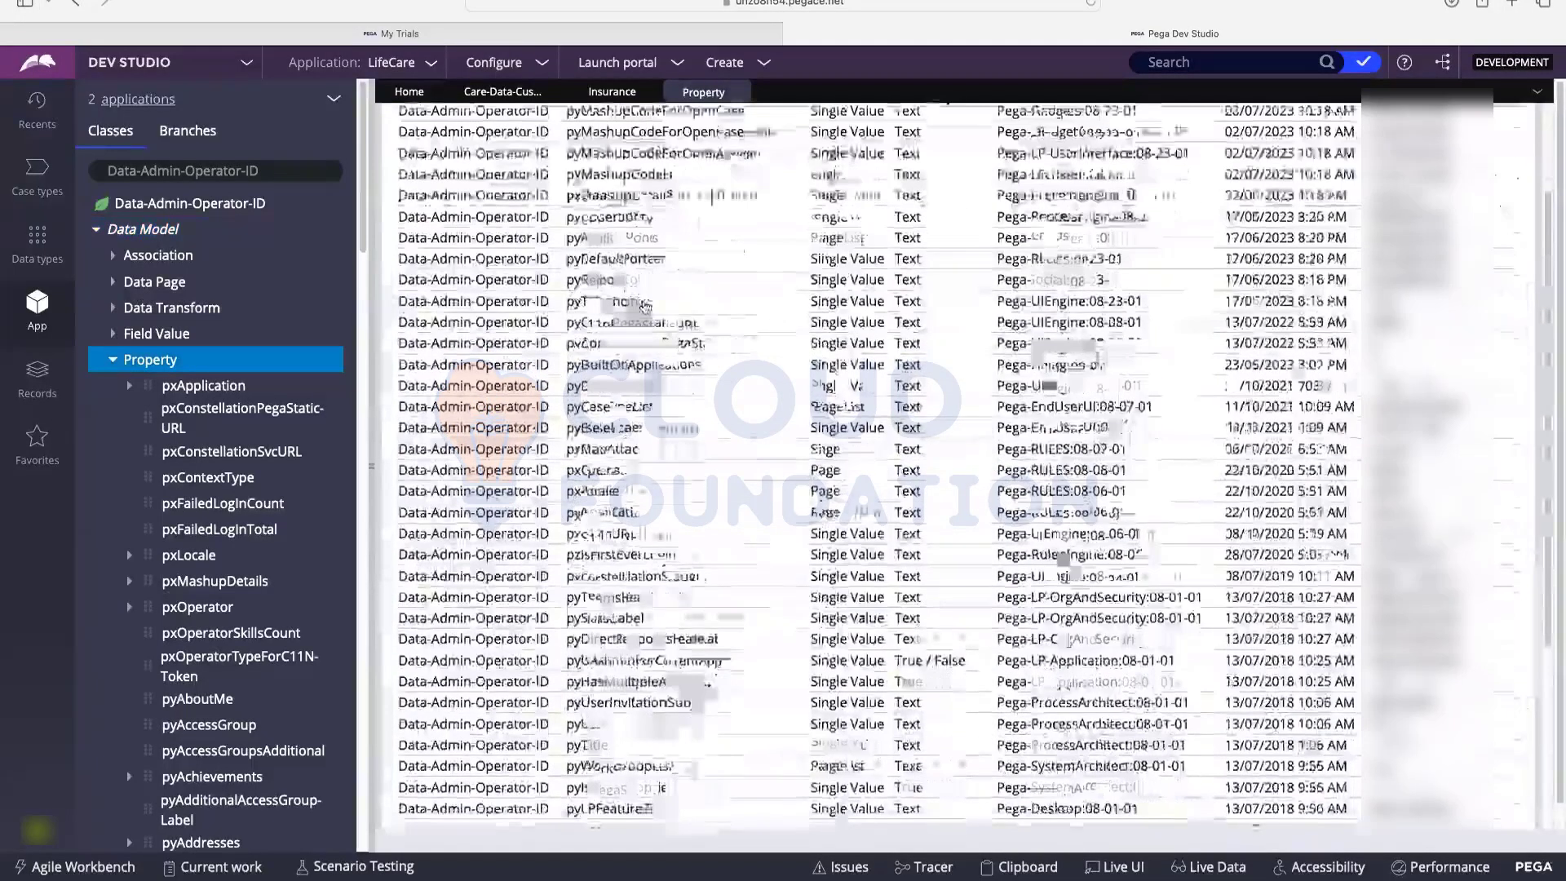
scroll(645, 307, up, 5)
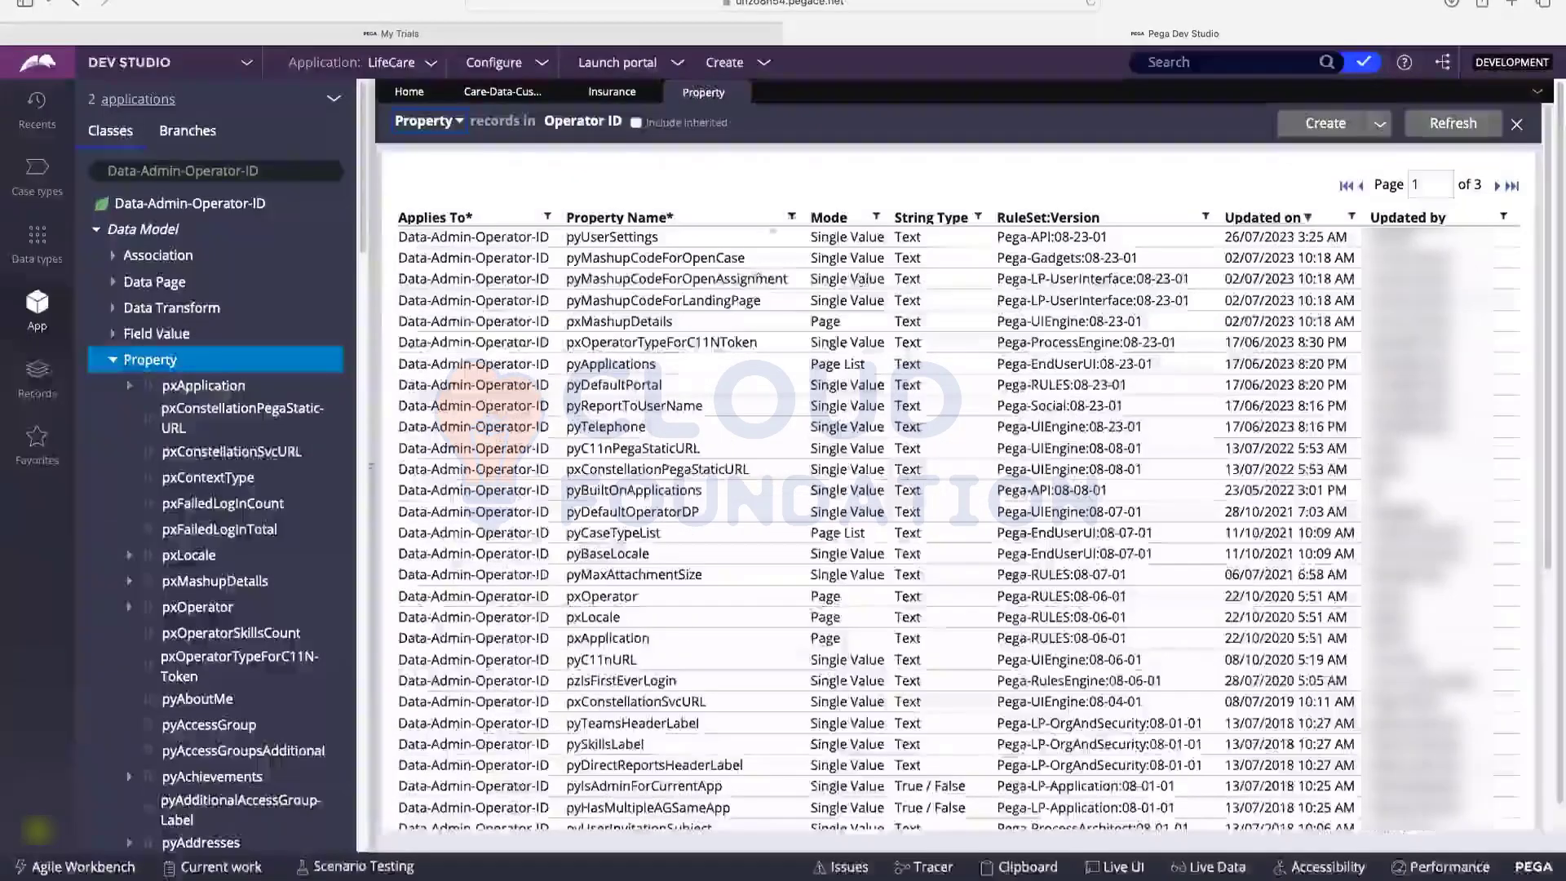
click(793, 219)
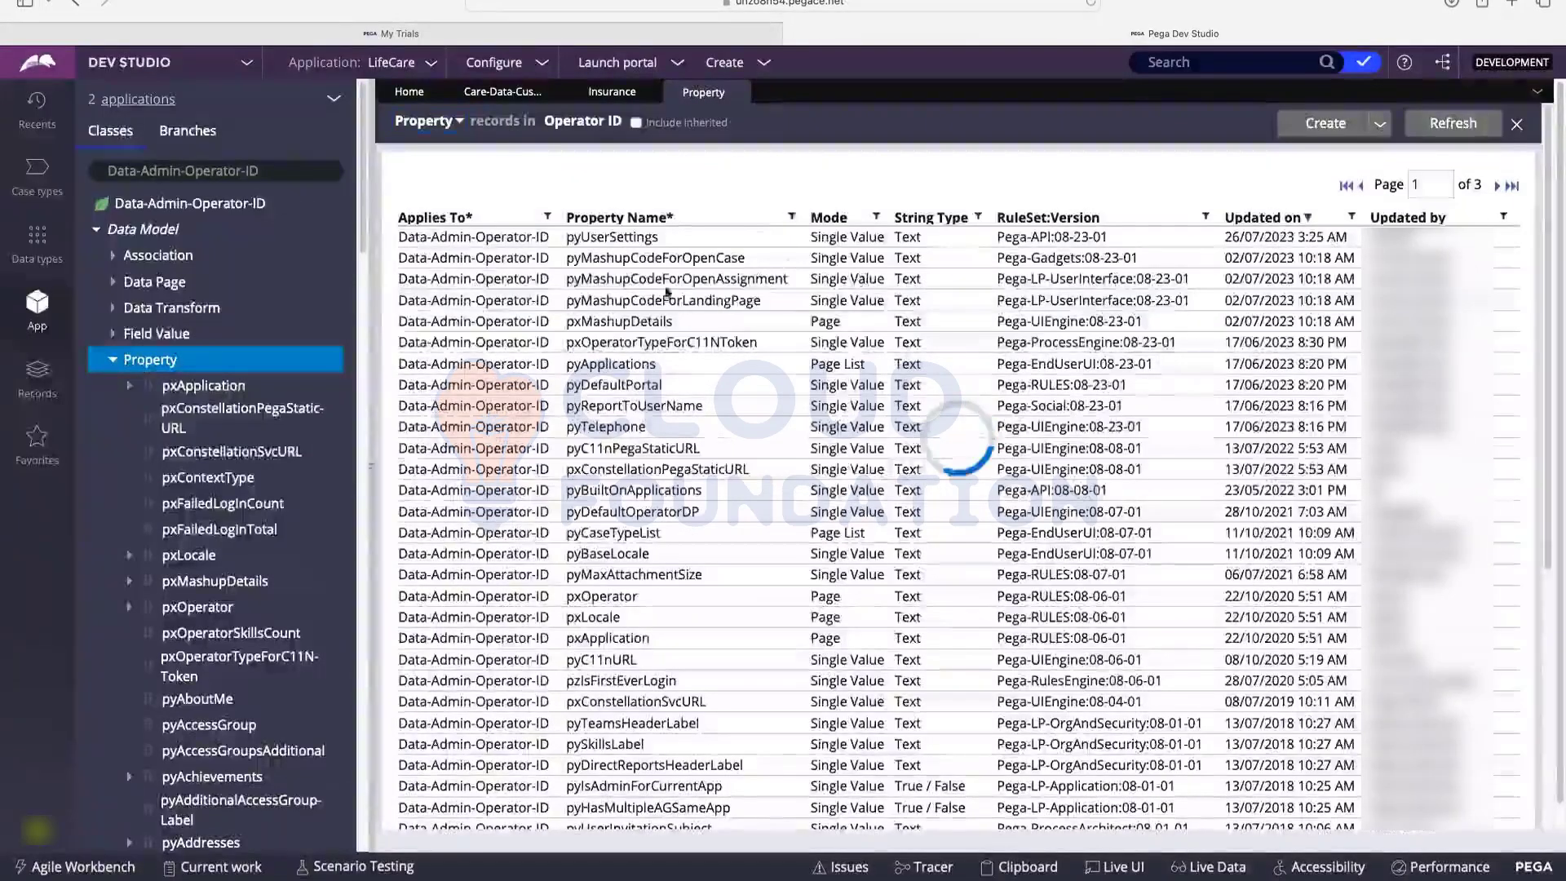
text(name)
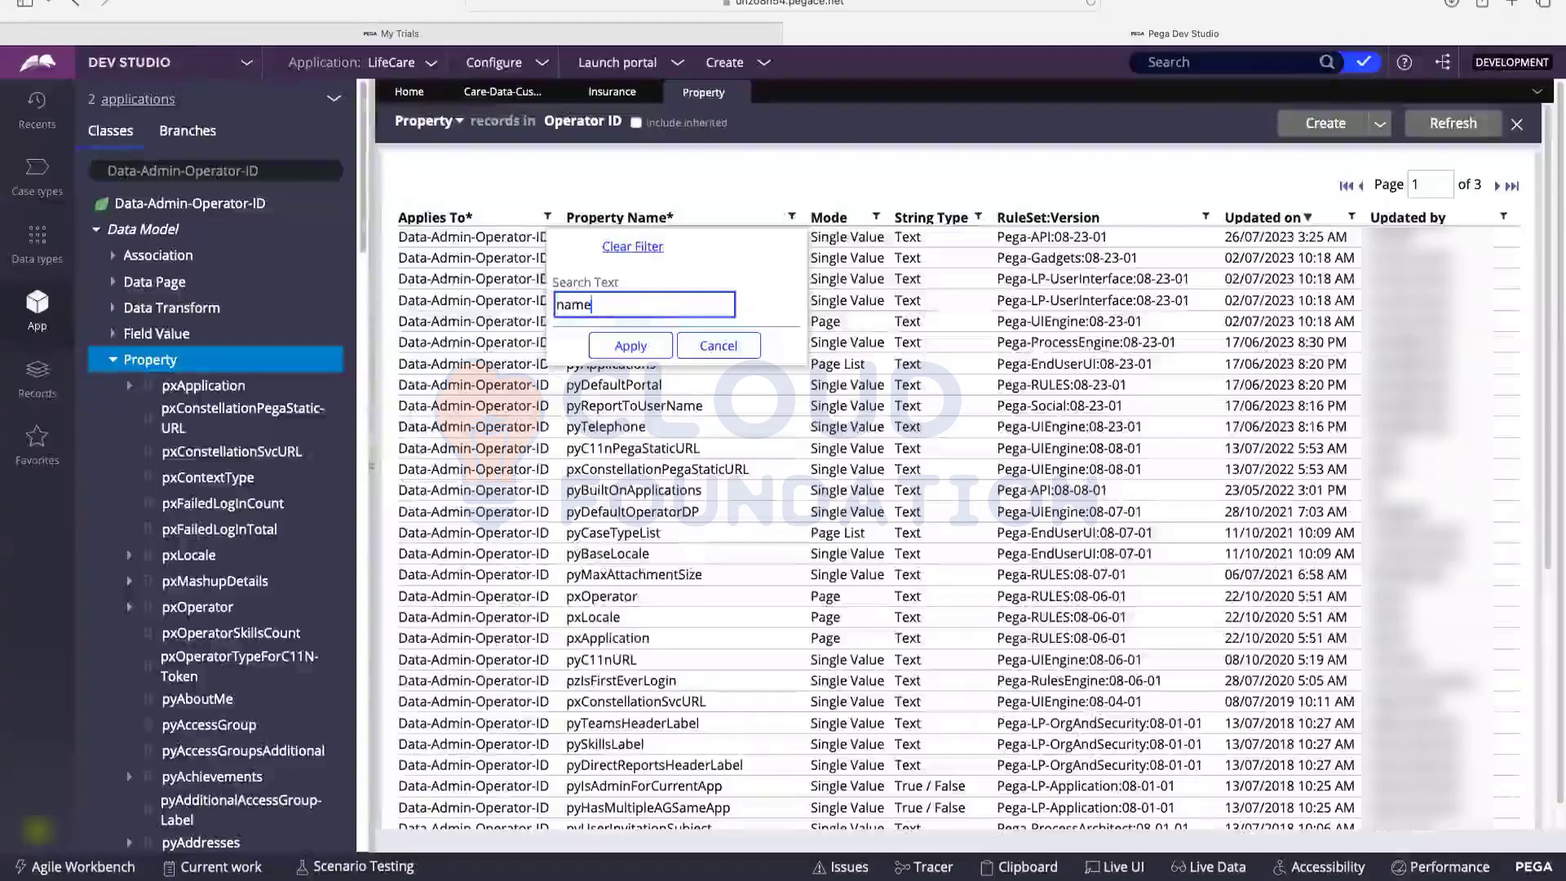
click(656, 346)
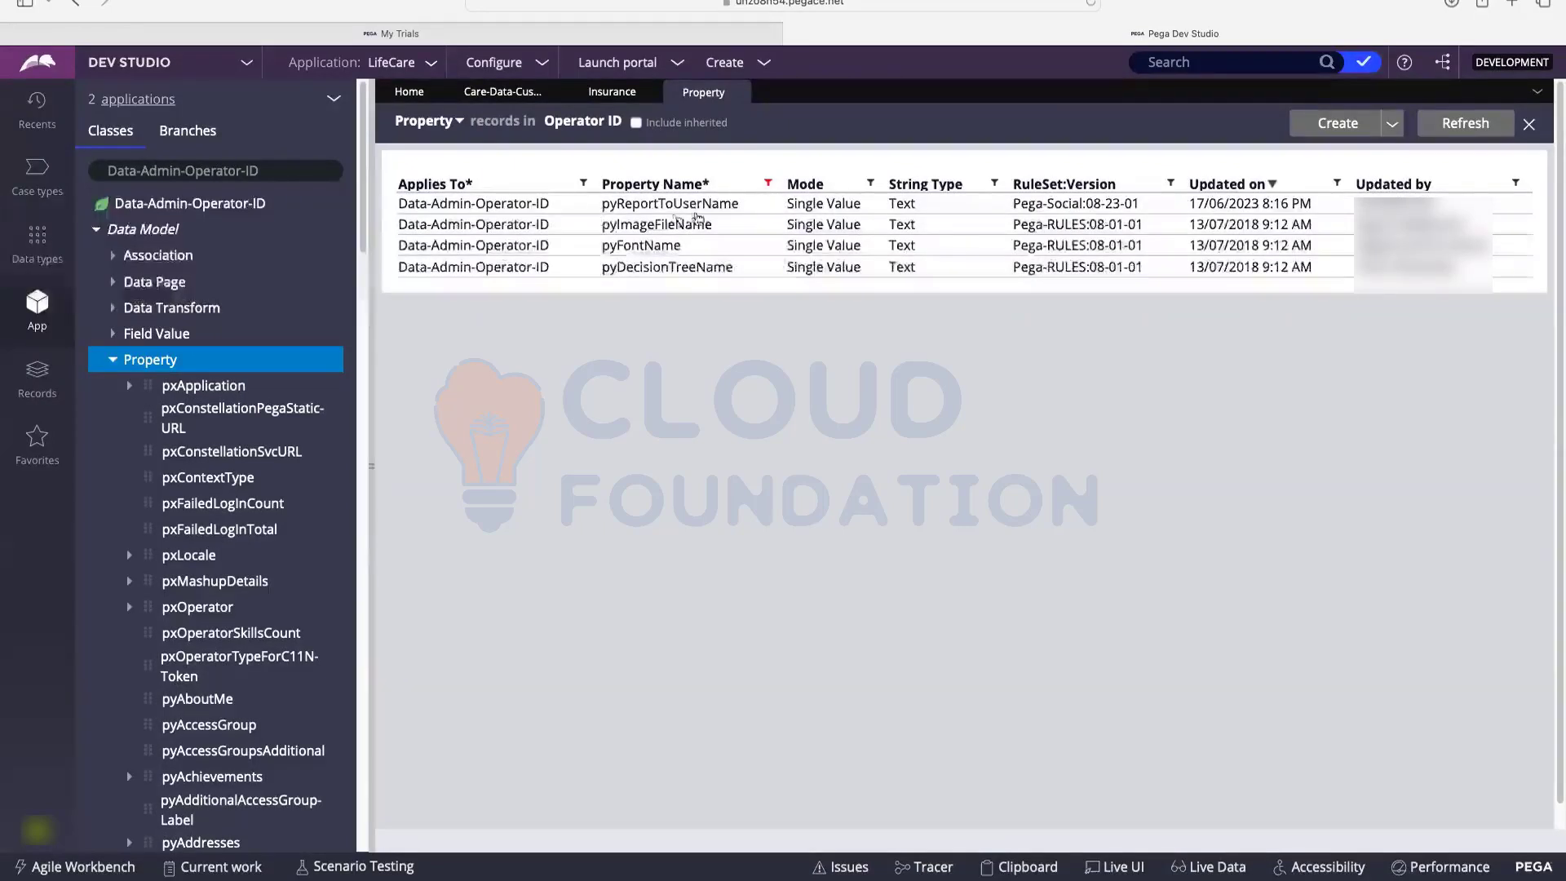
click(770, 187)
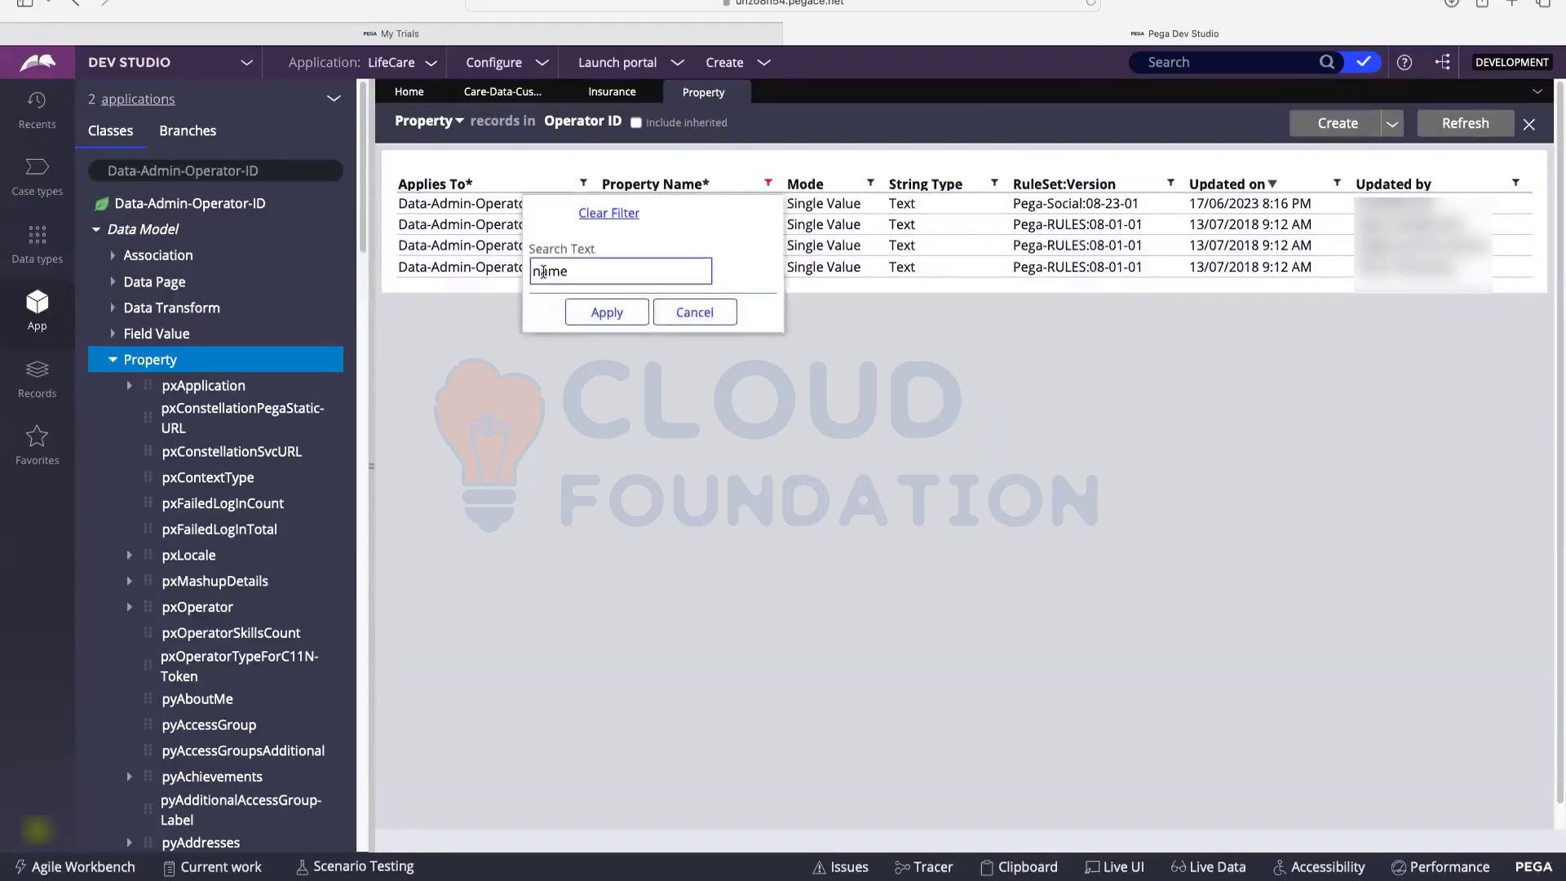
double_click(544, 272)
text(userident)
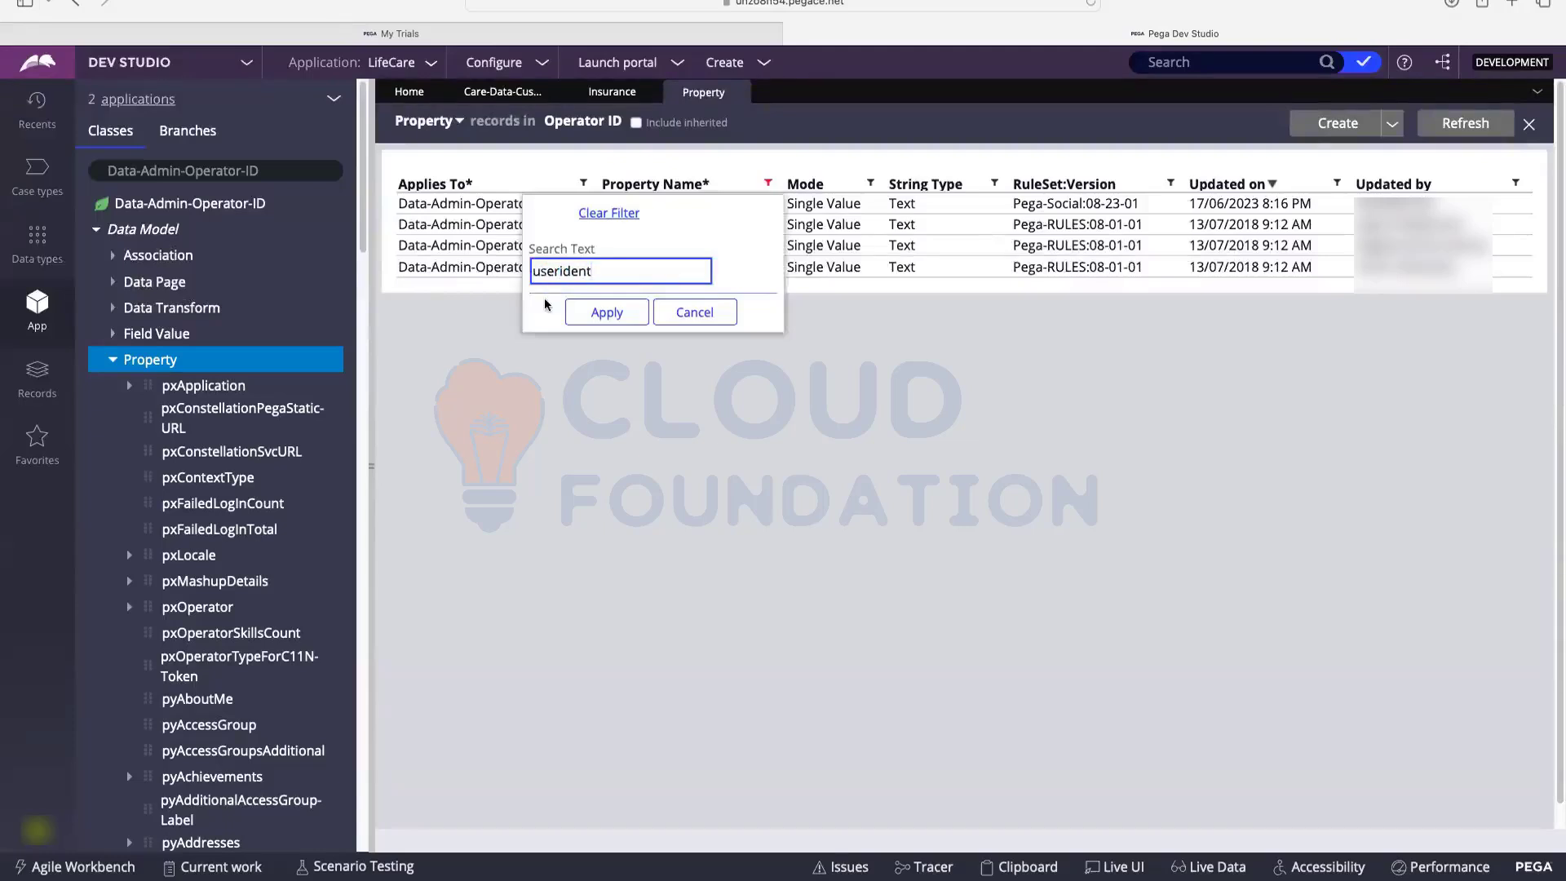
click(596, 315)
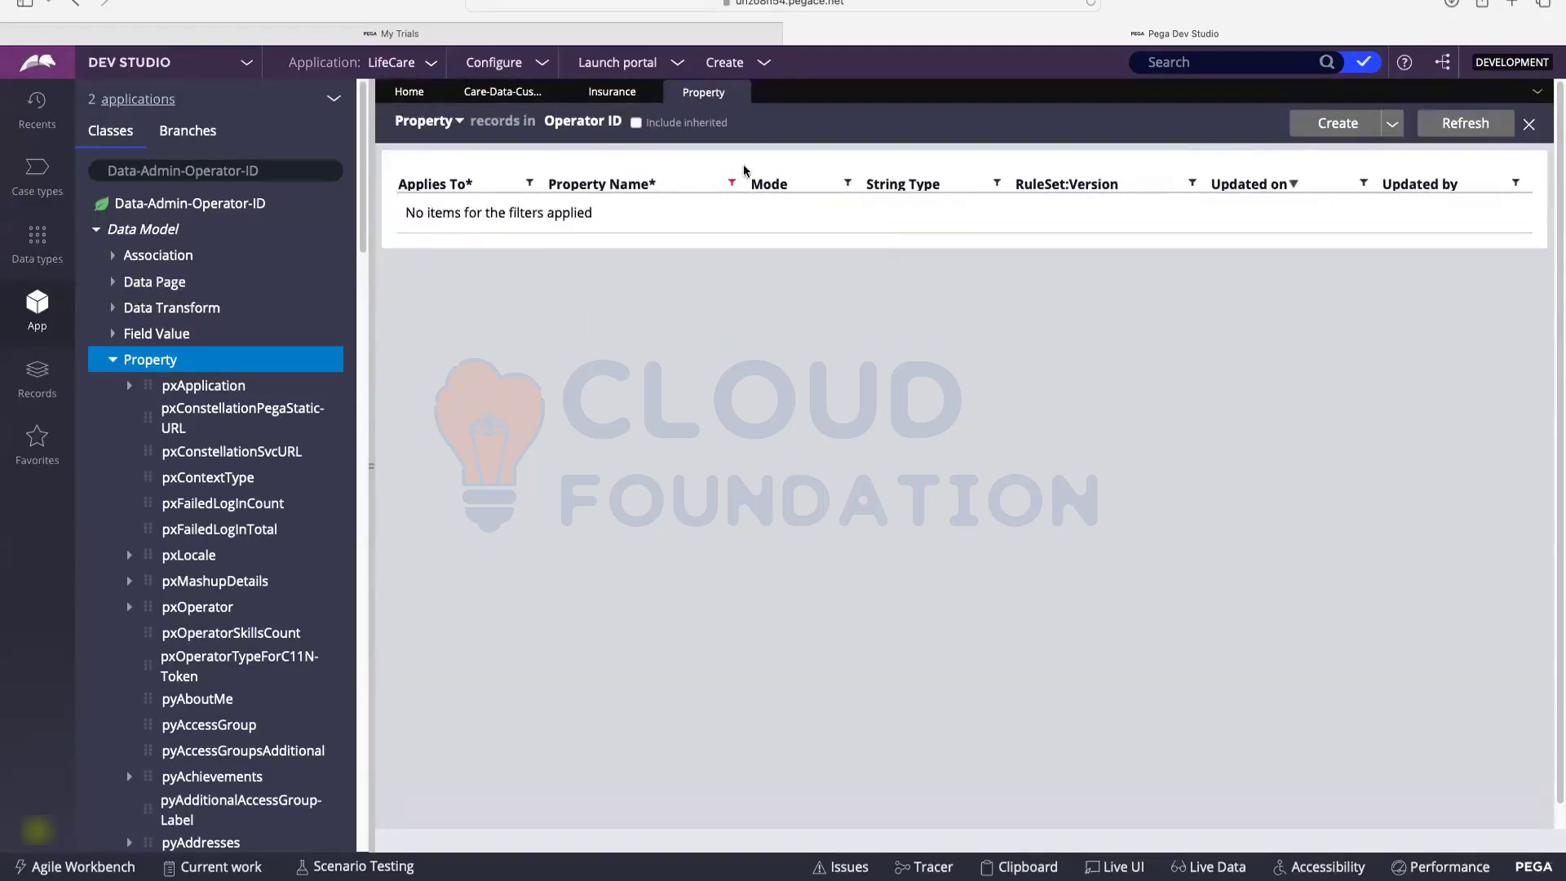
Clear the property name filter, page to page 3 and back to 2, then open the Clipboard.
click(733, 183)
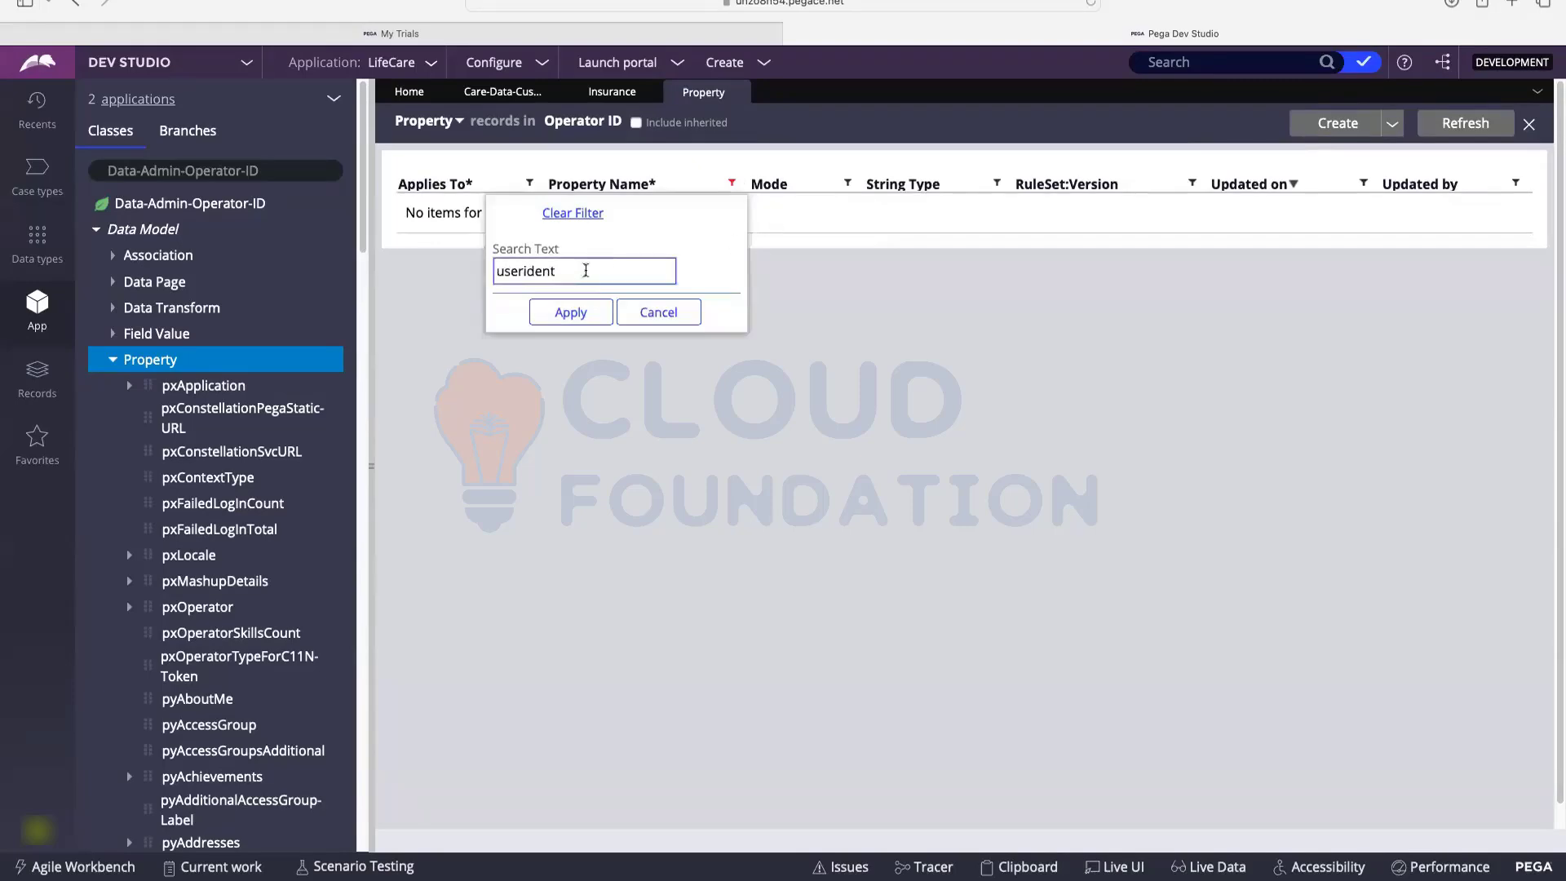
click(578, 214)
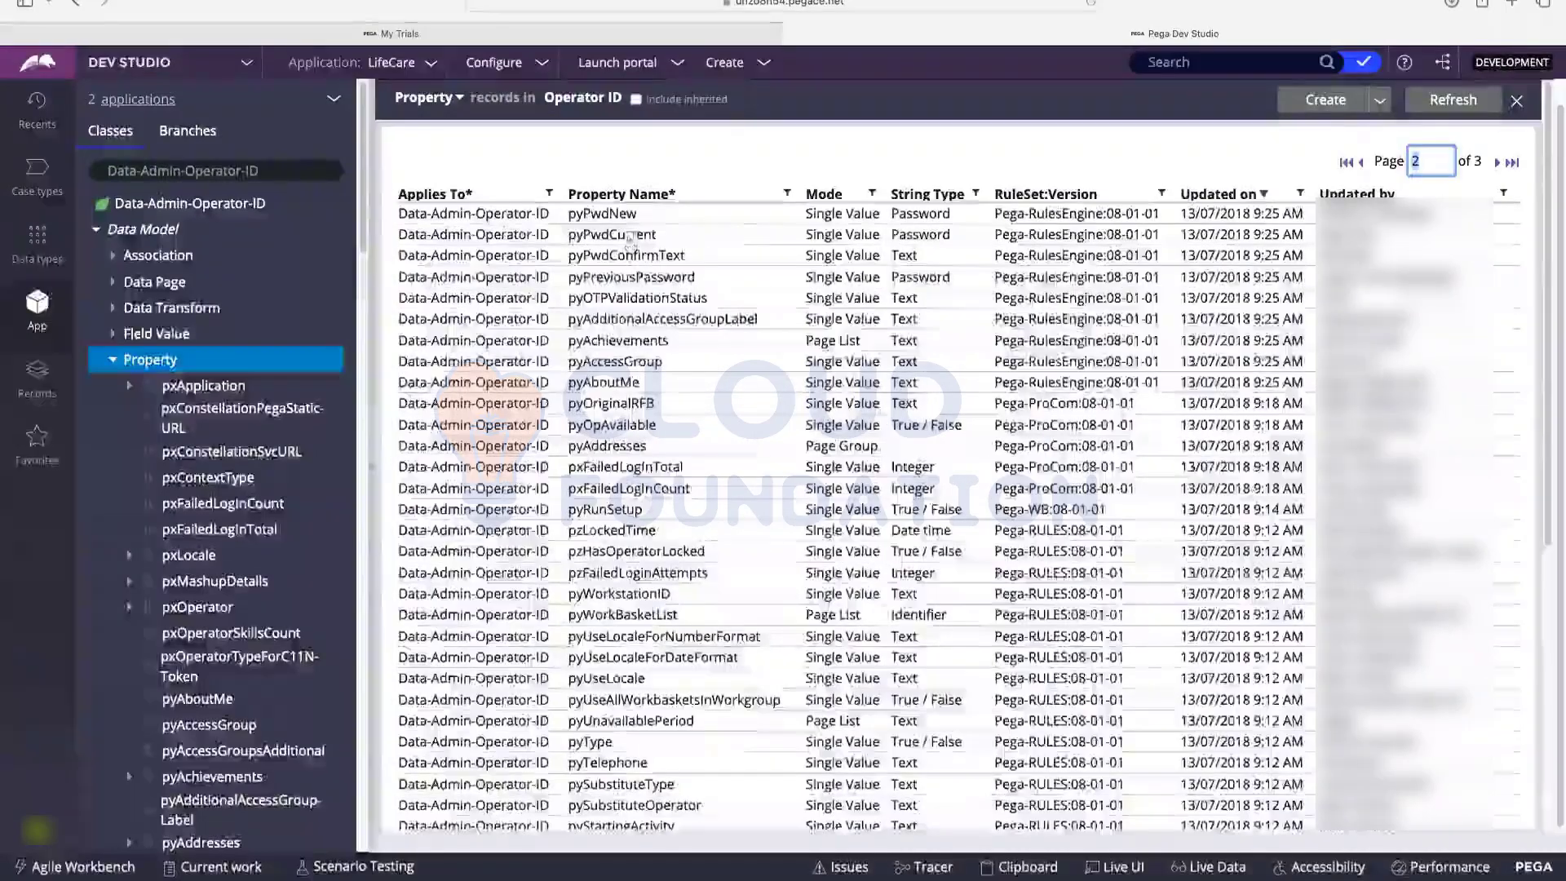
scroll(702, 265, down, 1)
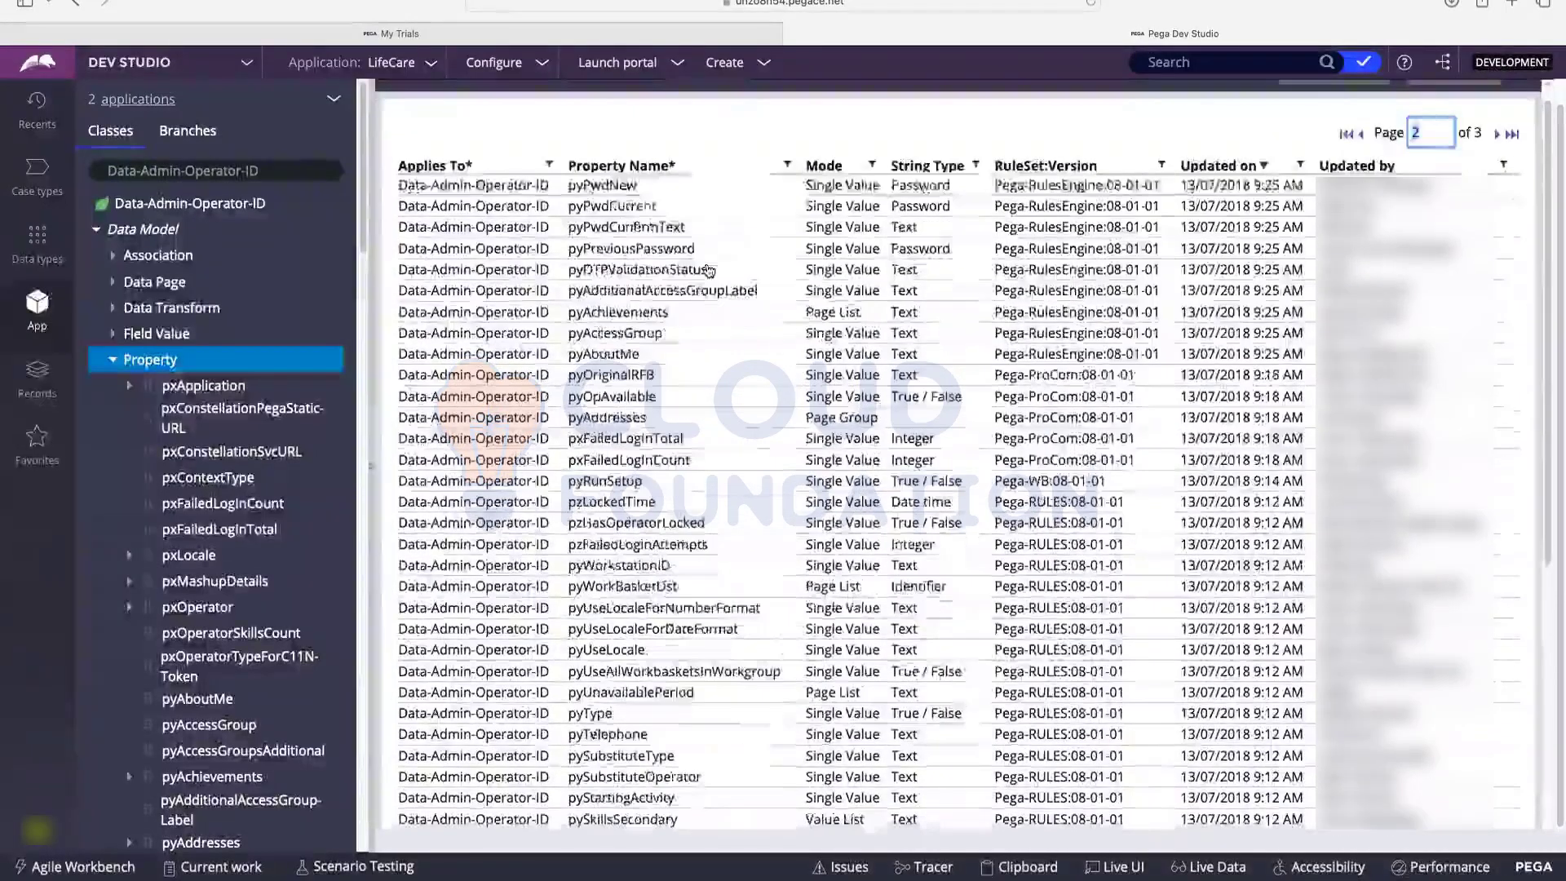
scroll(708, 270, down, 2)
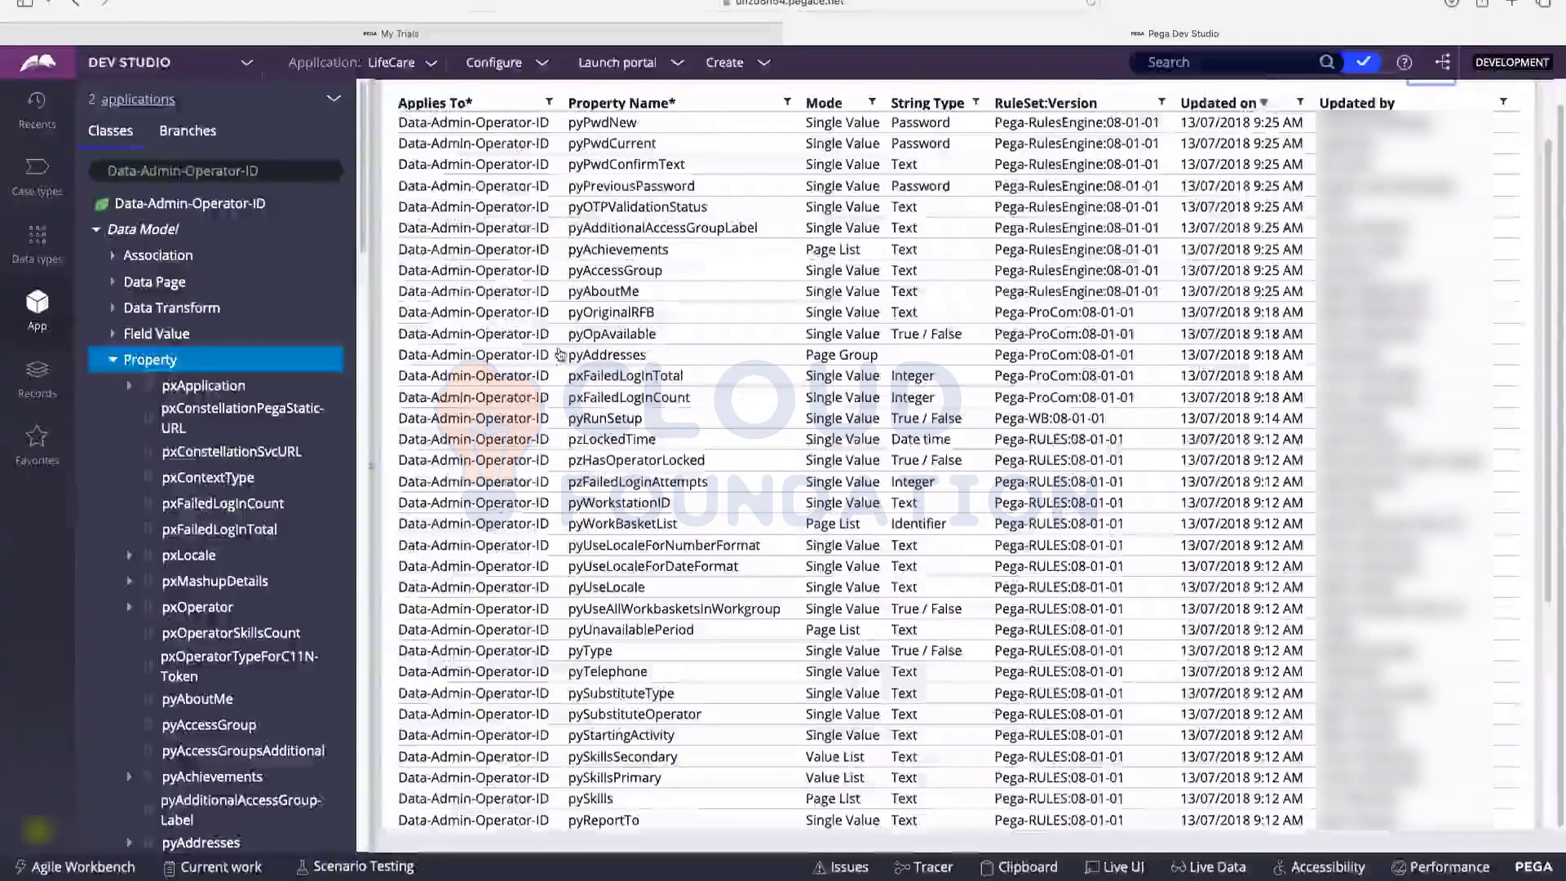
scroll(676, 287, down, 2)
scroll(676, 287, down, 10)
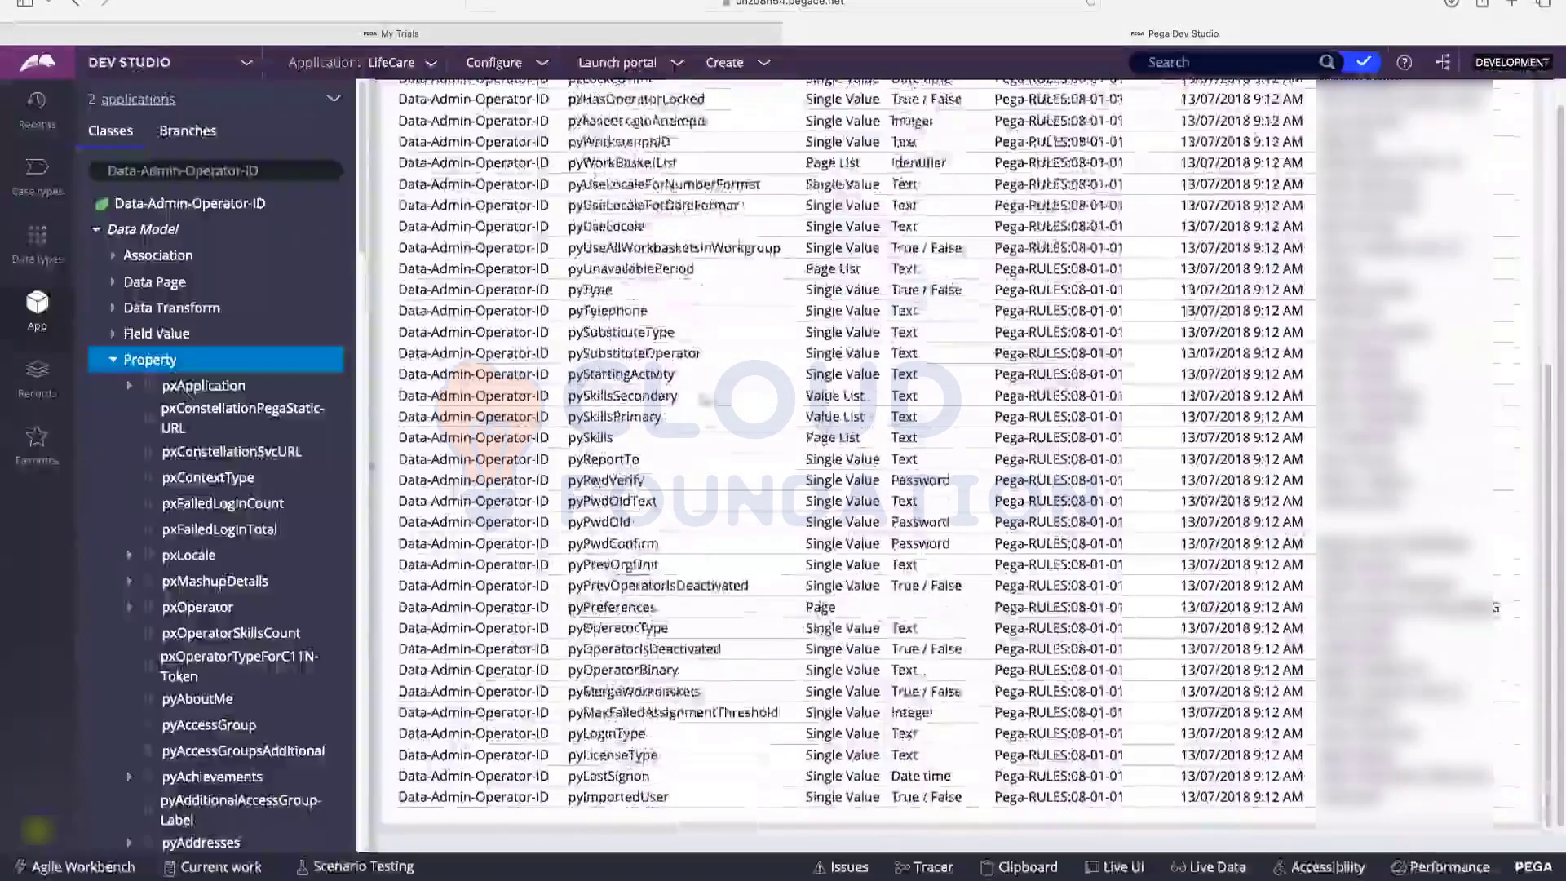
scroll(639, 554, up, 15)
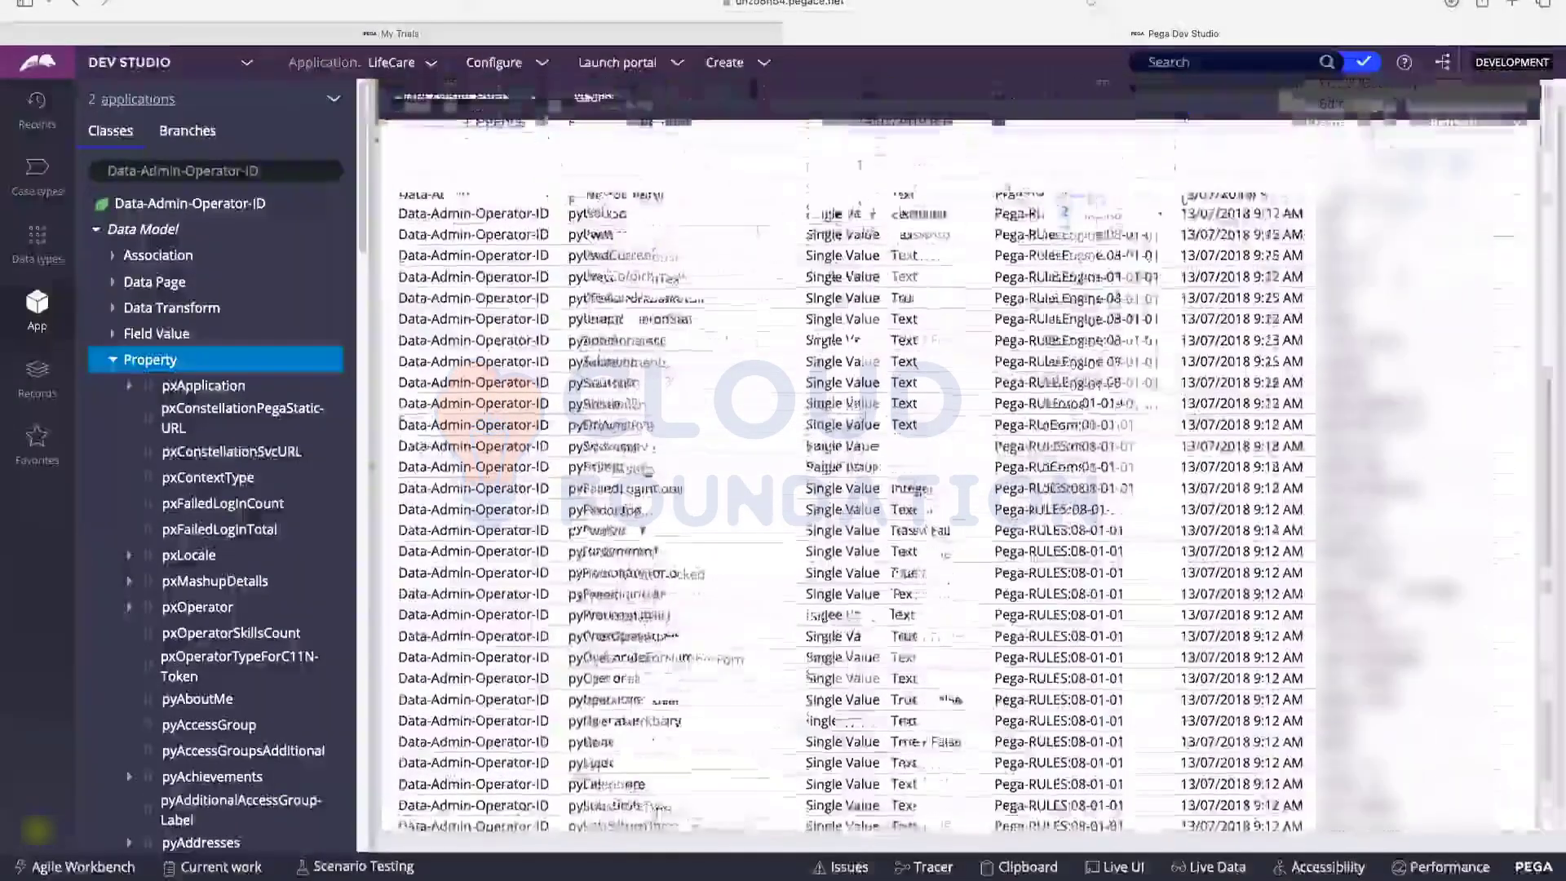
click(1505, 186)
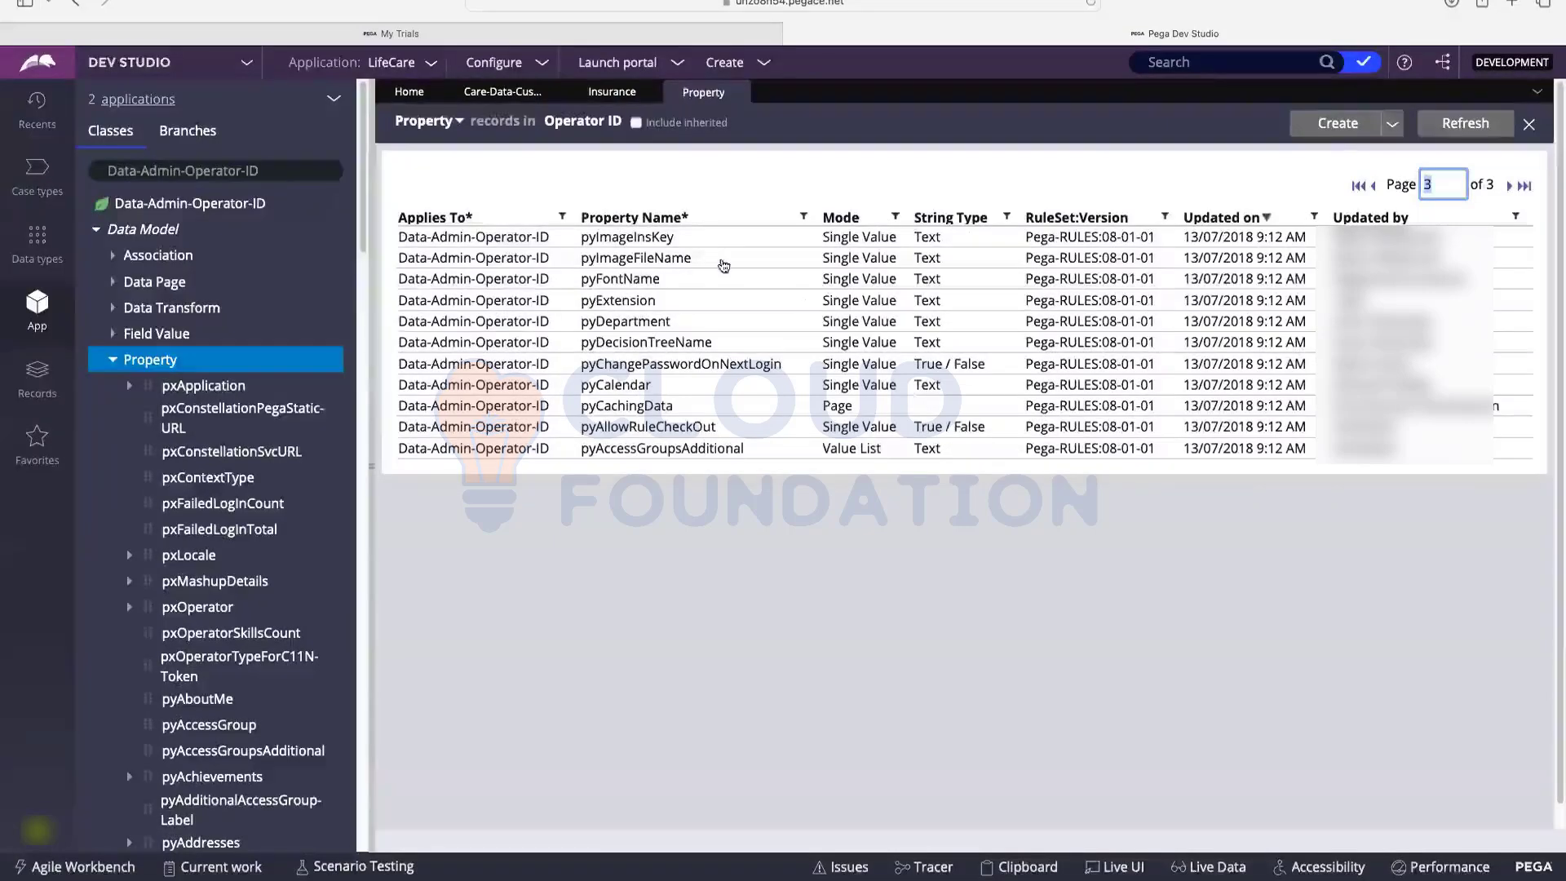
click(1375, 188)
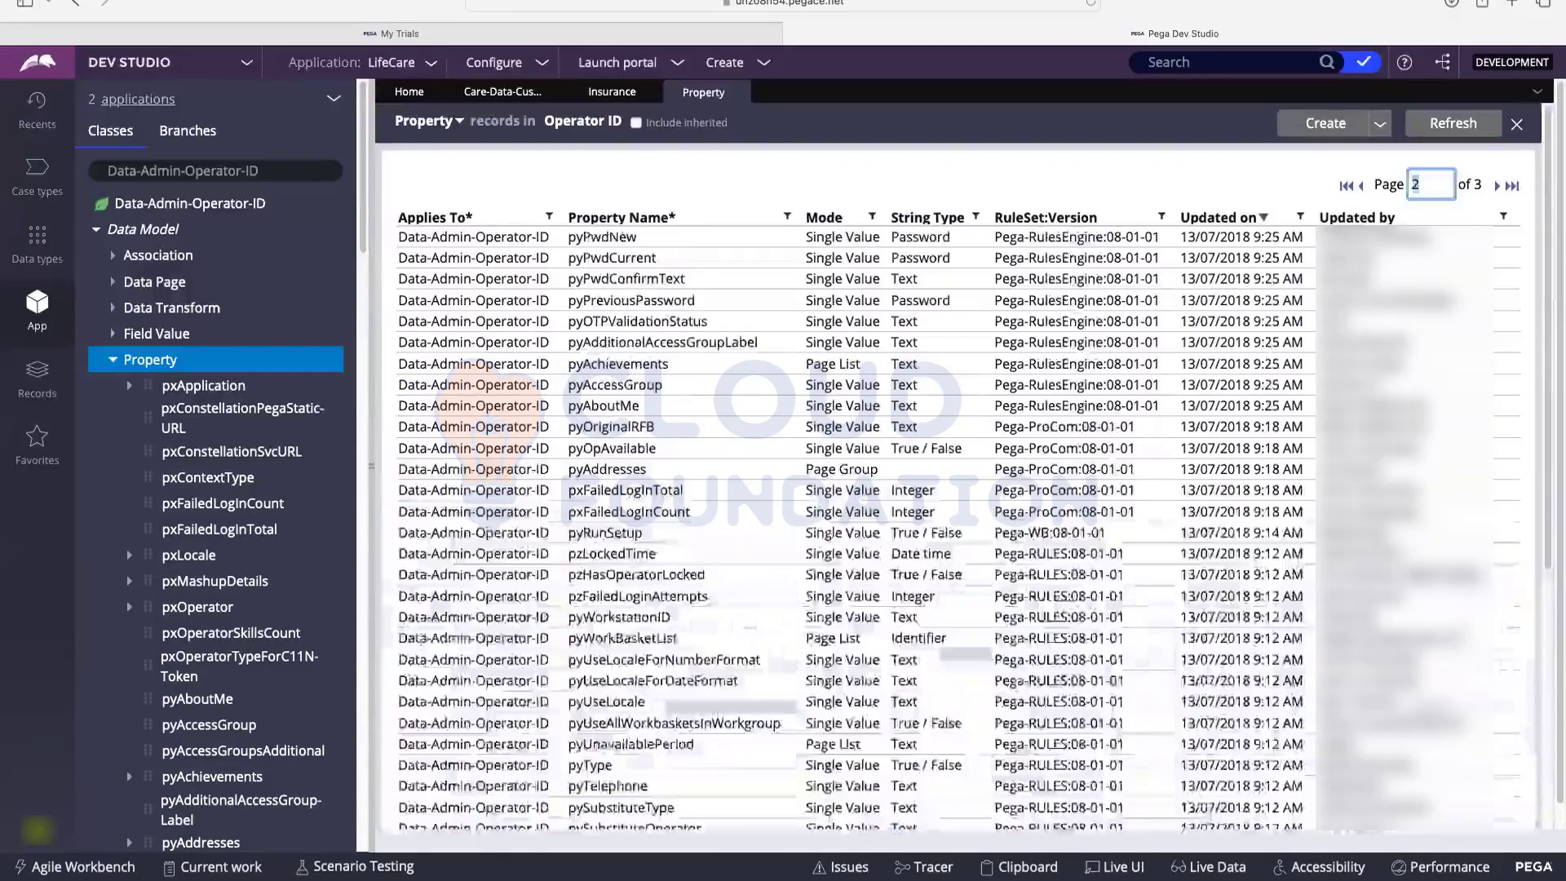
click(1029, 865)
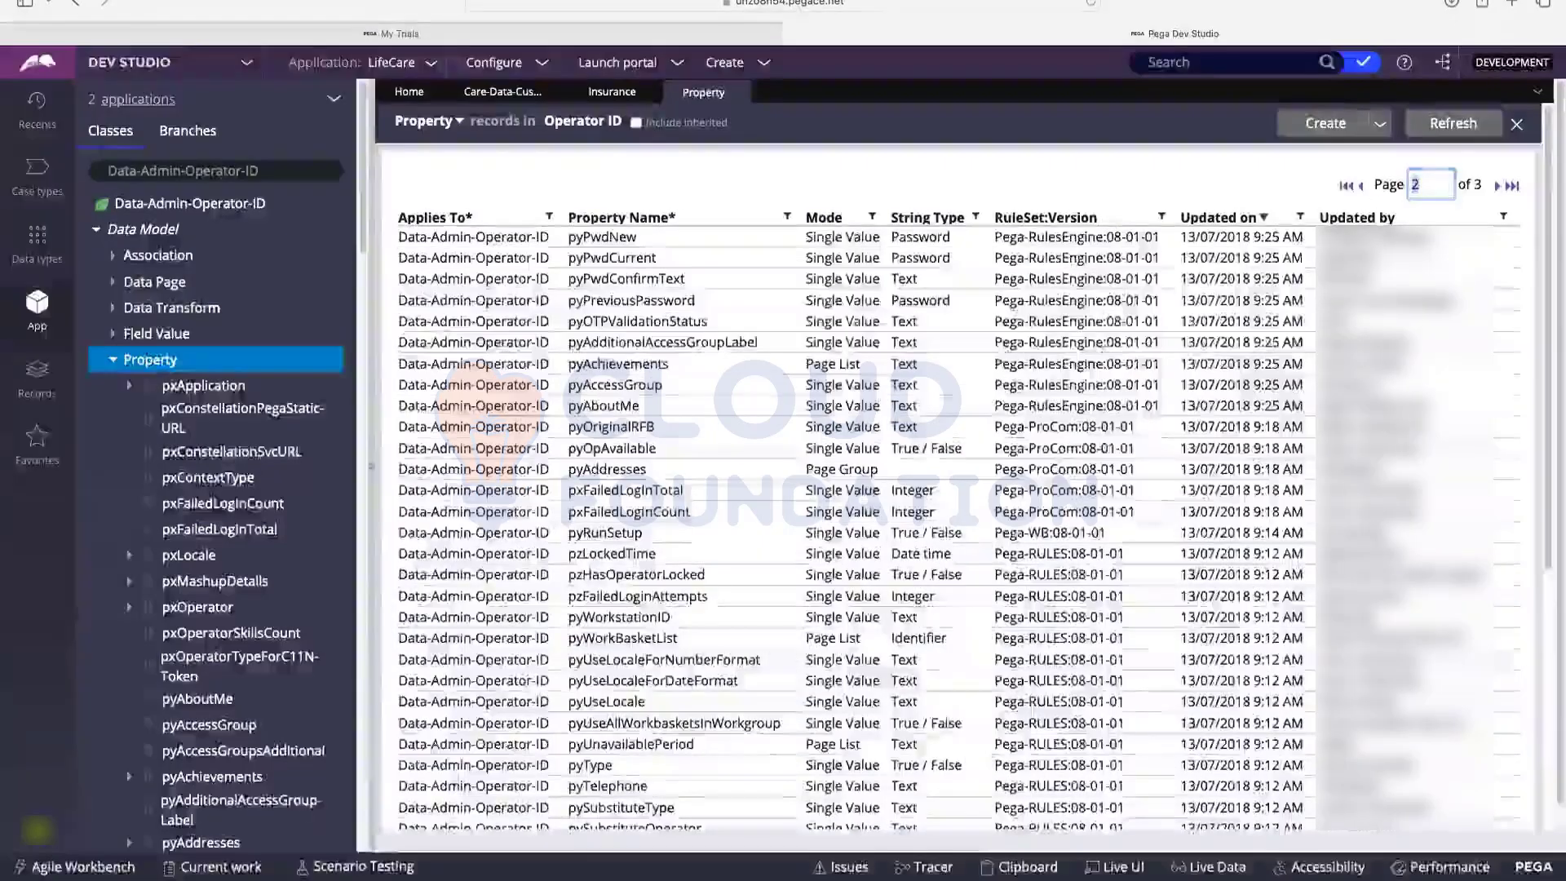
Expand System Pages to show OperatorID's properties down to pyUserIdentifier, then return to the property list.
scroll(236, 347, down, 5)
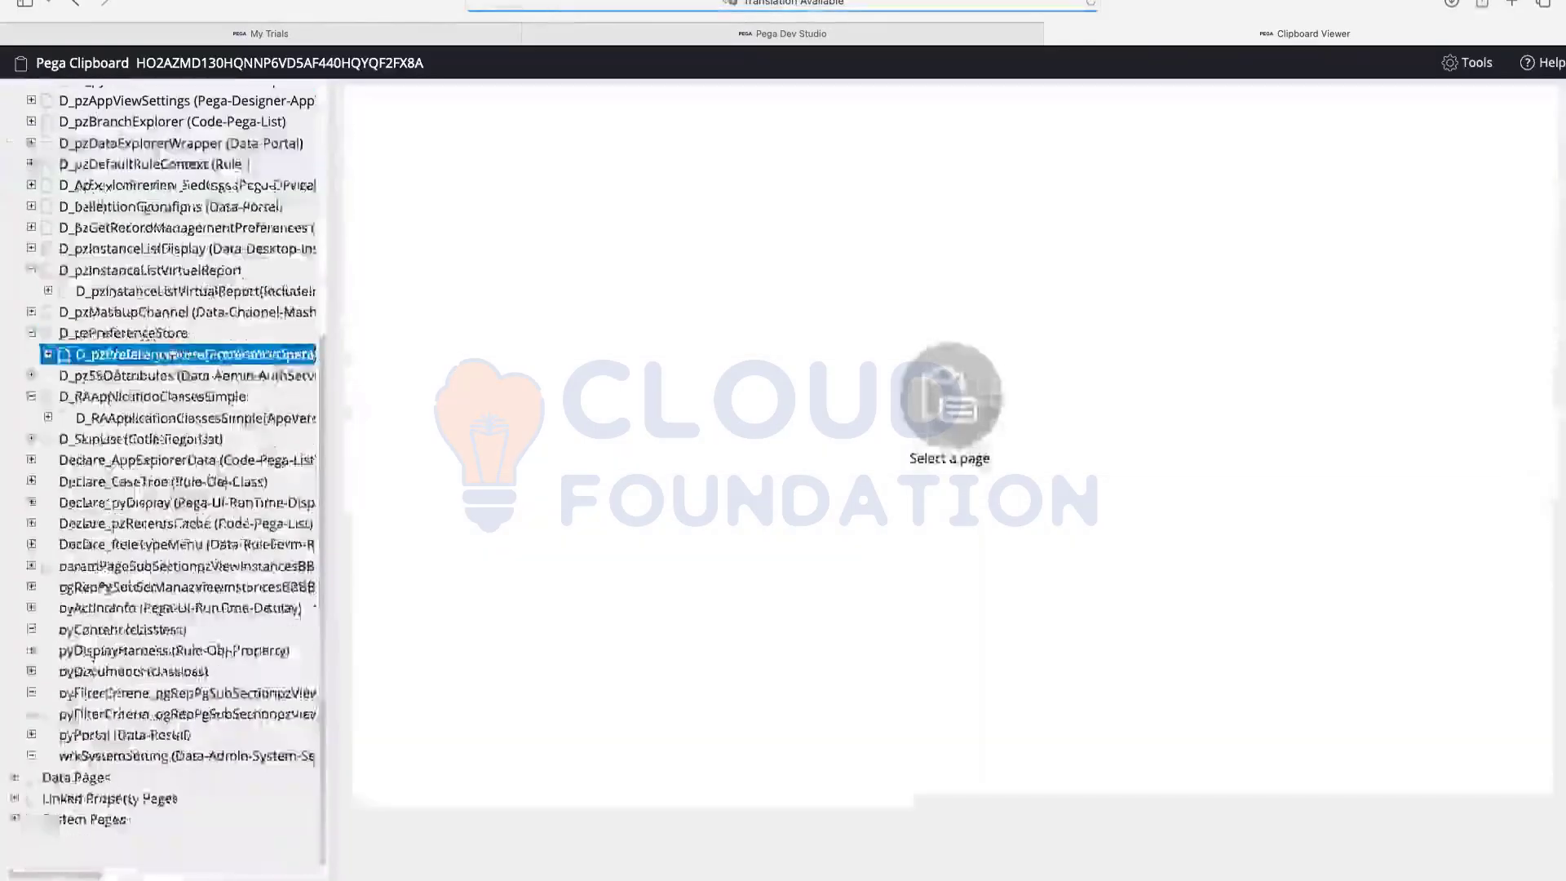
click(15, 818)
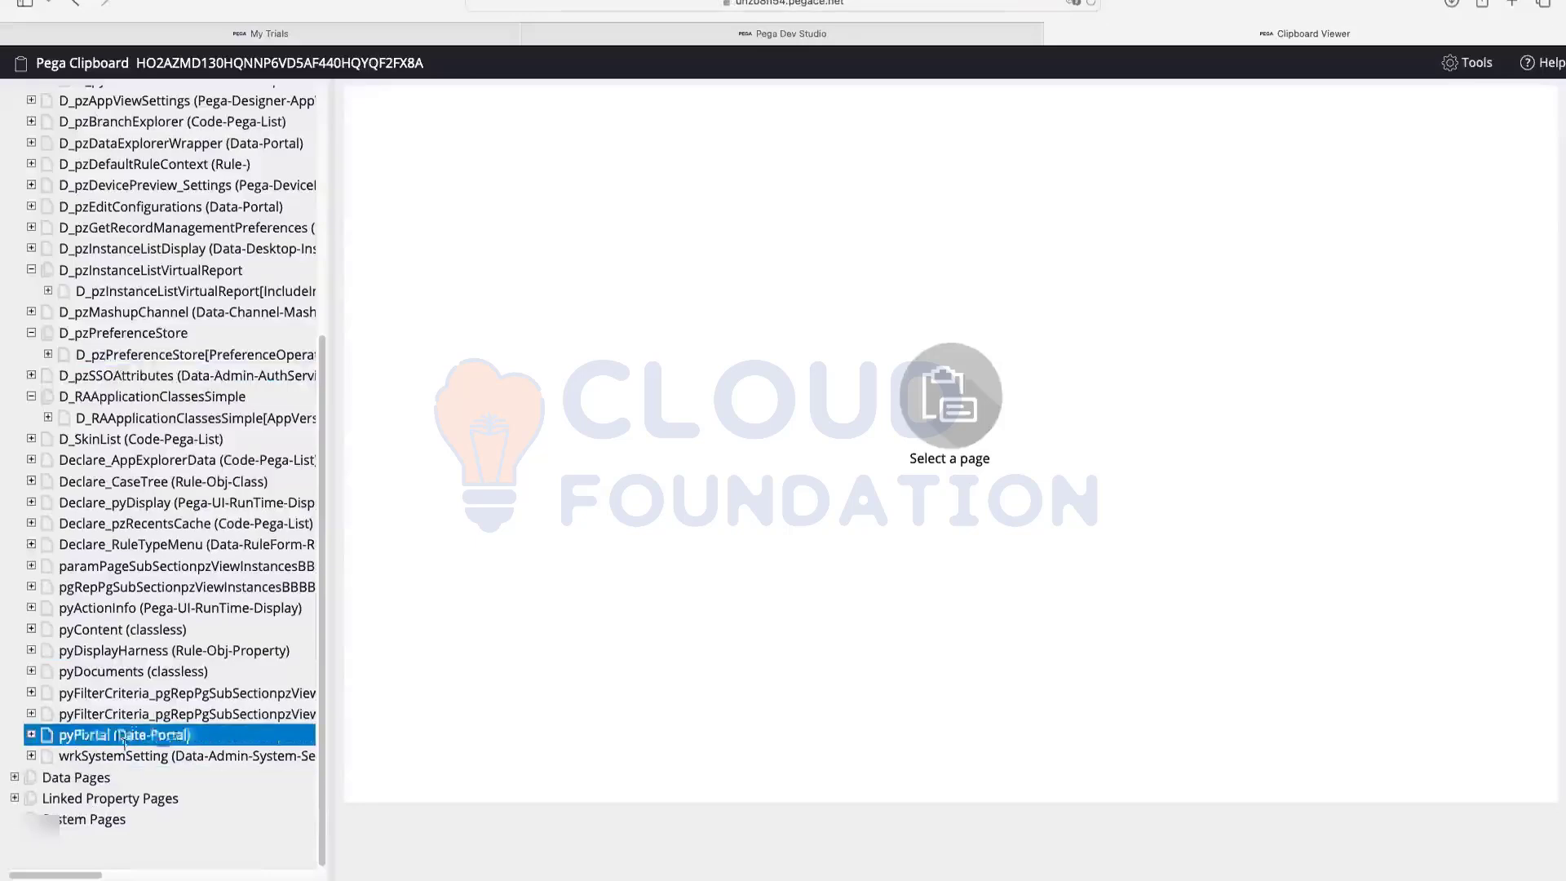
scroll(126, 759, down, 2)
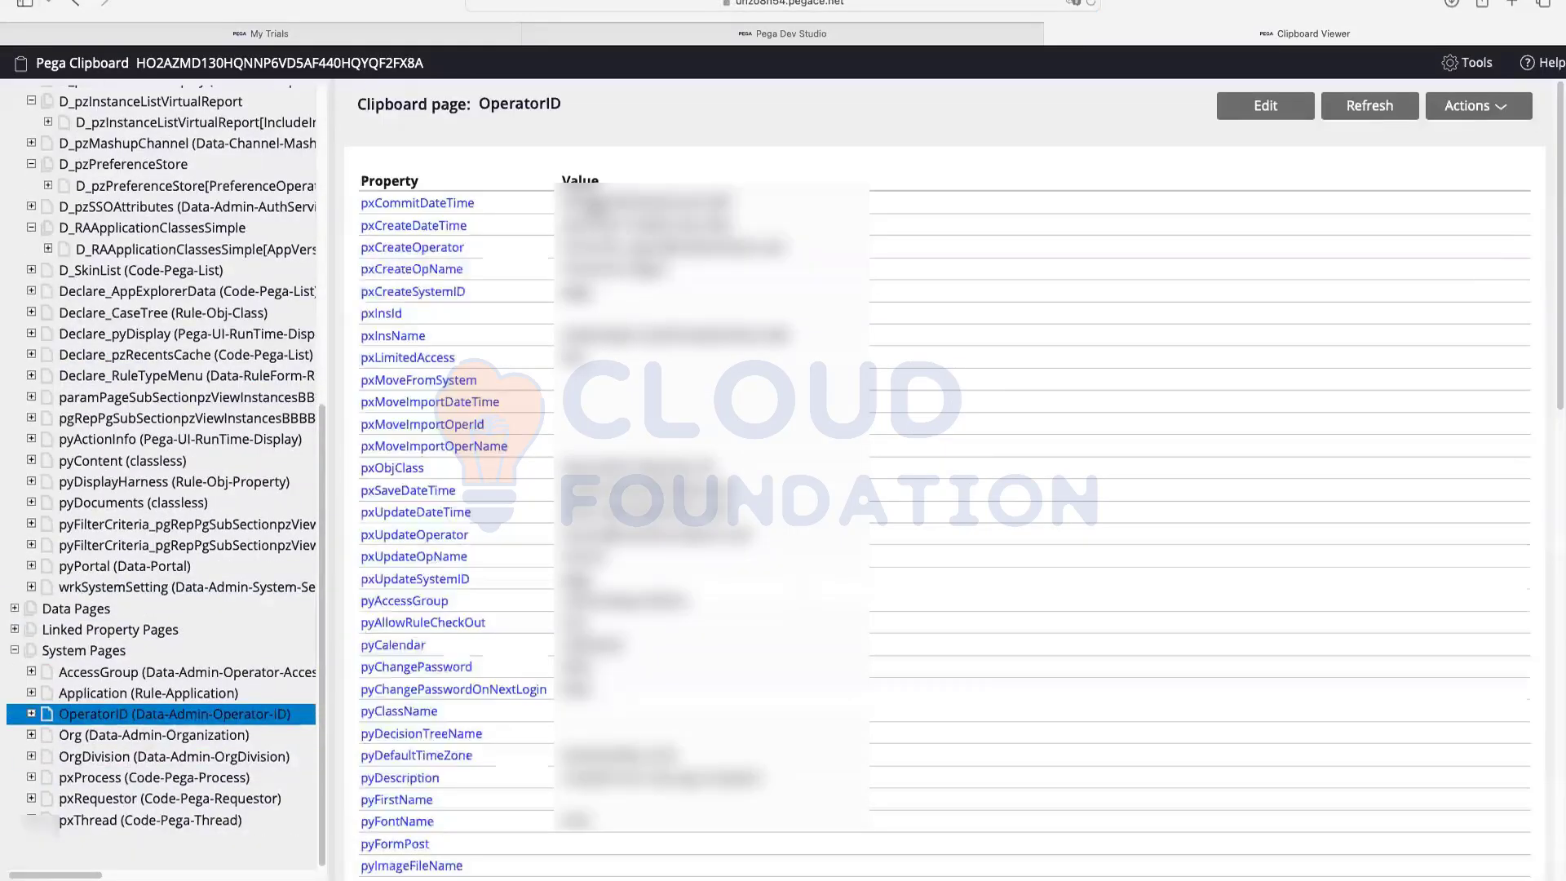
scroll(946, 489, down, 15)
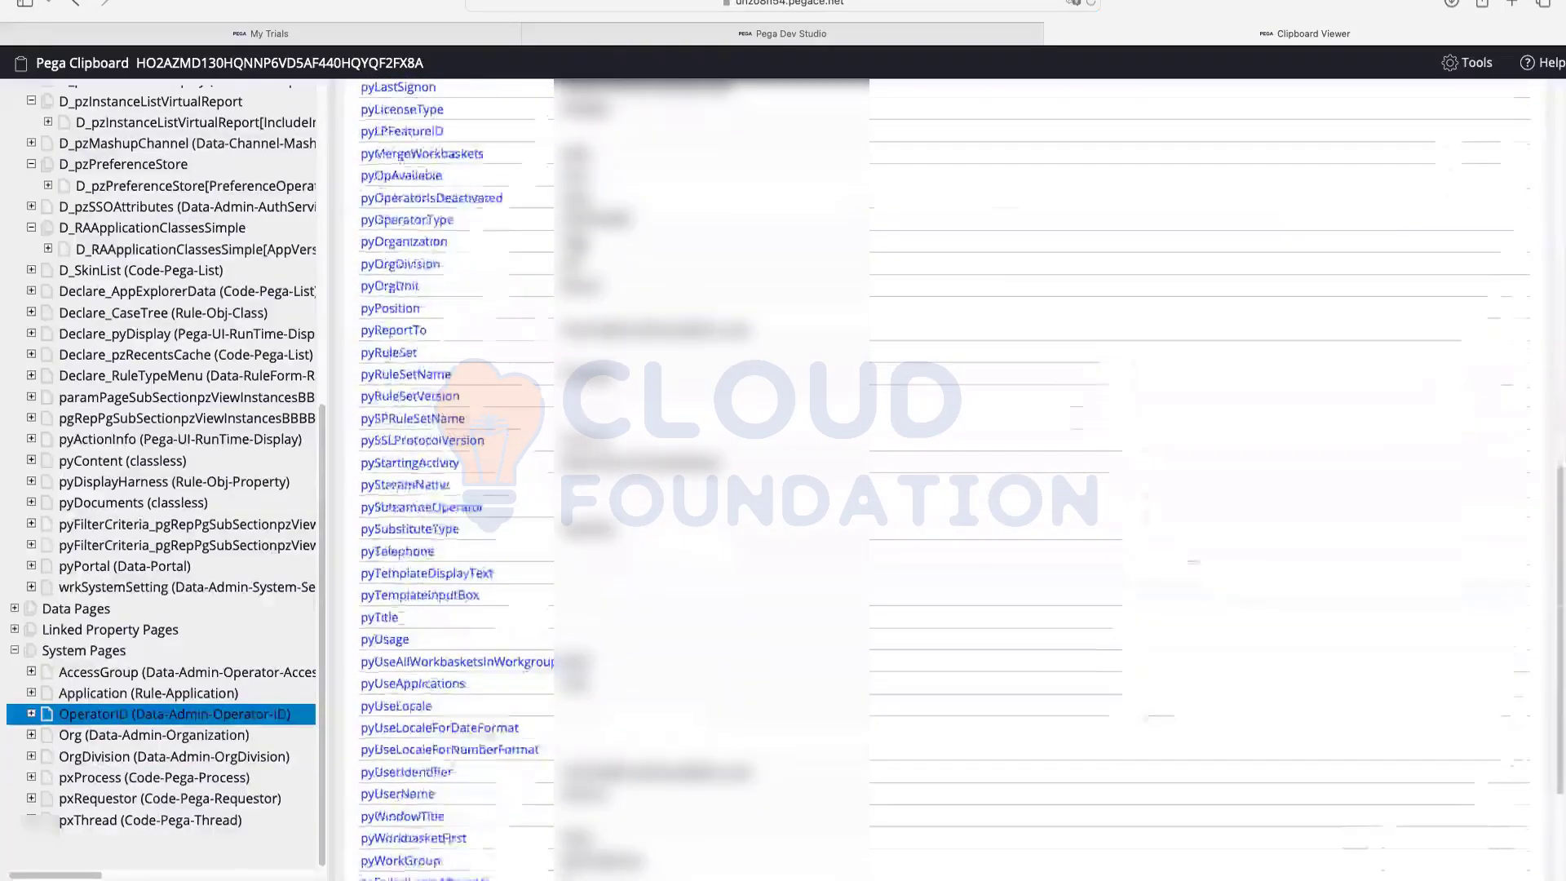
scroll(535, 409, down, 1)
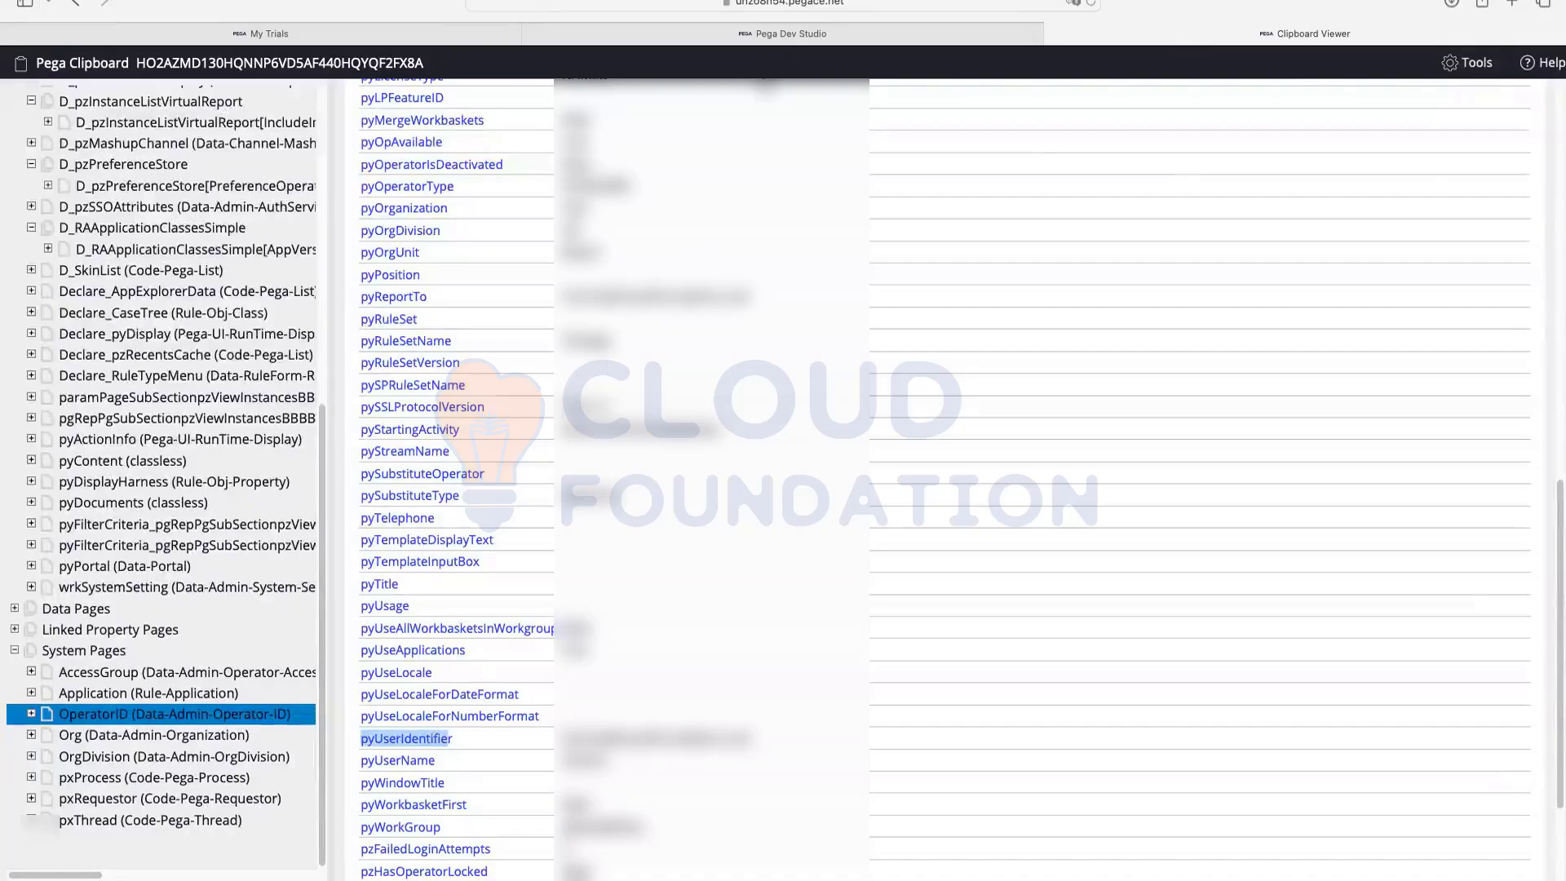
click(778, 37)
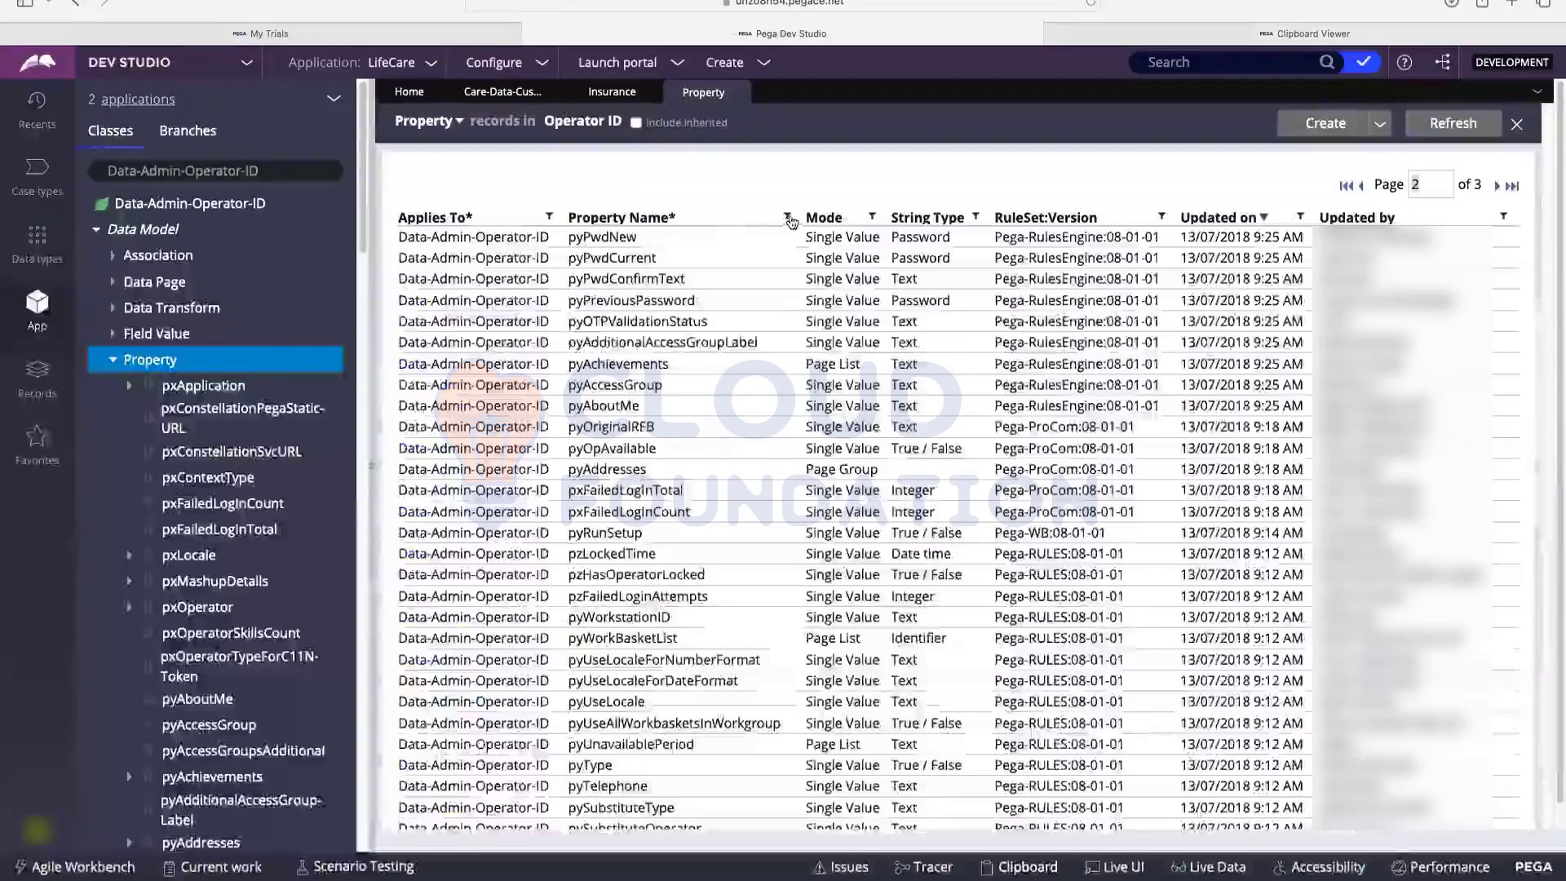
Filter the Operator ID property list by Property Name 'pyUserName'.
click(787, 218)
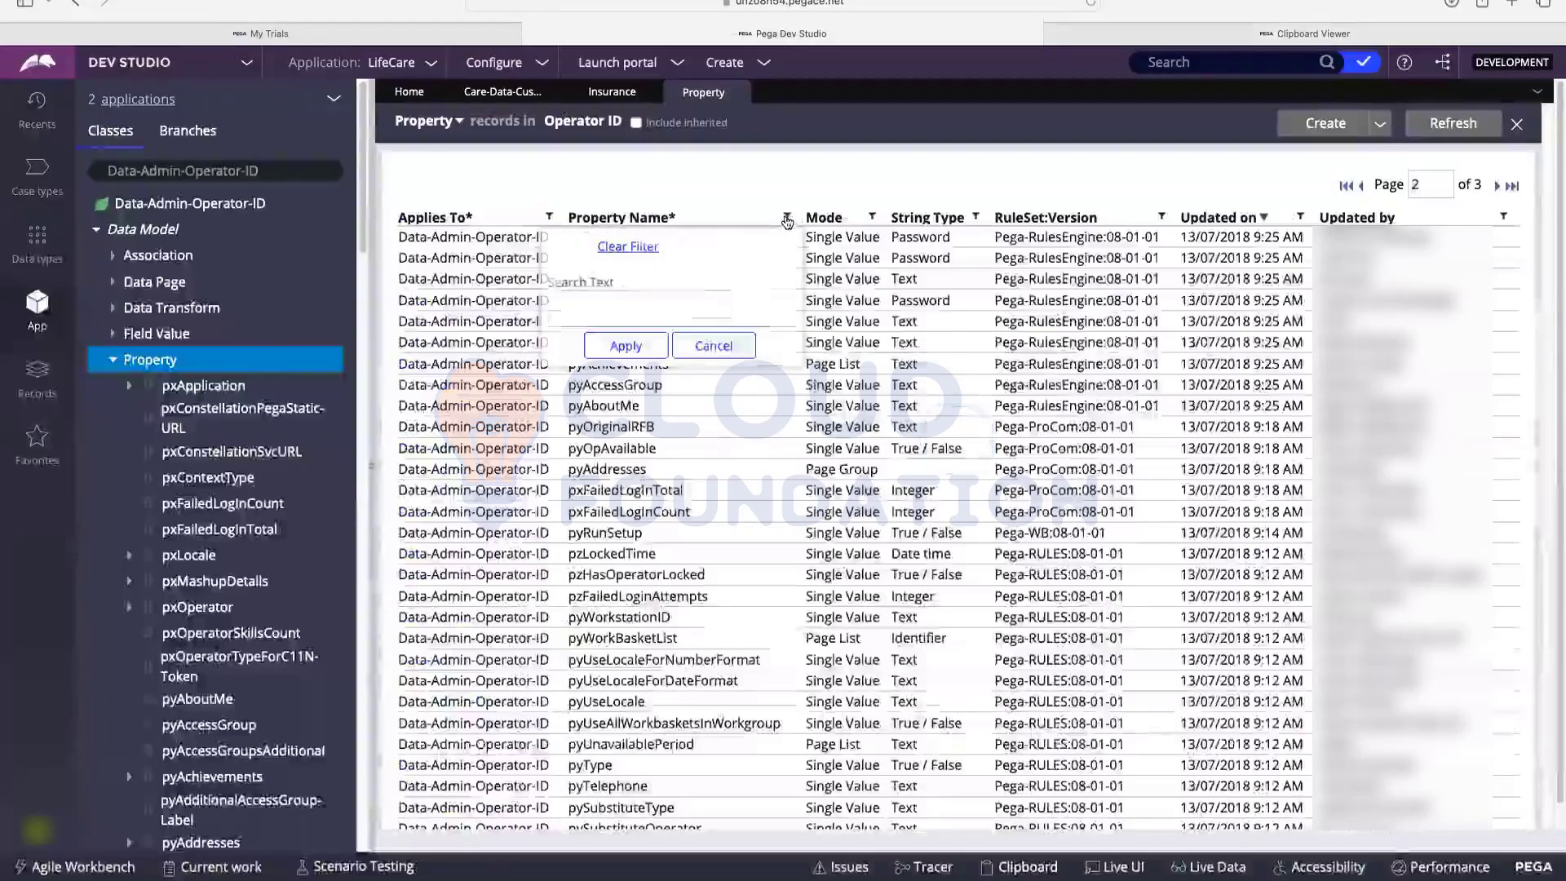
click(675, 305)
text(py)
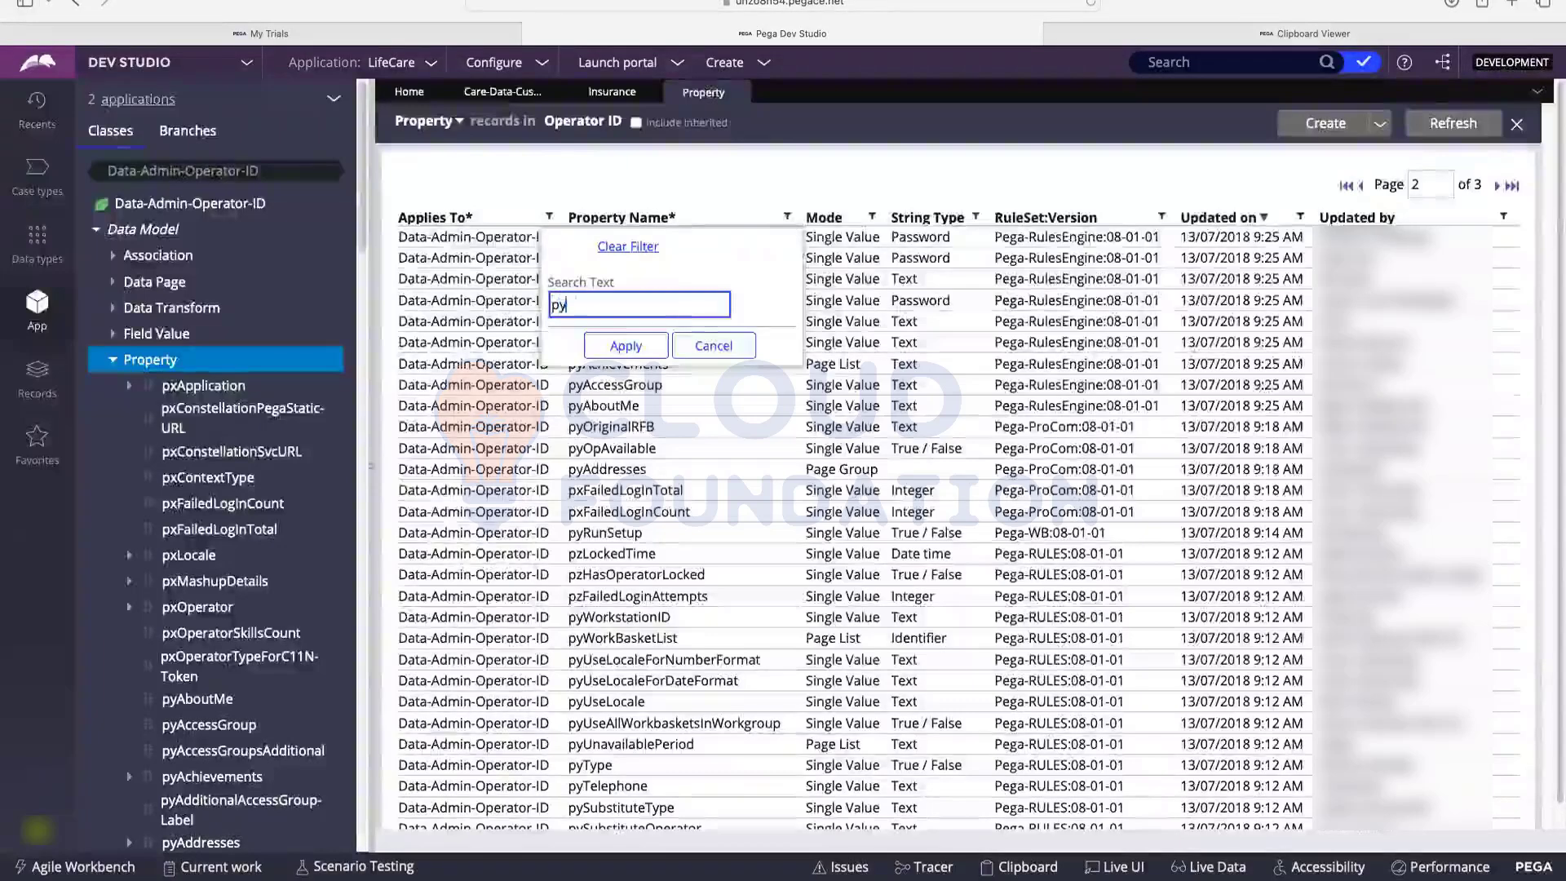
text(UserName)
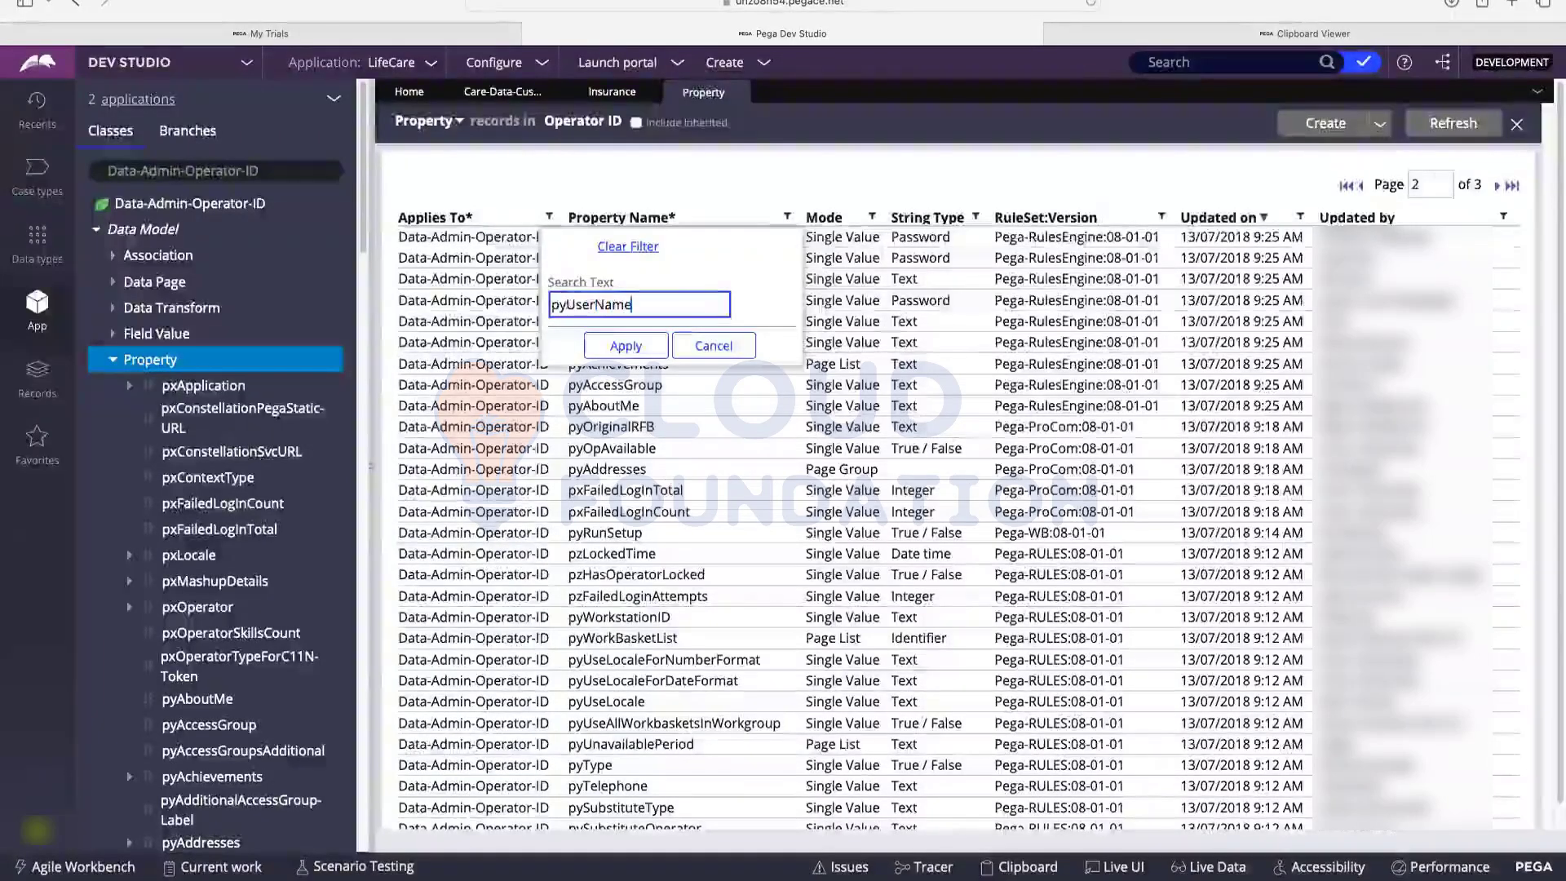
click(650, 356)
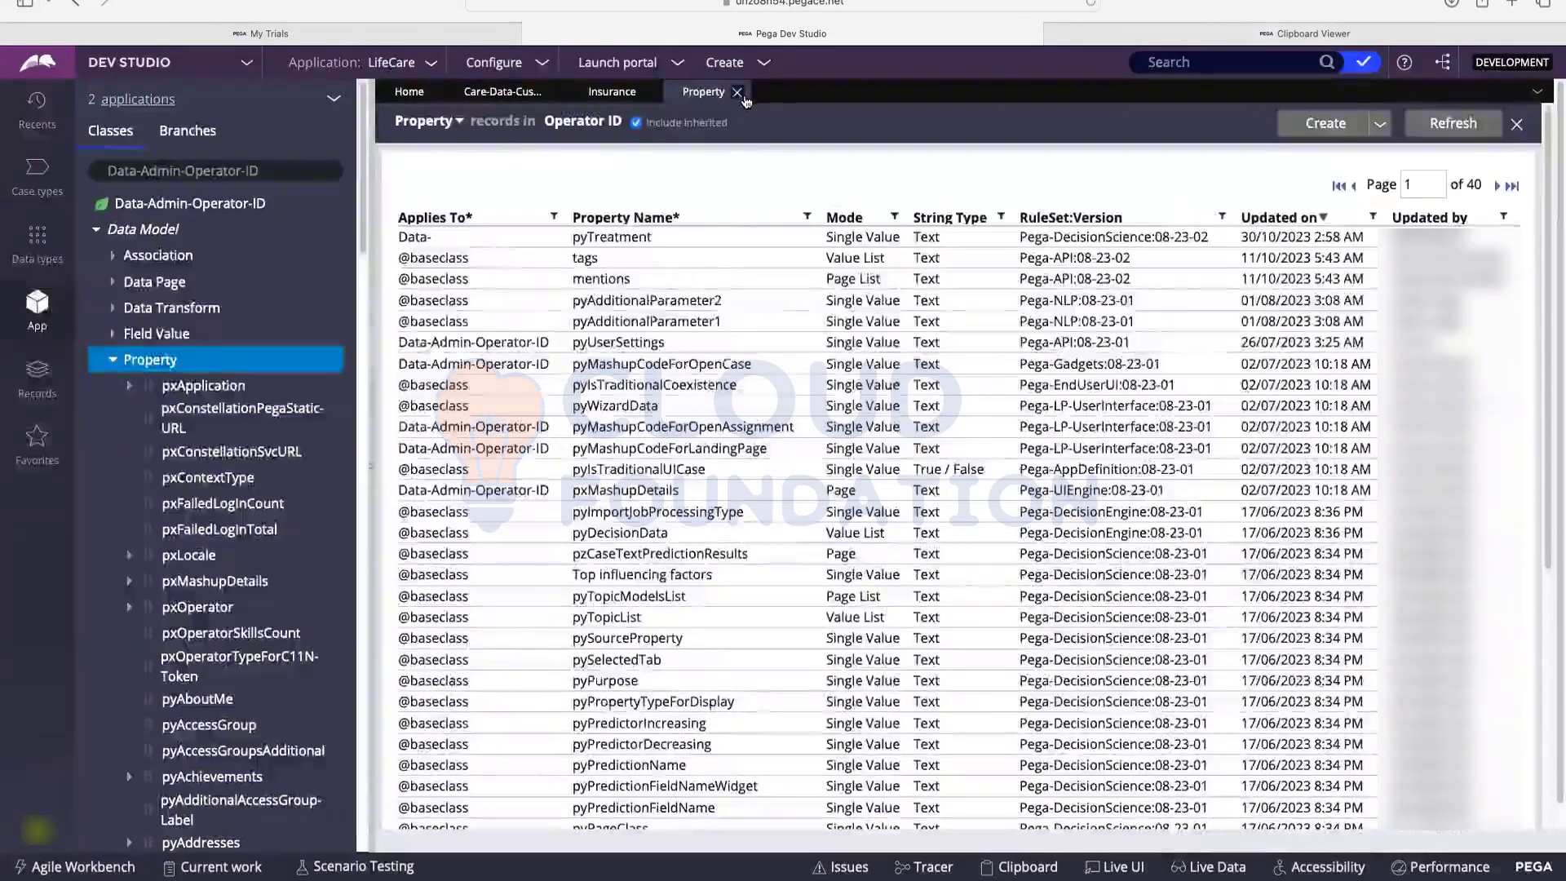
Close the Operator ID property tab, discarding unsaved changes, and clear the field's data type.
click(739, 93)
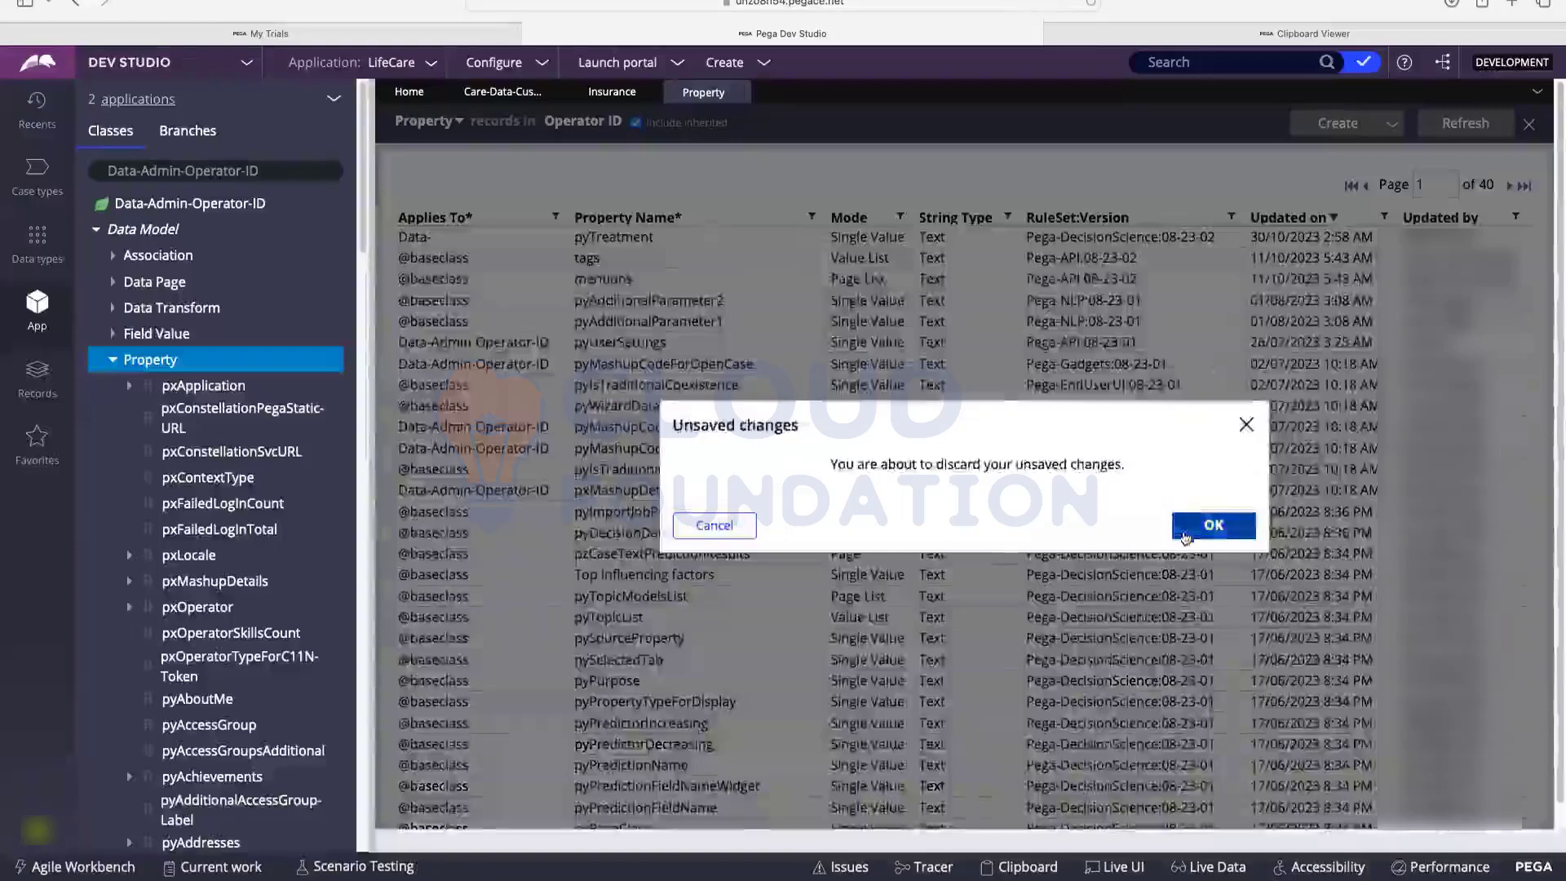
click(1185, 536)
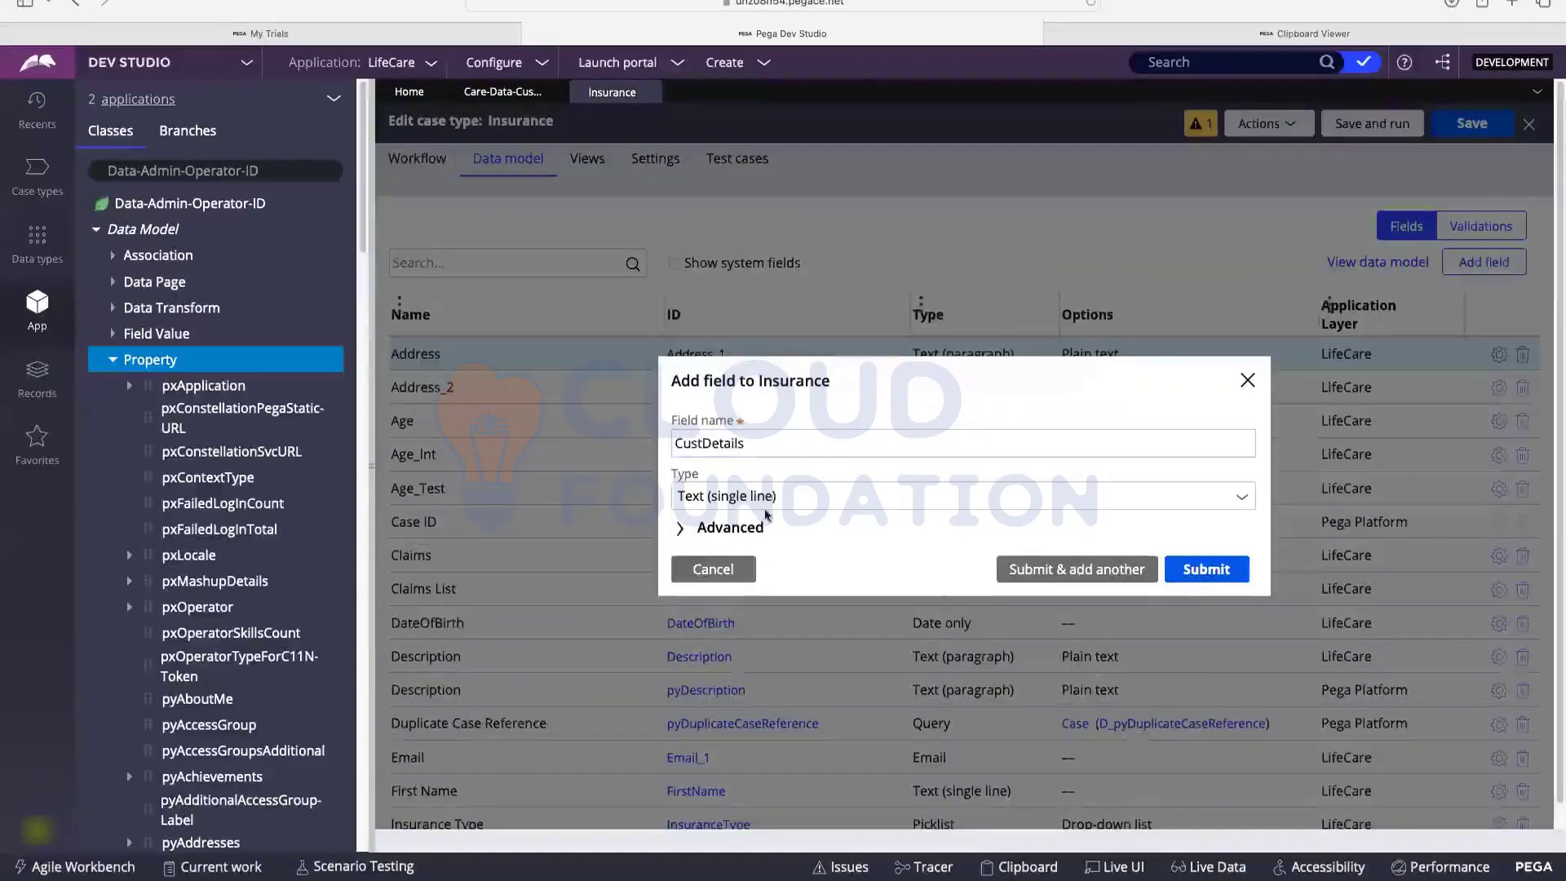
click(788, 499)
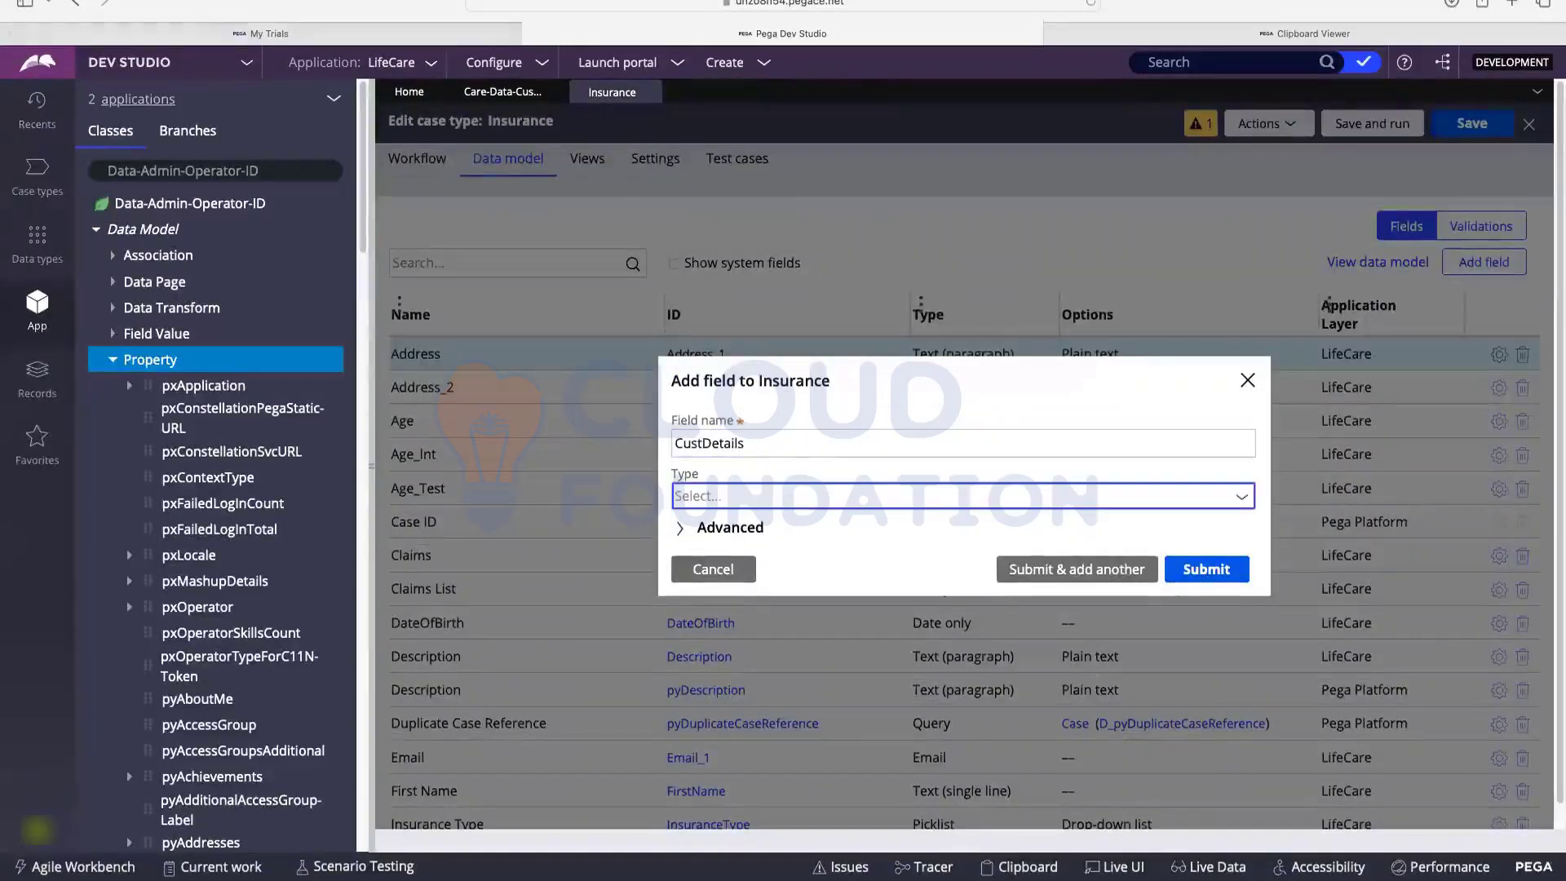
mouse_move(36, 9)
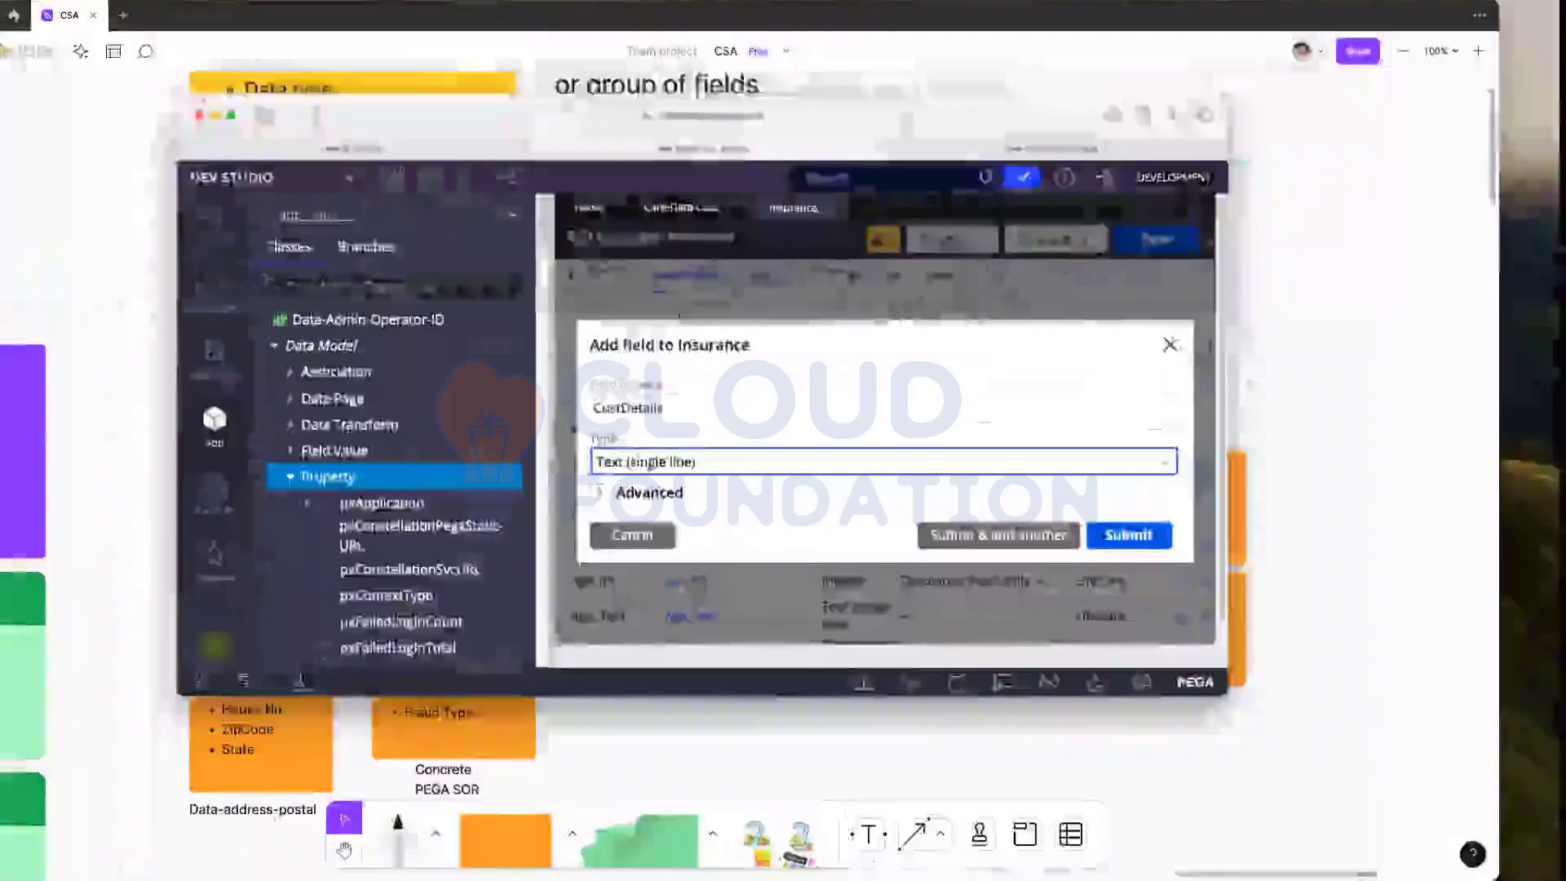
In the FigJam note, highlight the User, Case, Data reference and embedded data lines.
drag(535, 124, 1565, 192)
click(905, 153)
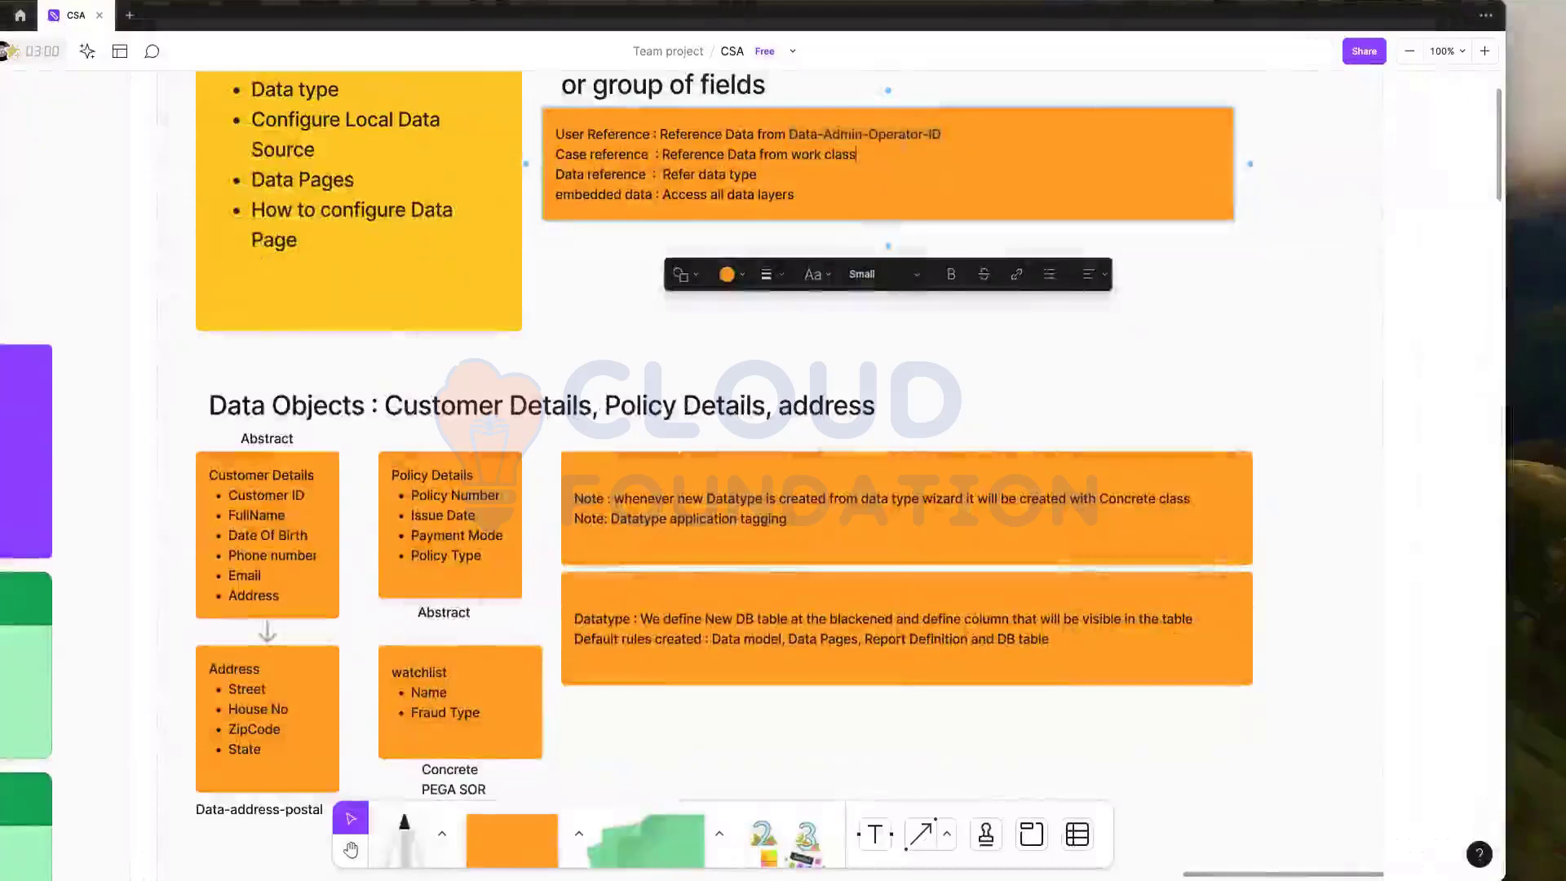
drag(868, 135, 938, 135)
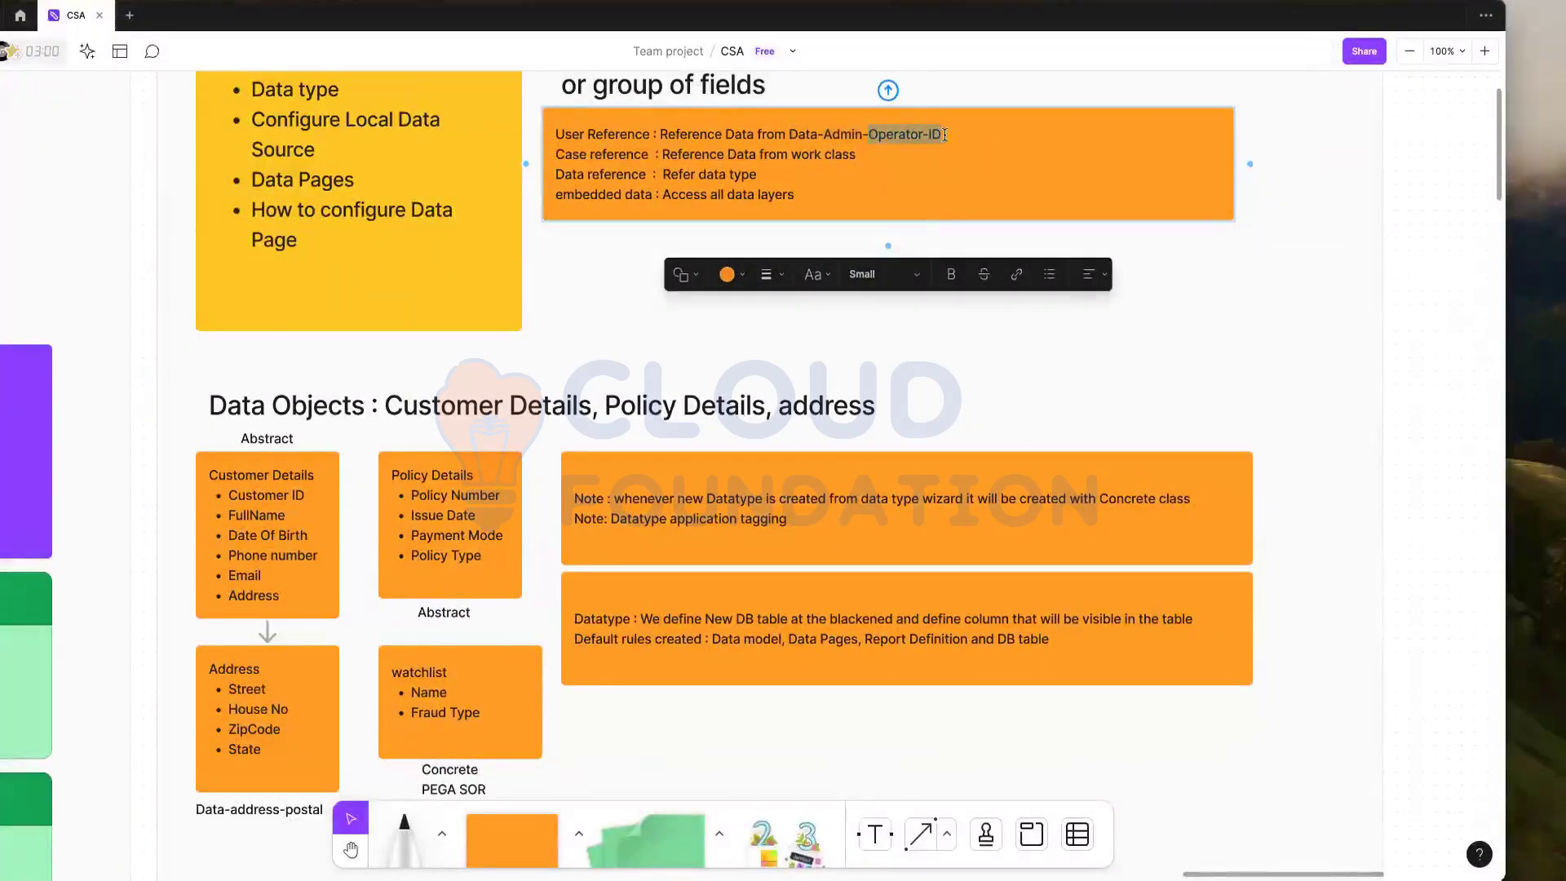
click(975, 136)
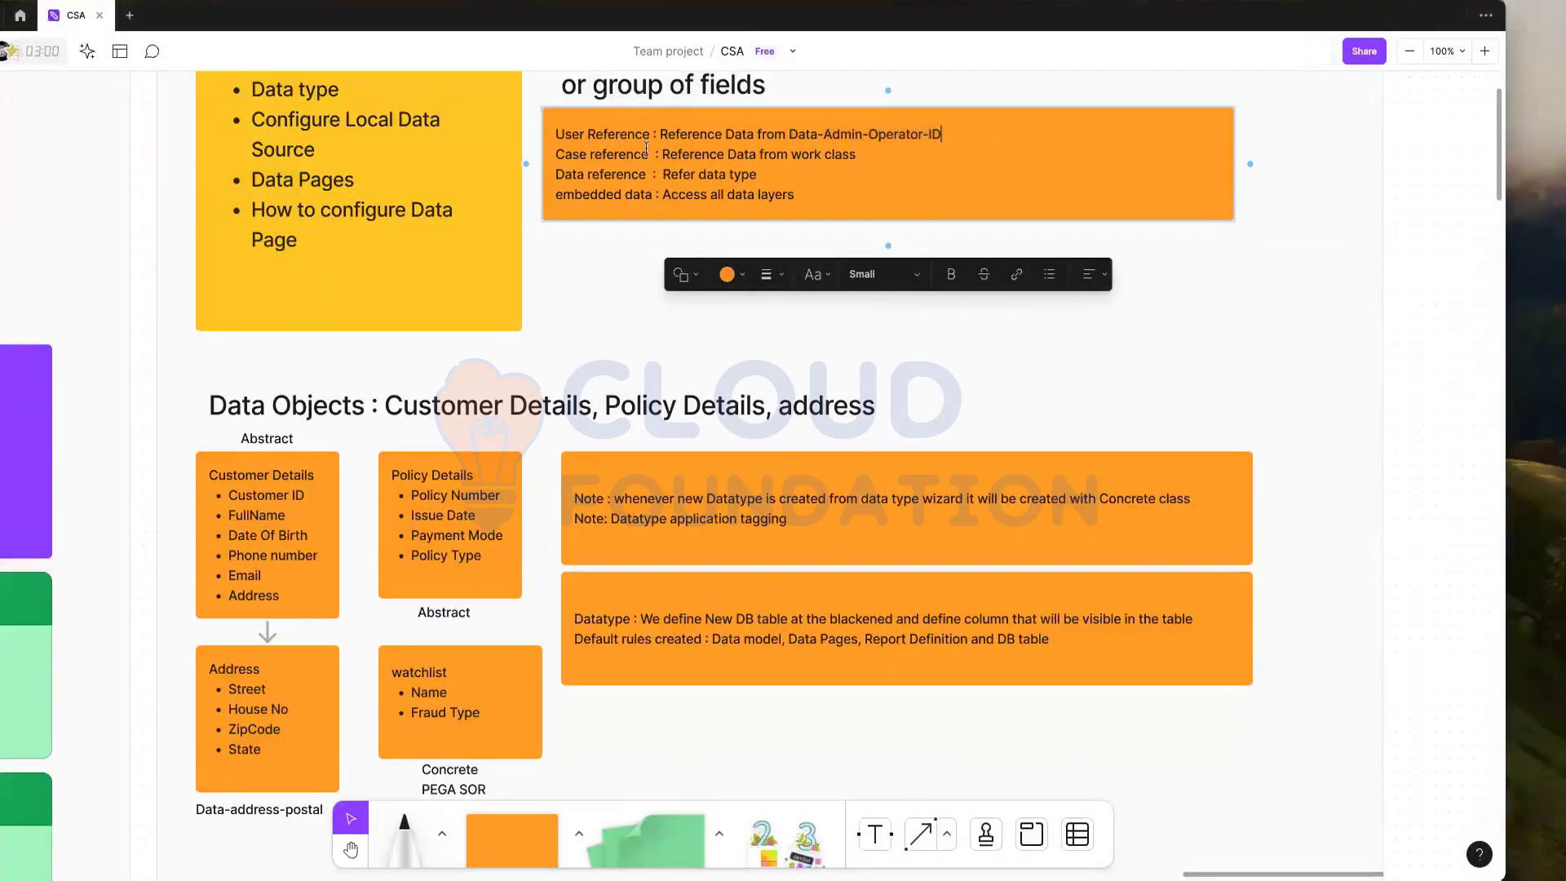
drag(556, 136, 603, 134)
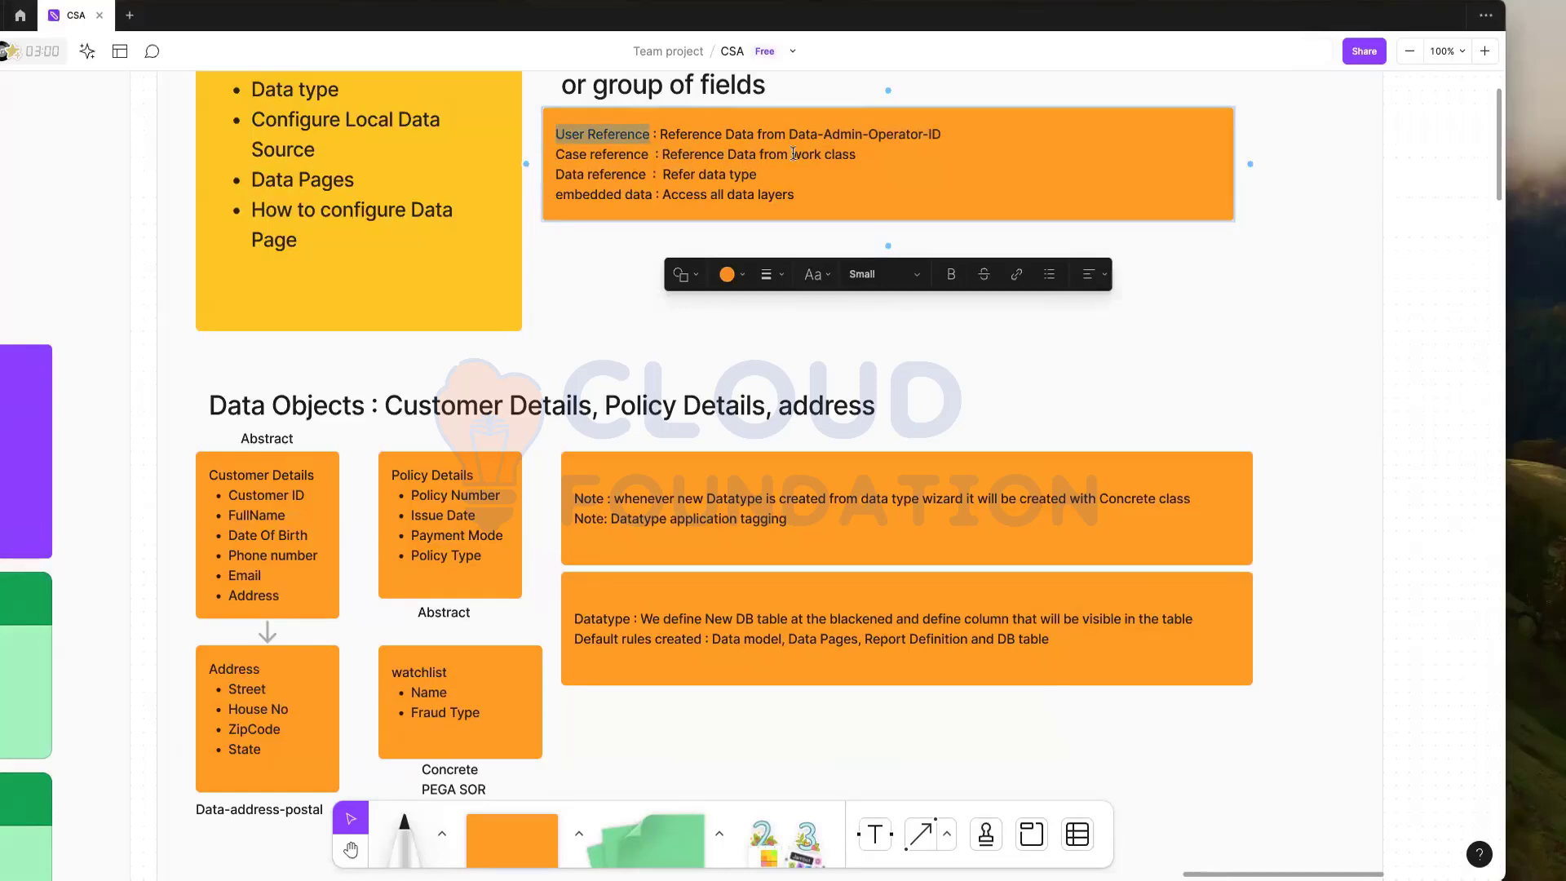
drag(791, 155, 868, 155)
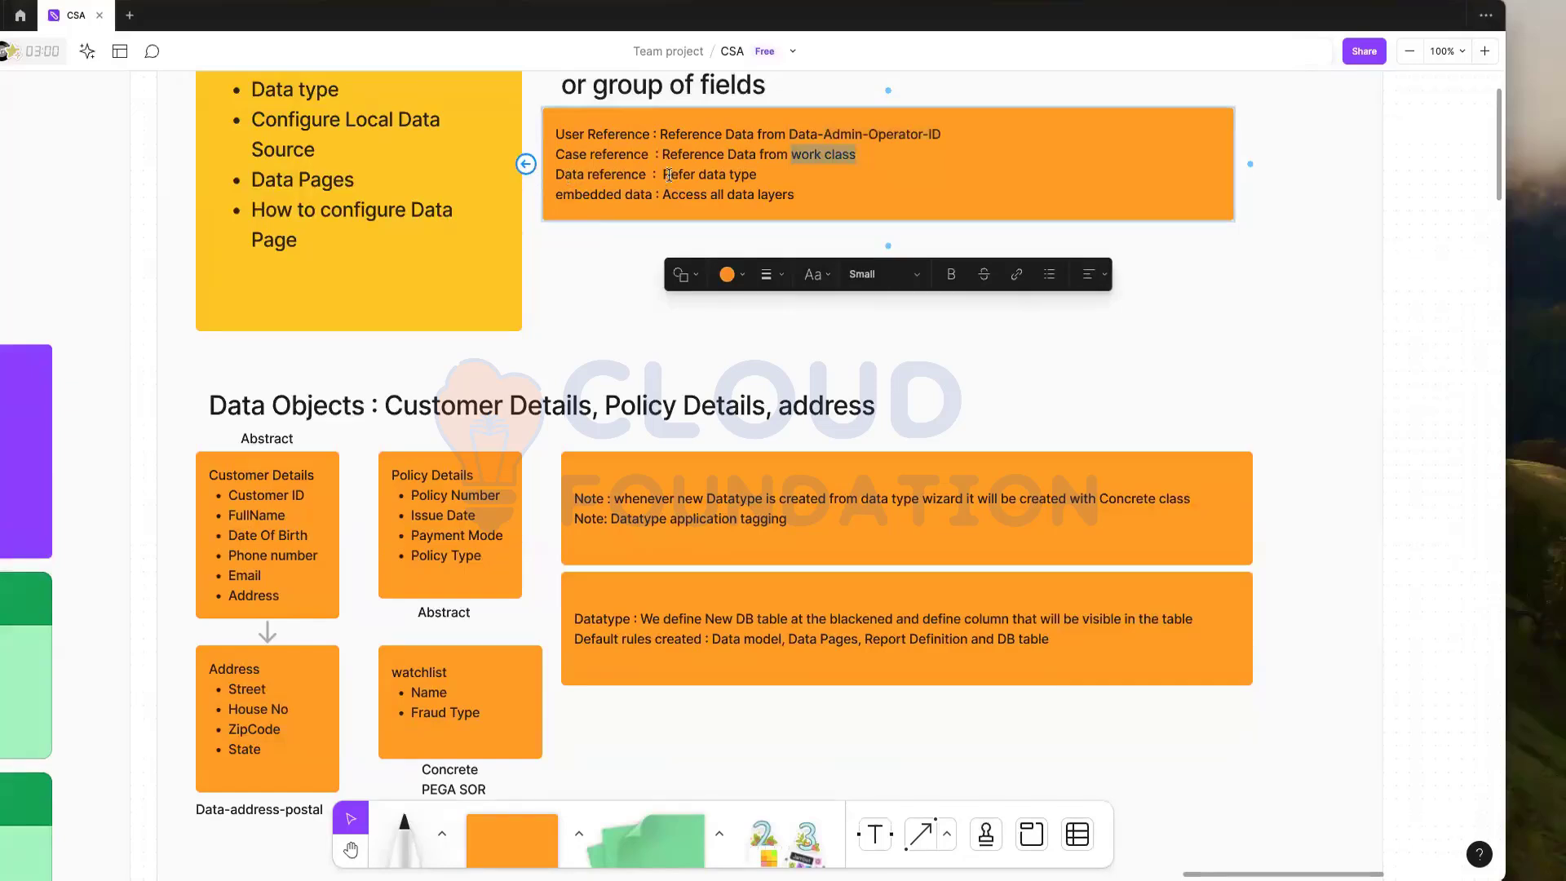
drag(664, 173, 755, 171)
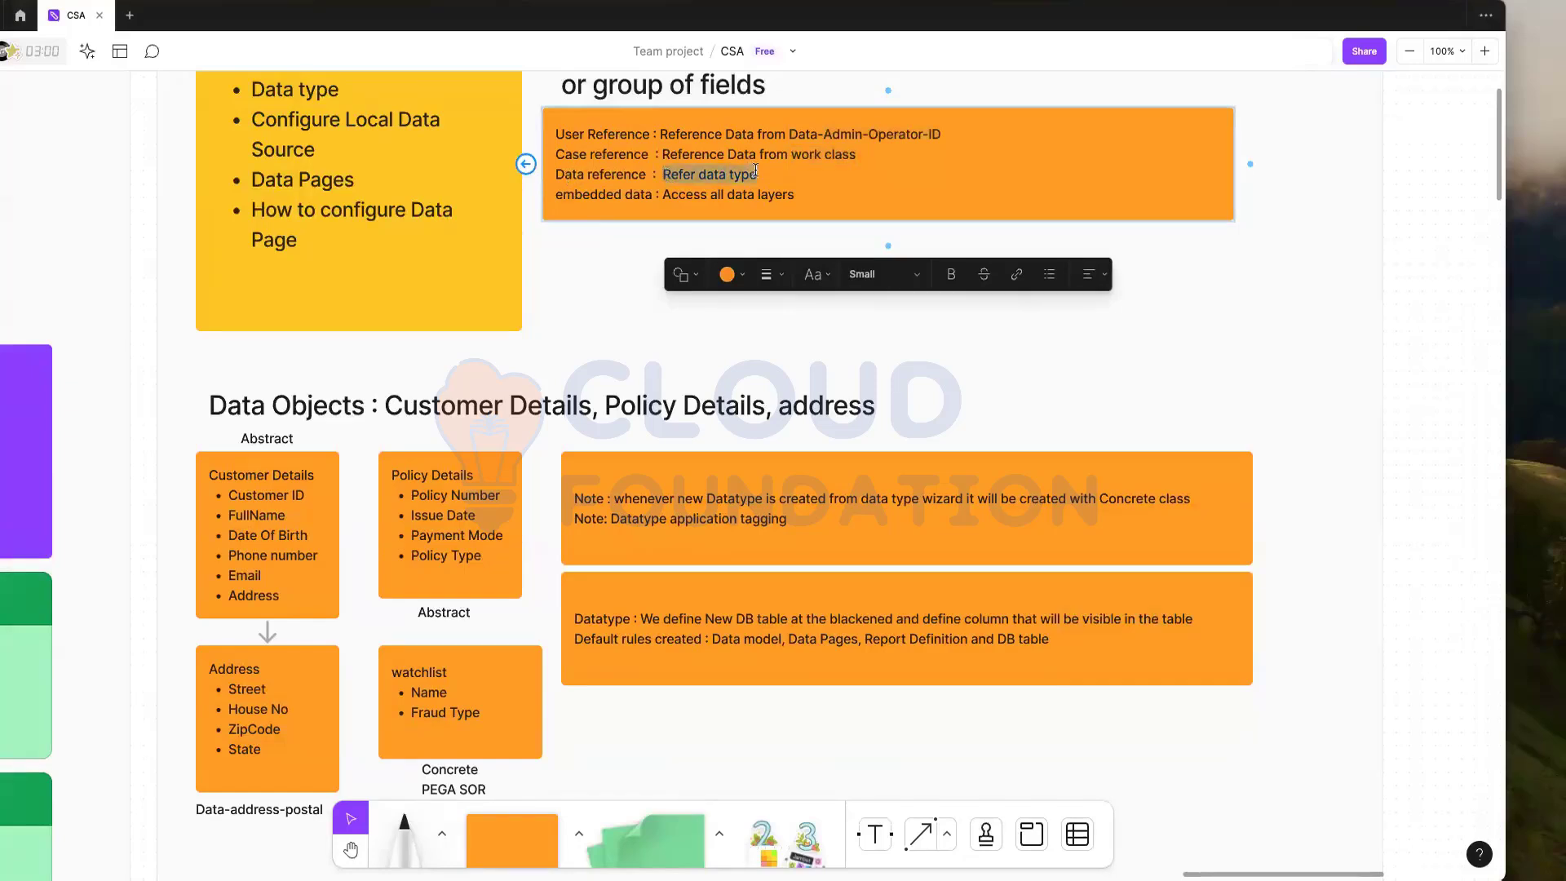
click(671, 174)
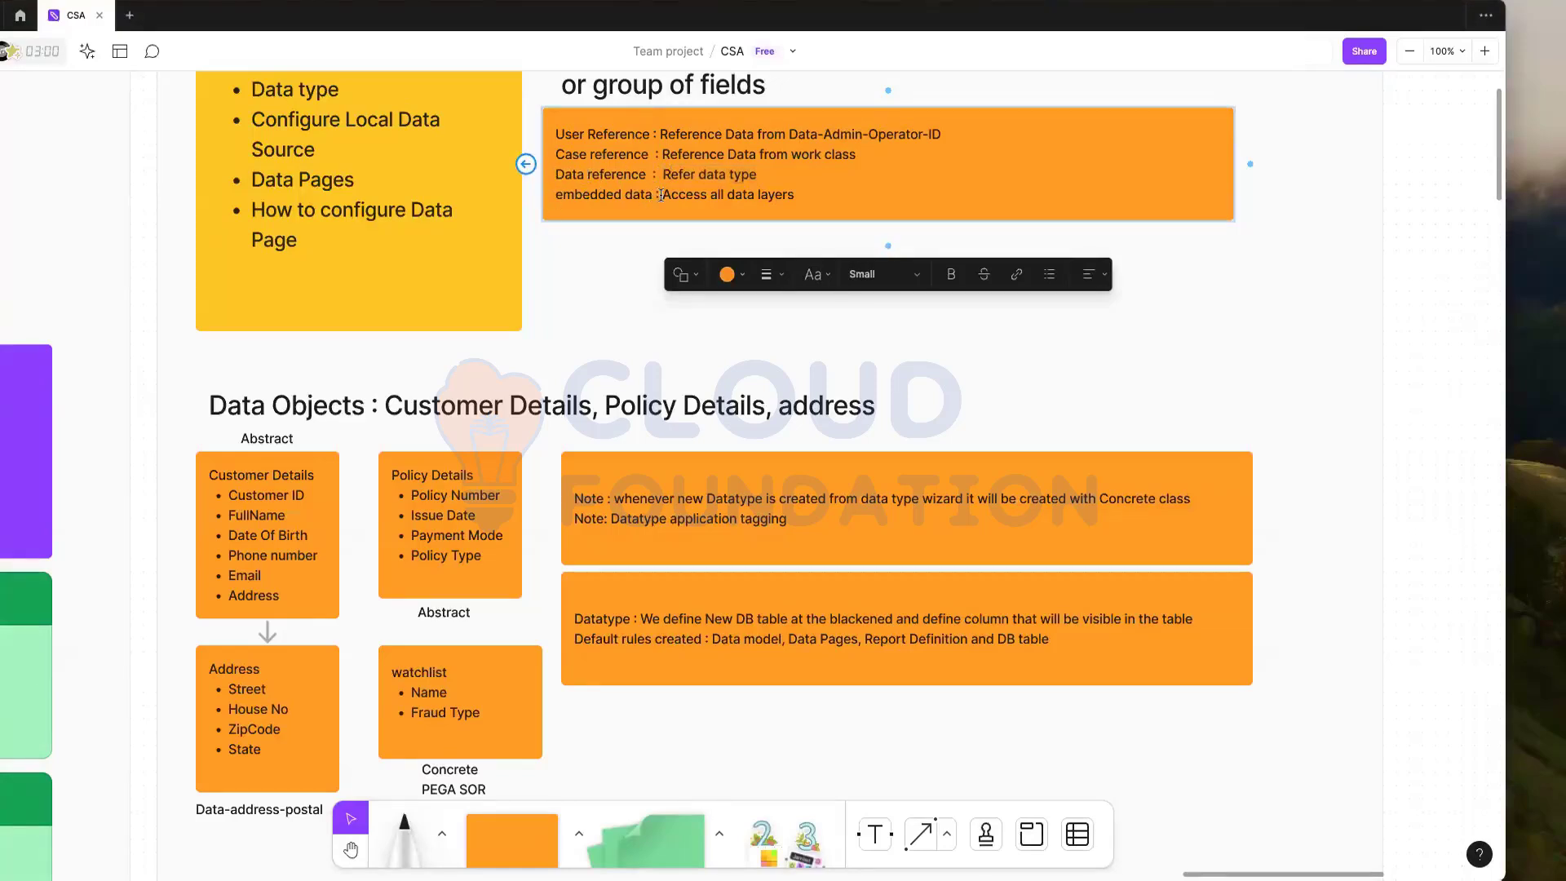
drag(664, 195, 772, 194)
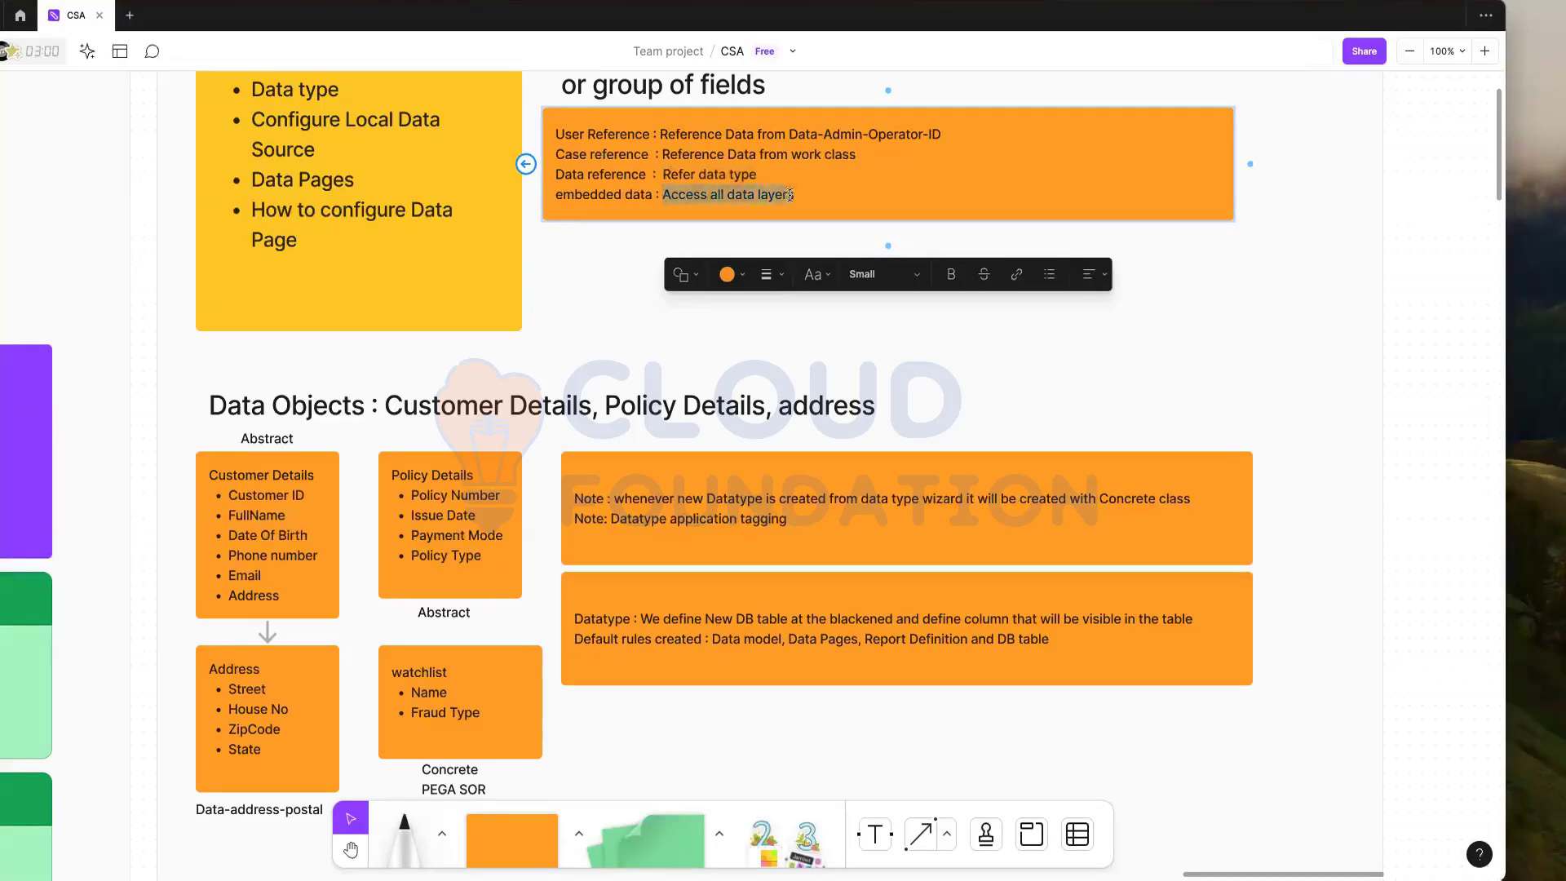
scroll(734, 387, up, 3)
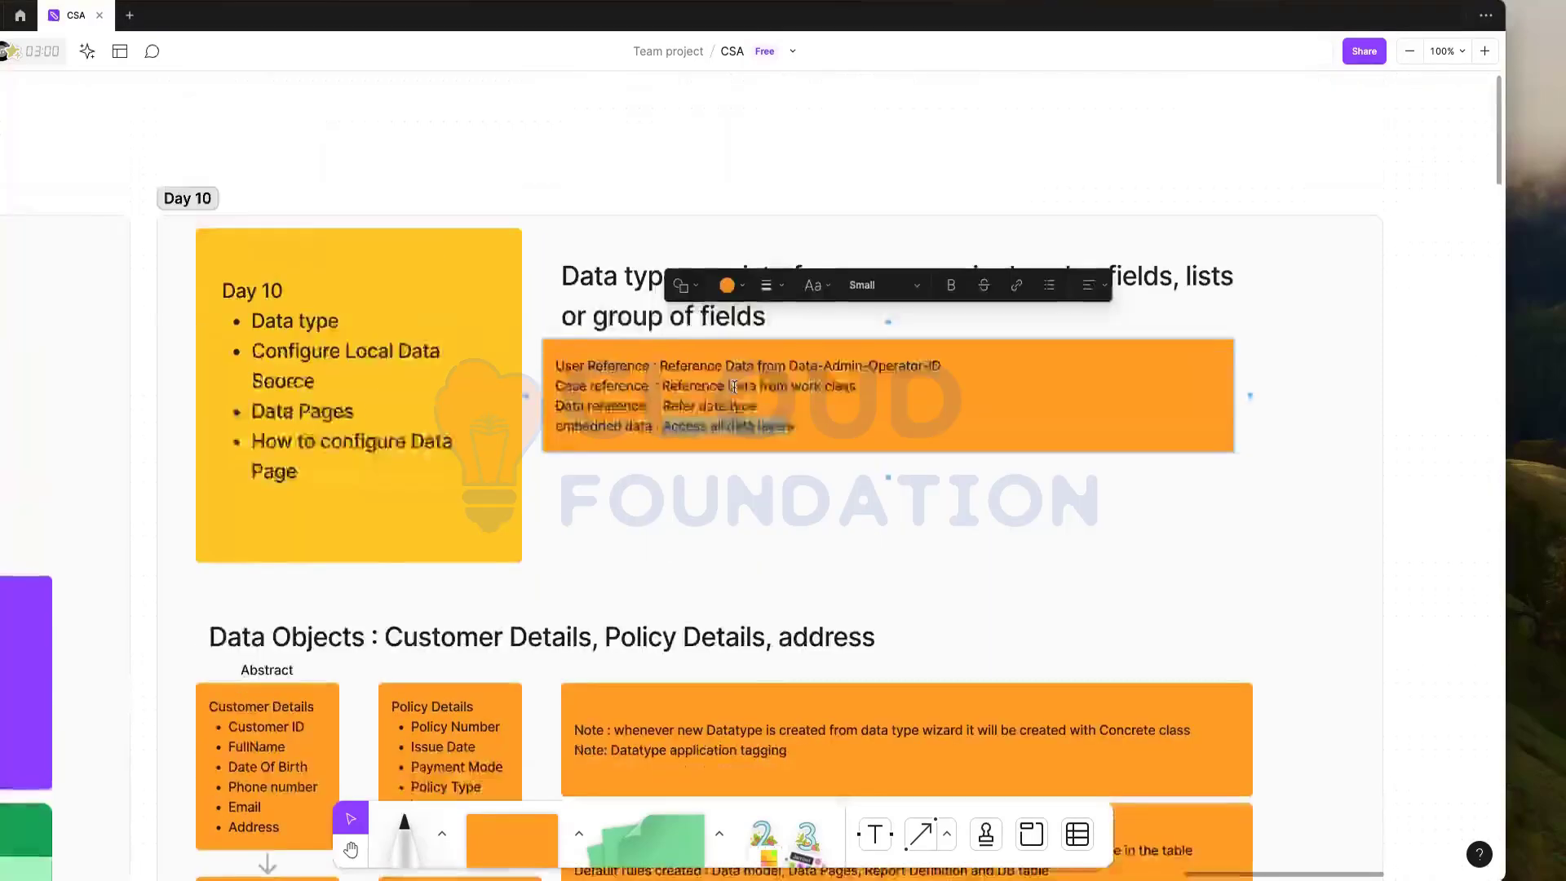
scroll(734, 387, down, 2)
Bring the Dev Studio window, showing its data types list, back over the FigJam board.
drag(1448, 221, 784, 545)
click(210, 345)
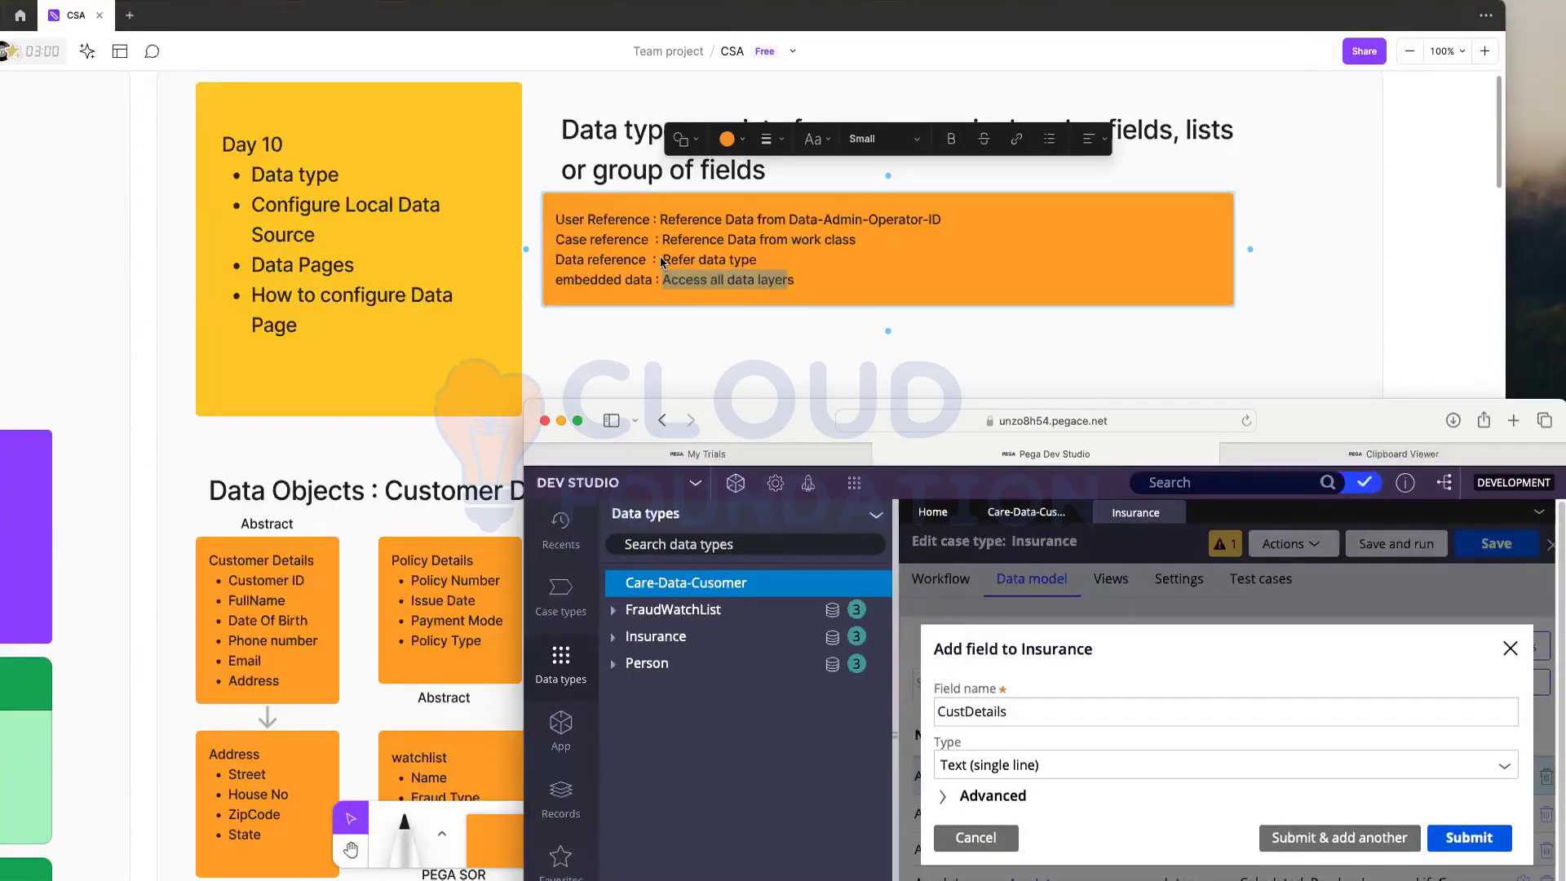
click(603, 284)
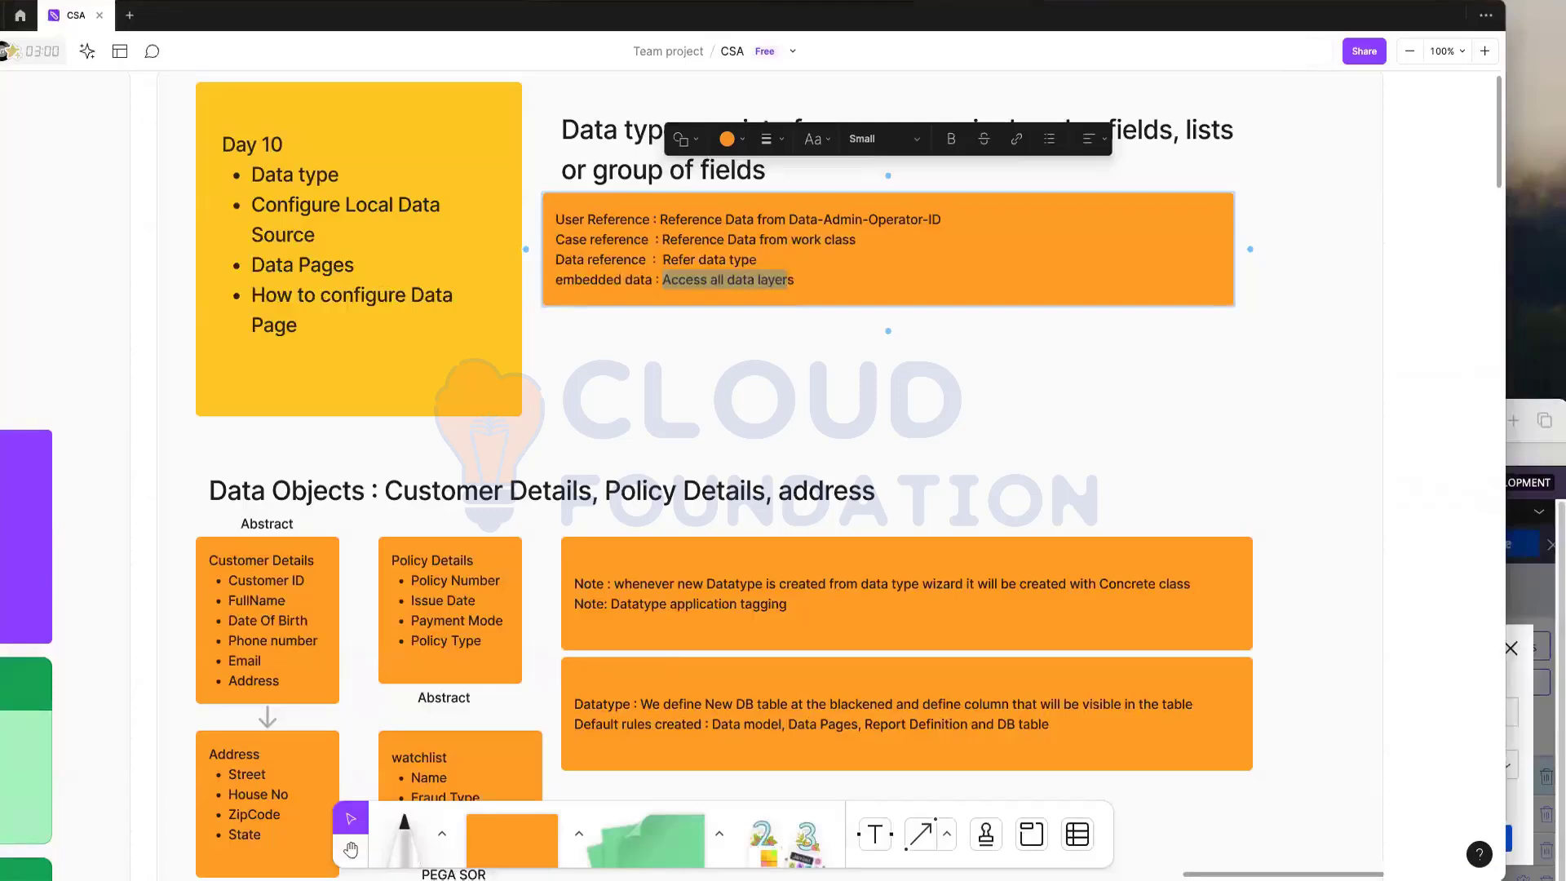
key(Escape)
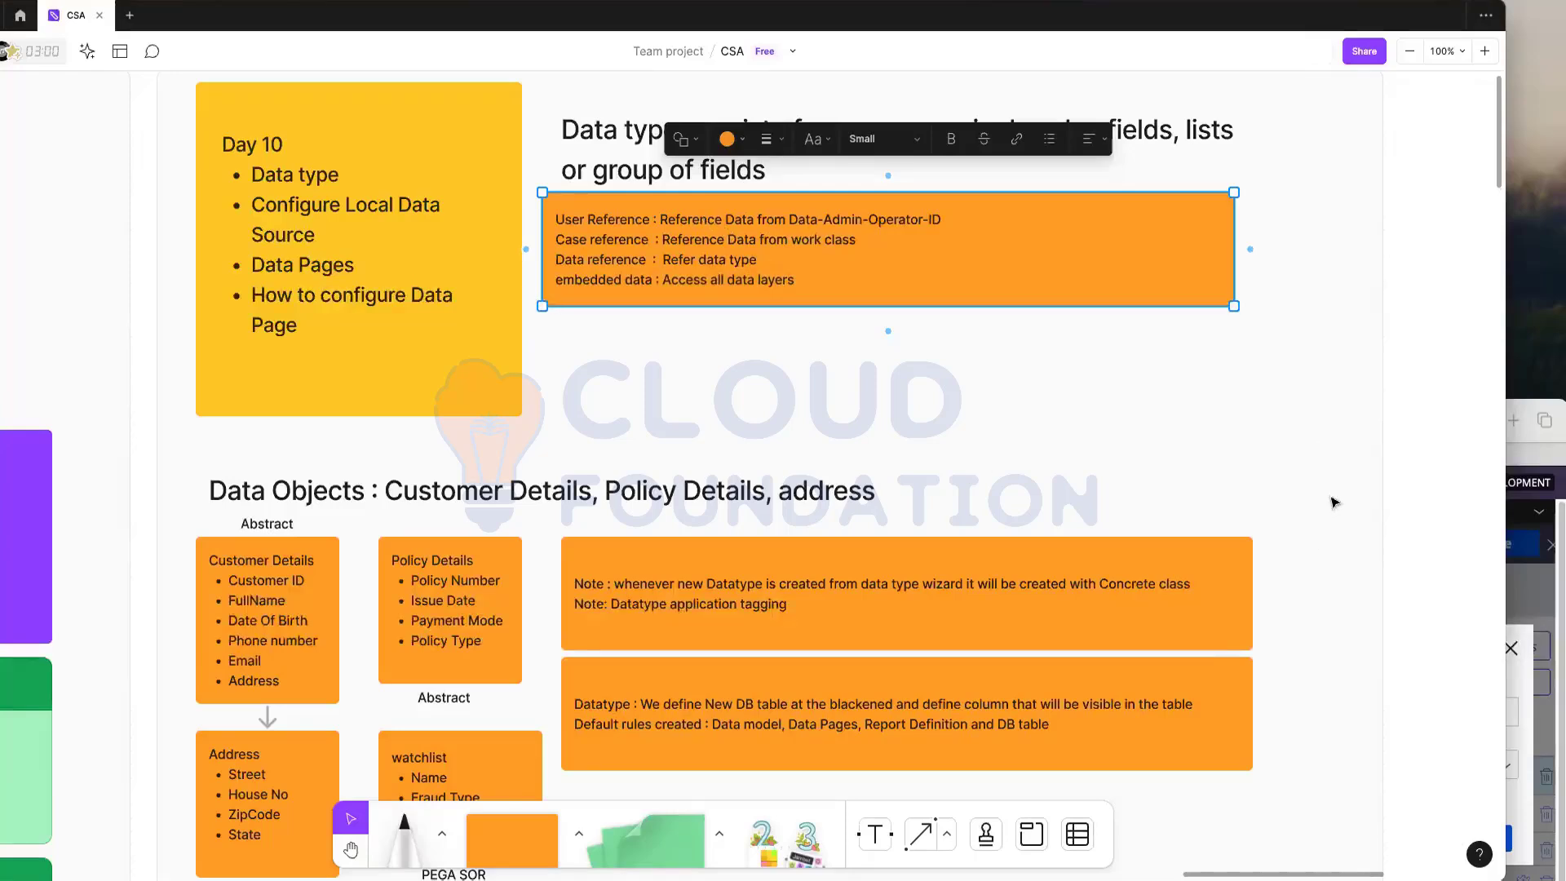
key(super+Tab)
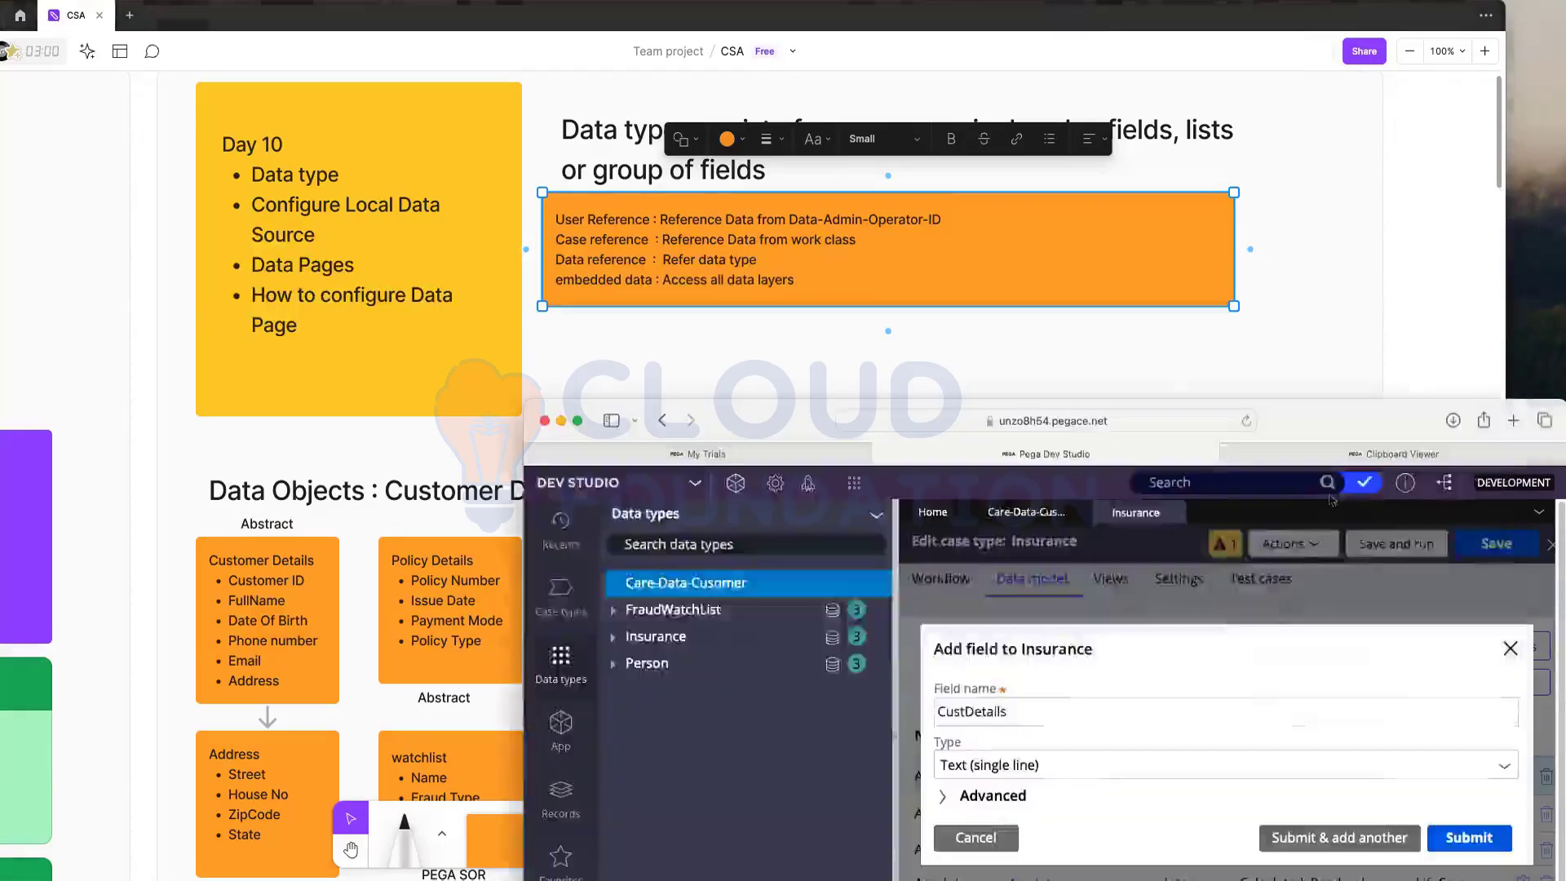
drag(1288, 423, 1063, 198)
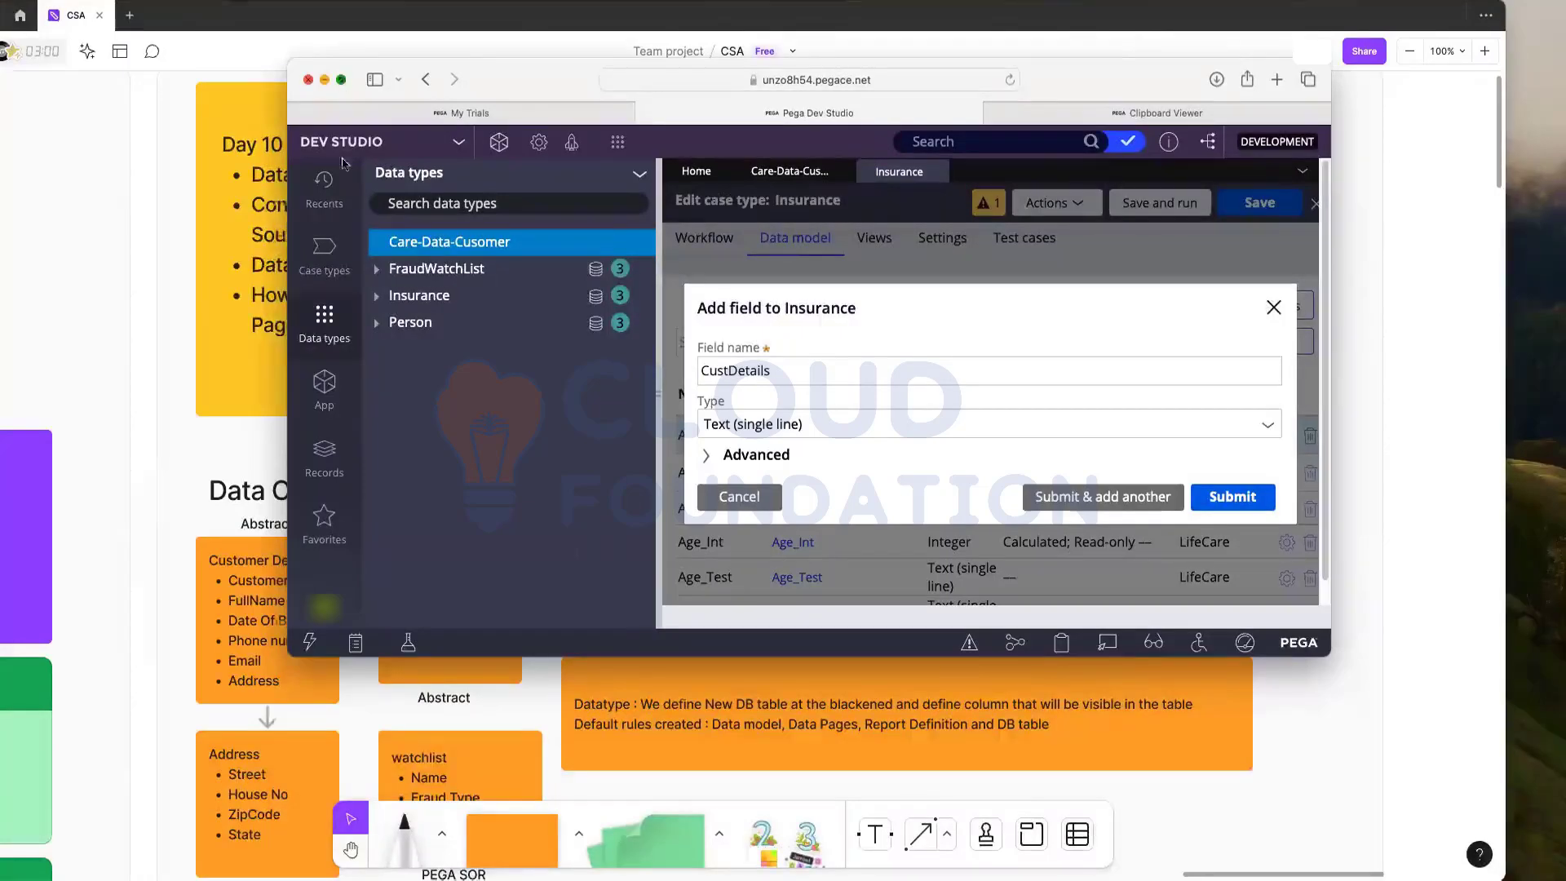
Make CustDetails an Embedded Data field using the Care-Data-Cusomer data object.
click(344, 79)
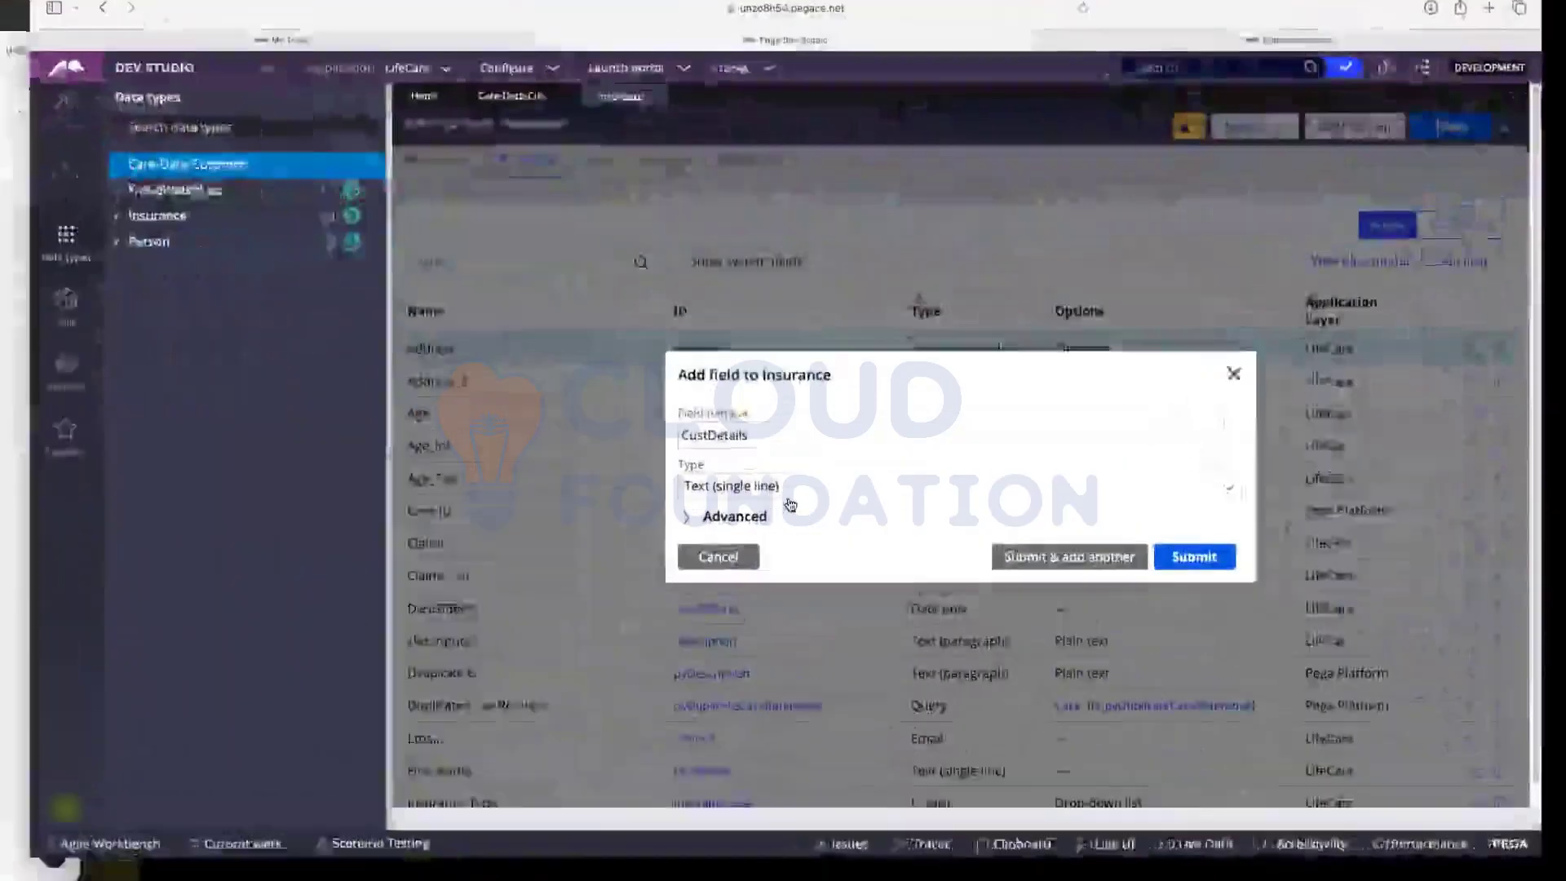
click(835, 496)
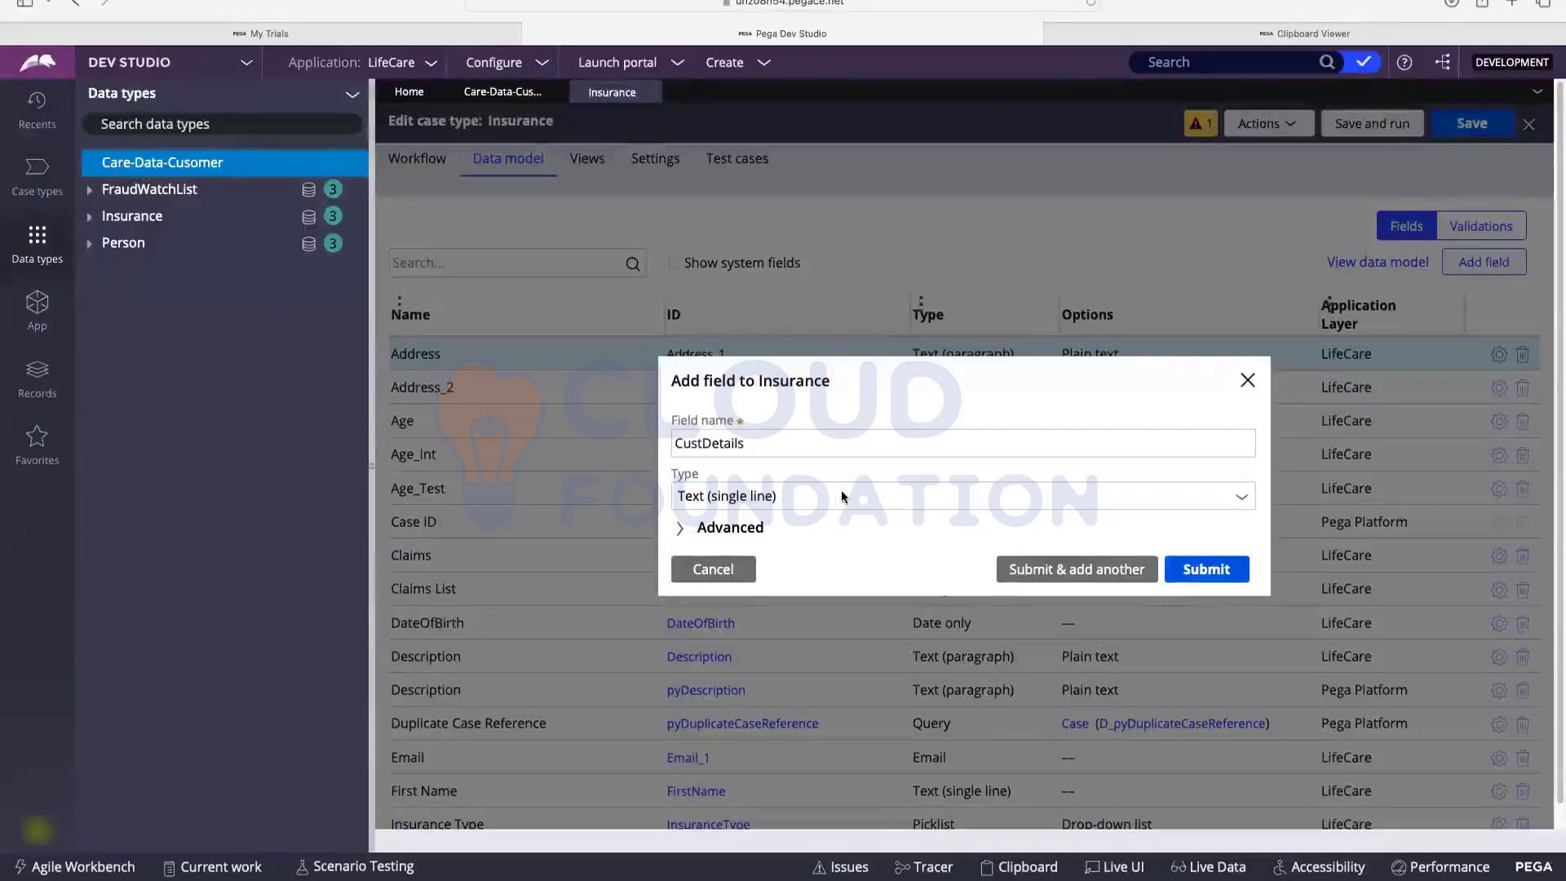
click(825, 497)
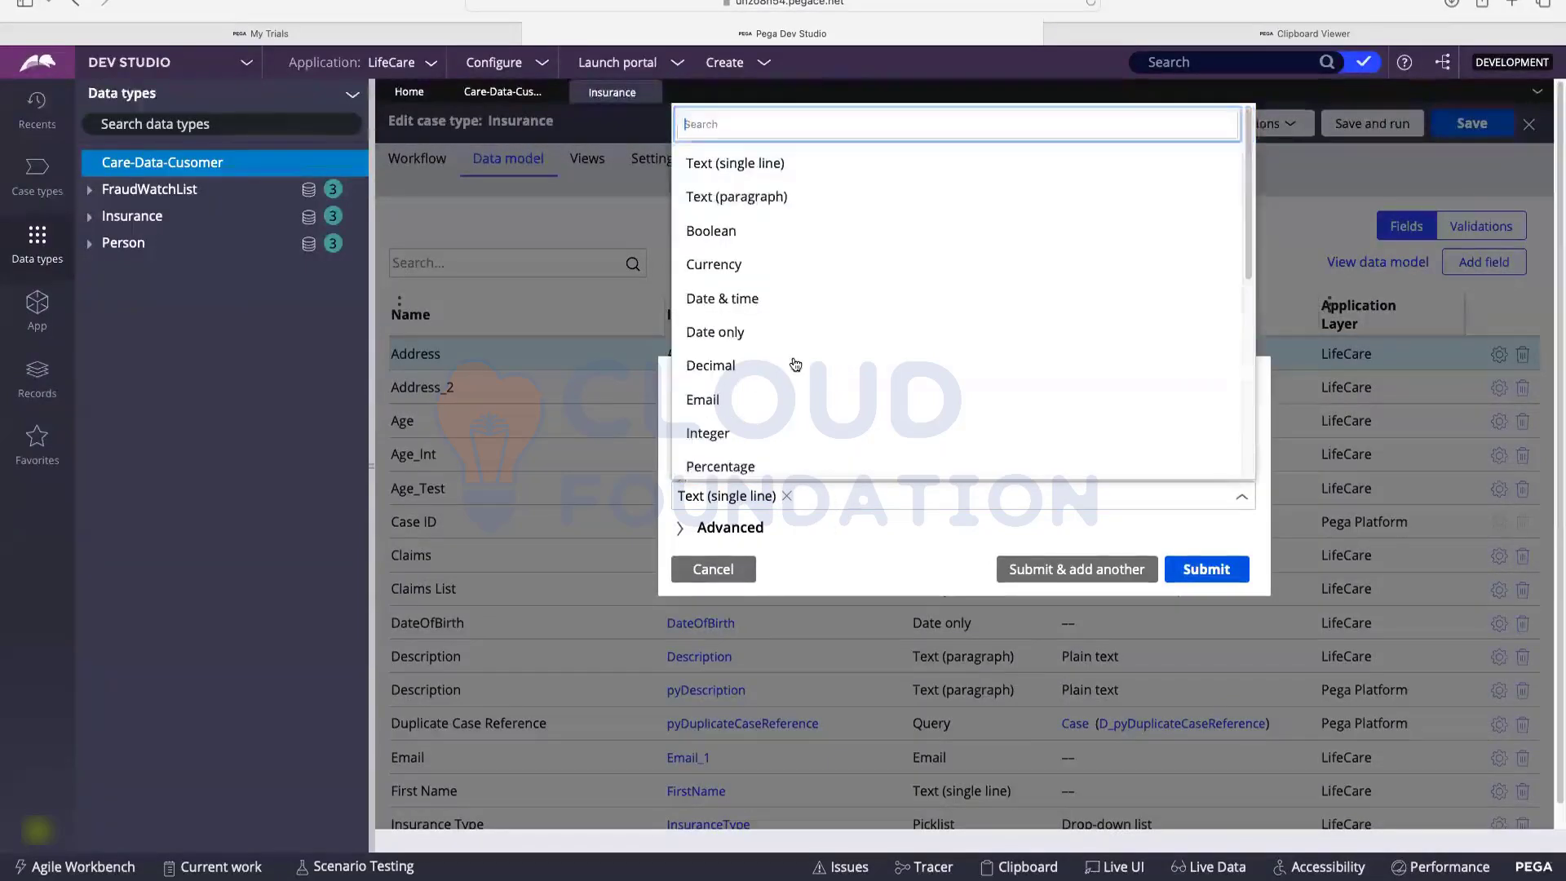
scroll(794, 362, down, 5)
click(787, 396)
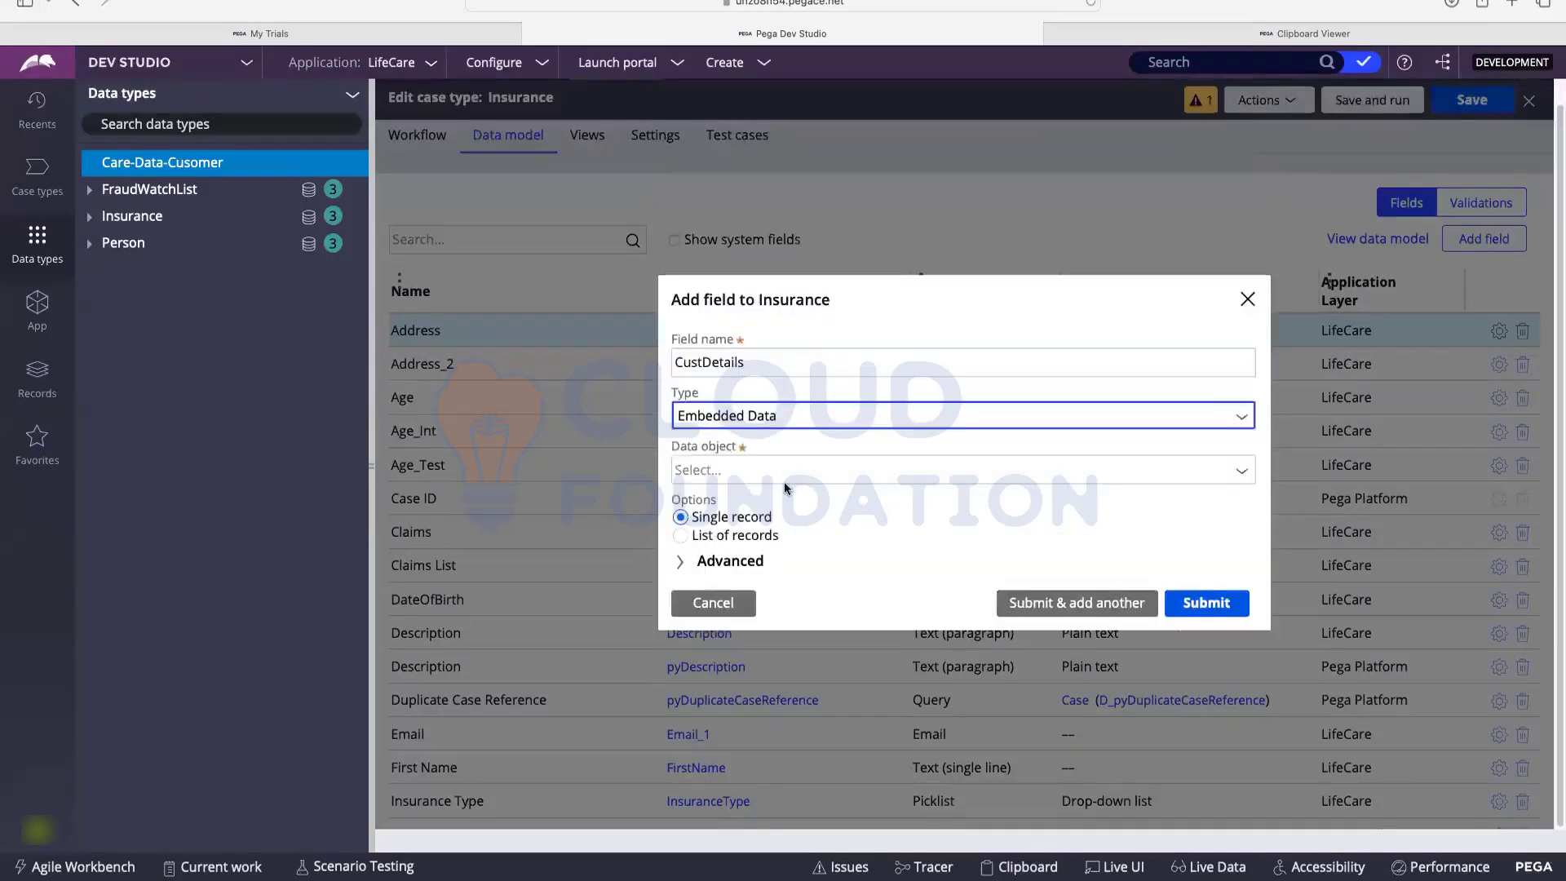
click(782, 471)
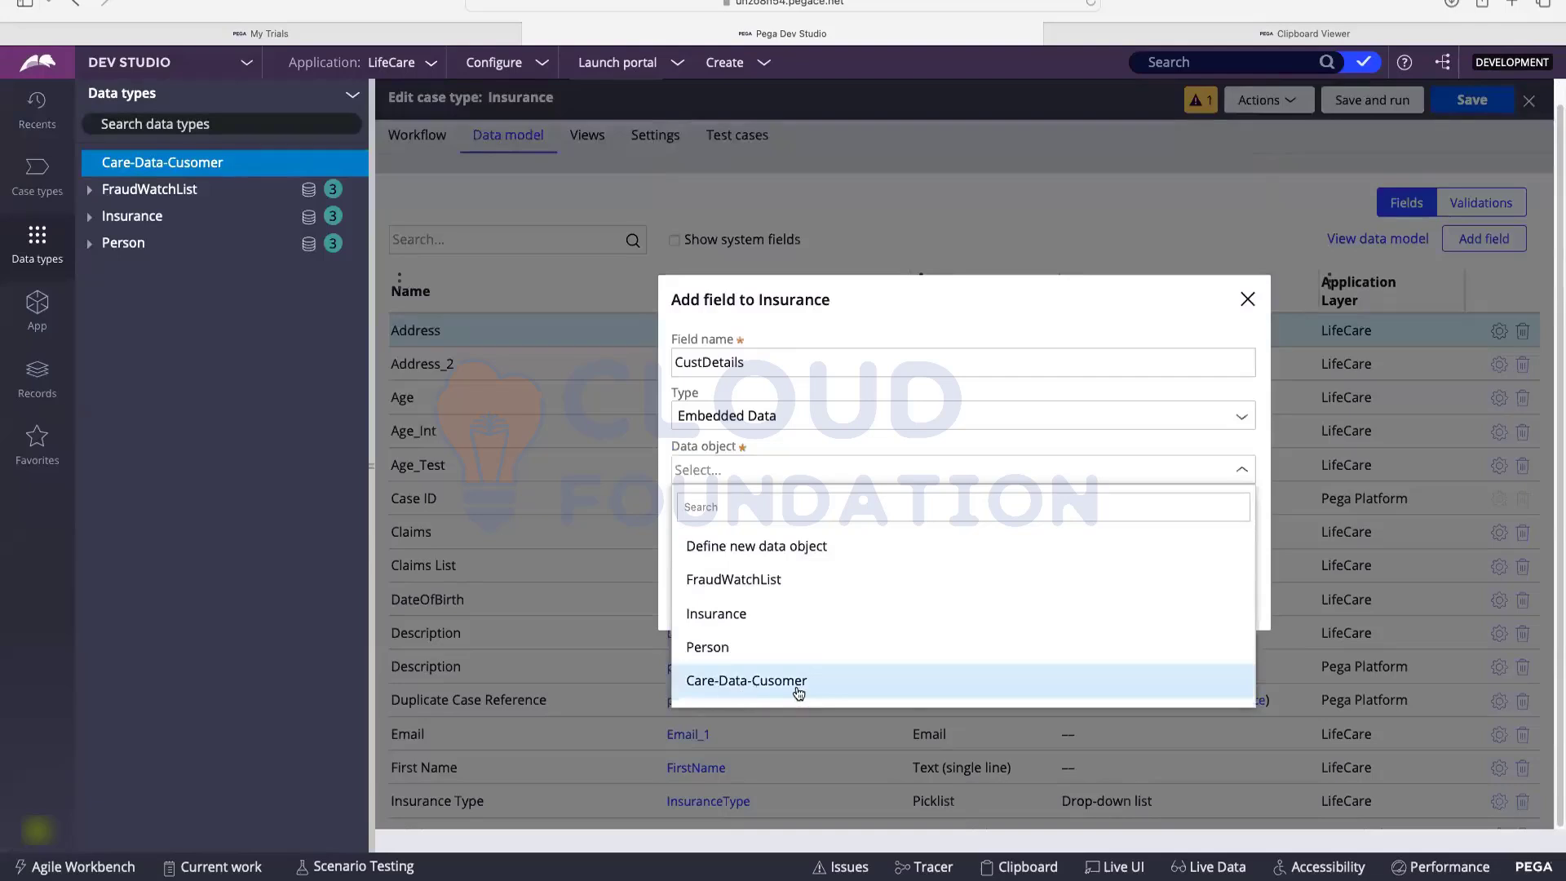
click(749, 689)
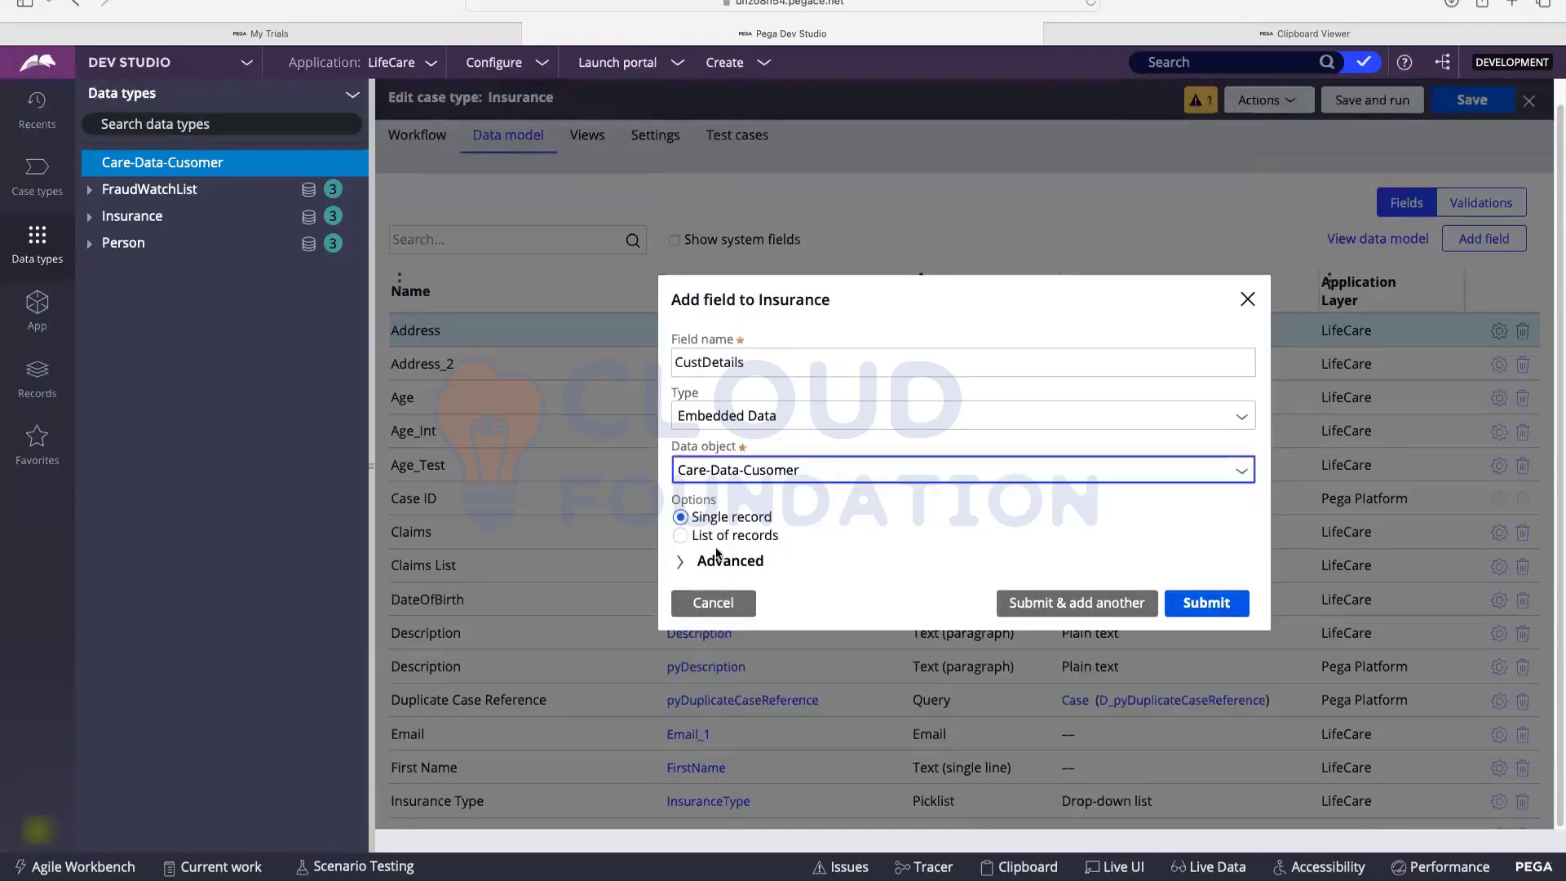
Keep CustDetails a single record under Advanced settings, then submit and add another field.
drag(771, 362, 677, 360)
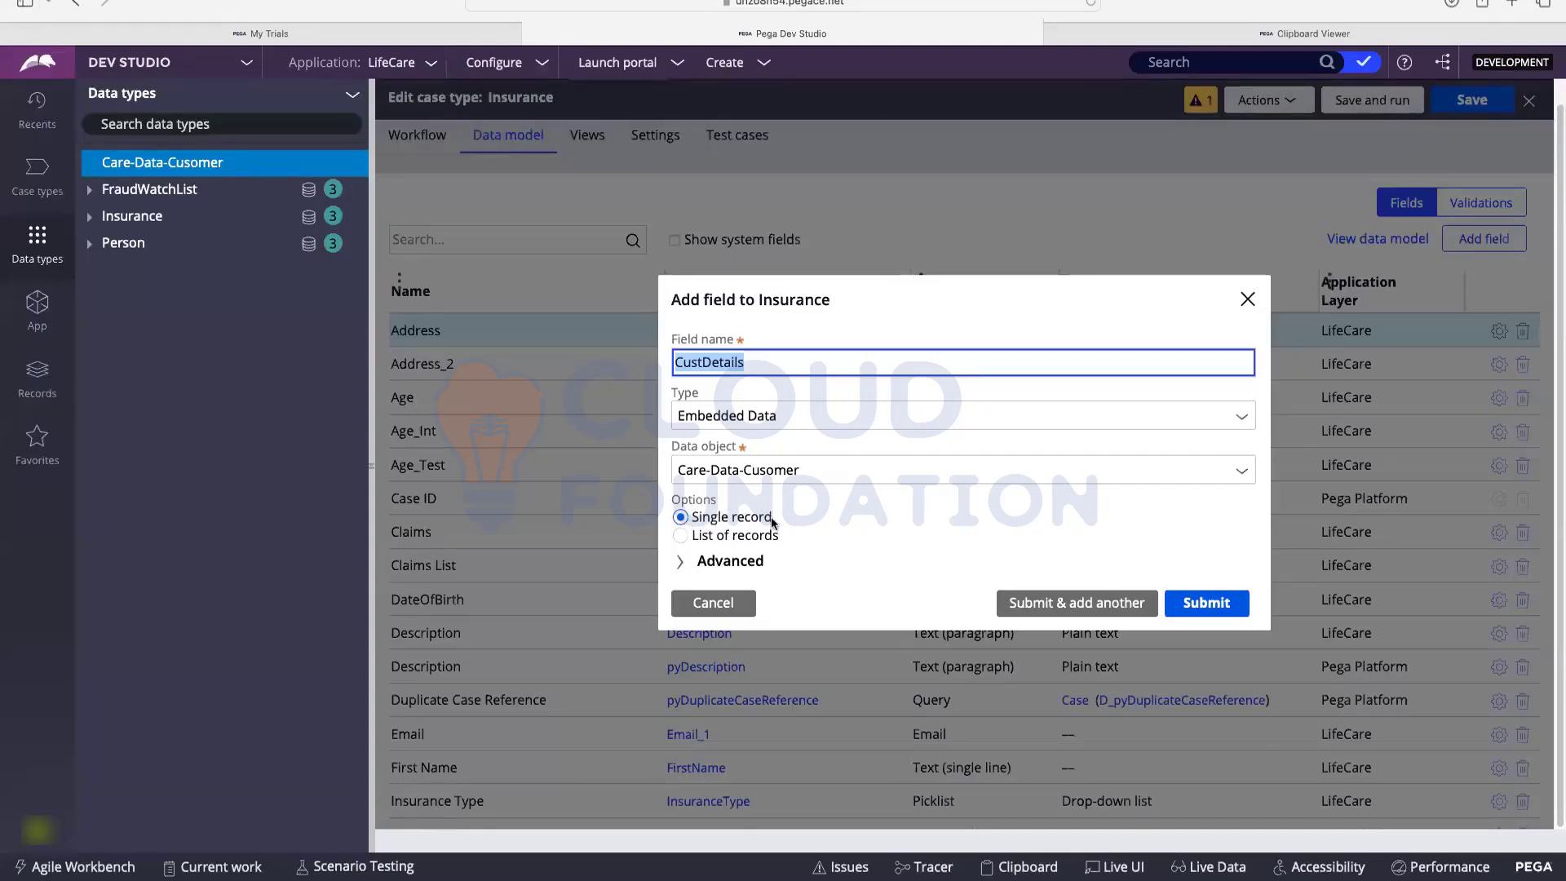
click(681, 561)
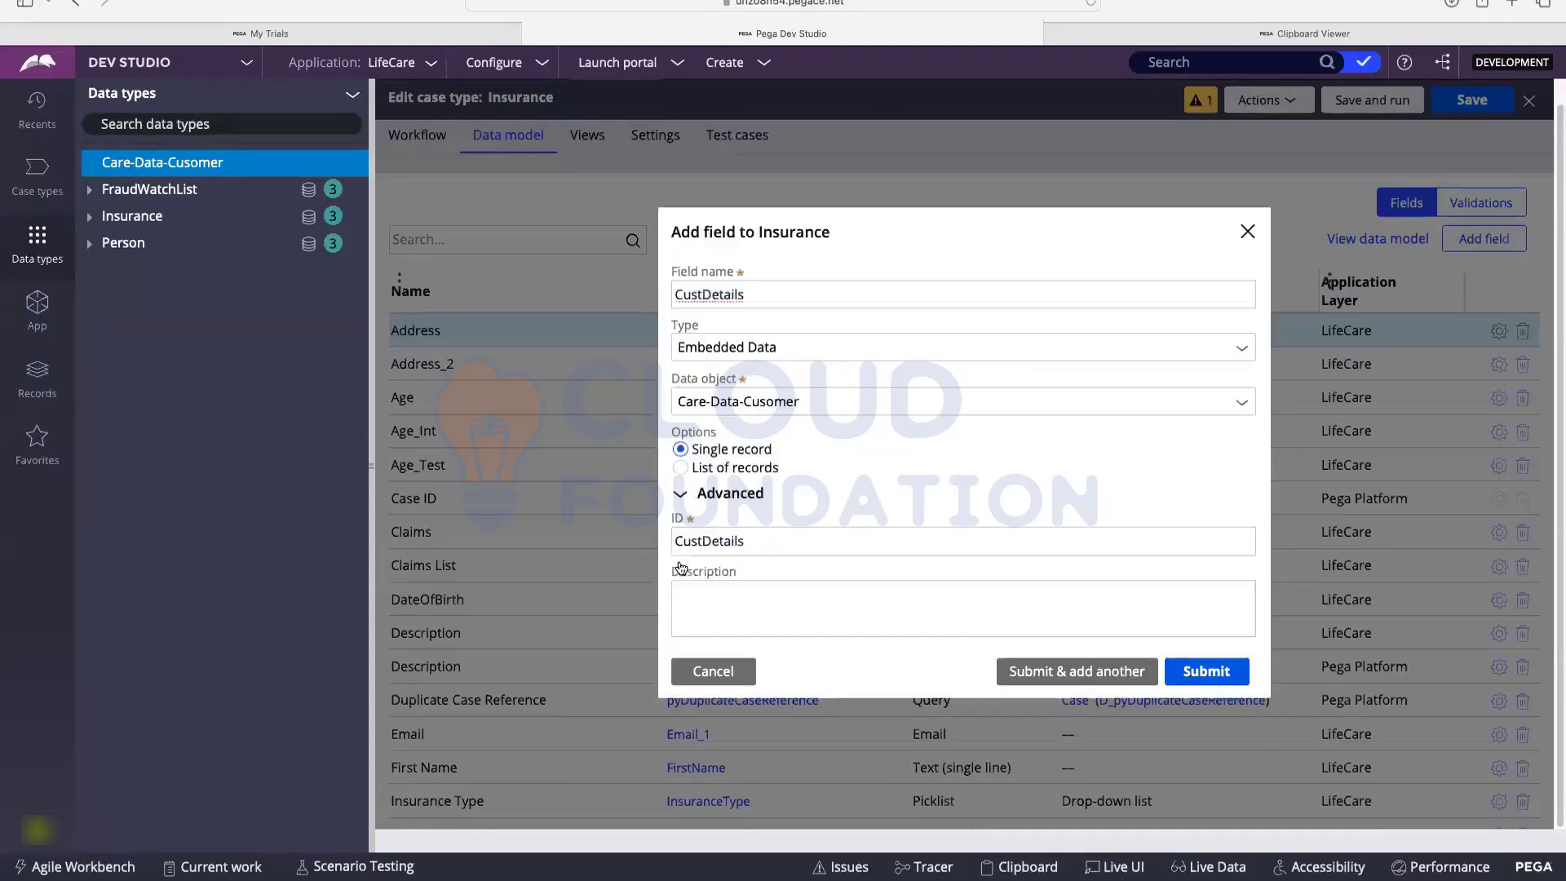
click(734, 468)
click(702, 451)
click(1092, 672)
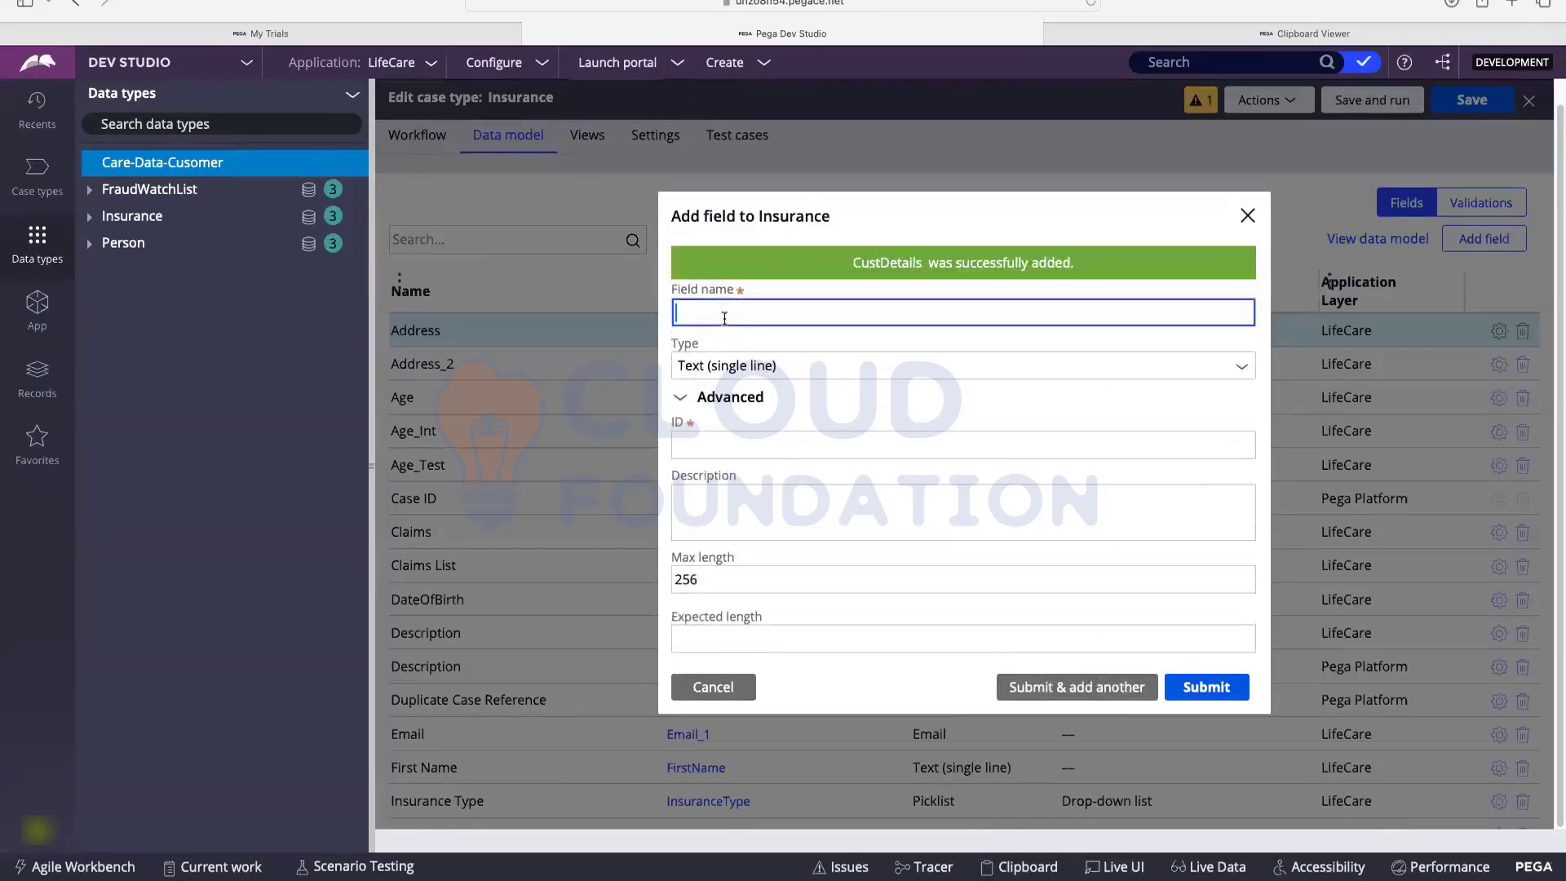
Name the new field 'FruadList'.
text(FRaud)
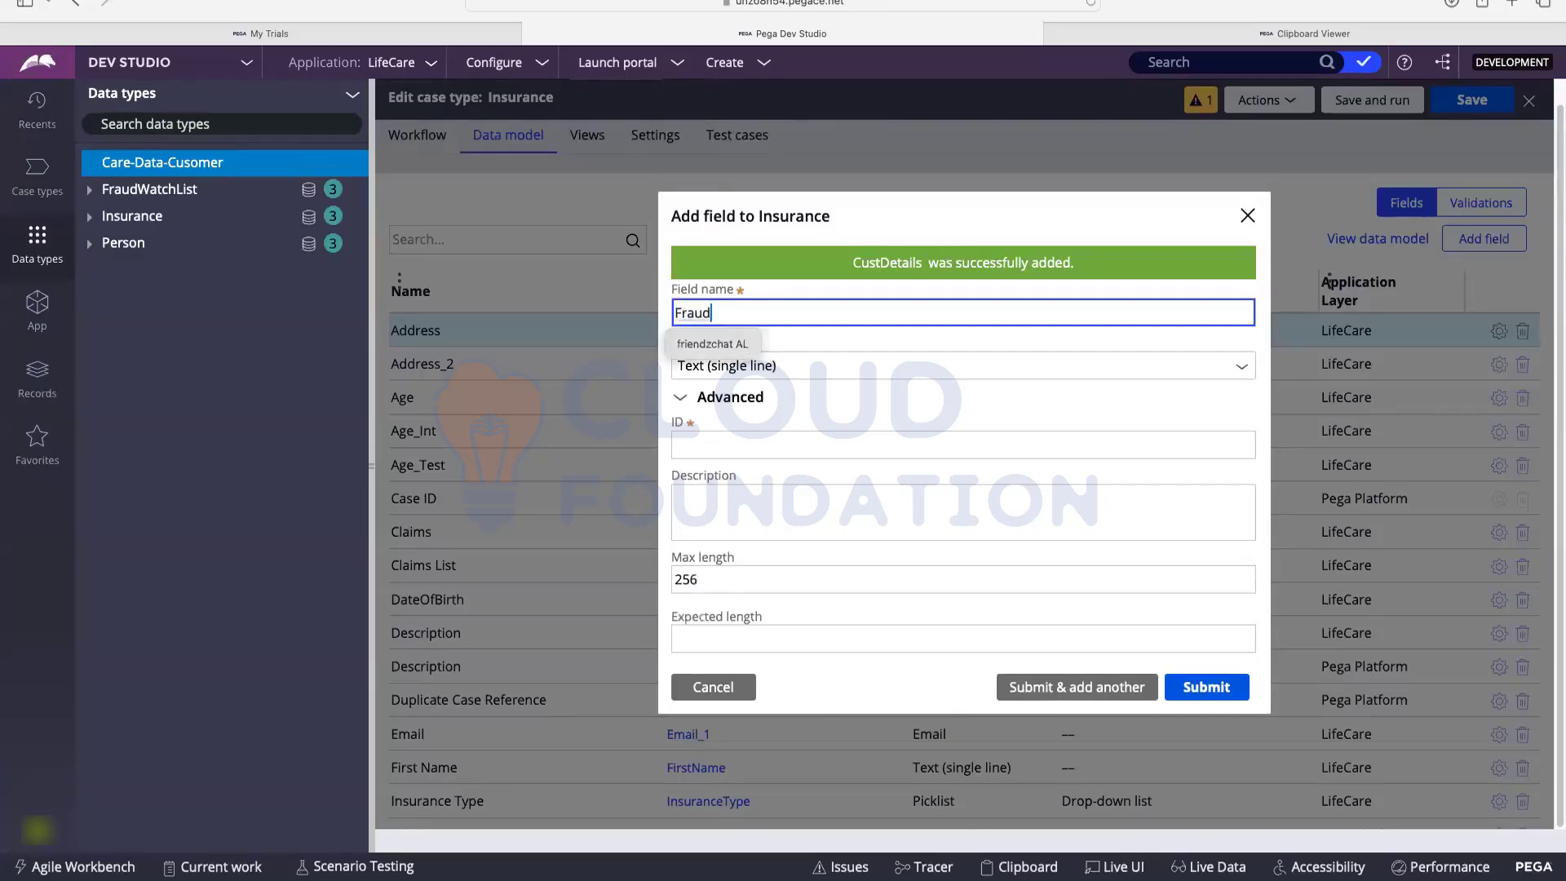
key(BackSpace)
key(BackSpace)
key(BackSpace)
text(au)
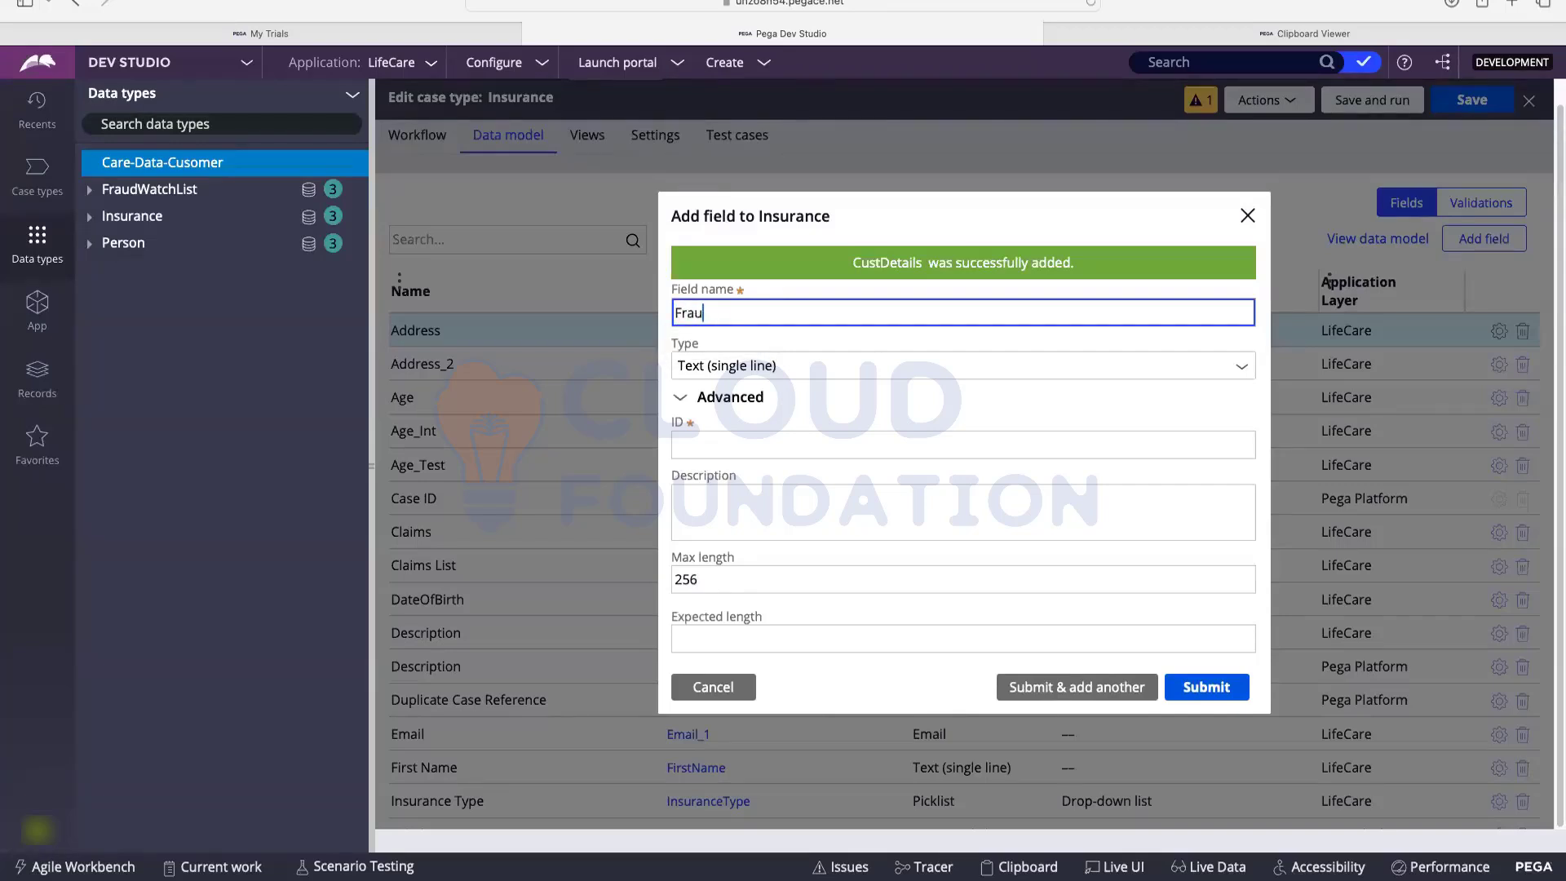
key(BackSpace)
key(BackSpace)
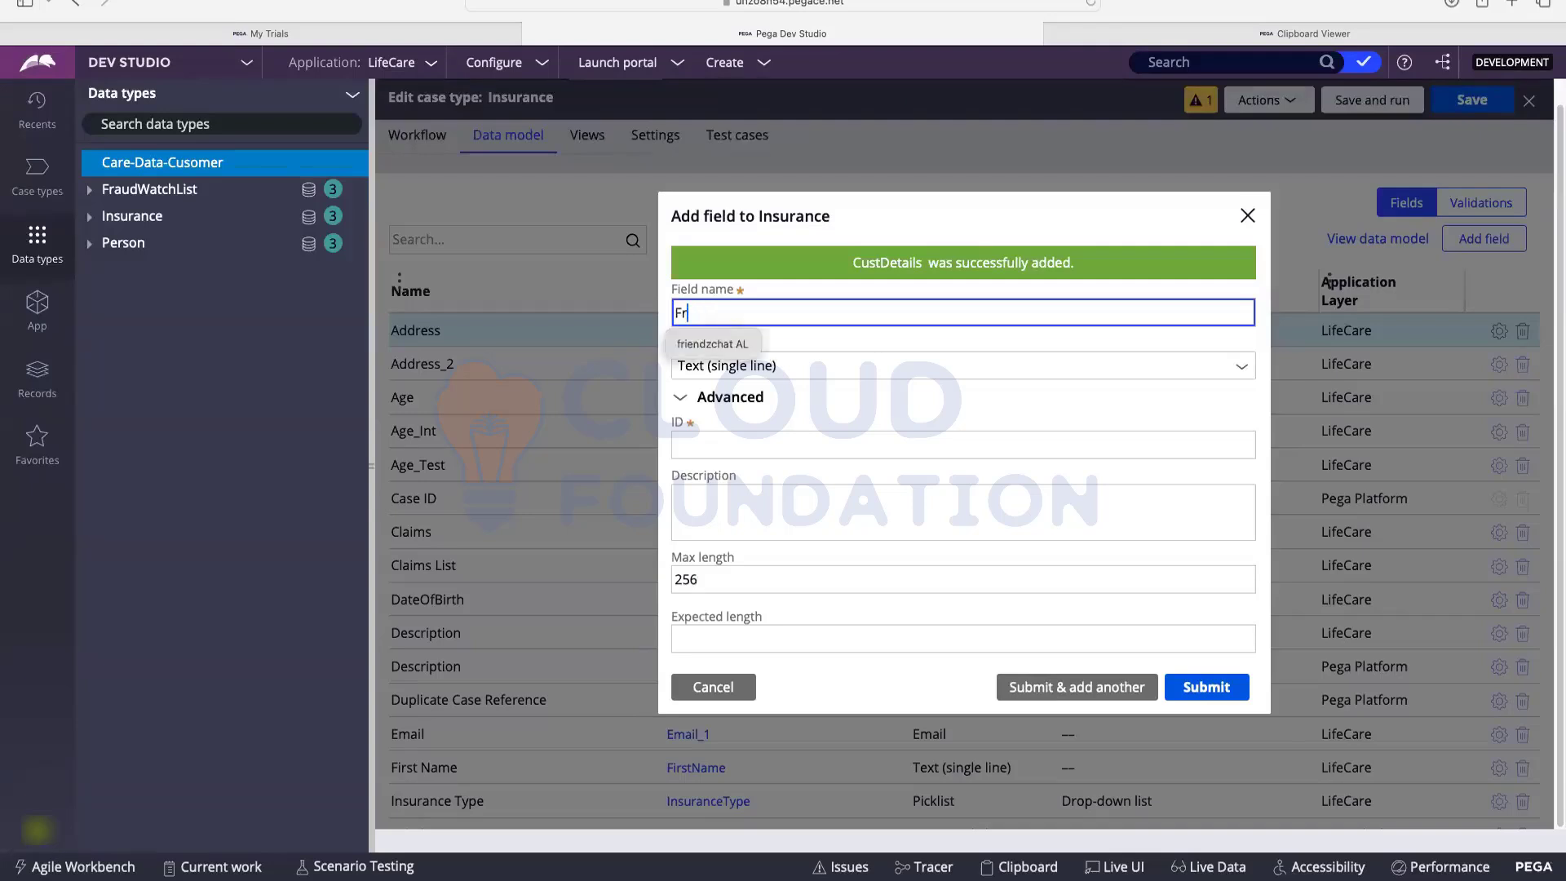
text(u)
key(Caps_Lock)
text(DLIST)
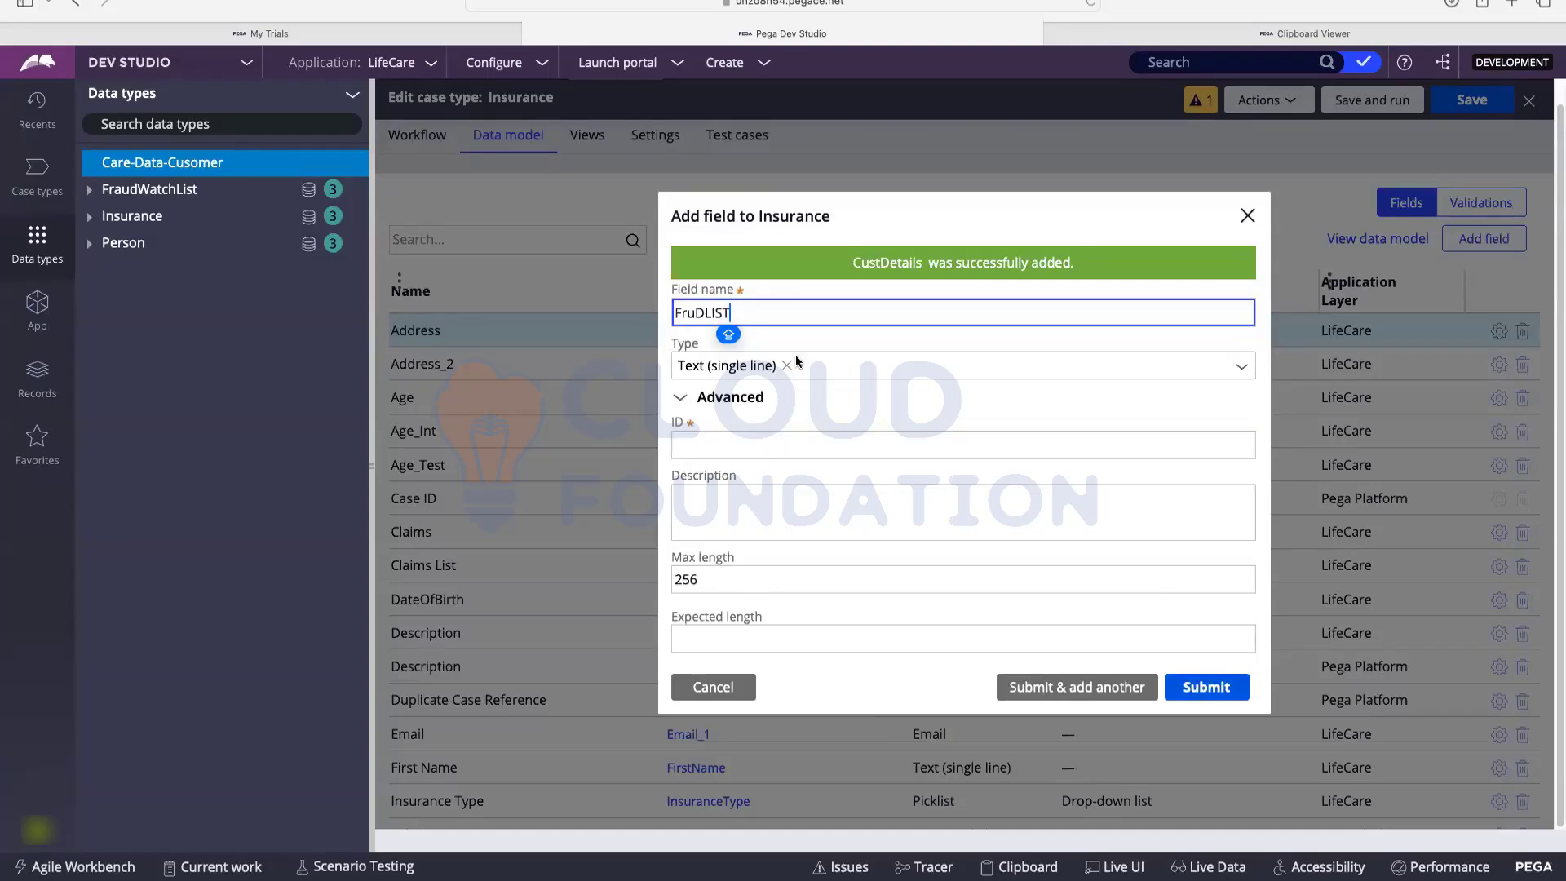
key(BackSpace)
key(BackSpace)
key(BackSpace)
key(BackSpace)
key(Caps_Lock)
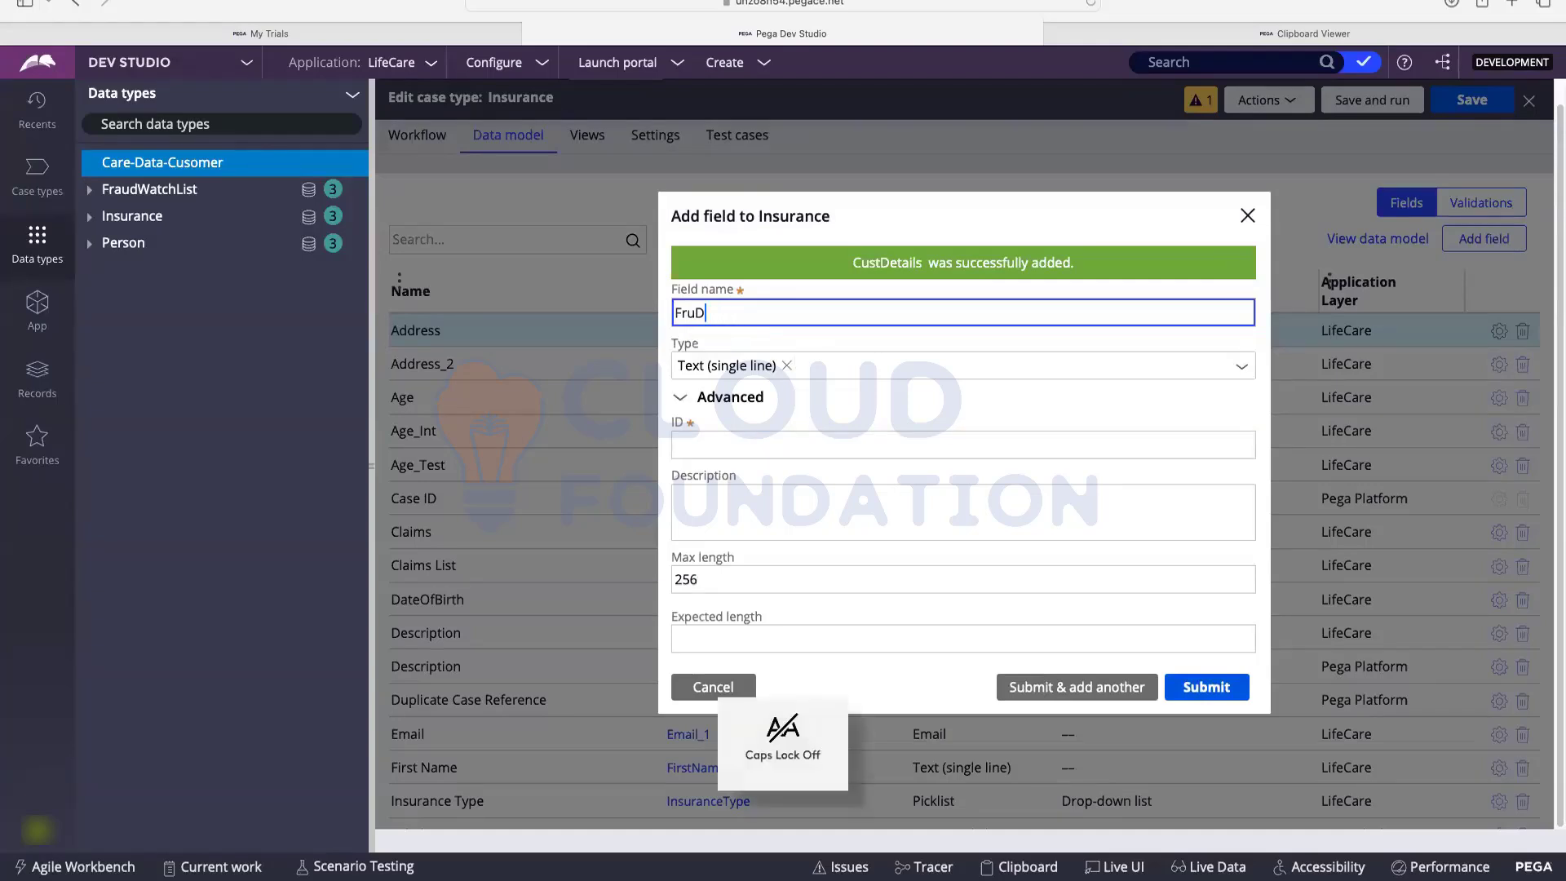
key(BackSpace)
text(adList)
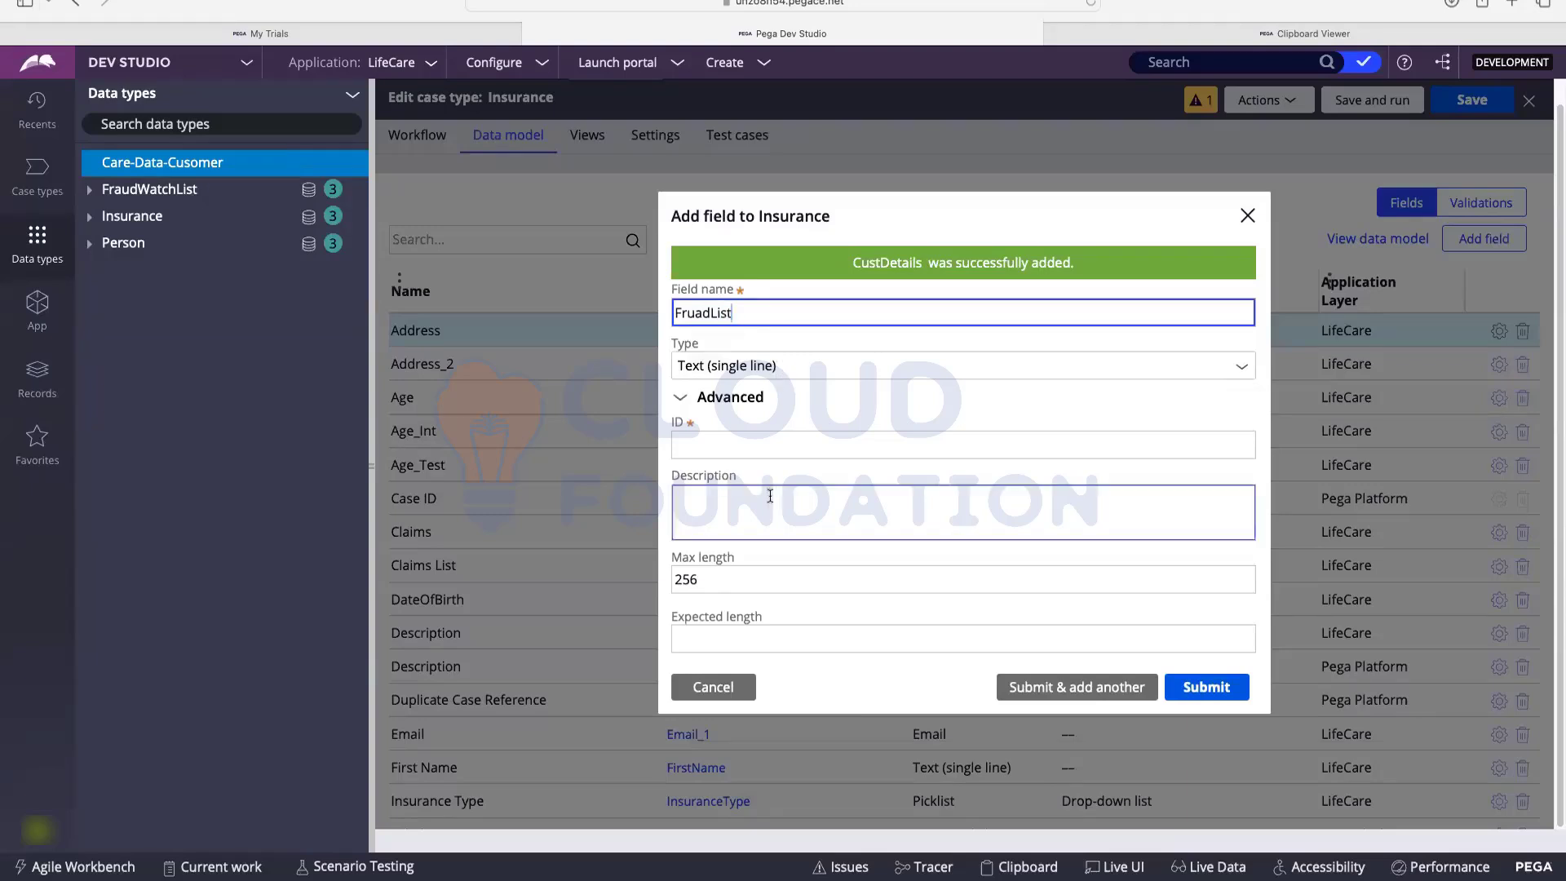
click(786, 366)
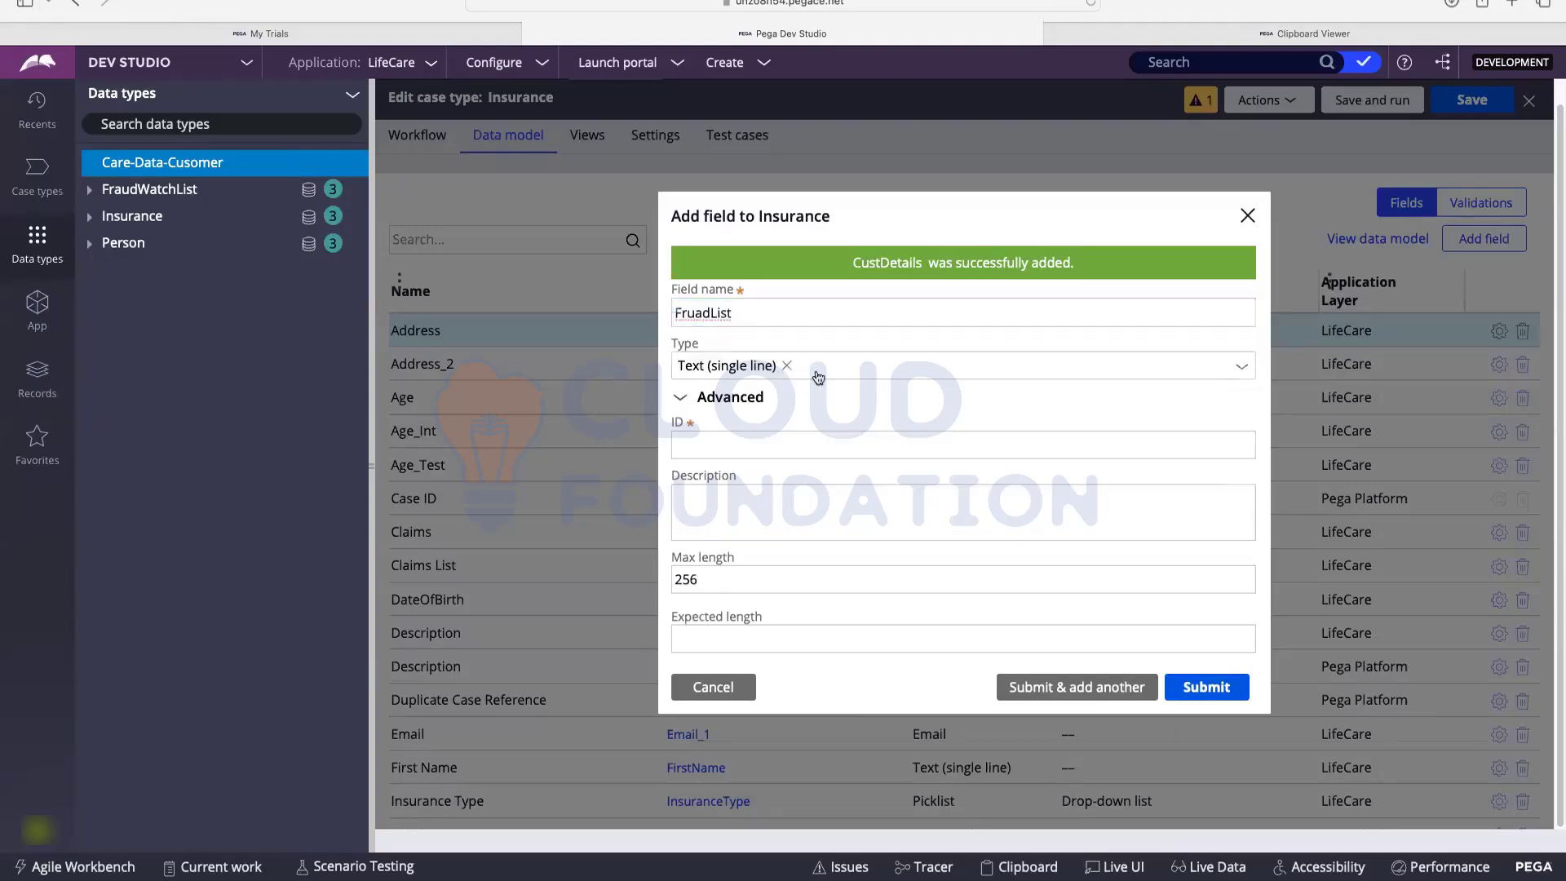
Make FruadList a Data Reference to the FraudWatchList data object and submit it.
click(810, 339)
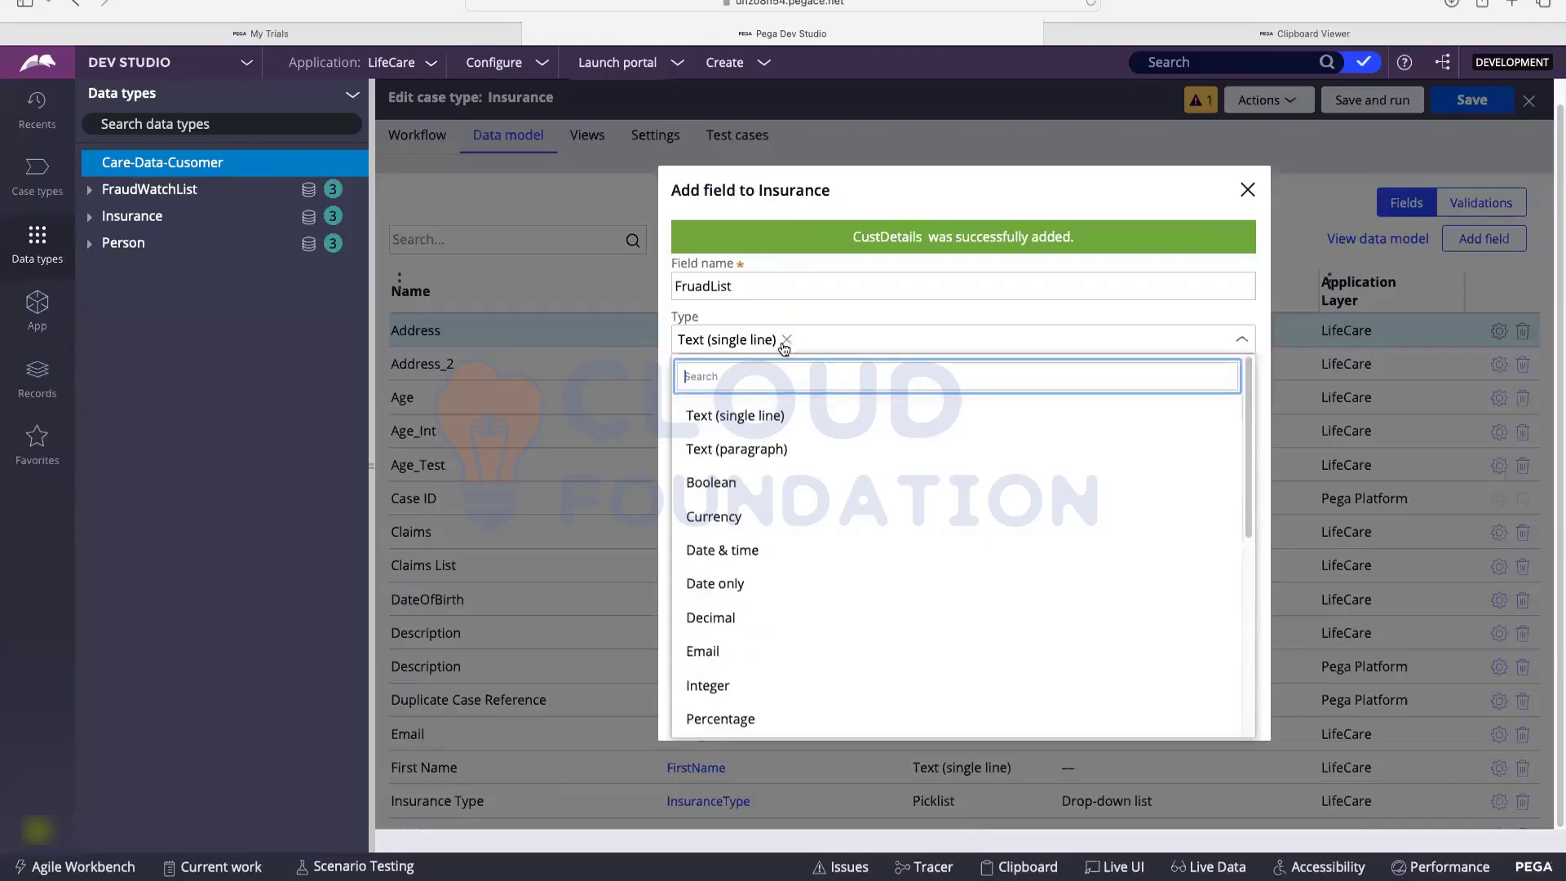
scroll(725, 473, down, 5)
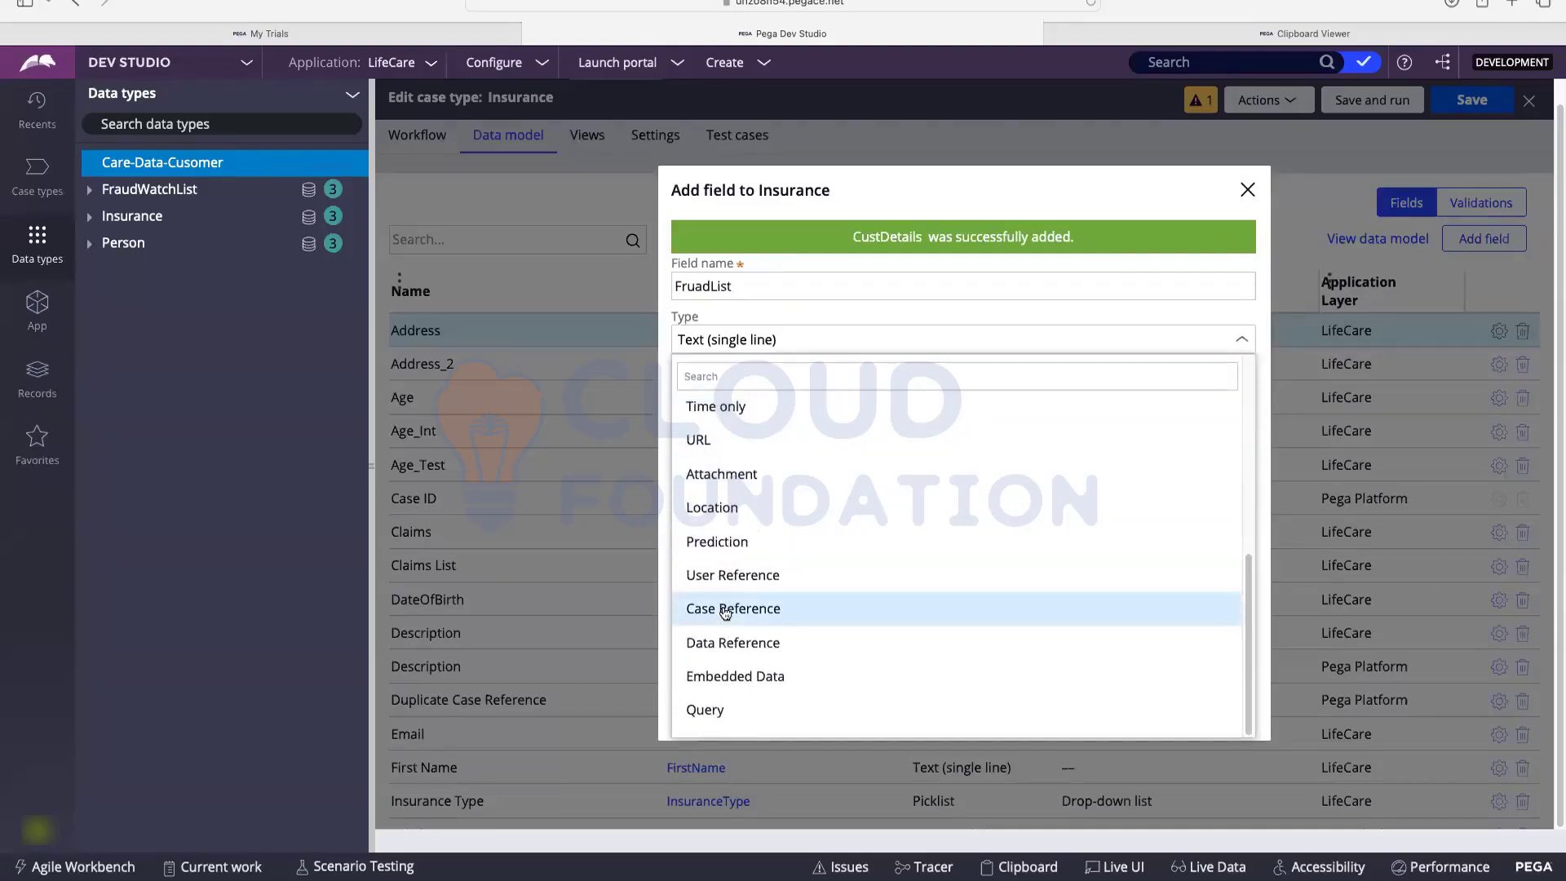
click(750, 644)
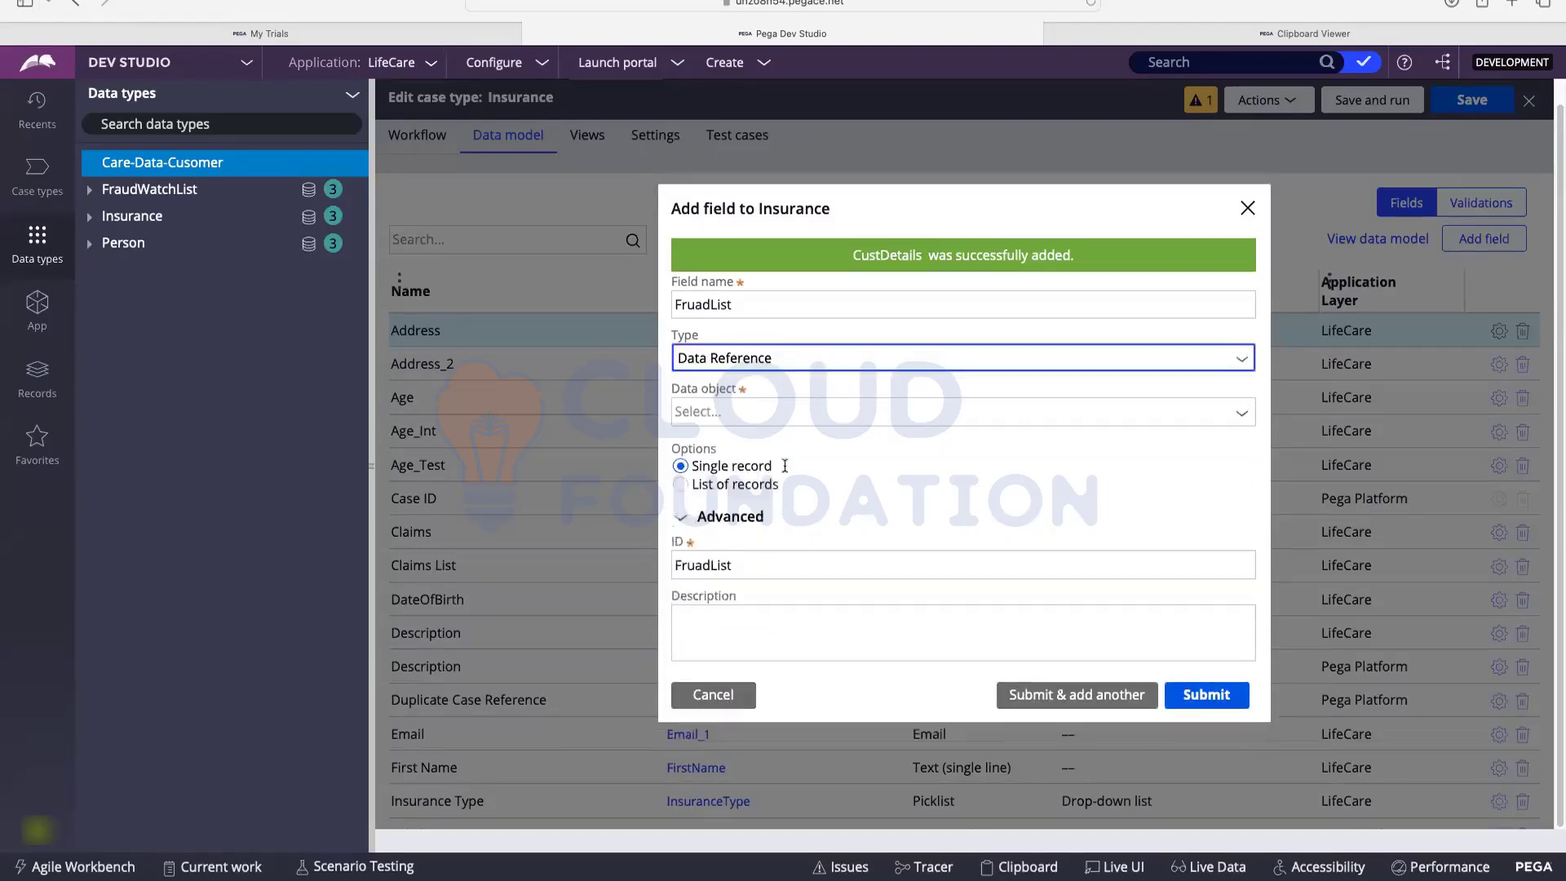
click(730, 410)
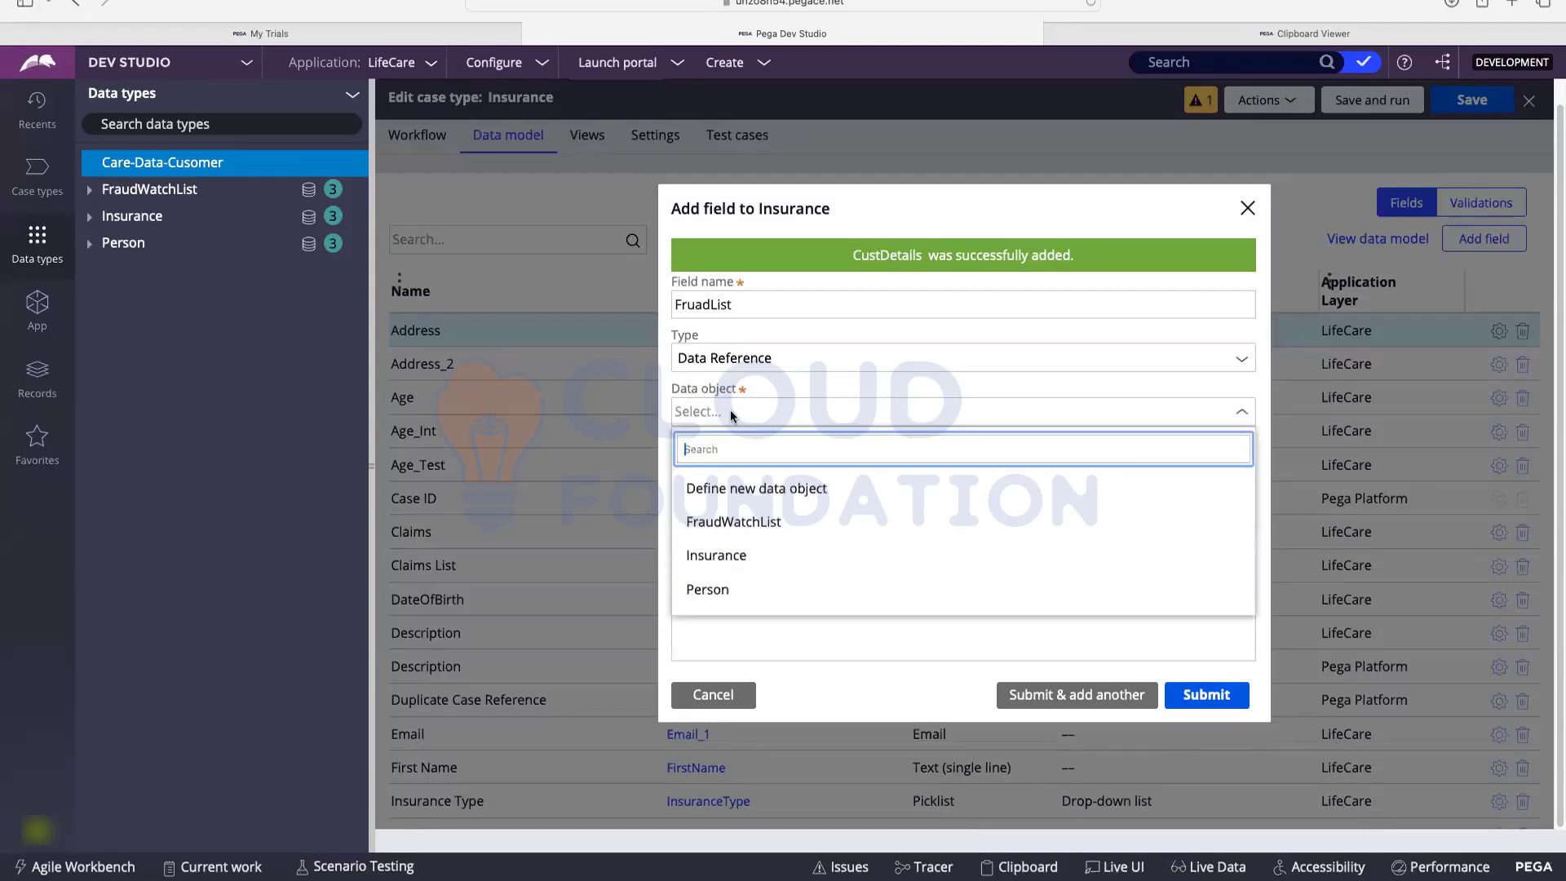
click(711, 526)
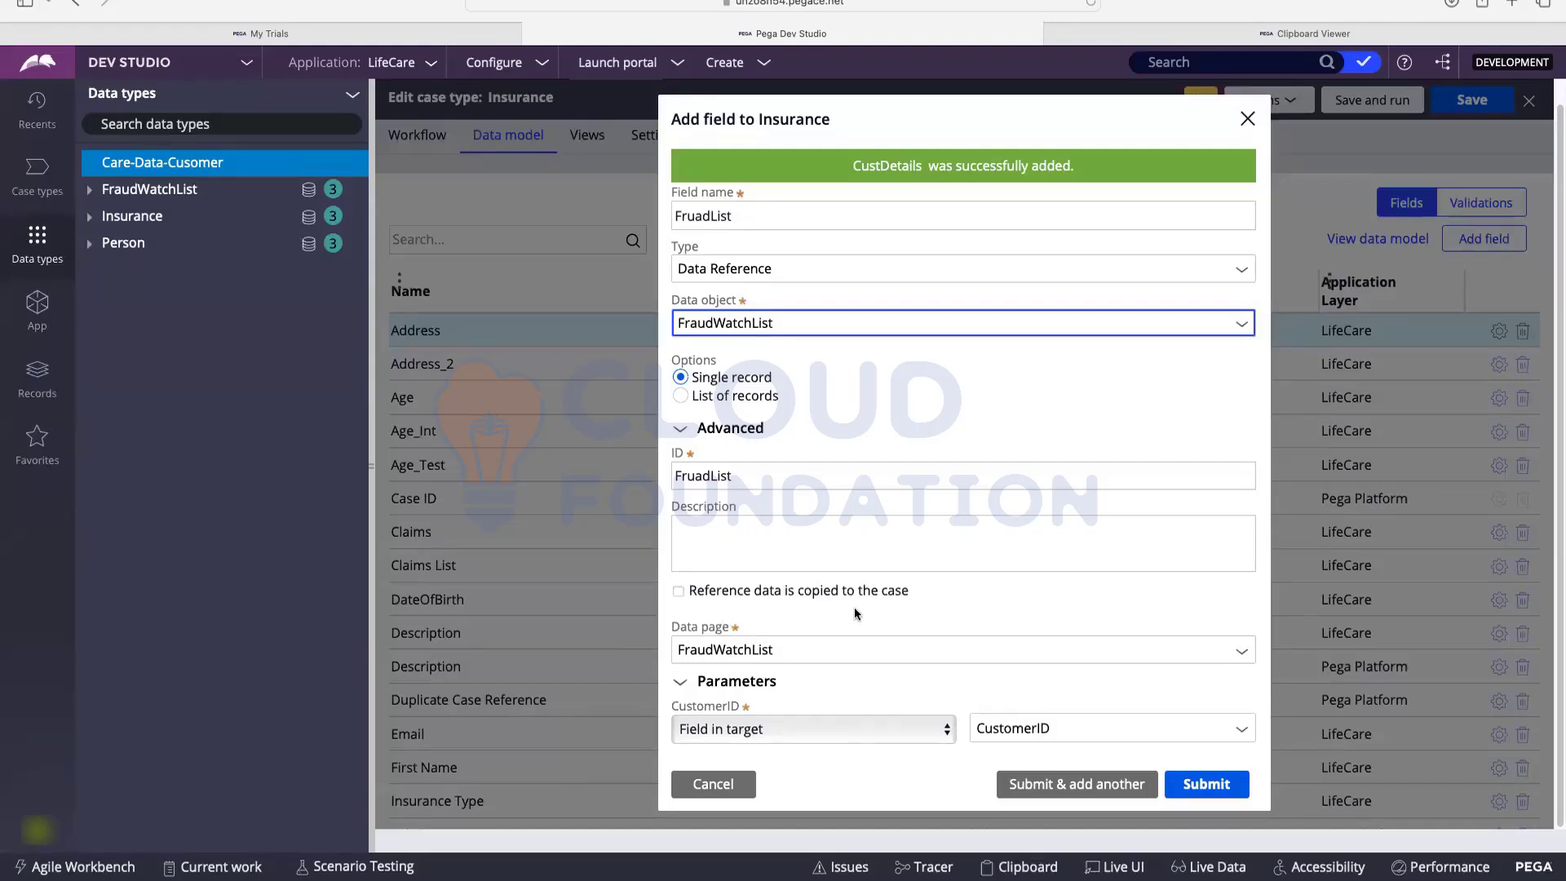
click(1206, 788)
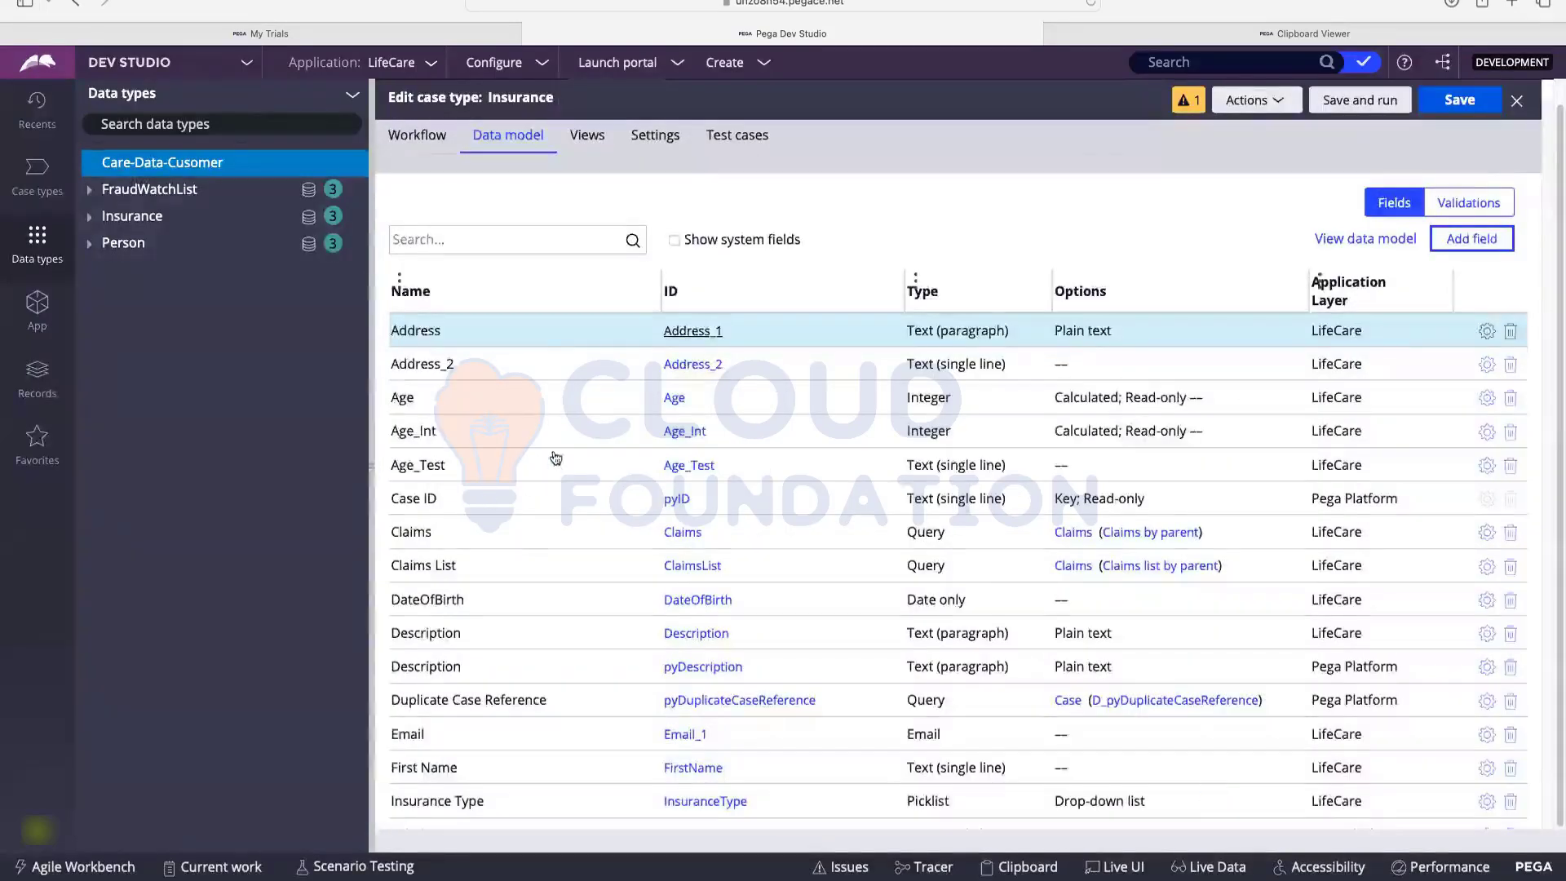
From the Workflow's Personal Details step, open the Insurance case type's Views tab.
scroll(522, 440, down, 5)
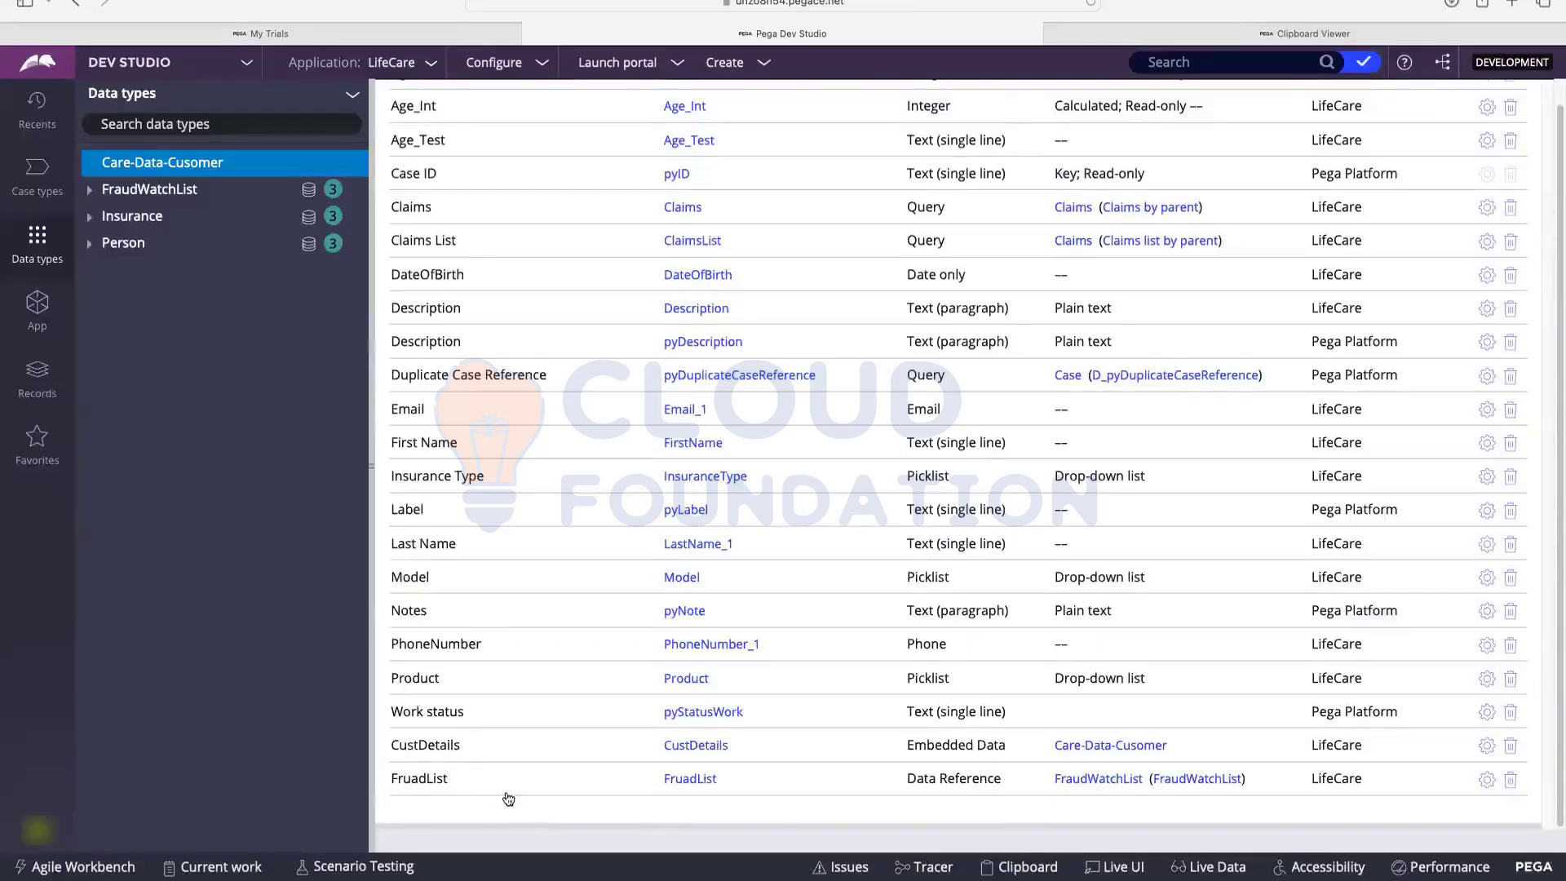
scroll(644, 603, up, 5)
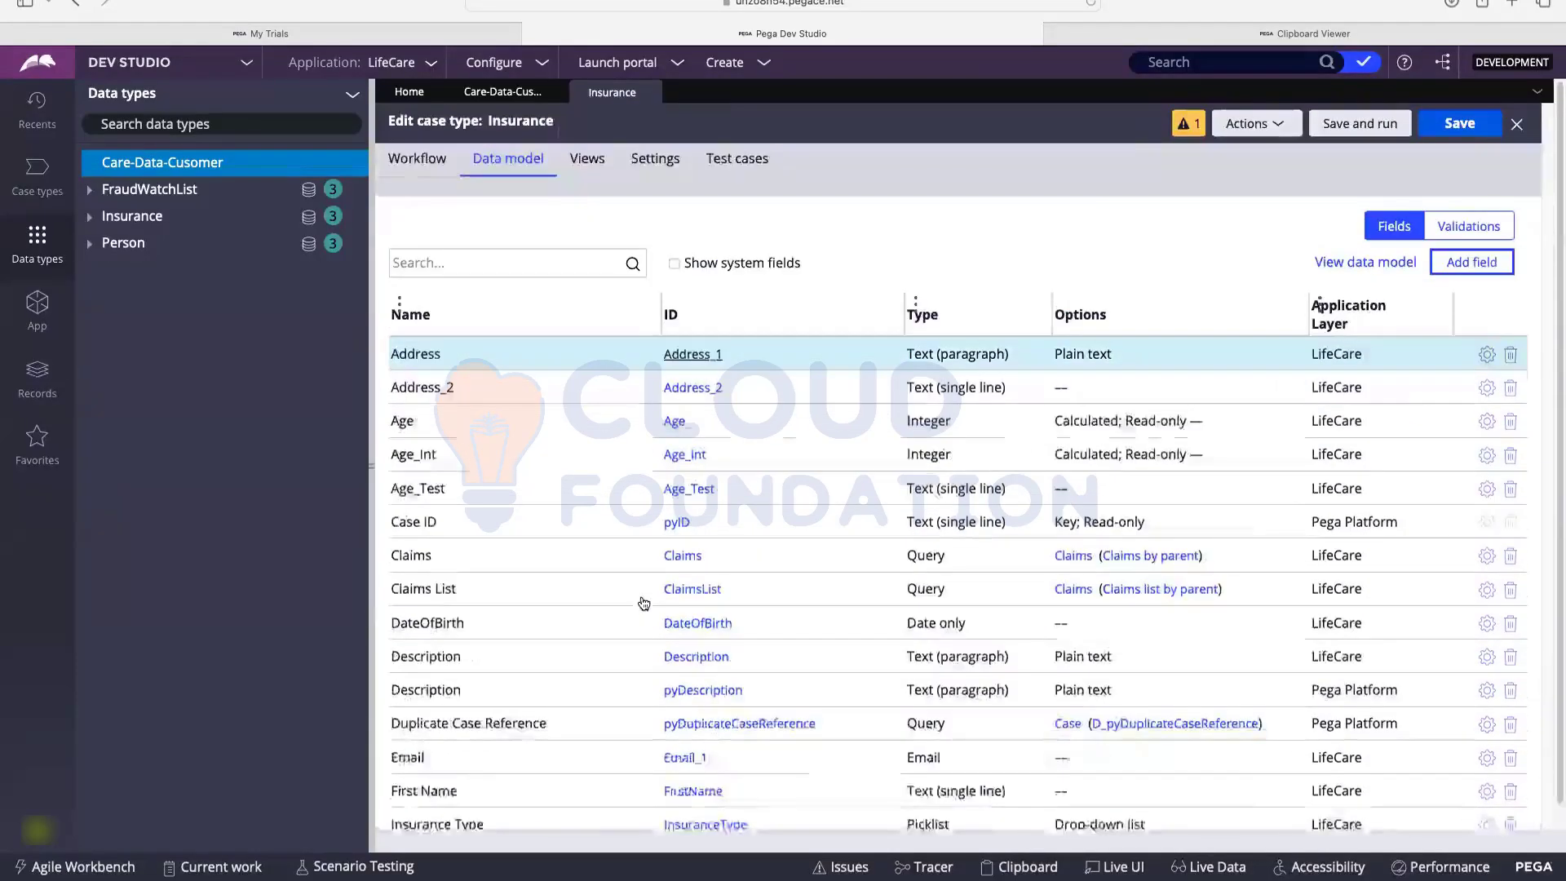
click(426, 168)
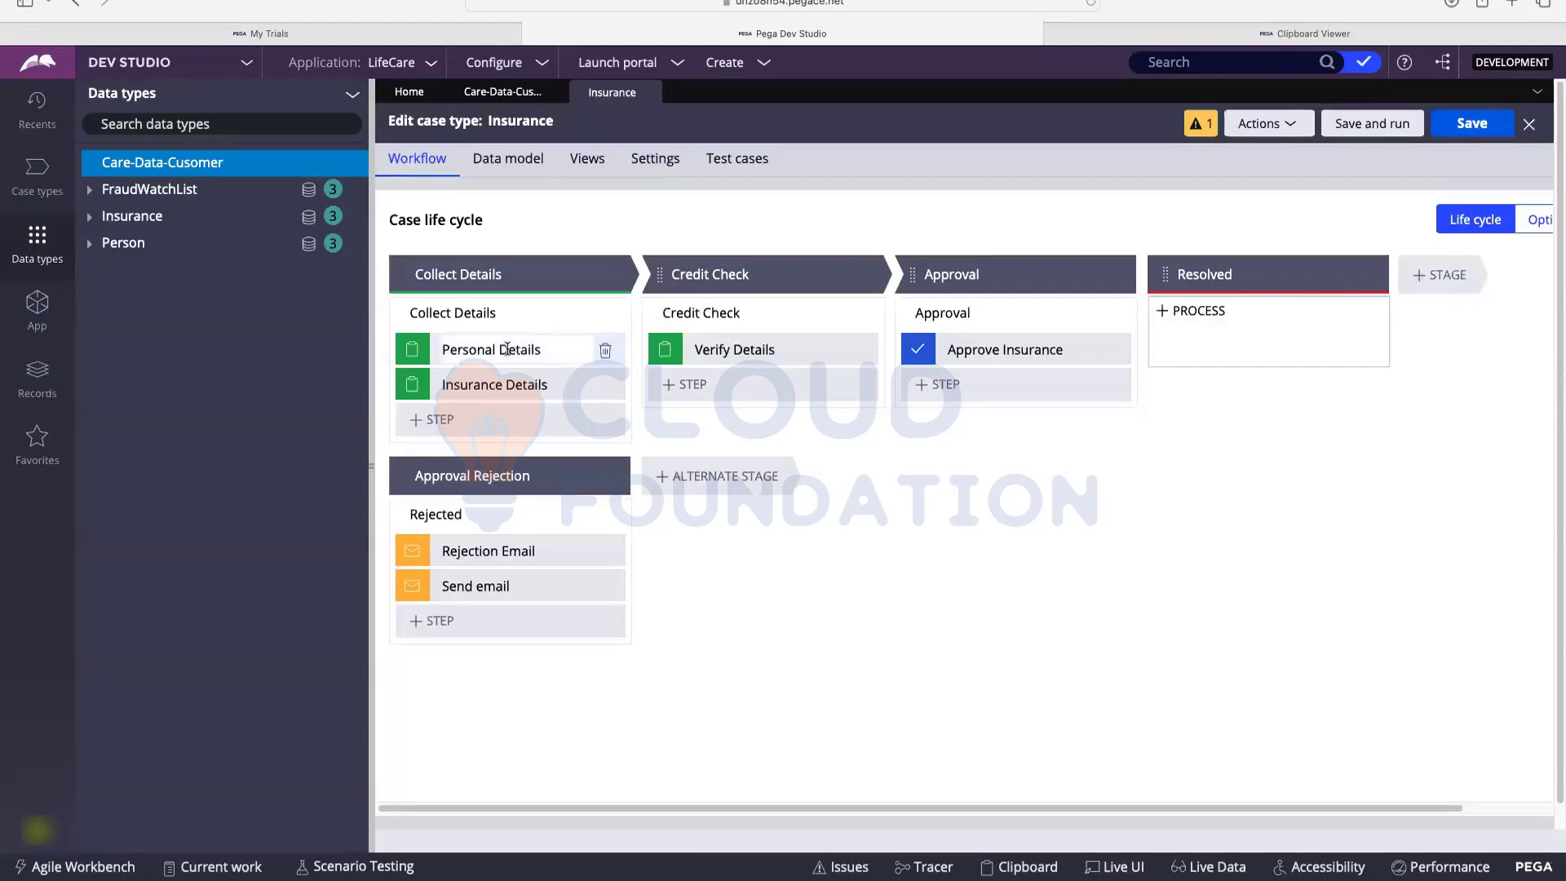
click(546, 349)
click(598, 158)
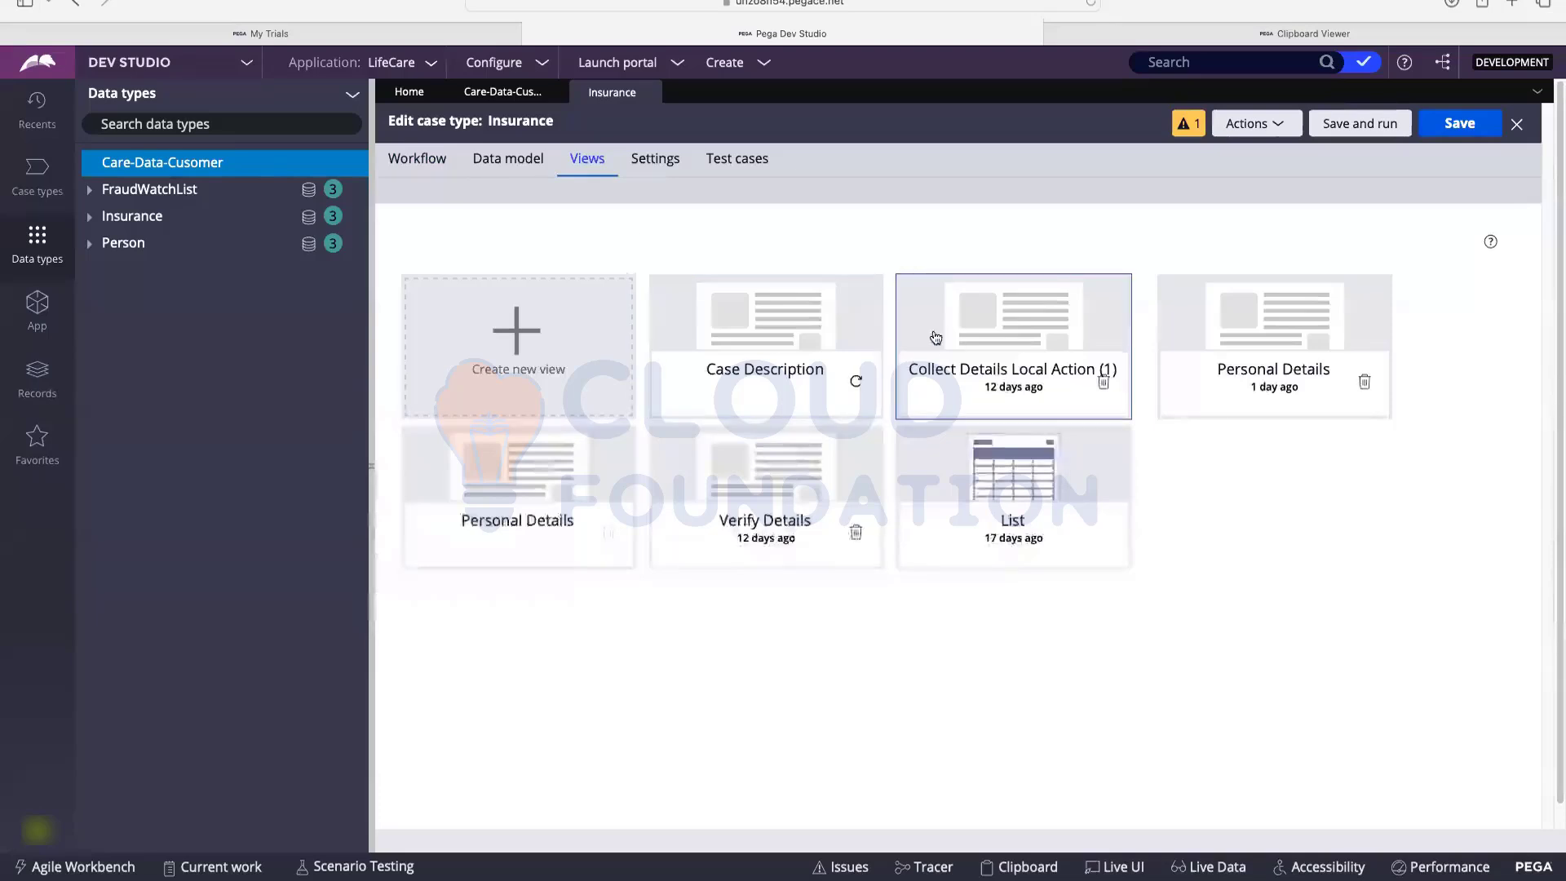
Open the Personal Details view and delete every field, First Name through Email.
click(1229, 329)
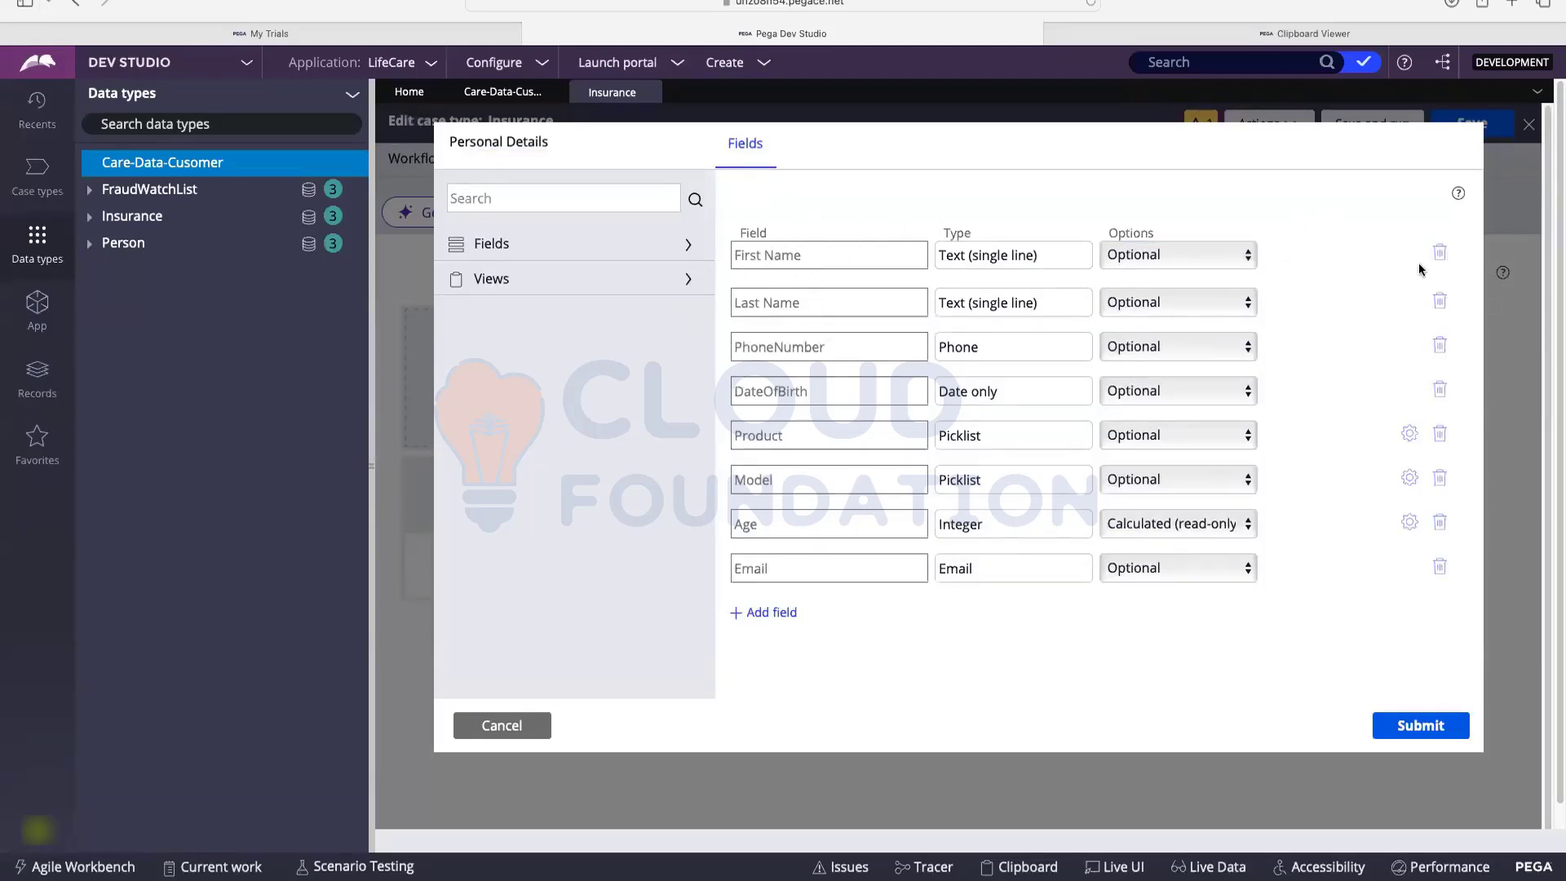
click(1440, 255)
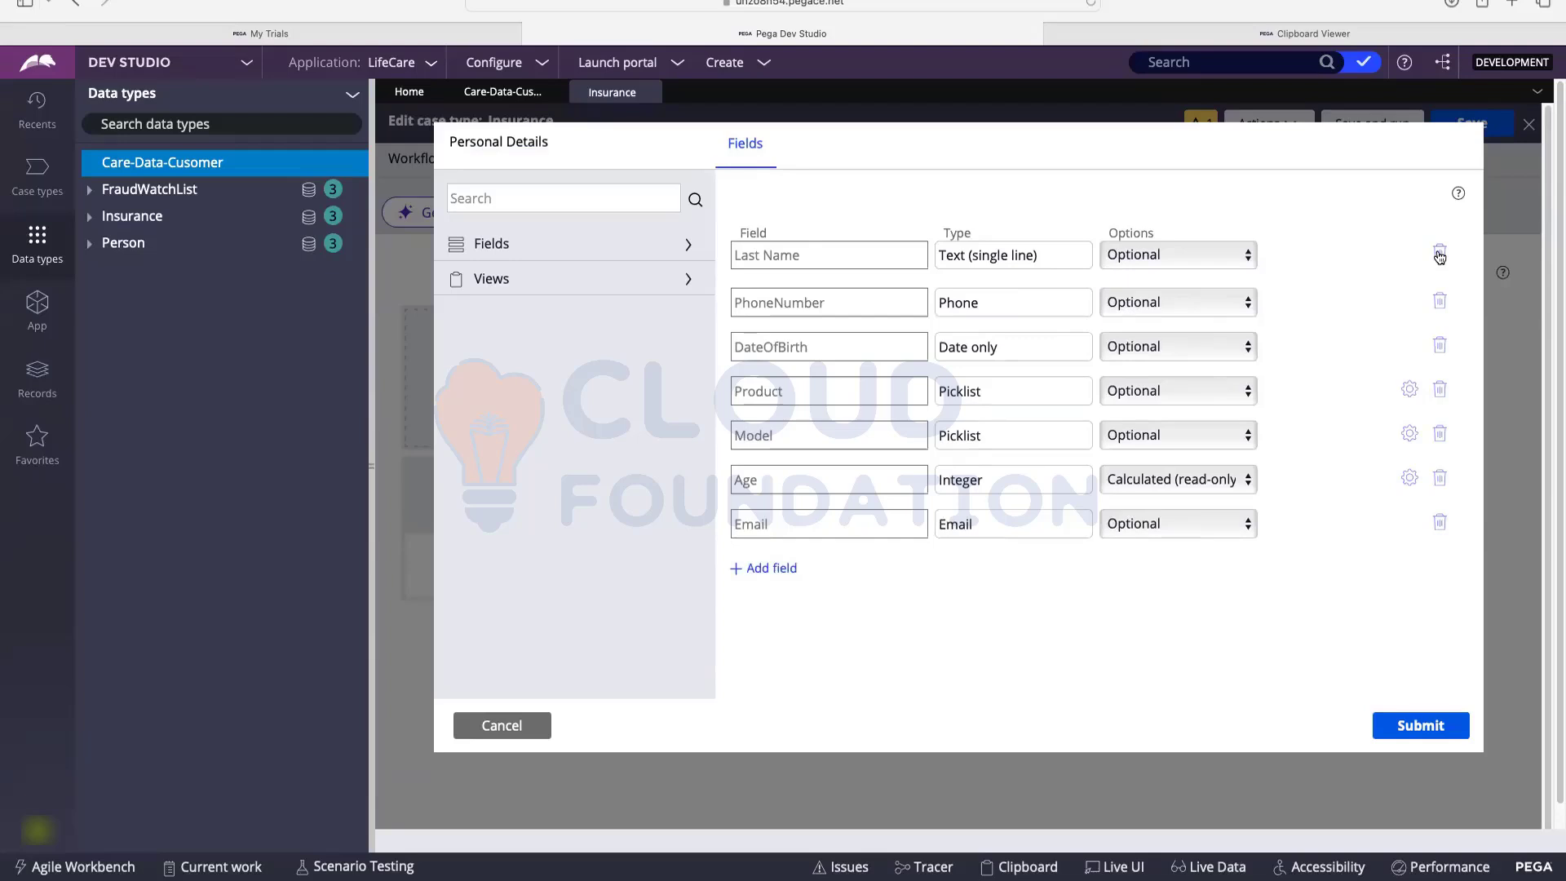
click(1439, 255)
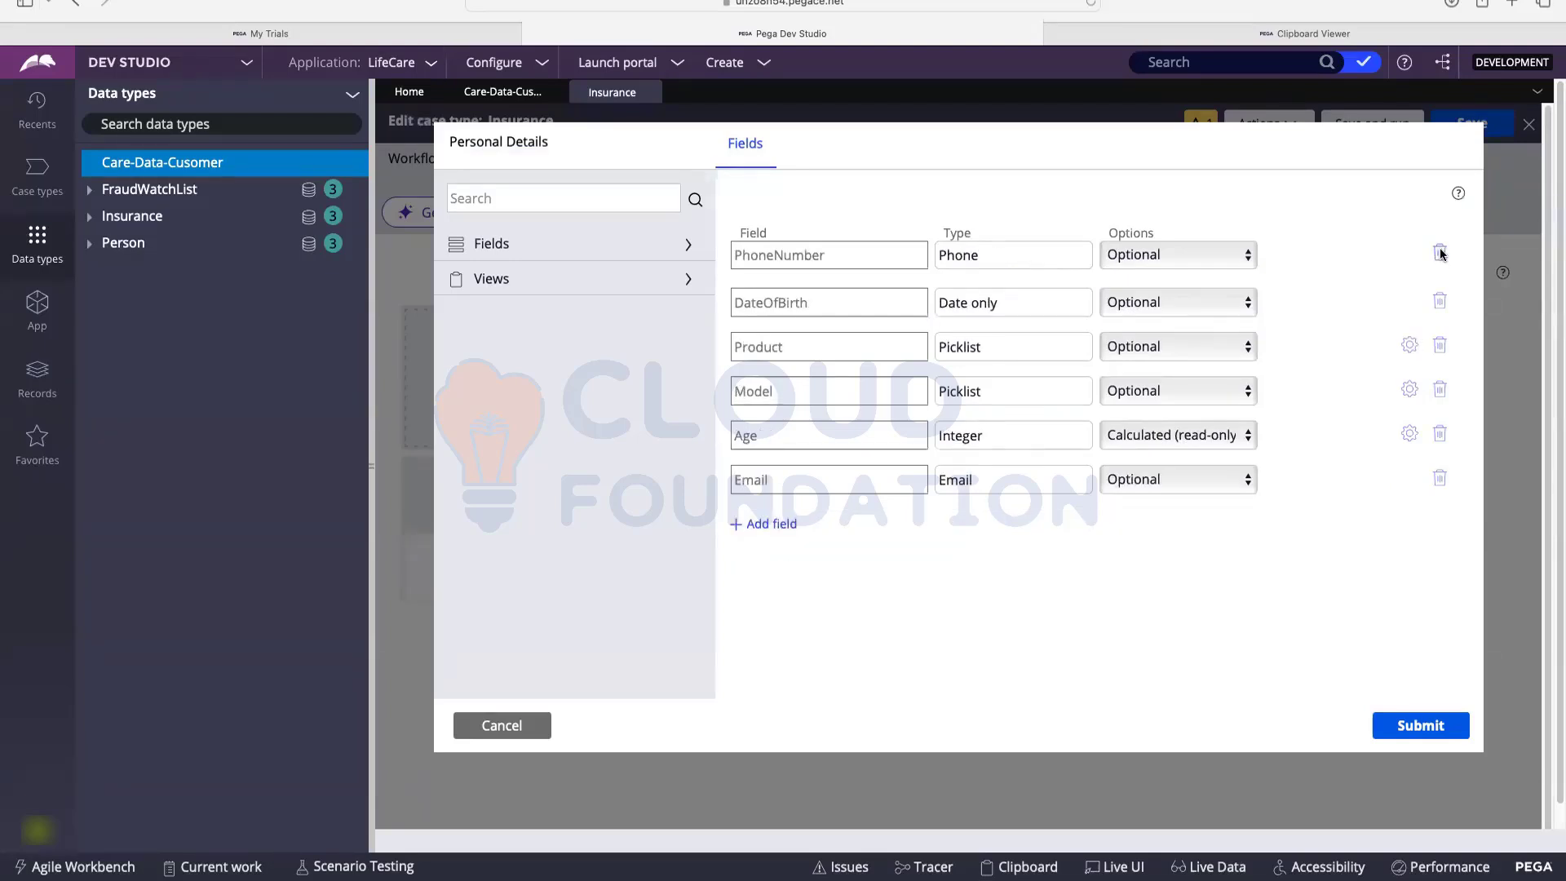
click(1440, 255)
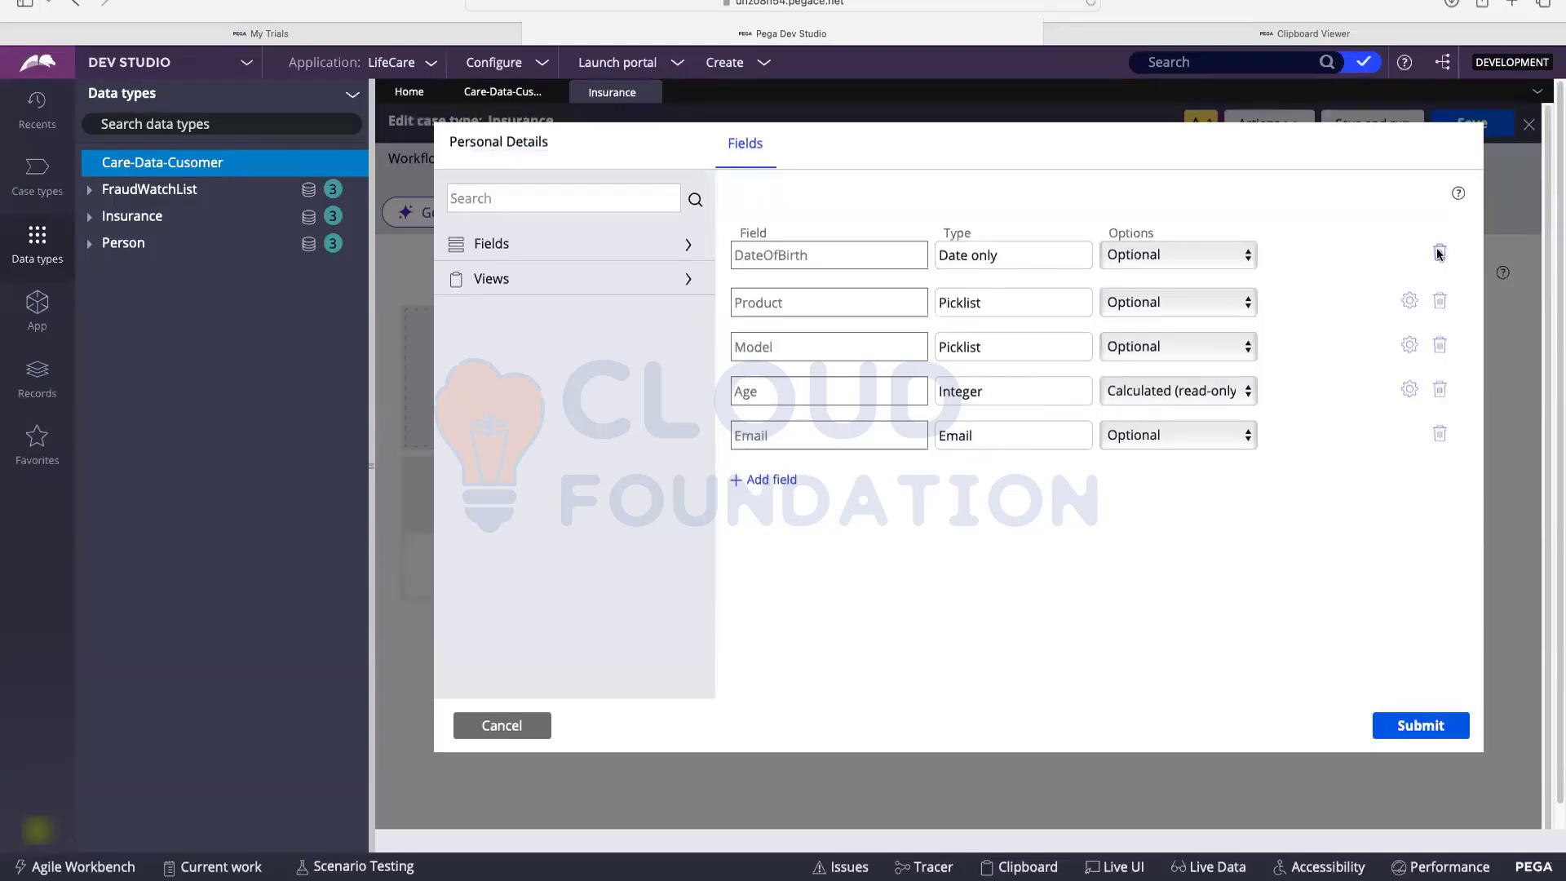
click(1440, 254)
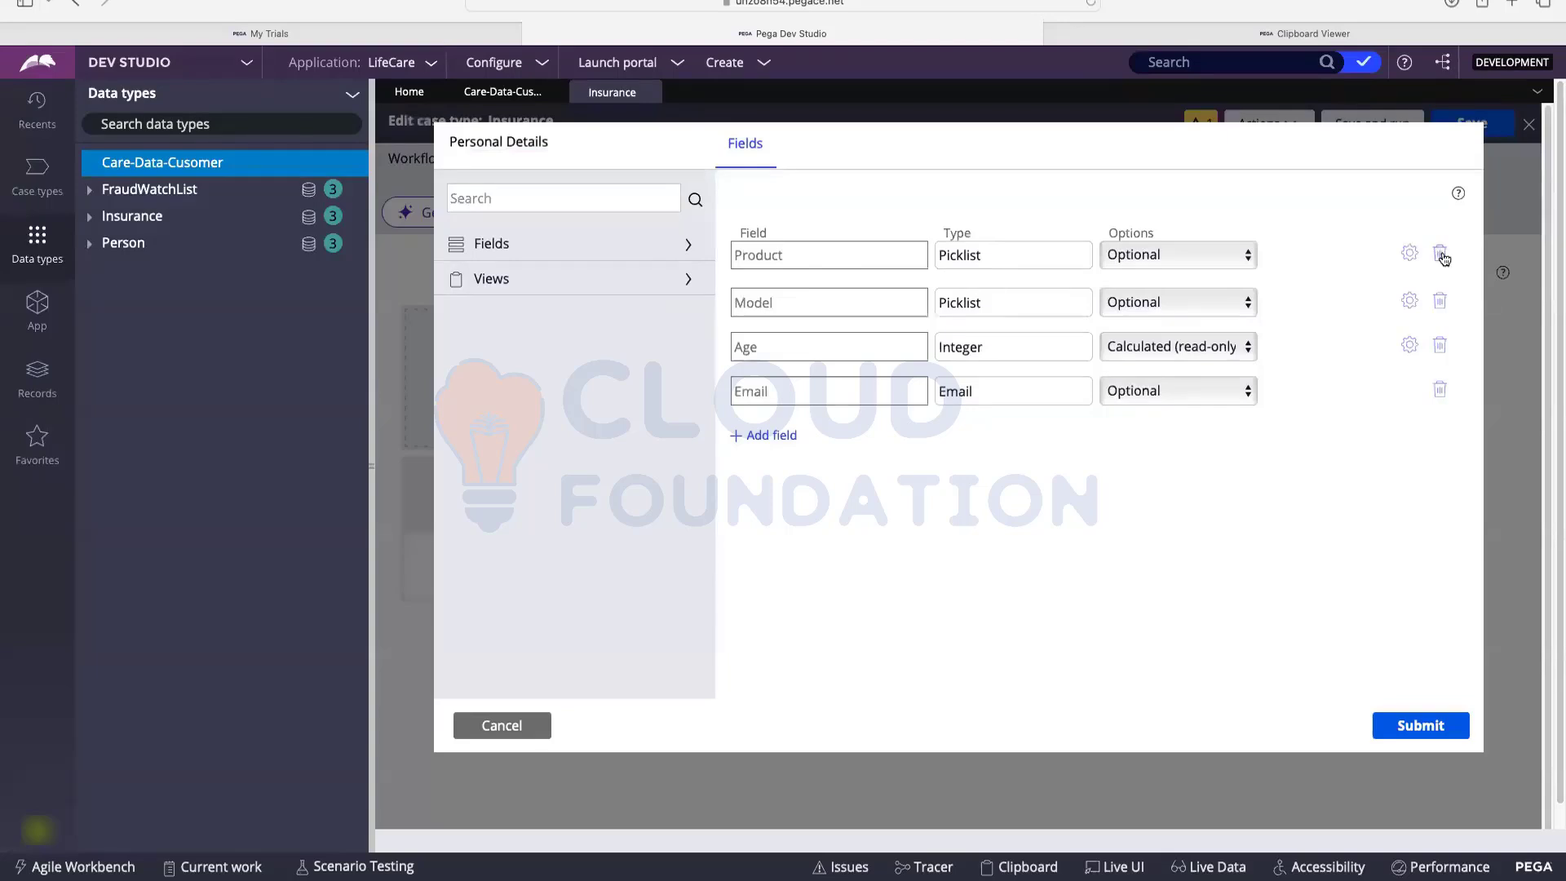
click(1440, 255)
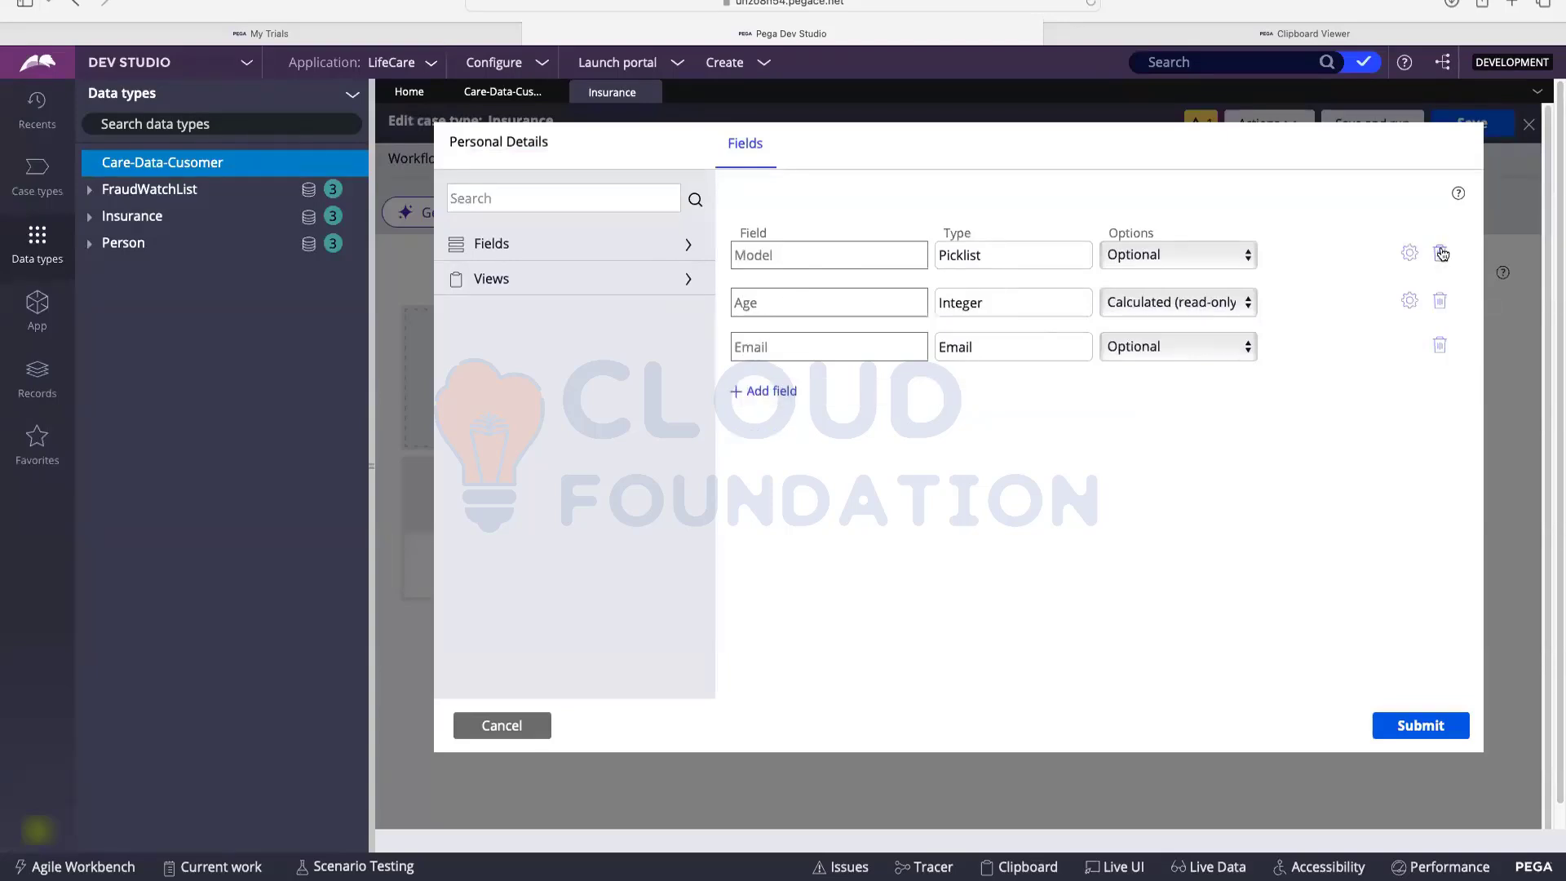
click(1440, 255)
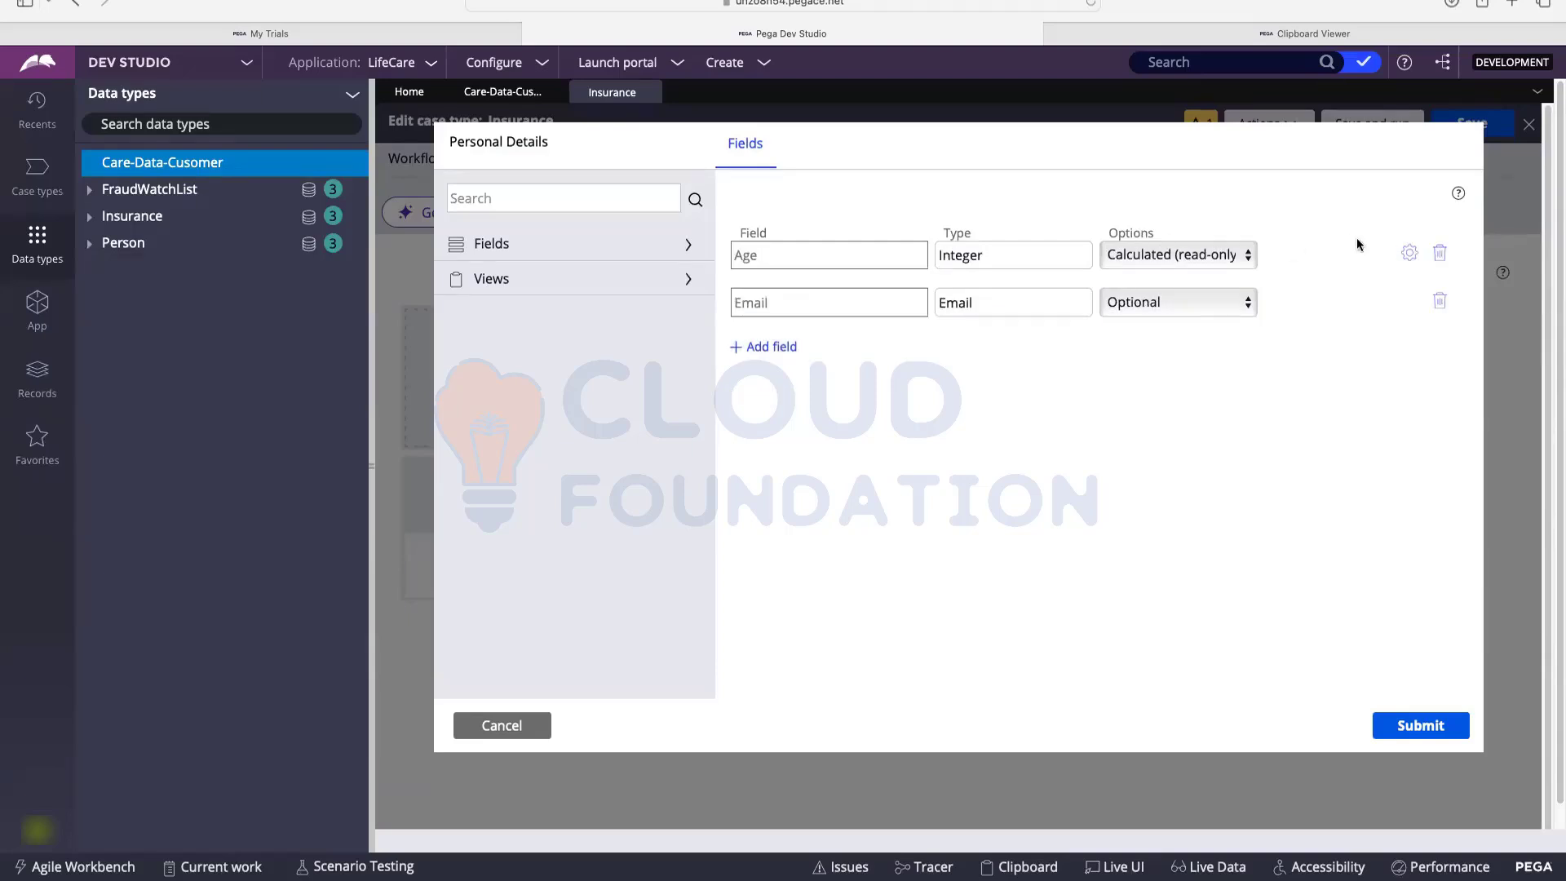
click(1440, 255)
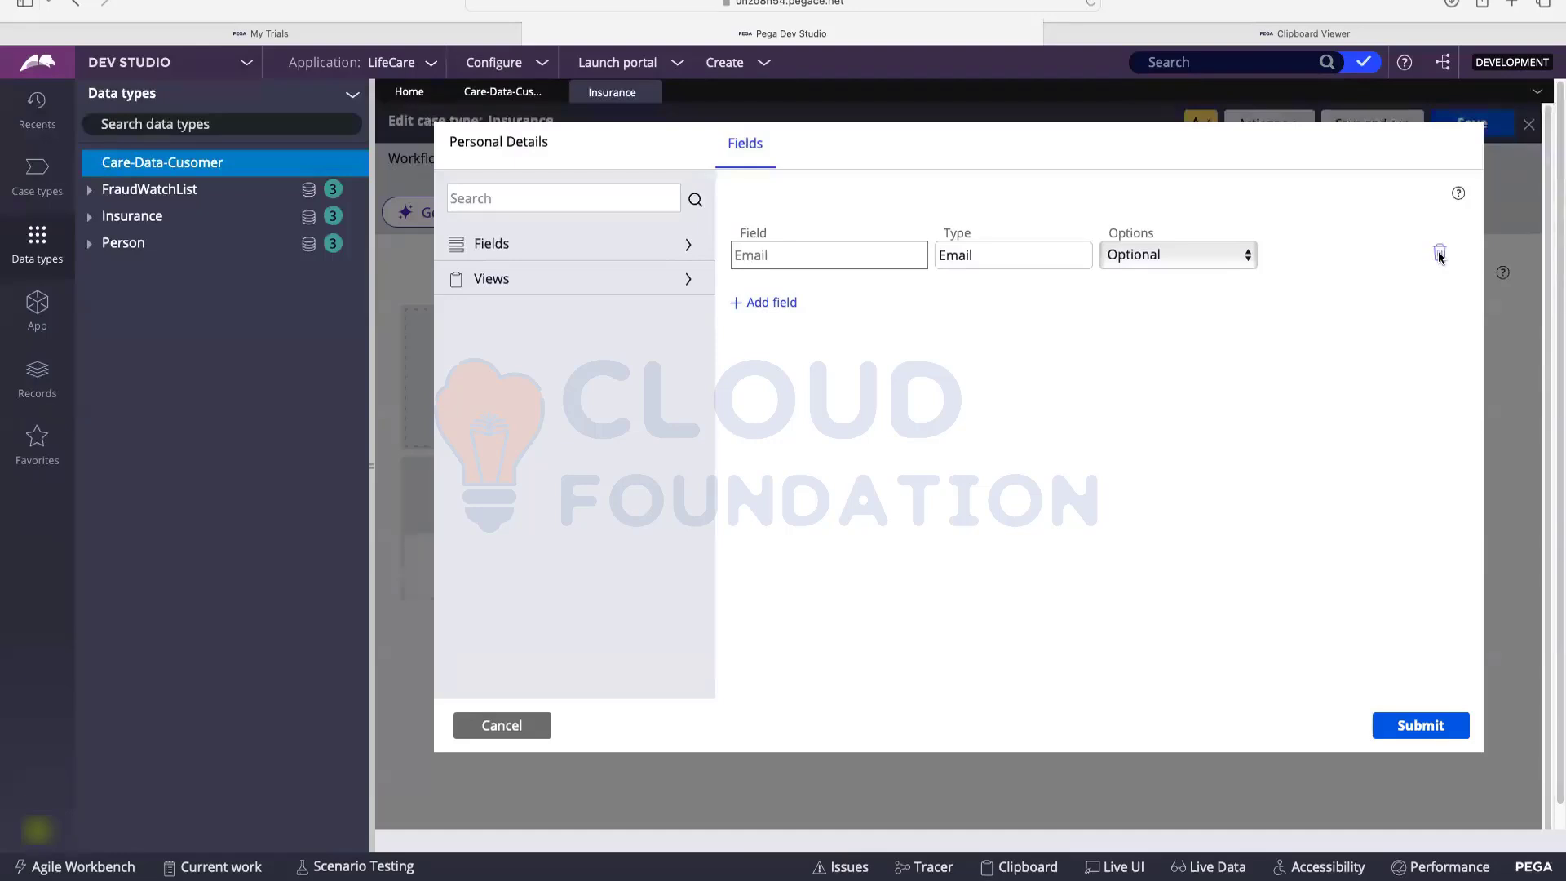
click(1441, 255)
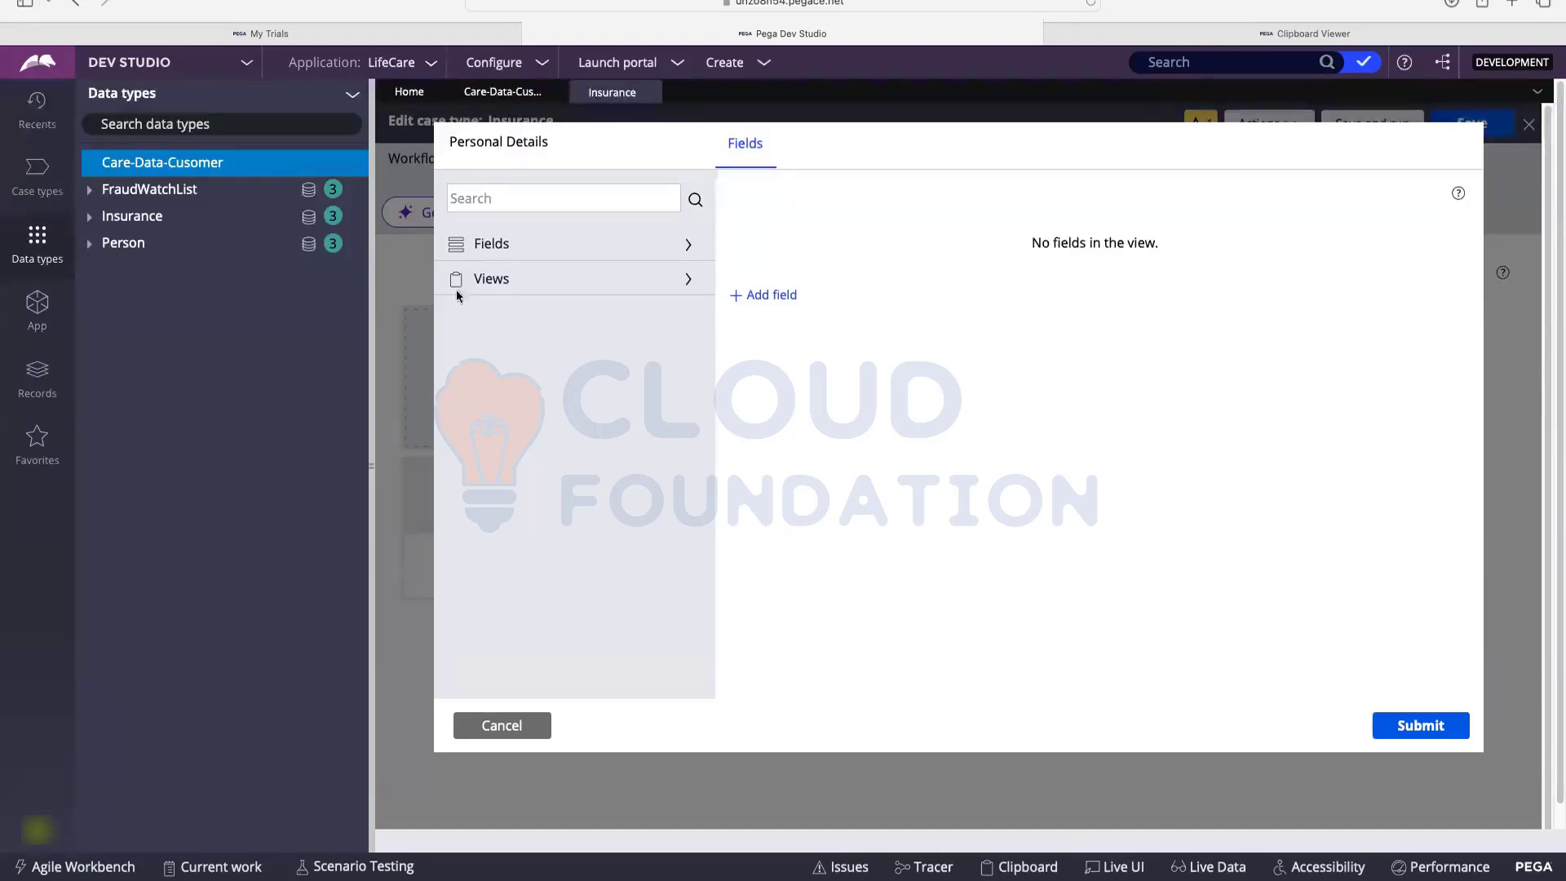
Add CustDetails to the Personal Details view, displayed through CustomerView.
click(507, 245)
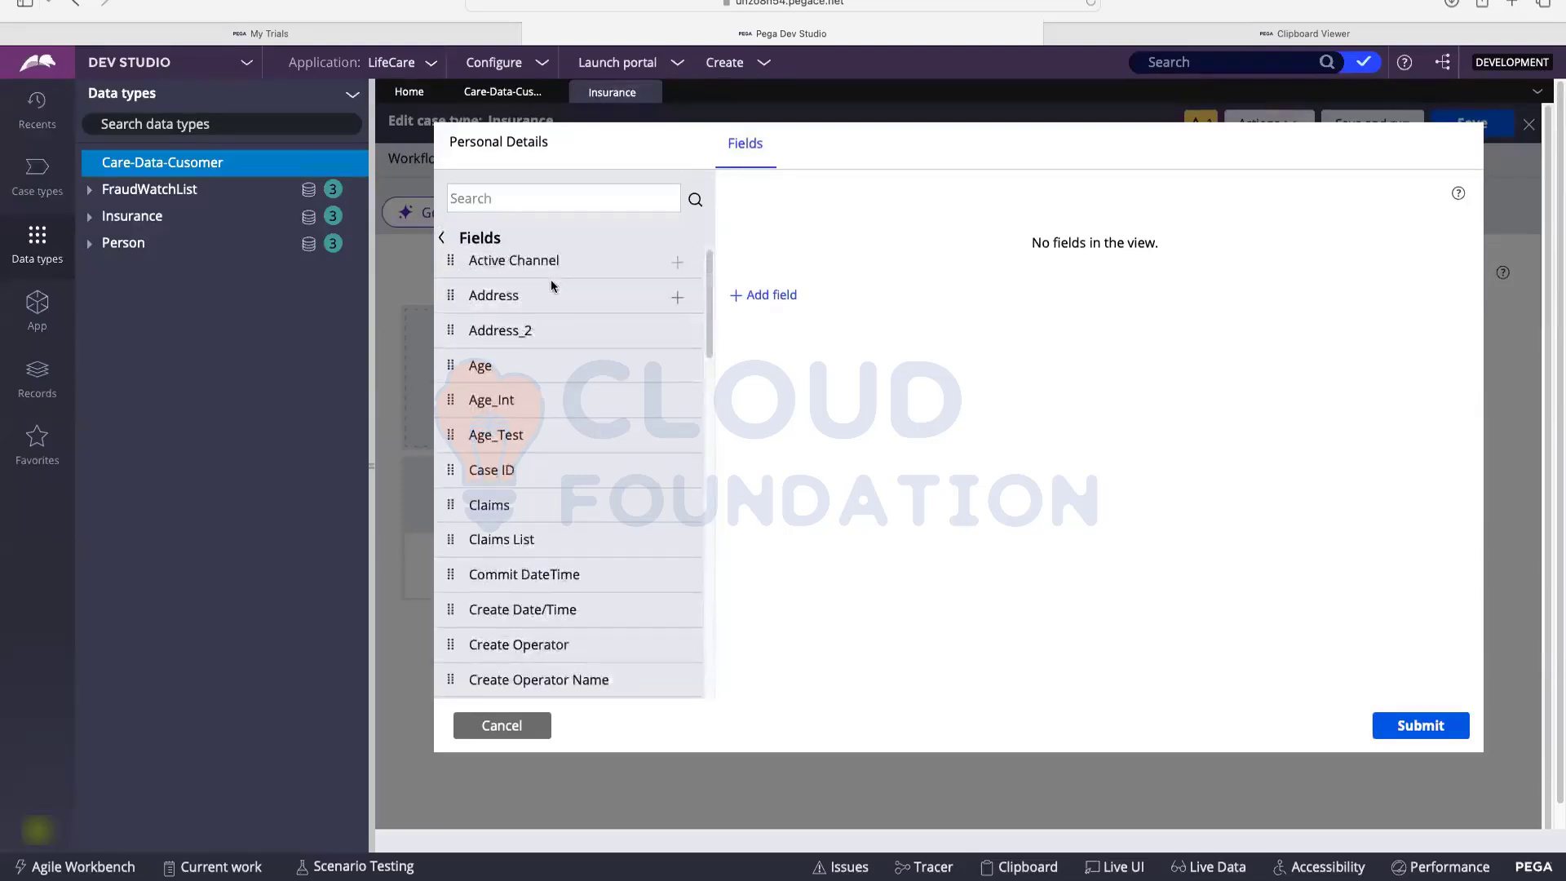
scroll(551, 281, down, 2)
scroll(563, 326, down, 2)
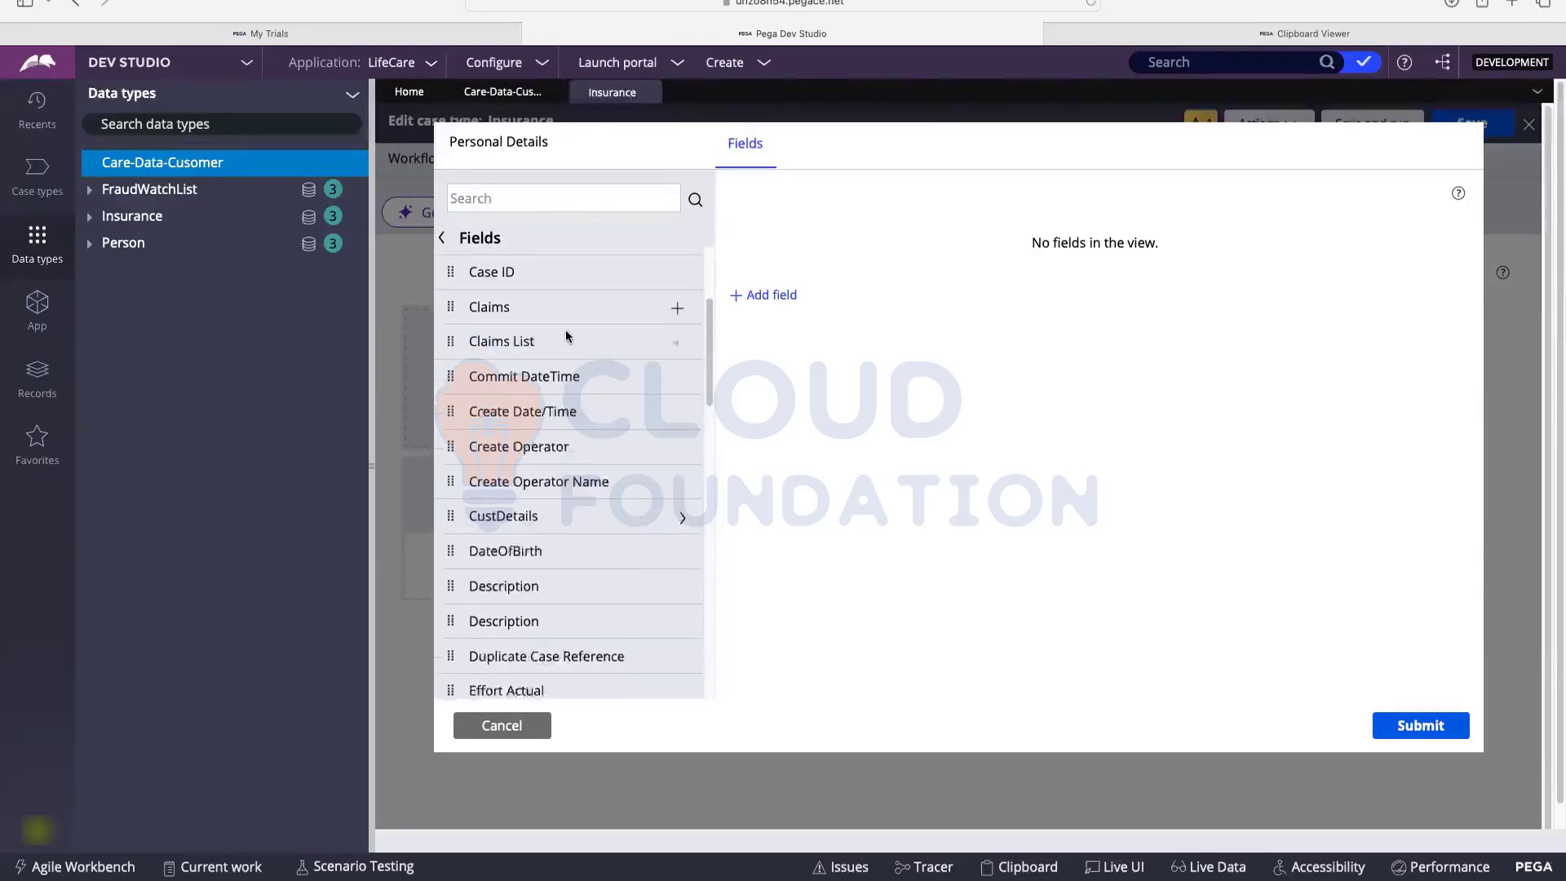
scroll(538, 424, down, 1)
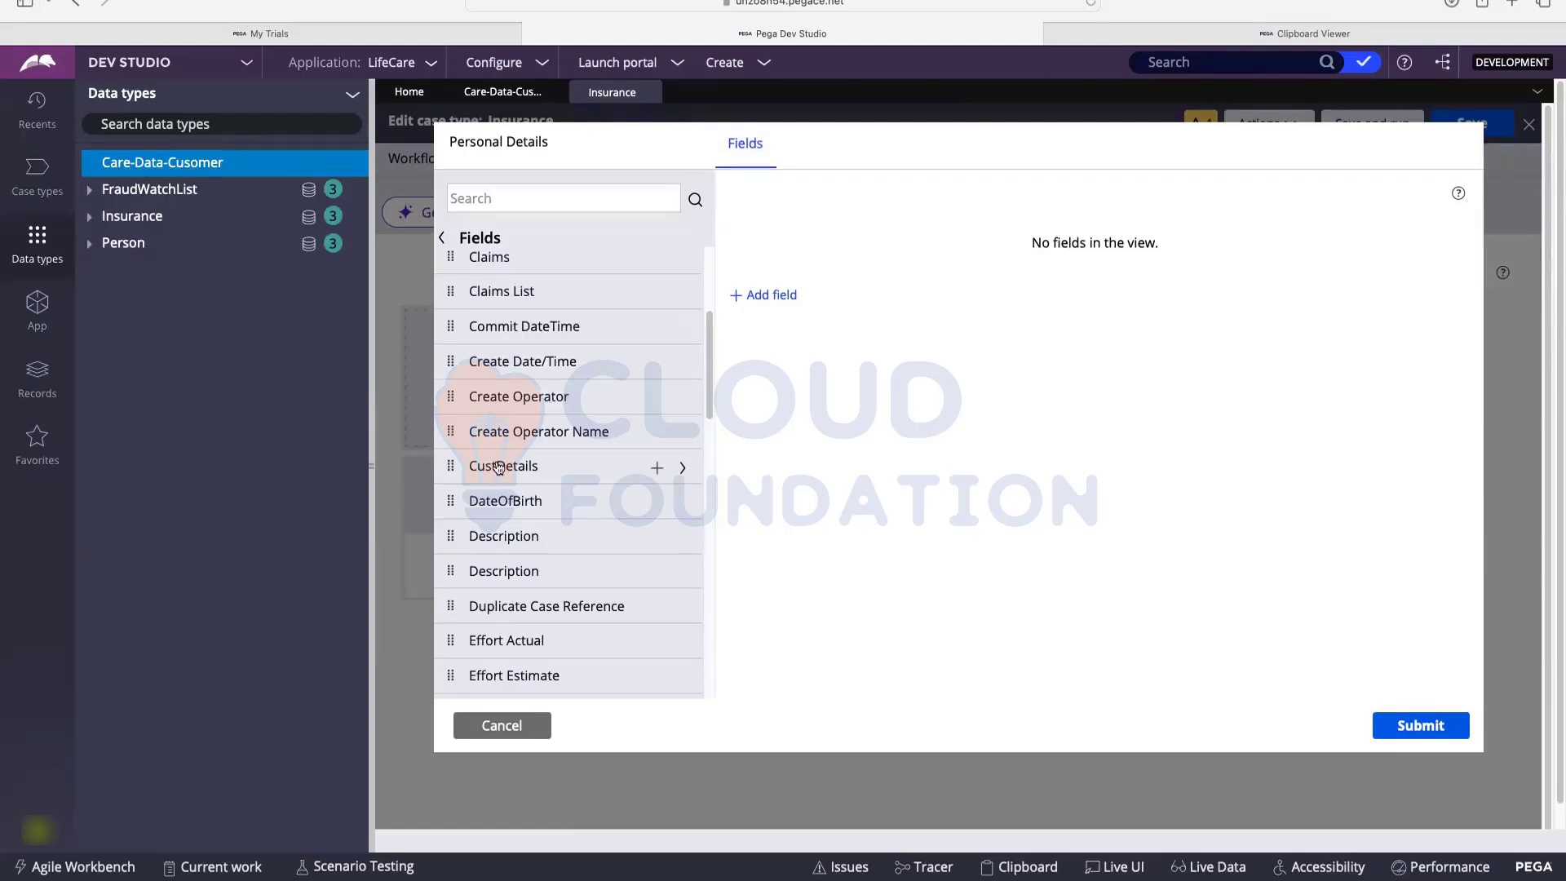
click(657, 469)
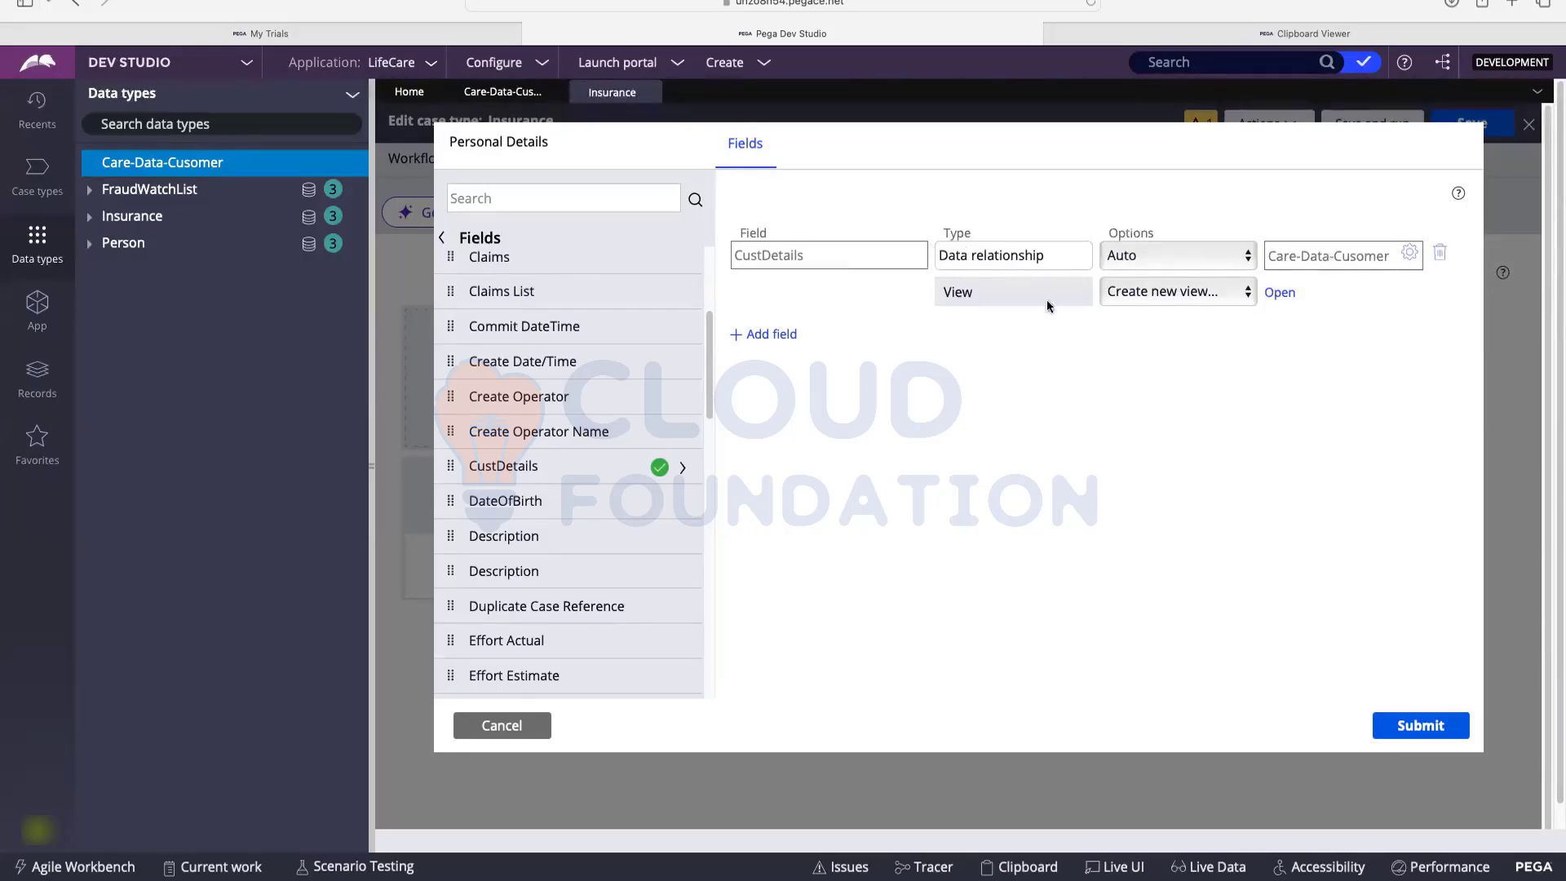
click(1155, 292)
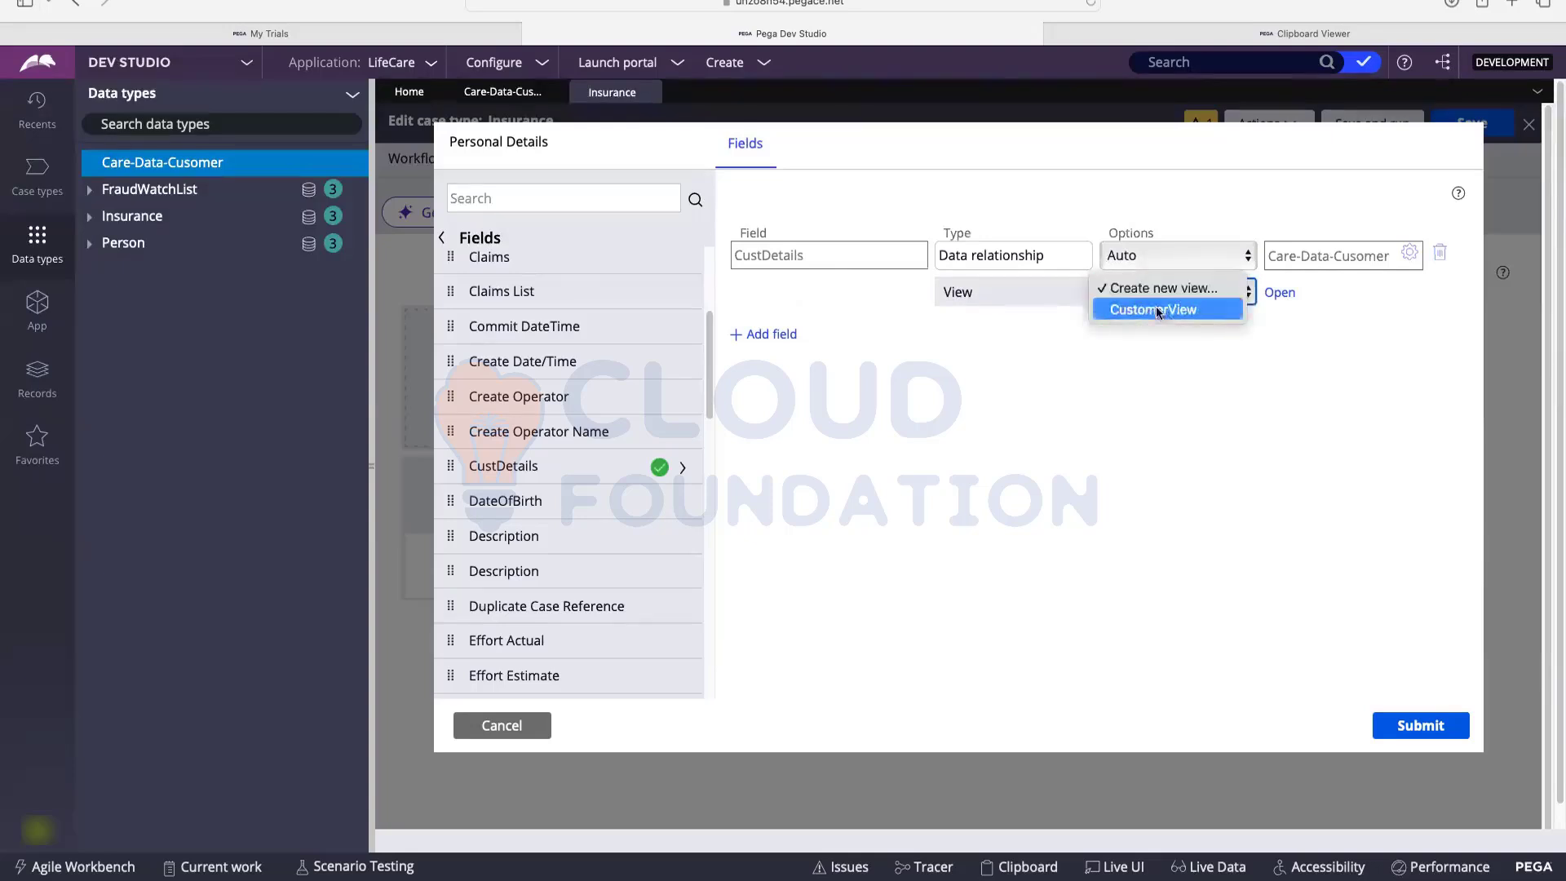
click(1157, 310)
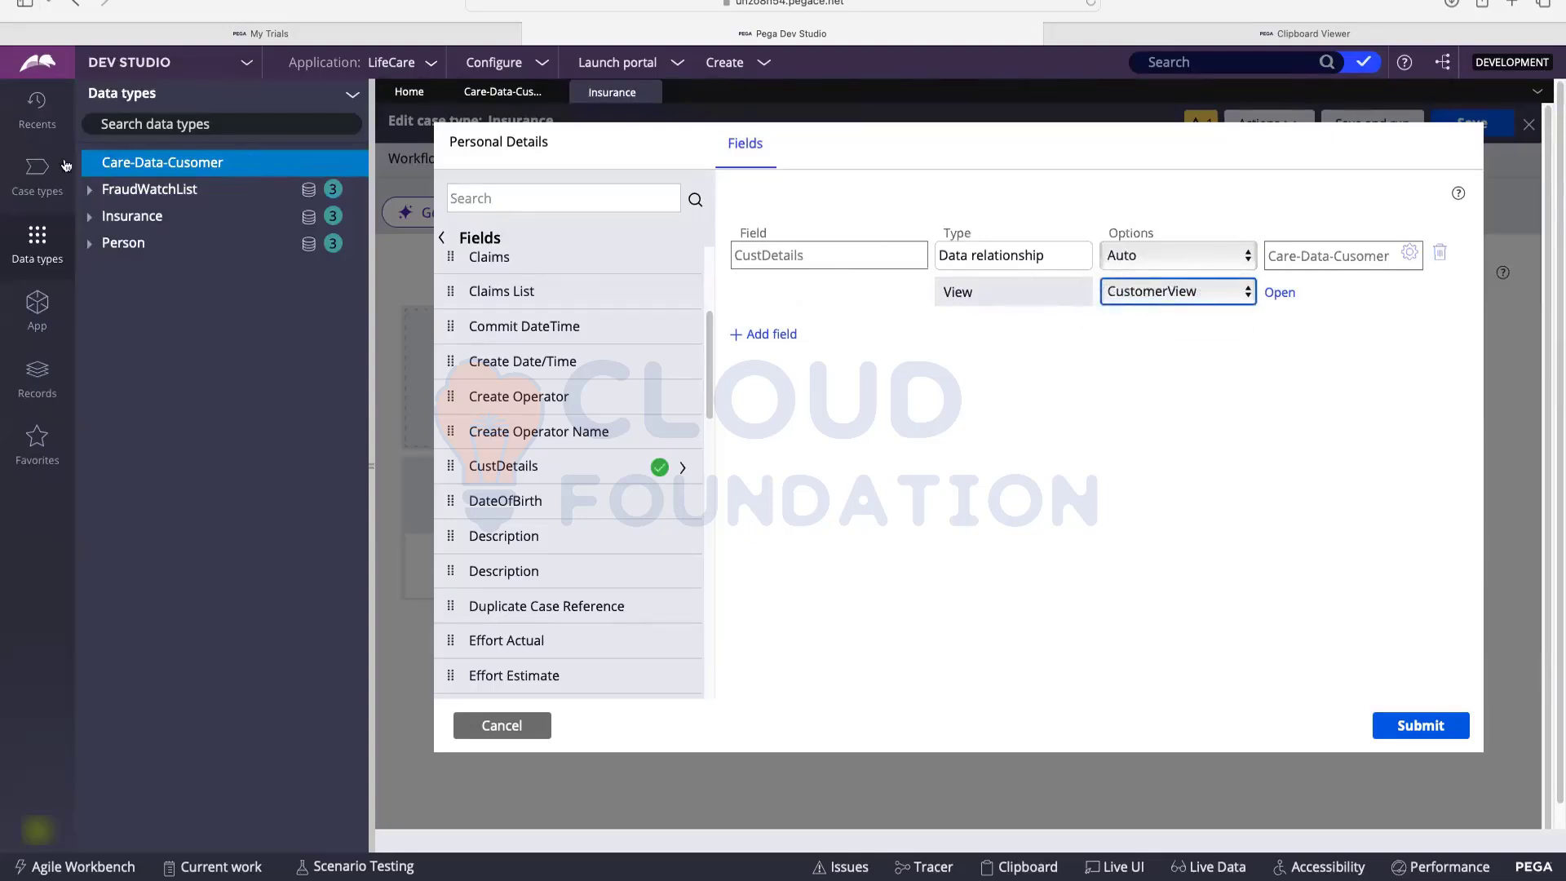
click(143, 167)
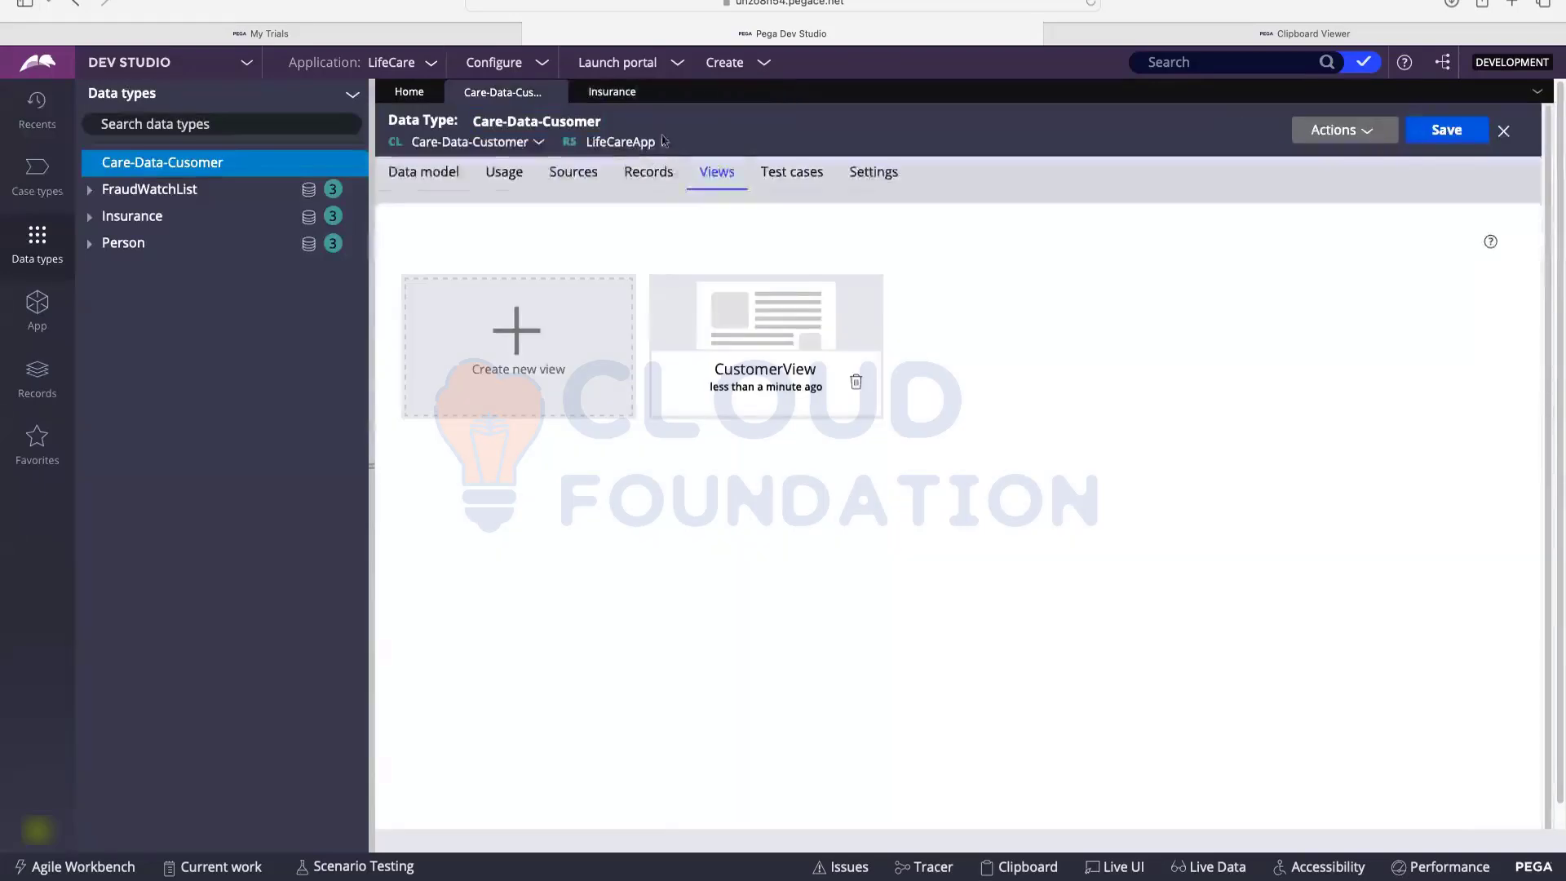
click(616, 102)
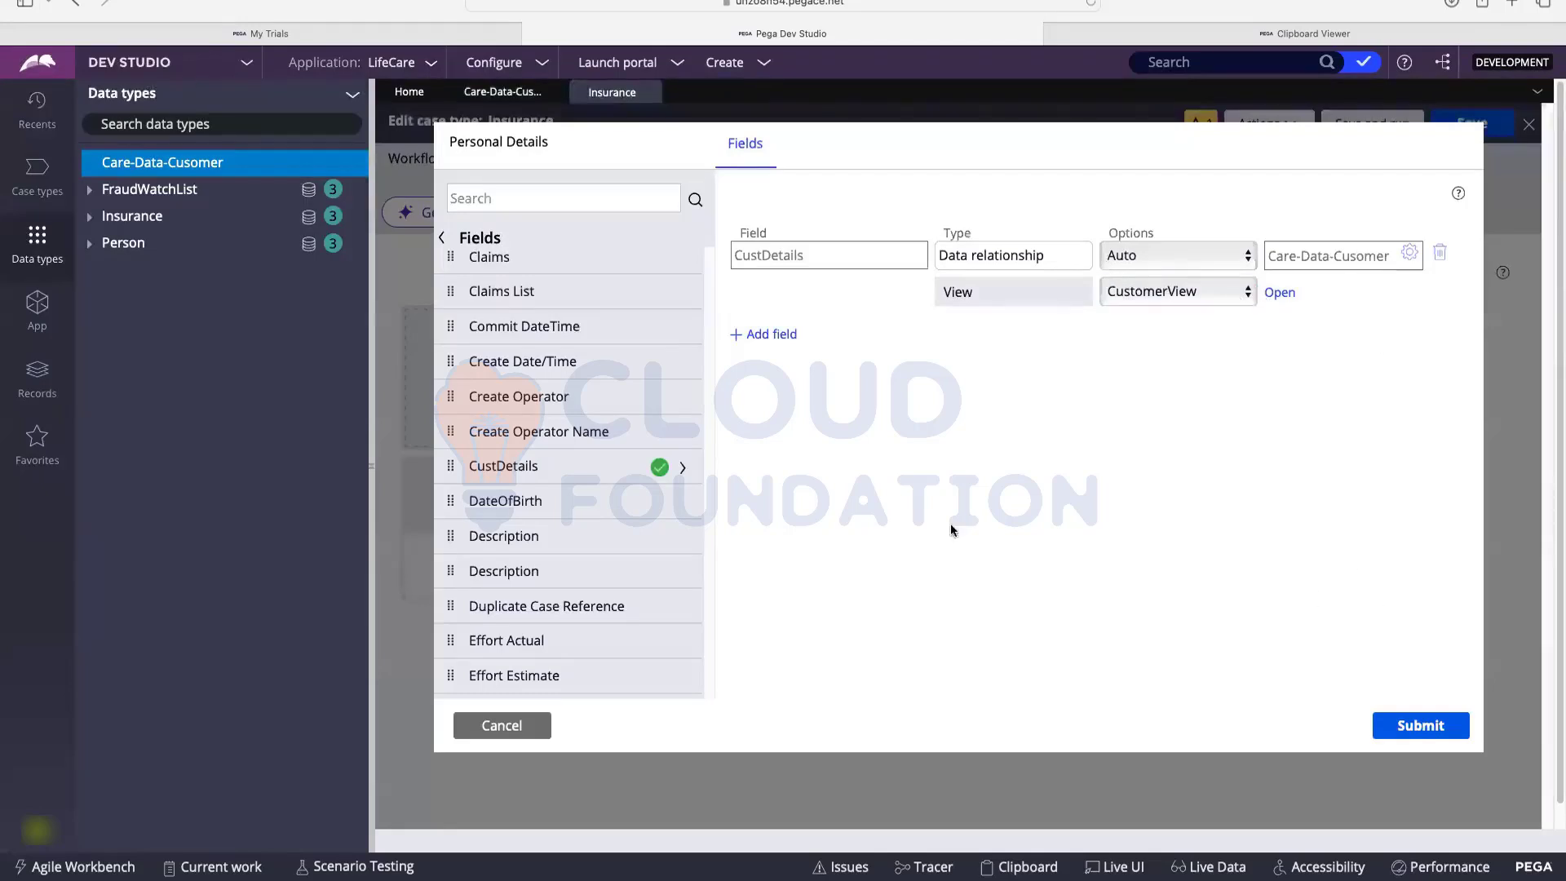
Display FruadList through FraudListView and submit the Personal Details changes.
scroll(605, 307, down, 1)
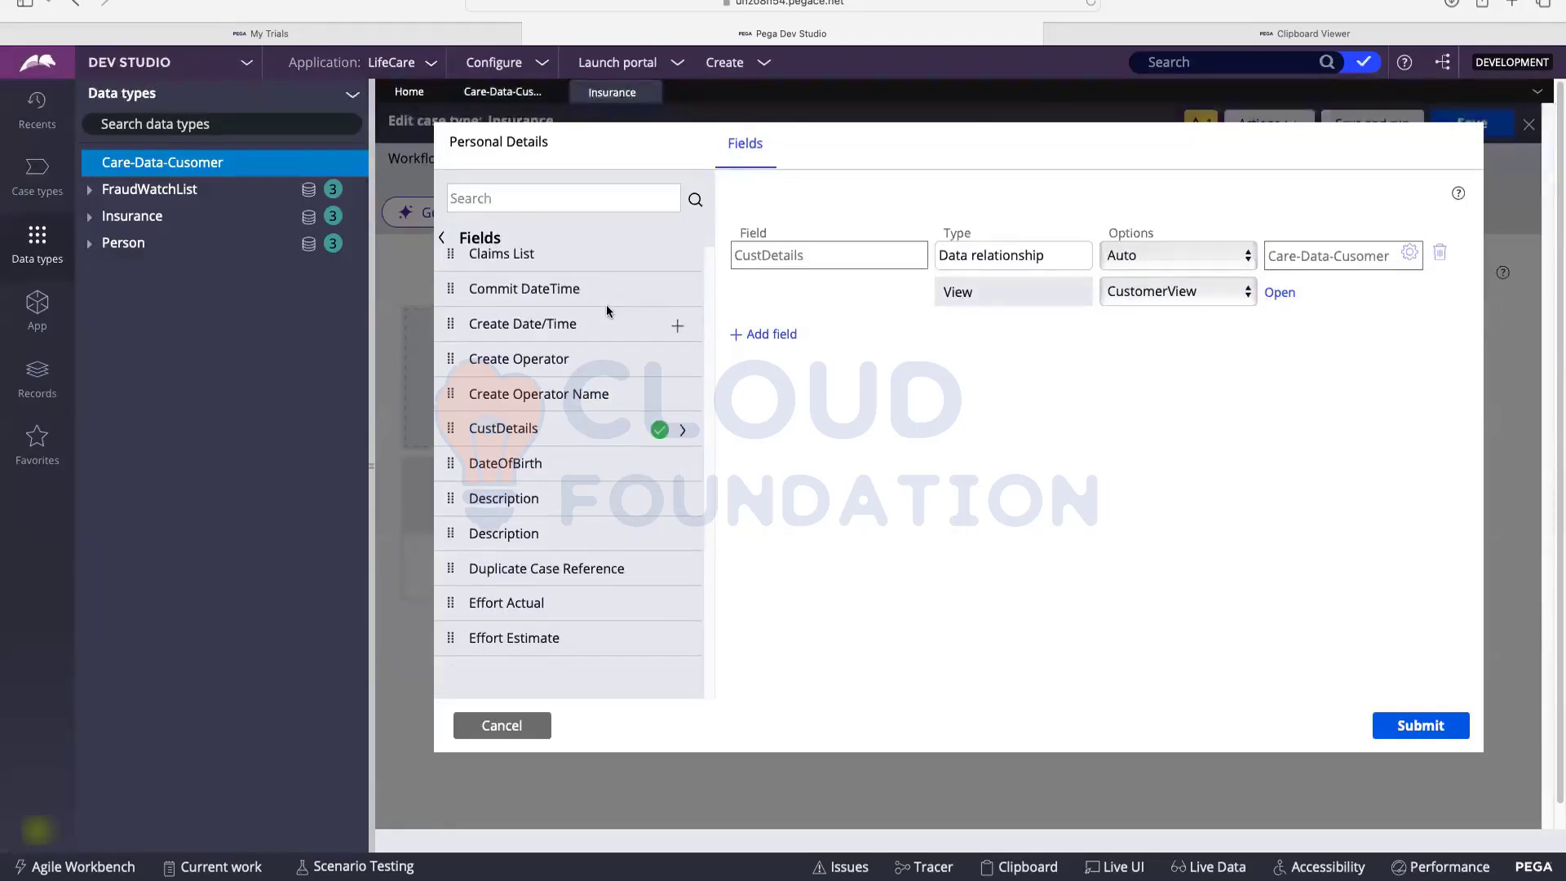
scroll(606, 311, down, 5)
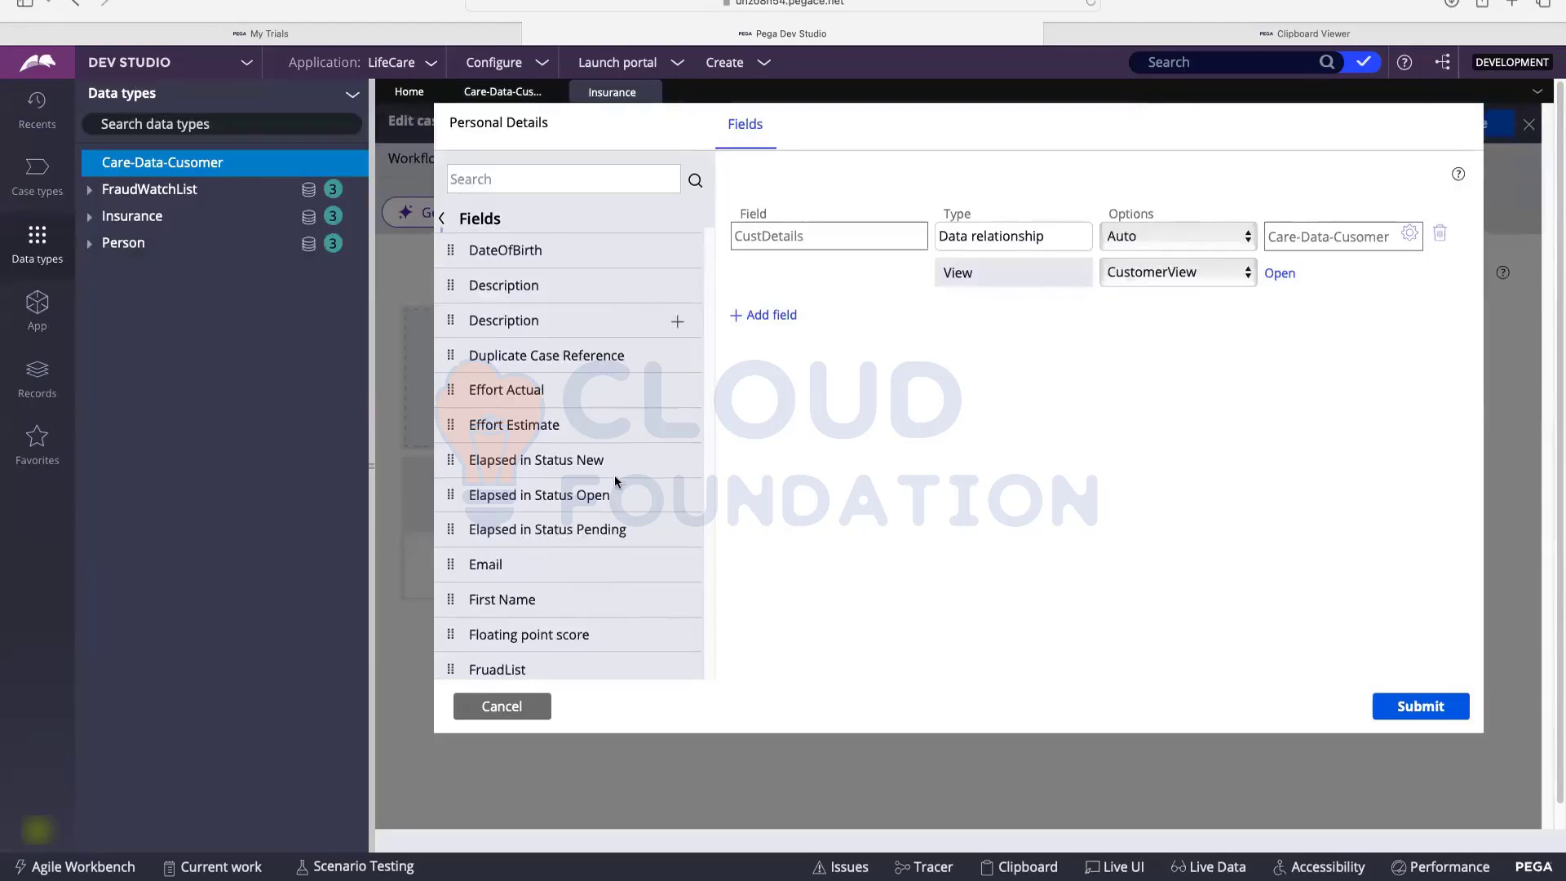
scroll(615, 477, down, 1)
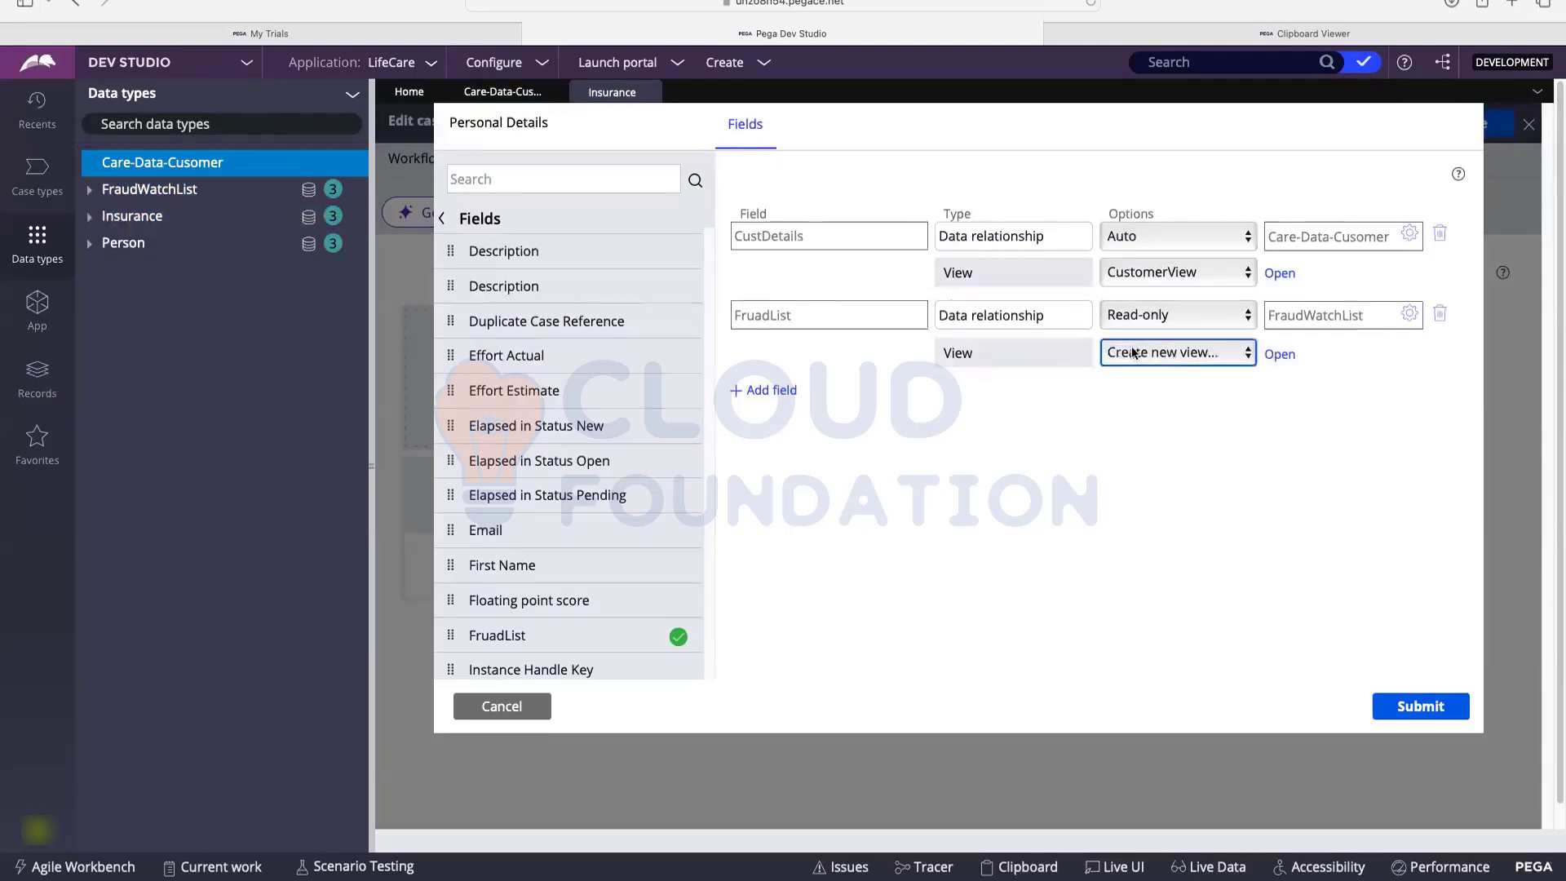
click(1174, 352)
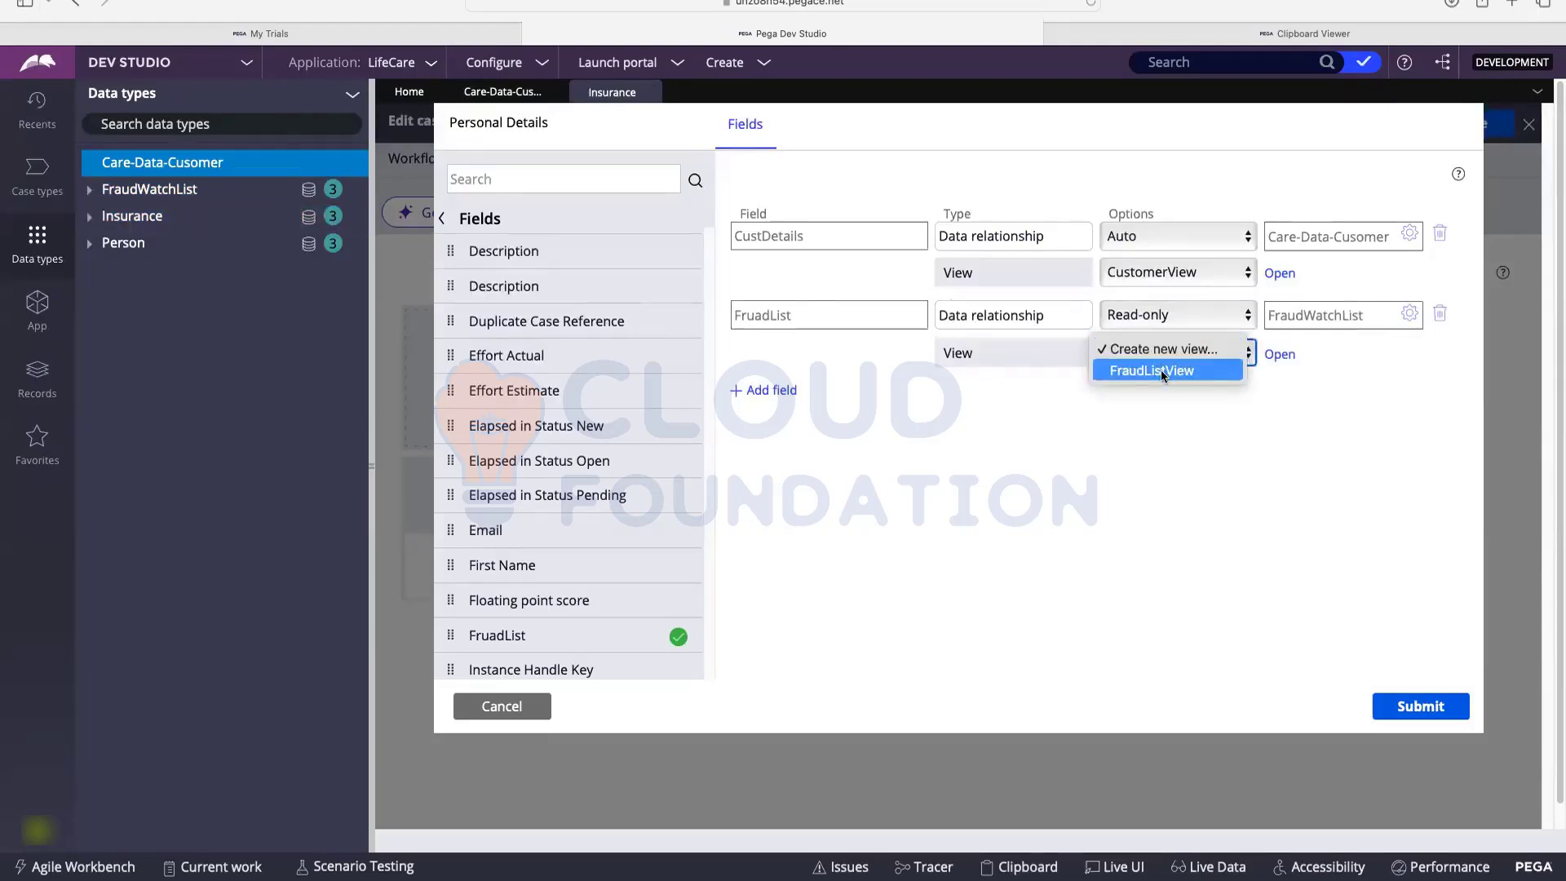
click(1161, 370)
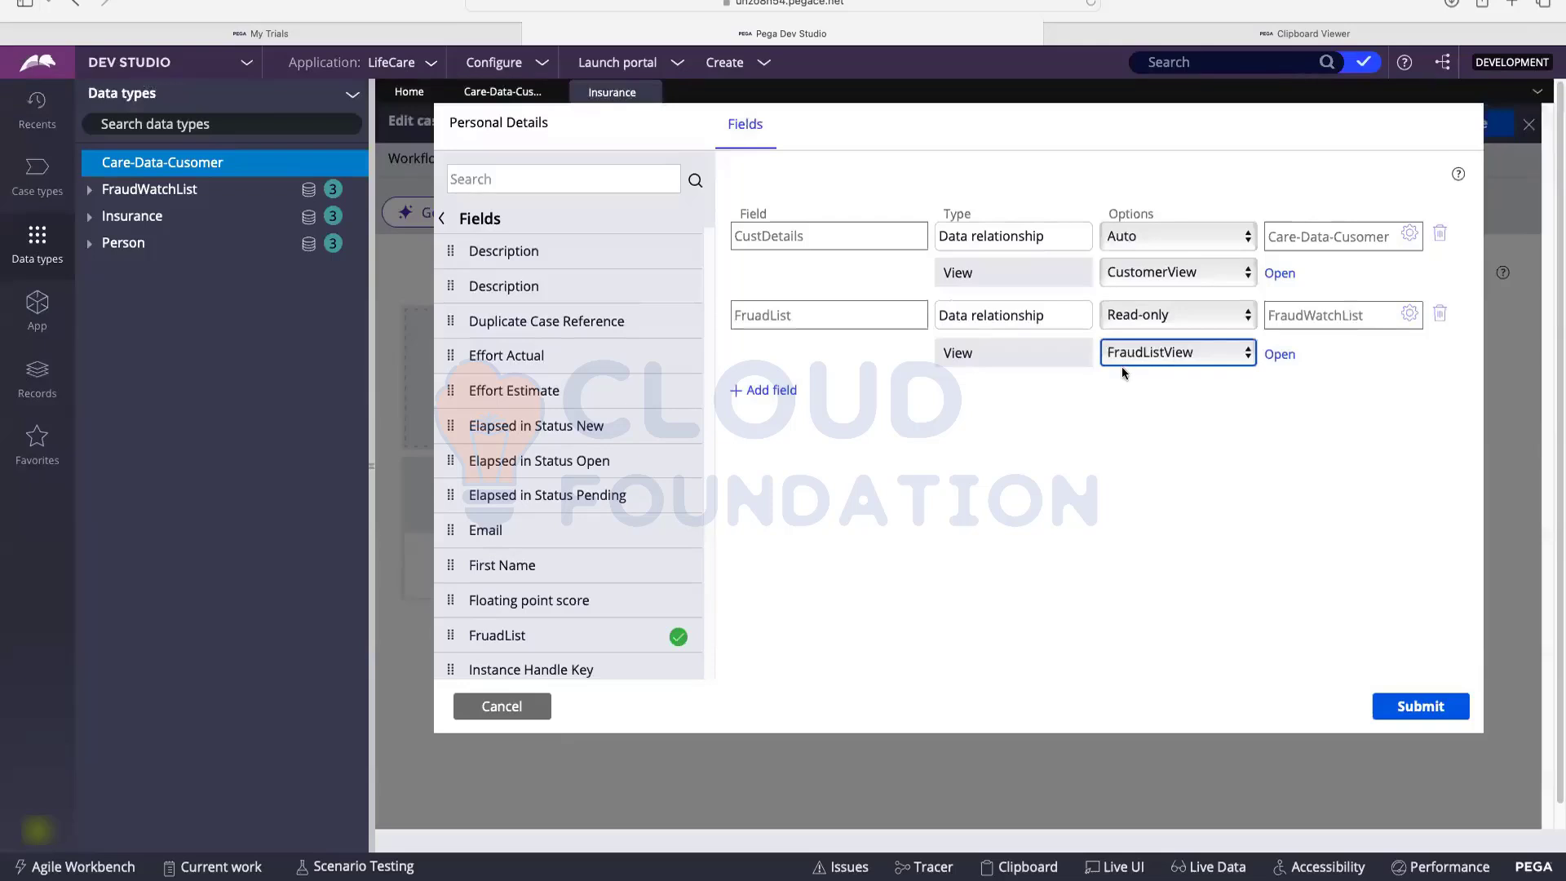
click(1411, 704)
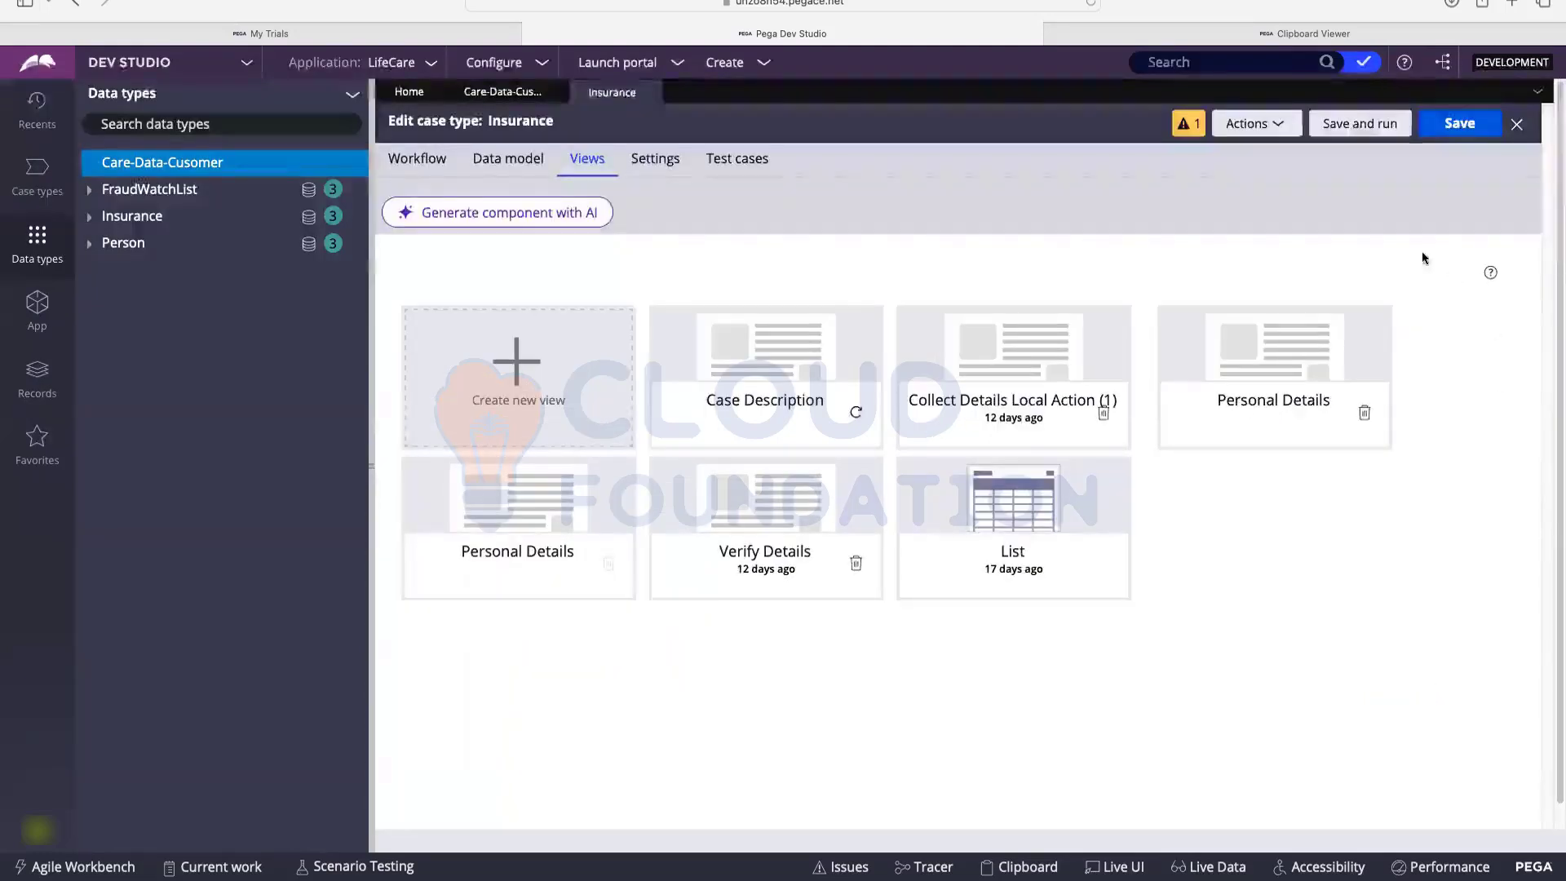
Save the Insurance case type and launch a new Insurance case via Create > New.
click(1441, 126)
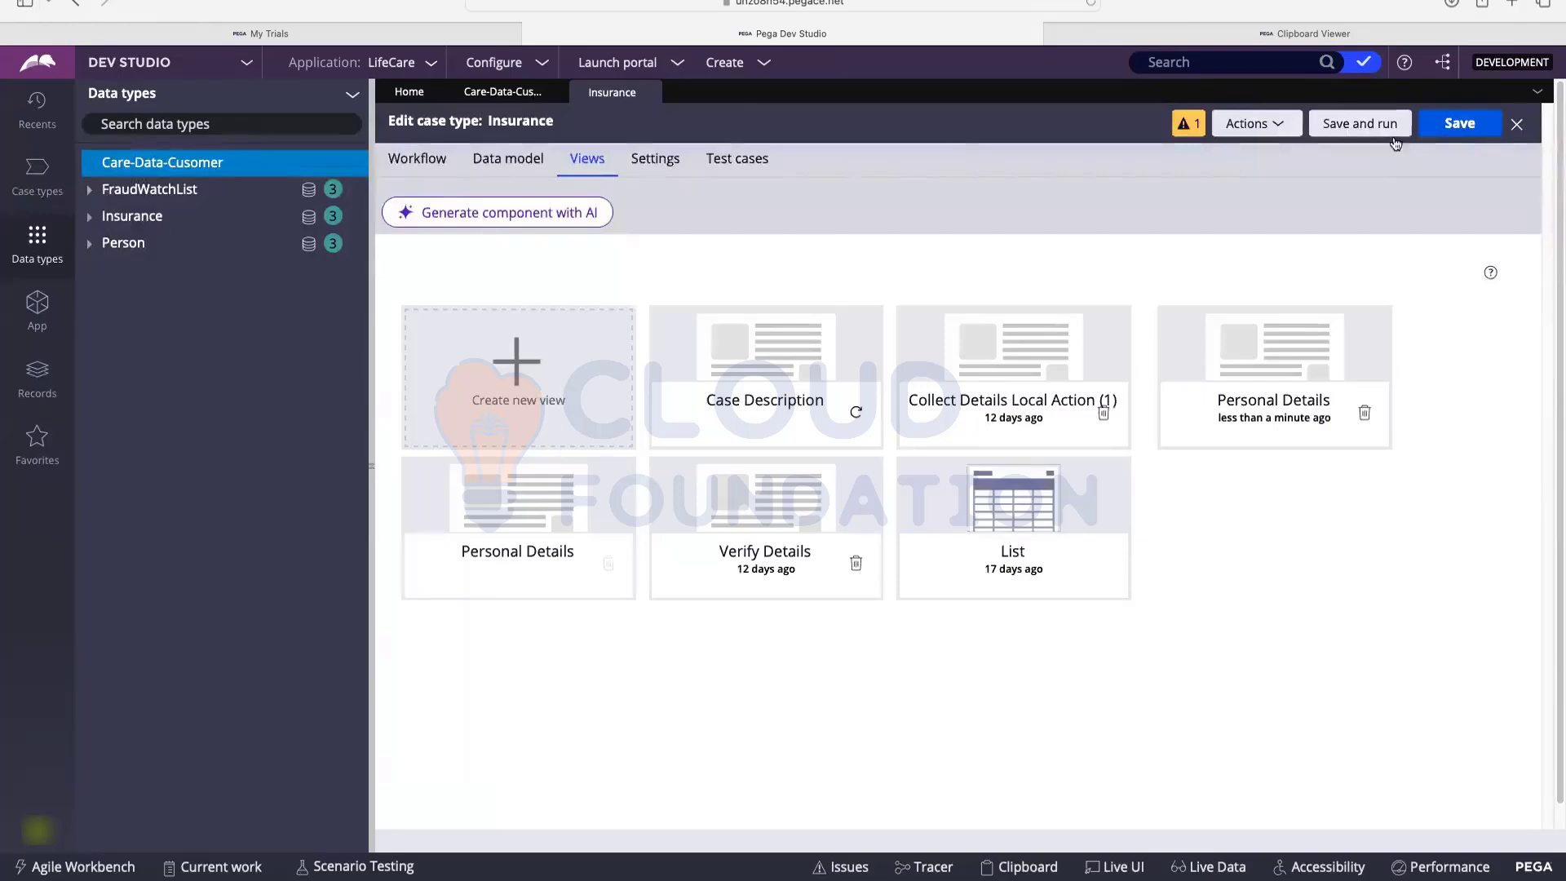
click(1453, 124)
click(736, 63)
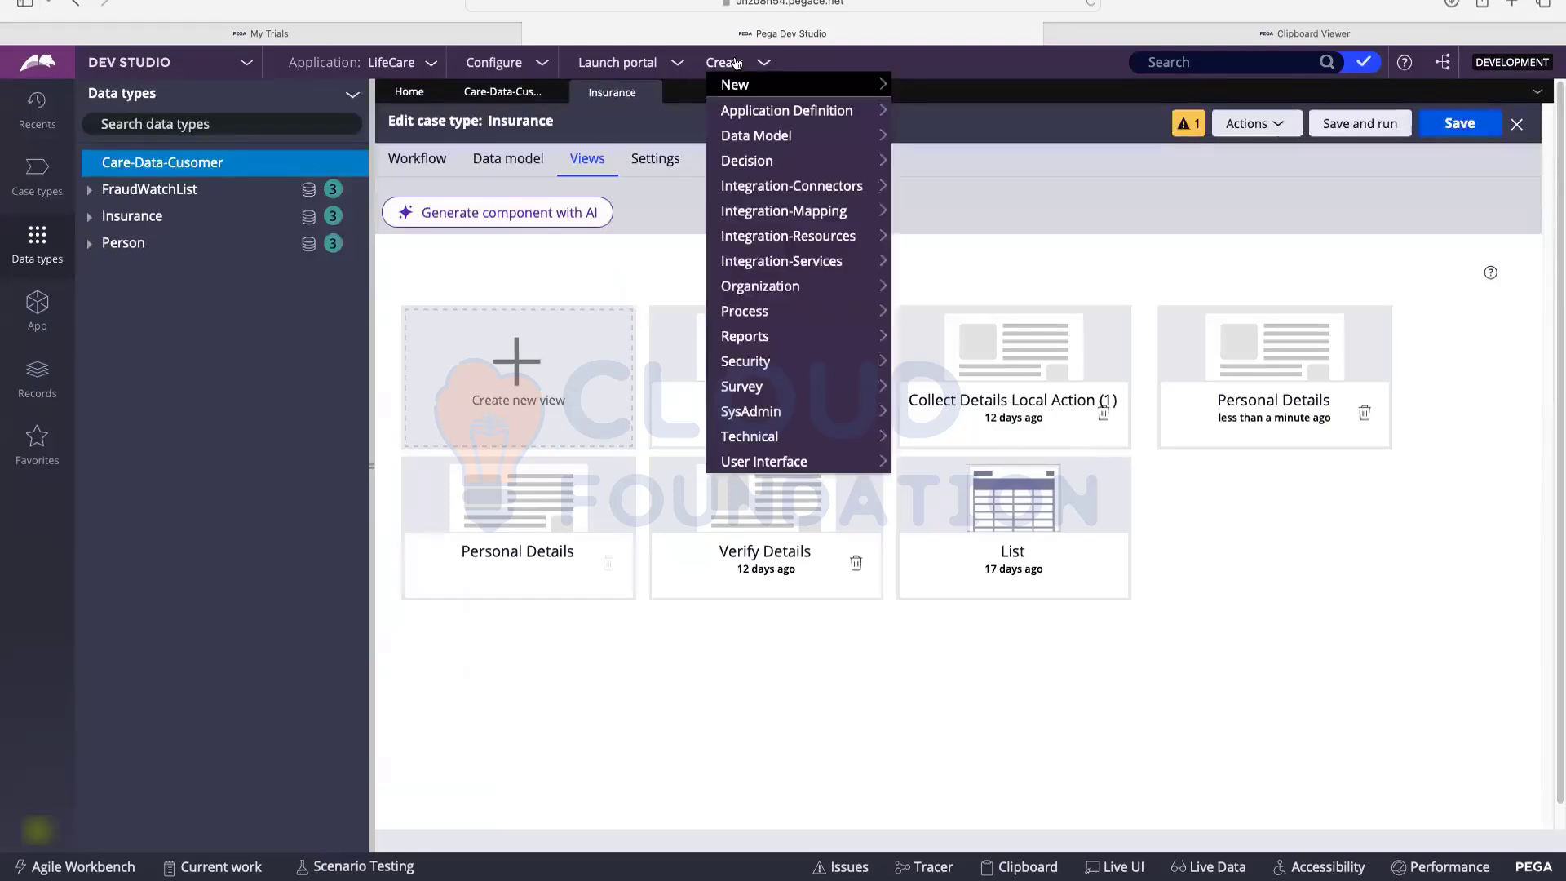
mouse_move(738, 87)
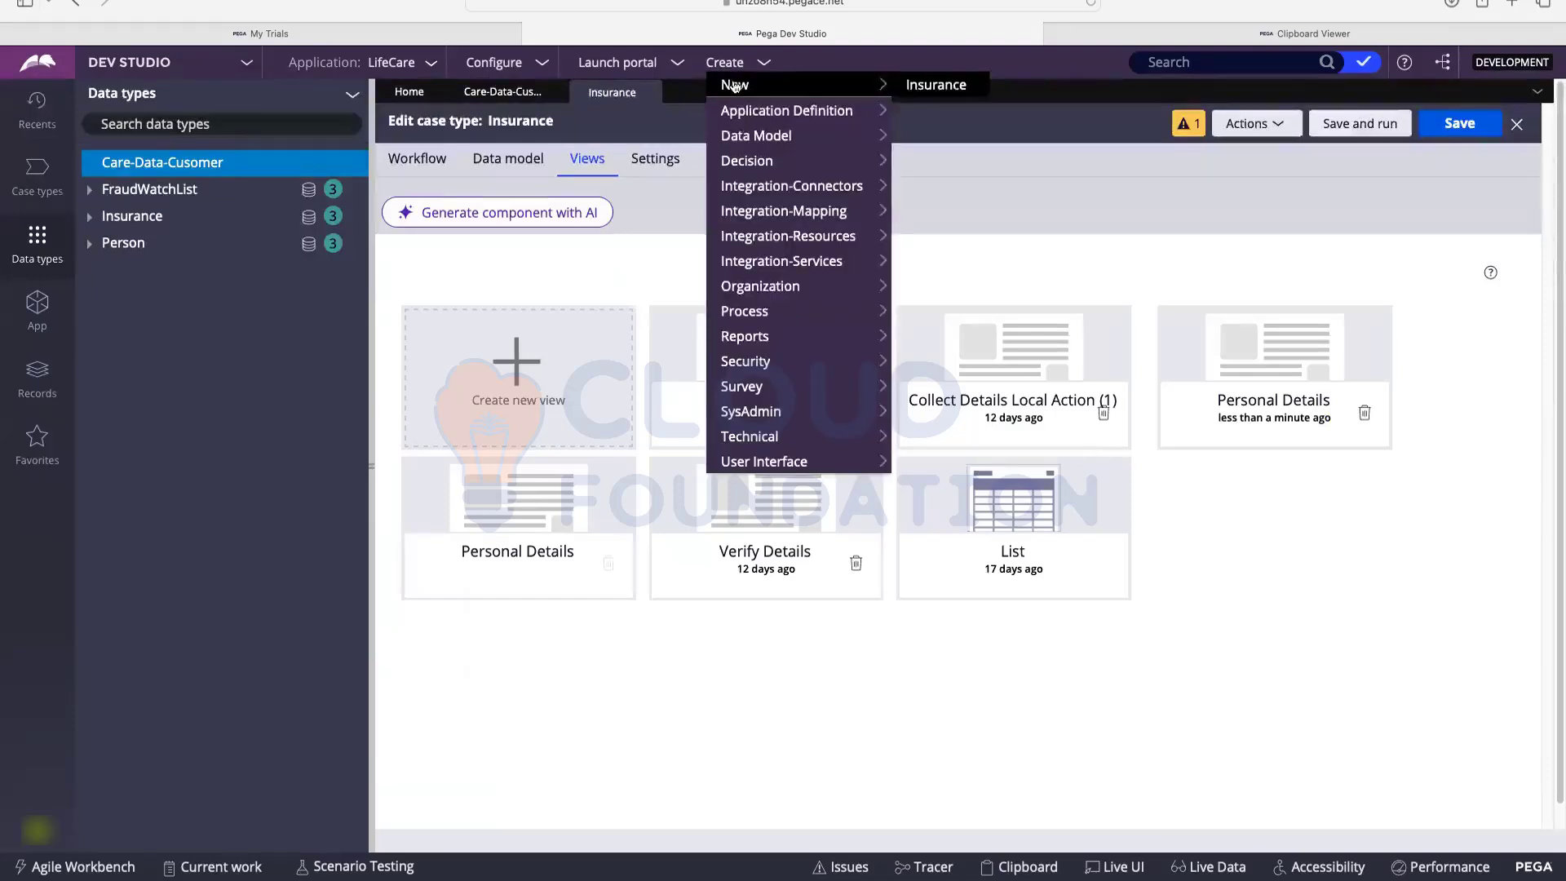
click(925, 86)
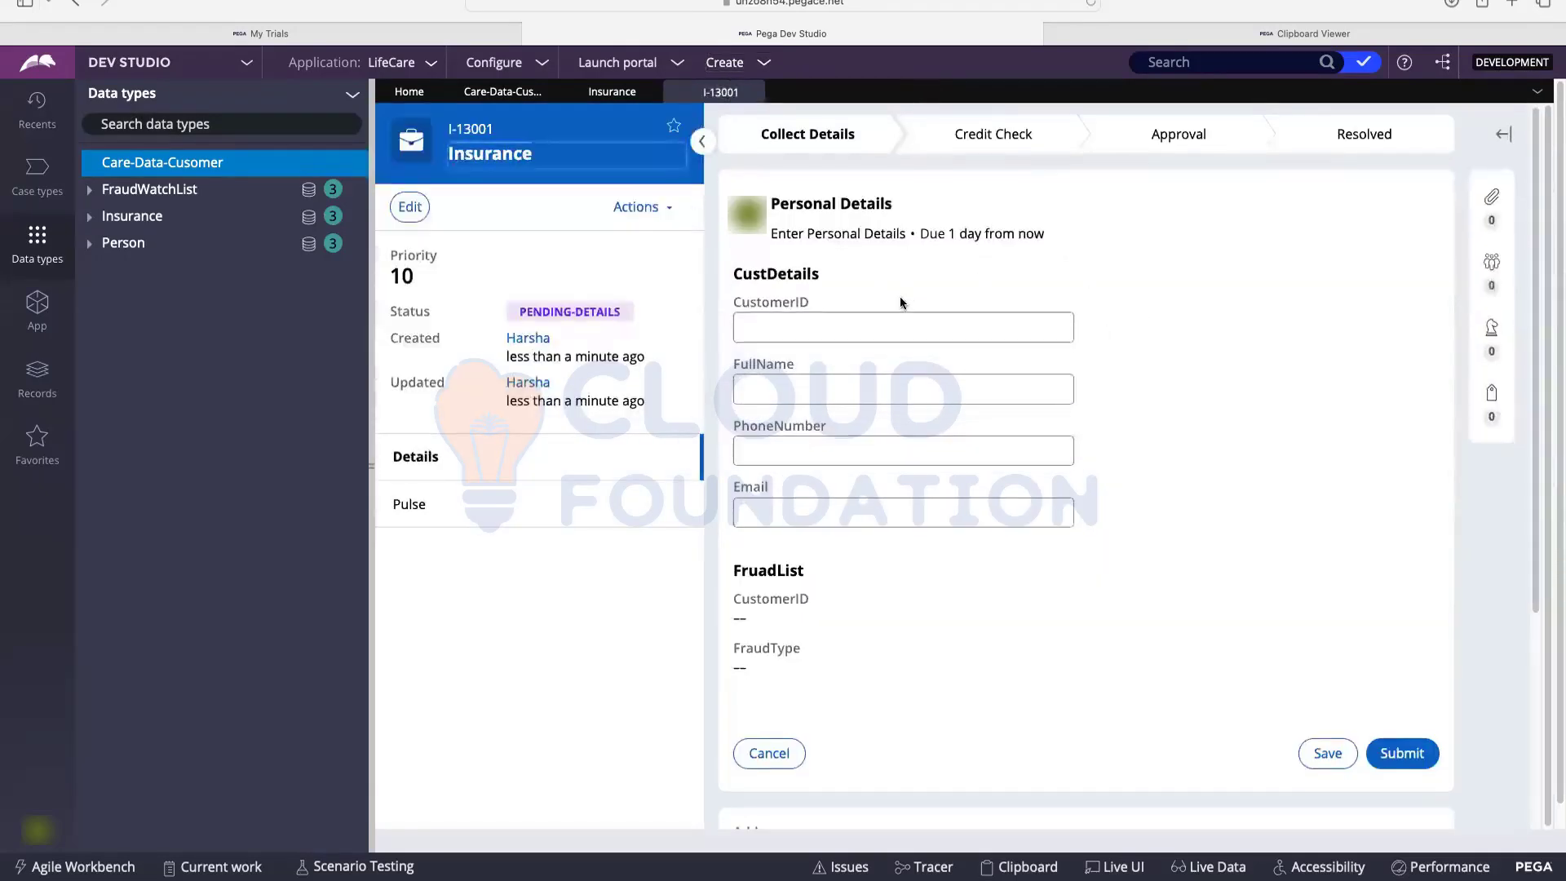
Check the case's CustomerID, FullName, PhoneNumber and Email fields, then inspect CustomerView without changes.
click(763, 327)
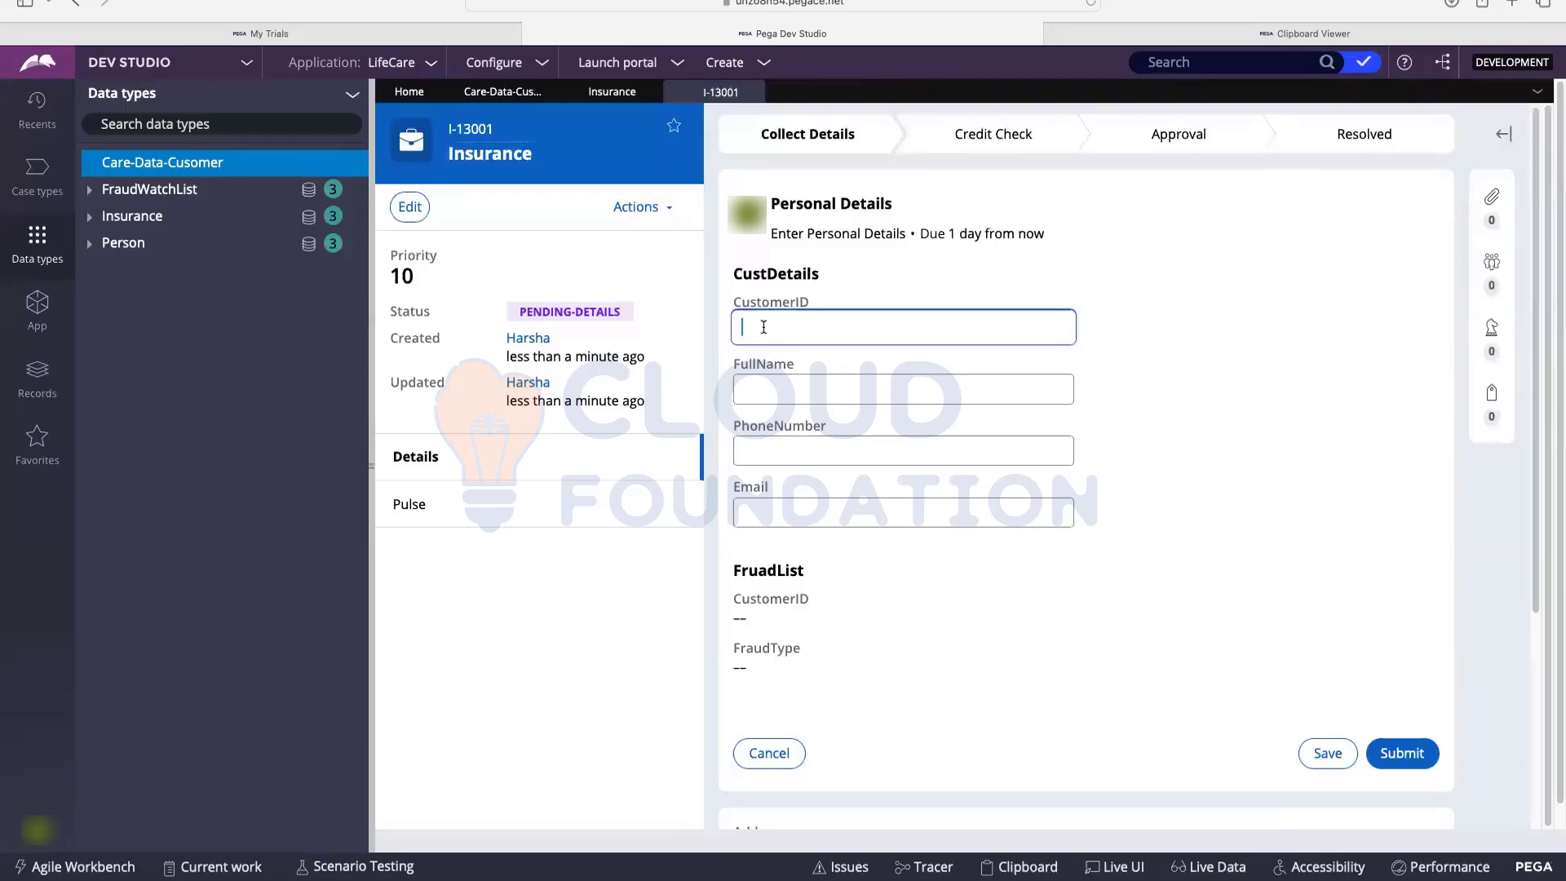
click(773, 392)
click(768, 453)
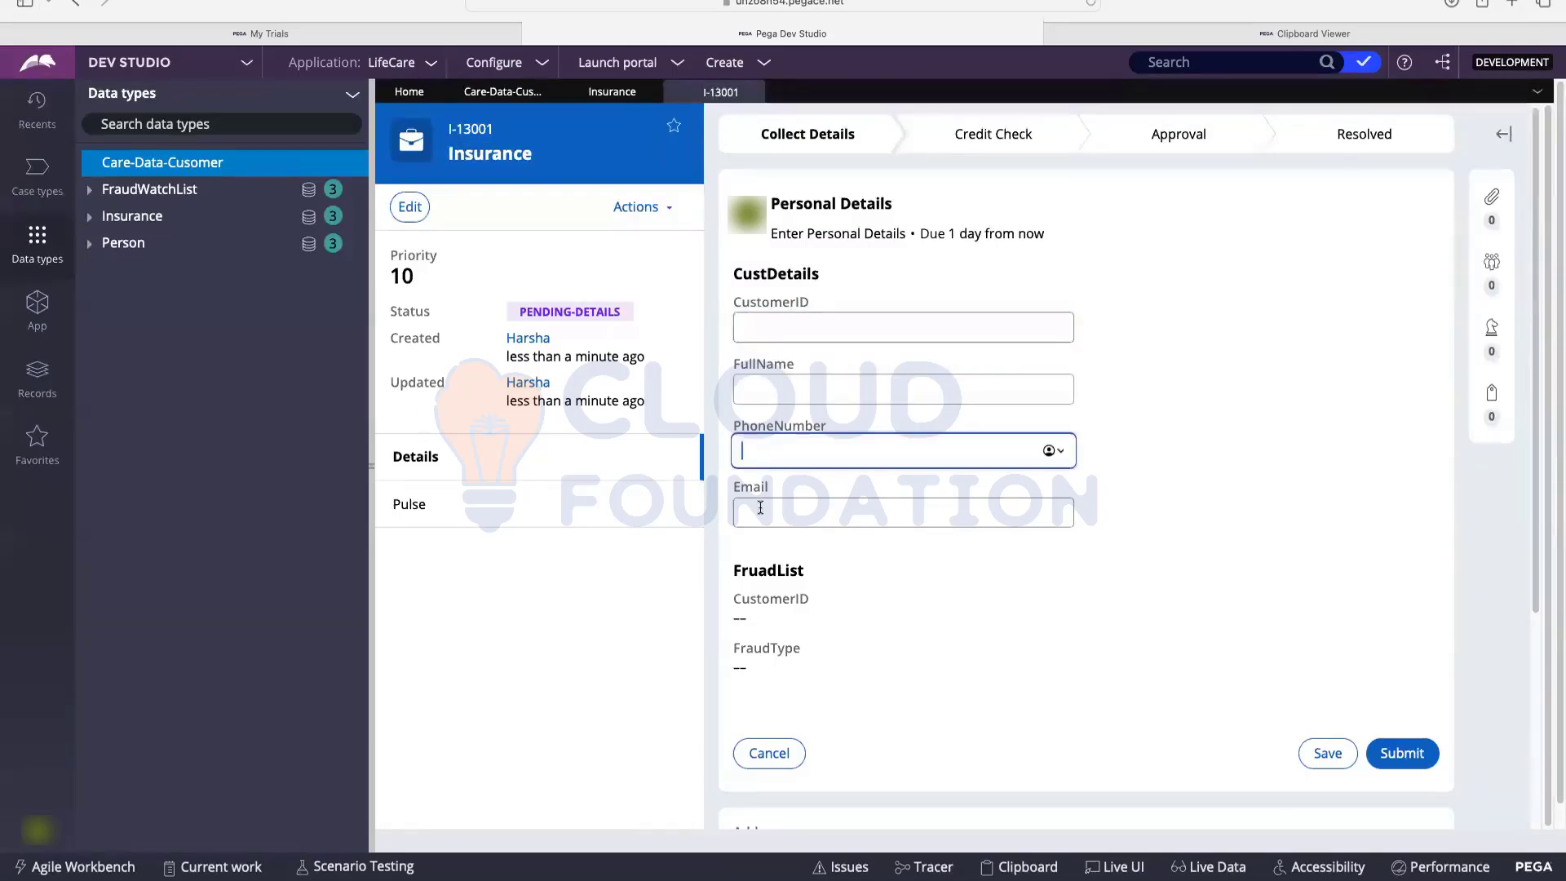
click(759, 507)
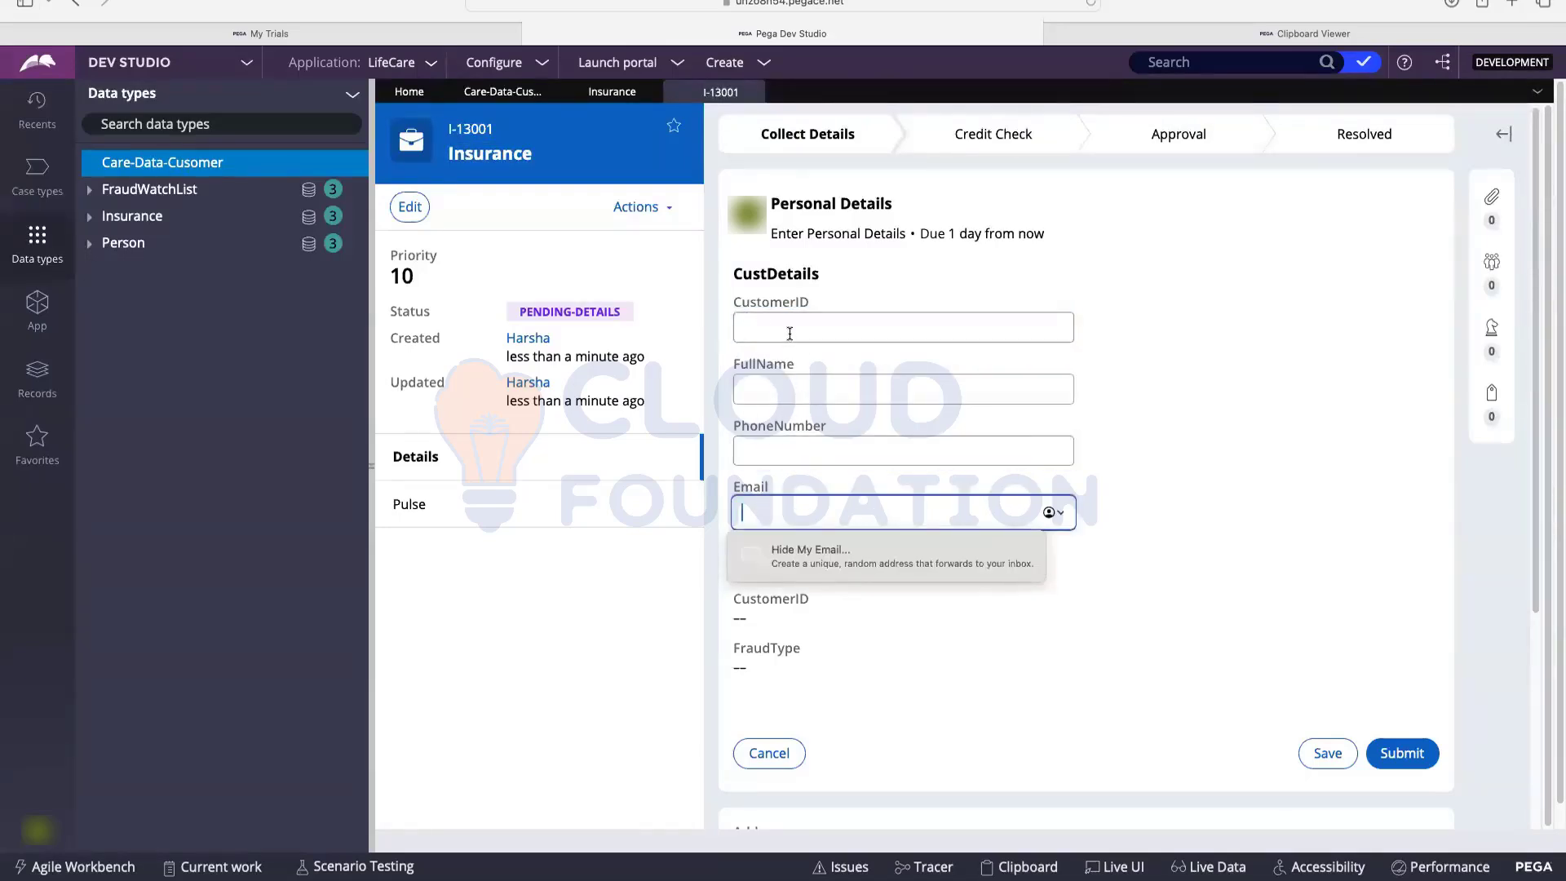
click(163, 163)
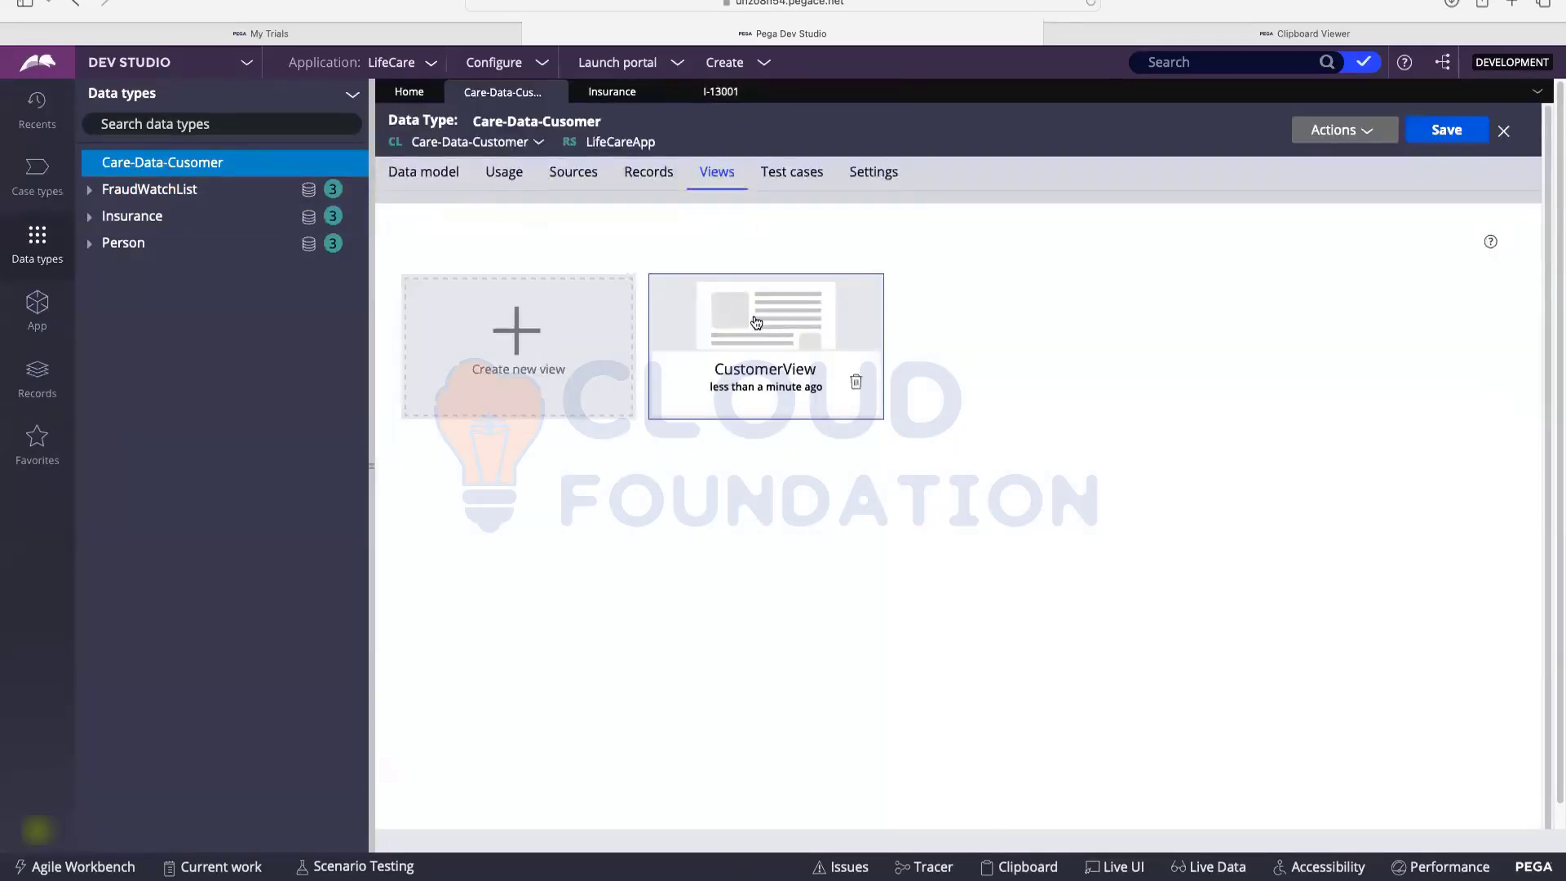
click(825, 299)
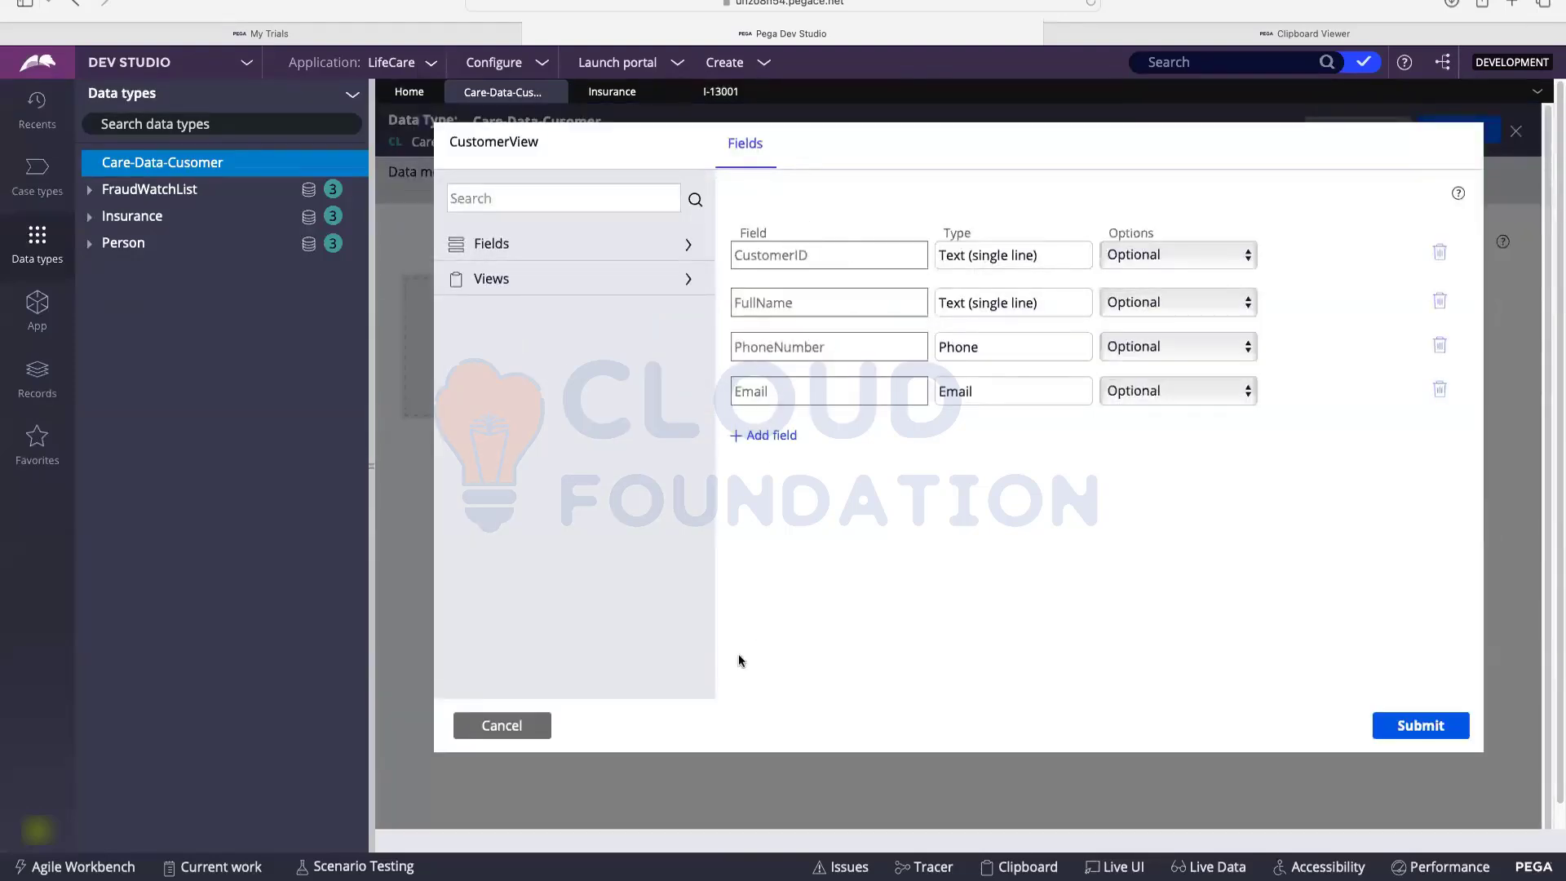
click(540, 724)
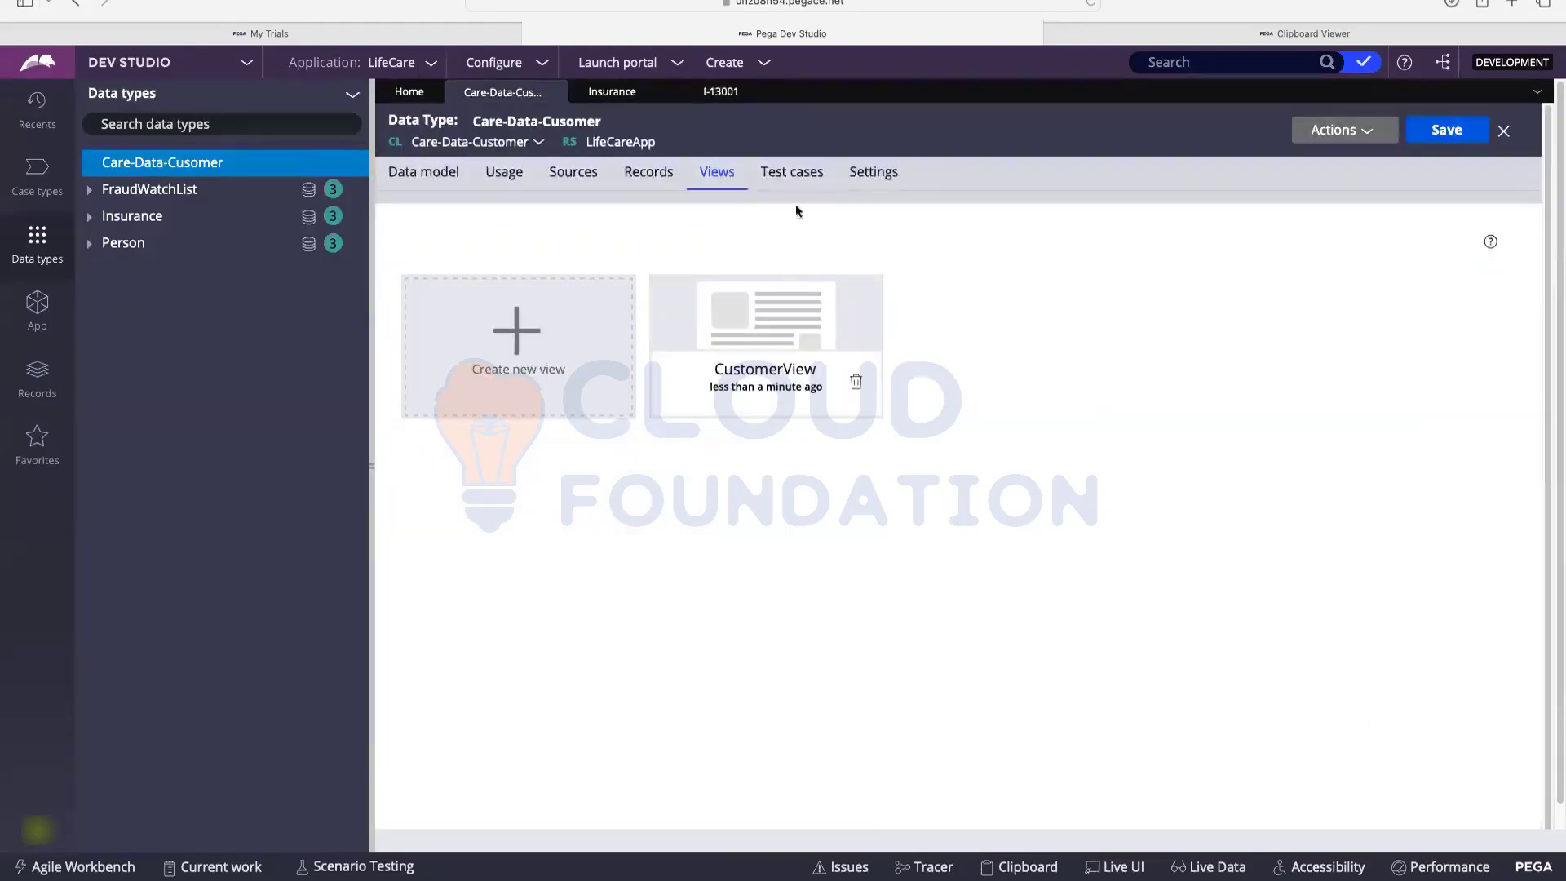
Return to the Insurance case type's Views tab.
click(618, 96)
click(720, 91)
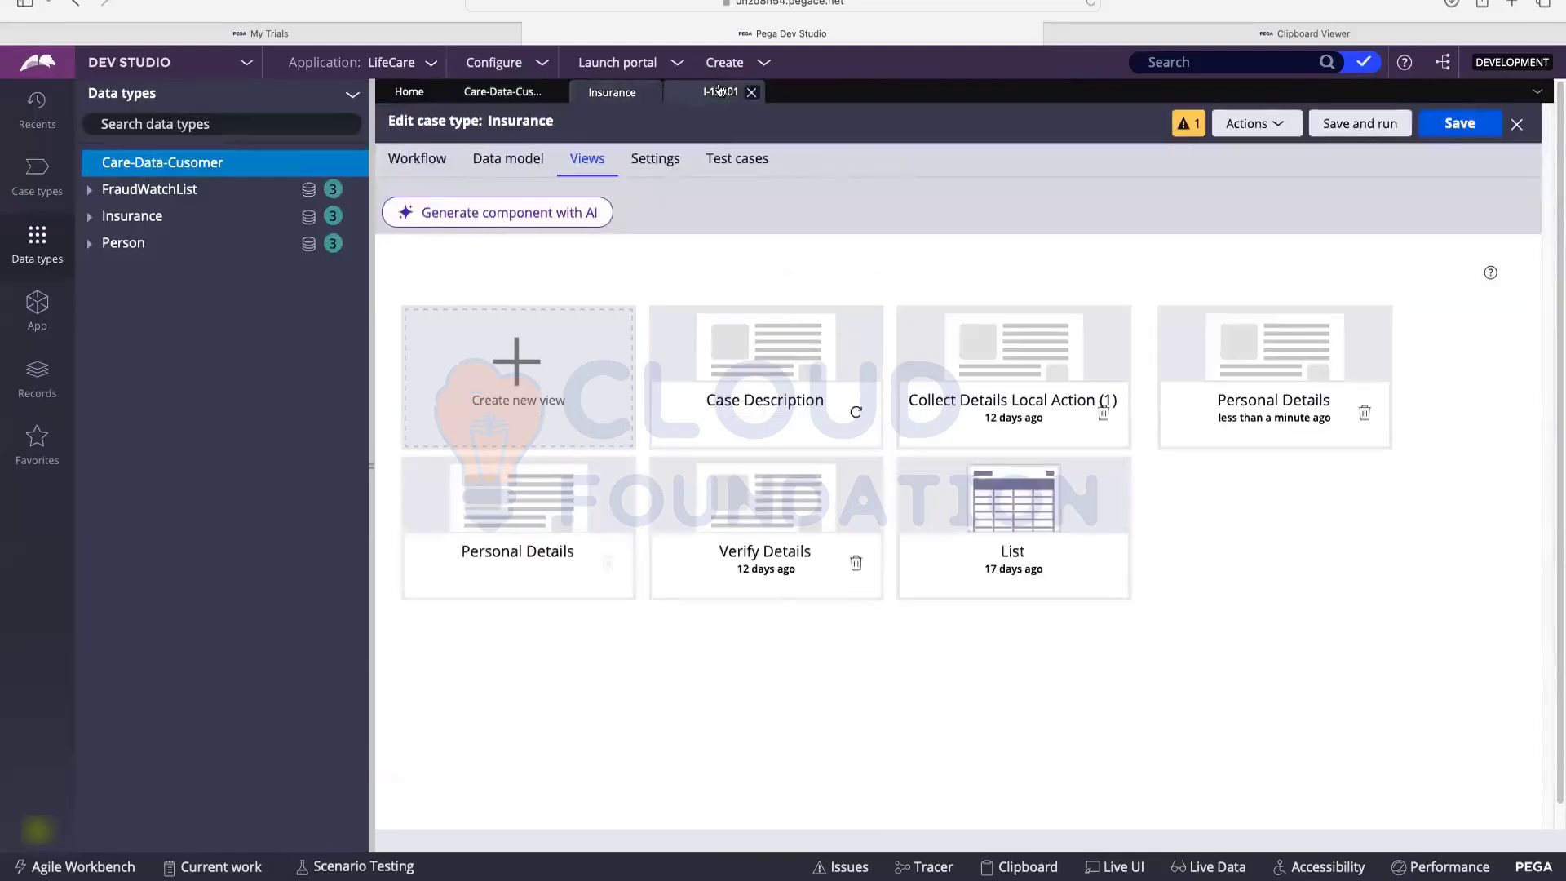
scroll(733, 459, down, 4)
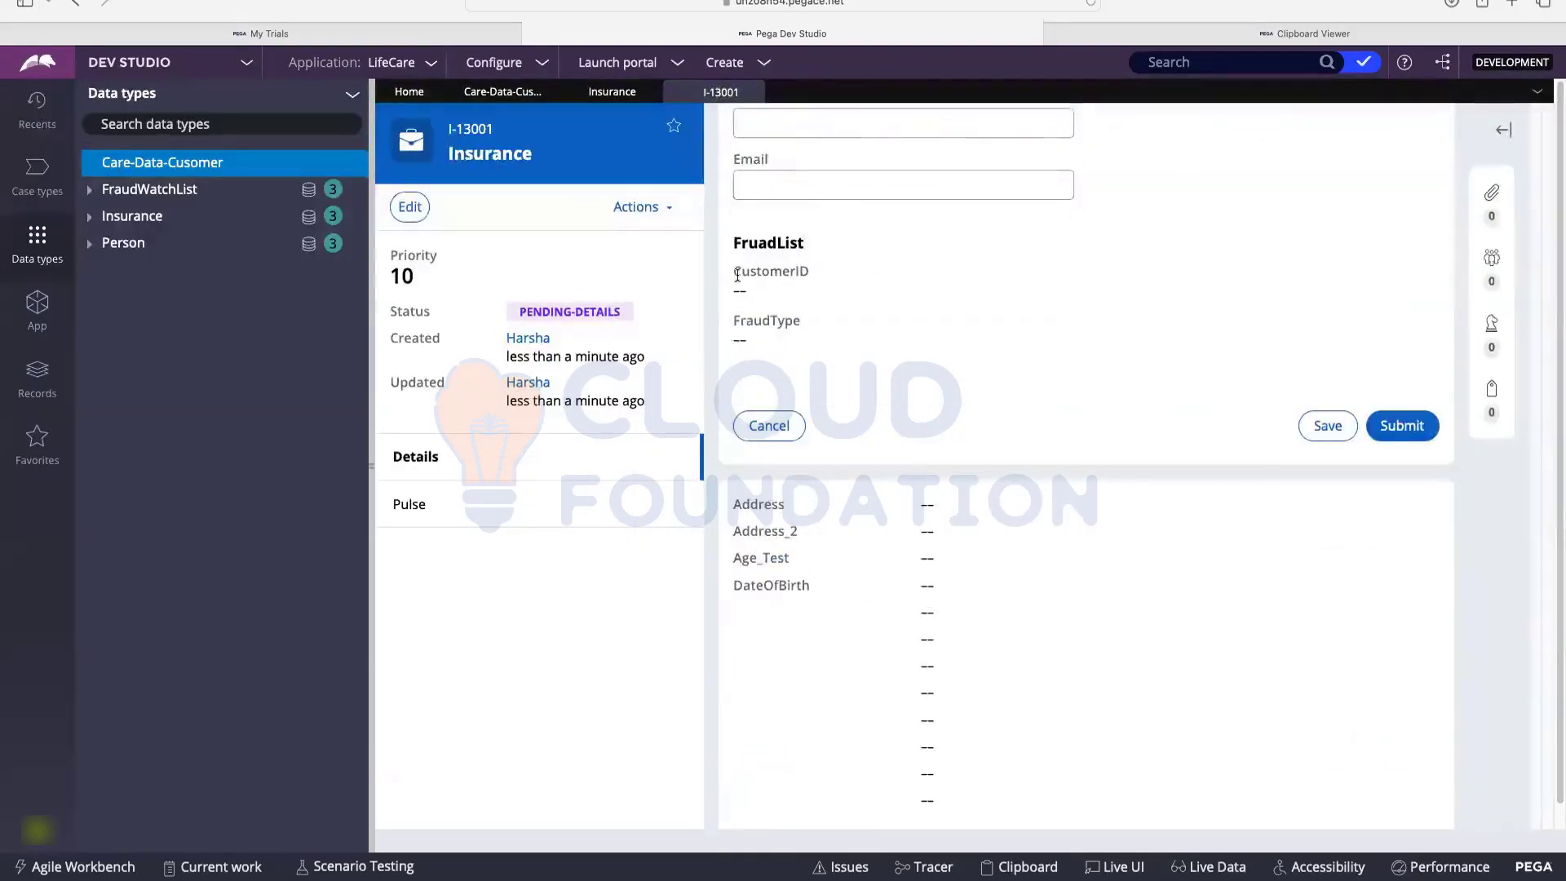
click(600, 94)
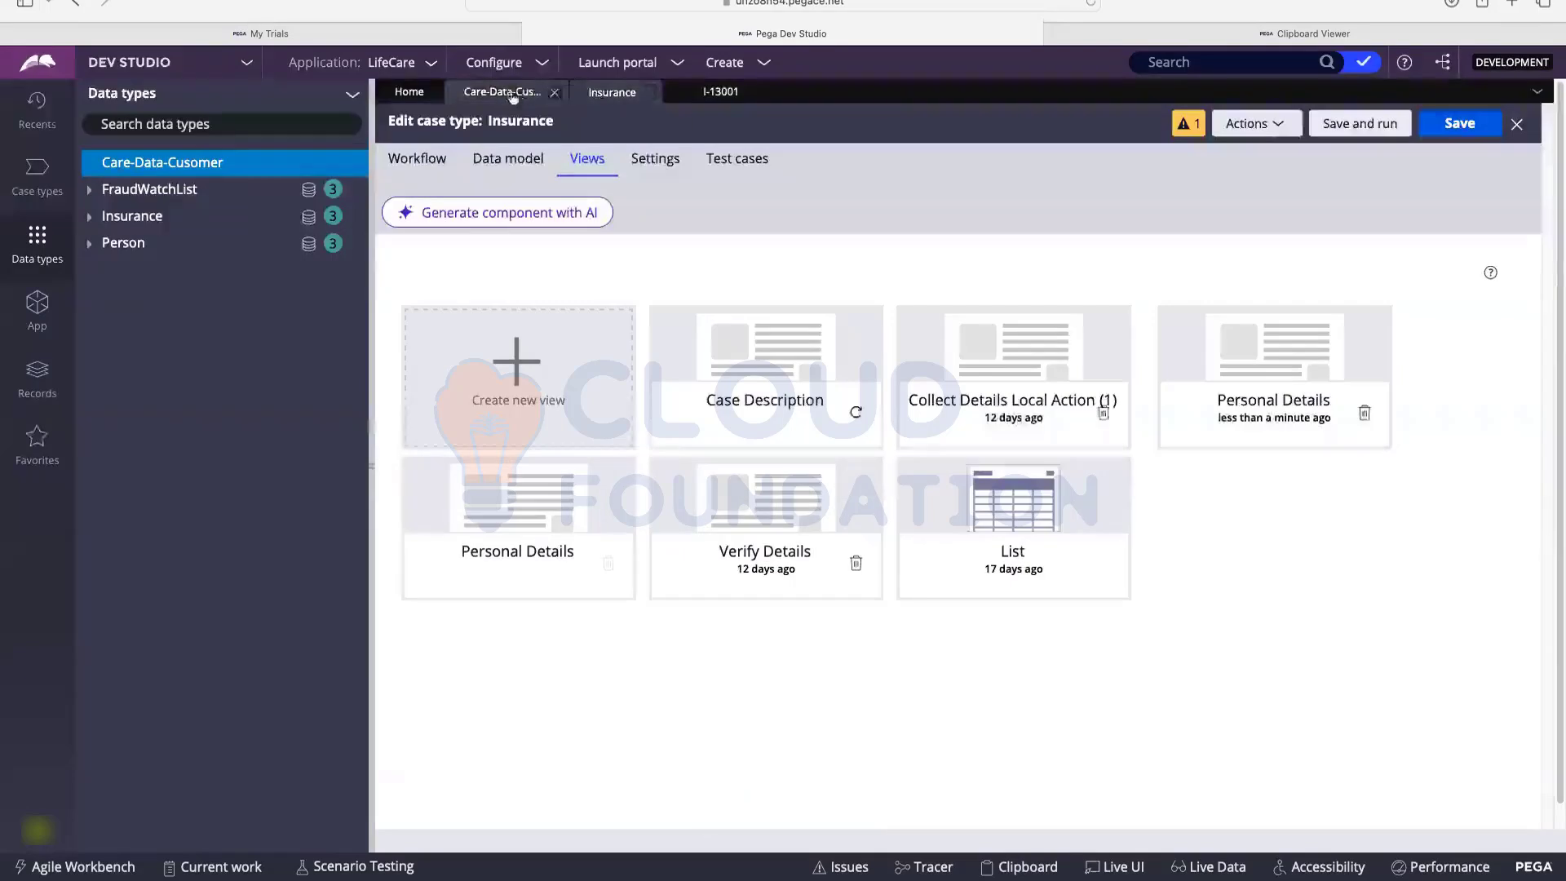
click(435, 161)
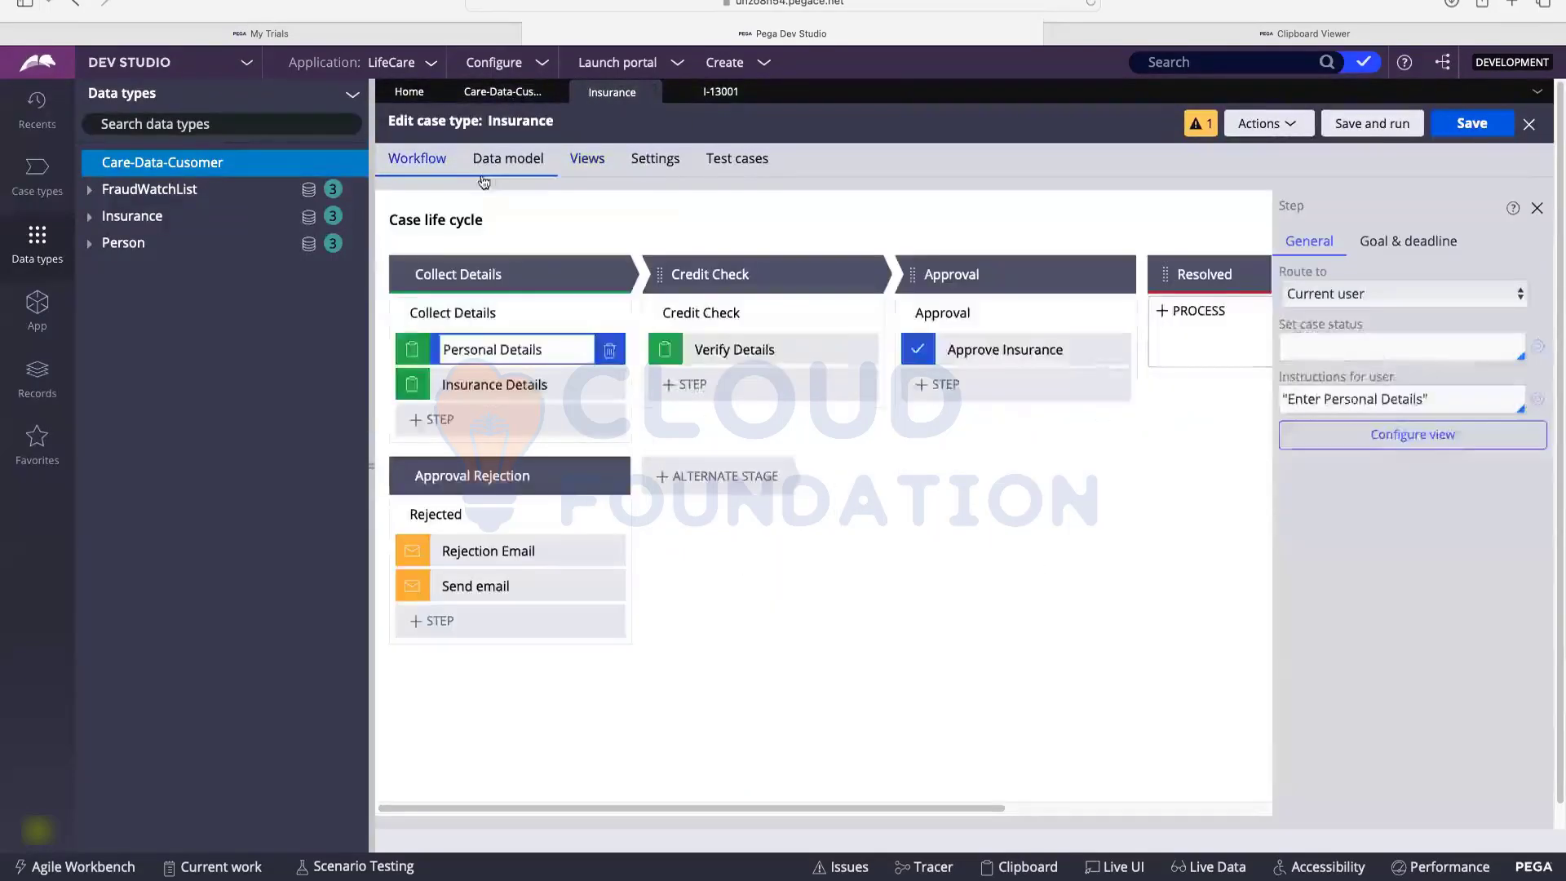
click(587, 158)
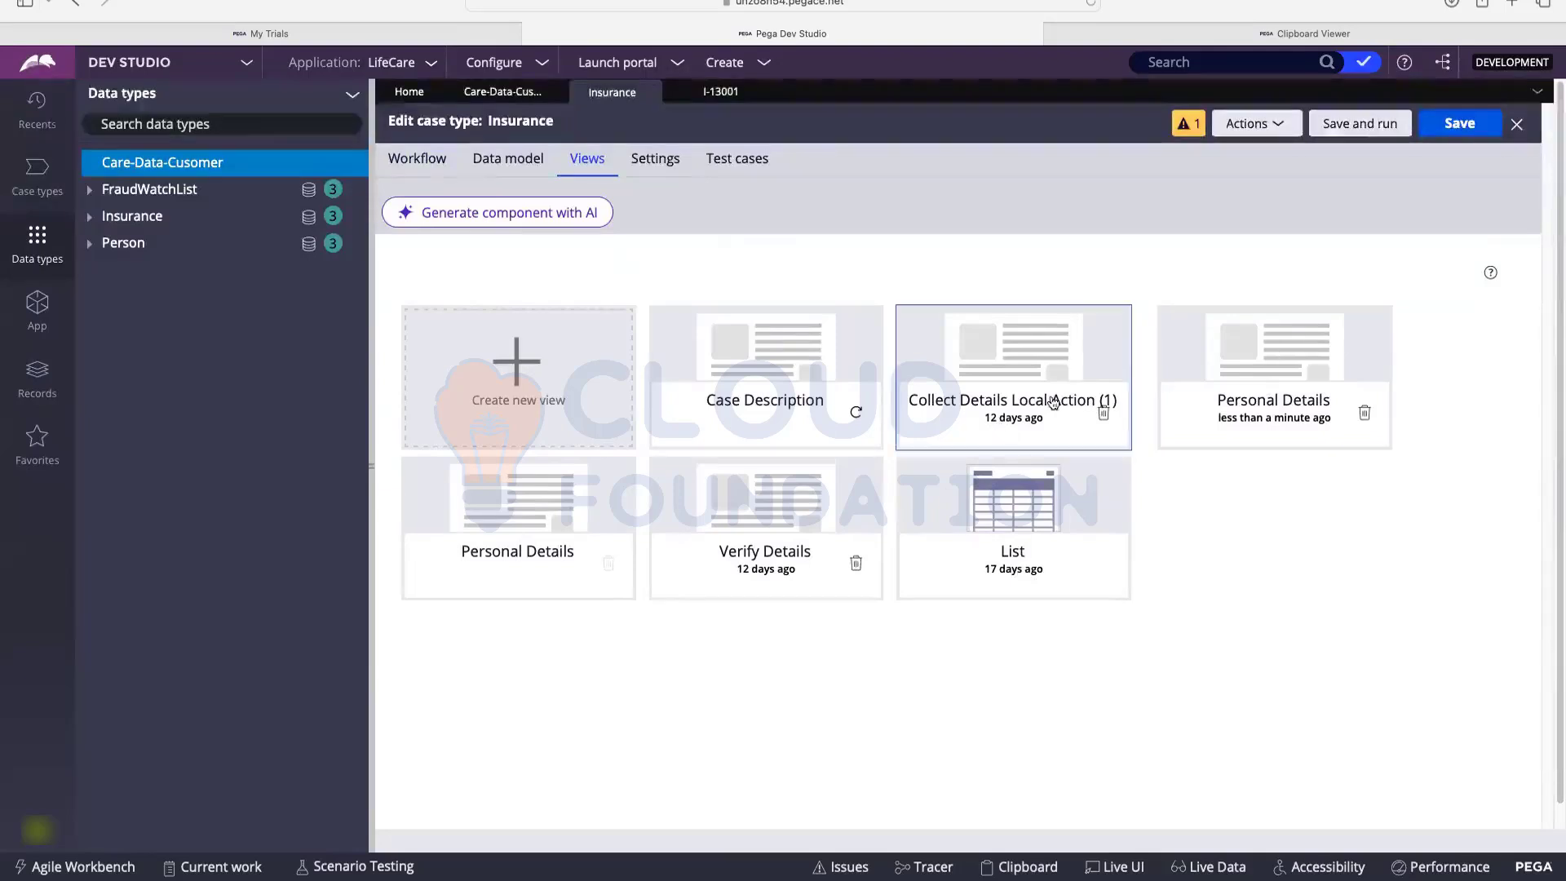
Check the Personal Details view's FruadList field, then review the two FraudWatchList records before returning to I-13001.
click(1266, 369)
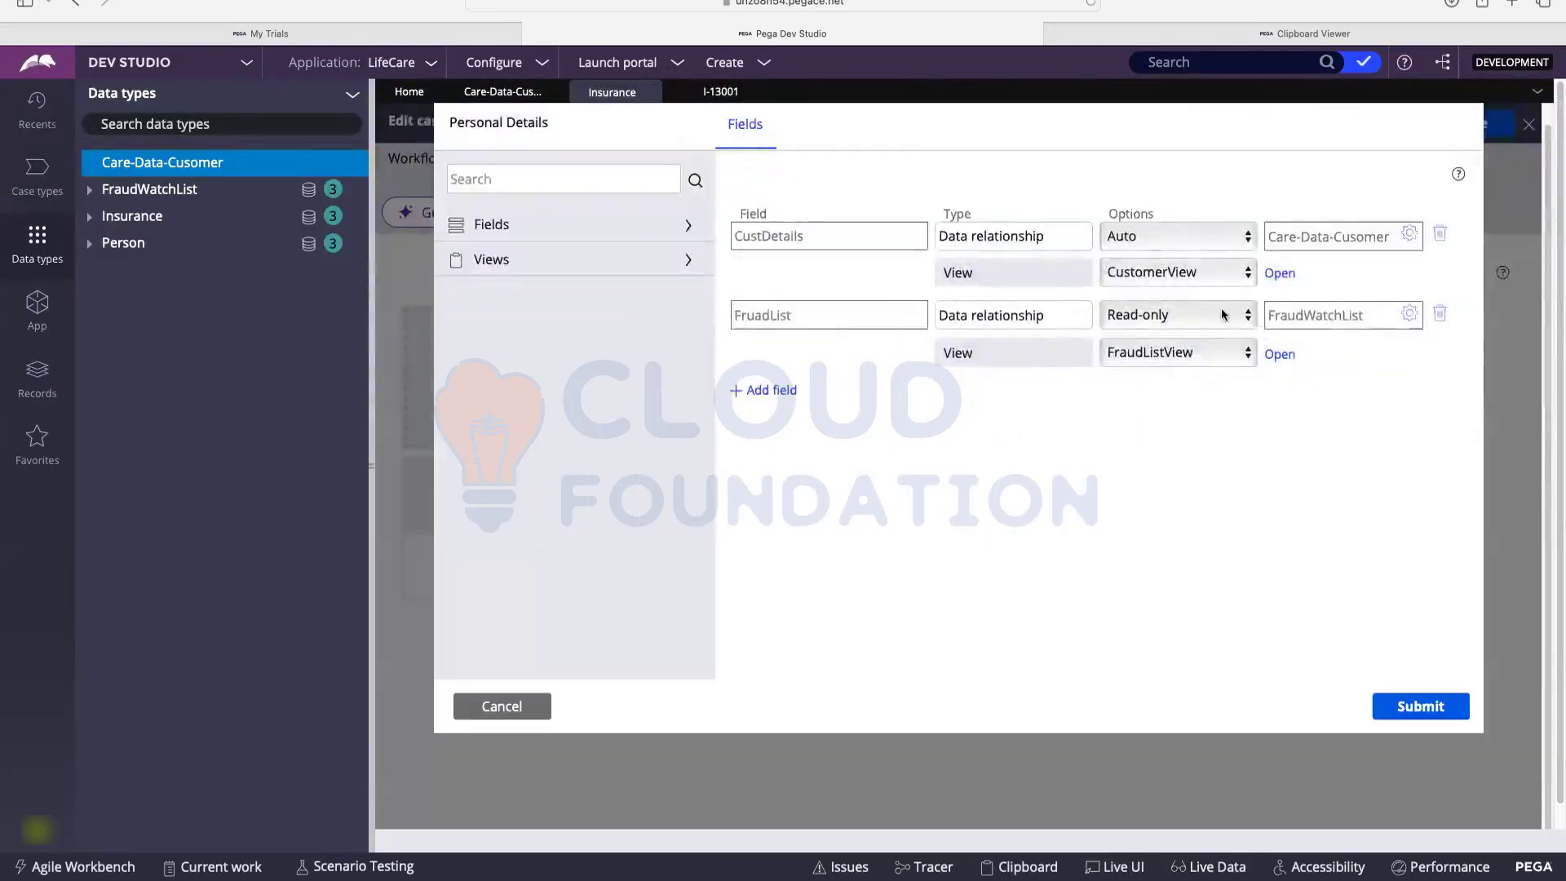
click(1130, 352)
click(1074, 453)
click(516, 710)
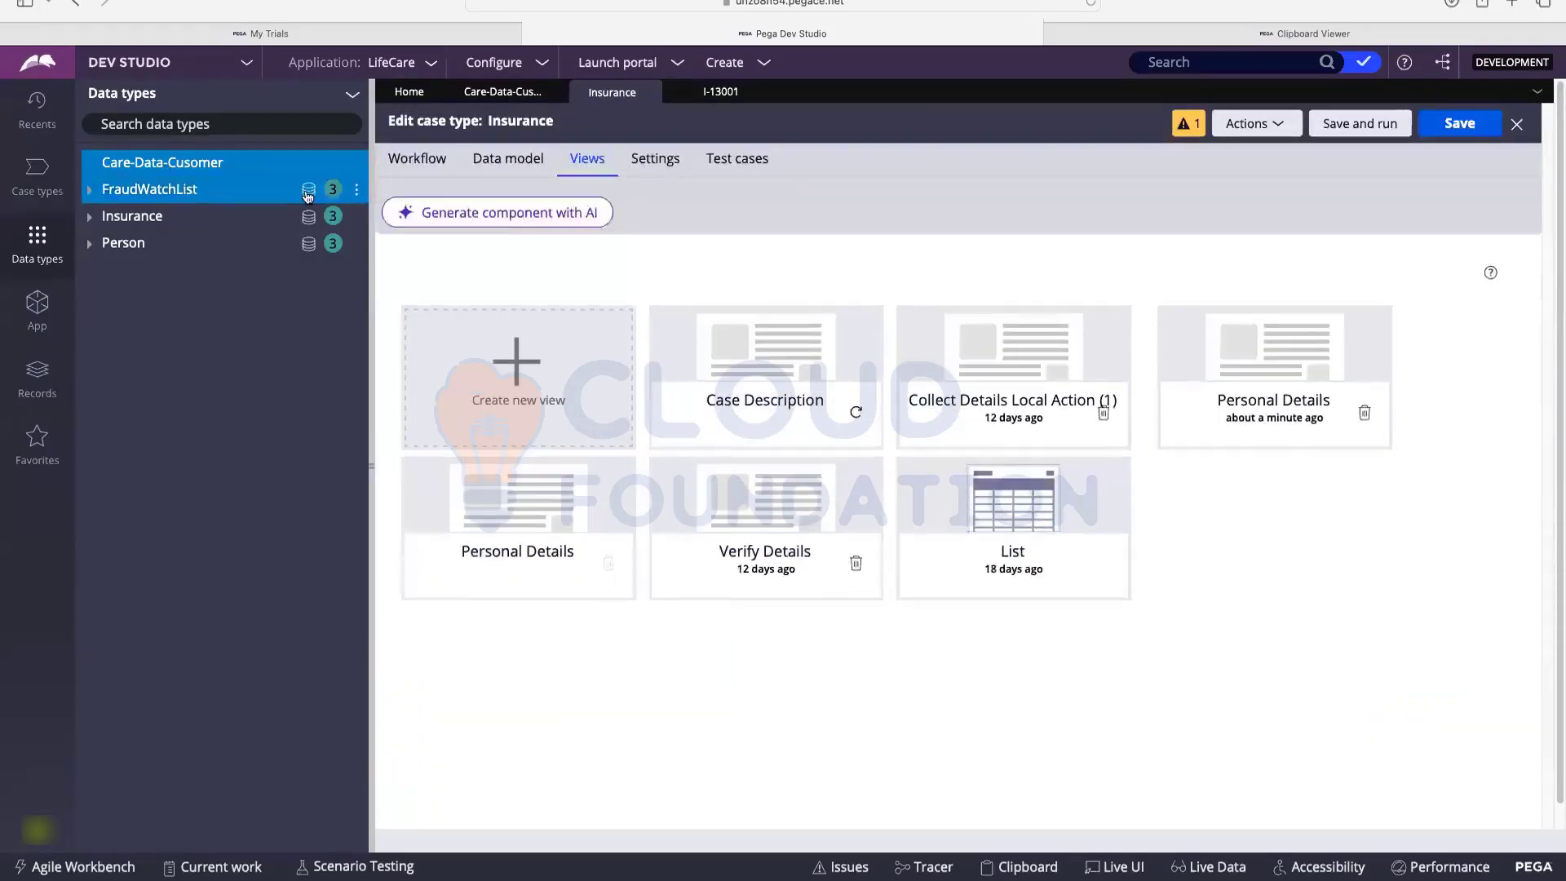
click(307, 193)
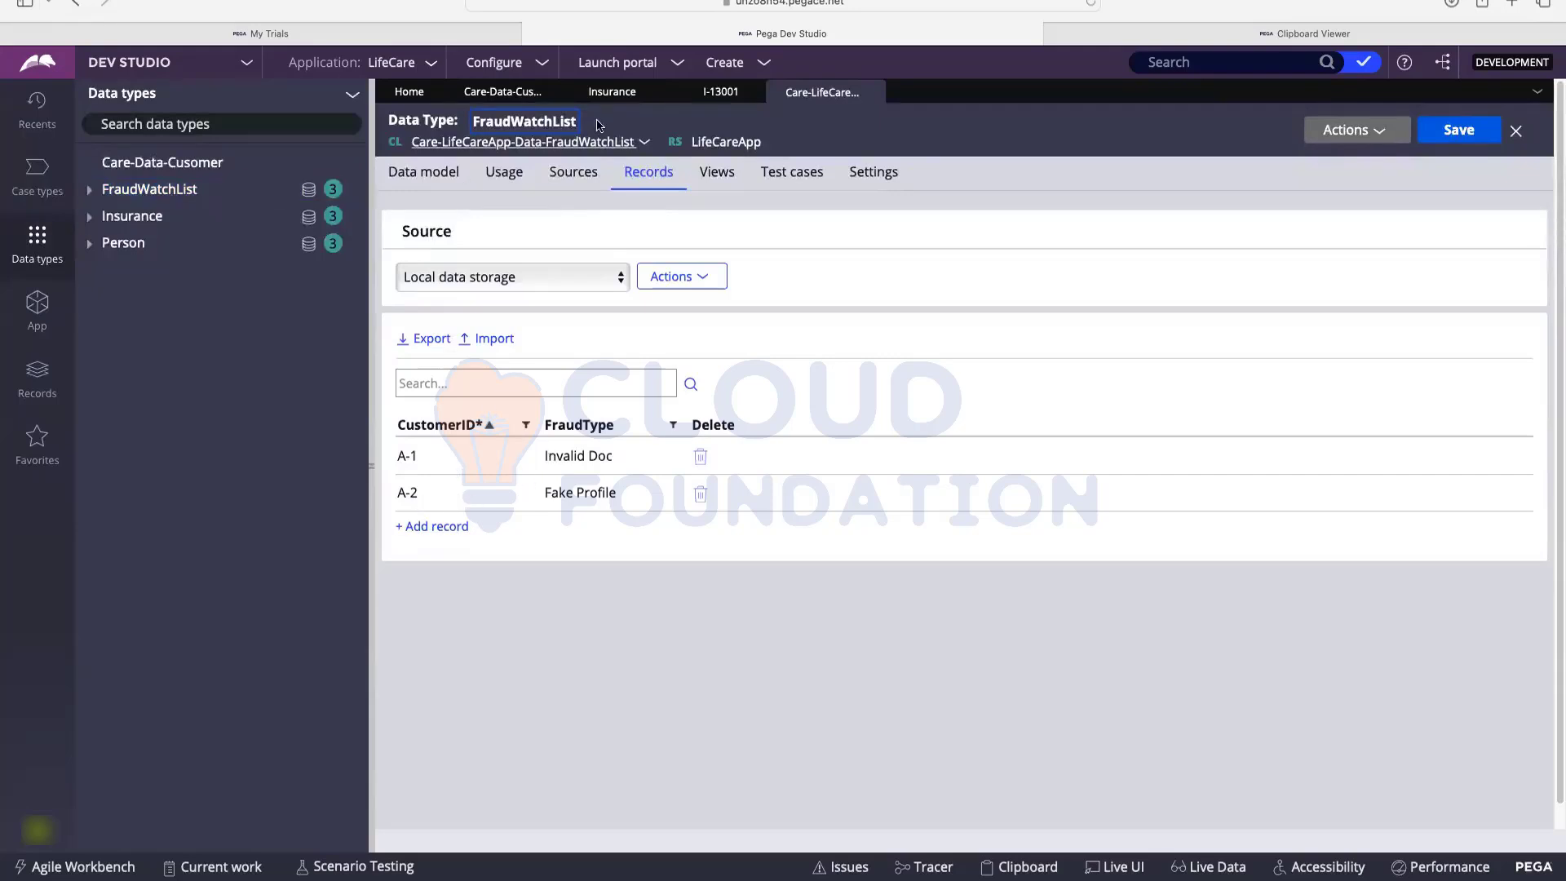
click(709, 96)
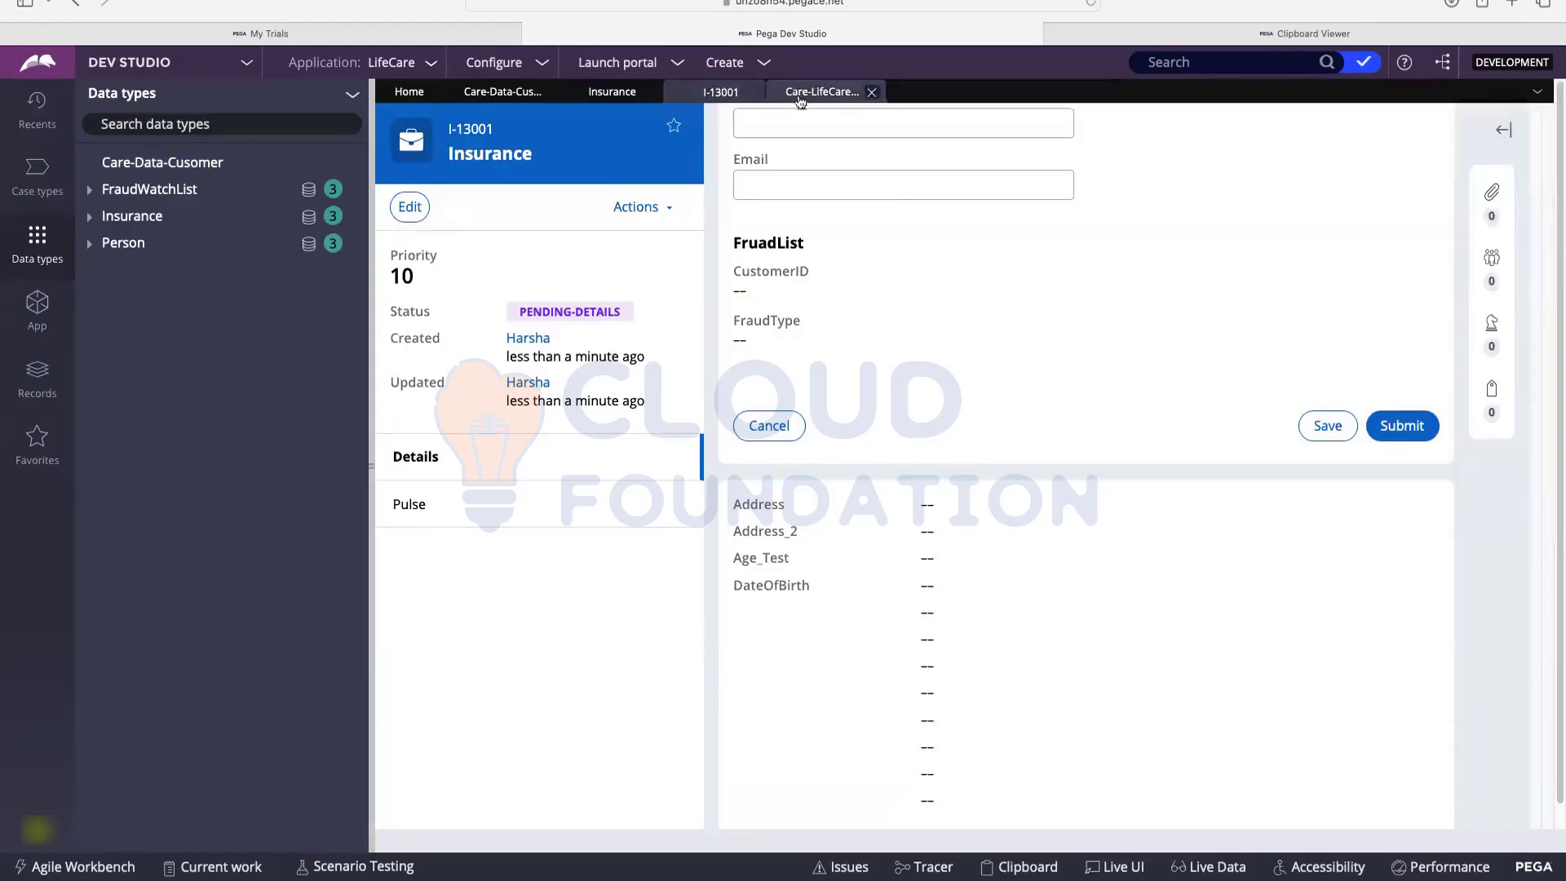
Enter a FraudWatchList customer ID in the CustomerID field.
scroll(814, 233, up, 5)
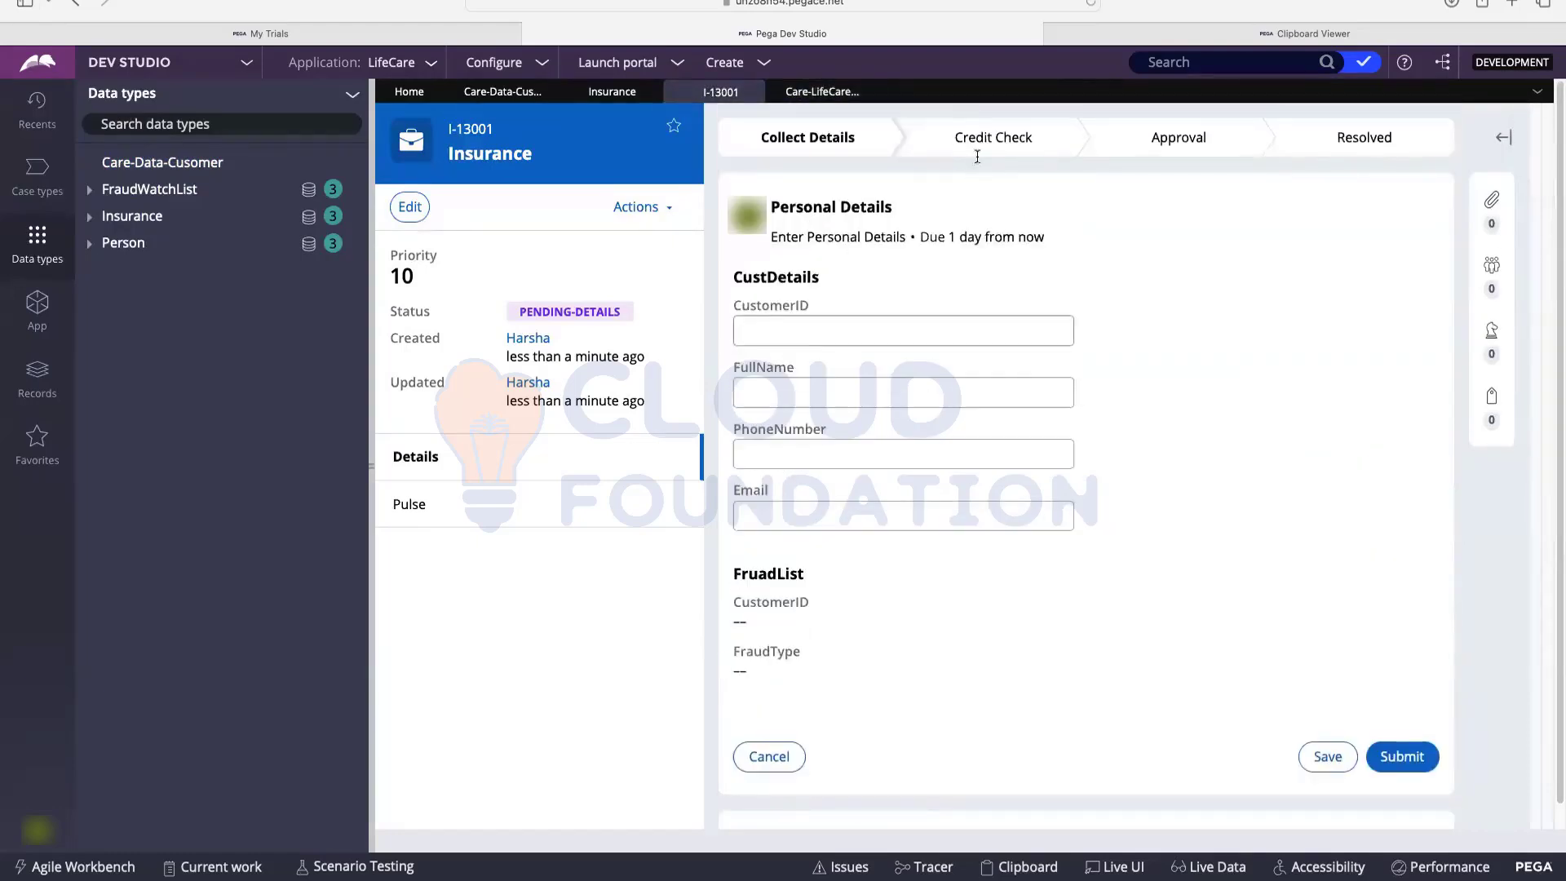
drag(737, 596, 847, 630)
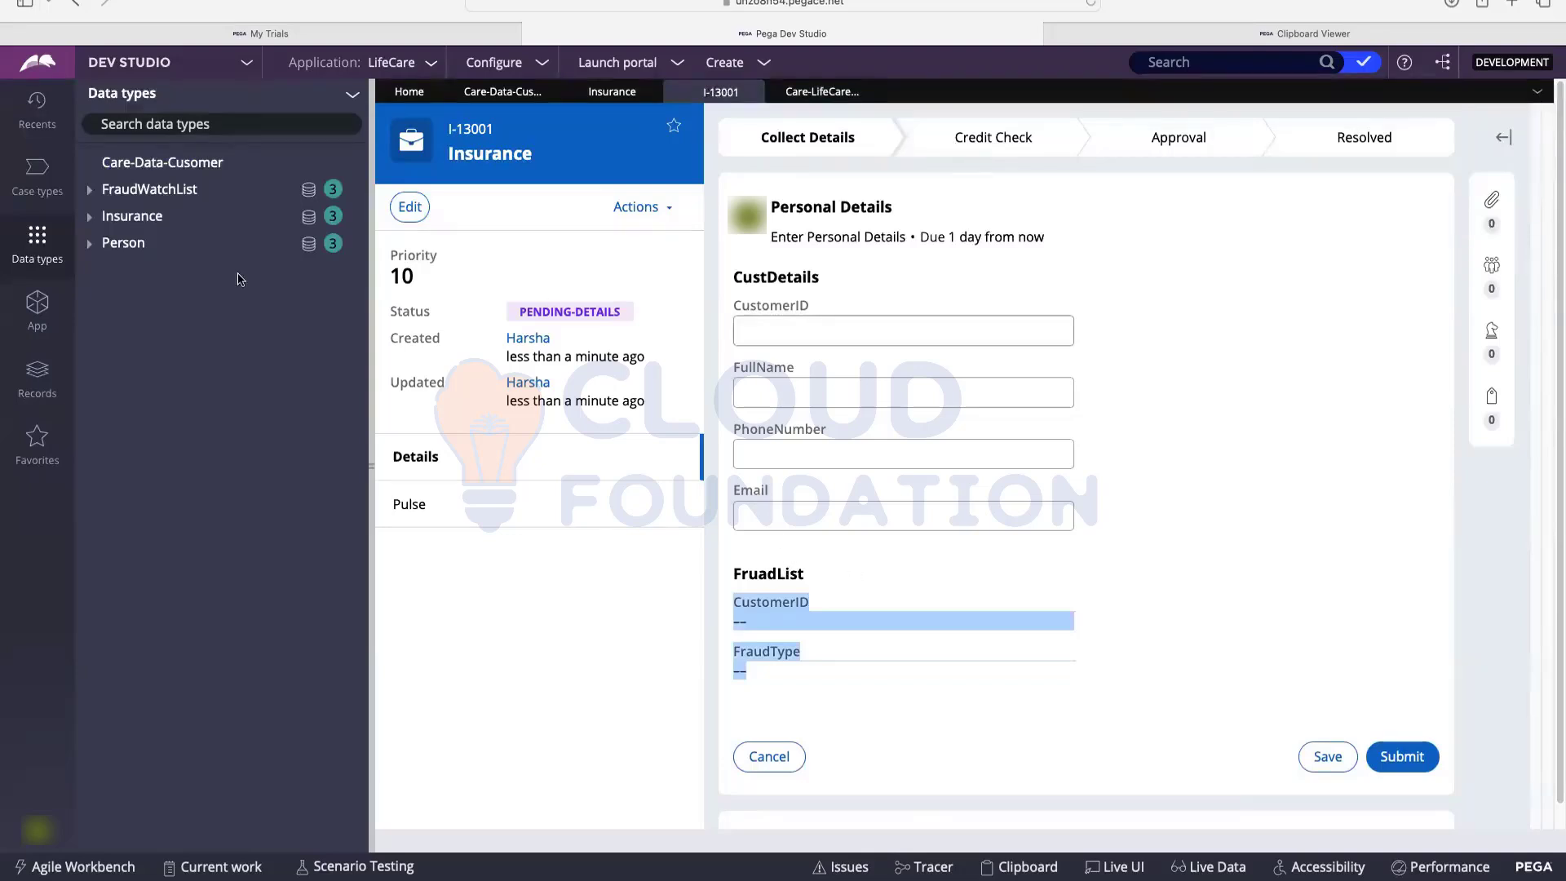
click(755, 330)
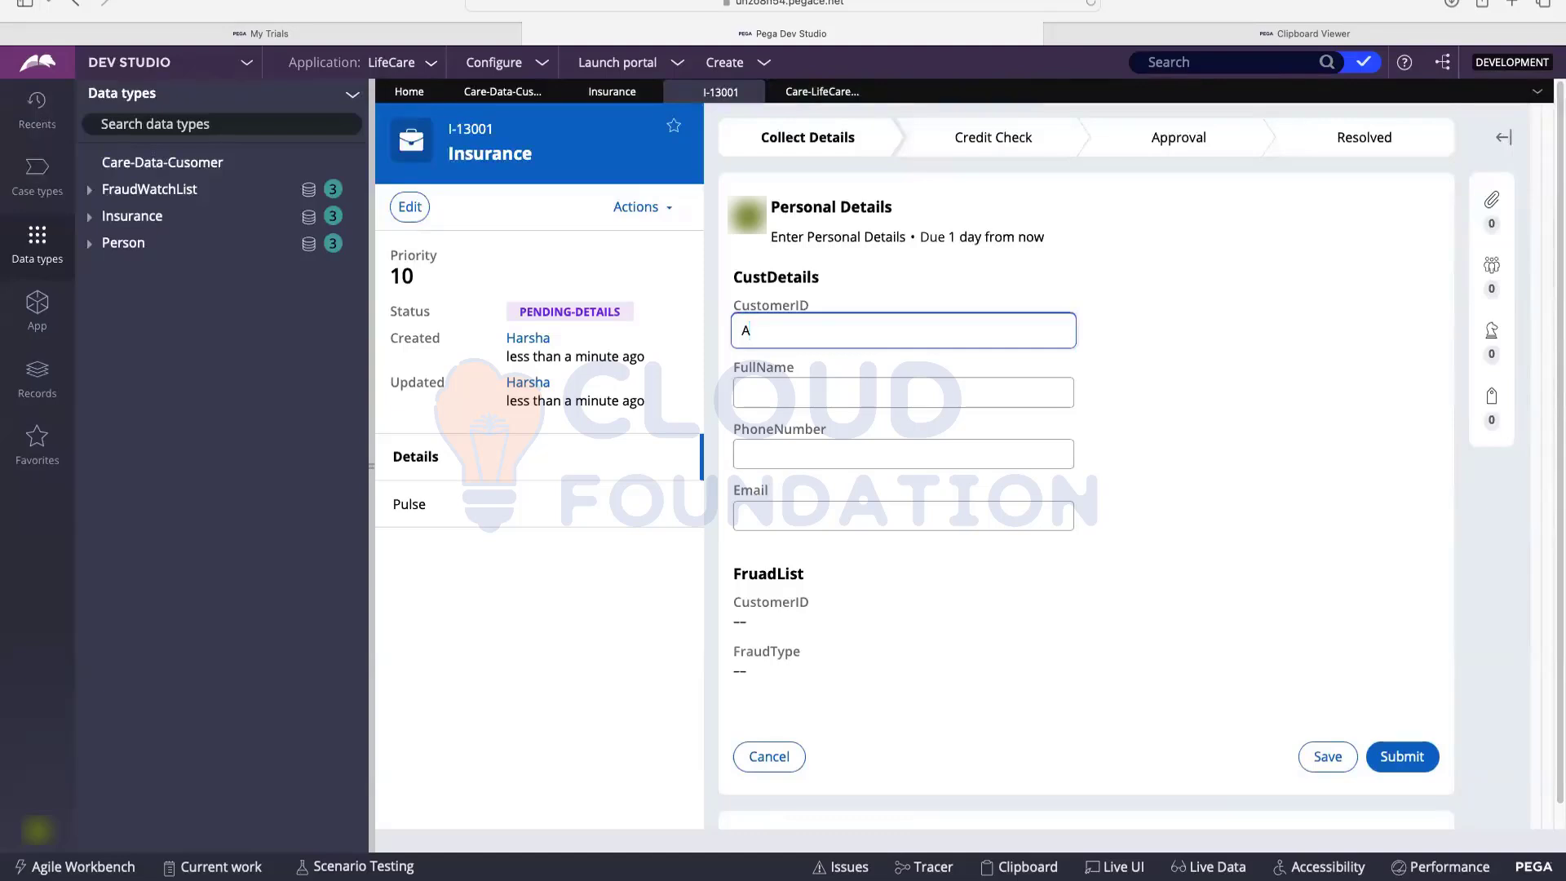
text(A-21)
triple_click(803, 322)
click(770, 605)
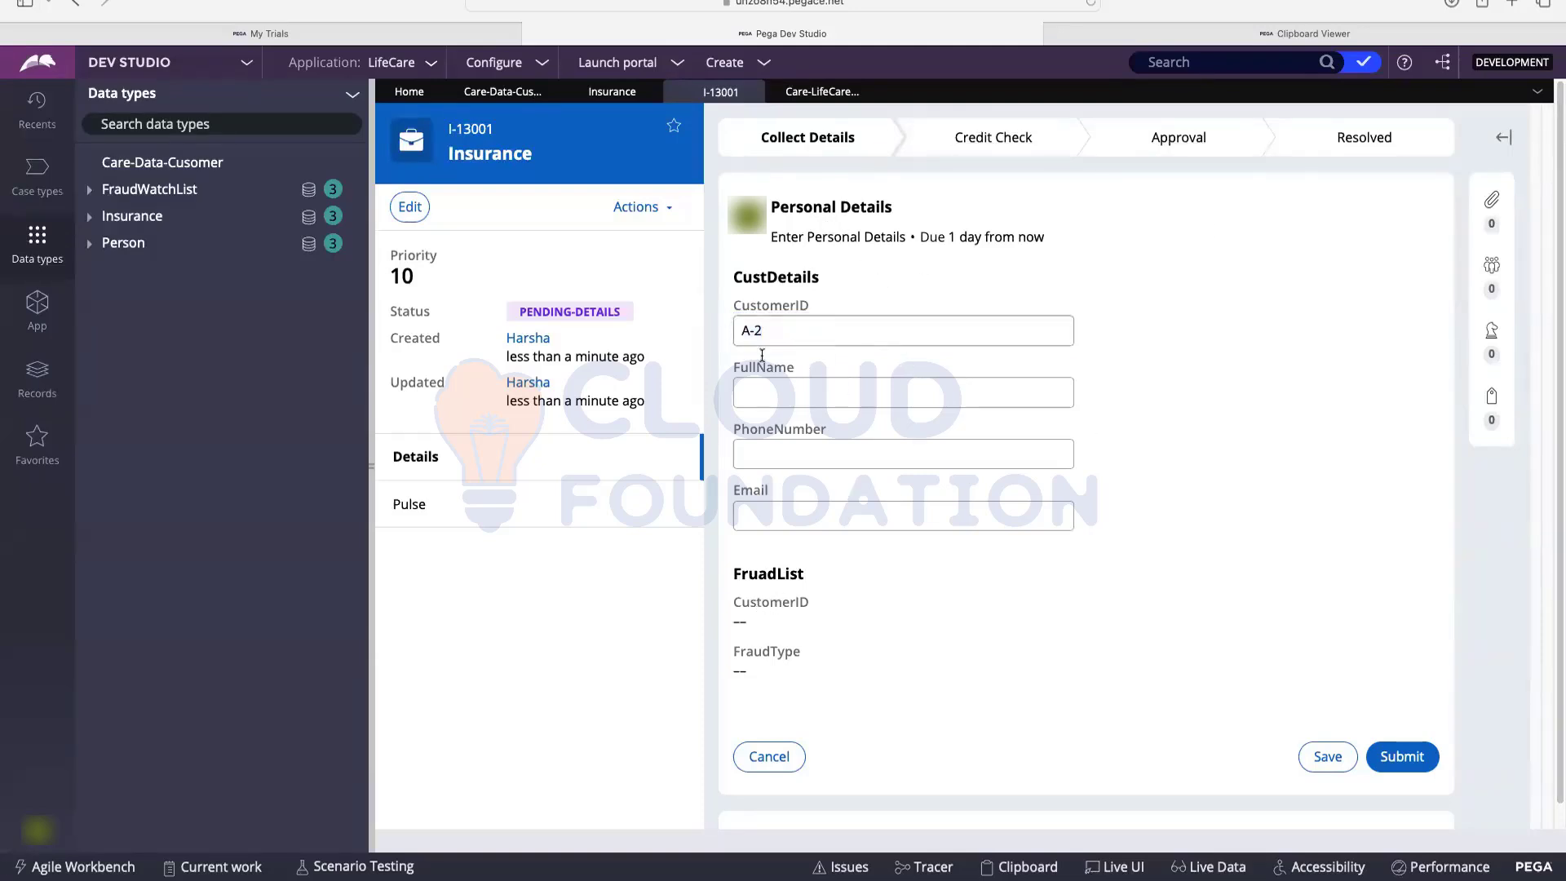
Enter a placeholder full name and trial text in the PhoneNumber and Email fields.
scroll(848, 300, down, 1)
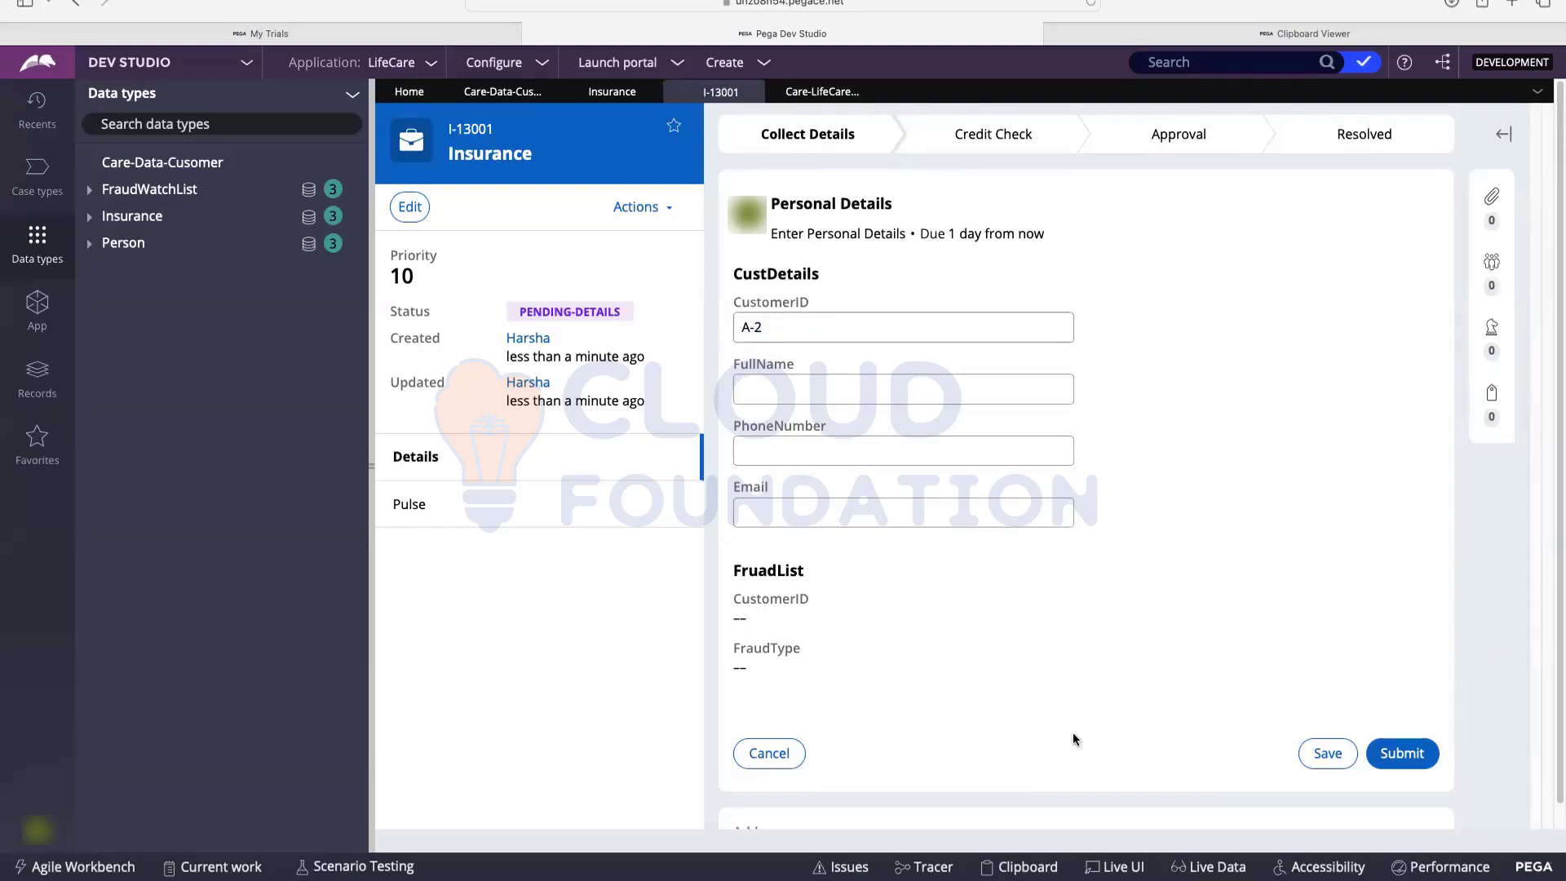
click(806, 390)
text(dsadasdas)
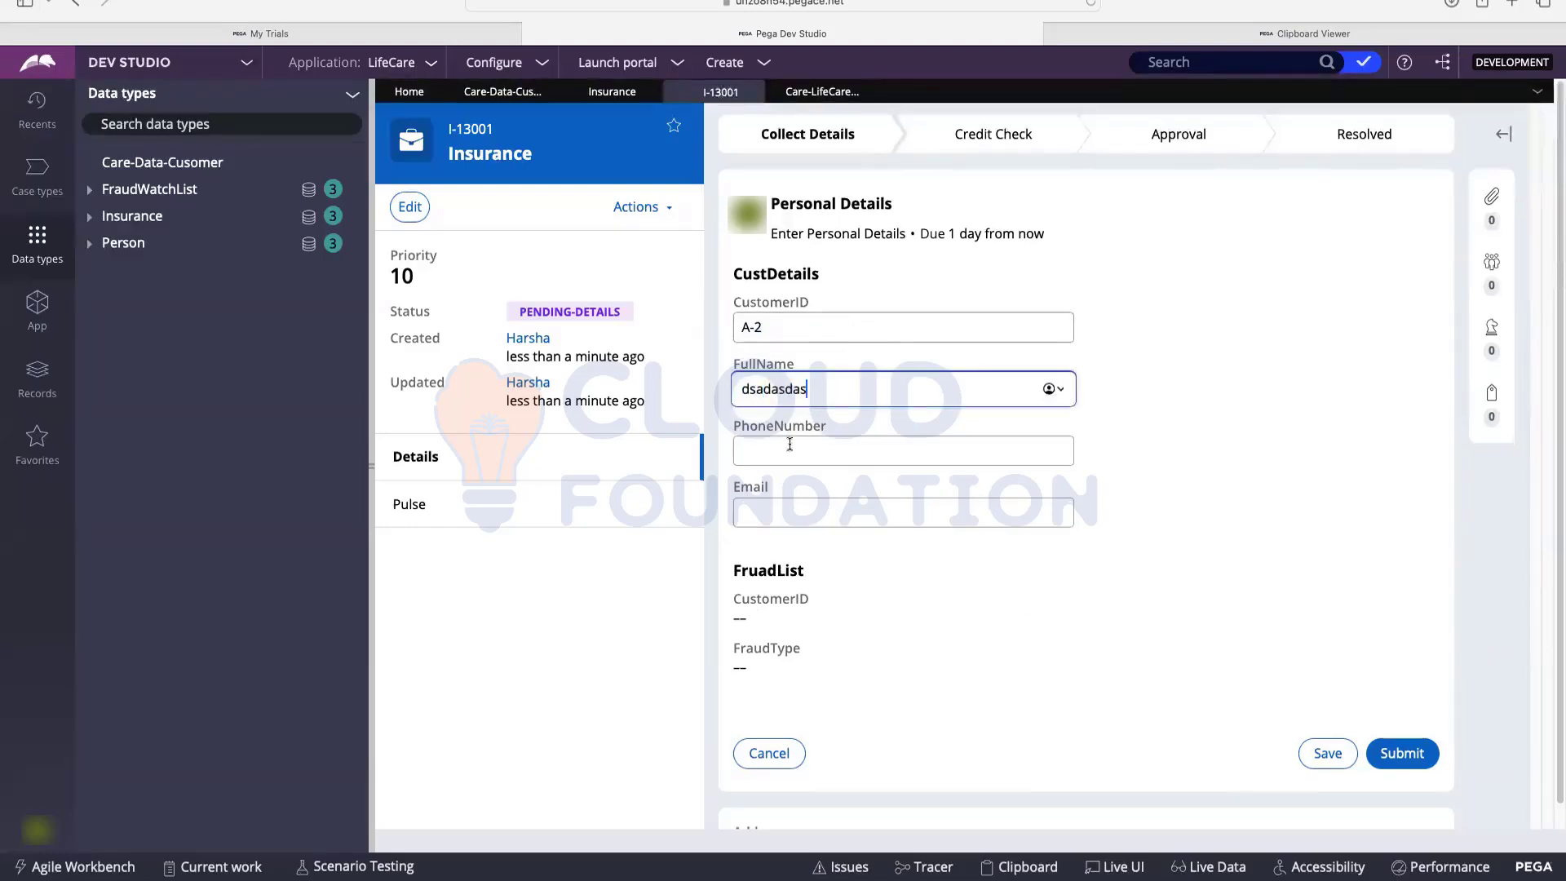
click(790, 445)
text(dasdas)
click(787, 501)
text(das)
Clear the invalid PhoneNumber and Email entries so both fields are blank again.
click(789, 440)
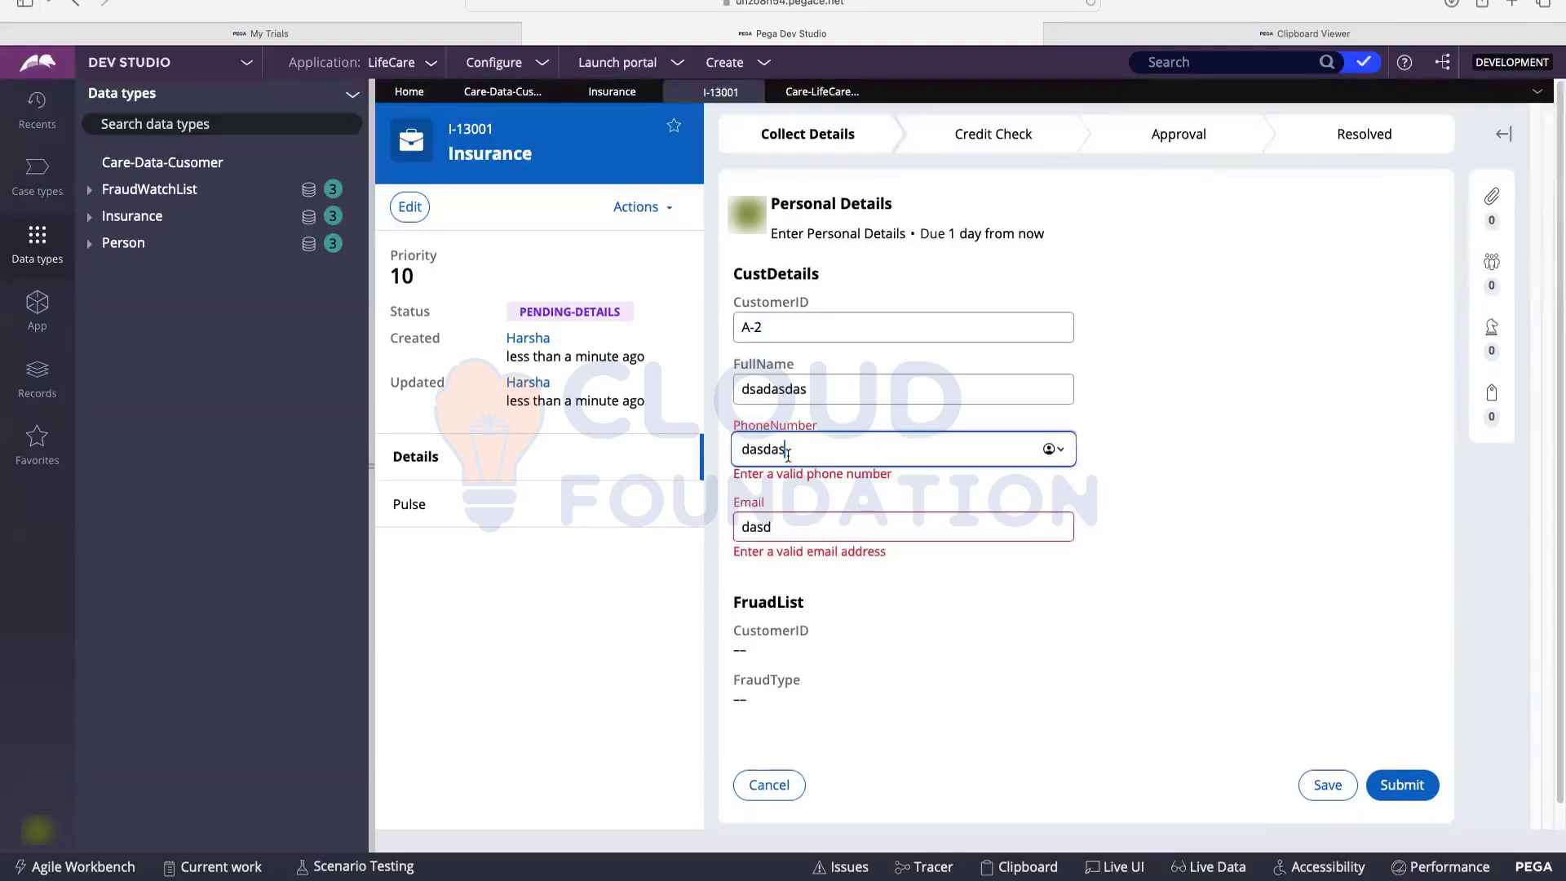
double_click(789, 441)
text(dsa)
key(BackSpace)
key(BackSpace)
triple_click(784, 542)
double_click(801, 512)
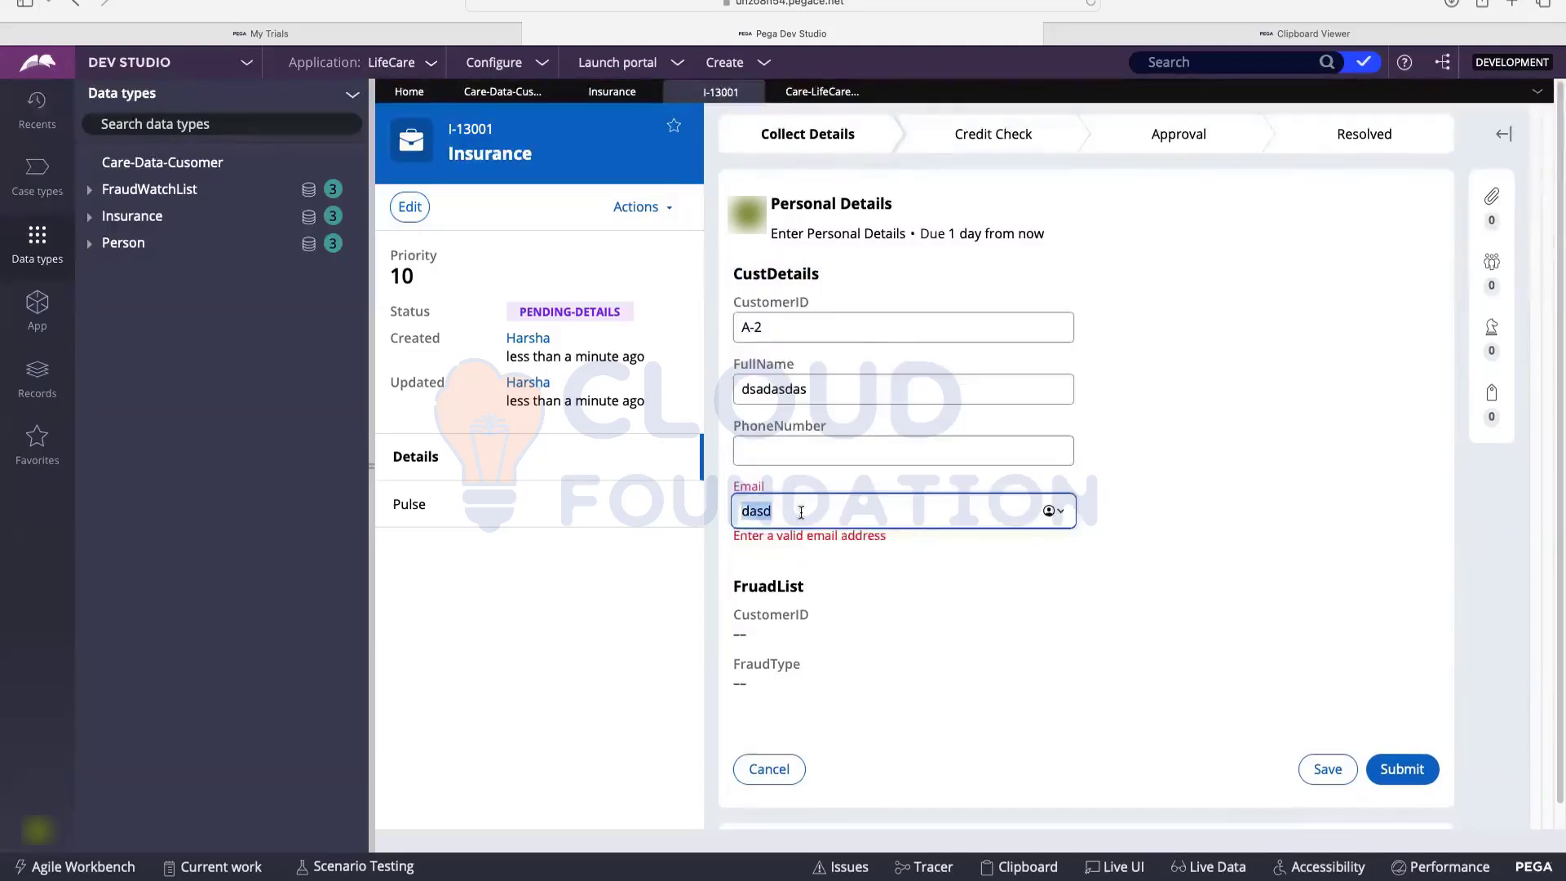
key(BackSpace)
click(950, 595)
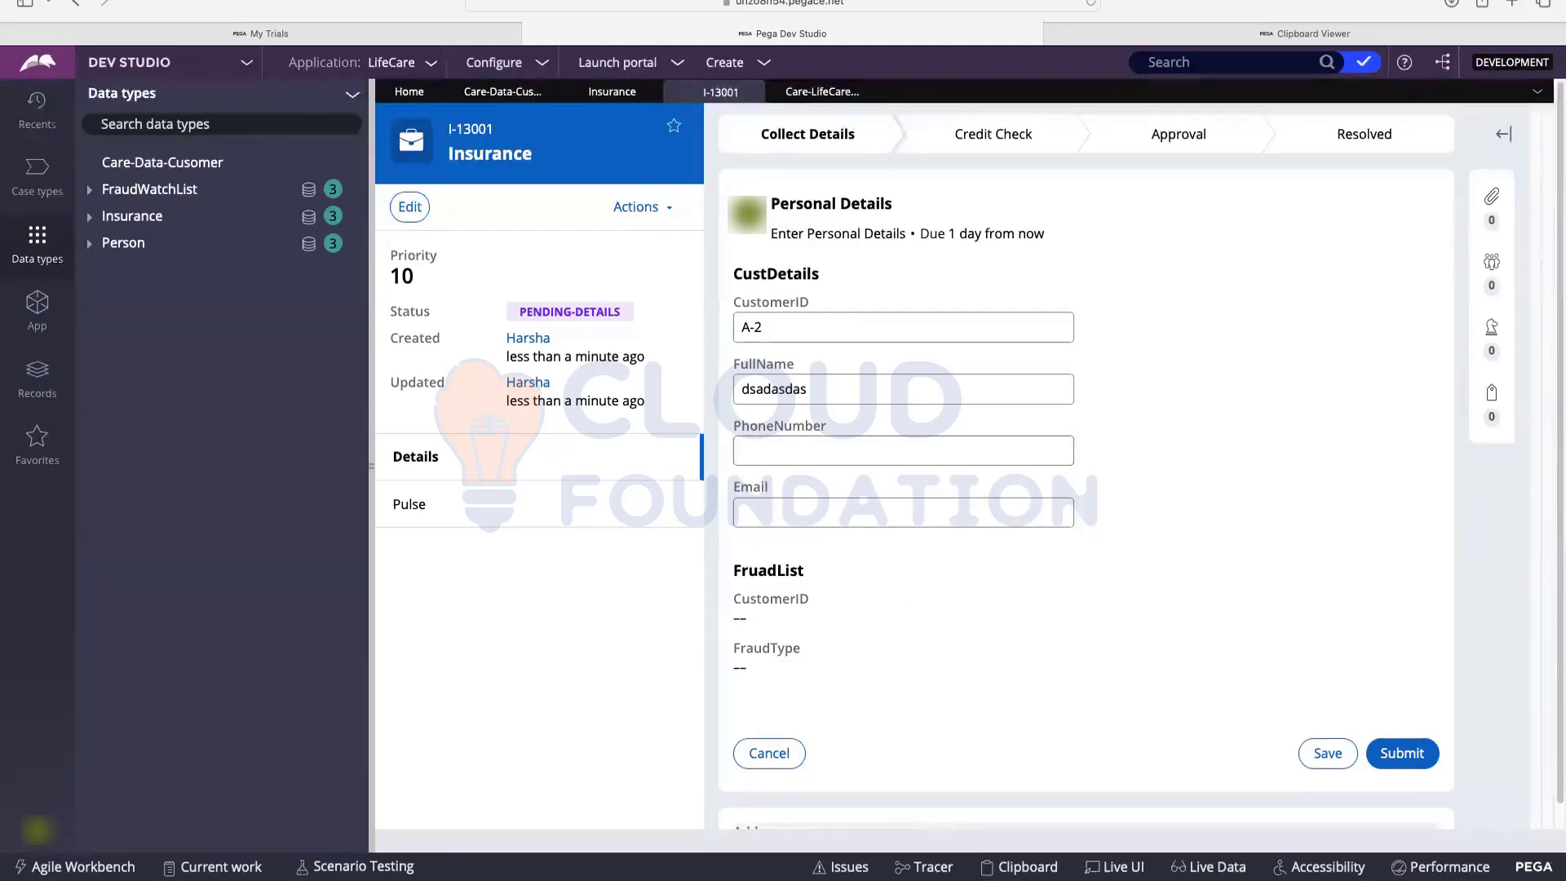
Expand pyWorkPage in the Clipboard Viewer and confirm its CustDetails properties are still empty.
click(1019, 867)
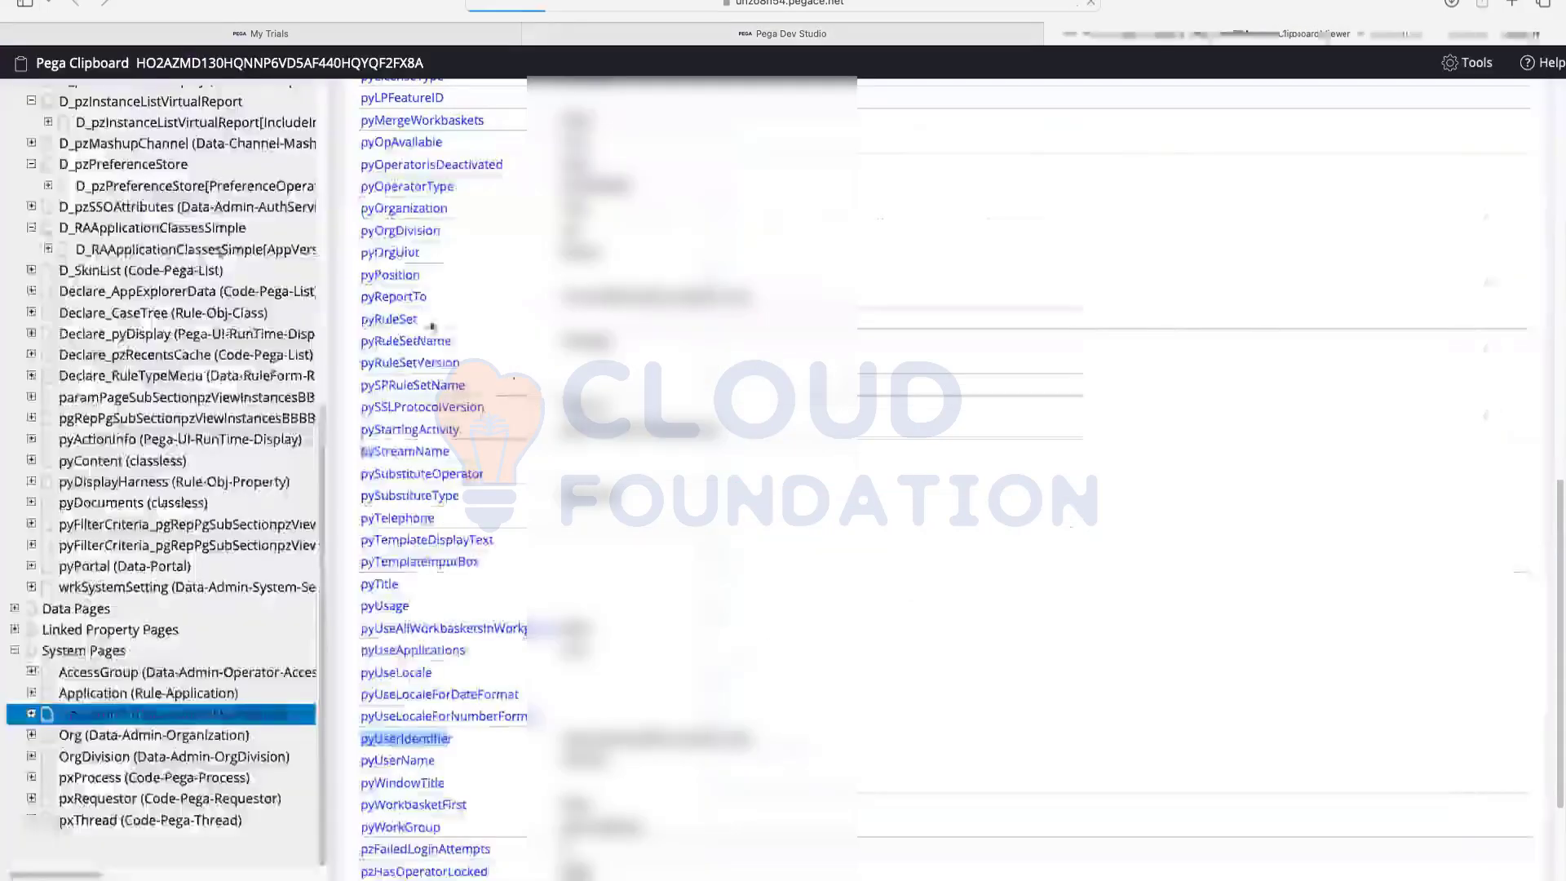
scroll(214, 245, down, 10)
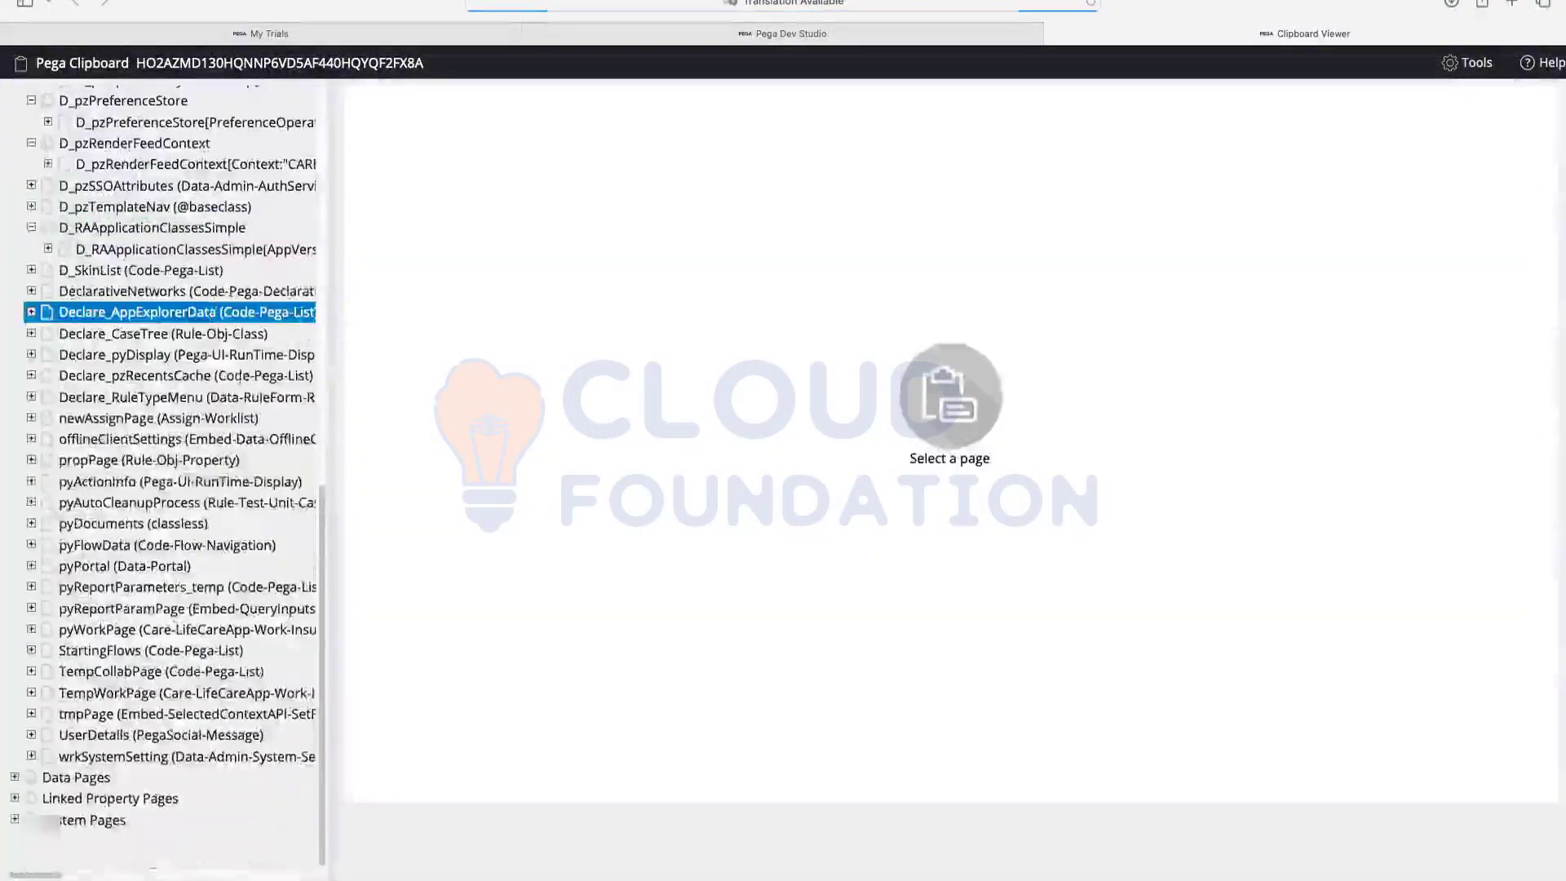
click(94, 630)
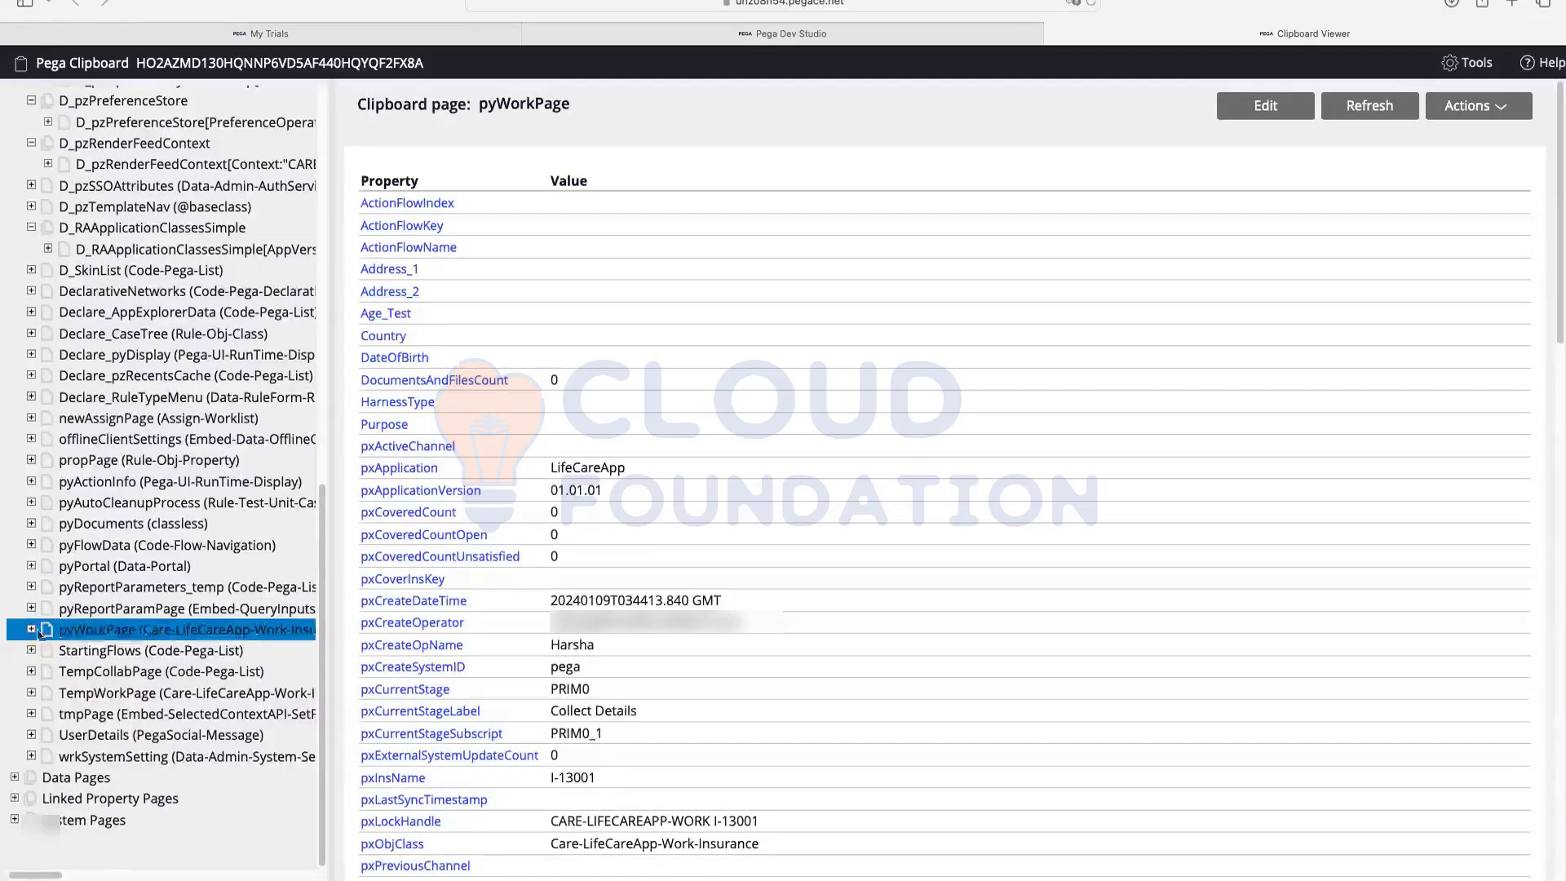
scroll(481, 322, down, 1)
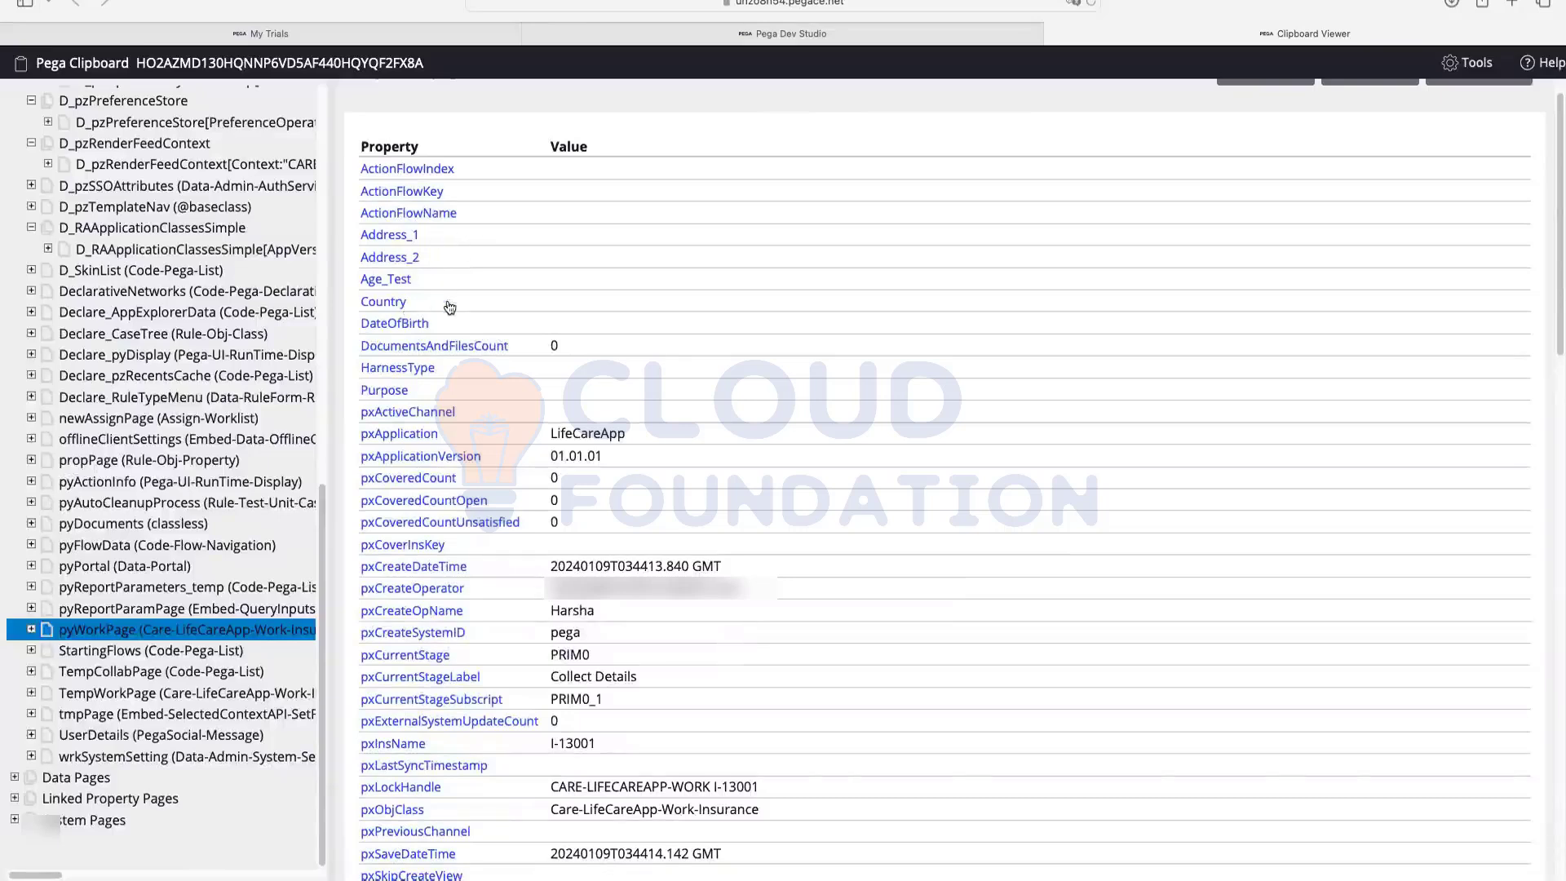
scroll(567, 318, down, 1)
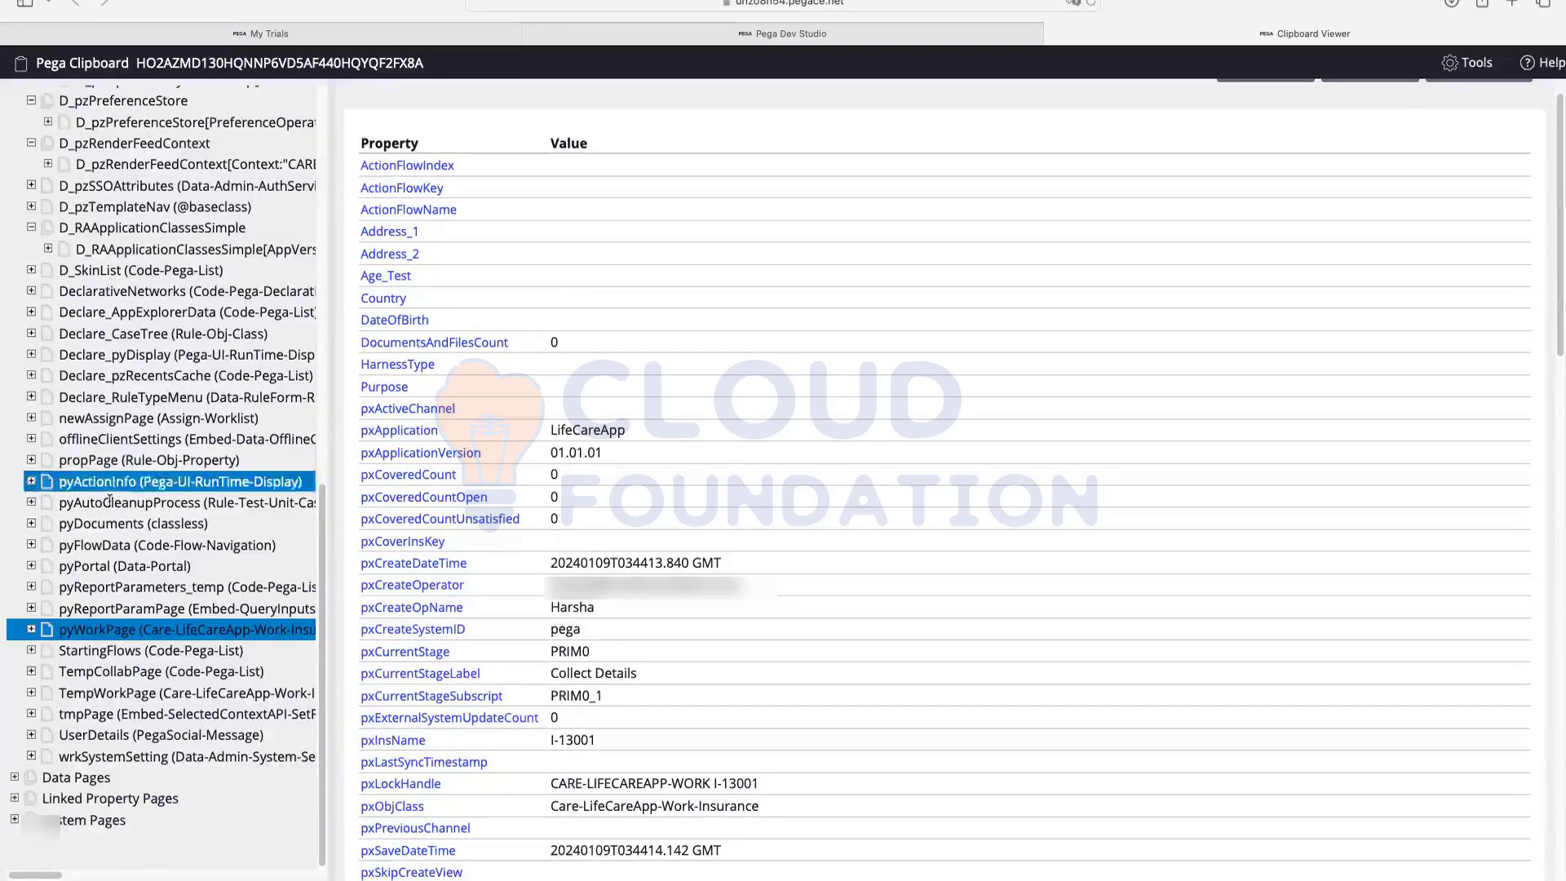
click(33, 630)
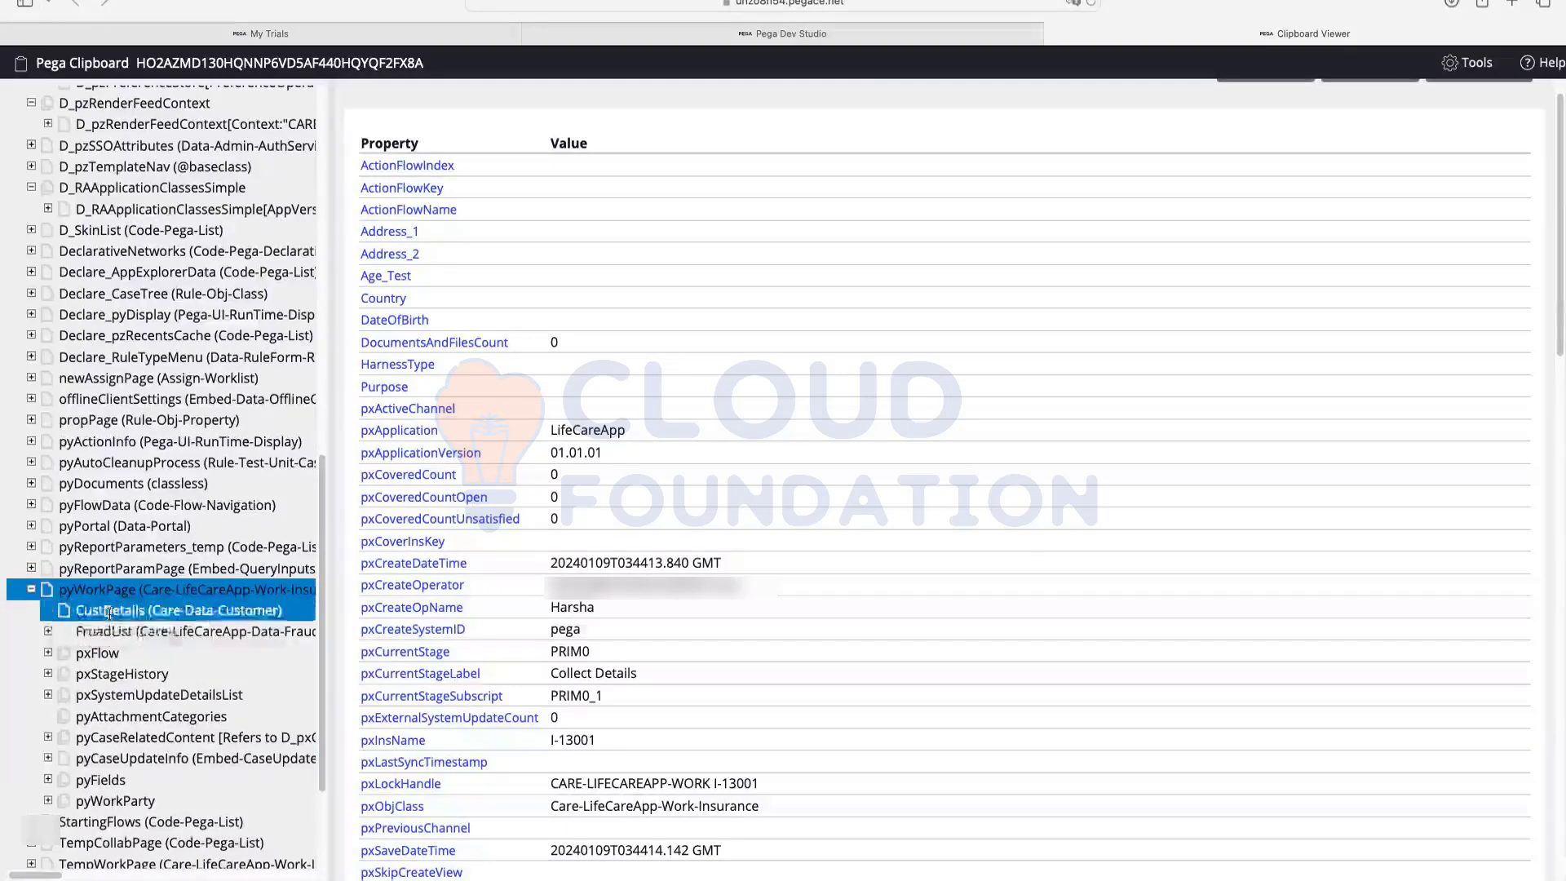
click(146, 611)
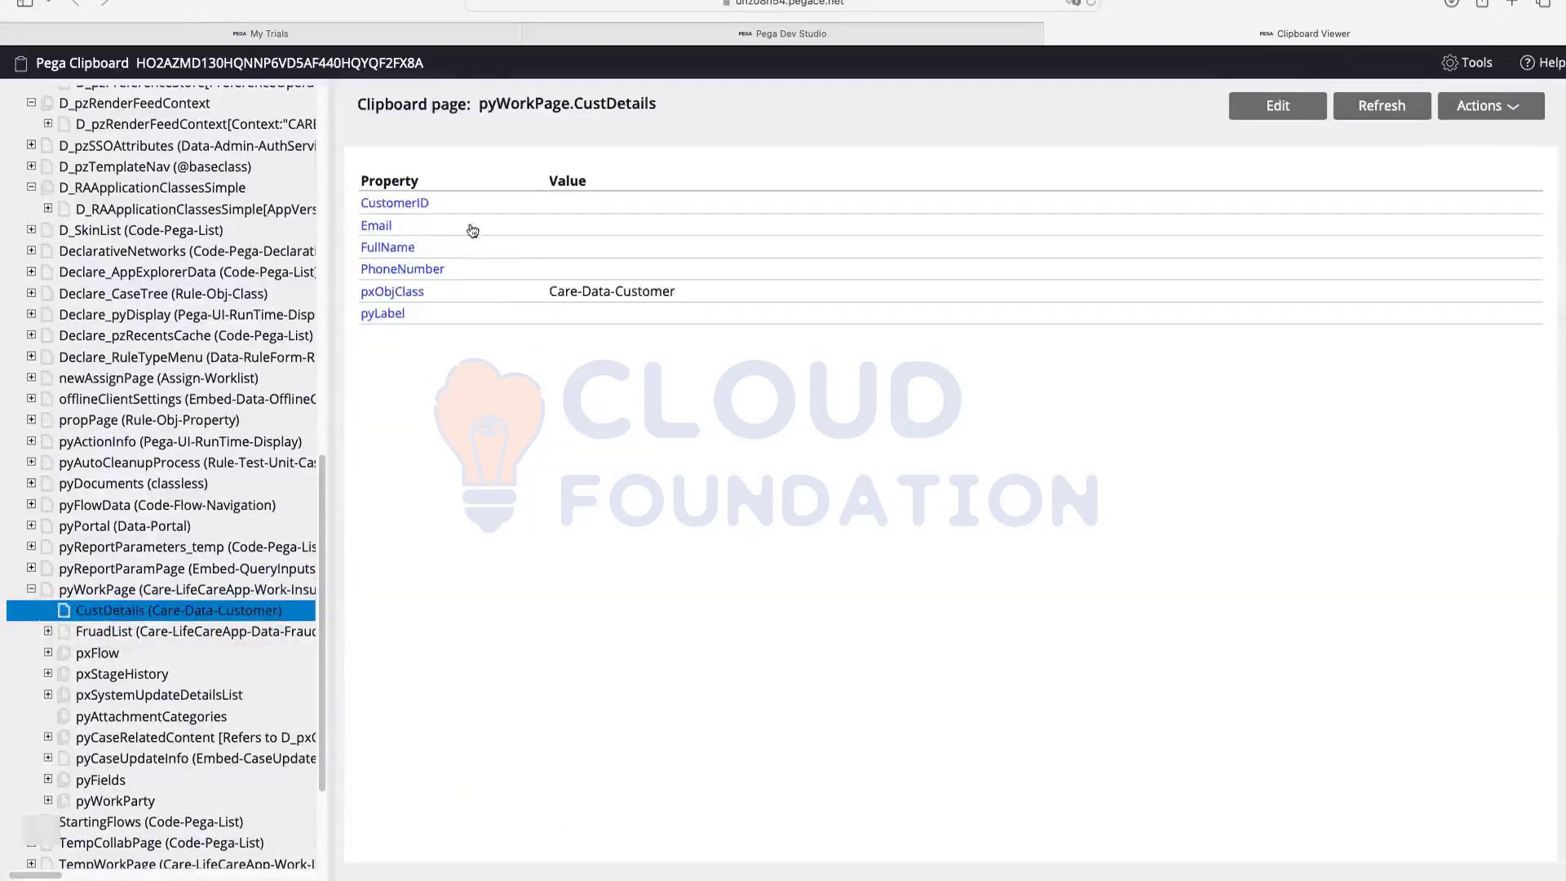
click(811, 31)
Enter the customer's phone number and e-mail address, save, and reopen the Personal Details assignment.
click(815, 450)
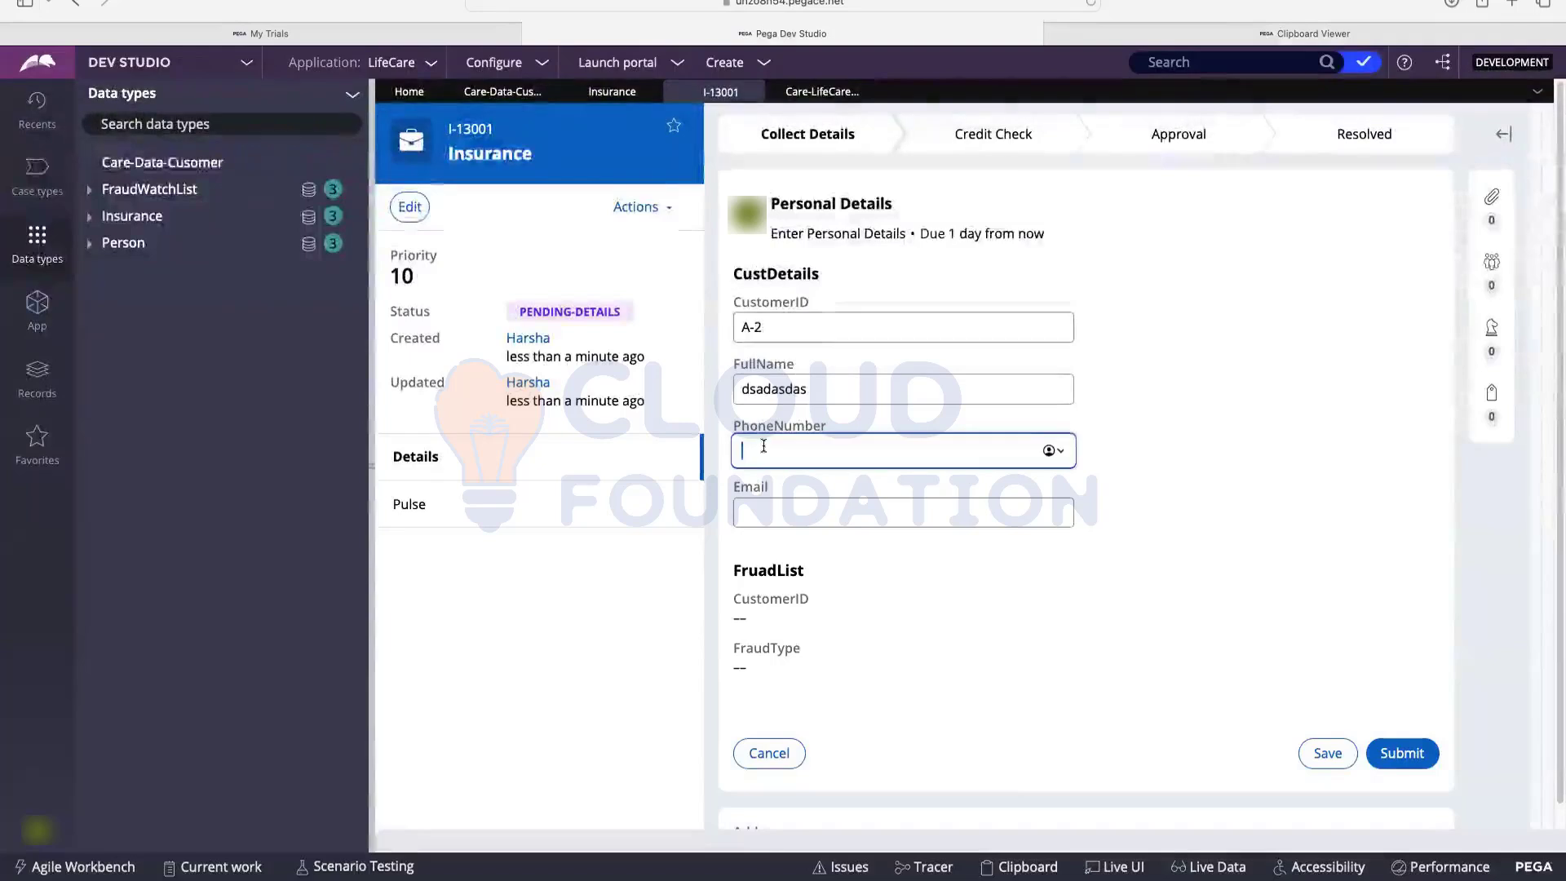
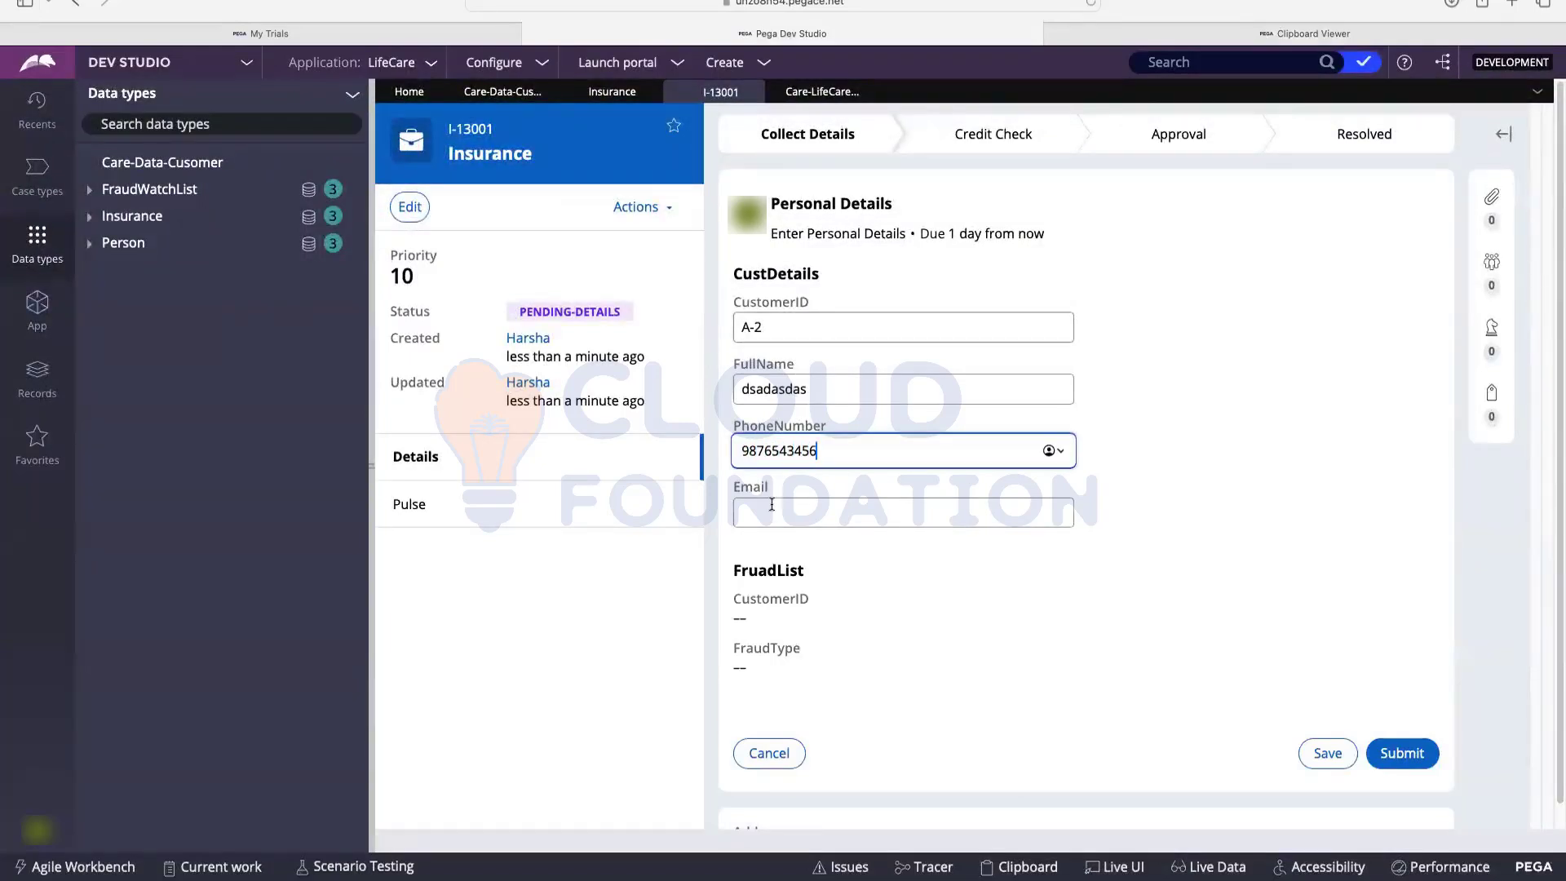
click(771, 512)
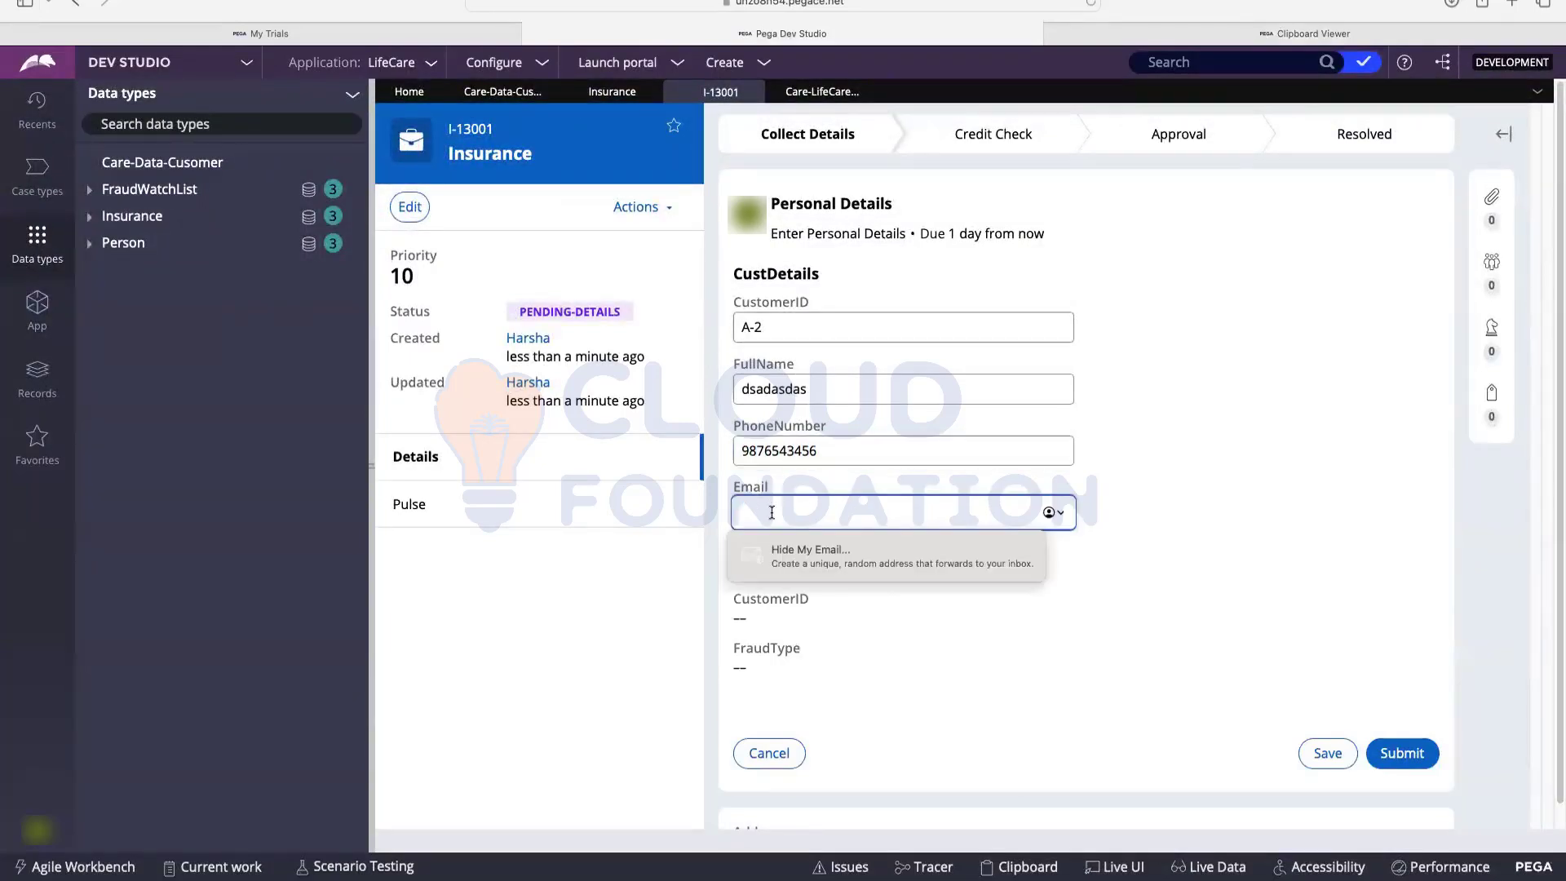
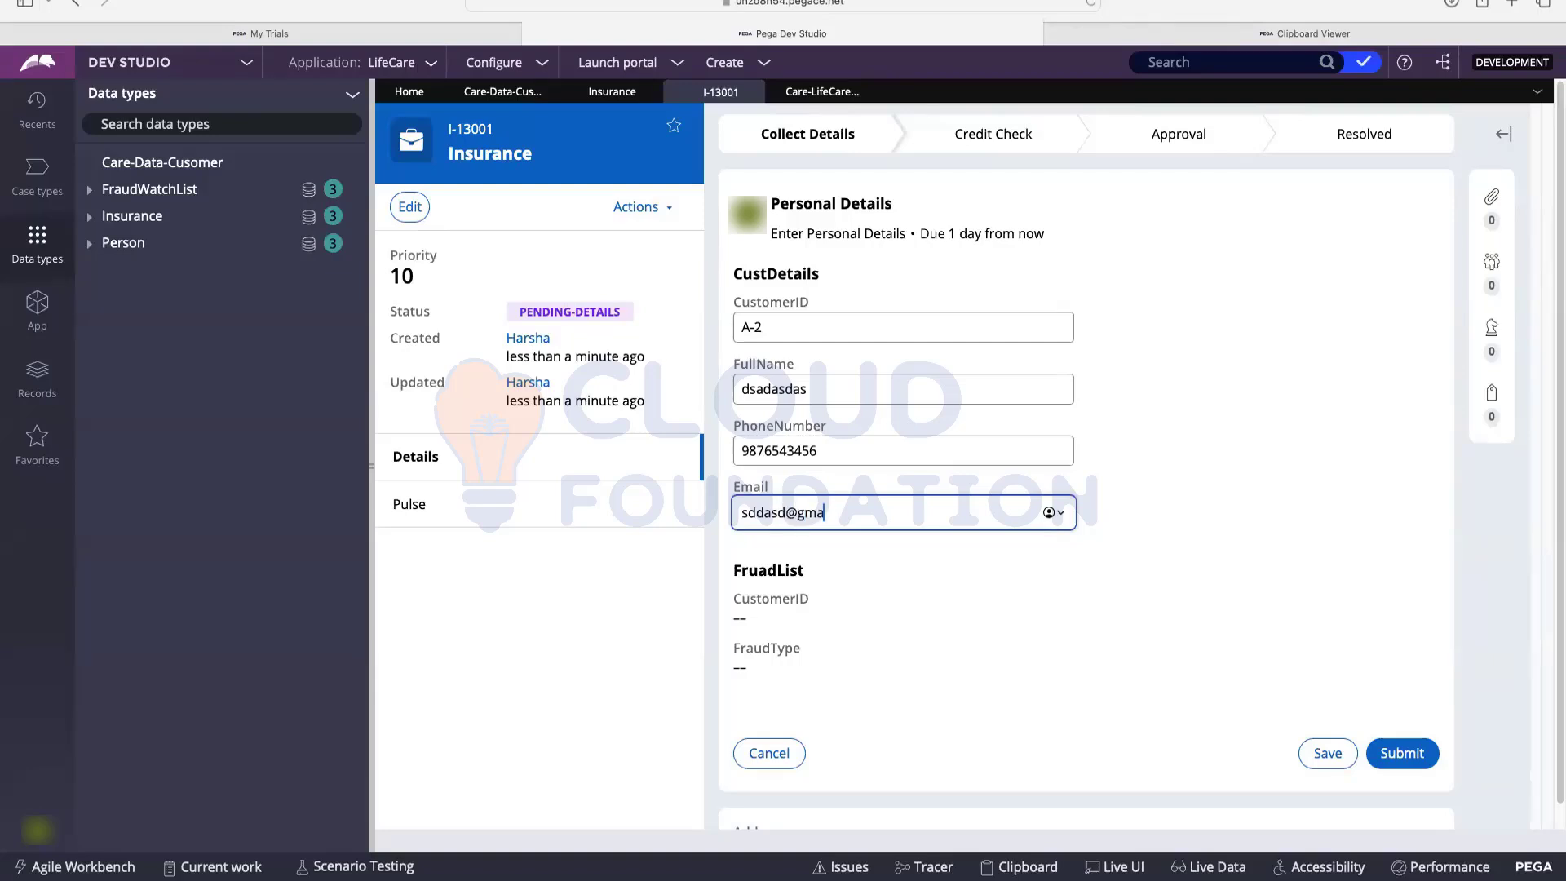
click(1327, 751)
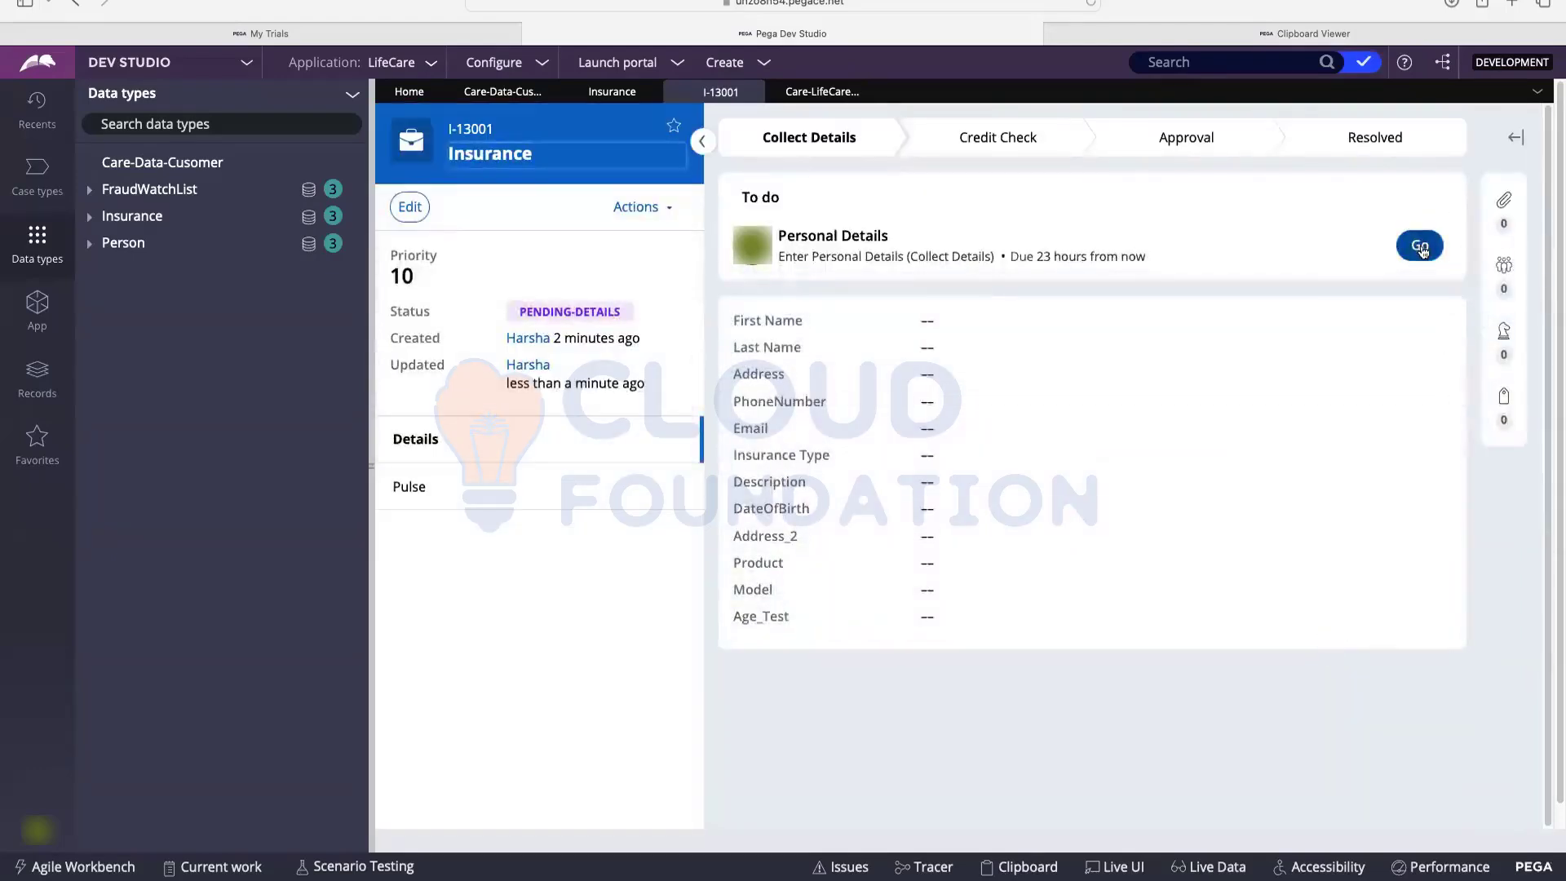
click(1420, 247)
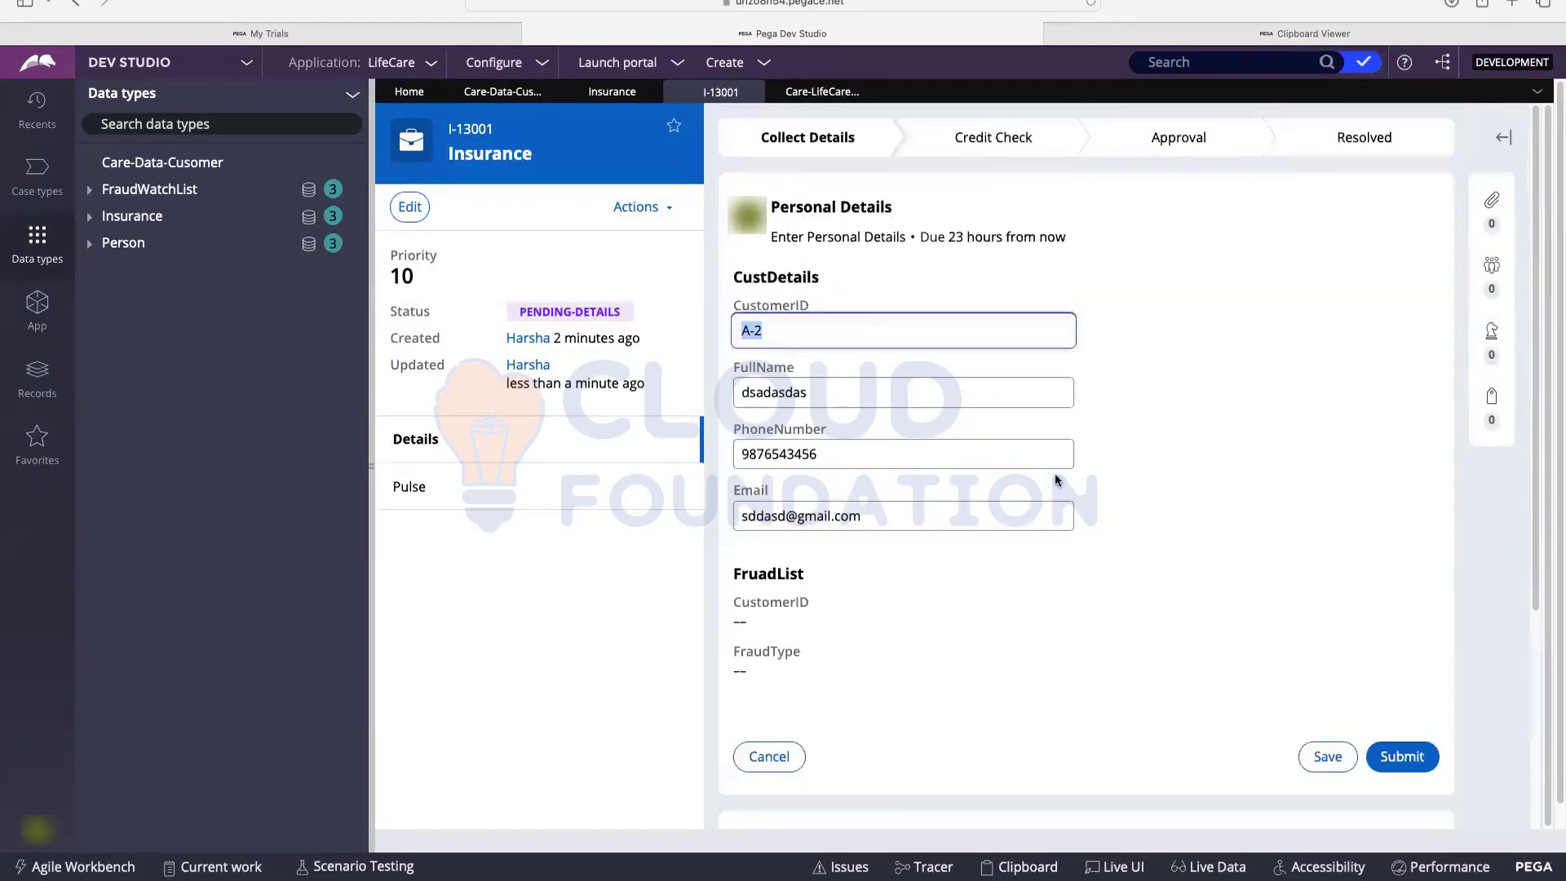
click(1021, 866)
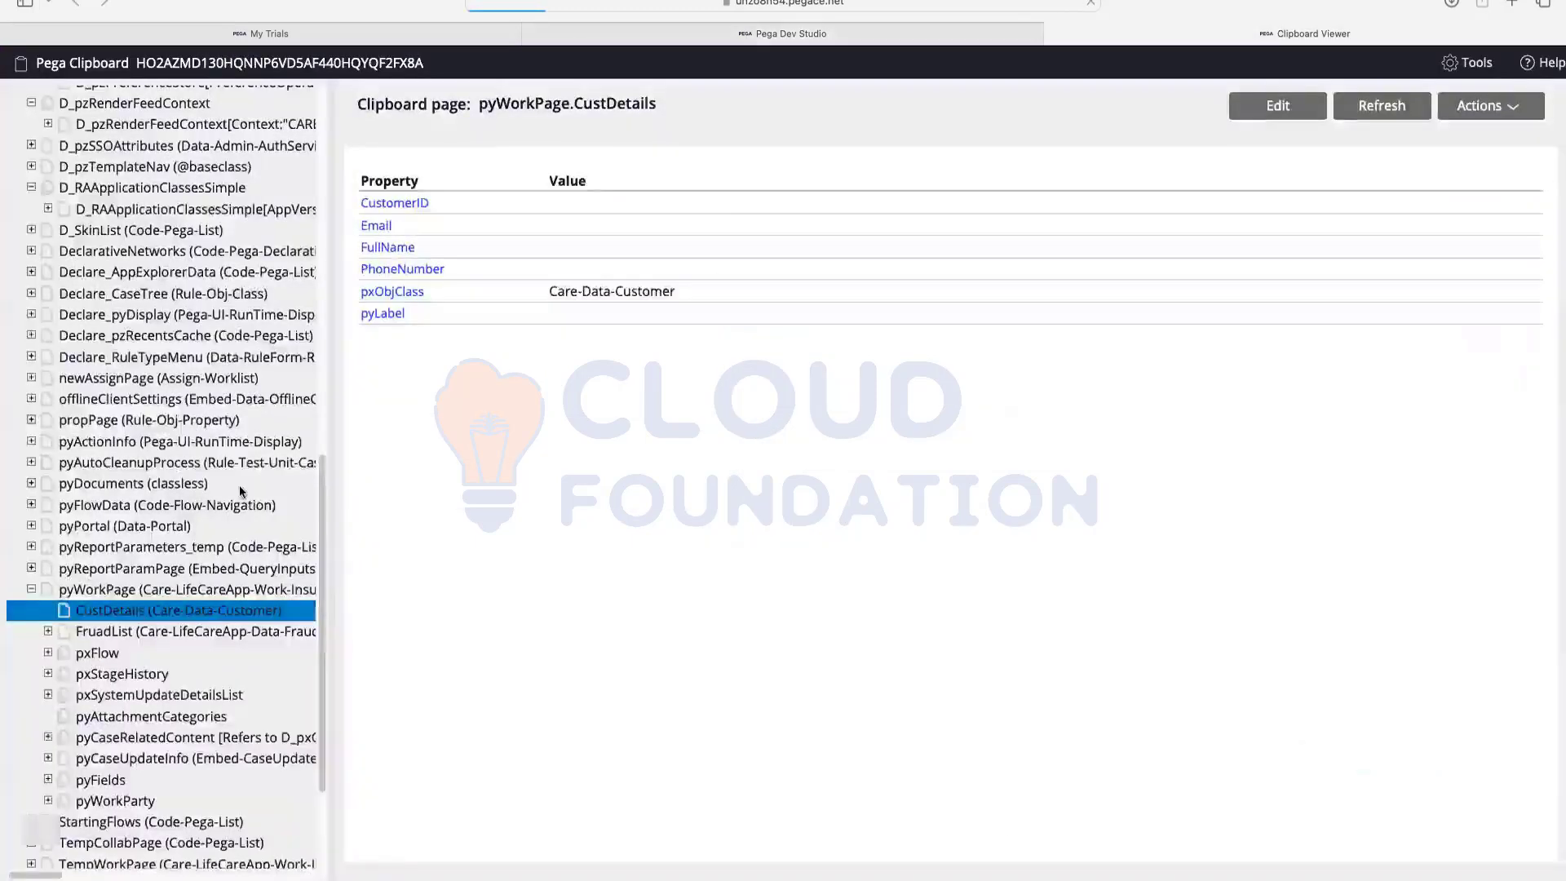
Show pyWorkPage.CustDetails in the Clipboard and highlight the saved full name, phone and e-mail values.
scroll(238, 484, down, 10)
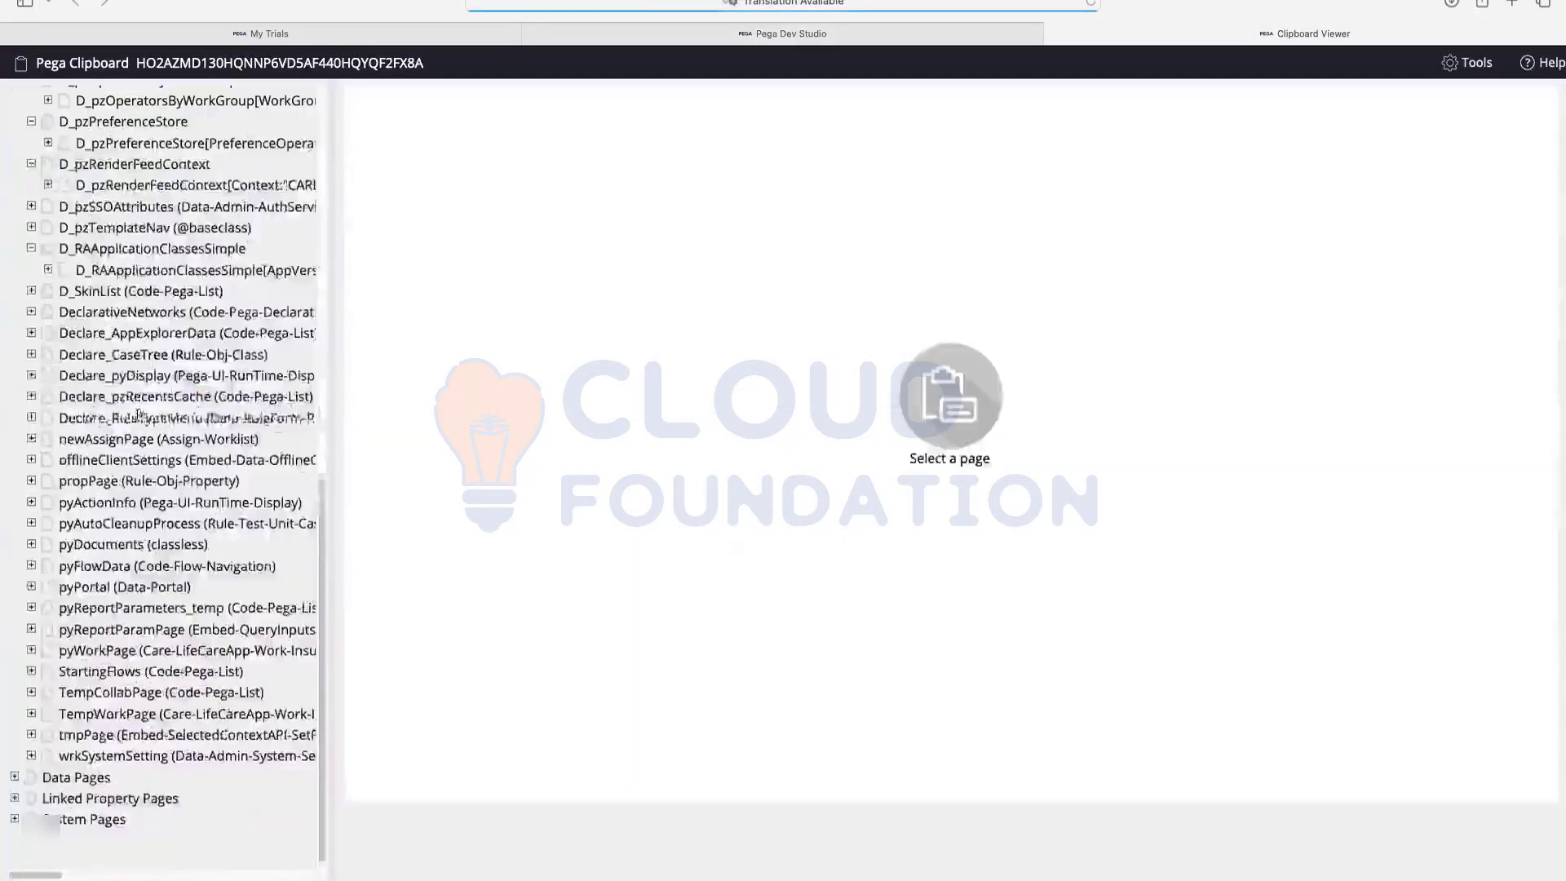
click(80, 650)
click(30, 651)
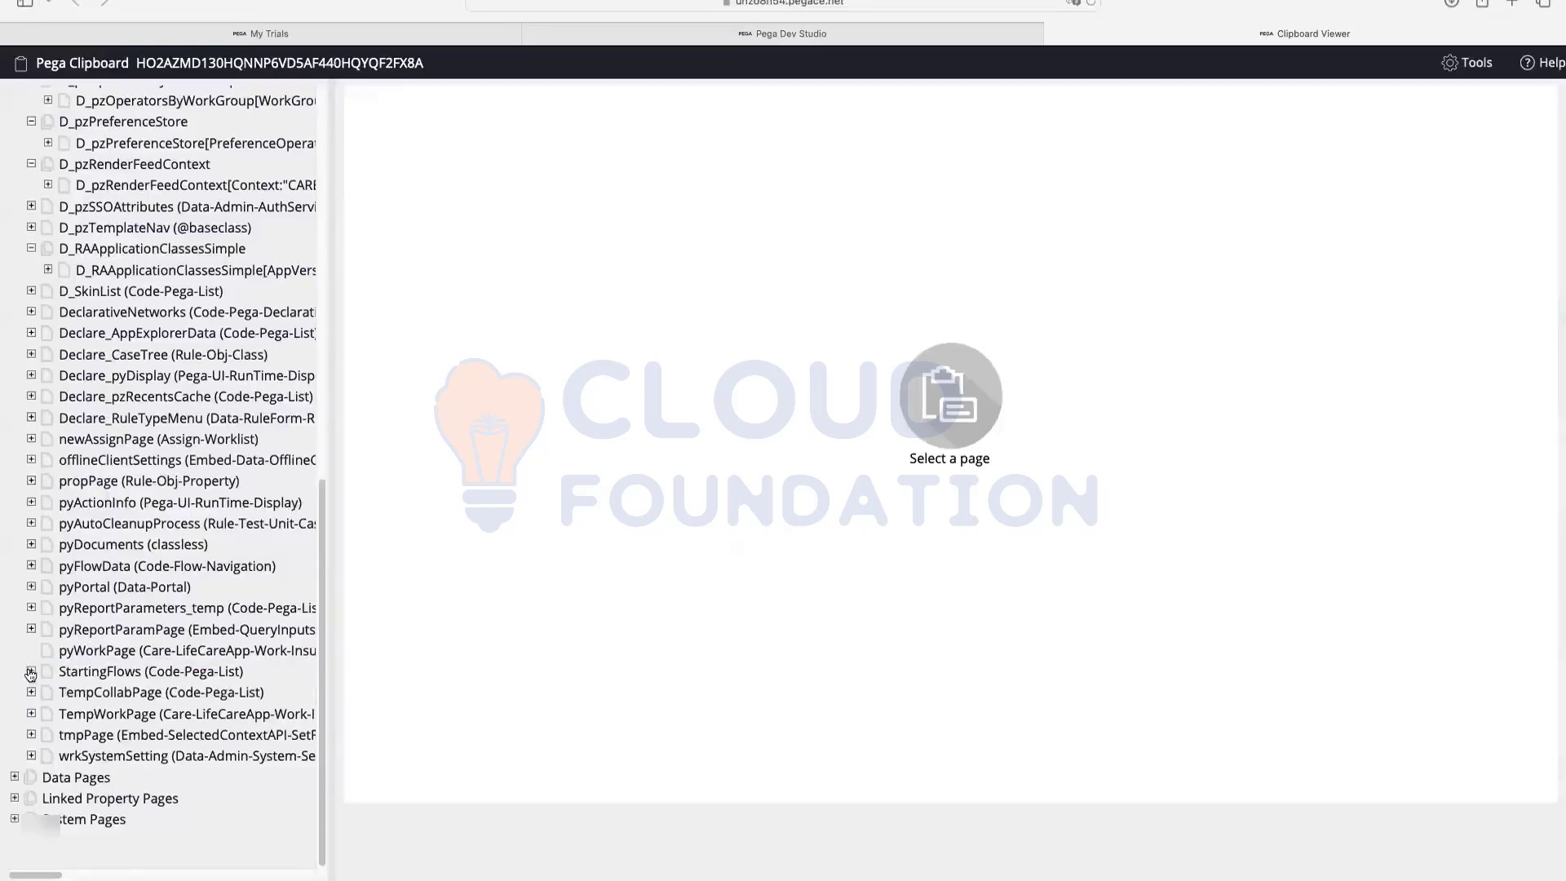
click(101, 671)
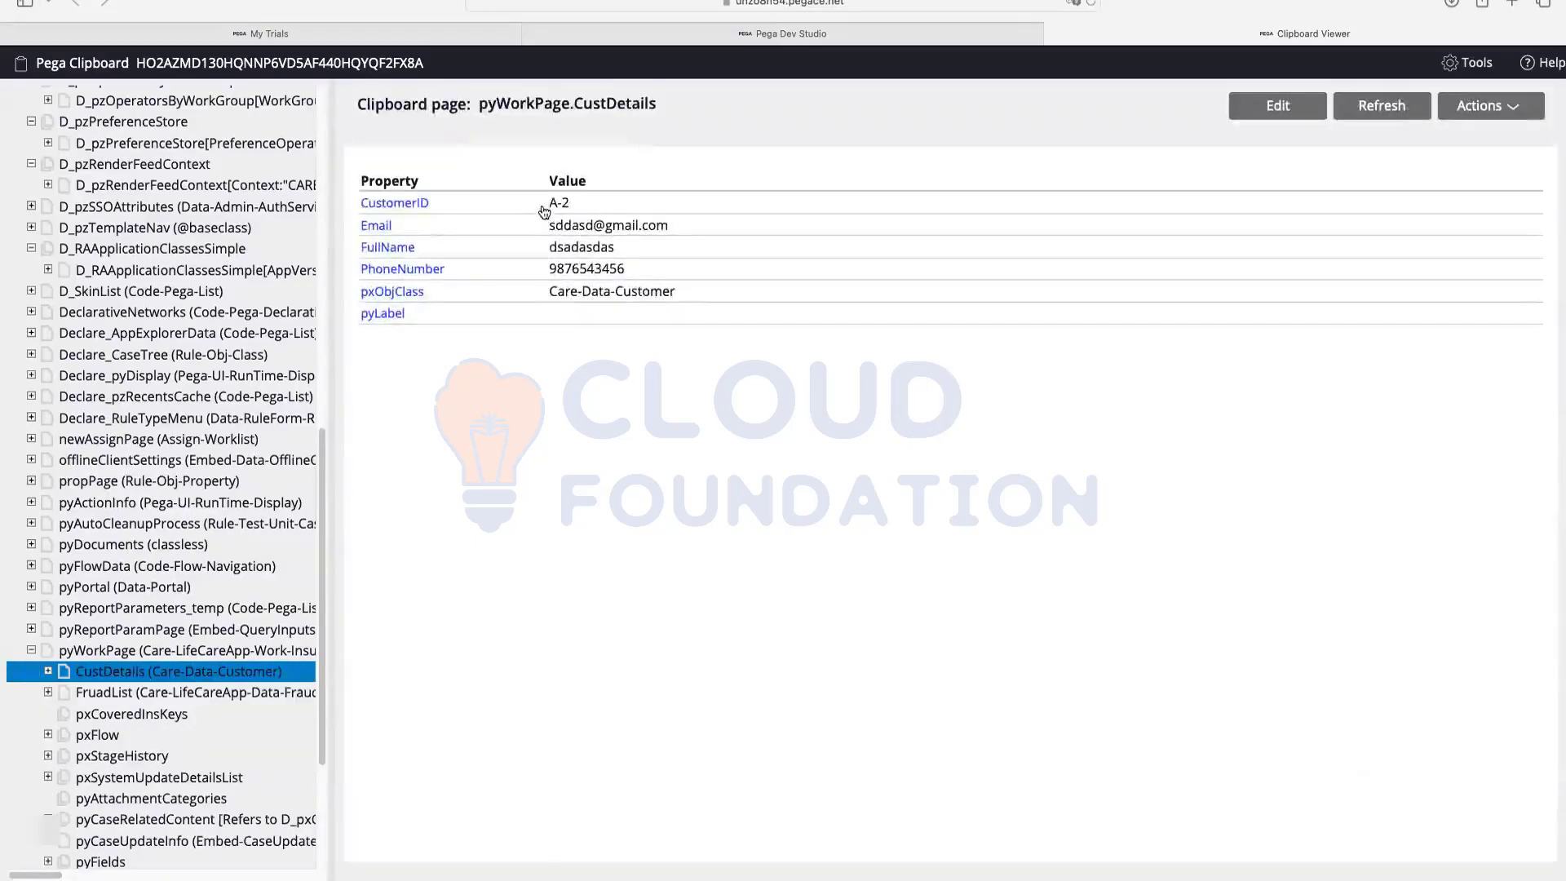
drag(709, 229, 662, 258)
drag(550, 277, 671, 275)
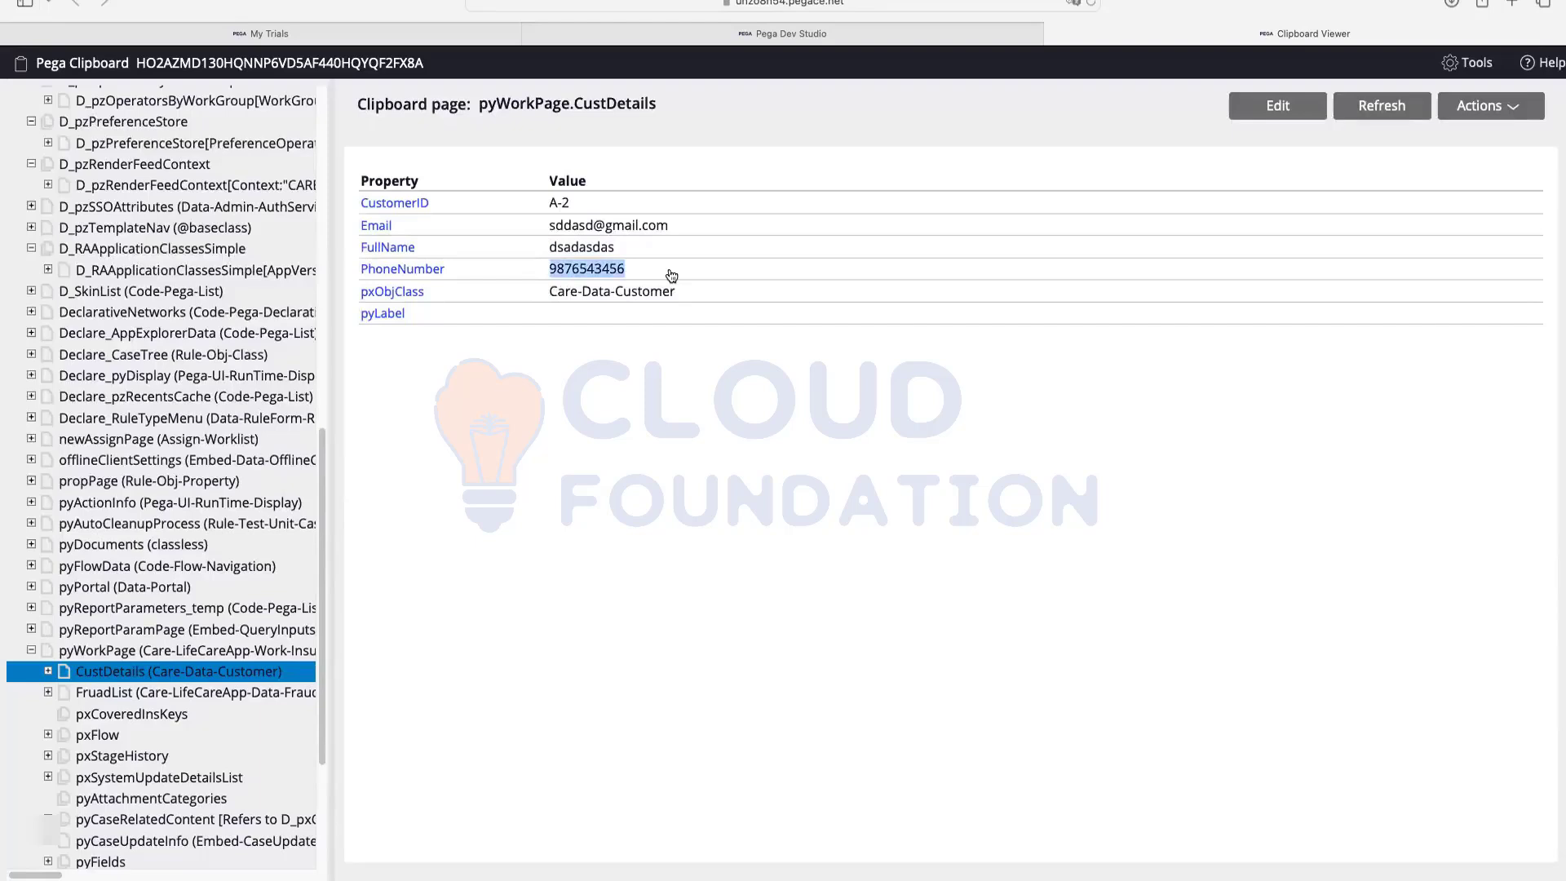
click(641, 351)
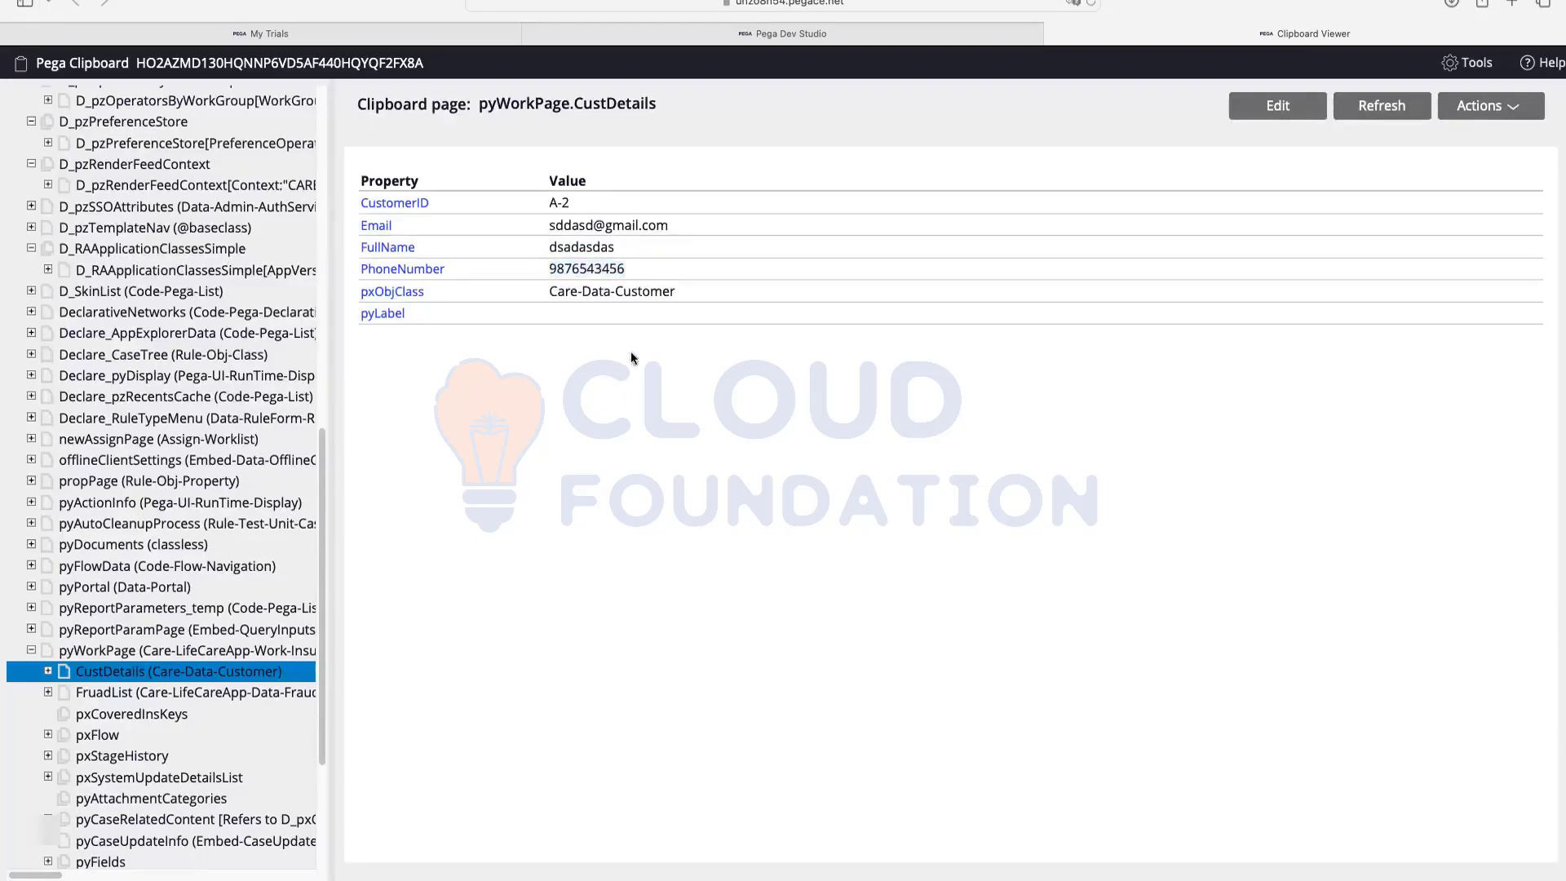
drag(556, 207, 688, 270)
click(651, 388)
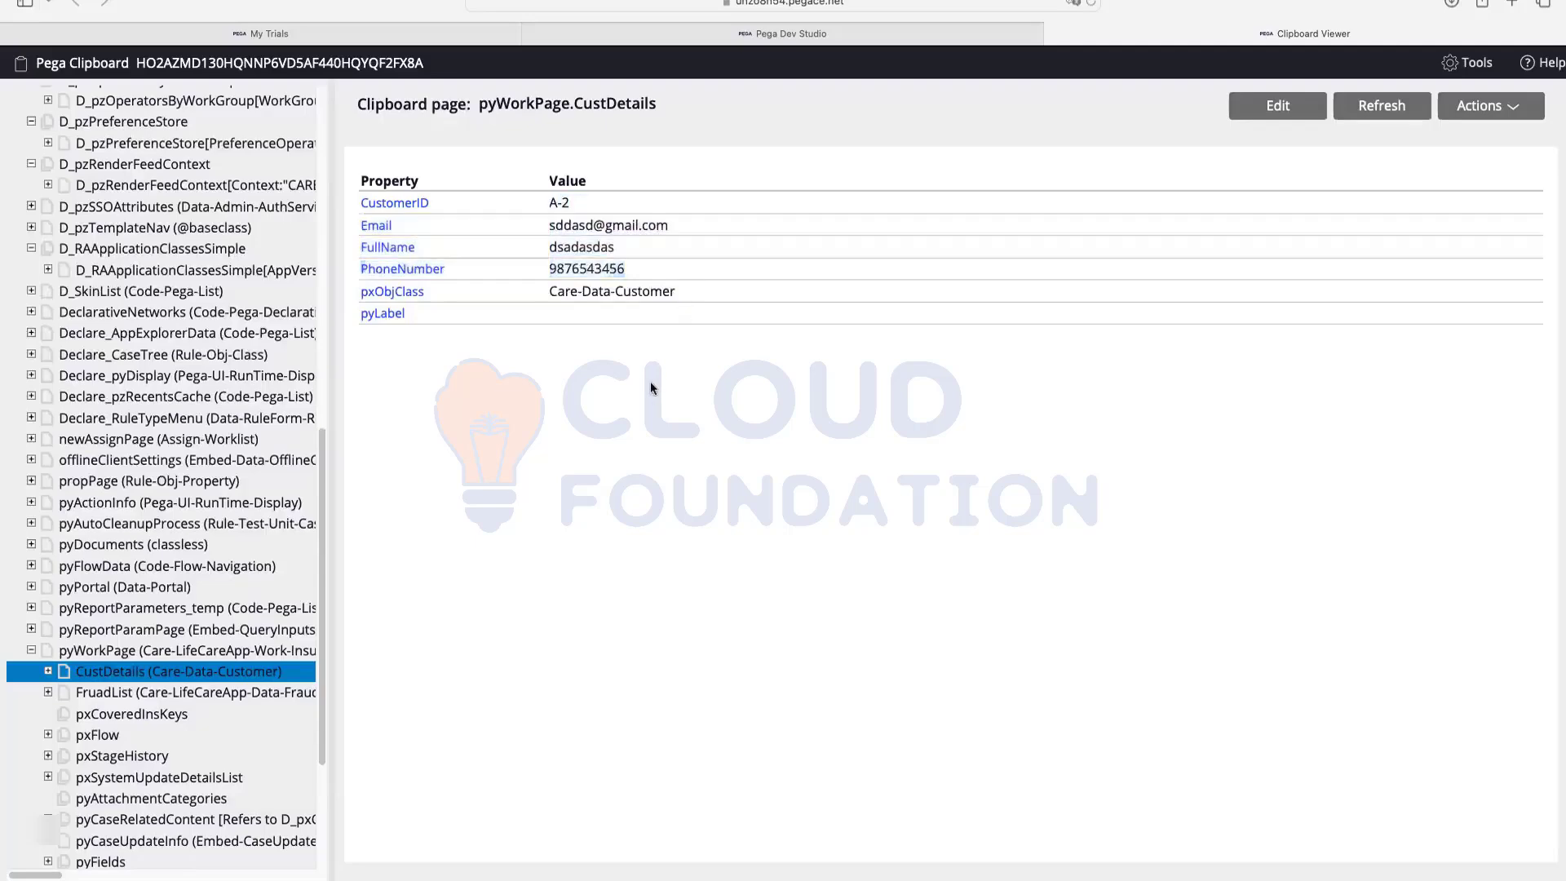
Browse pyWorkPage's properties and confirm the FruadList page's CustomerID and FraudType are empty.
click(147, 650)
scroll(584, 342, down, 15)
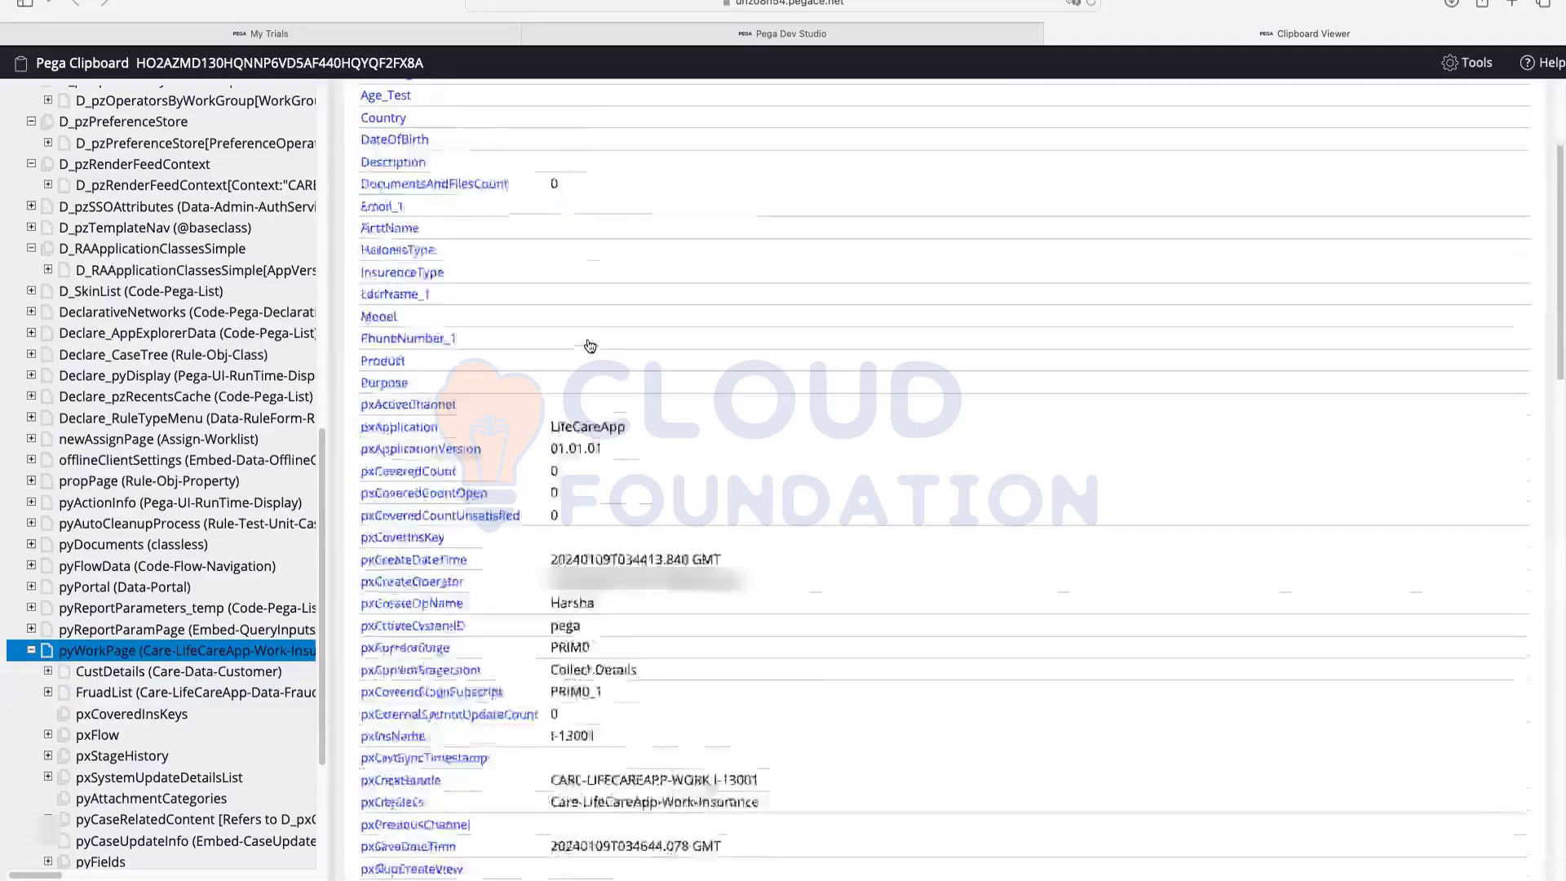
scroll(710, 445, down, 5)
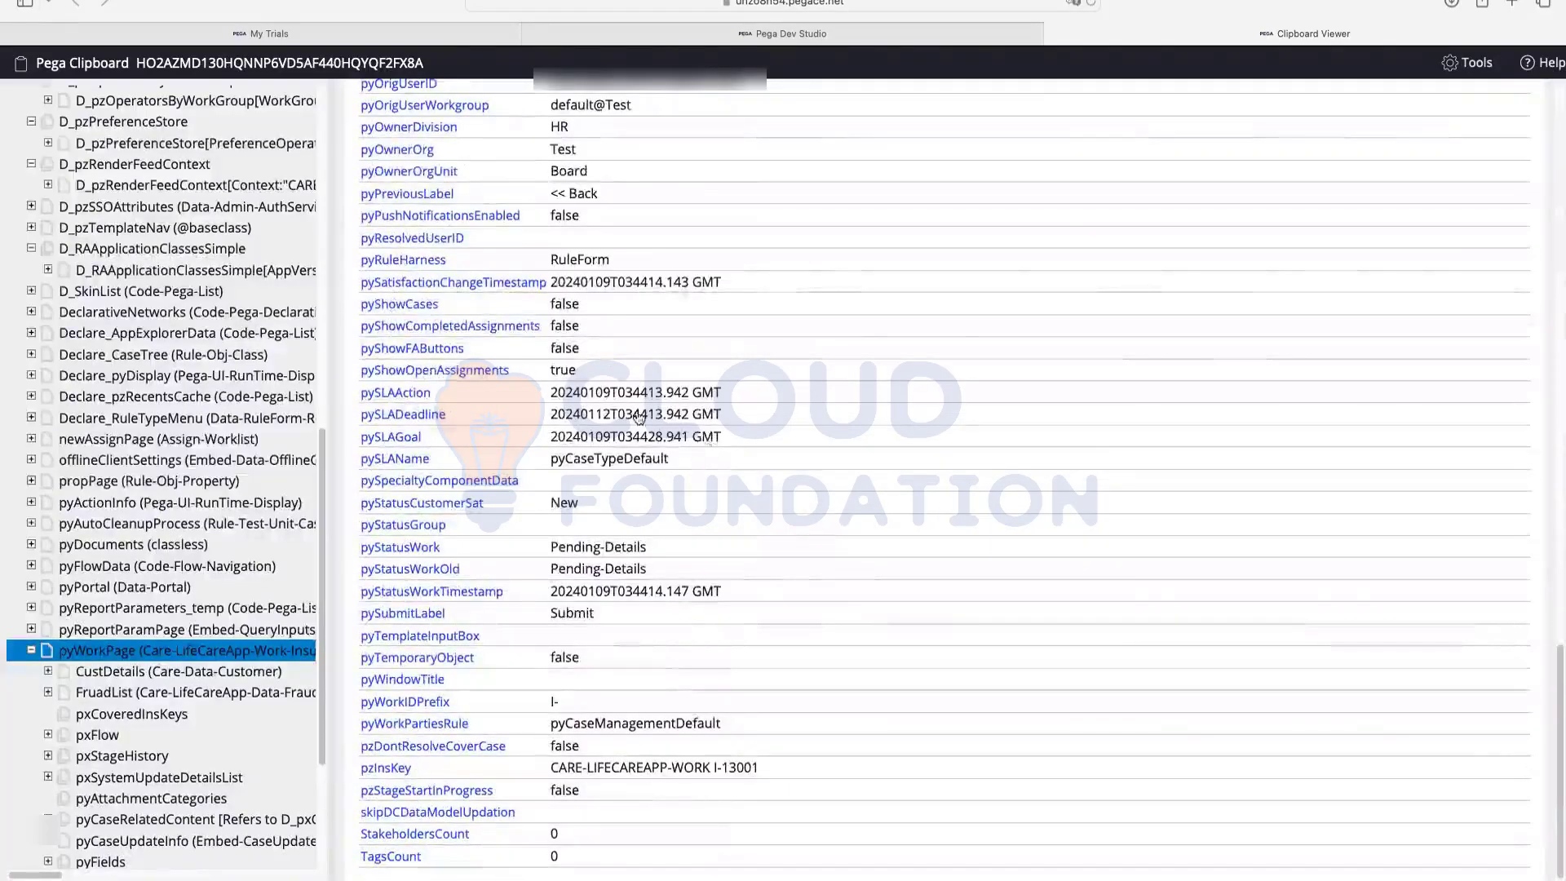
scroll(637, 401, up, 6)
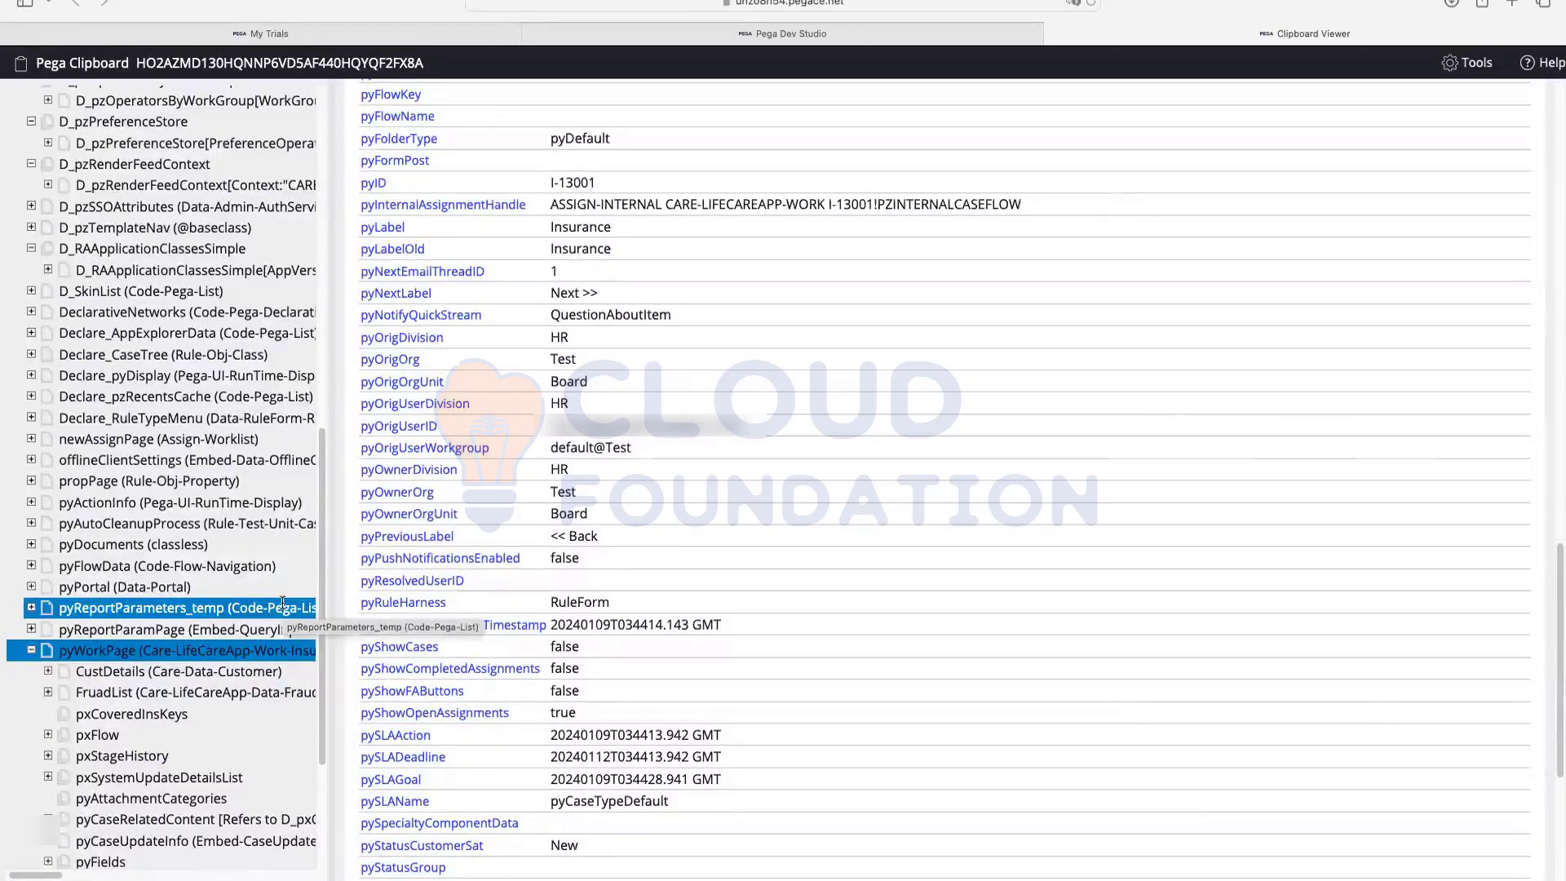
click(124, 670)
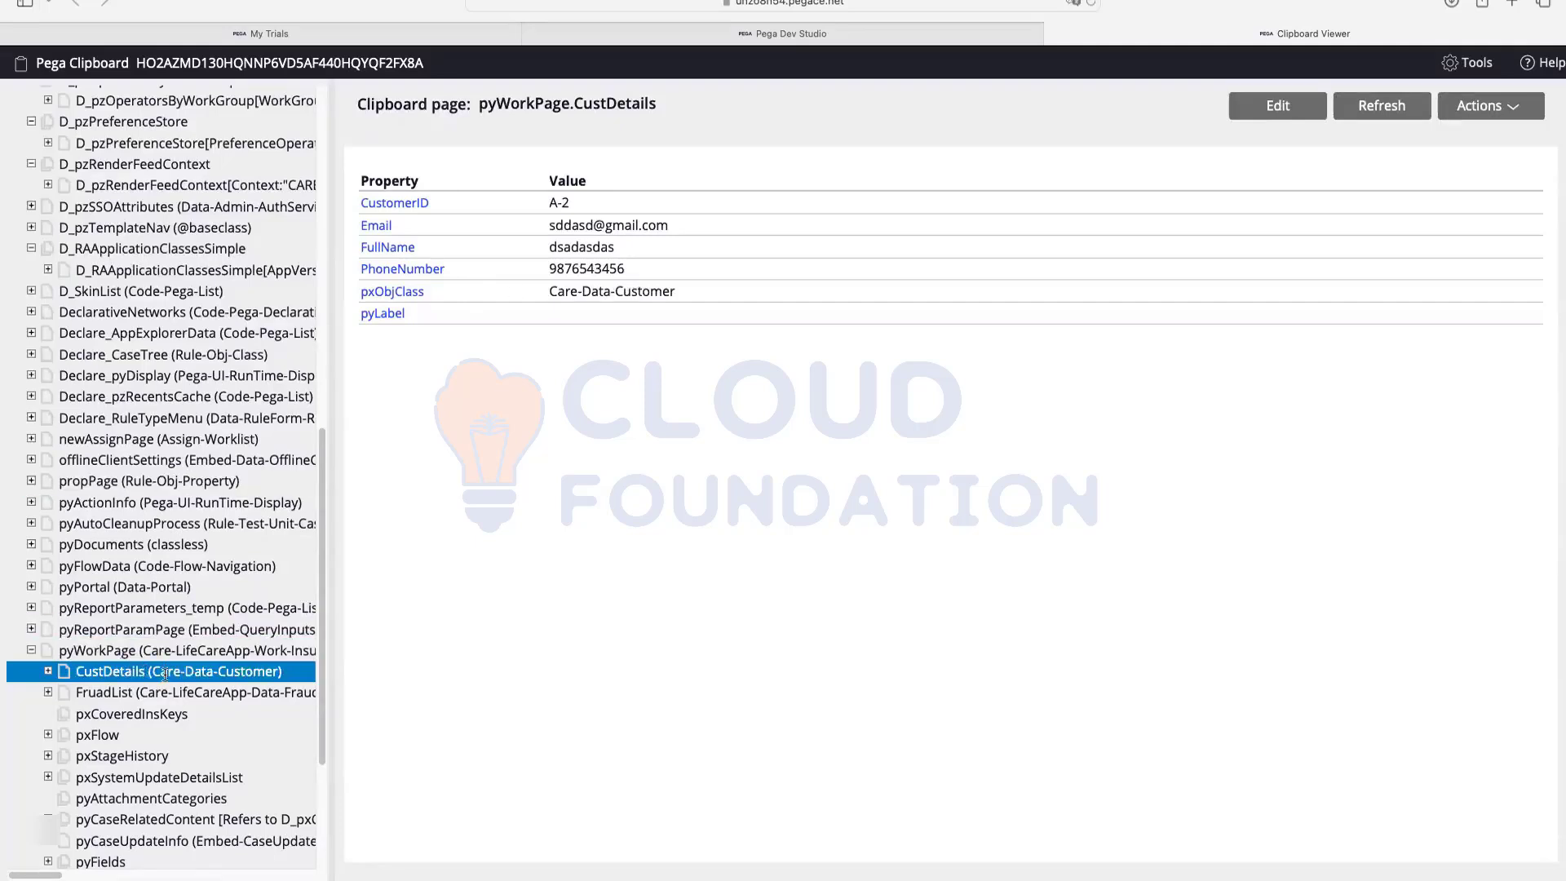
click(117, 693)
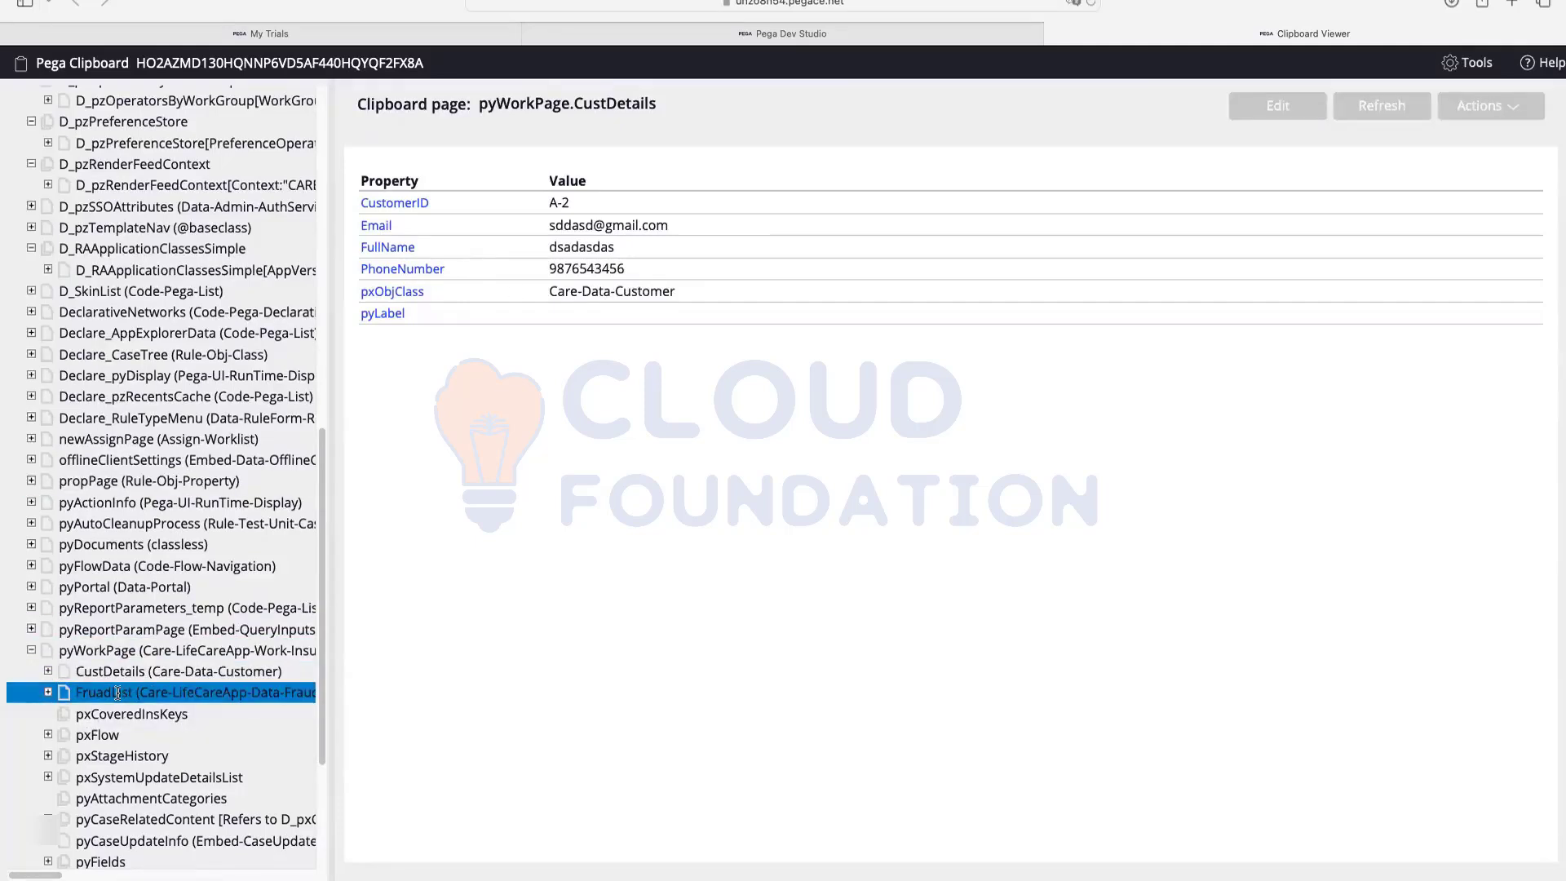
click(49, 672)
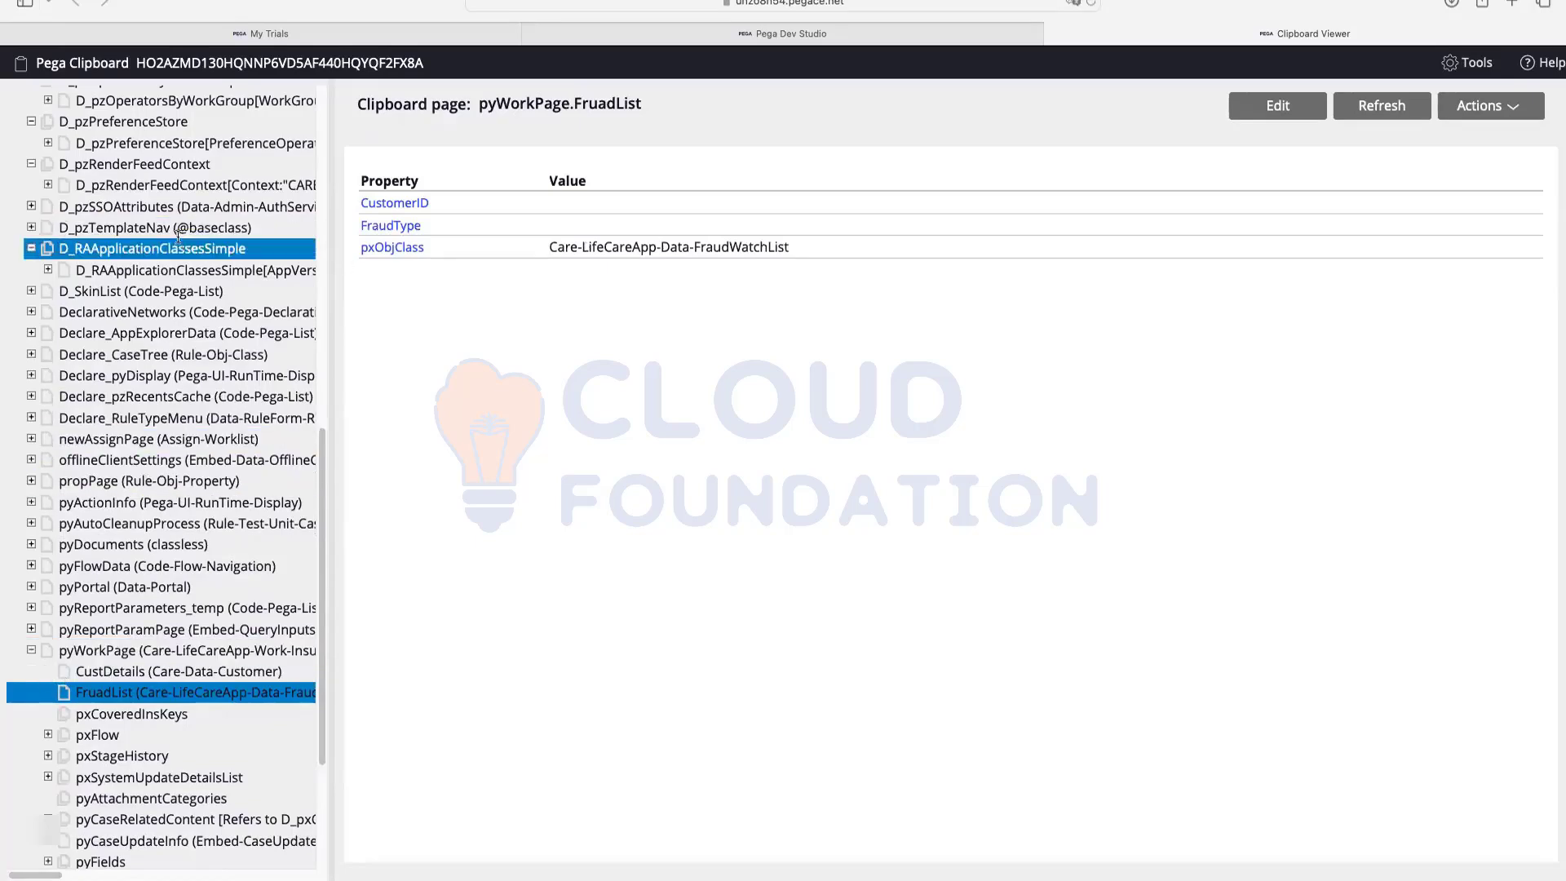
click(120, 650)
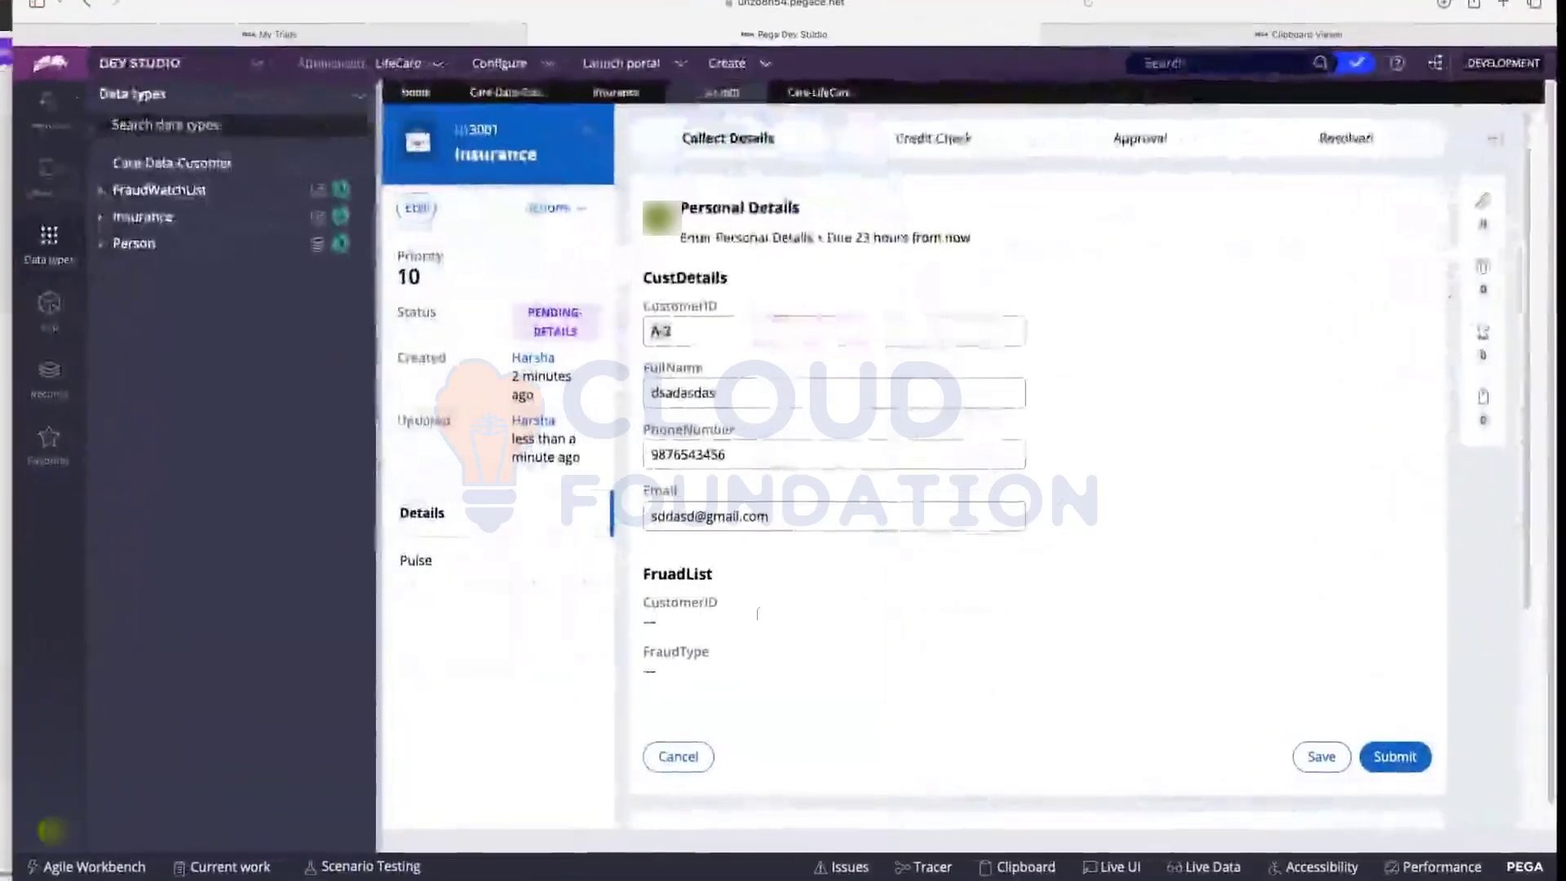
Go to the Insurance case type's Data model and start adding a new field.
click(526, 93)
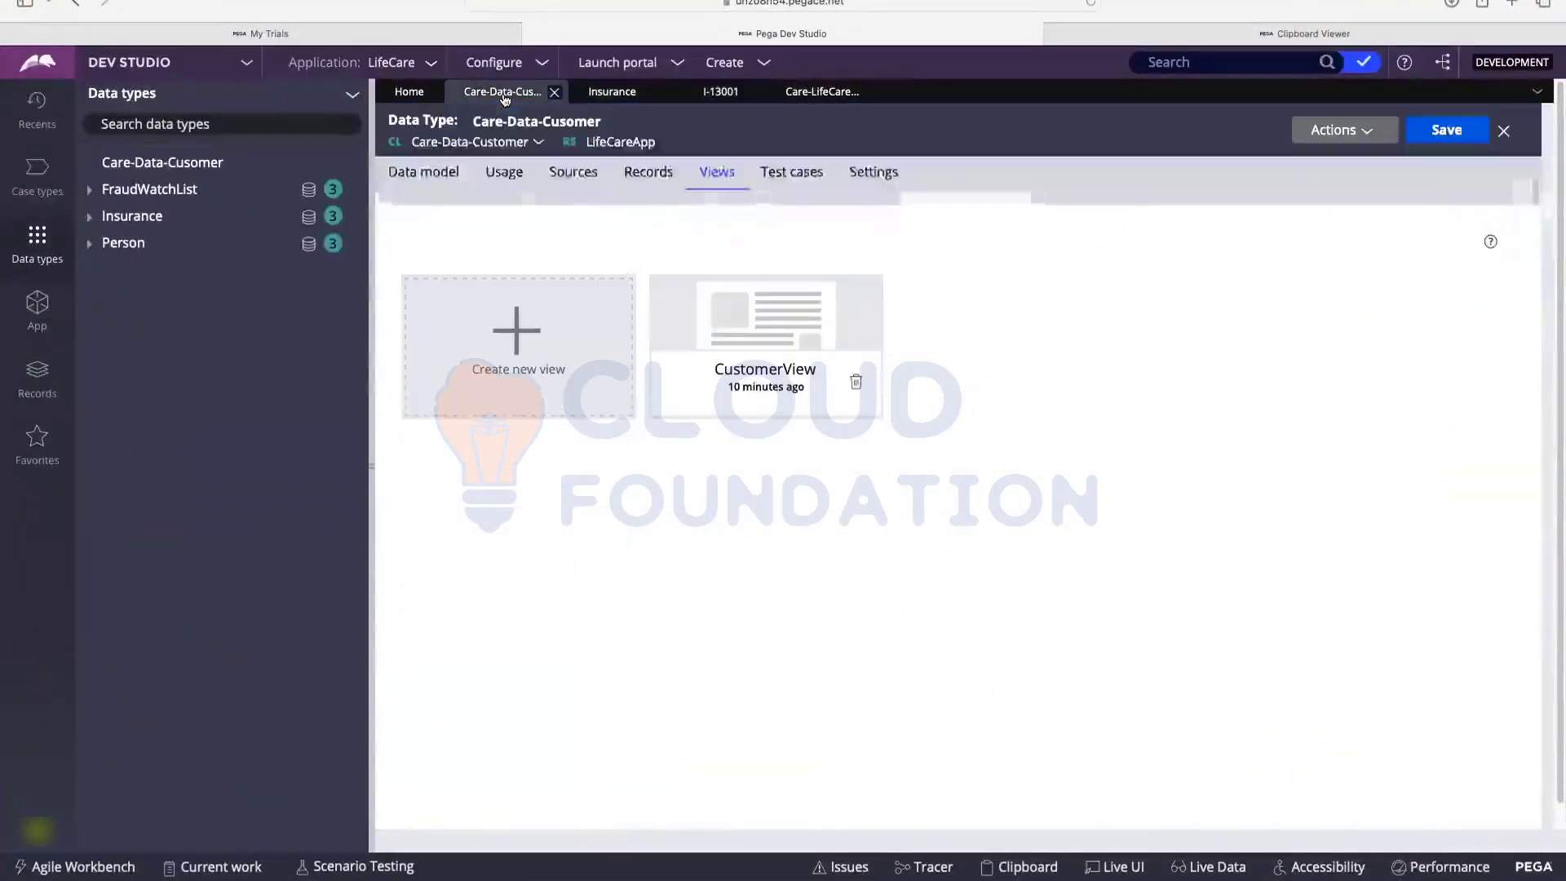
click(611, 91)
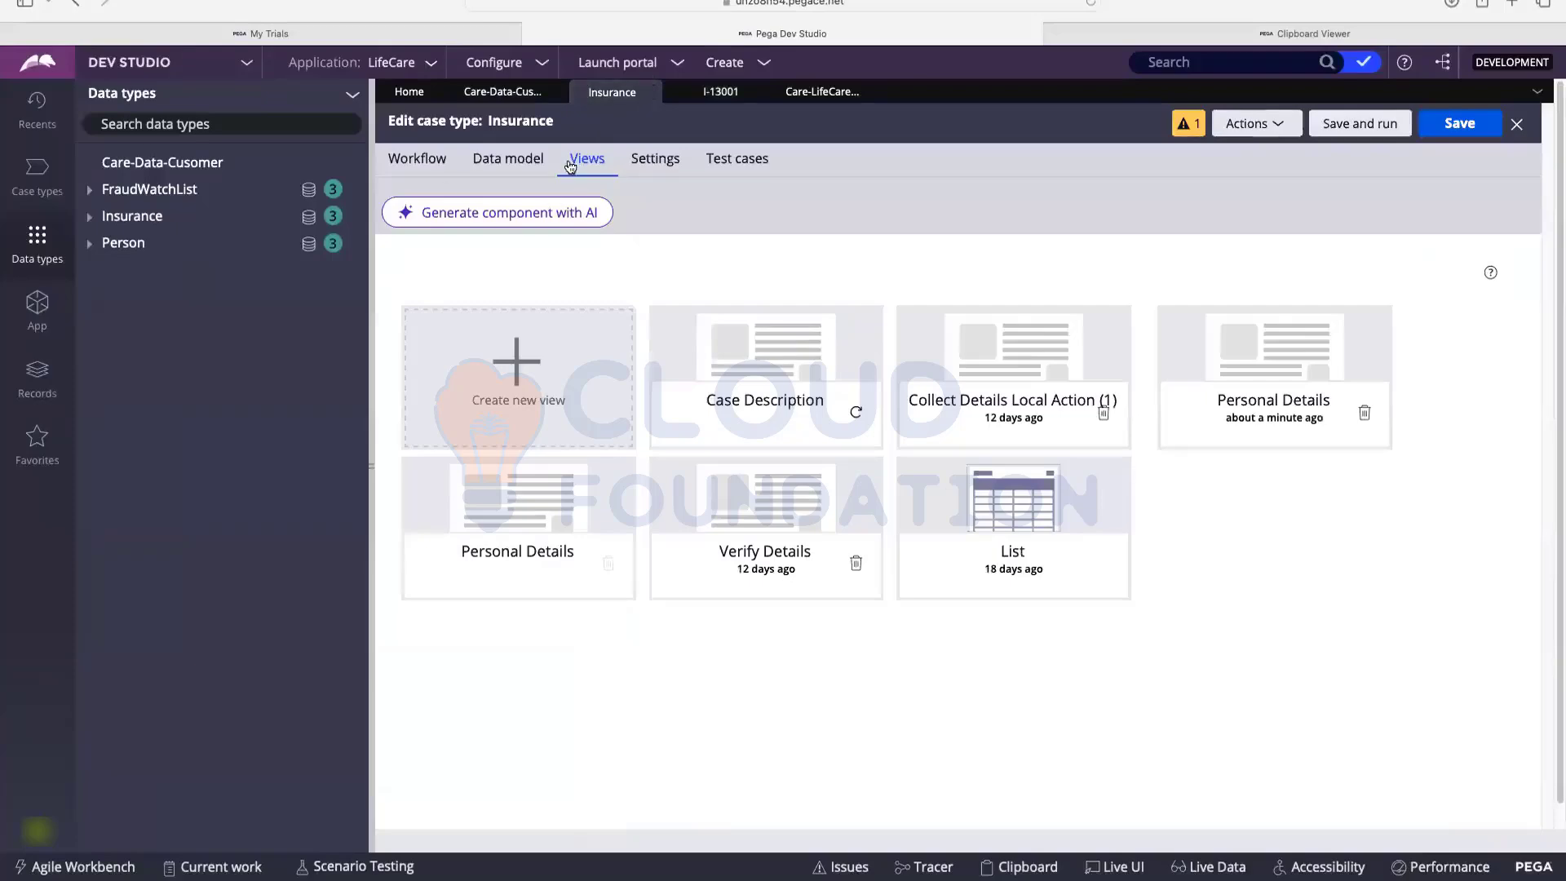
click(508, 158)
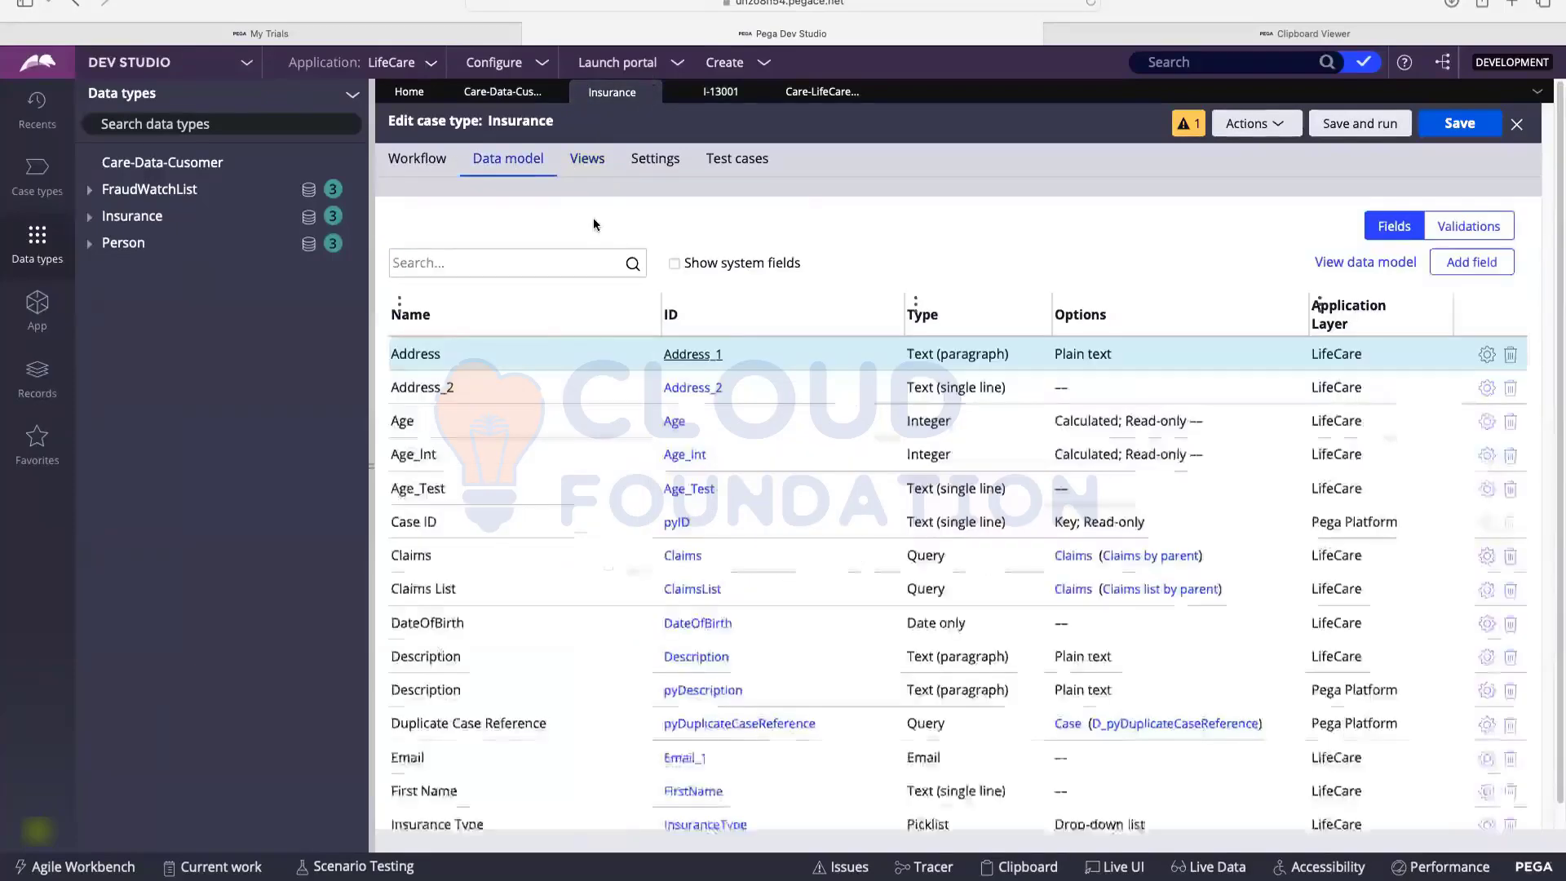
click(1470, 262)
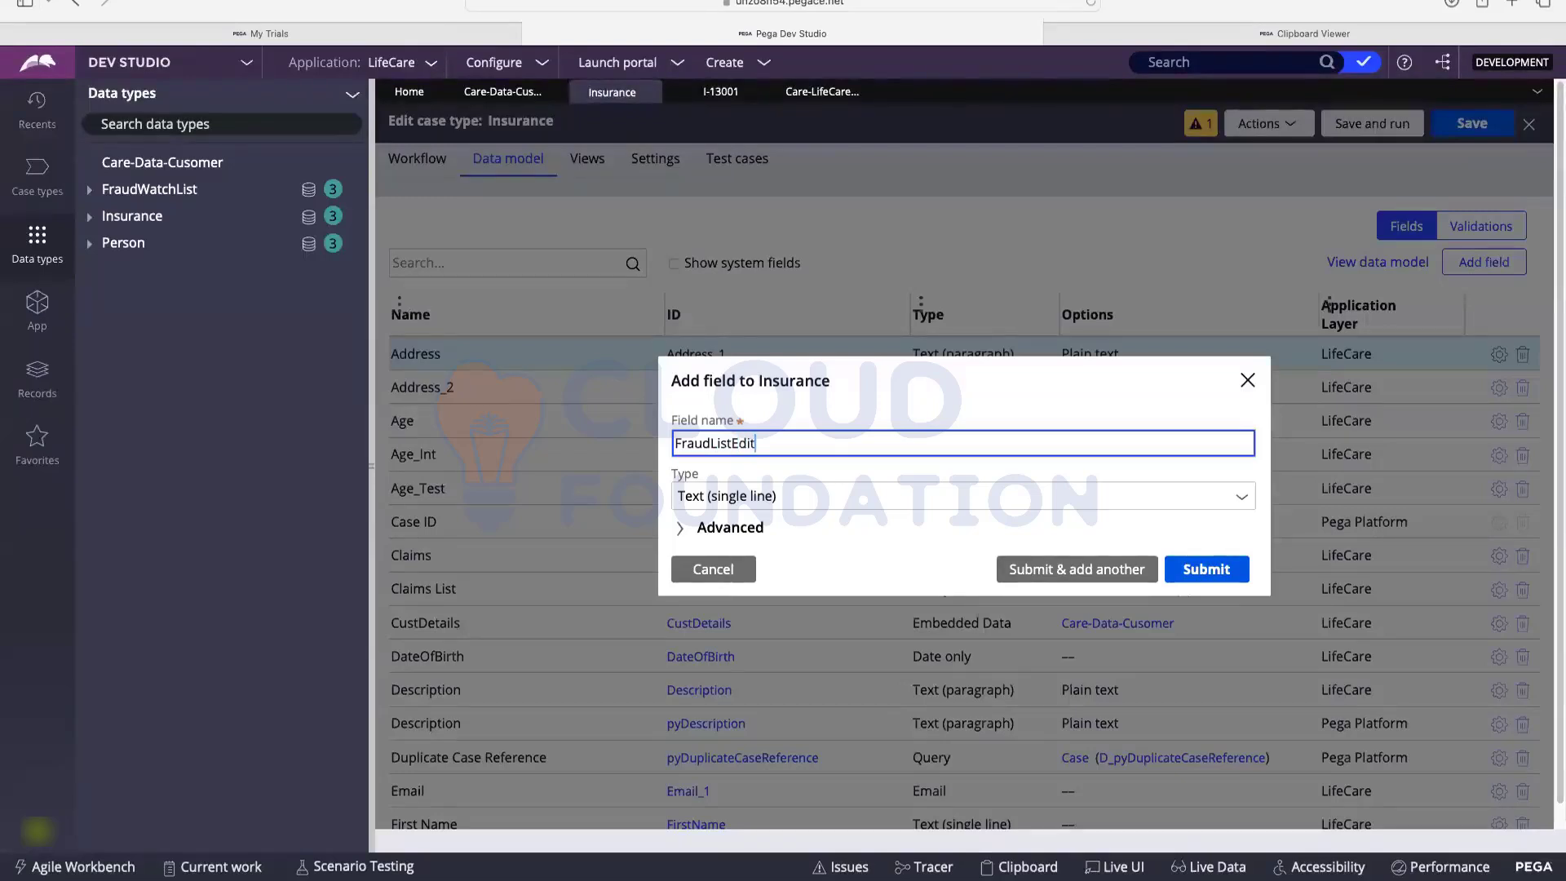
Define FraudListEdit as an Embedded Data list of FraudWatchList records and submit it.
click(787, 496)
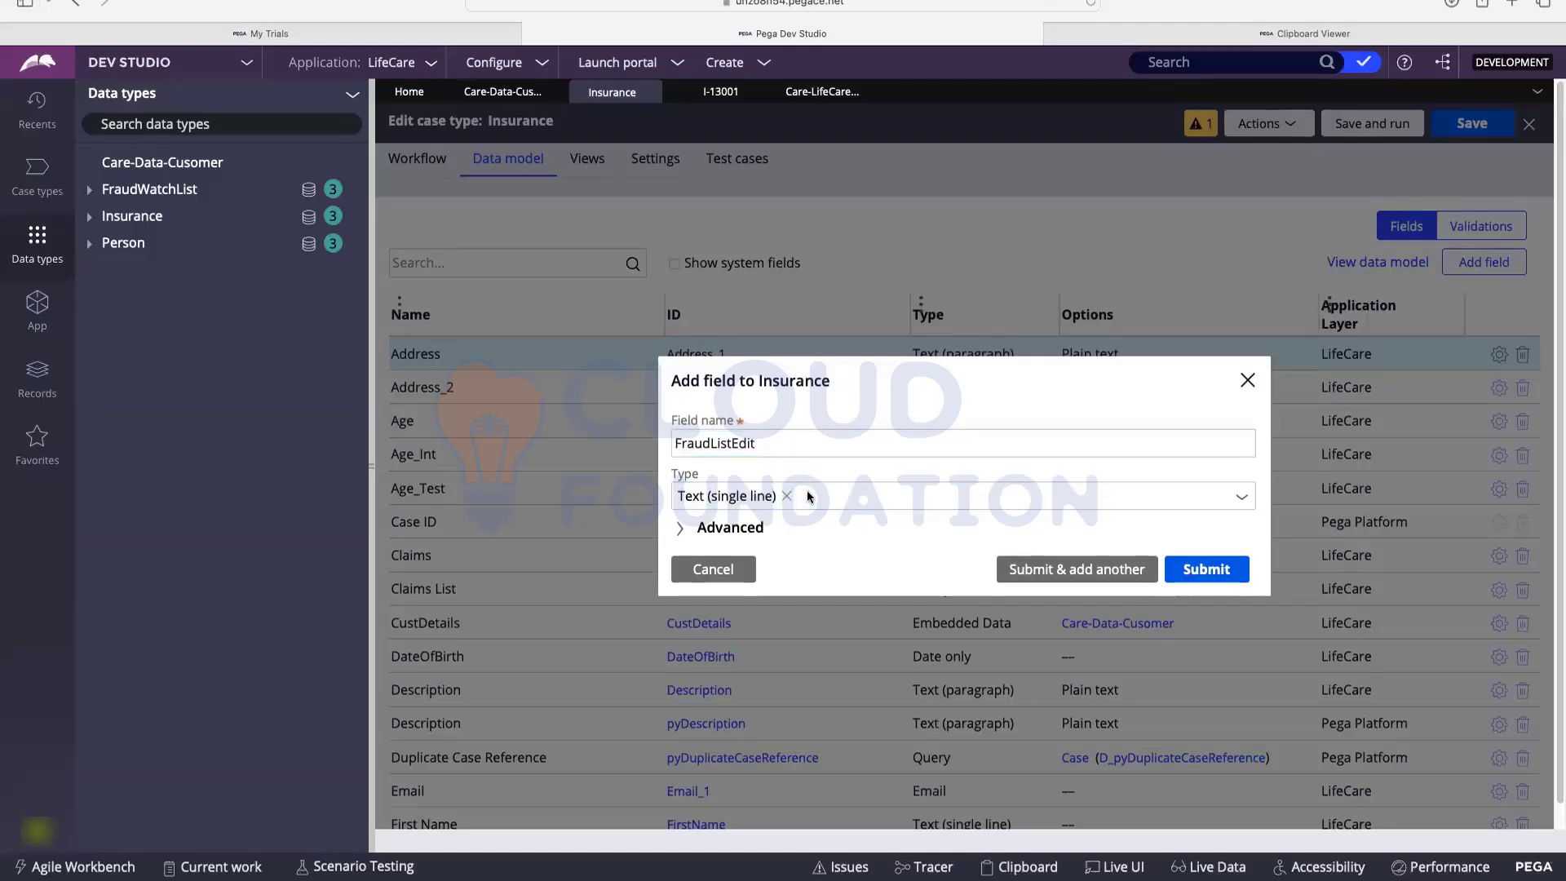
click(835, 501)
scroll(818, 353, down, 5)
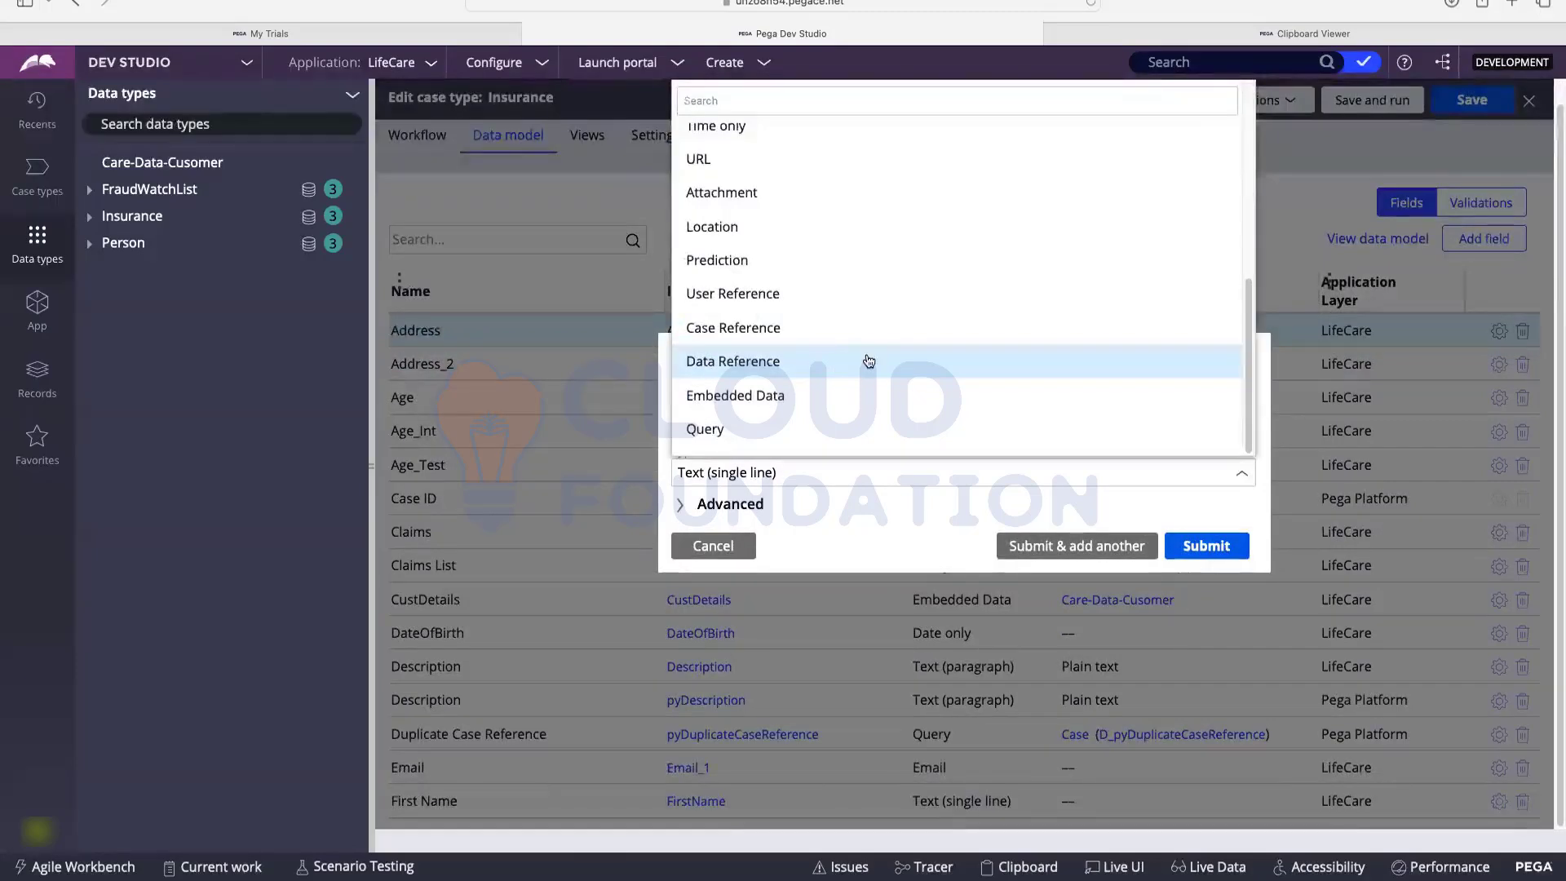
click(788, 396)
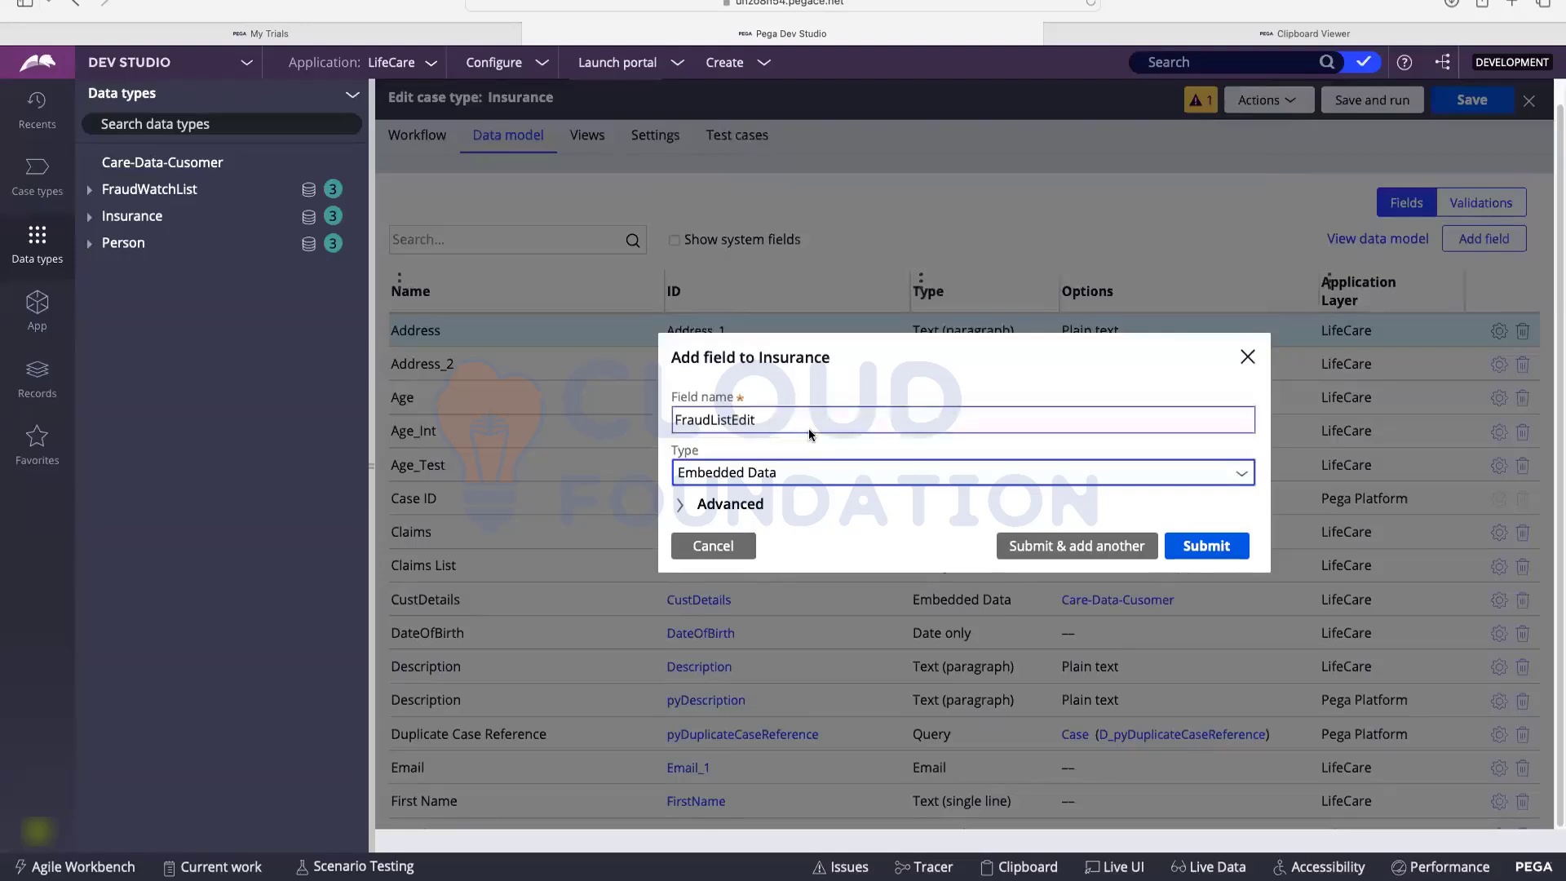
click(743, 471)
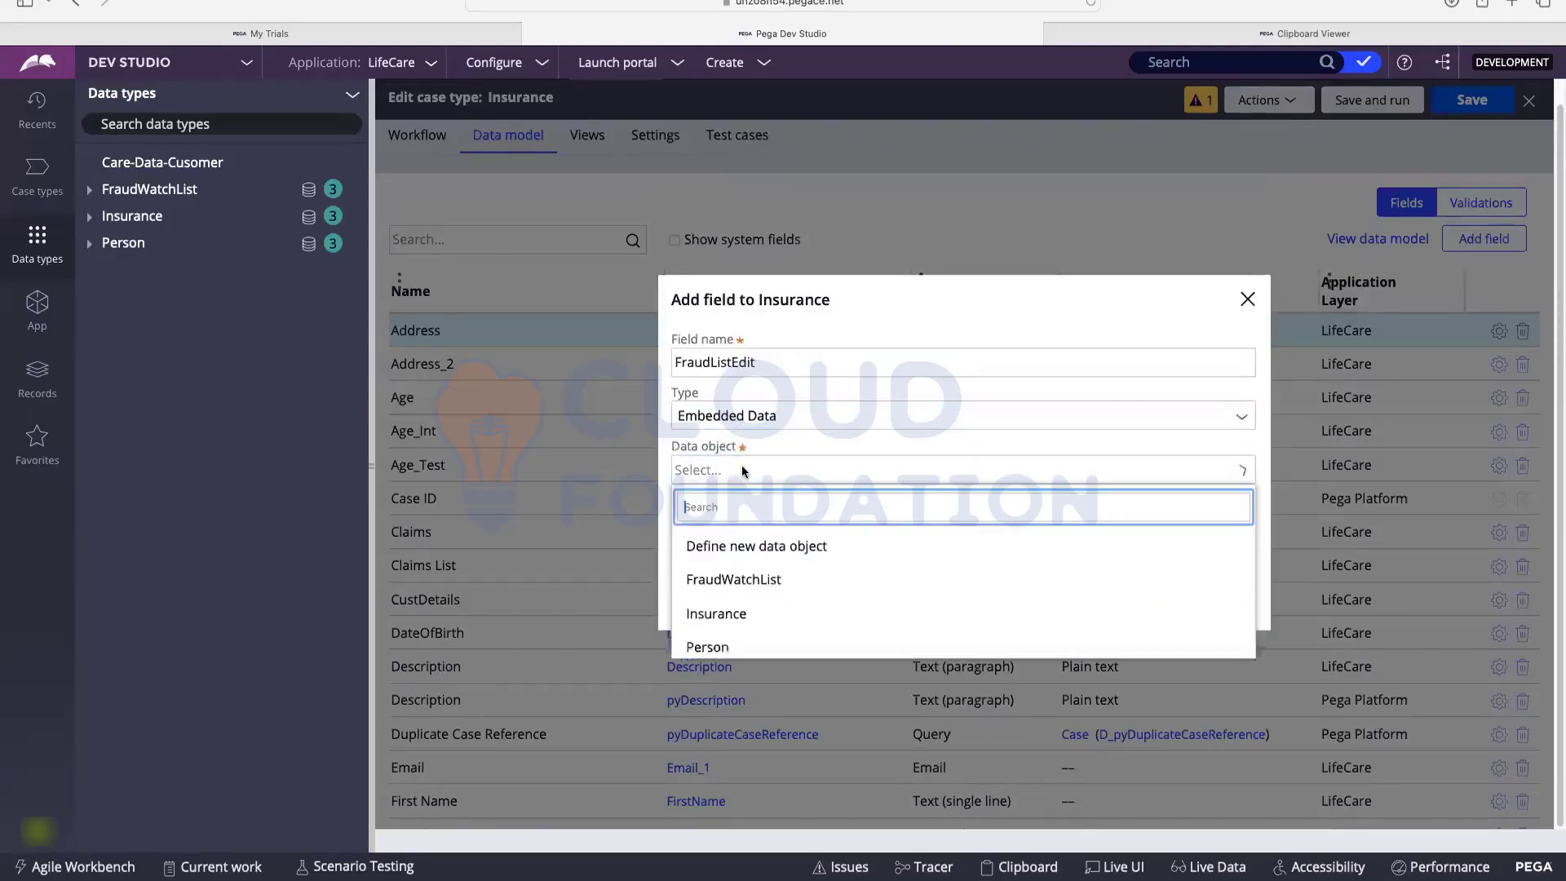
click(744, 581)
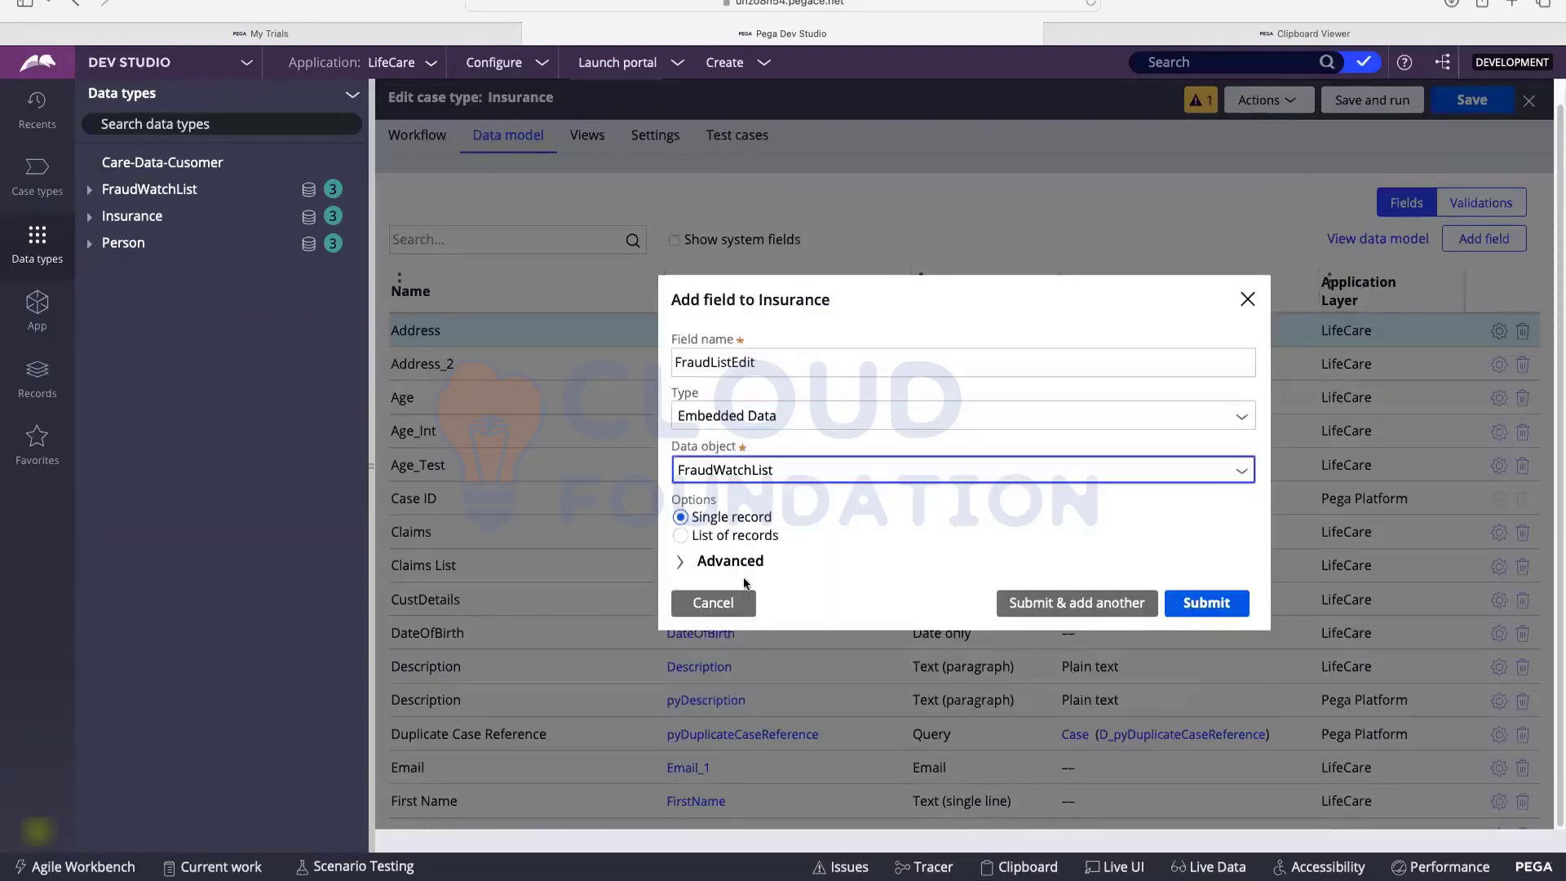
click(680, 537)
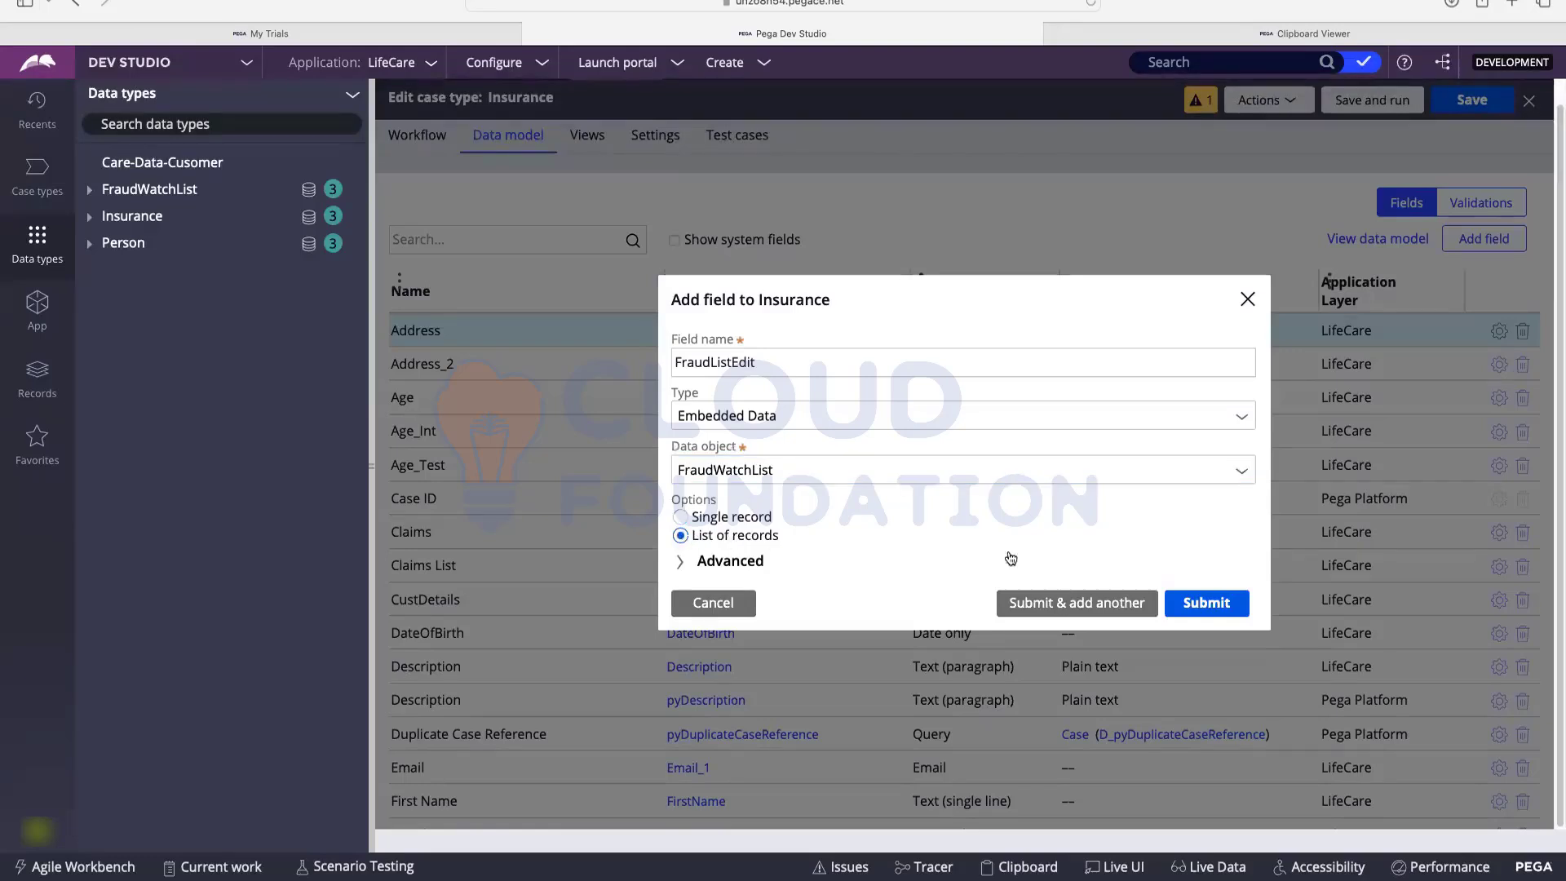
click(1205, 604)
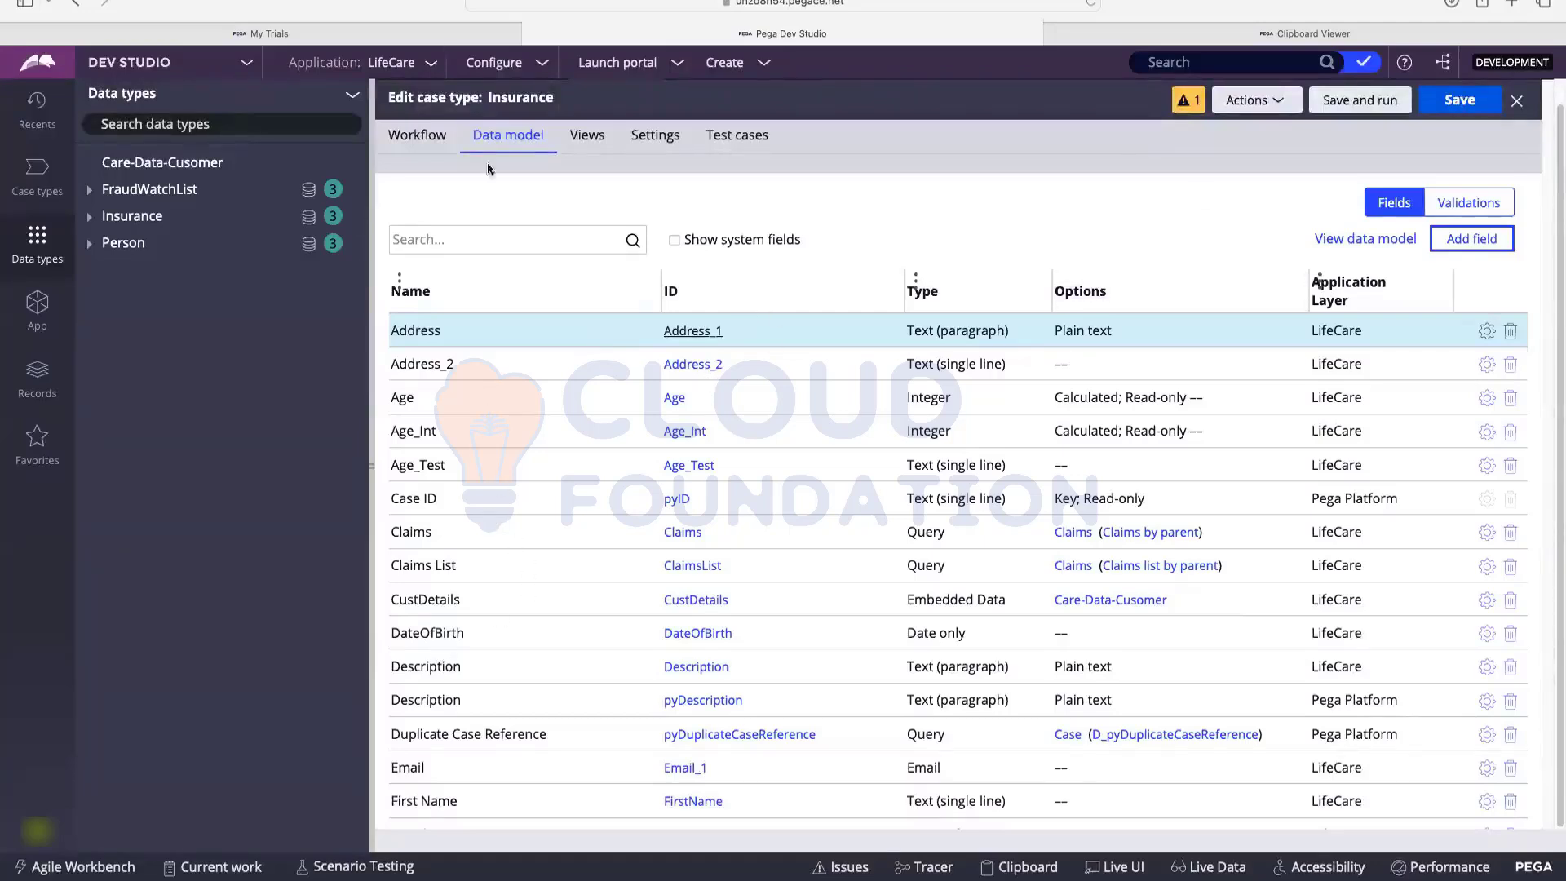
scroll(635, 214, up, 1)
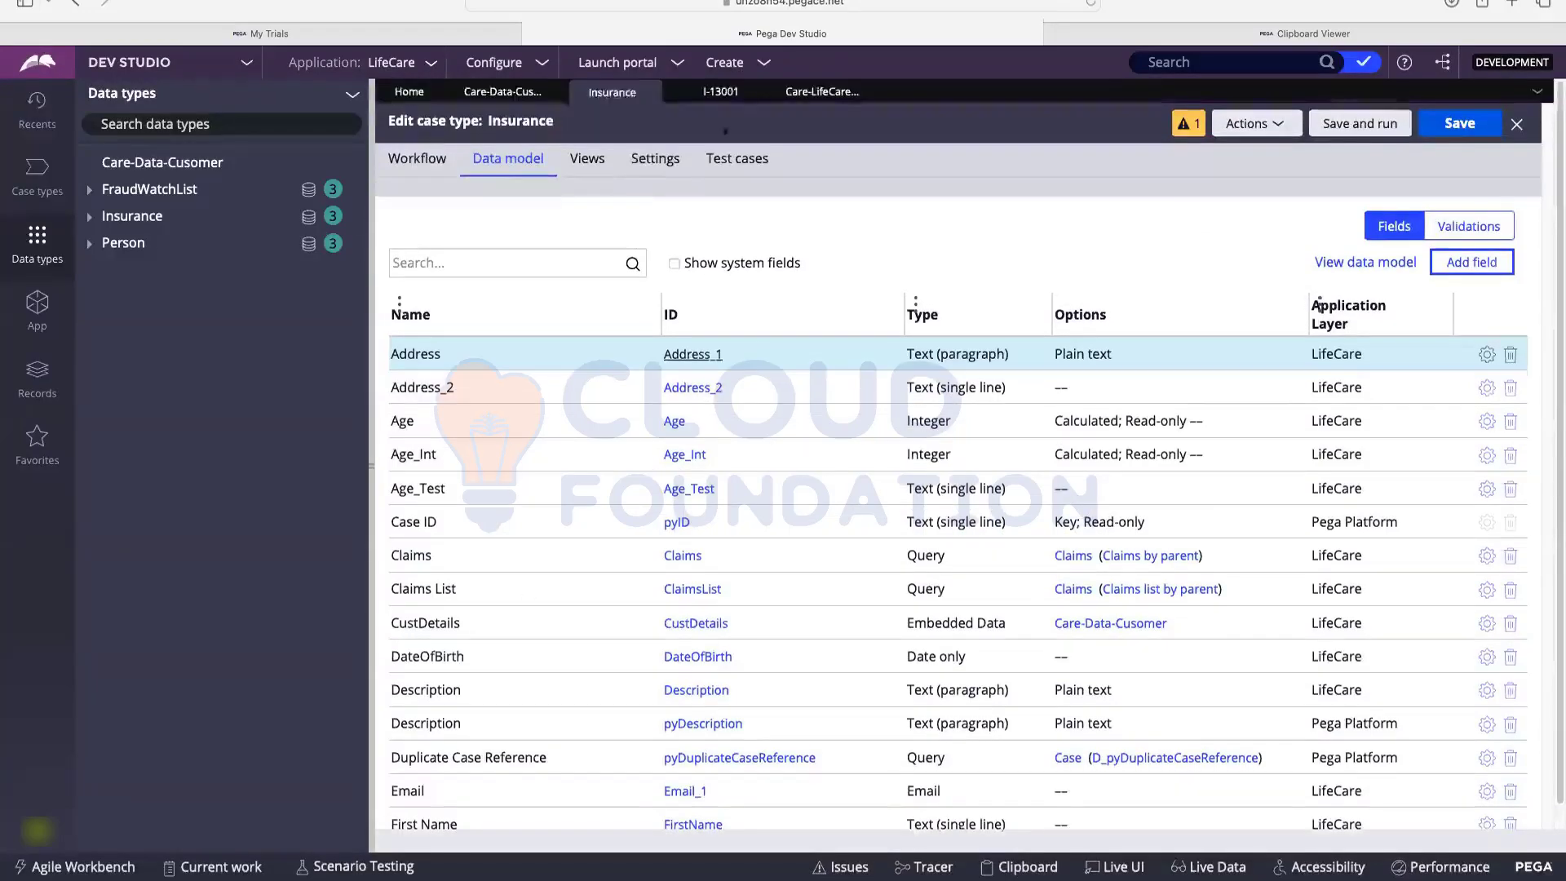
Edit the Personal Details view and scroll its available fields down to FraudListEdit.
click(596, 163)
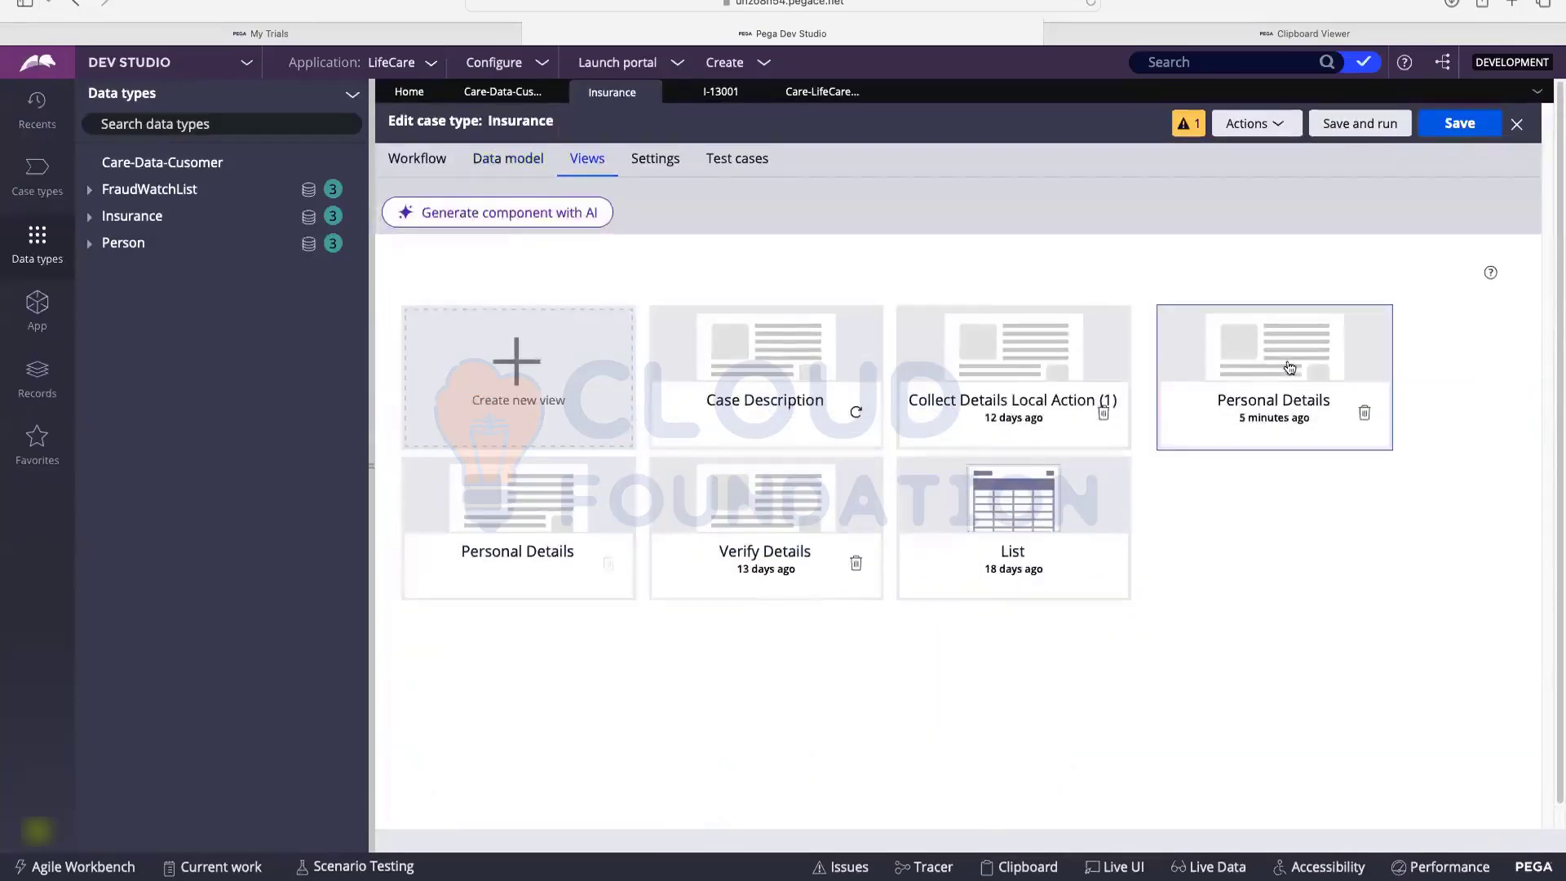
click(1256, 350)
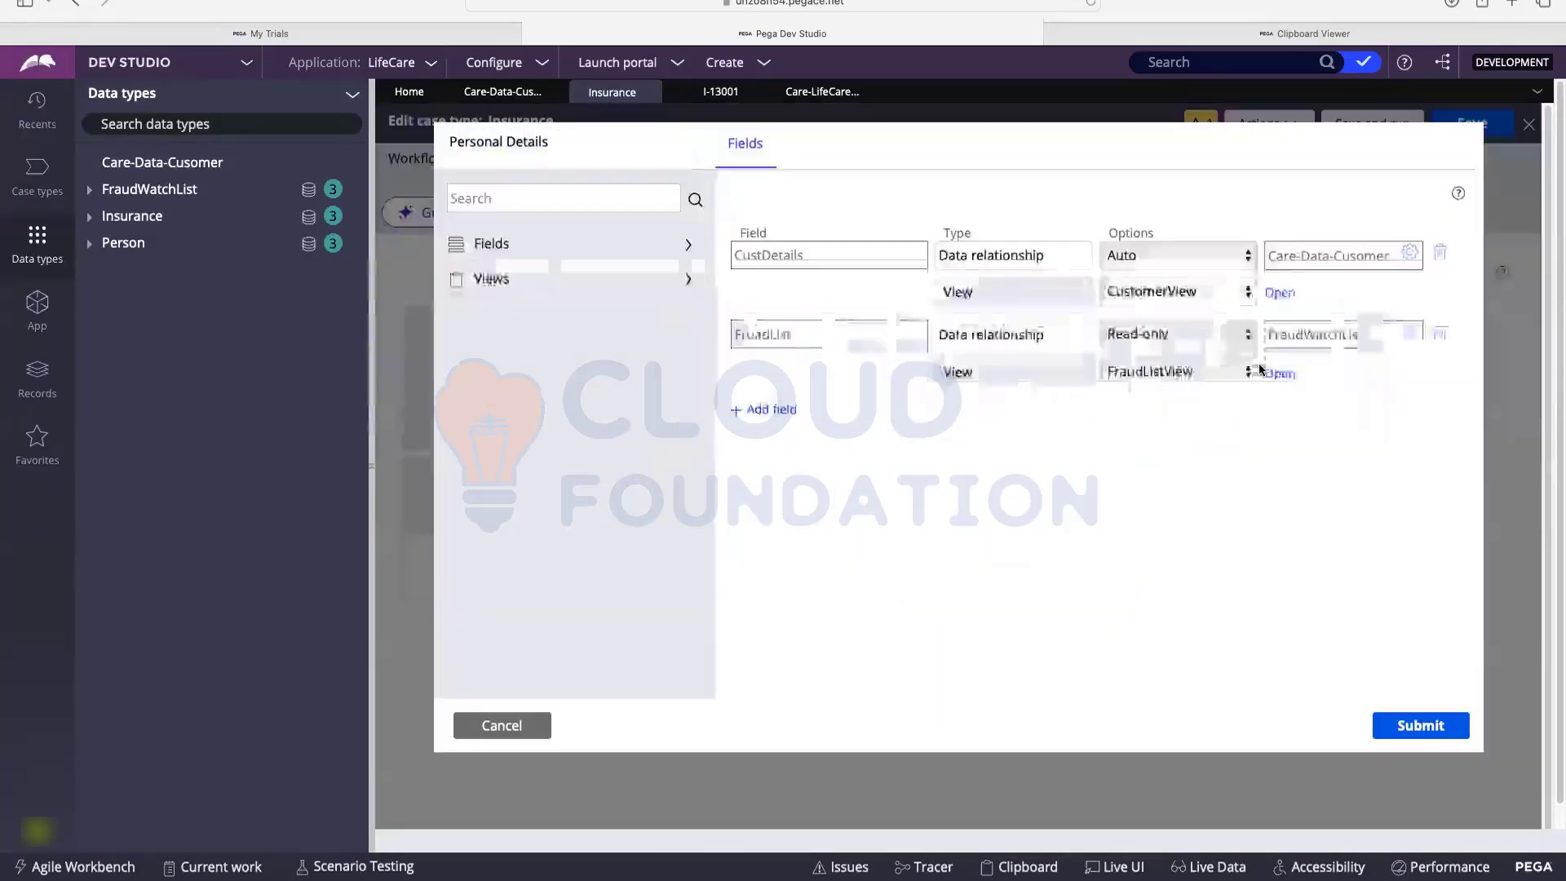
click(534, 253)
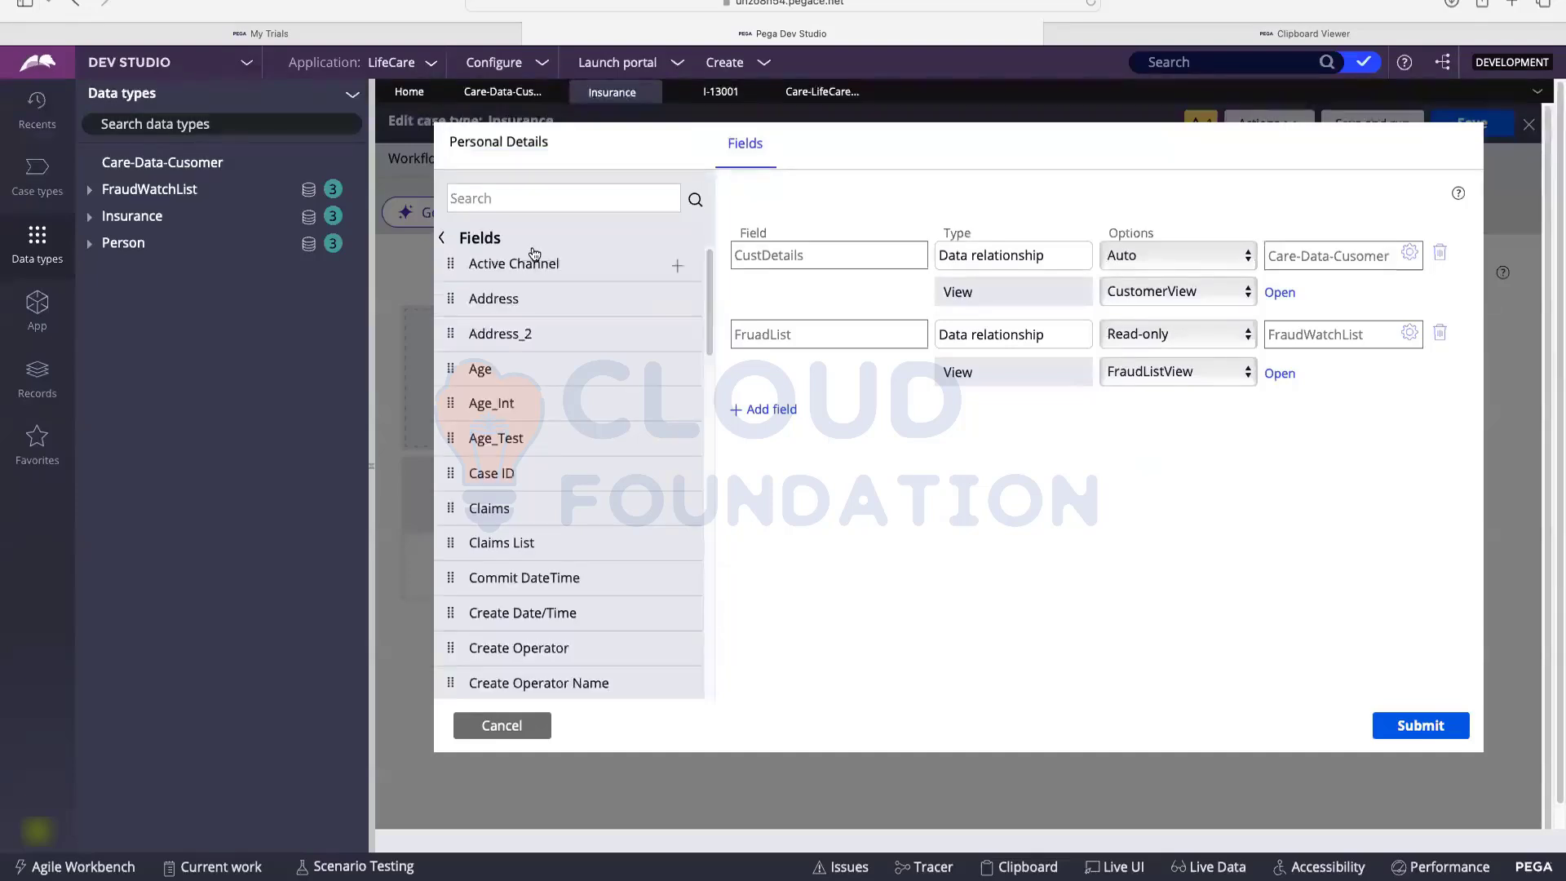
scroll(525, 334, down, 5)
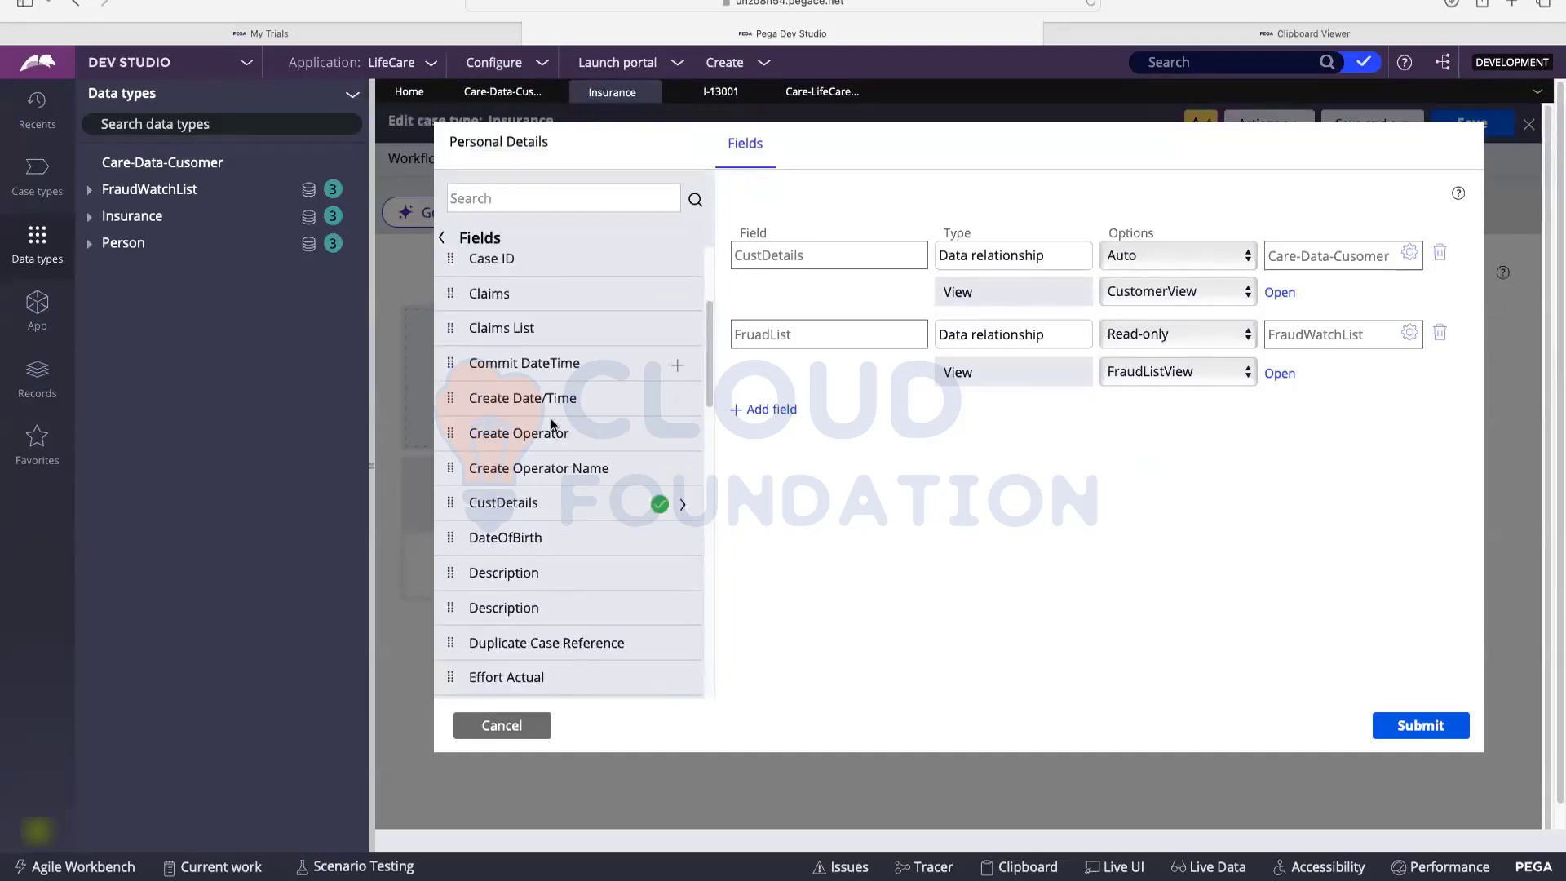
scroll(561, 392, down, 4)
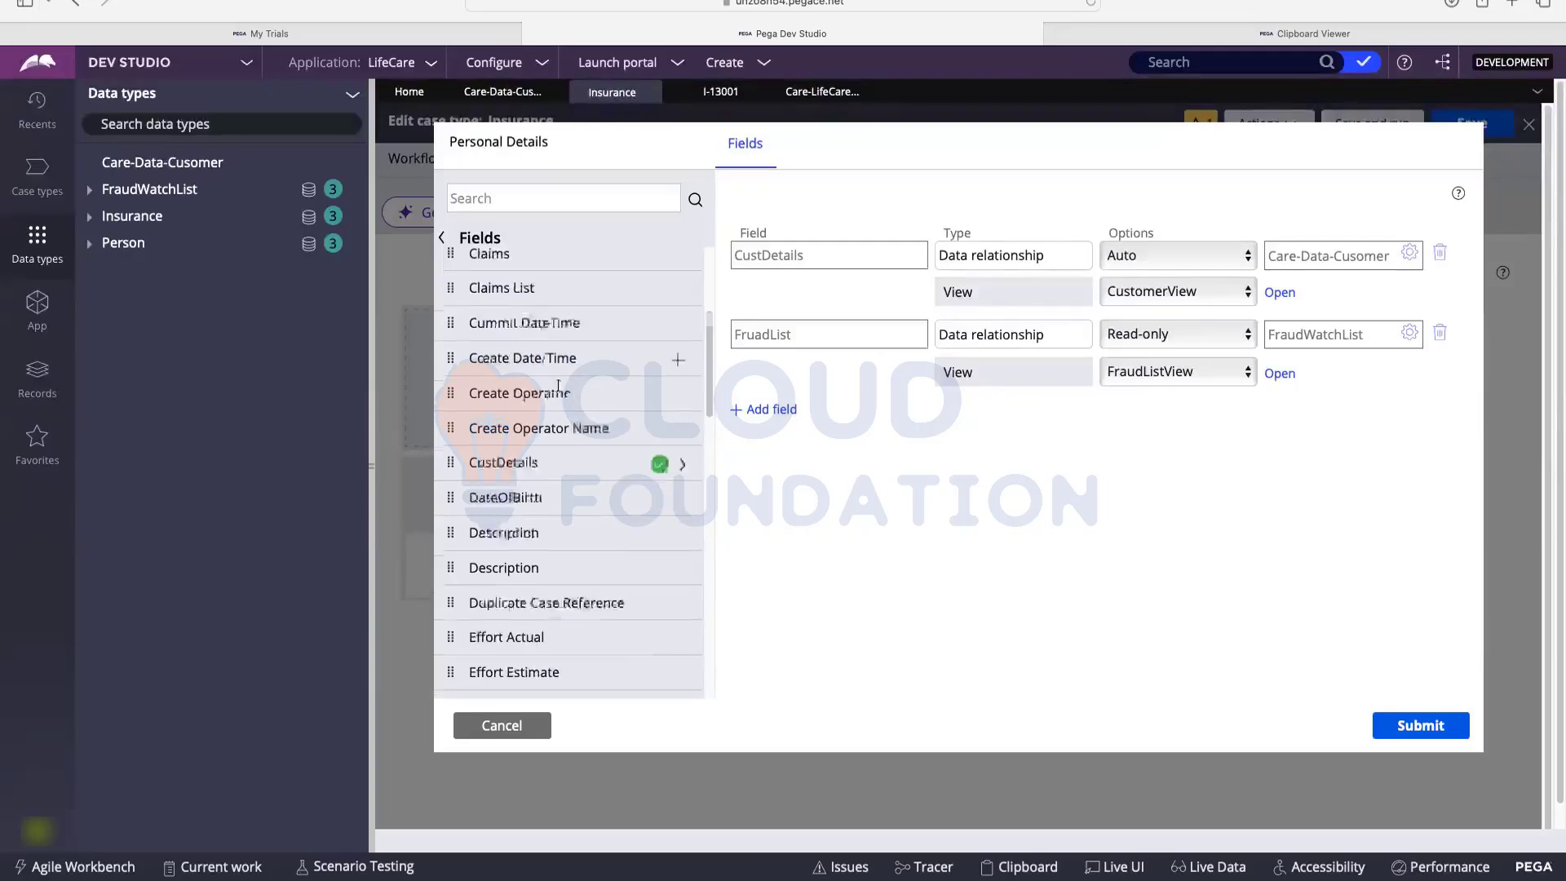
scroll(548, 645, down, 4)
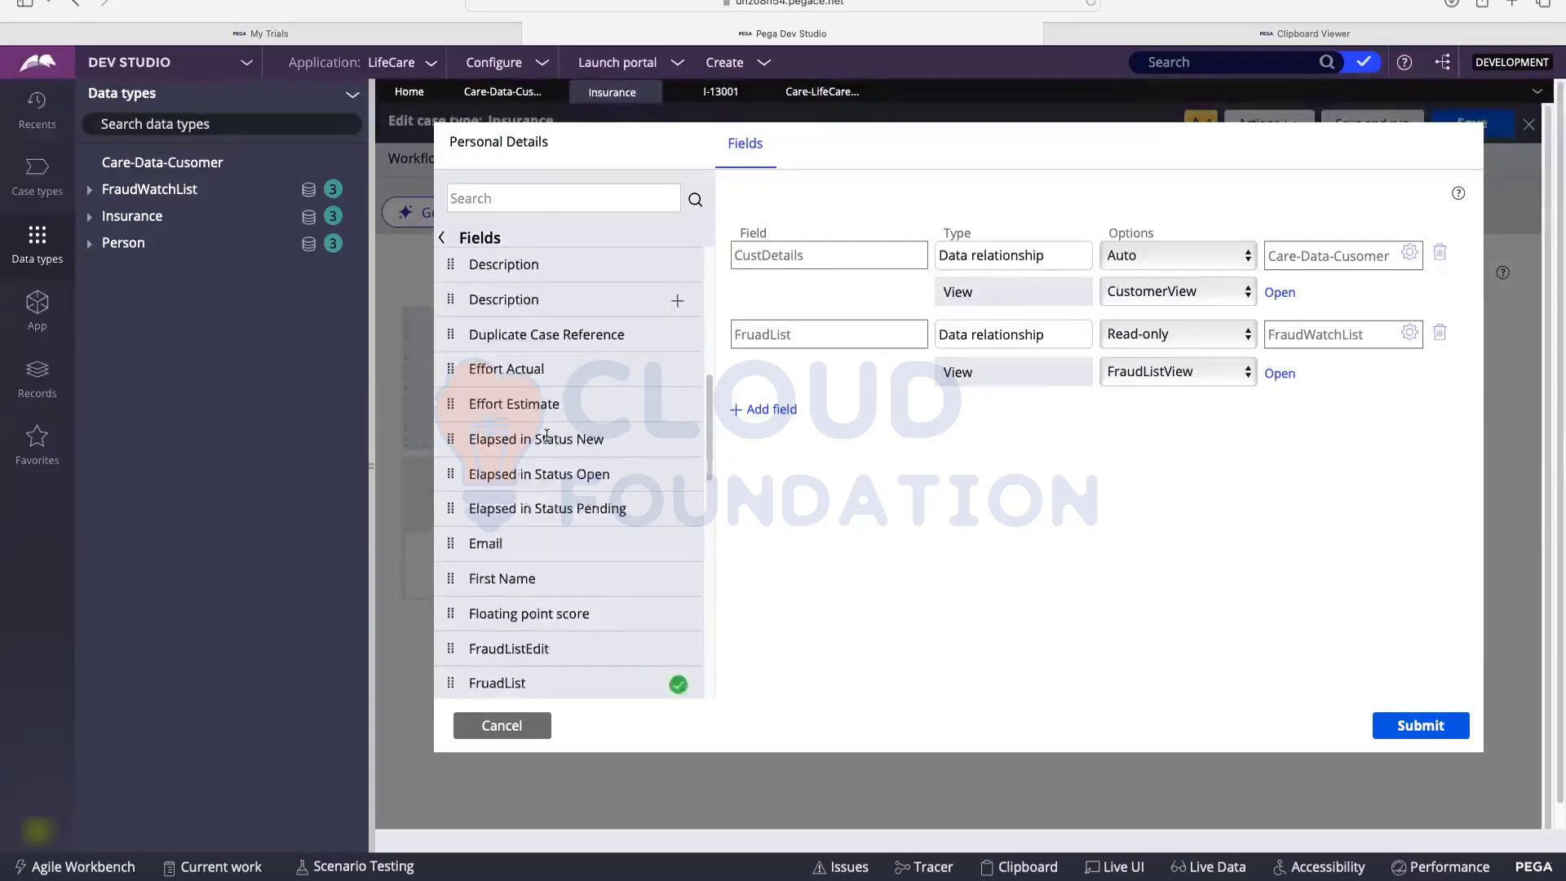
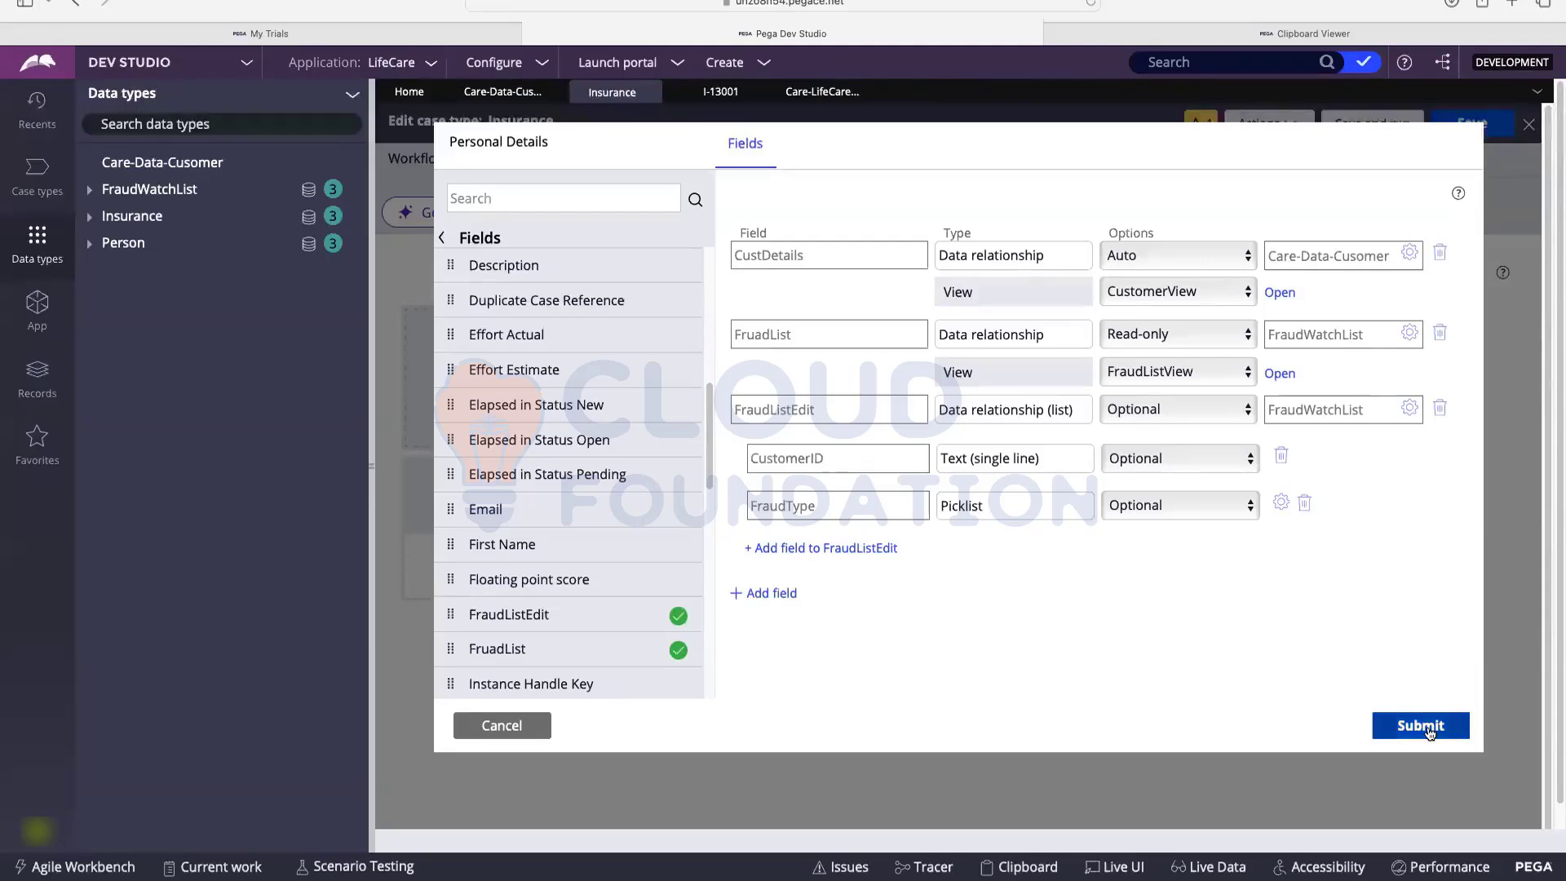
Delete the FraudList row from Personal Details, keep FraudListEdit, submit, and save the Insurance case type.
click(1440, 336)
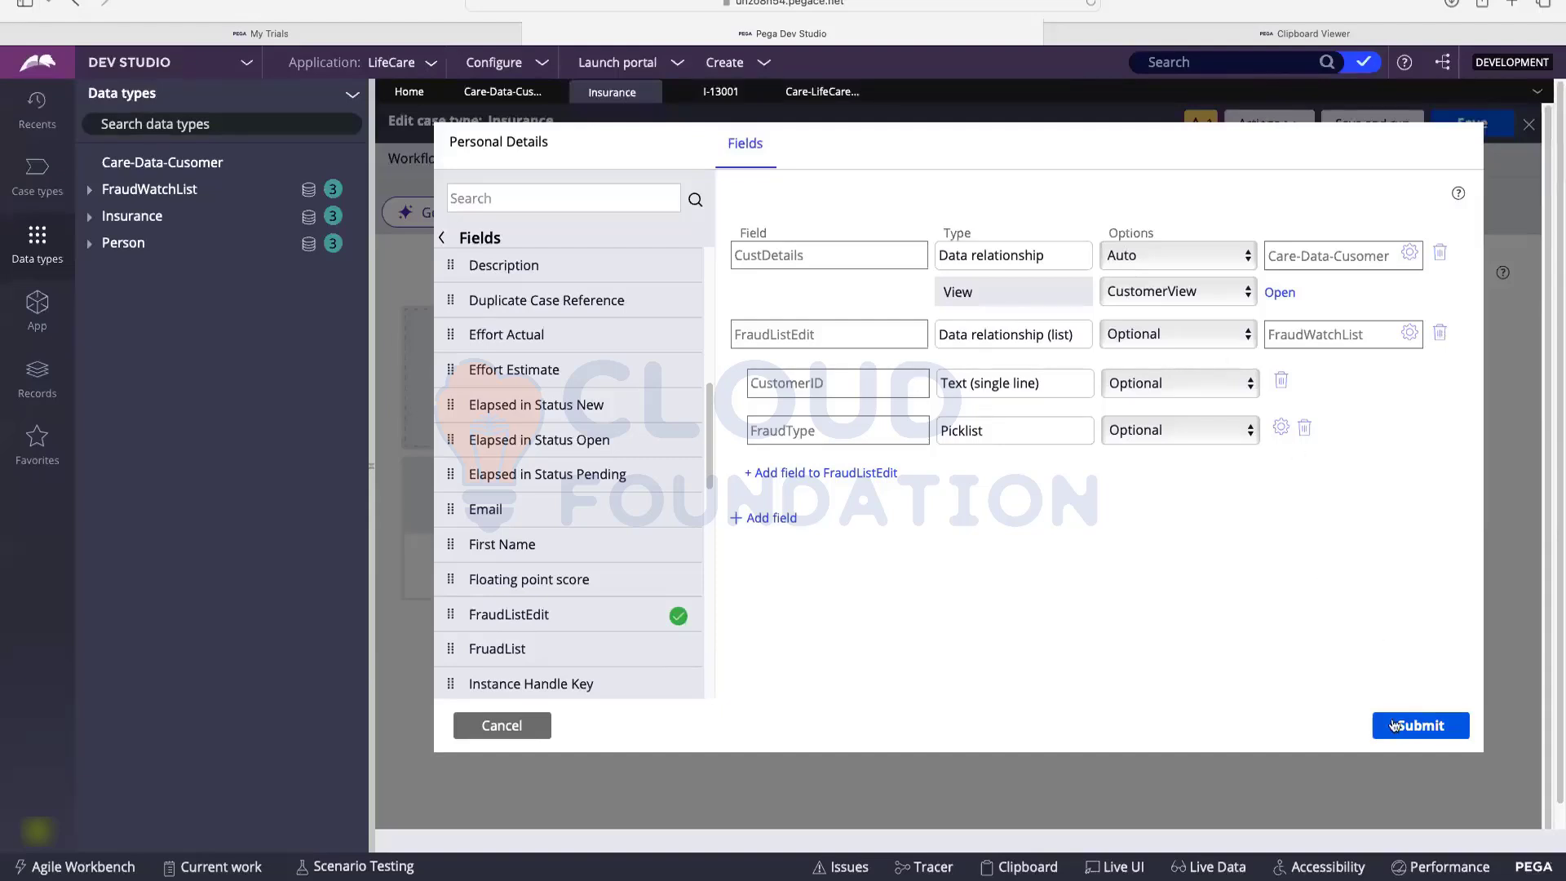
click(1395, 726)
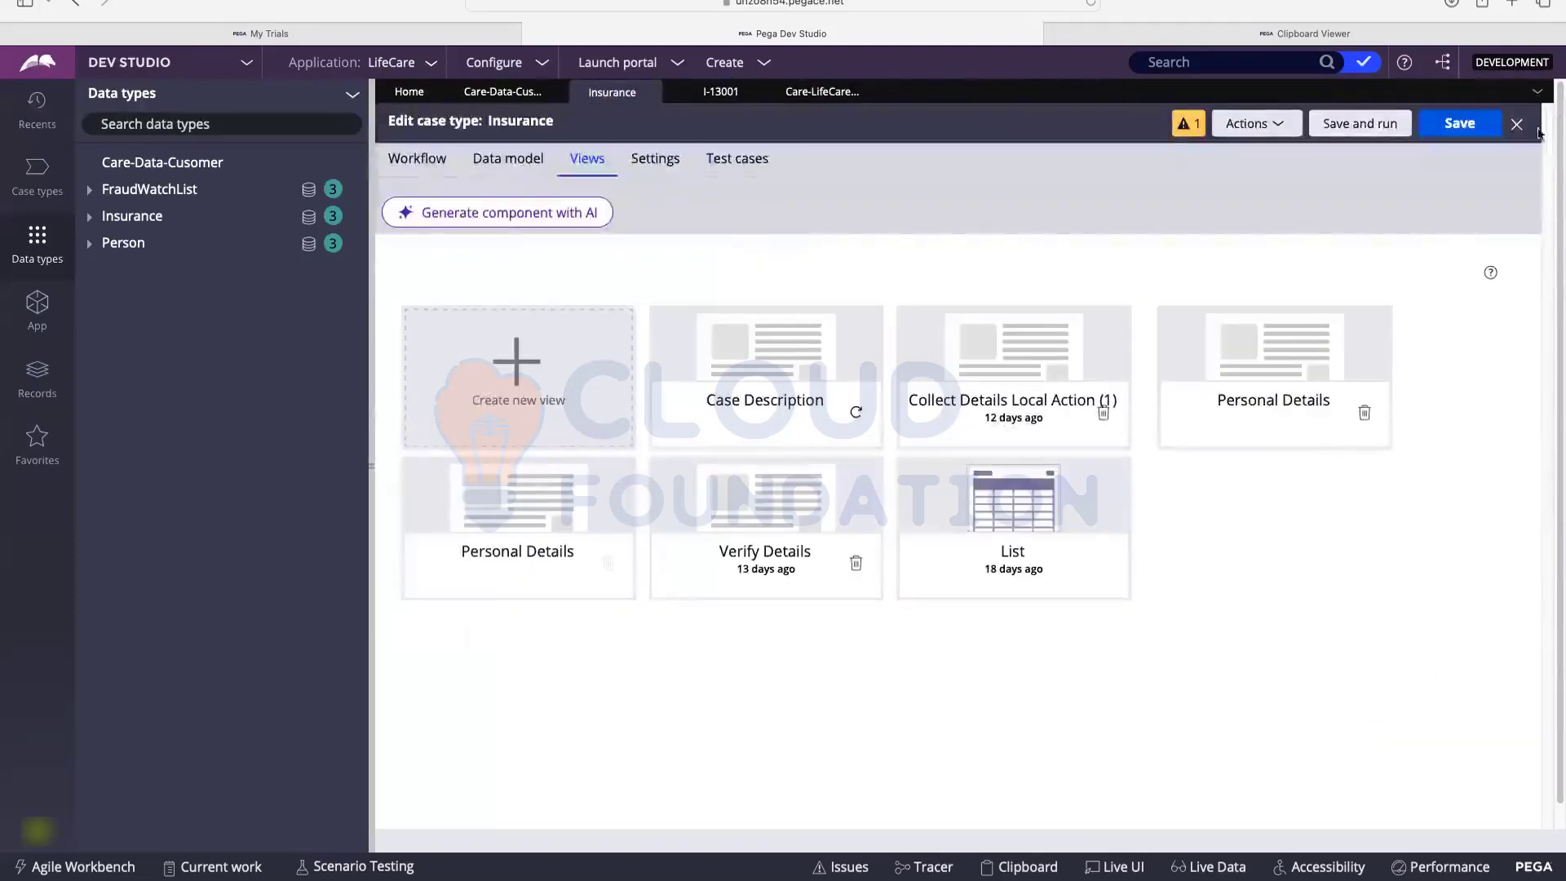
click(1470, 127)
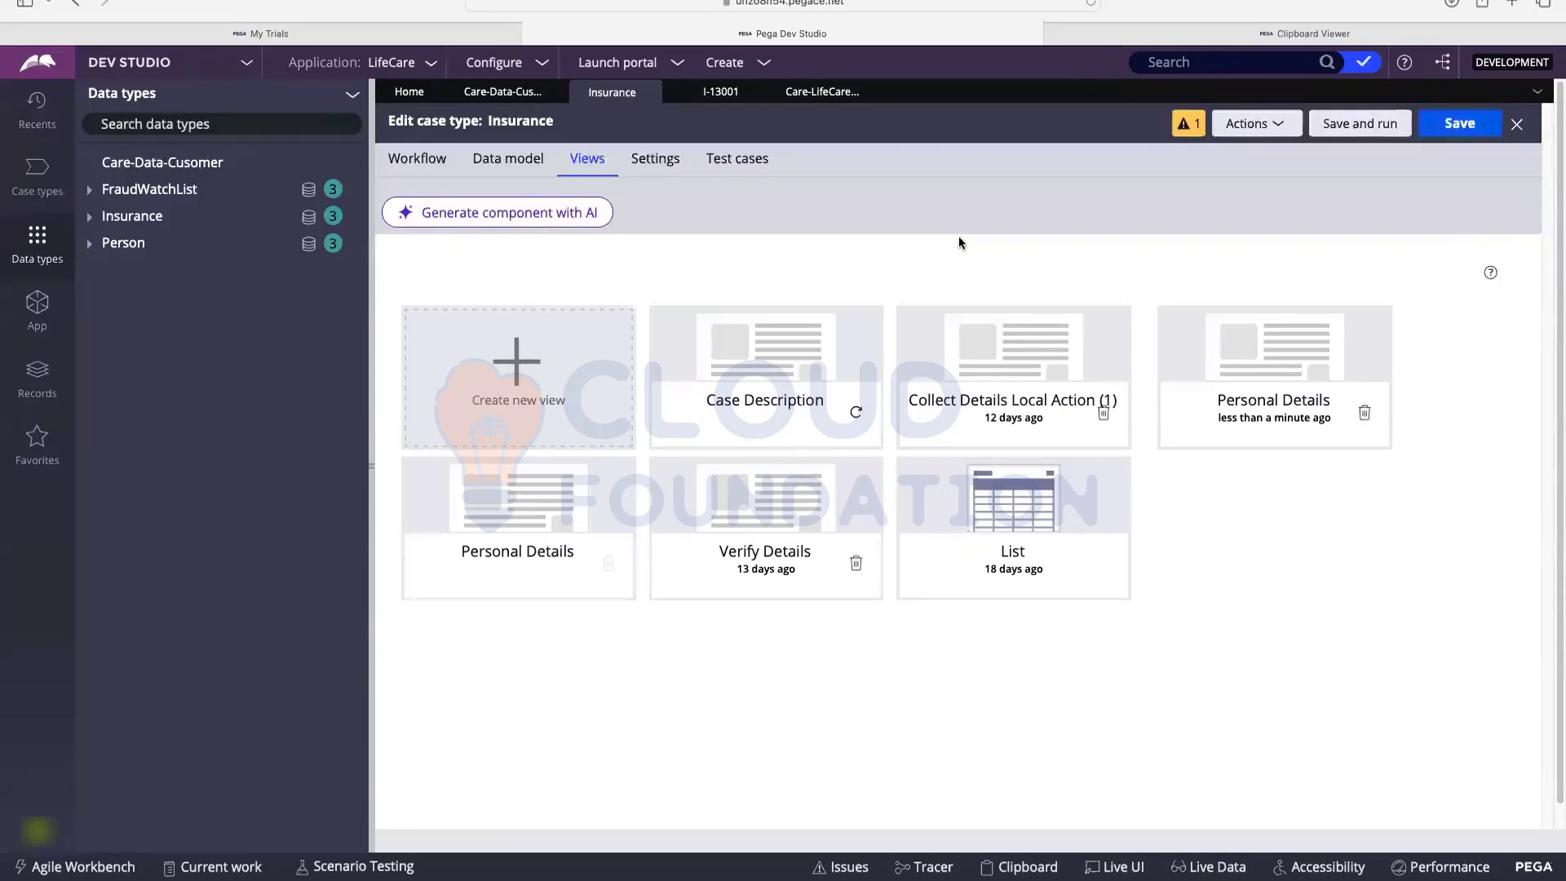
click(764, 65)
Start a new Insurance case and enter A-1 with fraud type Fake Profile in the first FraudListEdit row.
click(979, 79)
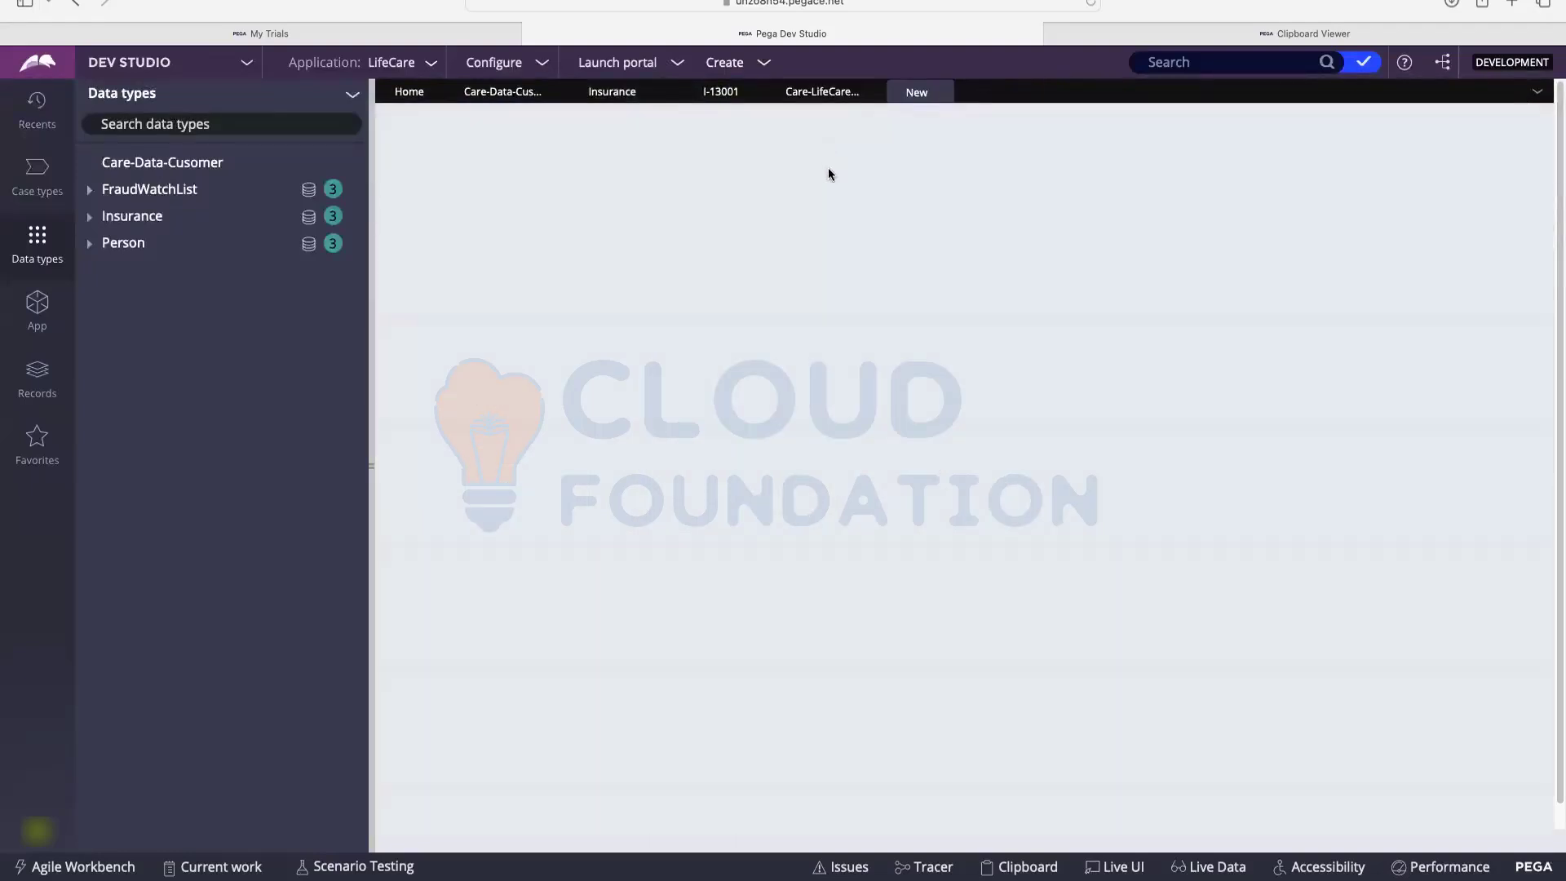
scroll(960, 347, down, 2)
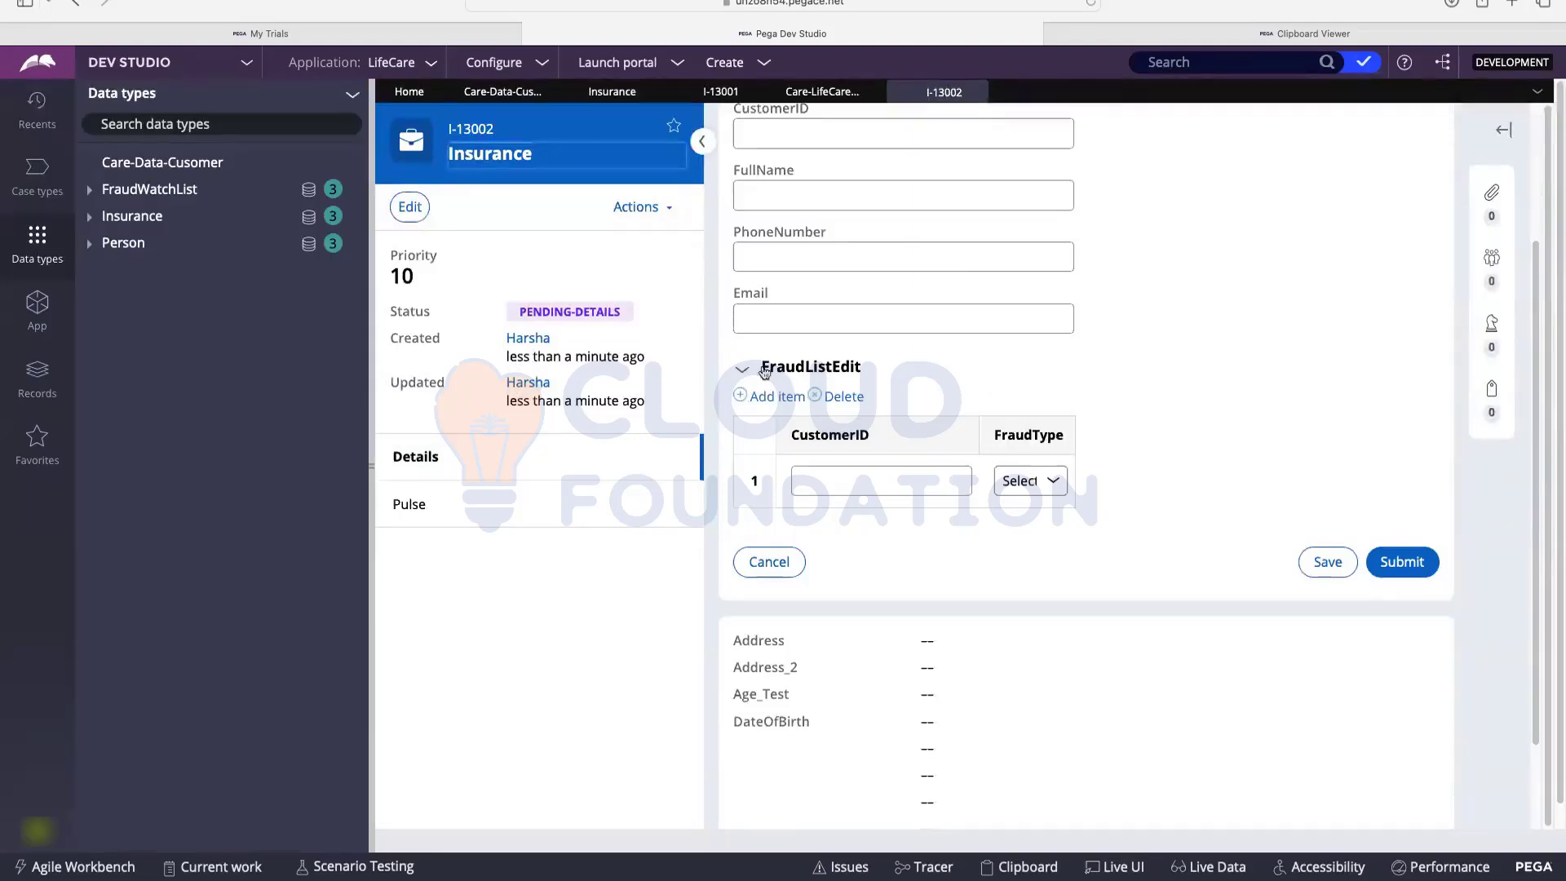
click(845, 477)
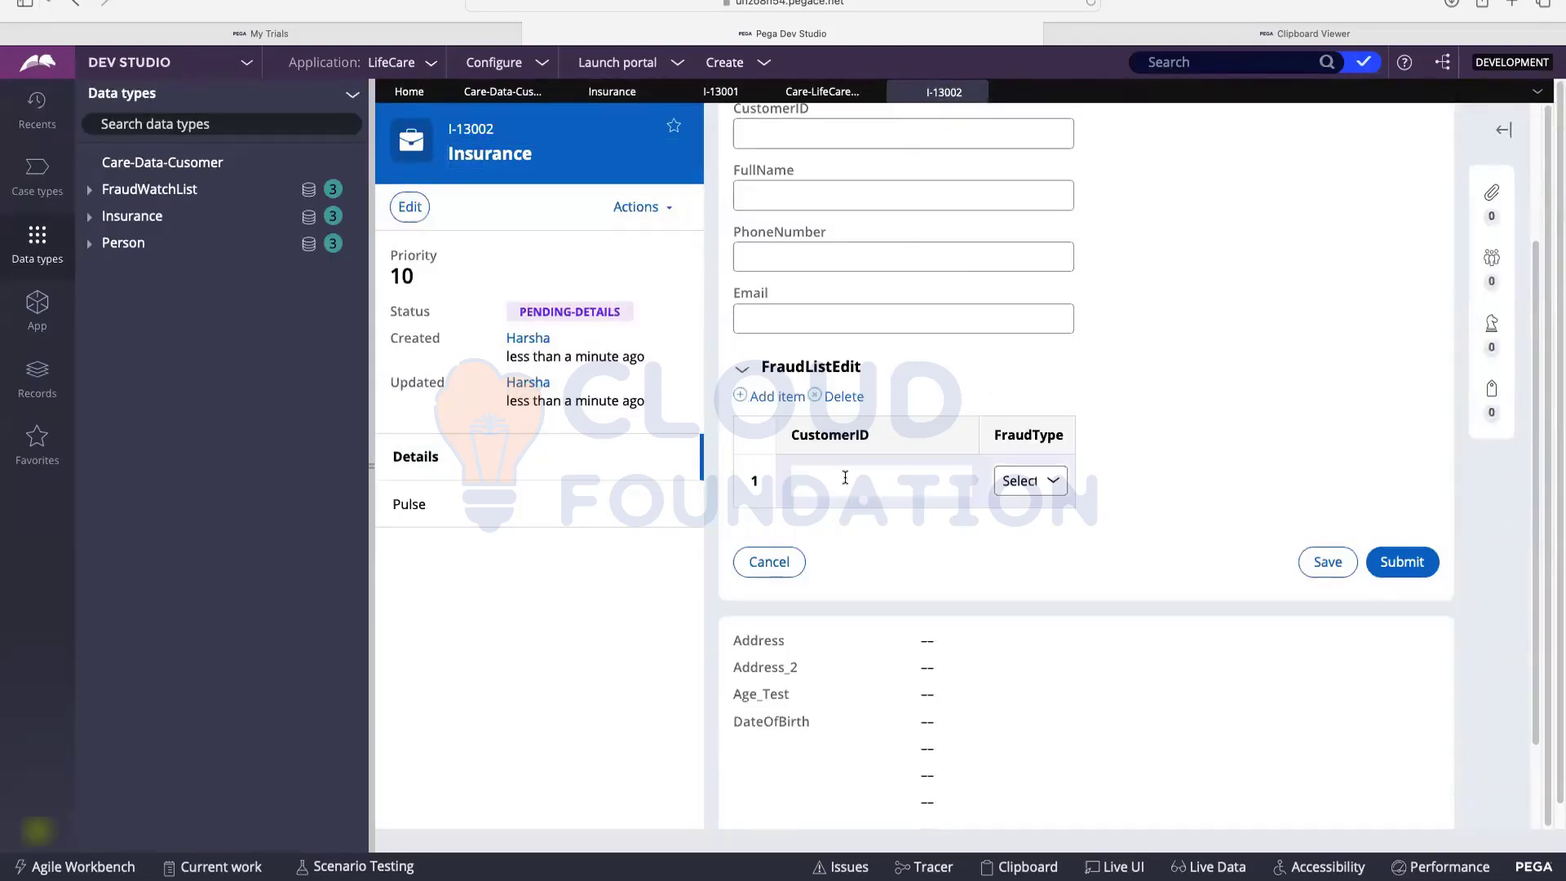
text(A-1)
click(1030, 480)
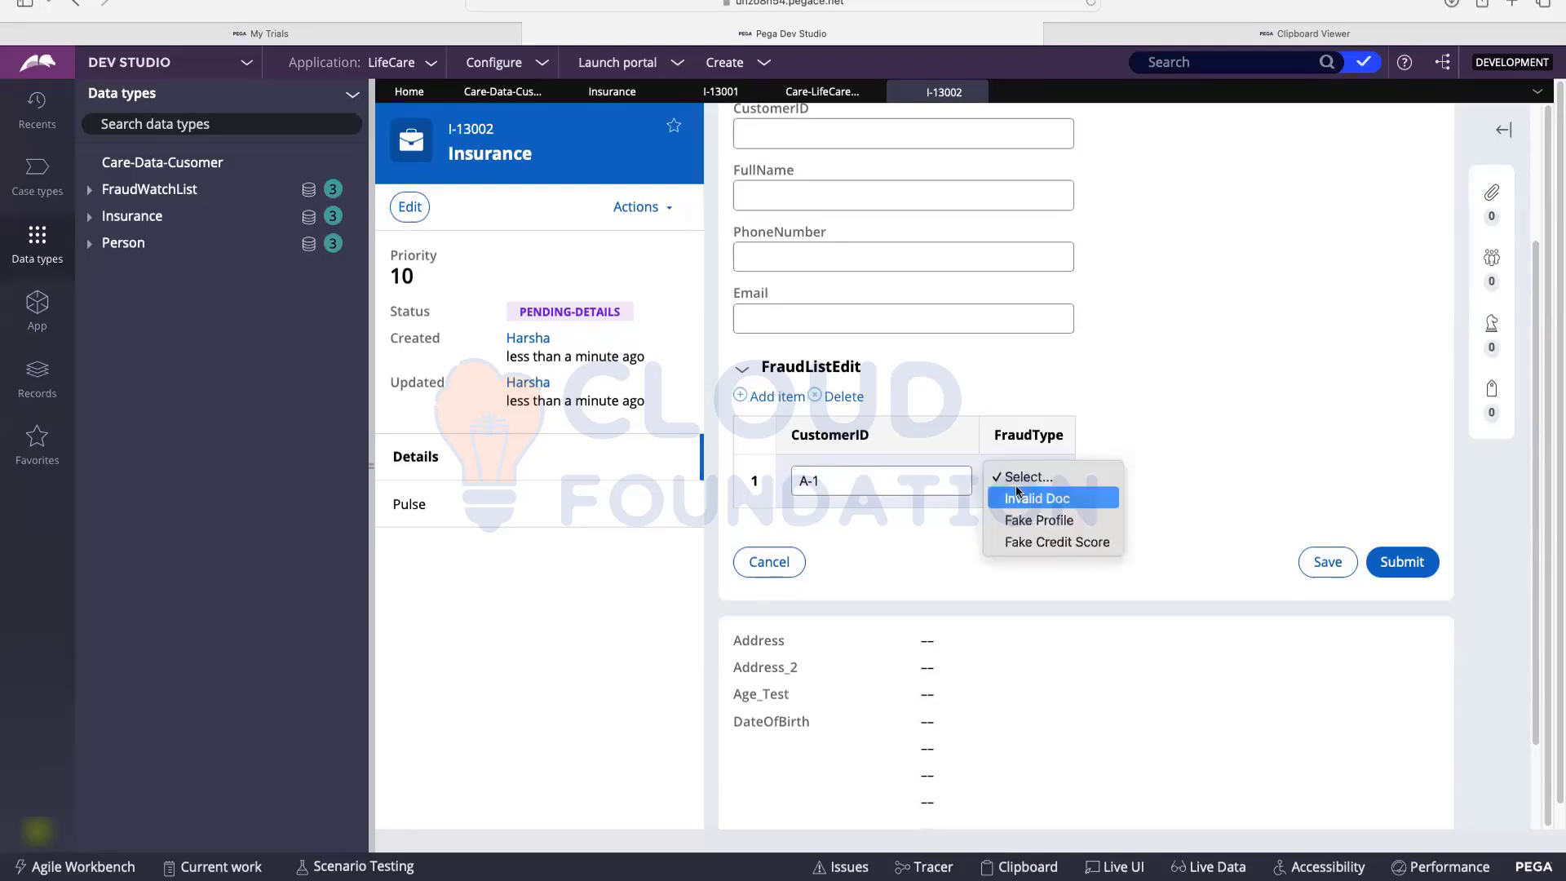
click(1022, 540)
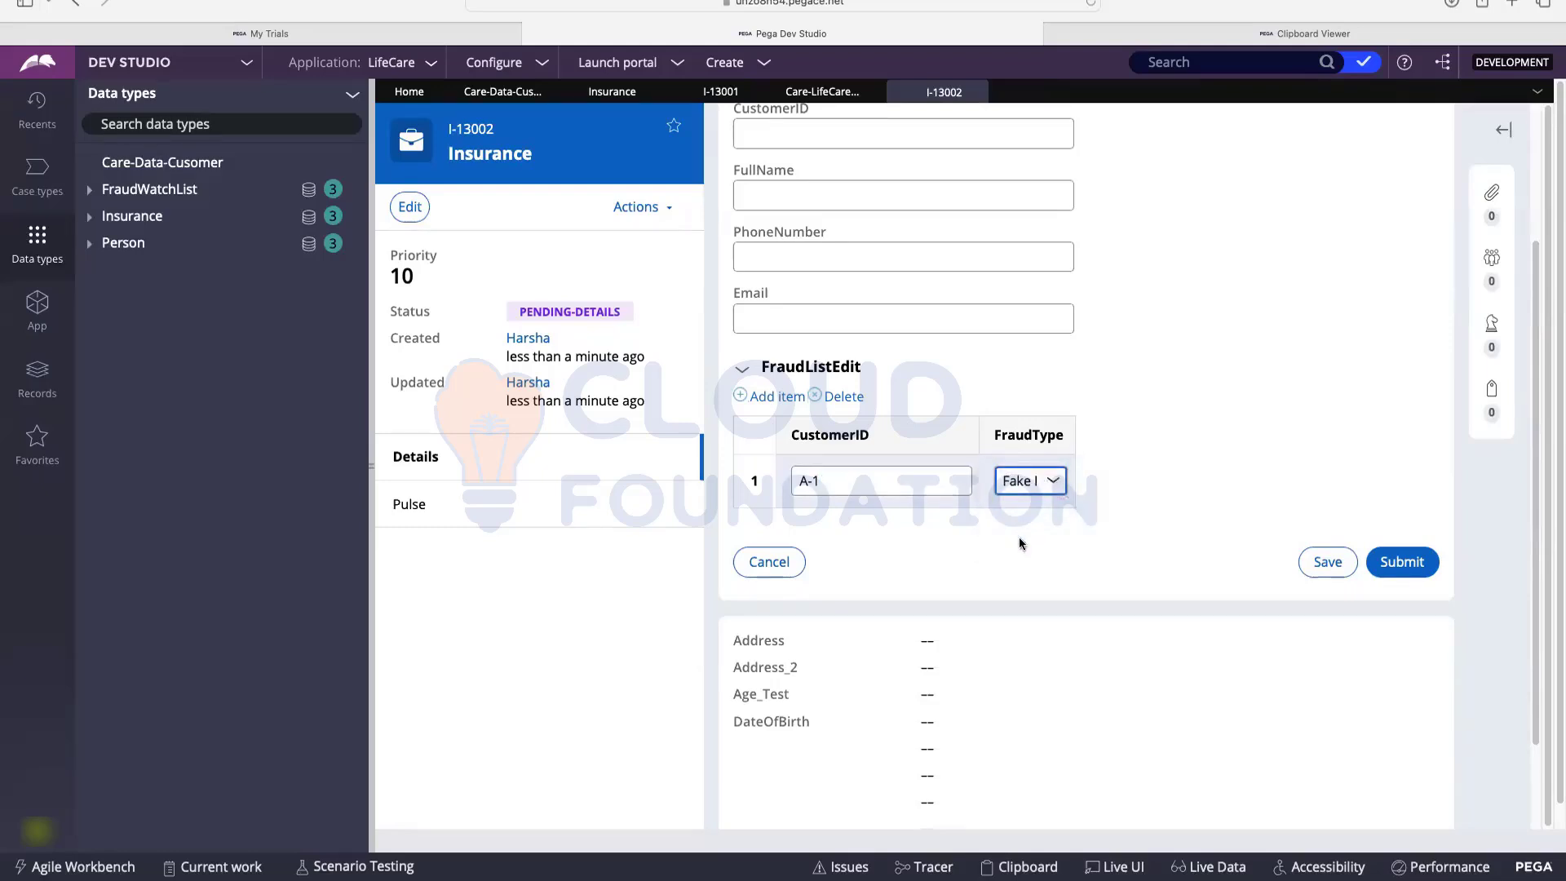
Add a second FraudListEdit row for A-3 with fraud type Invalid Doc.
click(779, 400)
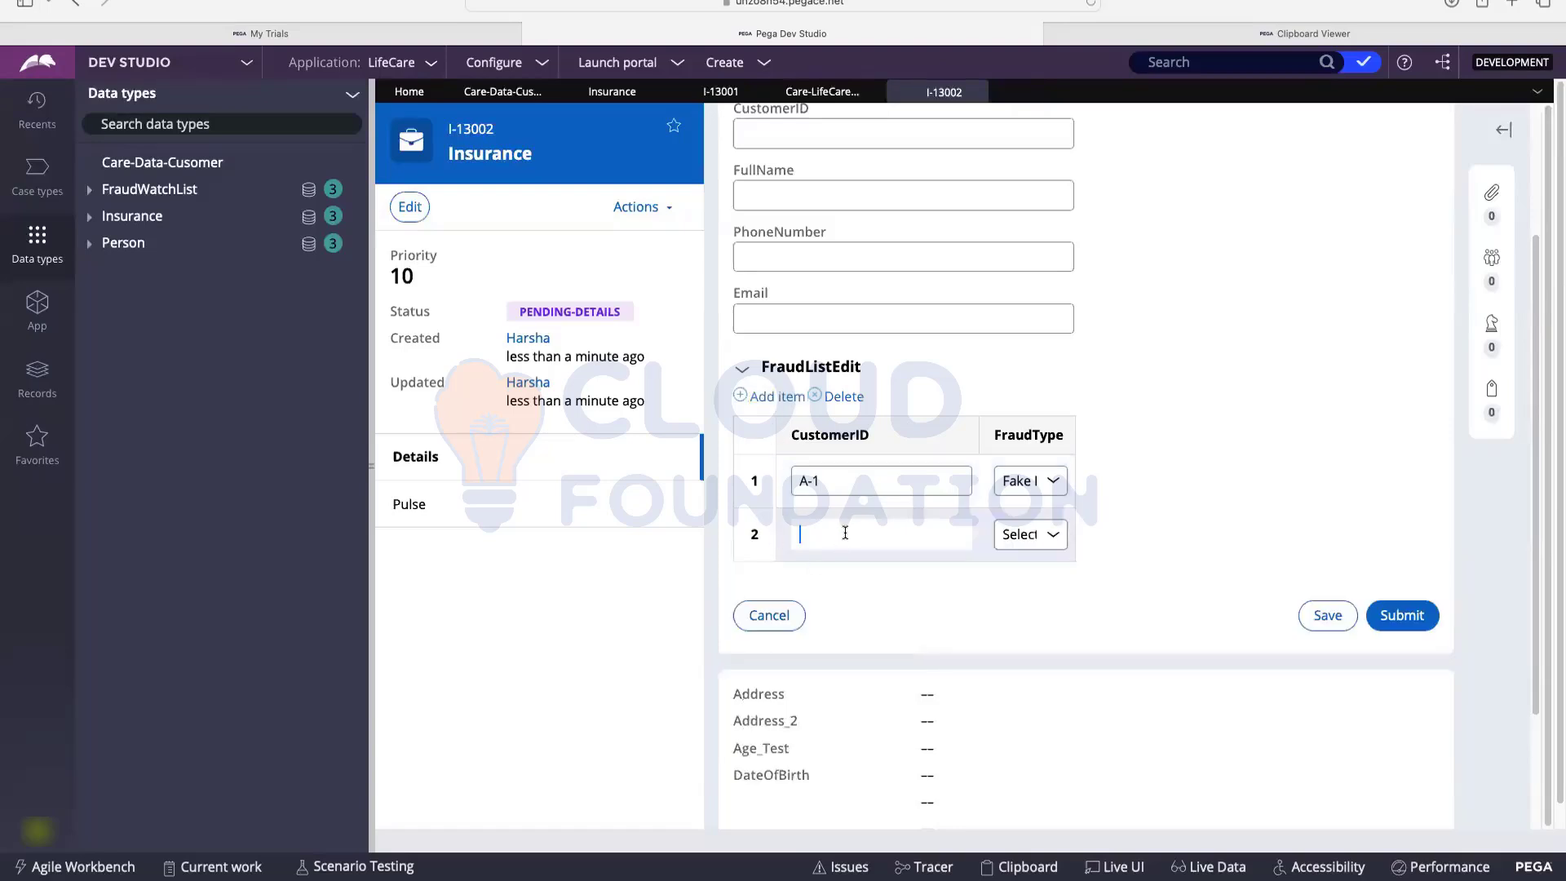
click(1004, 538)
click(1019, 568)
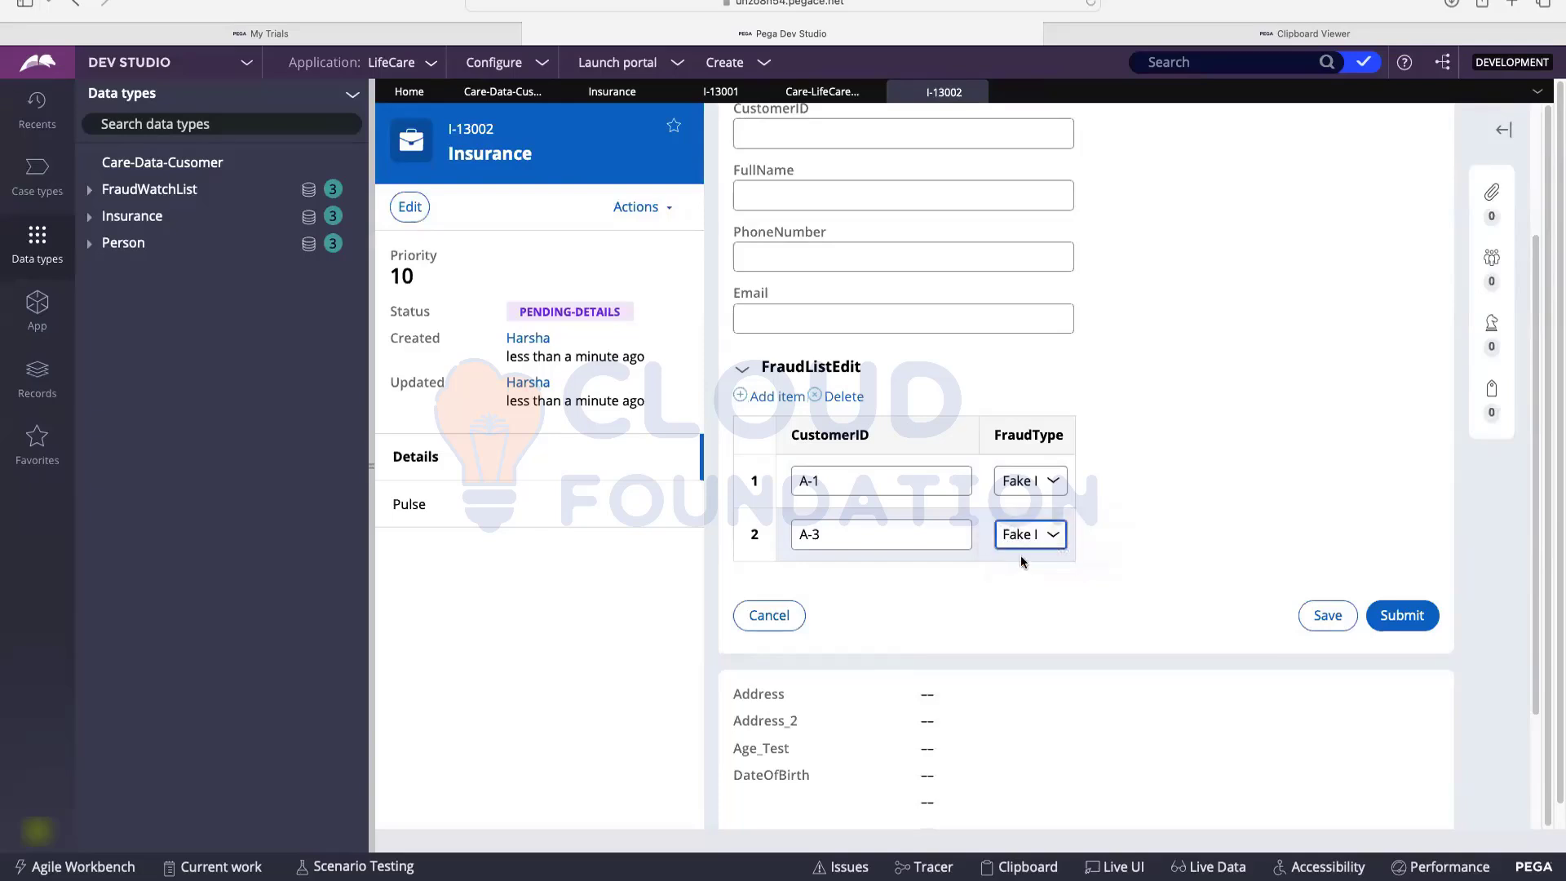
click(1024, 540)
click(1018, 511)
scroll(1109, 534, up, 3)
click(807, 311)
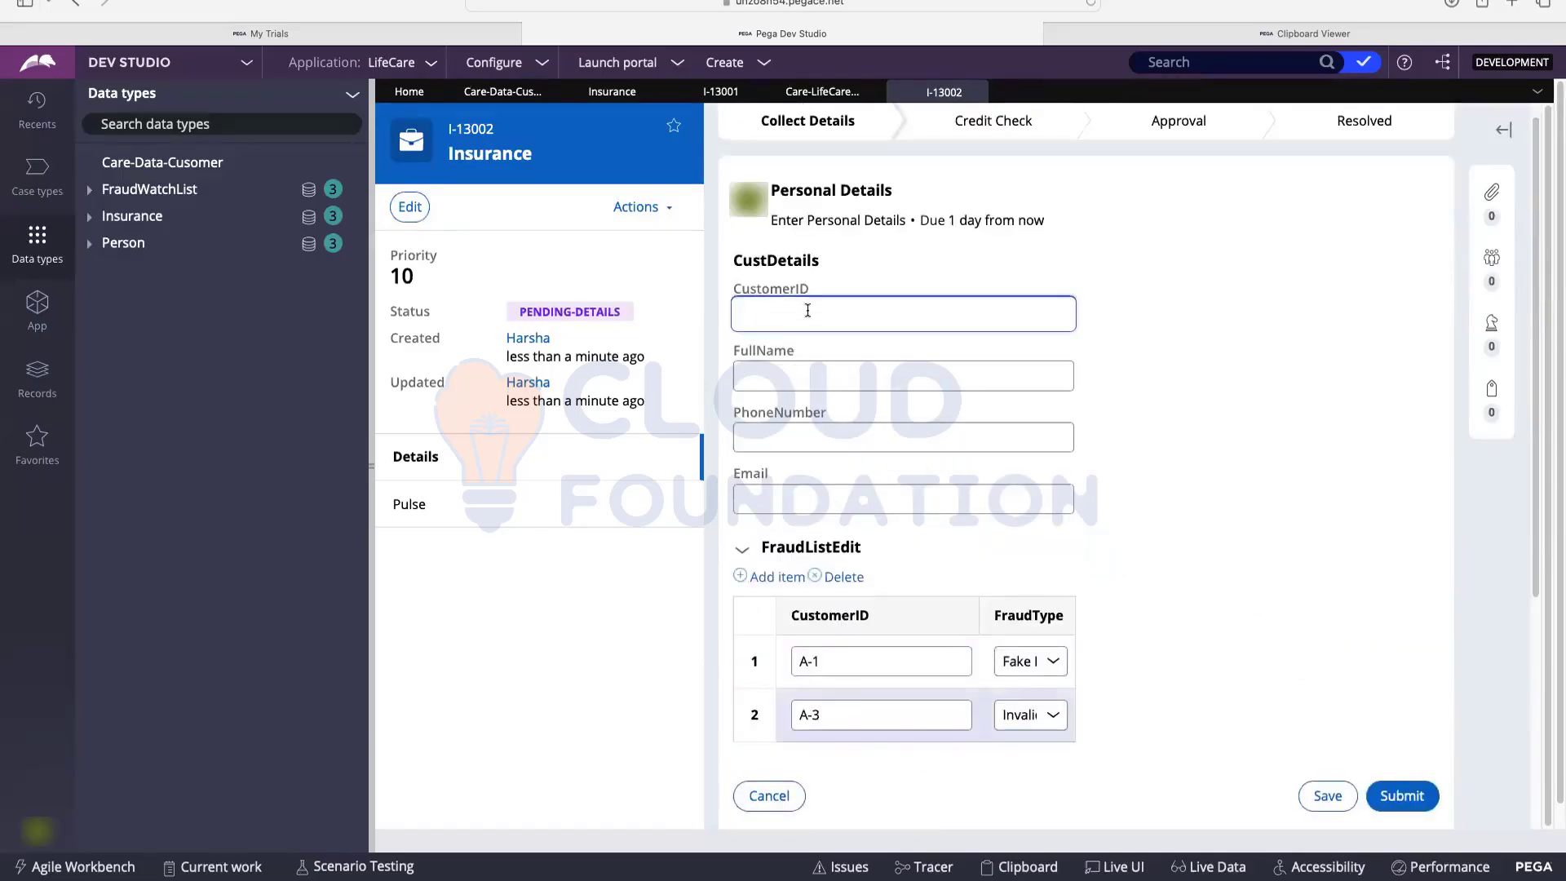
Fill in the customer's ID, full name, phone number and e-mail address on the case.
text(test)
key(Tab)
text(fdsf)
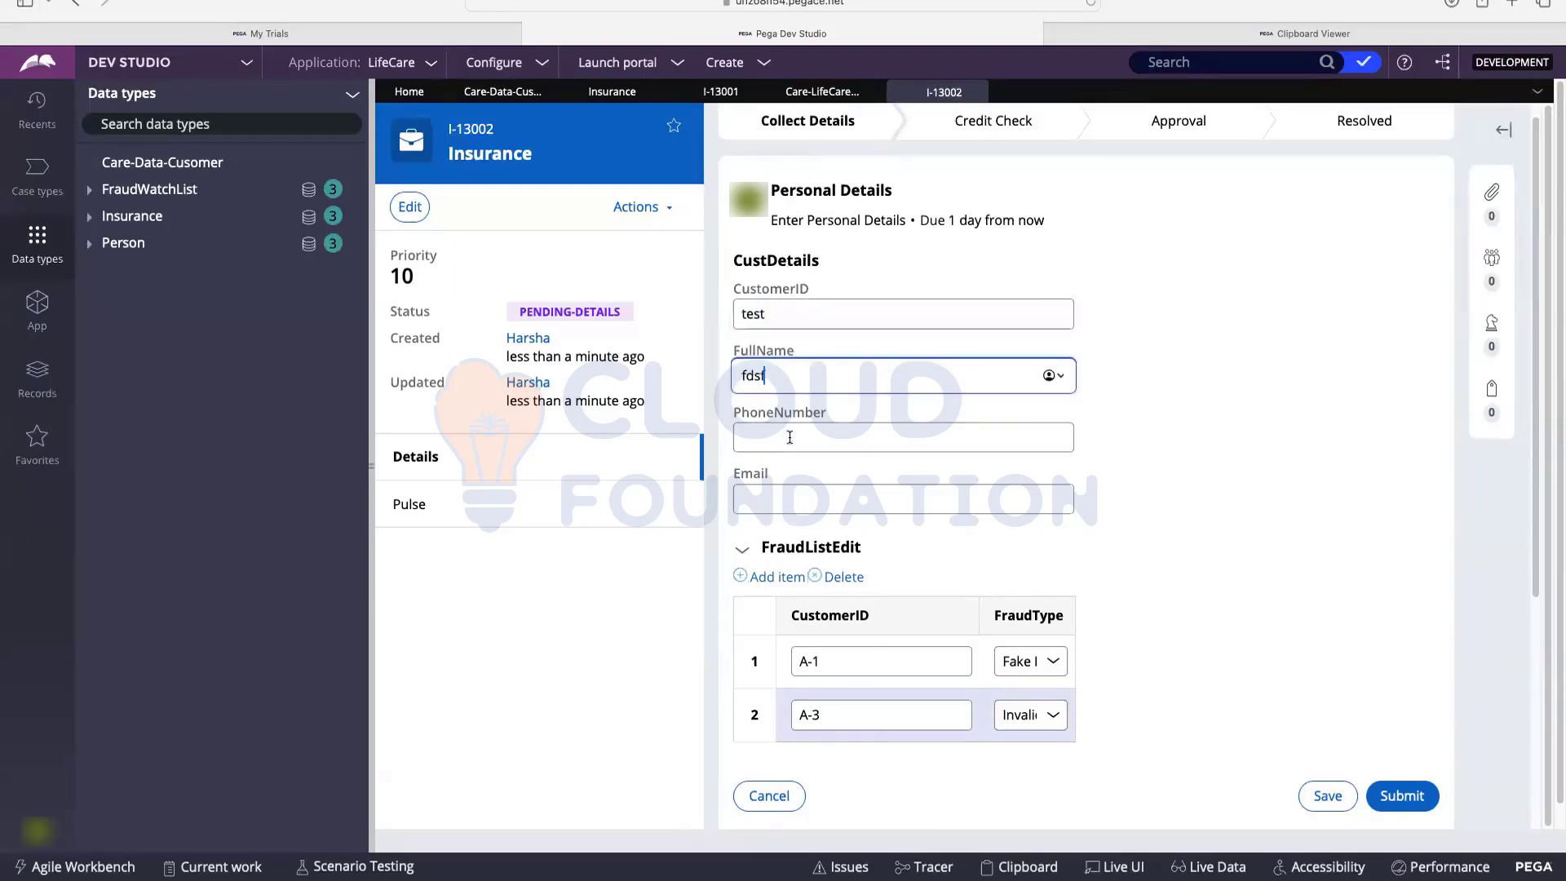
key(Tab)
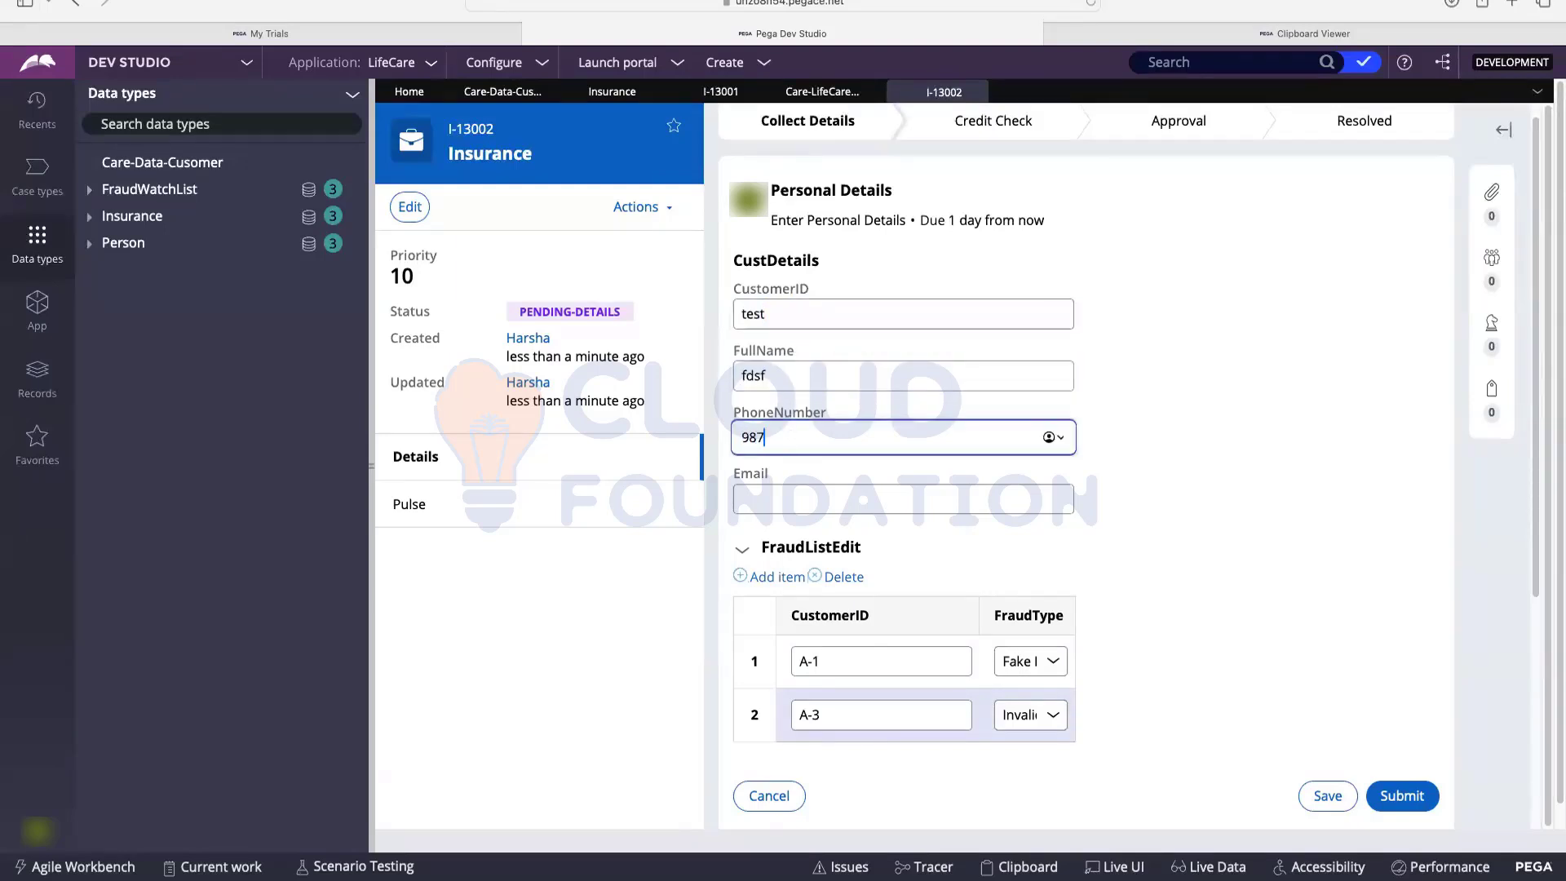
click(812, 507)
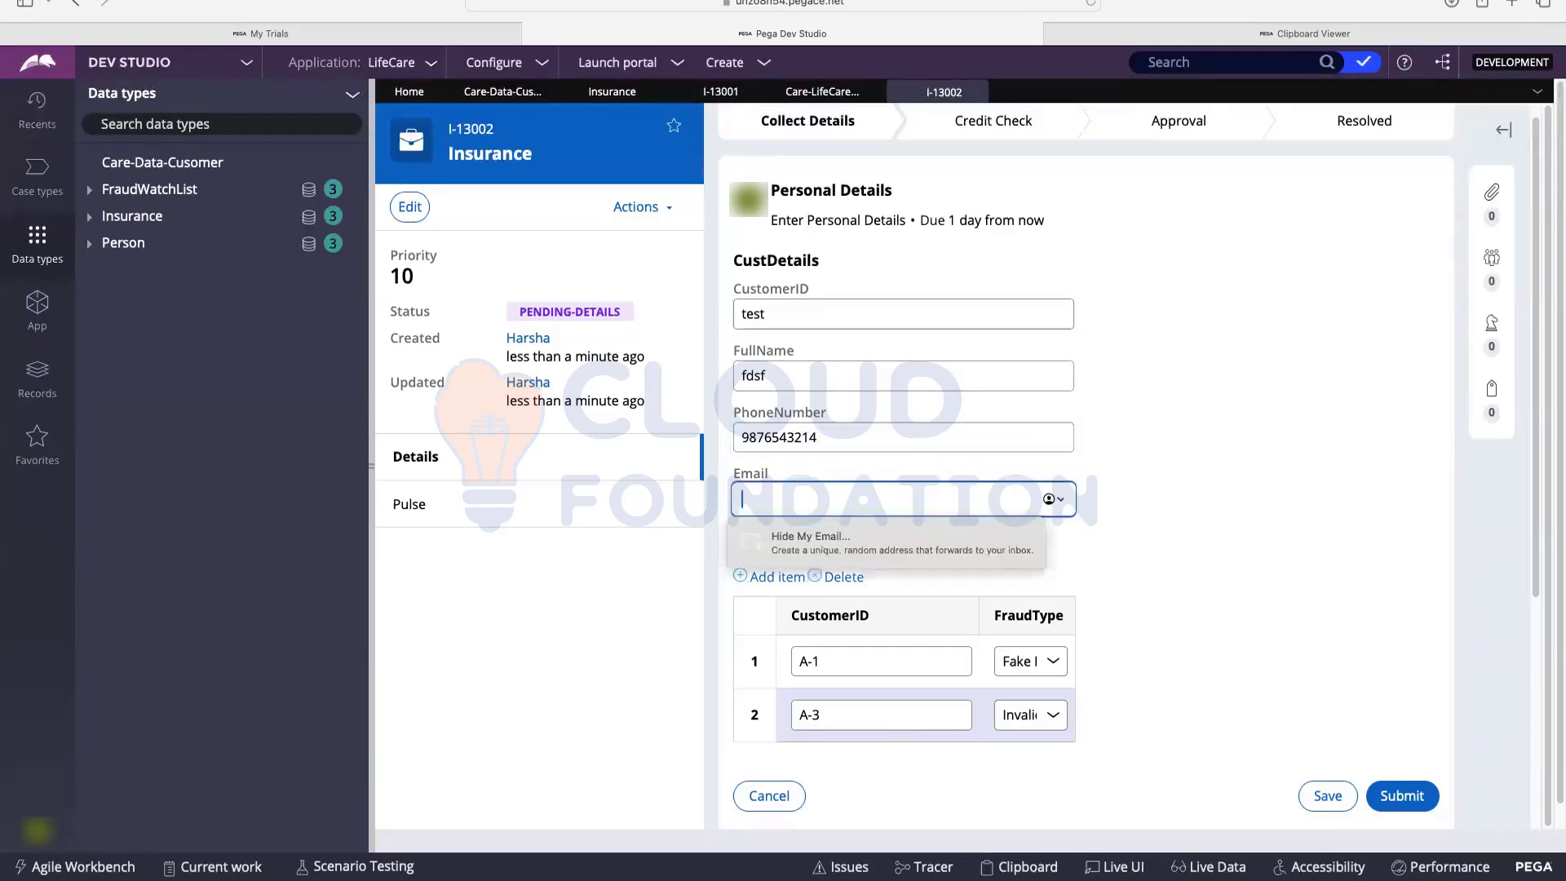
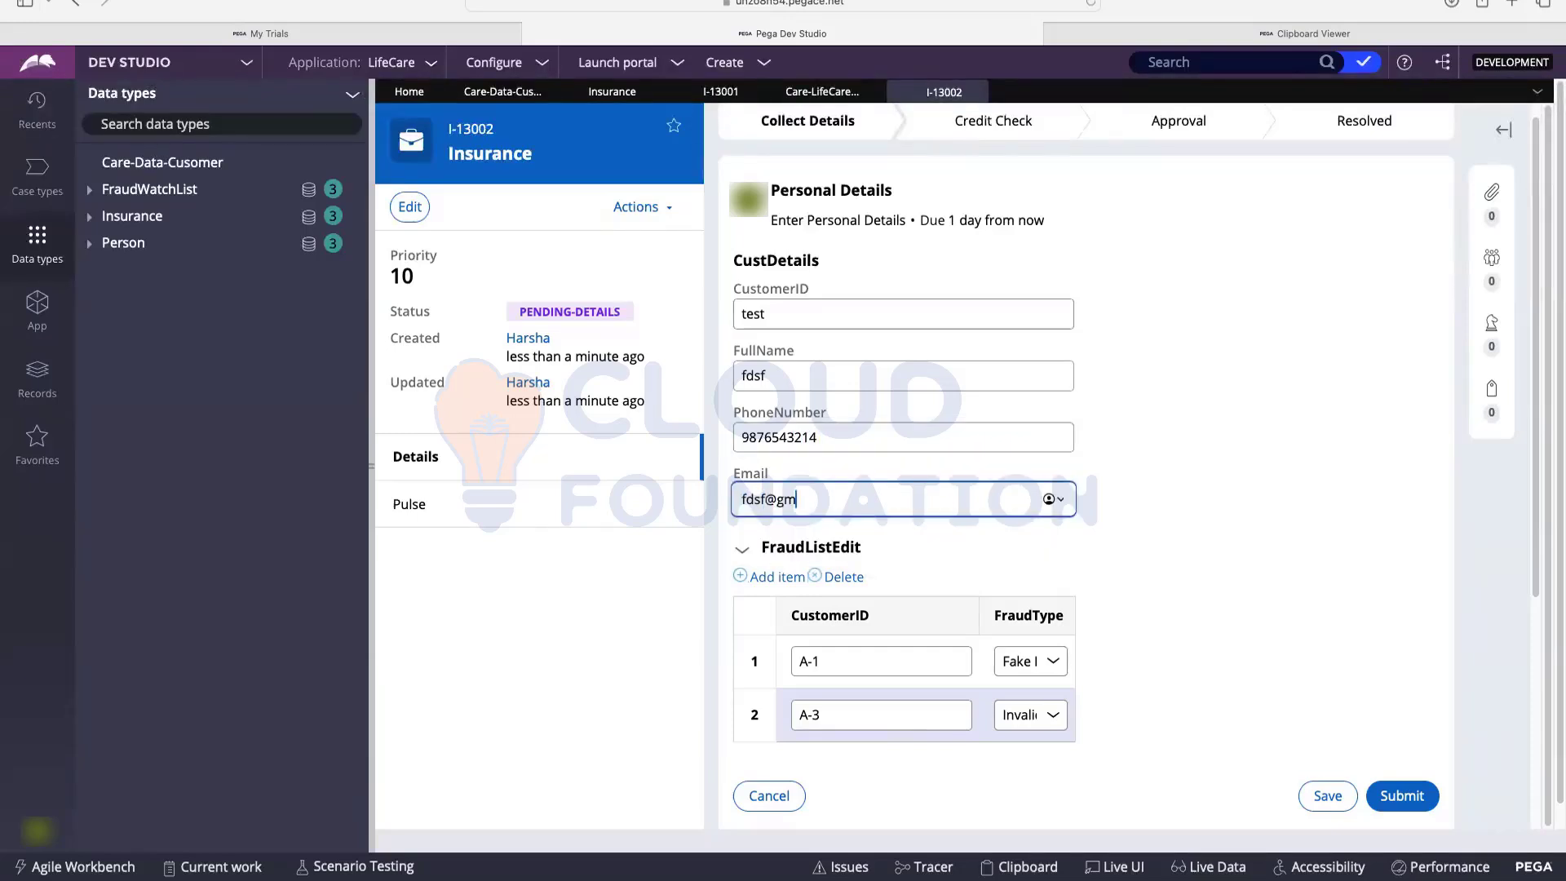
Save the case, reopen the Personal Details assignment, and bring up the Clipboard viewer.
click(1327, 796)
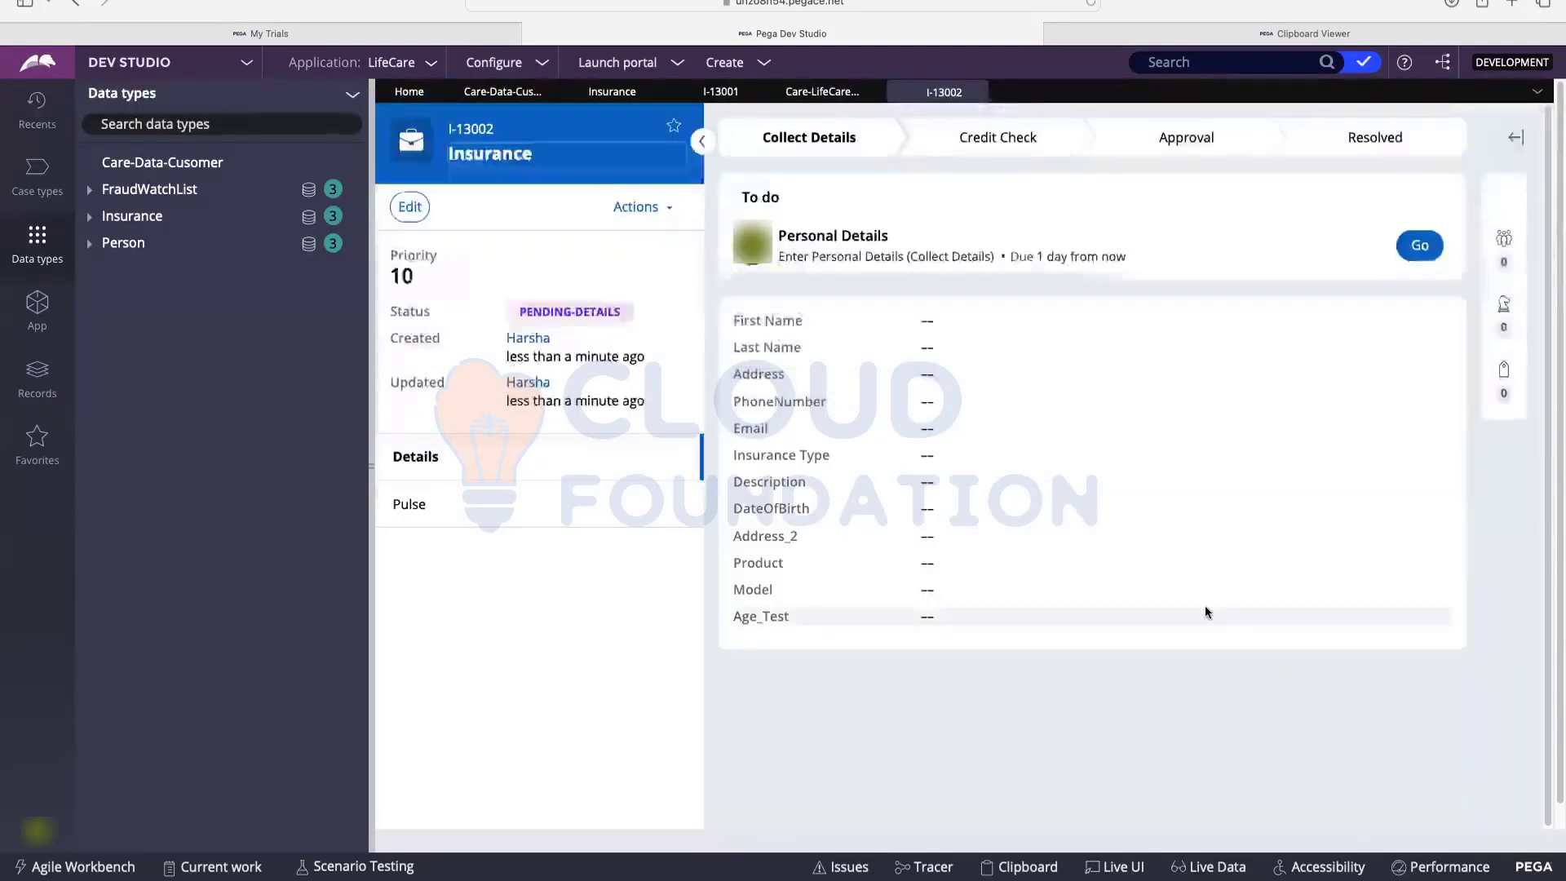
click(1419, 246)
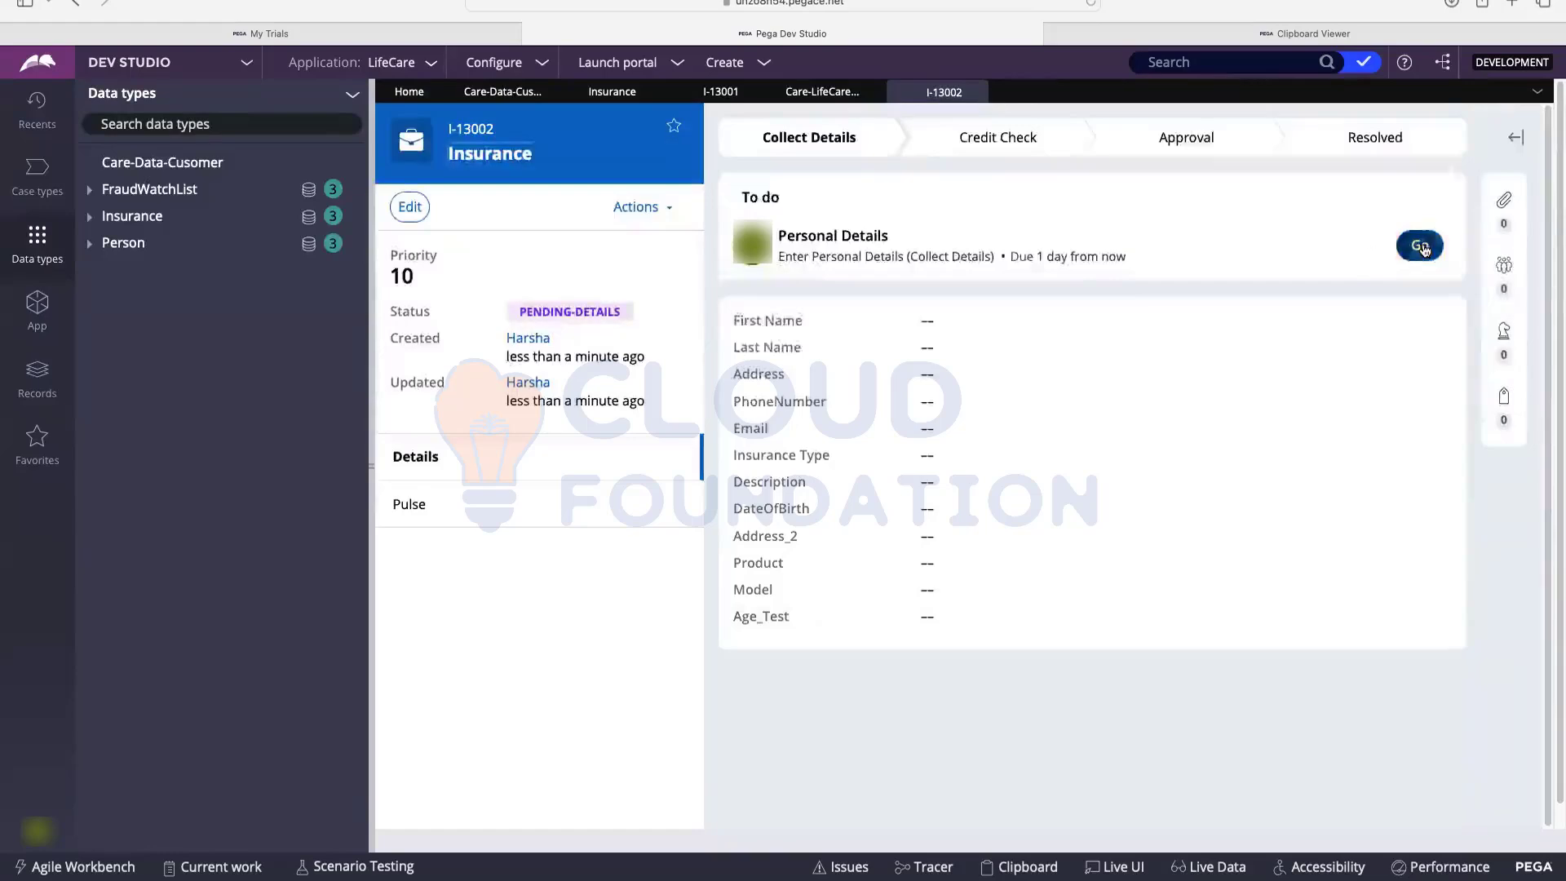
scroll(1031, 381, down, 1)
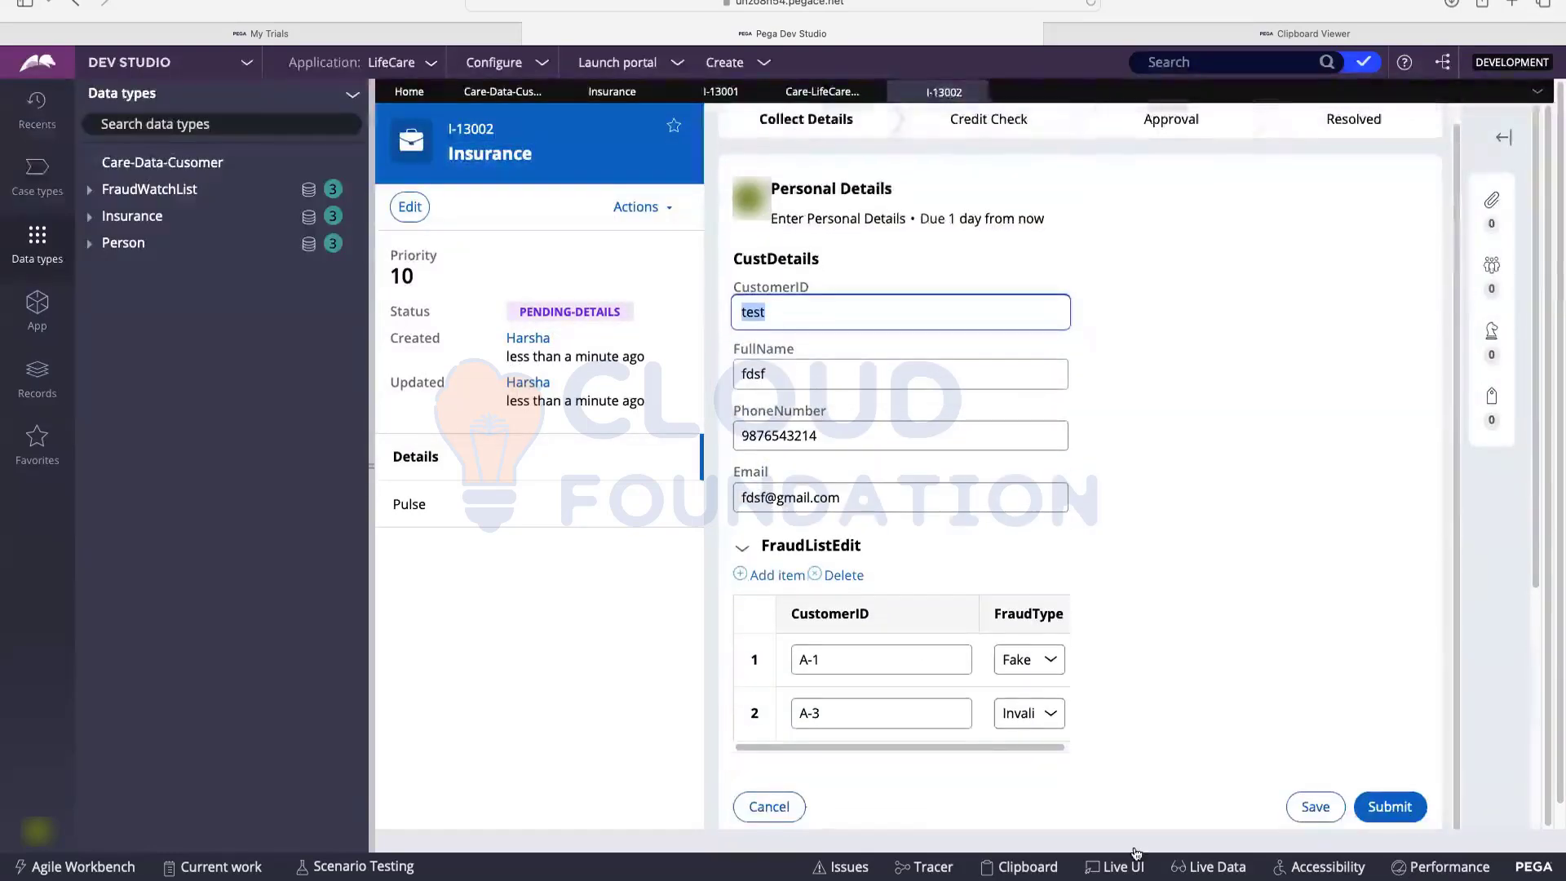
click(1020, 867)
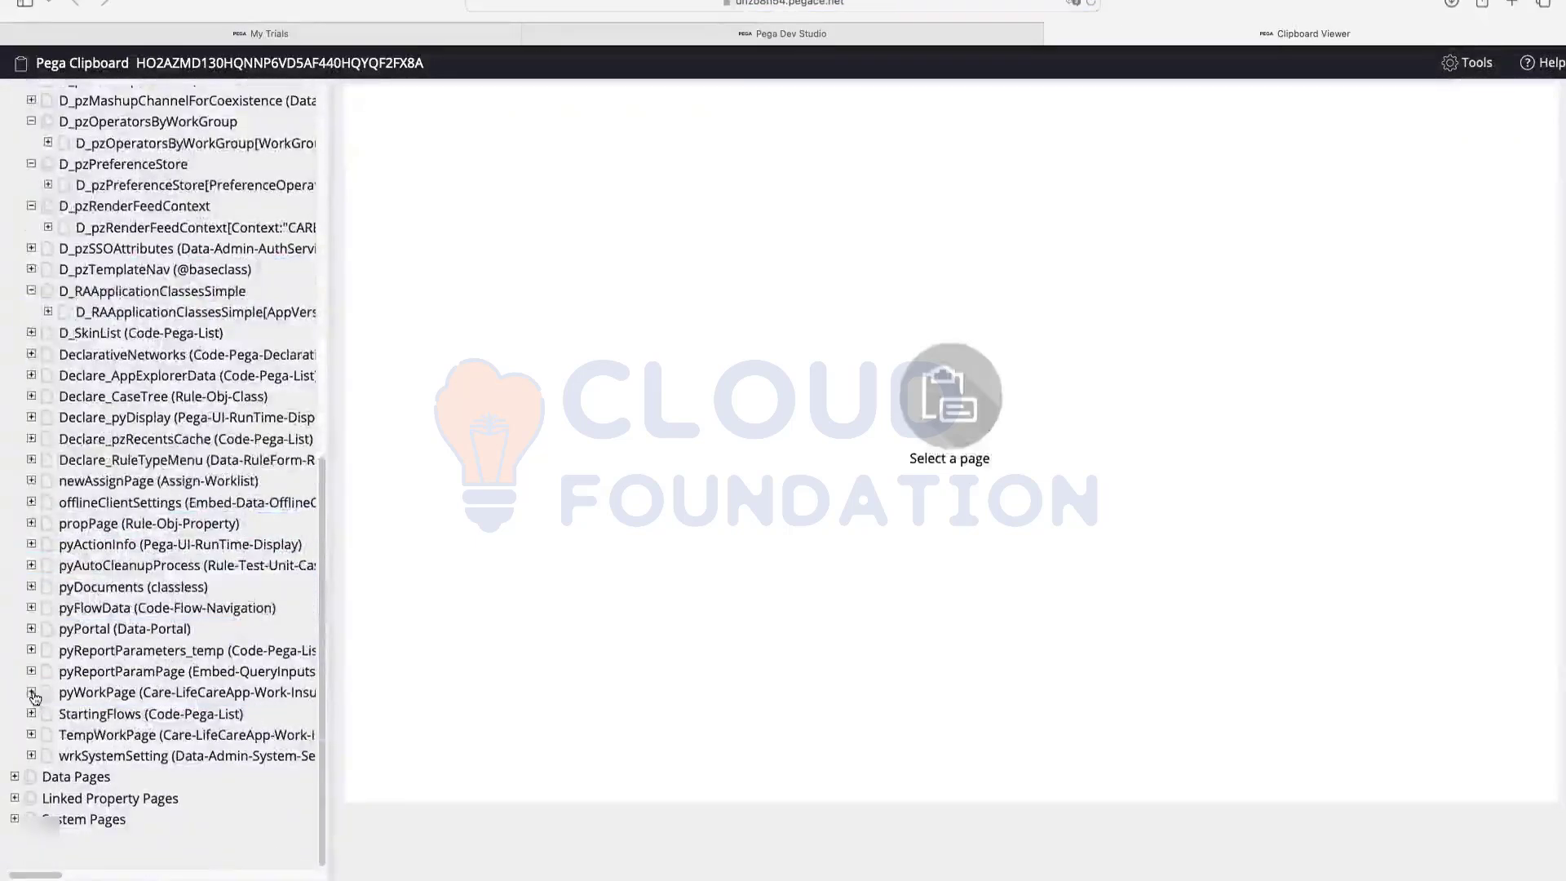
Expand pyWorkPage and its FraudListEdit list in the clipboard page tree.
click(31, 691)
scroll(138, 608, down, 1)
scroll(131, 644, down, 1)
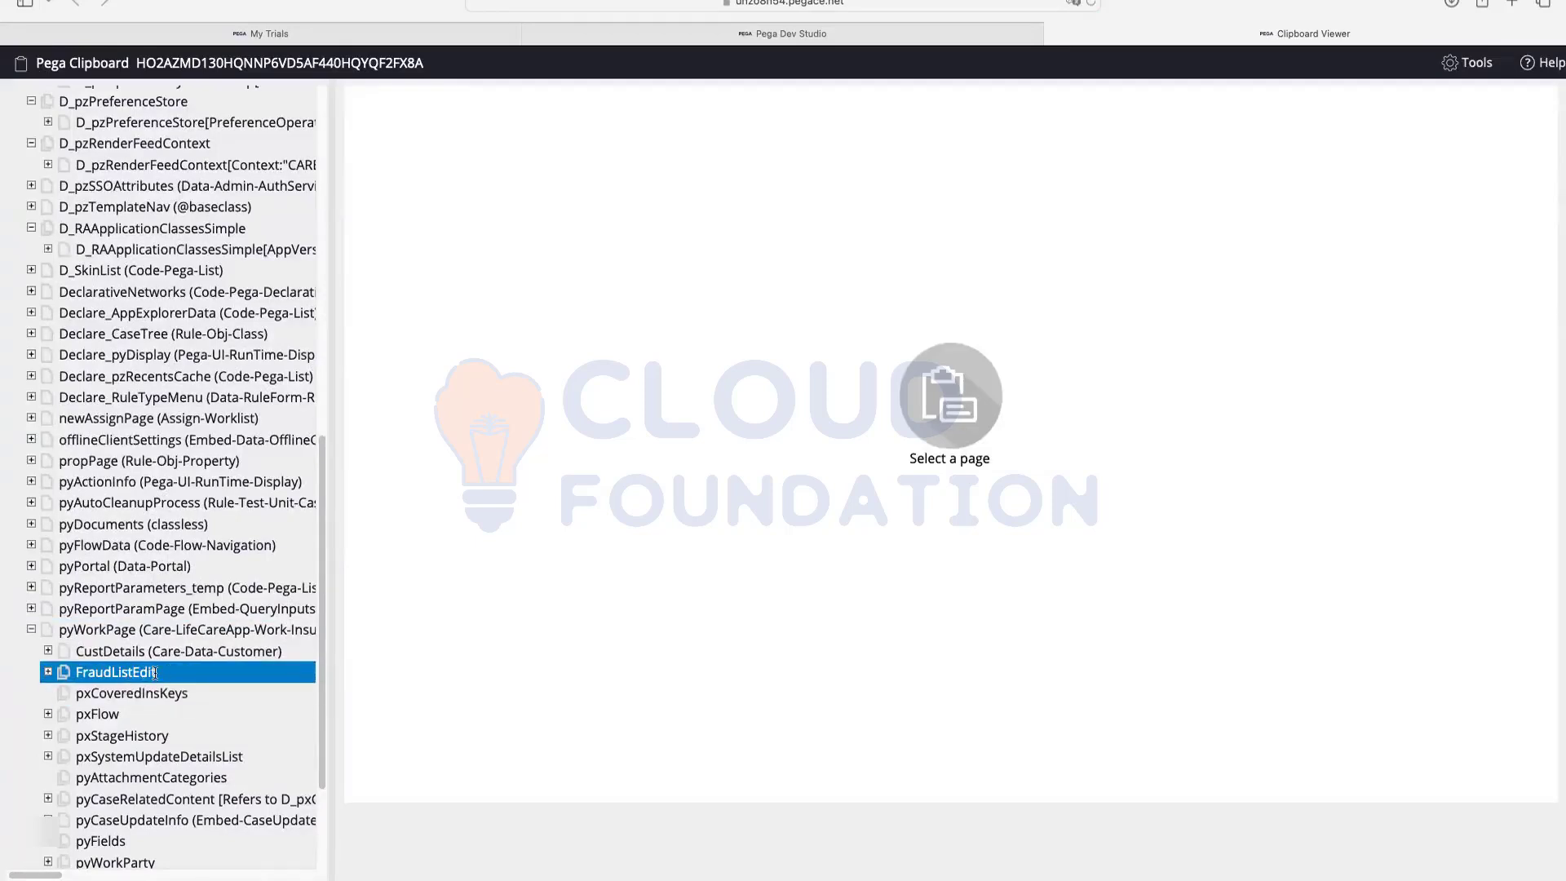
click(48, 672)
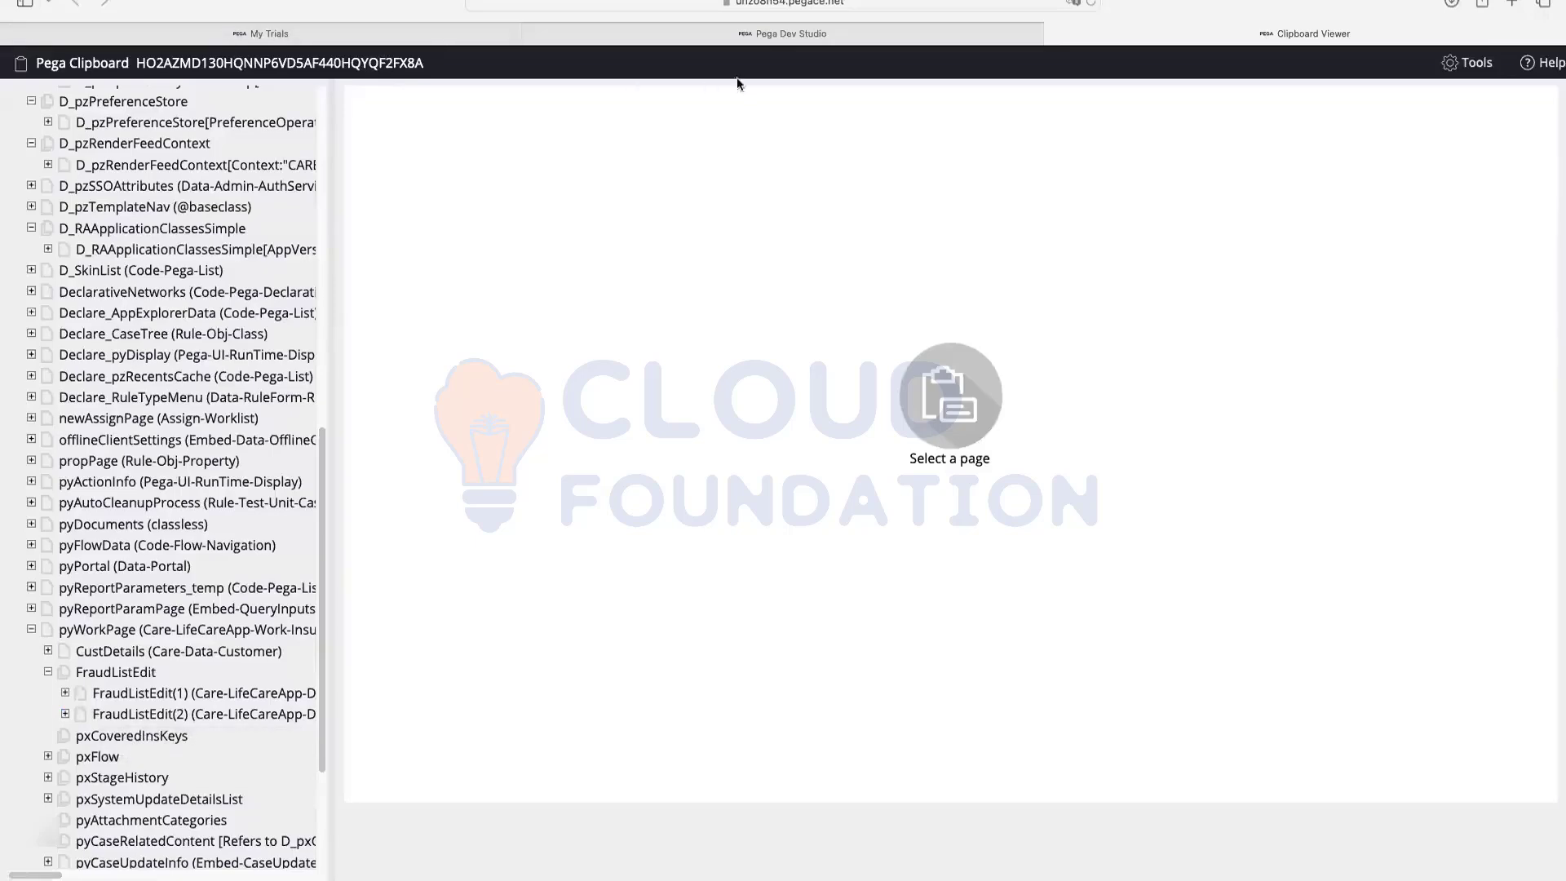
click(757, 36)
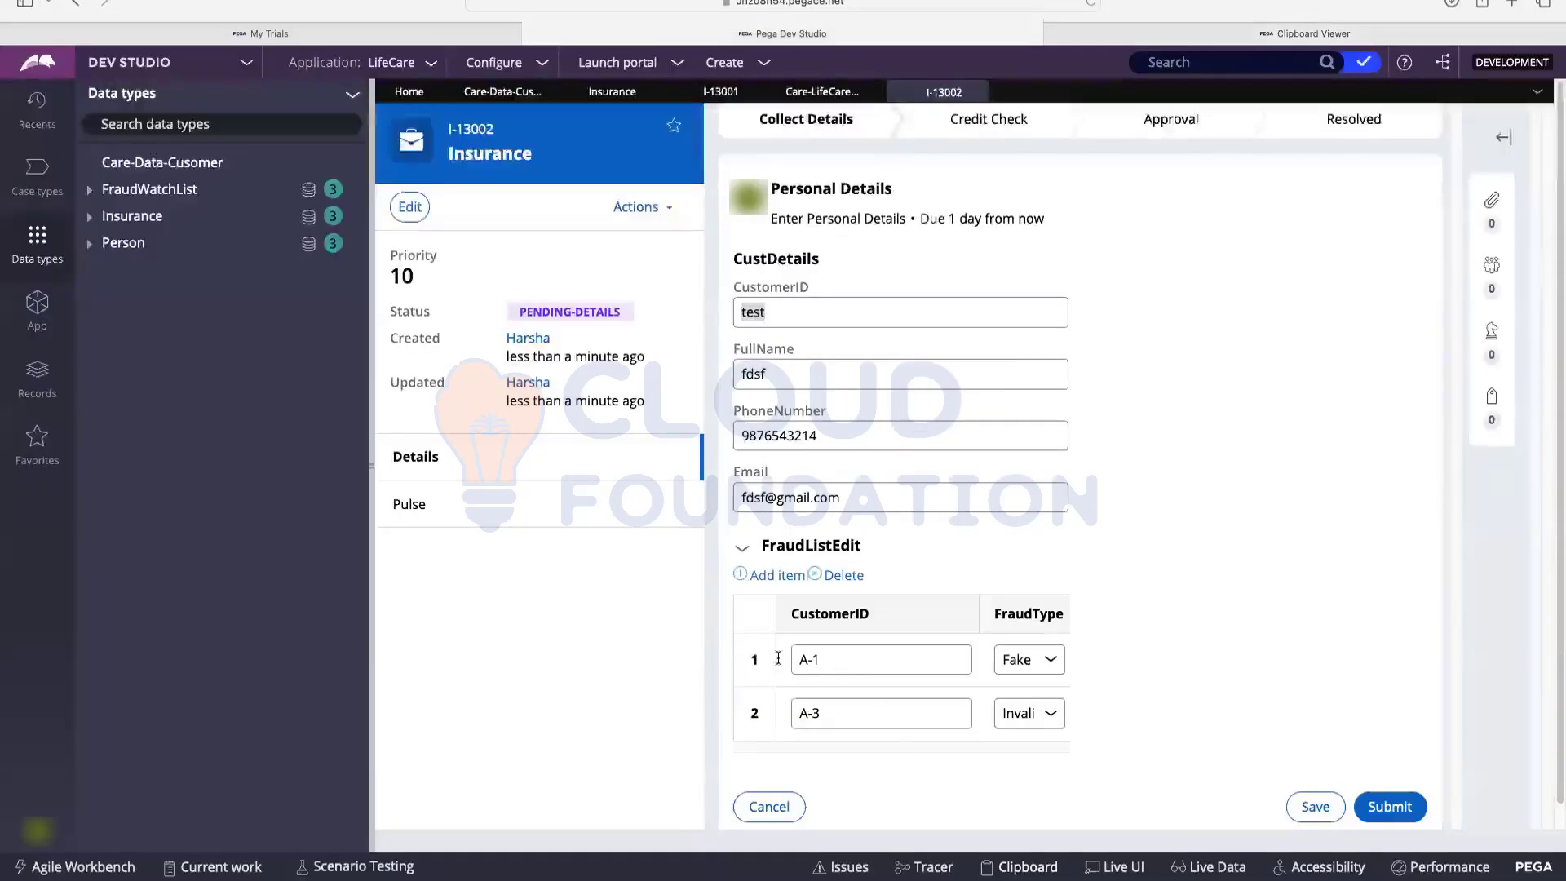
click(1118, 671)
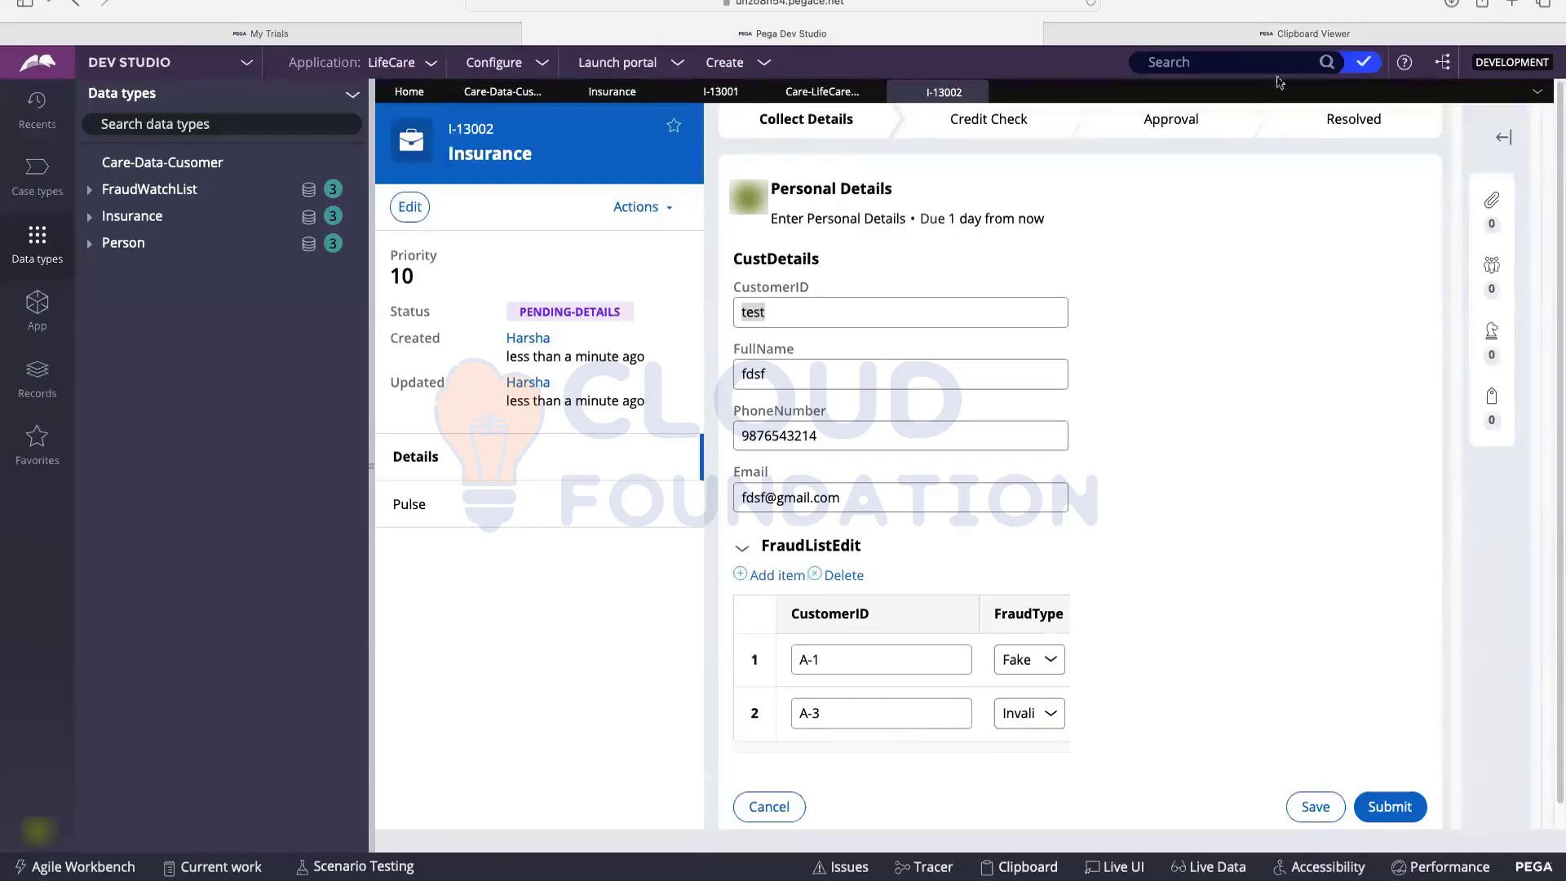
click(1315, 34)
Confirm FraudListEdit(1) holds A-1/Fake Profile and FraudListEdit(2) holds A-3/Invalid Doc, then return to the case.
click(190, 692)
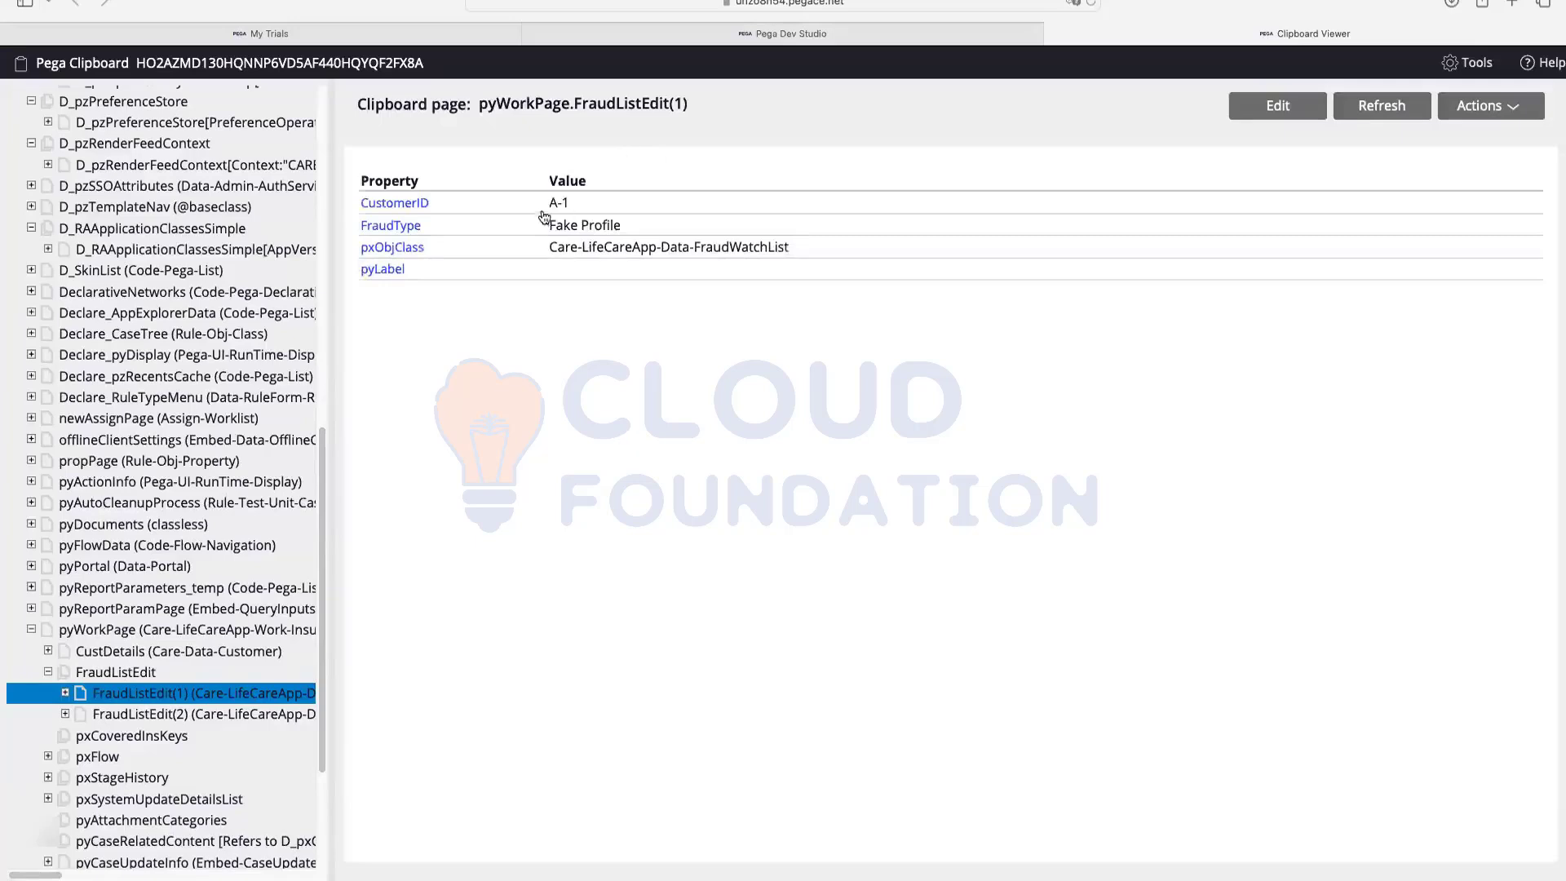
drag(546, 226, 678, 227)
click(191, 713)
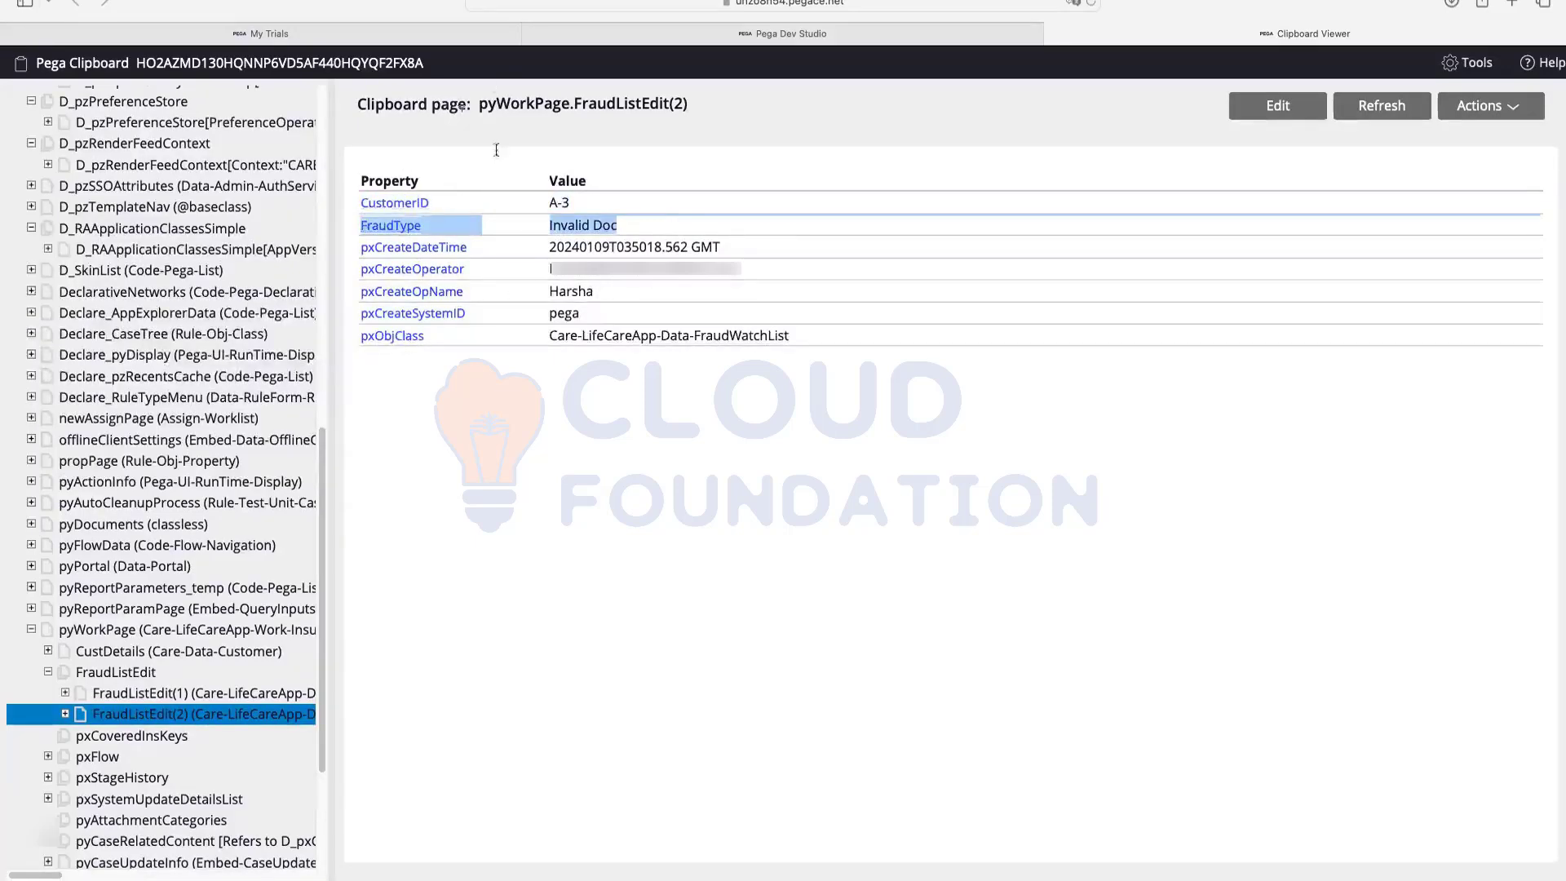
click(865, 33)
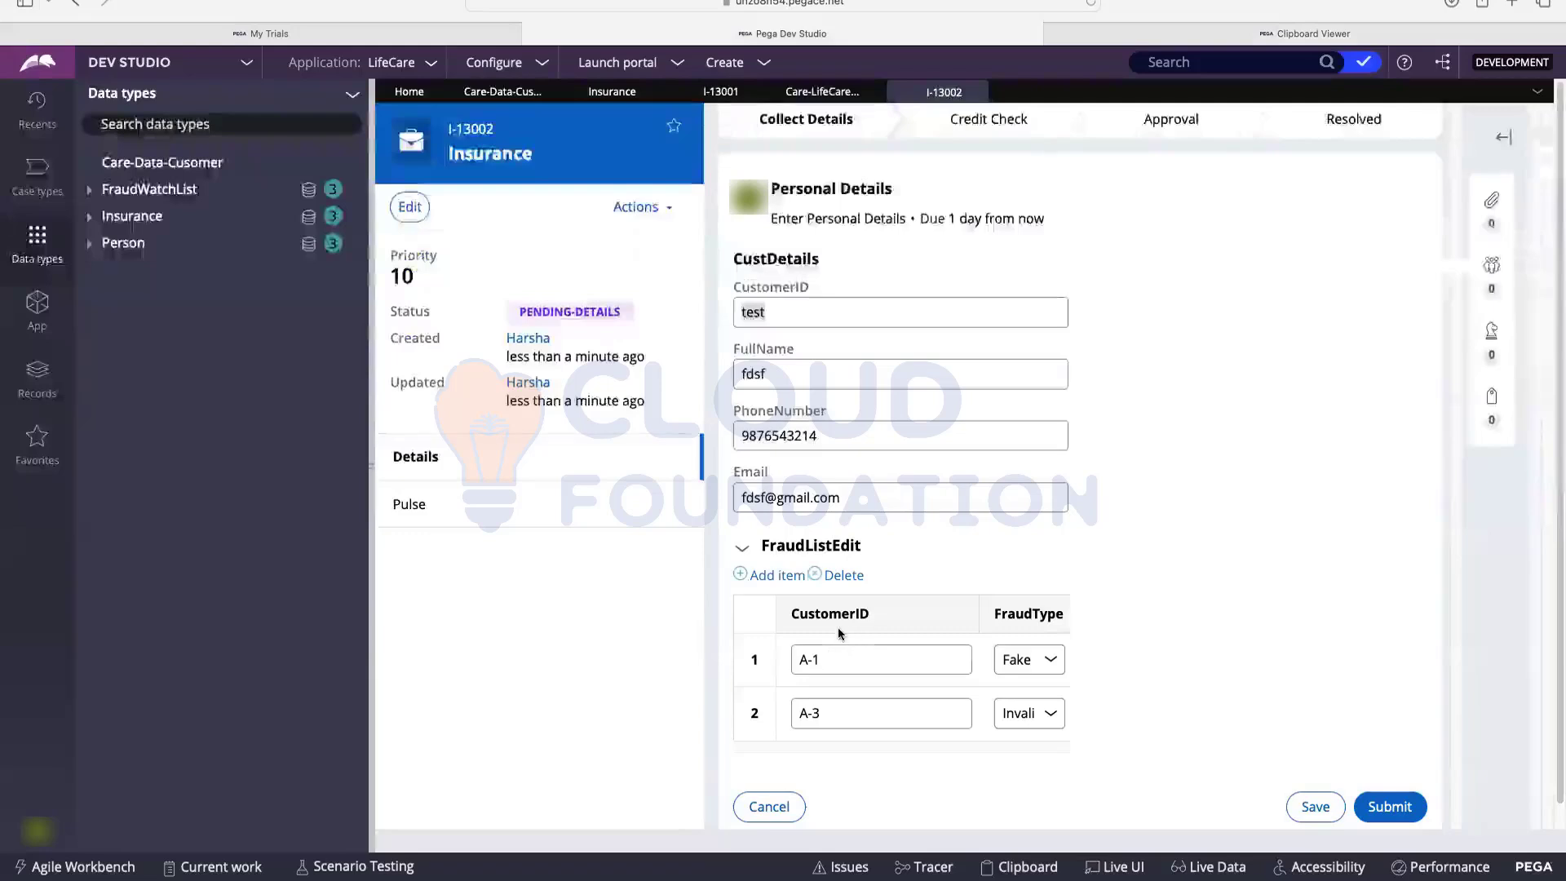
scroll(1041, 302, down, 2)
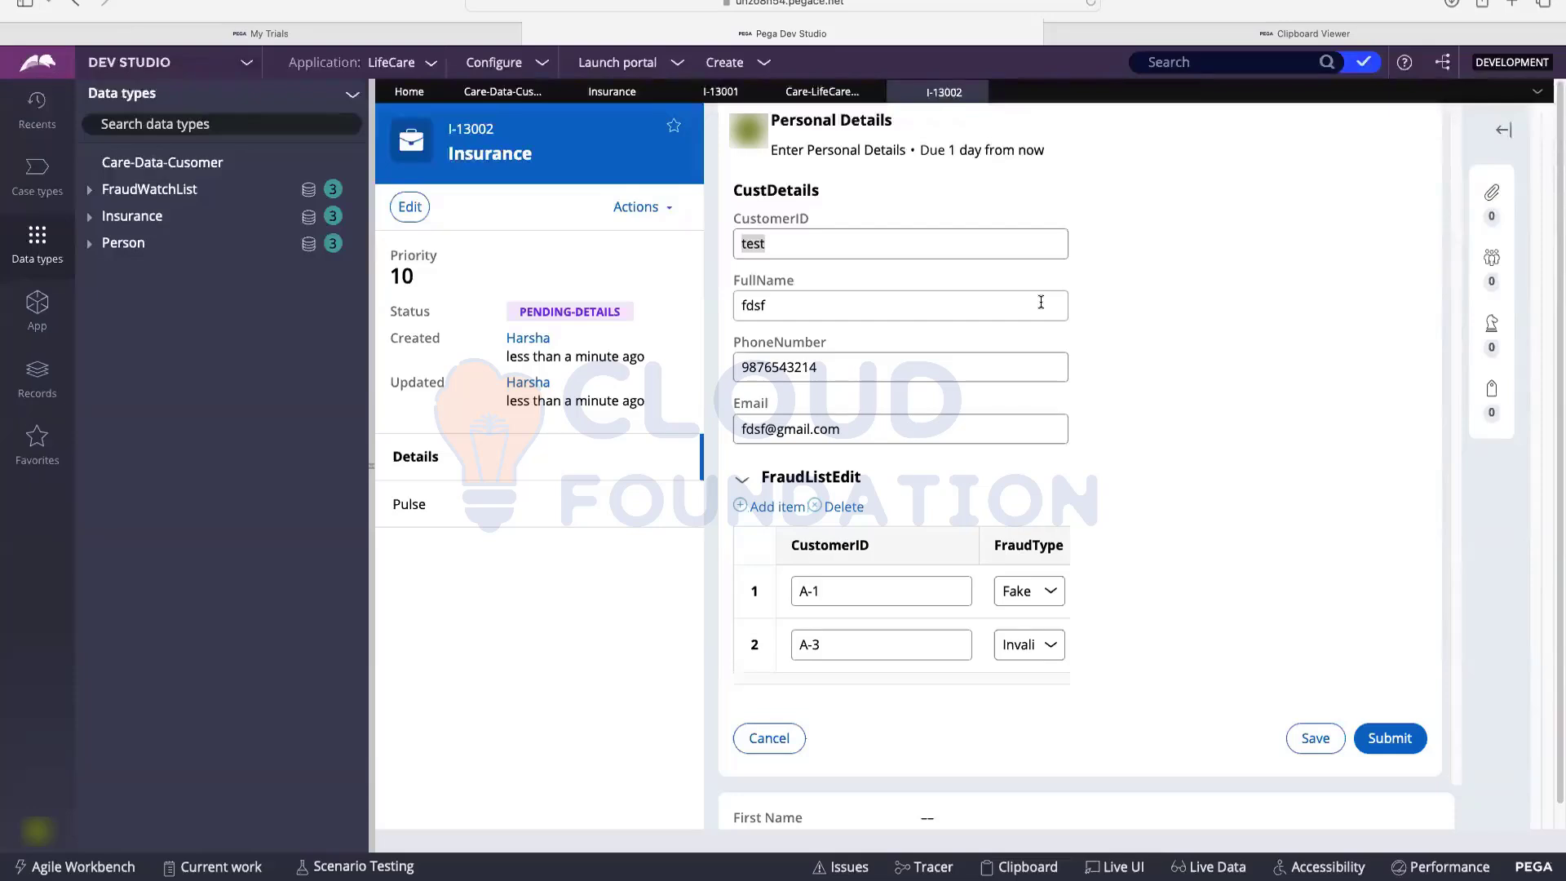
scroll(1011, 273, down, 5)
scroll(1003, 269, up, 6)
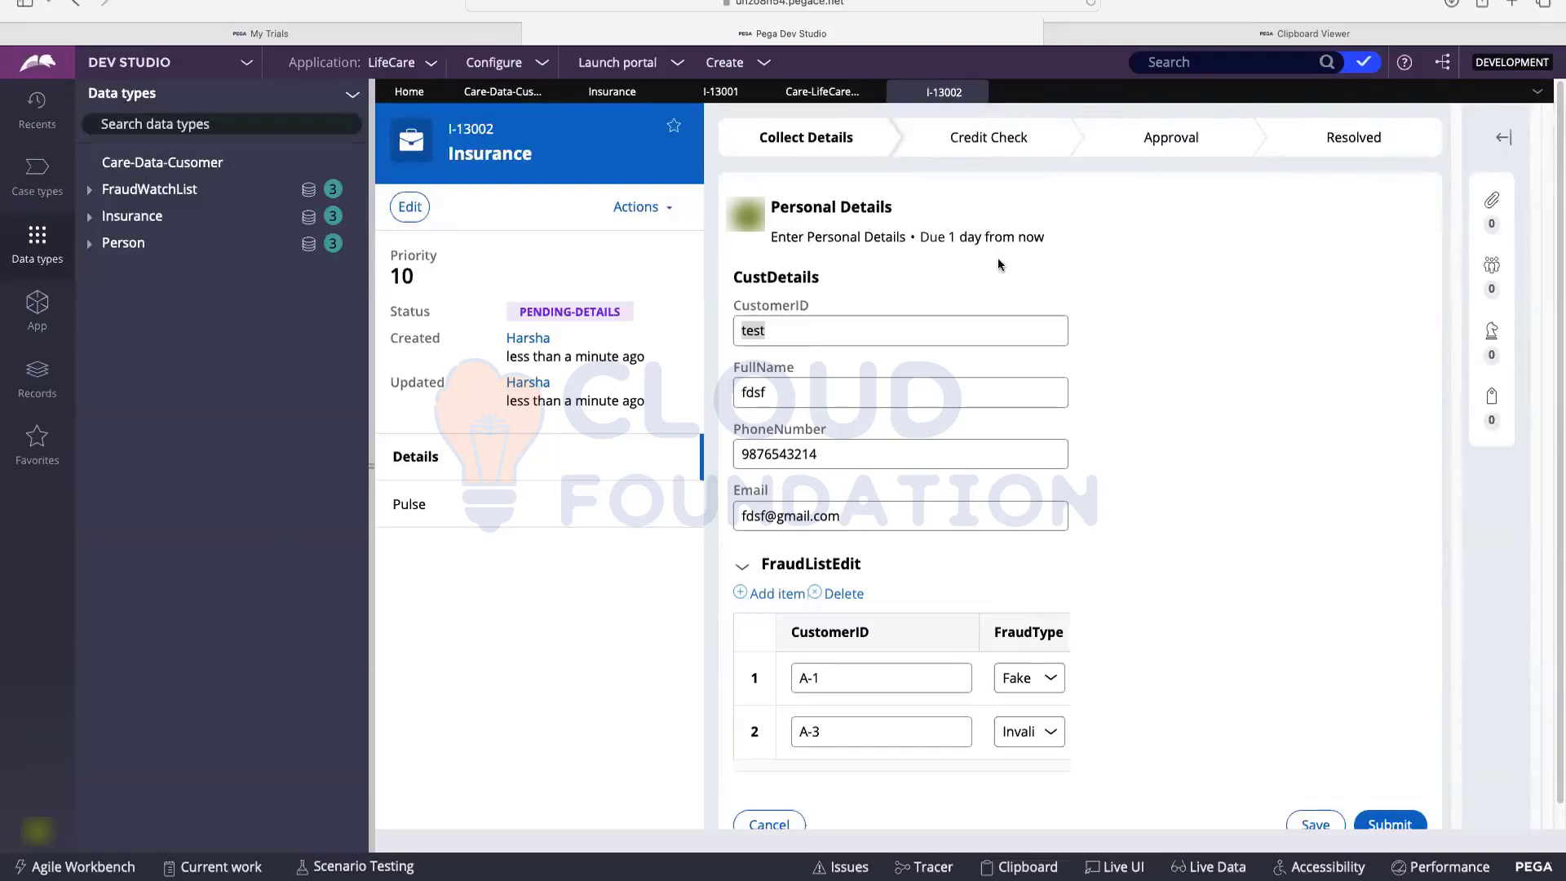
scroll(1016, 612, down, 3)
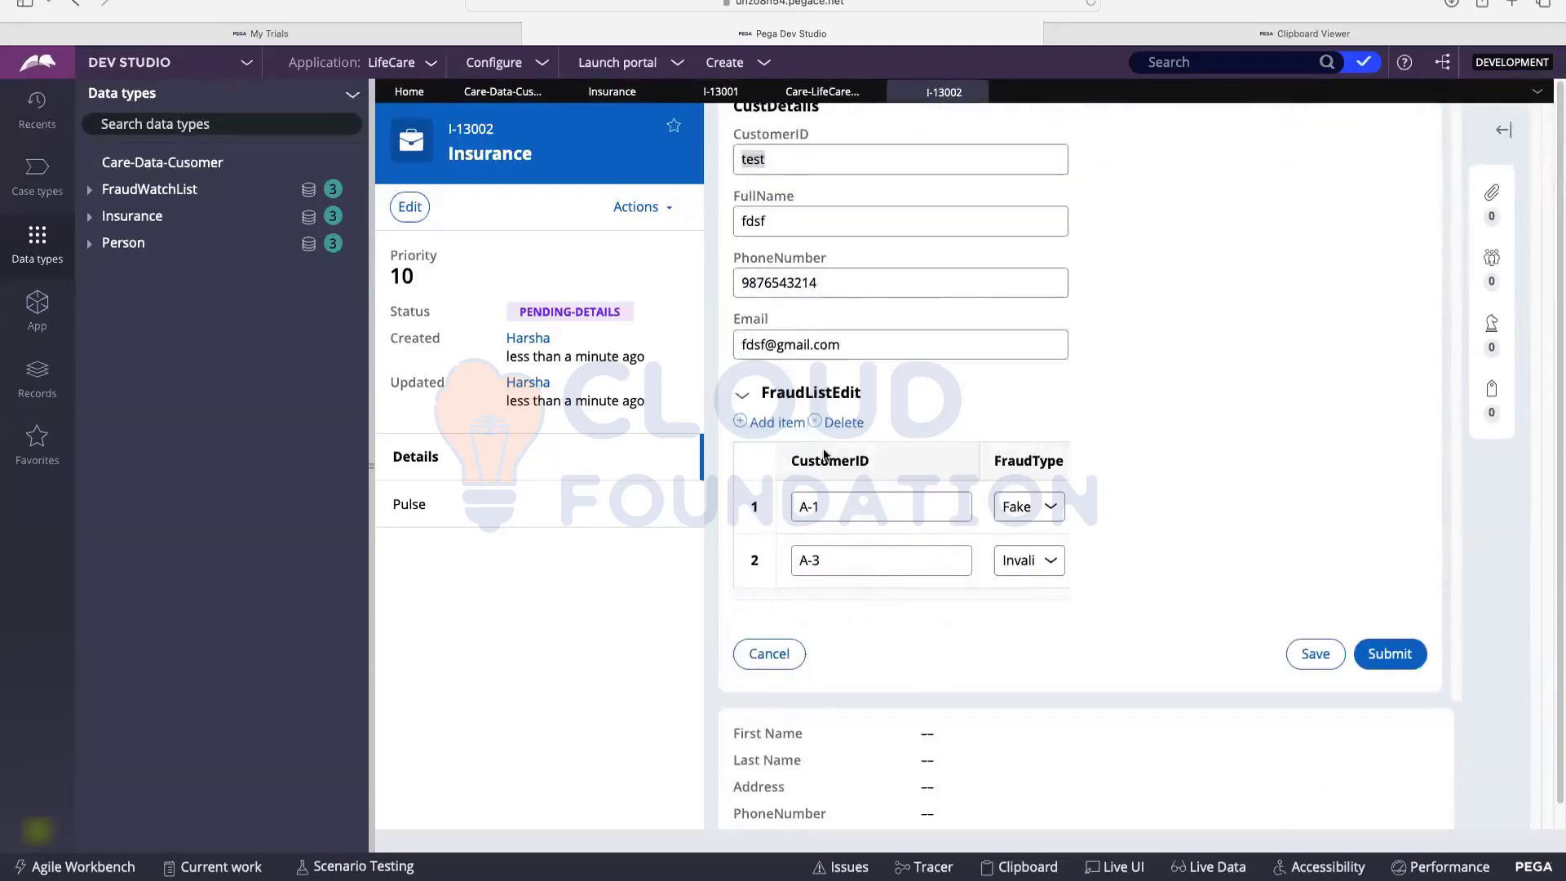
click(502, 92)
Compare case I-13002's second FraudListEdit row (A-3) against FraudWatchList records A-1 Invalid Doc and A-2 Fake Profile.
click(604, 93)
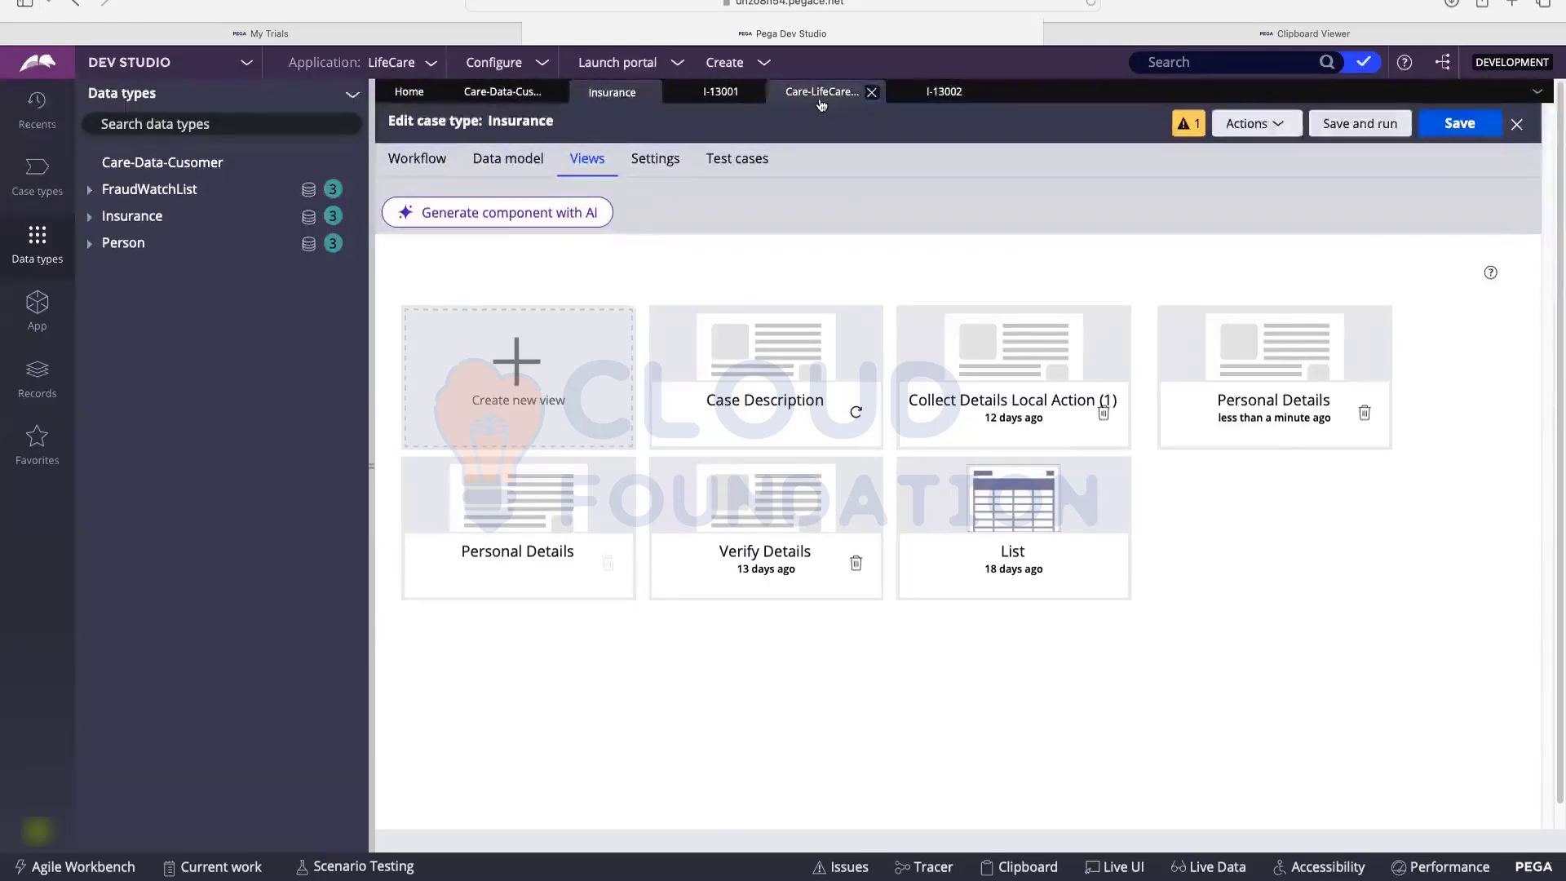
click(315, 193)
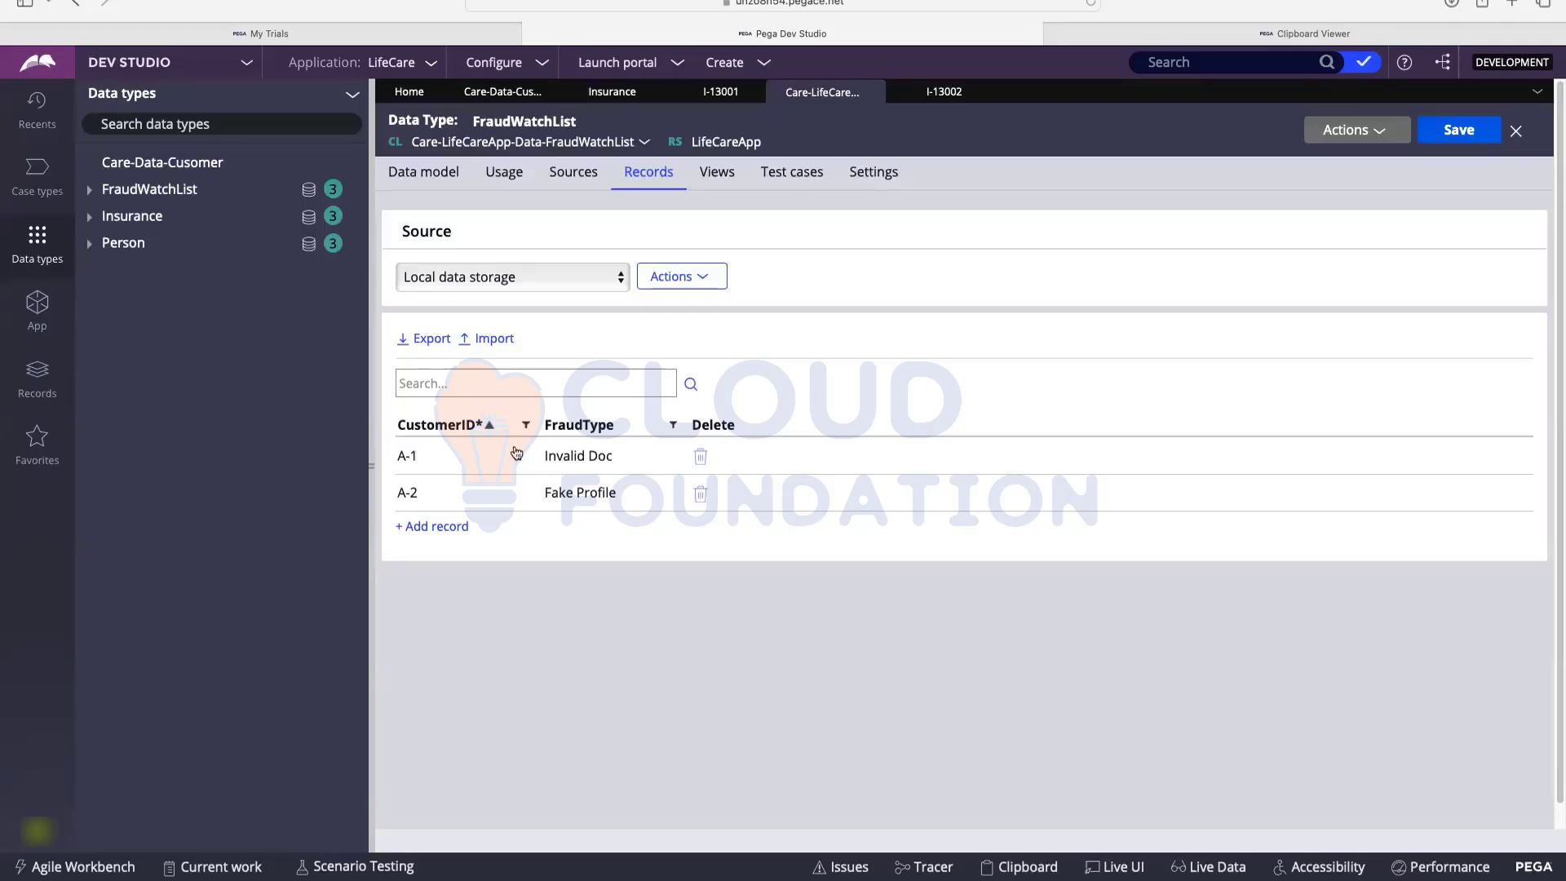
click(942, 94)
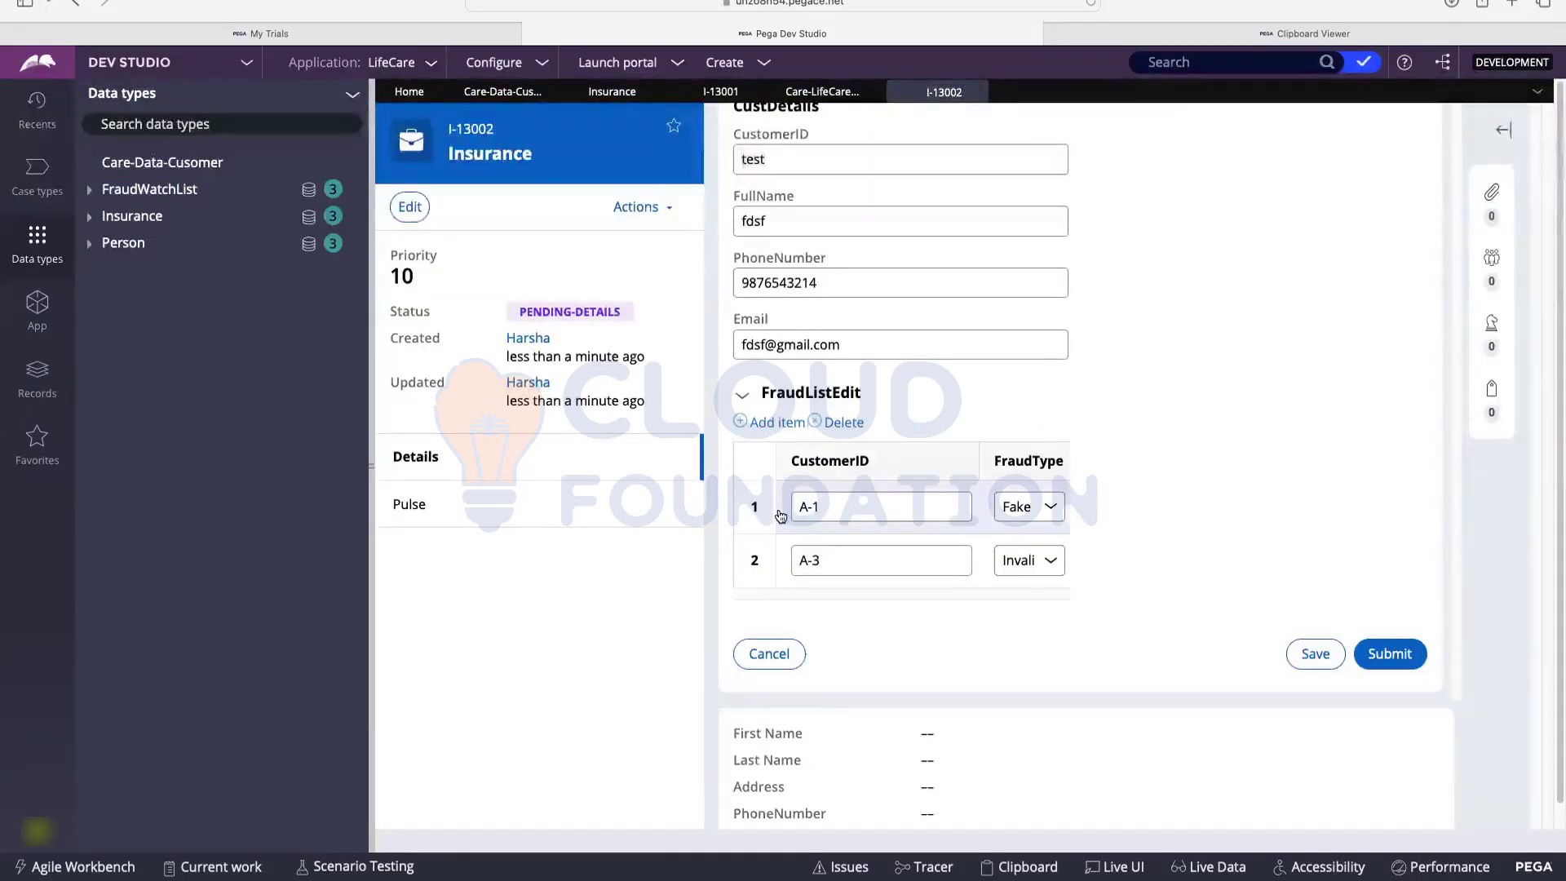
drag(825, 563, 791, 565)
click(791, 565)
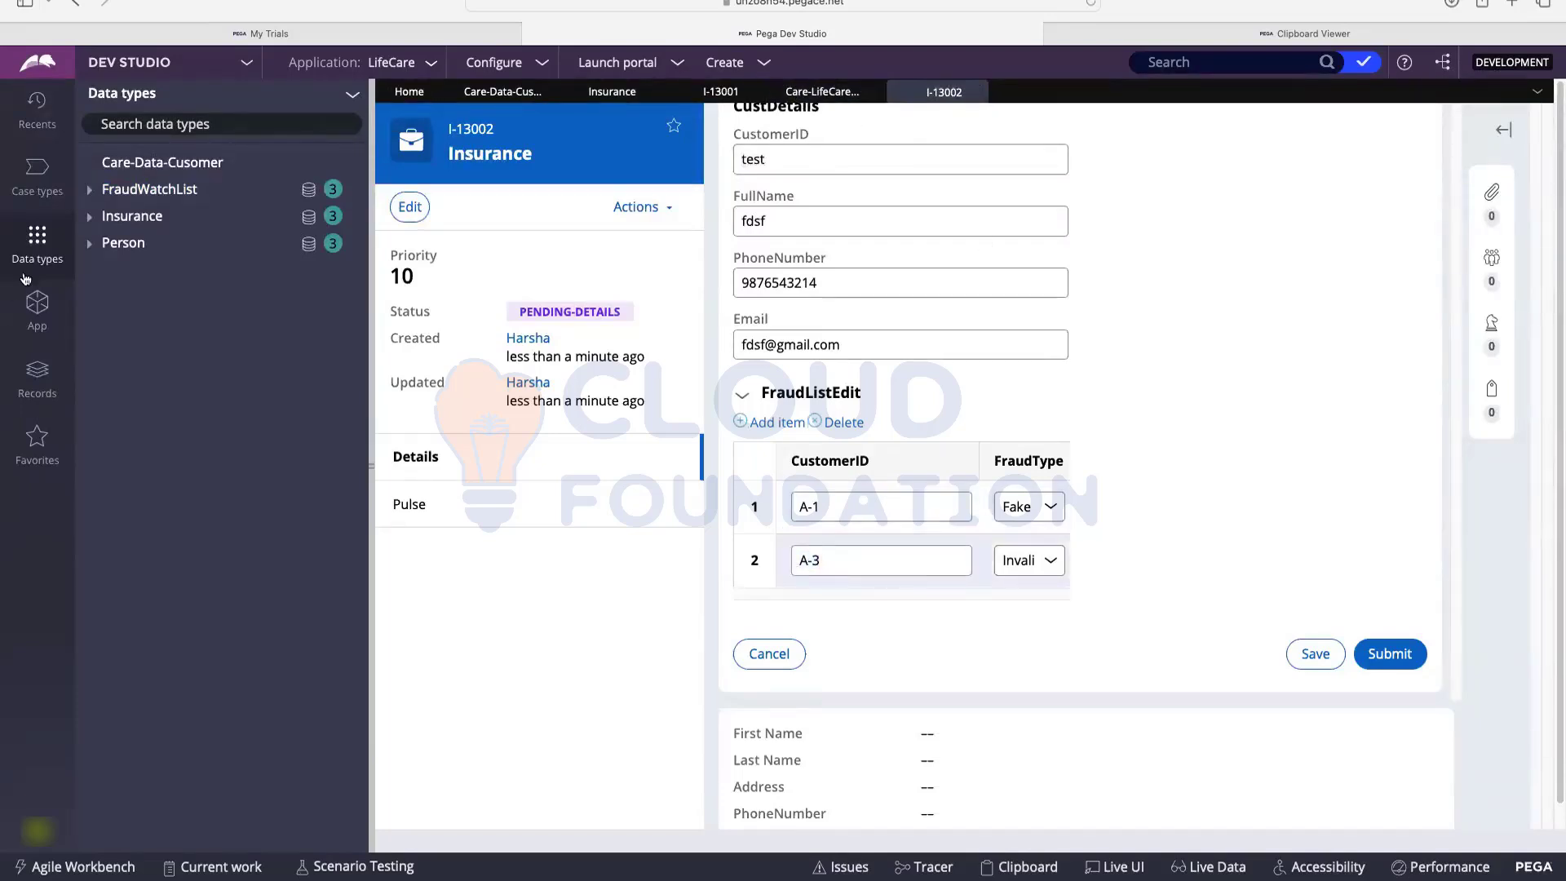
click(308, 190)
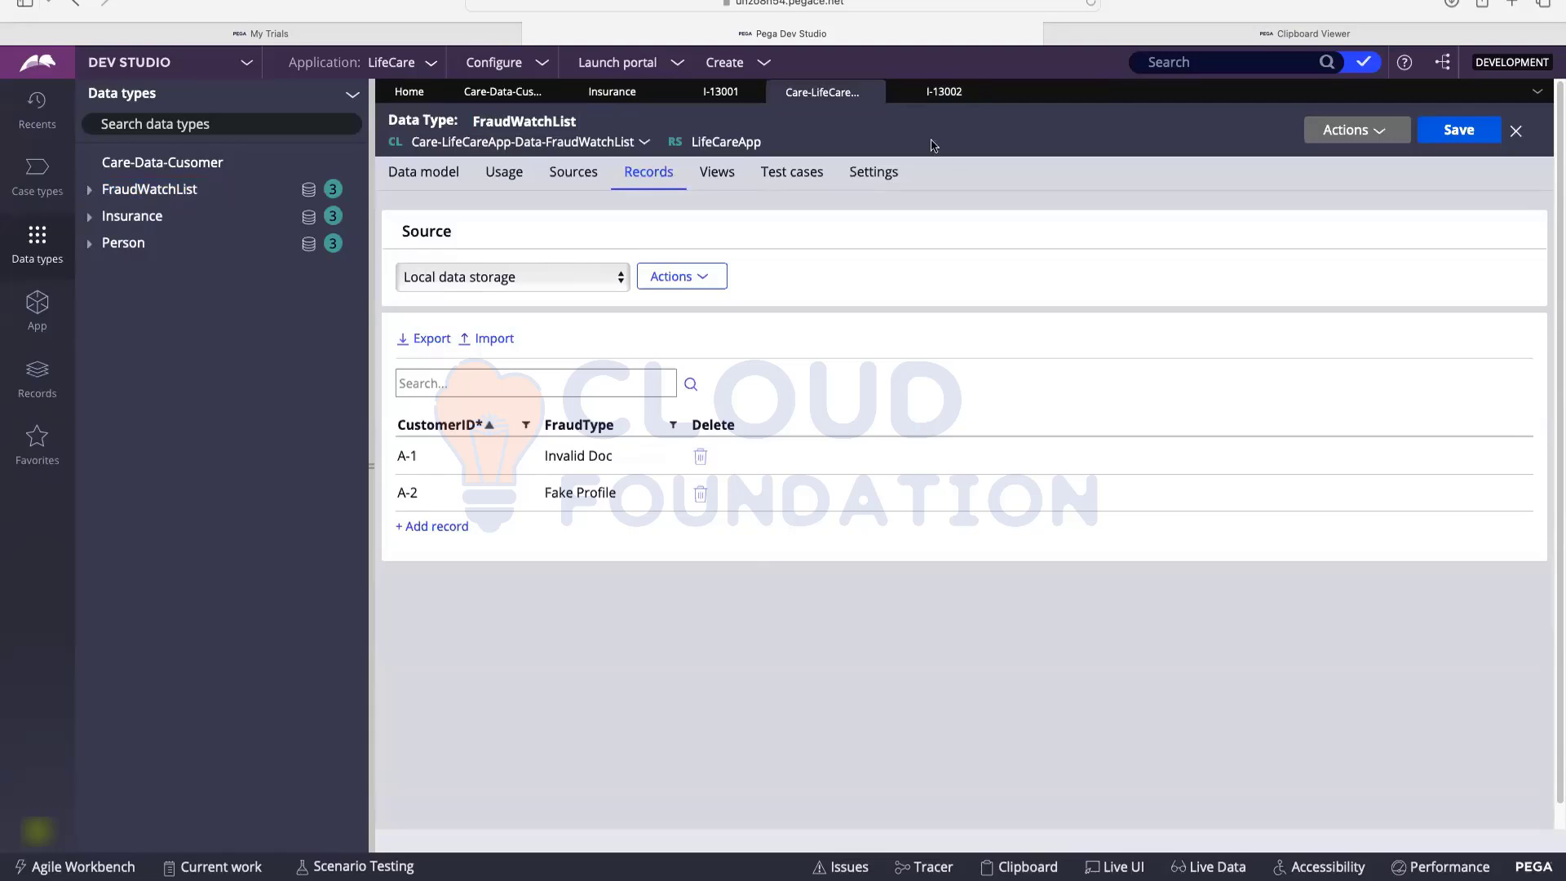
click(937, 92)
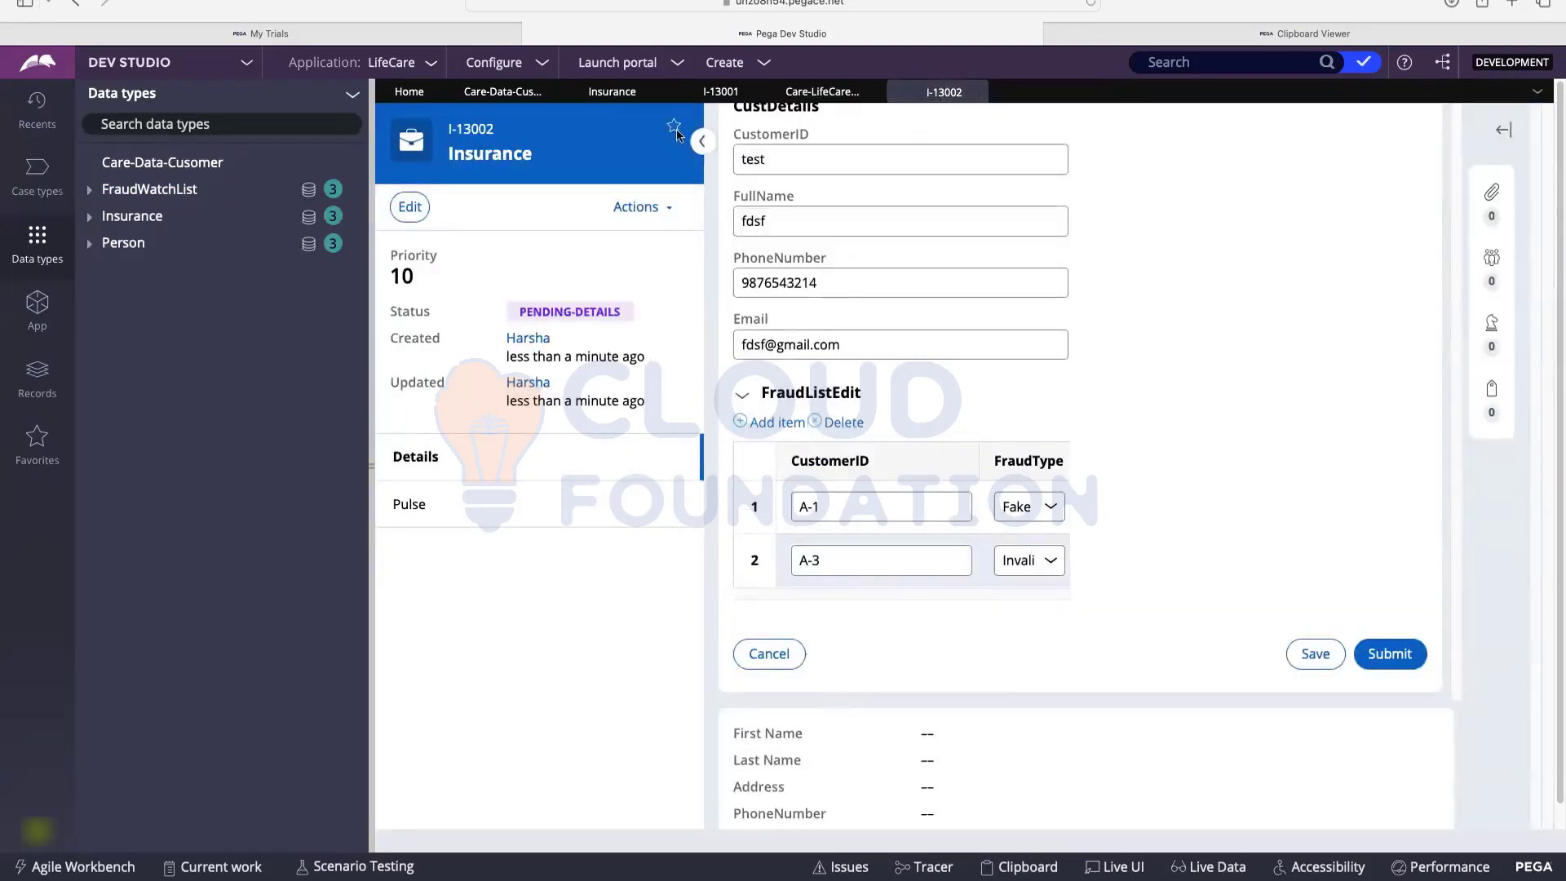
click(822, 92)
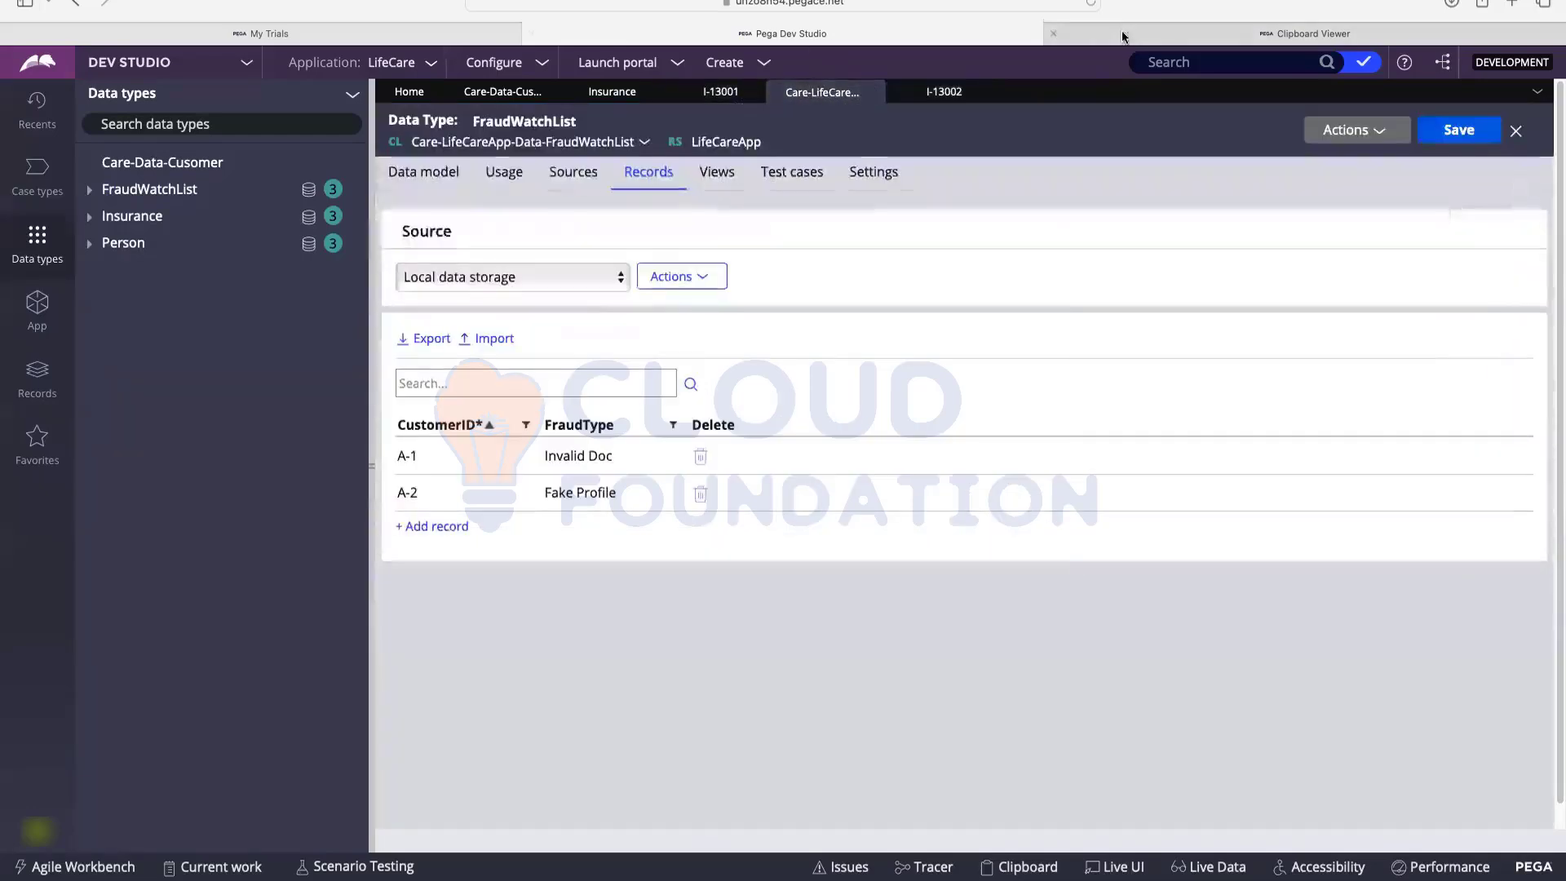
On the FigJam board, place three orange sticky notes in a row below the data objects notes.
key(ctrl+Up)
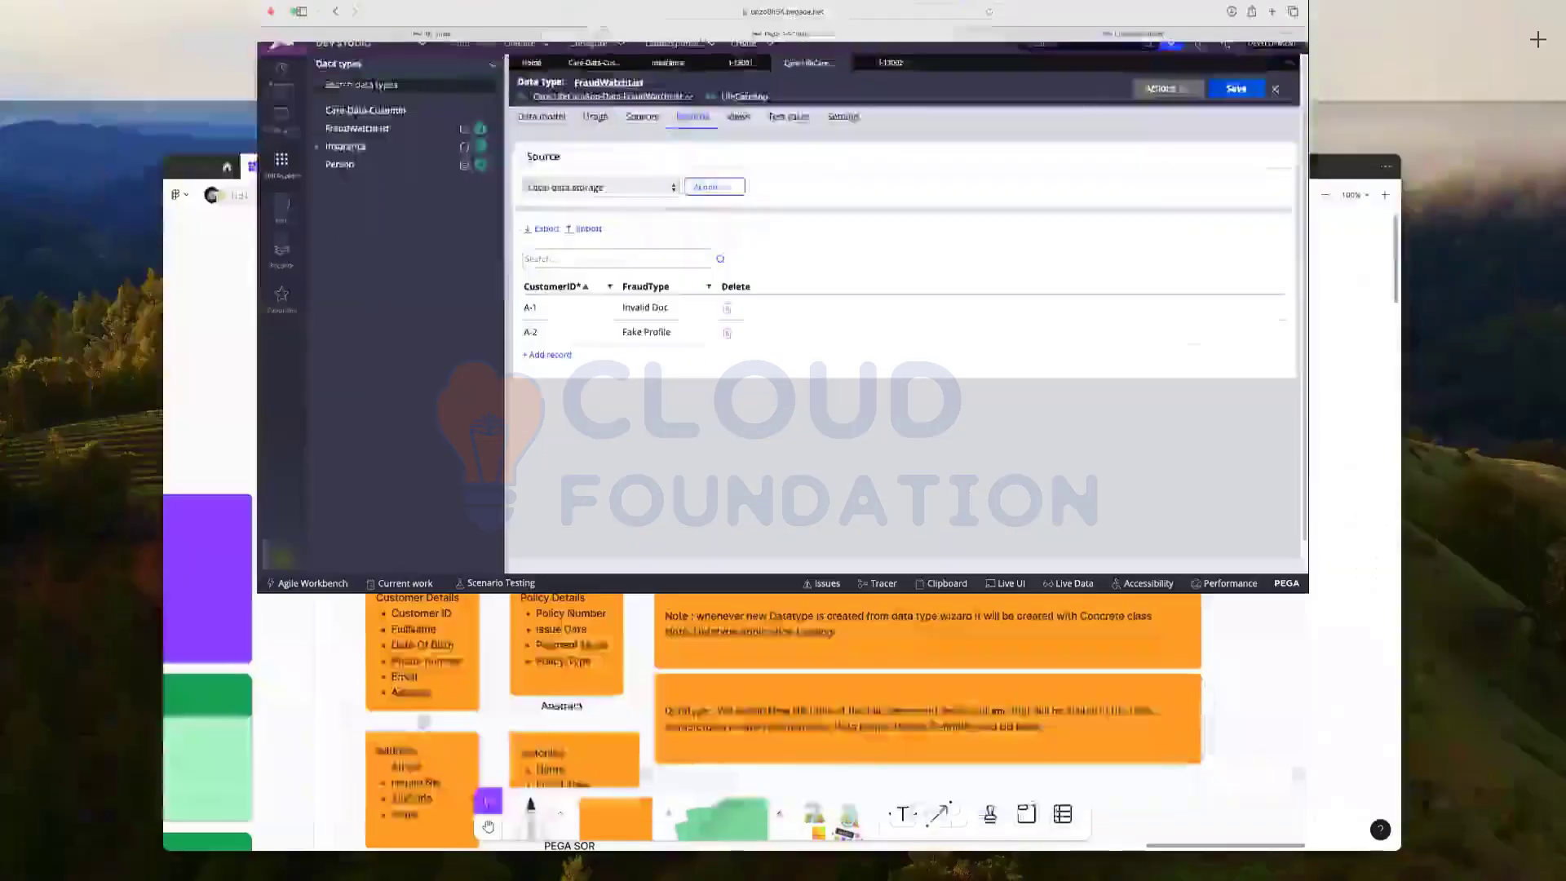
click(838, 448)
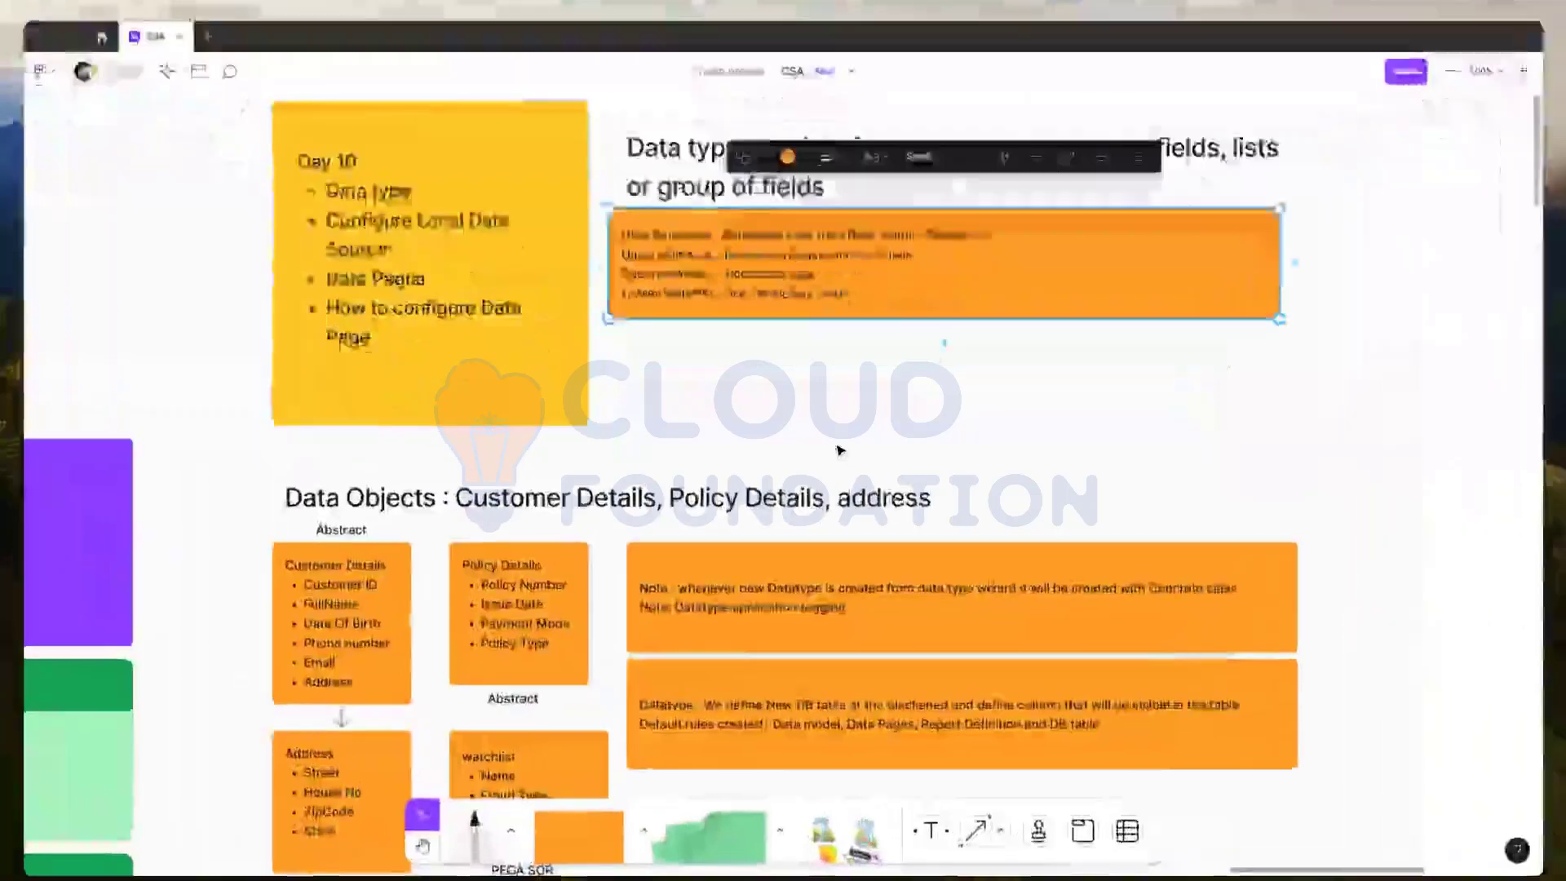
scroll(839, 447, down, 5)
click(570, 827)
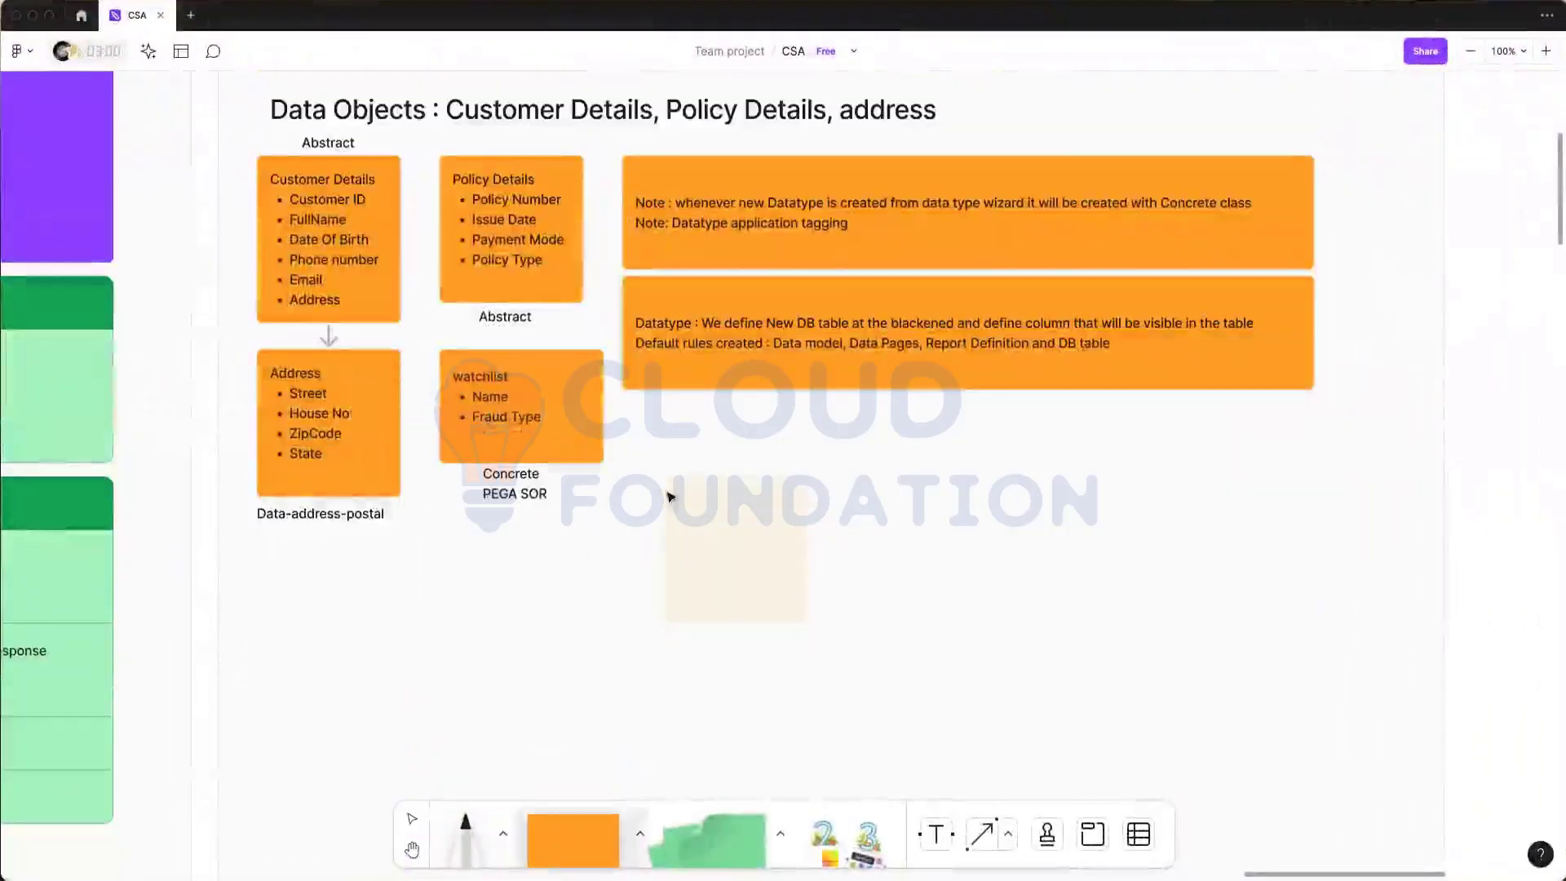
click(668, 495)
click(552, 858)
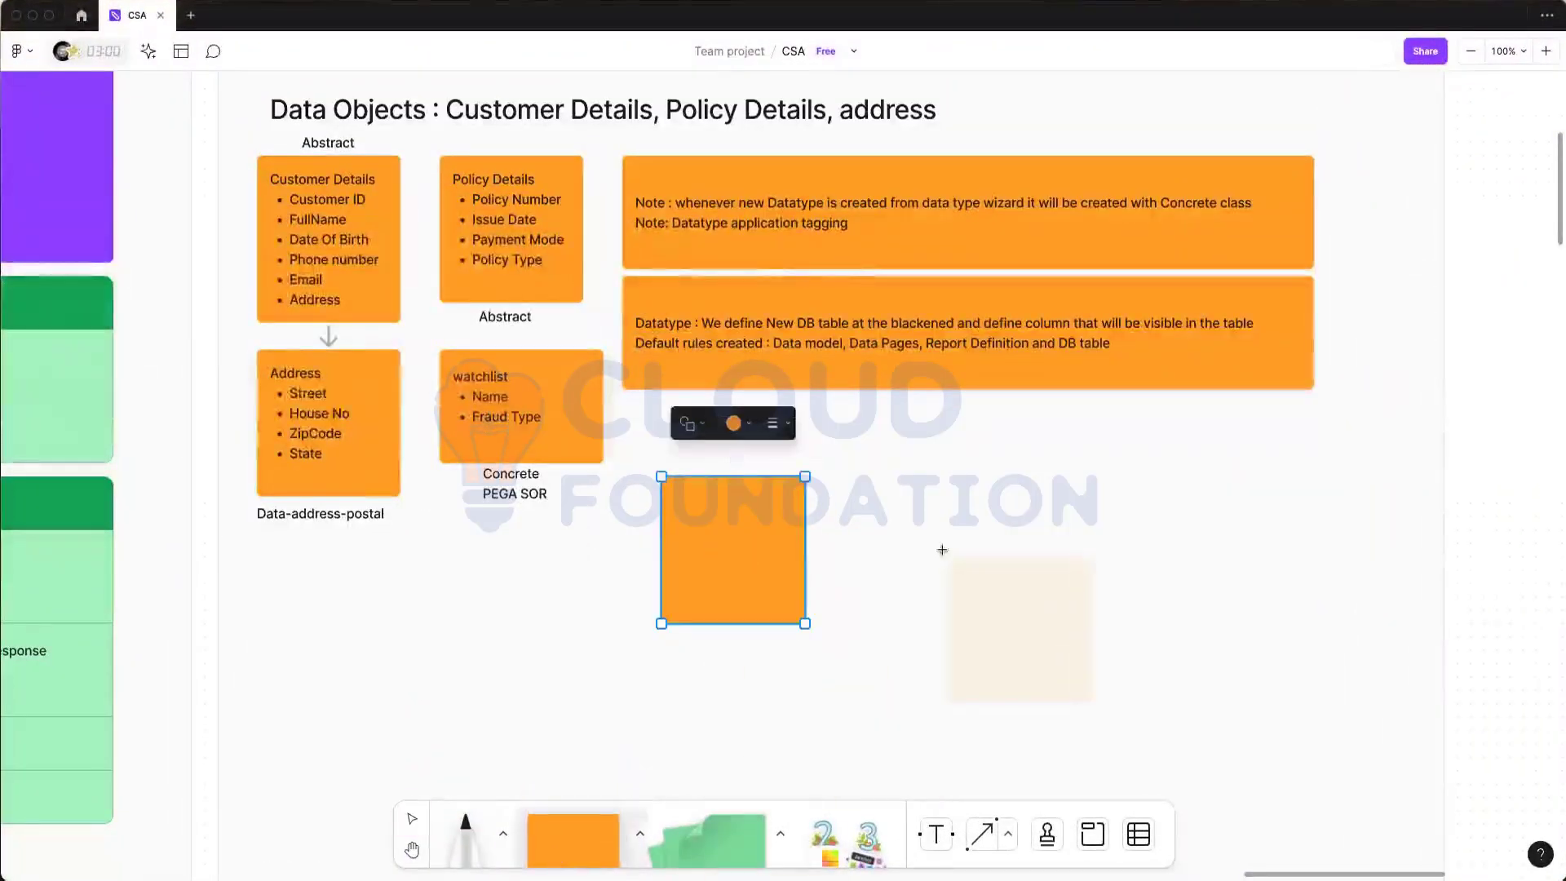
click(885, 481)
click(569, 824)
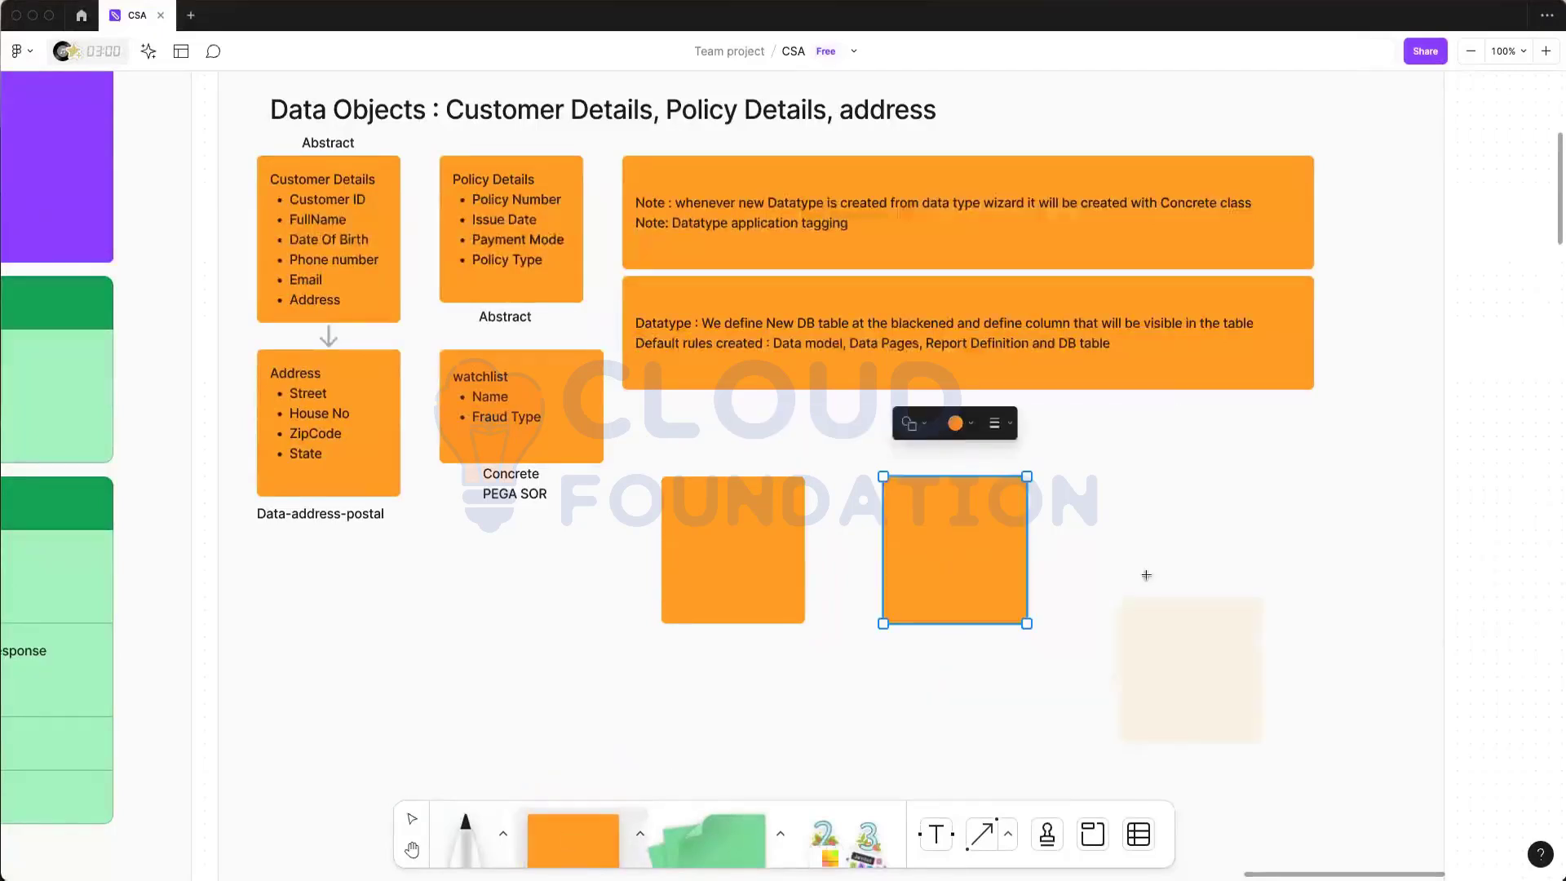
click(1116, 473)
Label the first sticky Country.
double_click(733, 549)
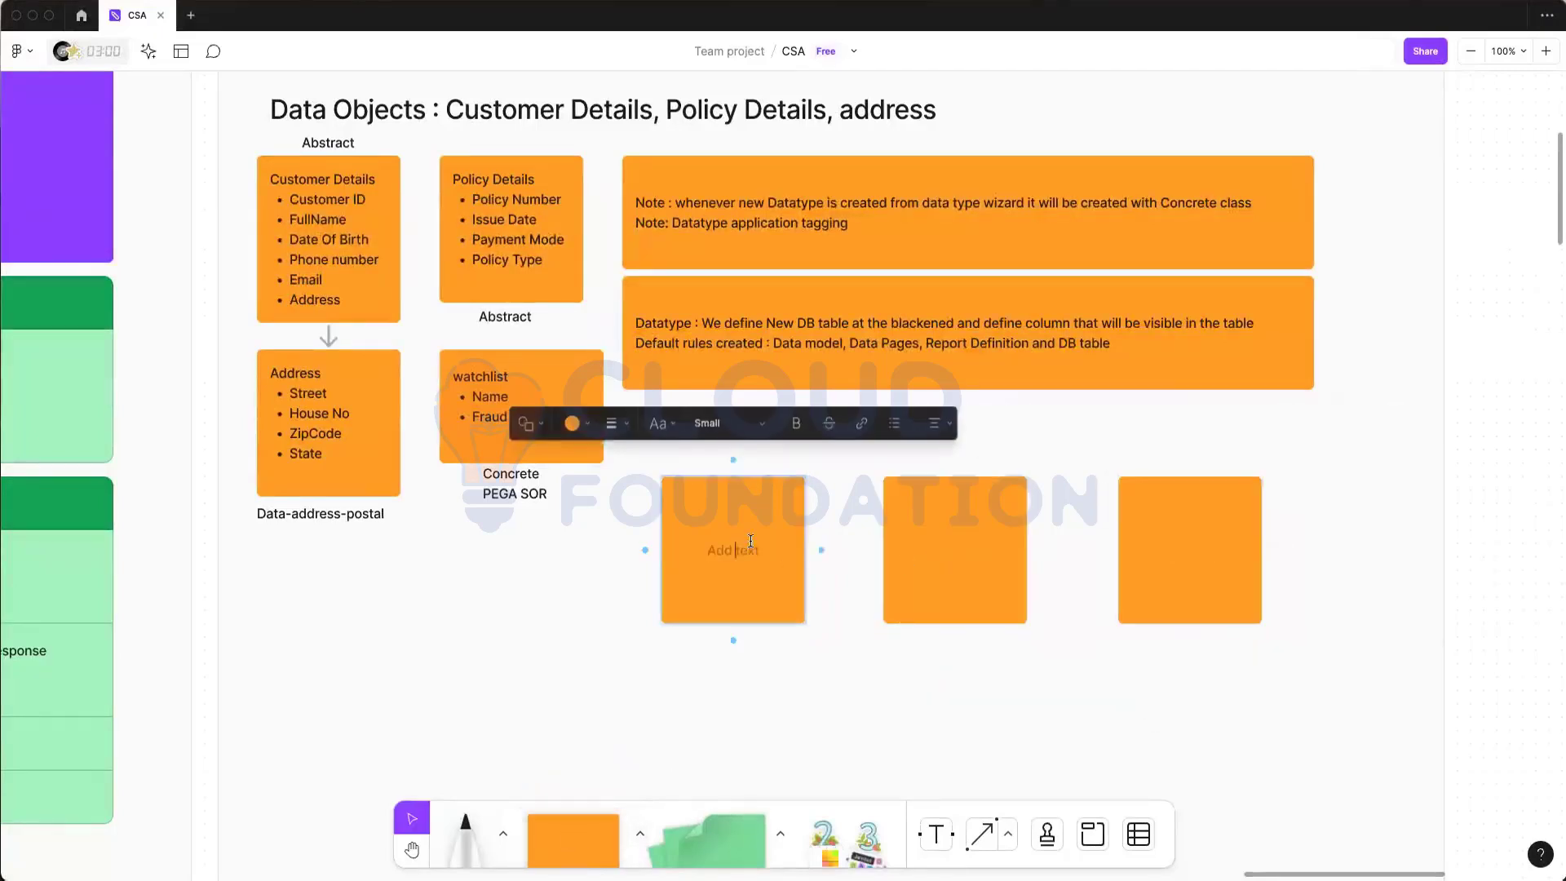
text(Count)
text(ry)
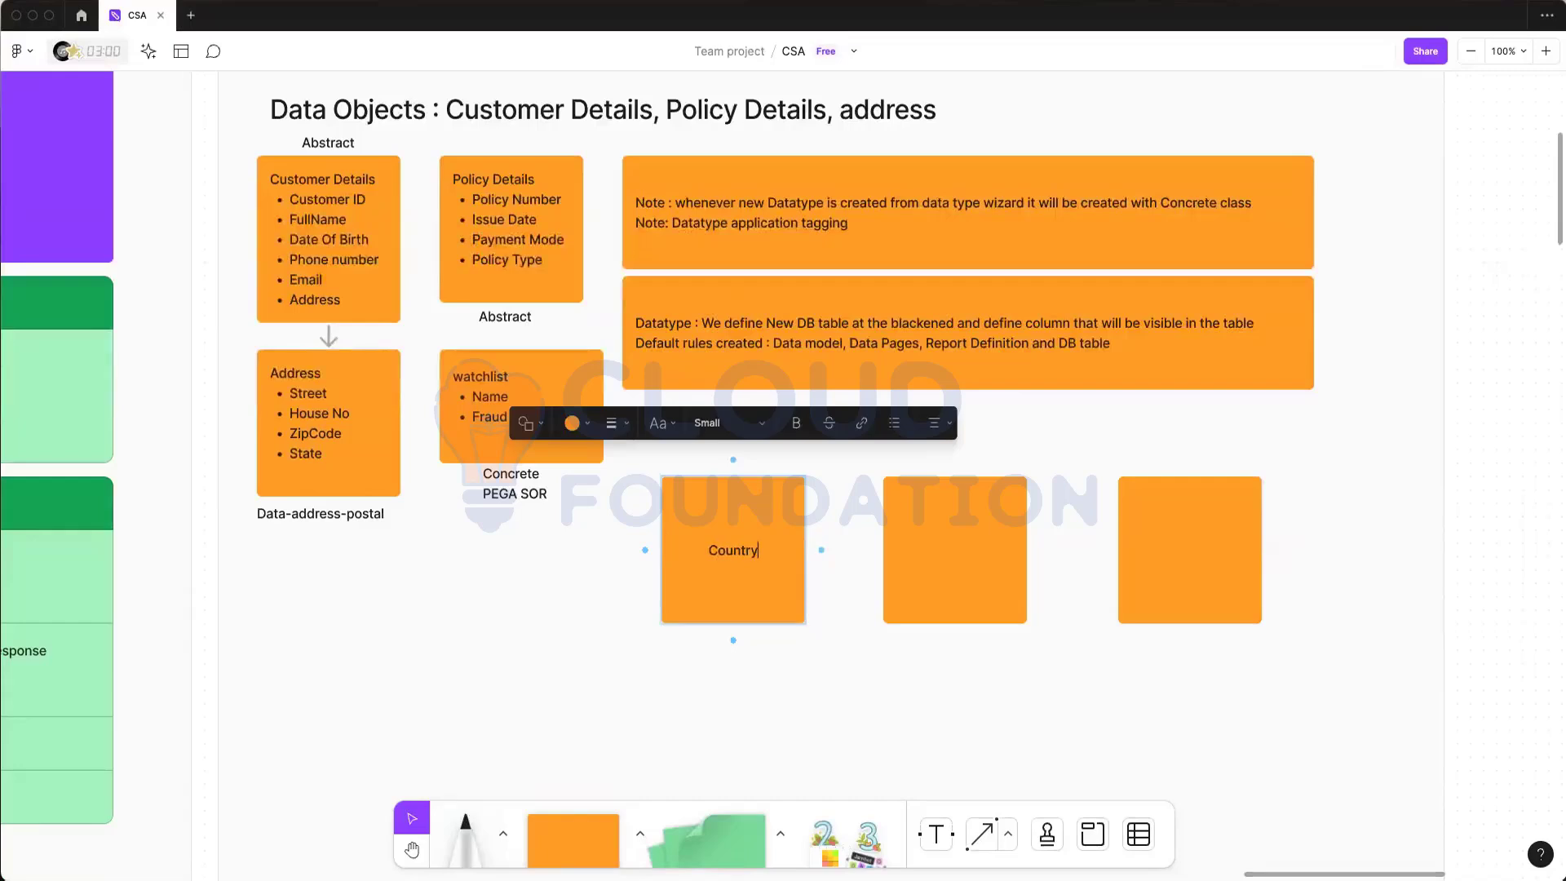
Add a section (Section 8) behind the three stickies.
click(946, 570)
key(shift+s)
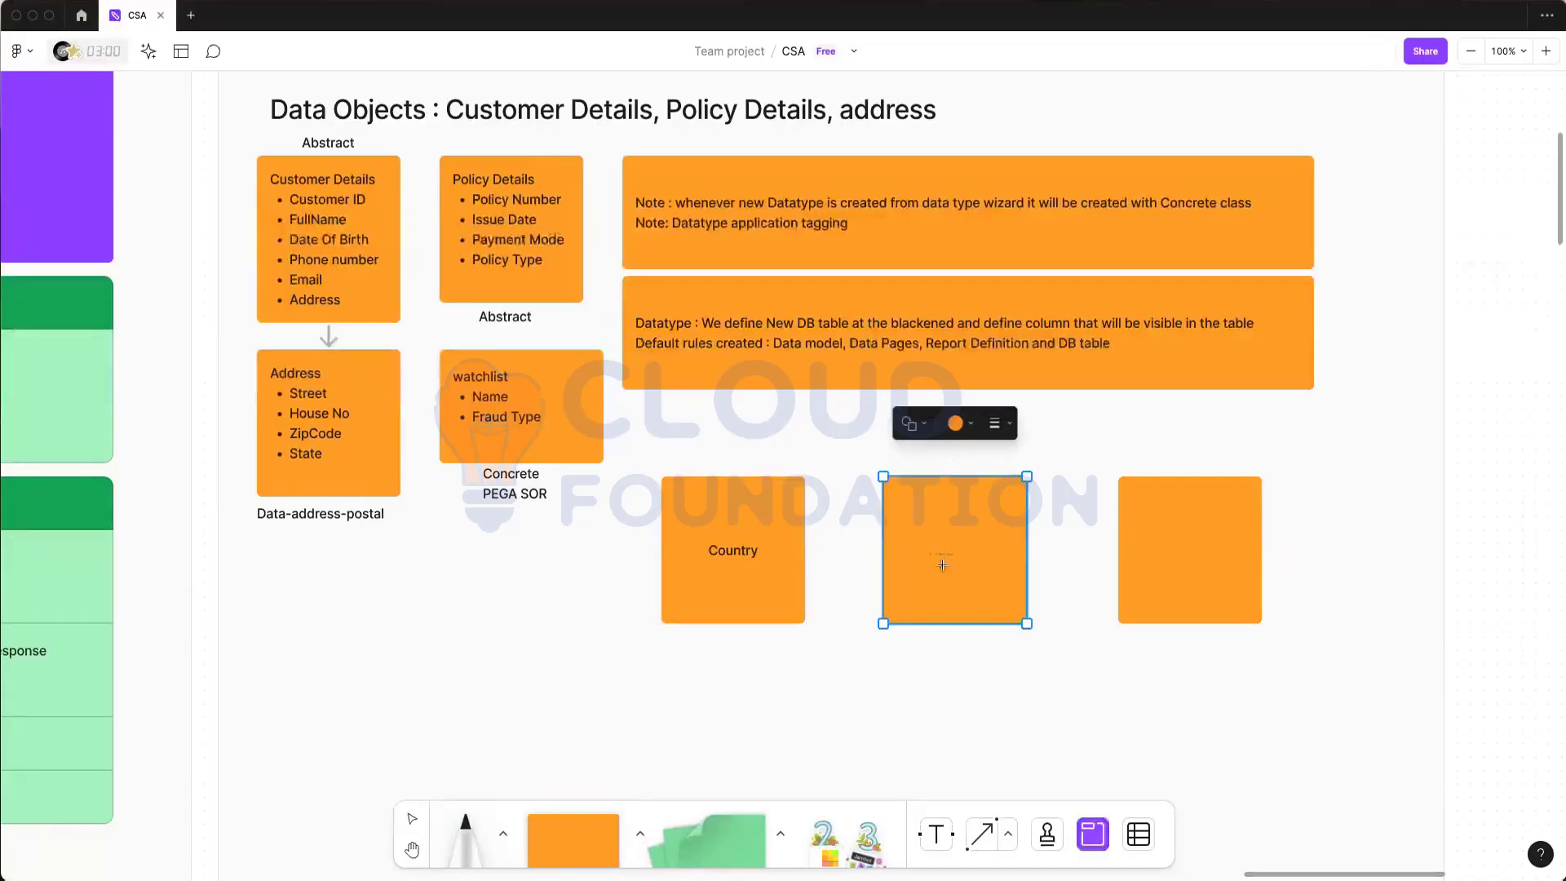
key(t)
key(e)
click(906, 697)
click(974, 575)
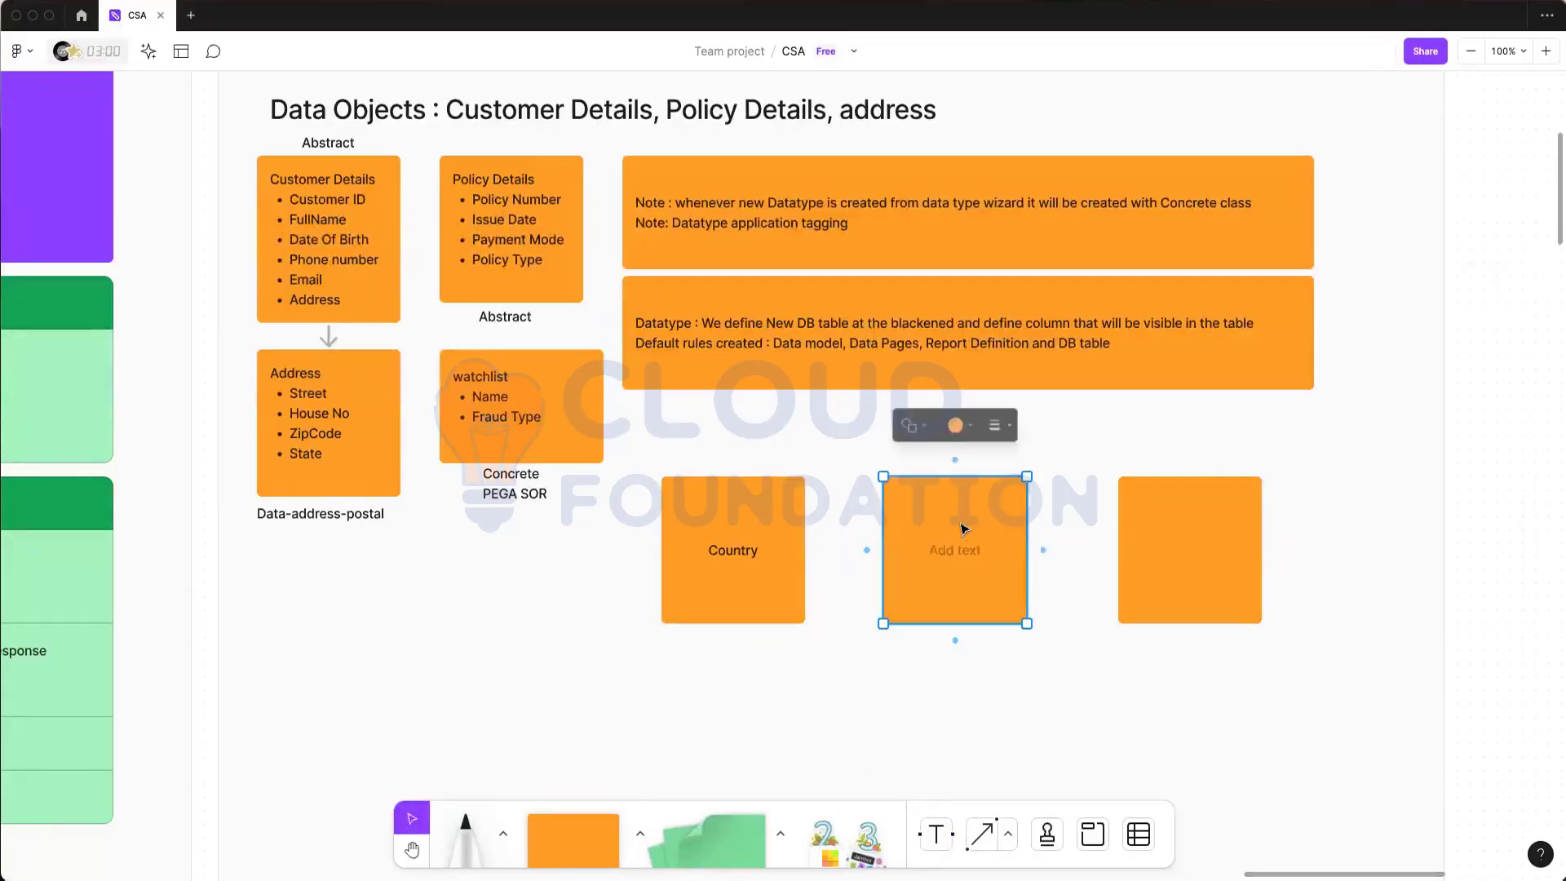
key(shift+s)
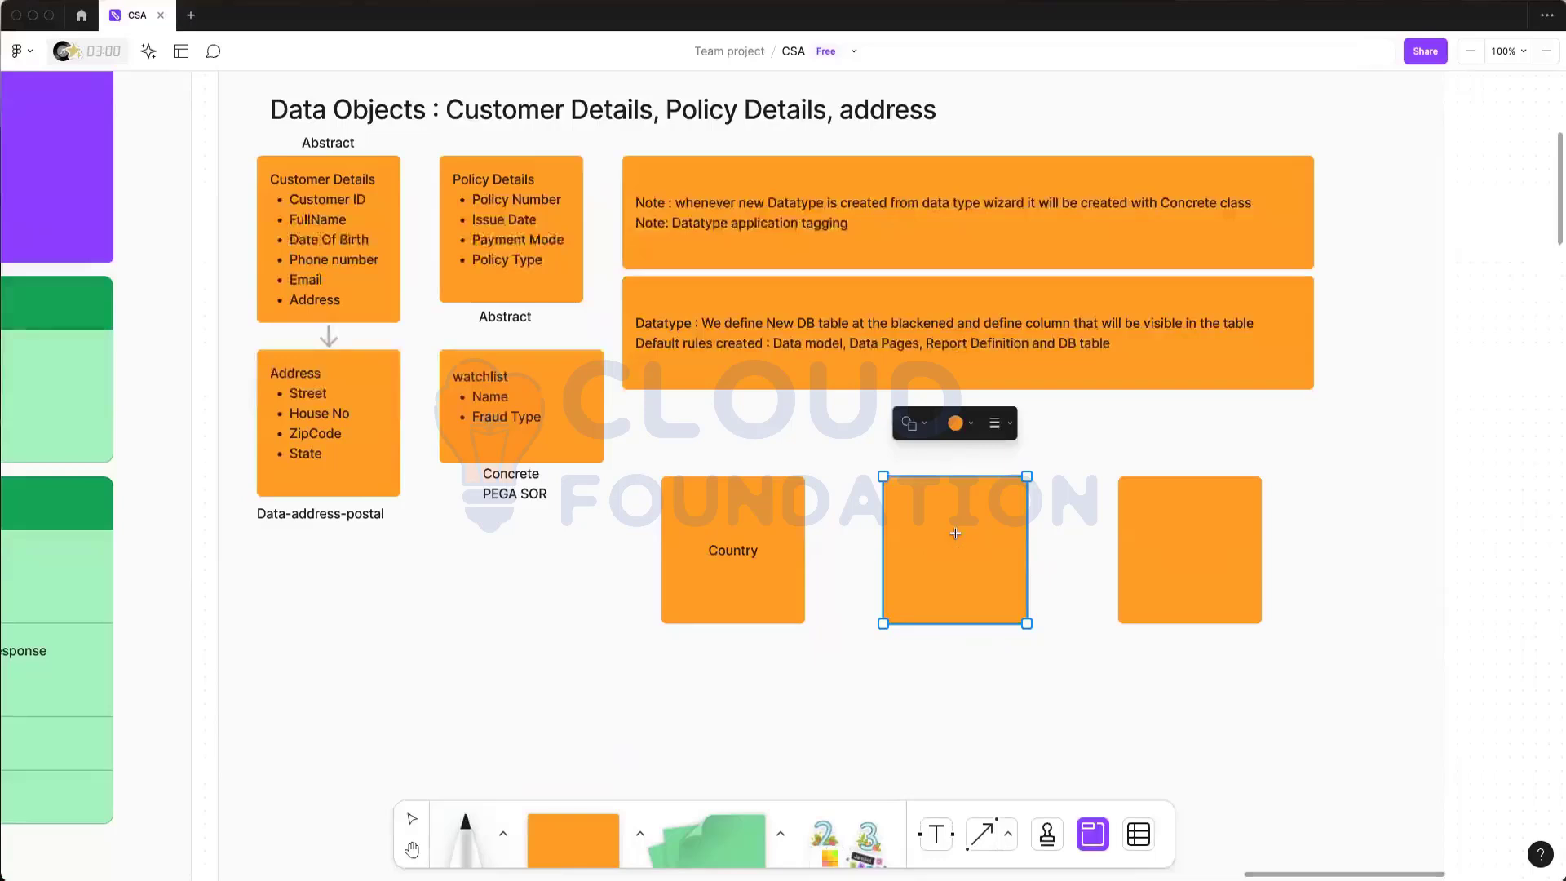
click(933, 575)
click(480, 706)
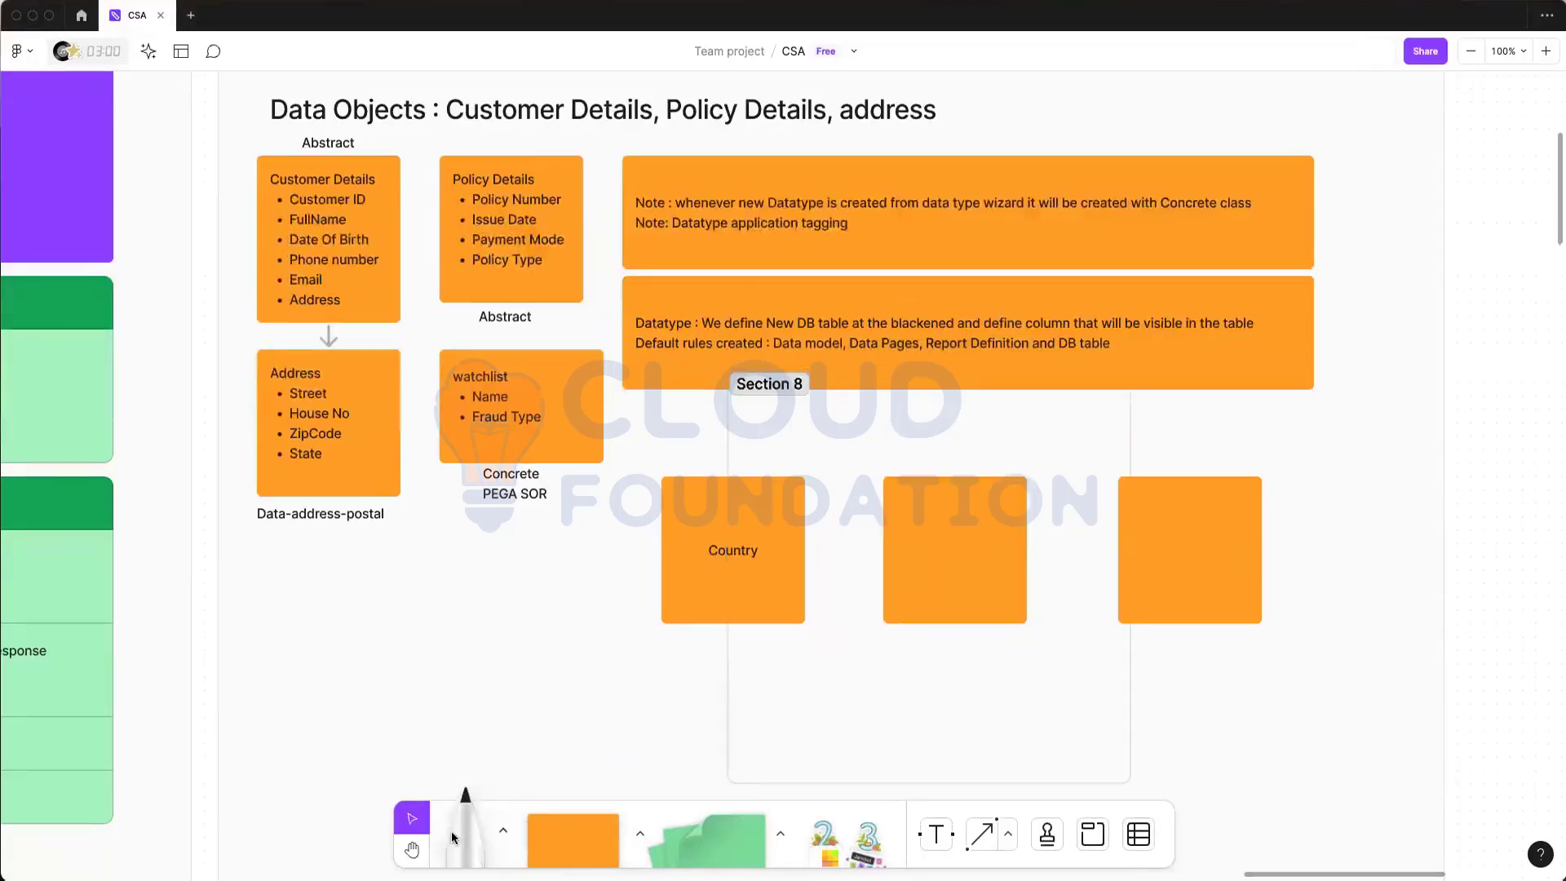
click(452, 838)
click(412, 818)
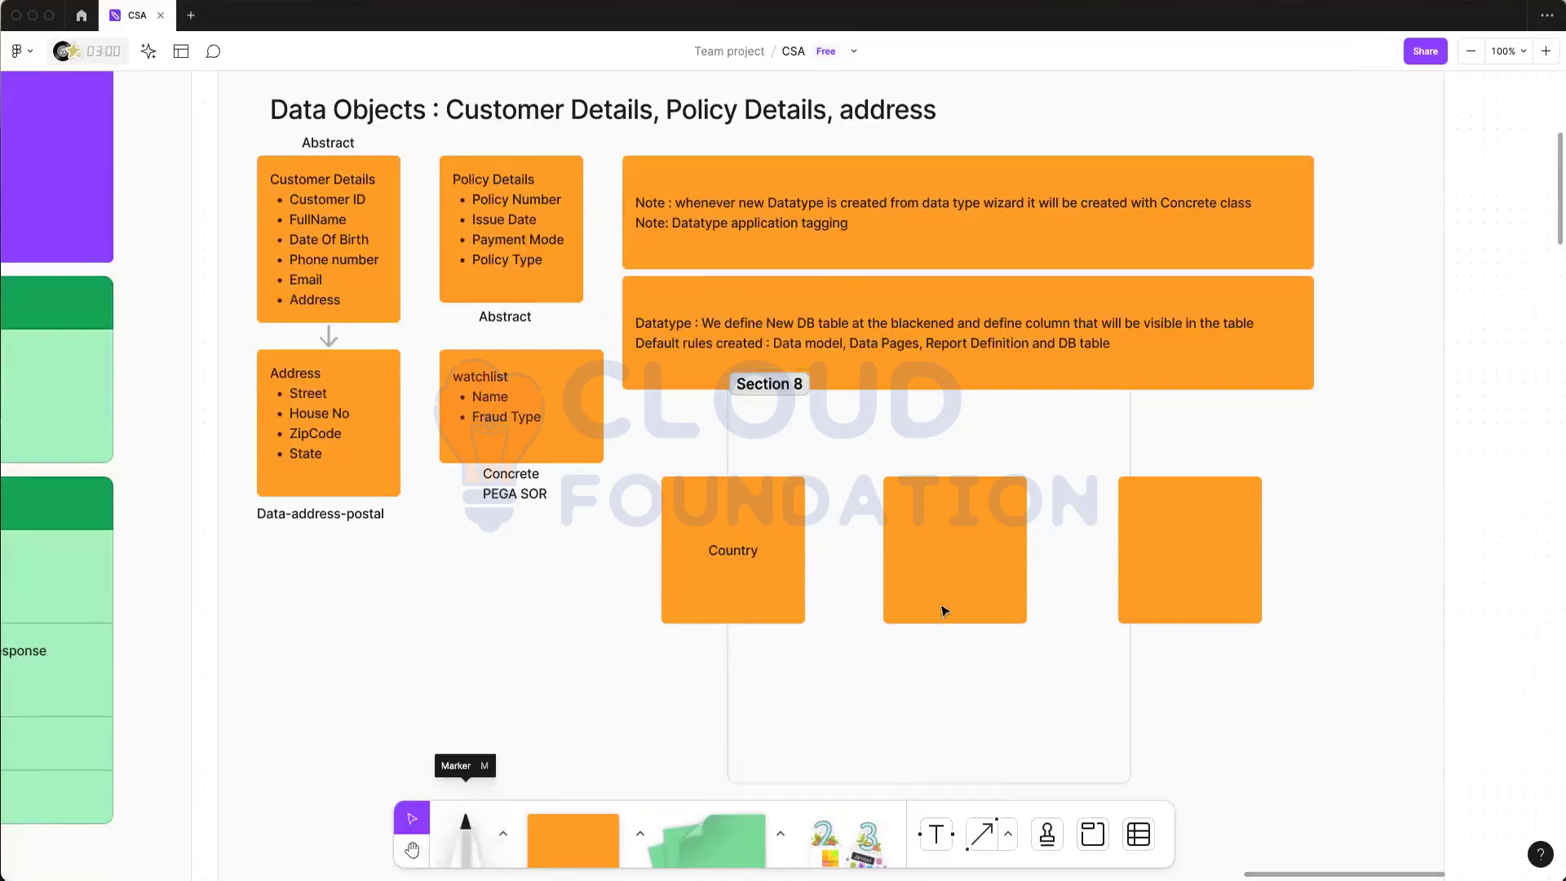
Label the middle sticky State and the right sticky City.
click(946, 549)
click(945, 548)
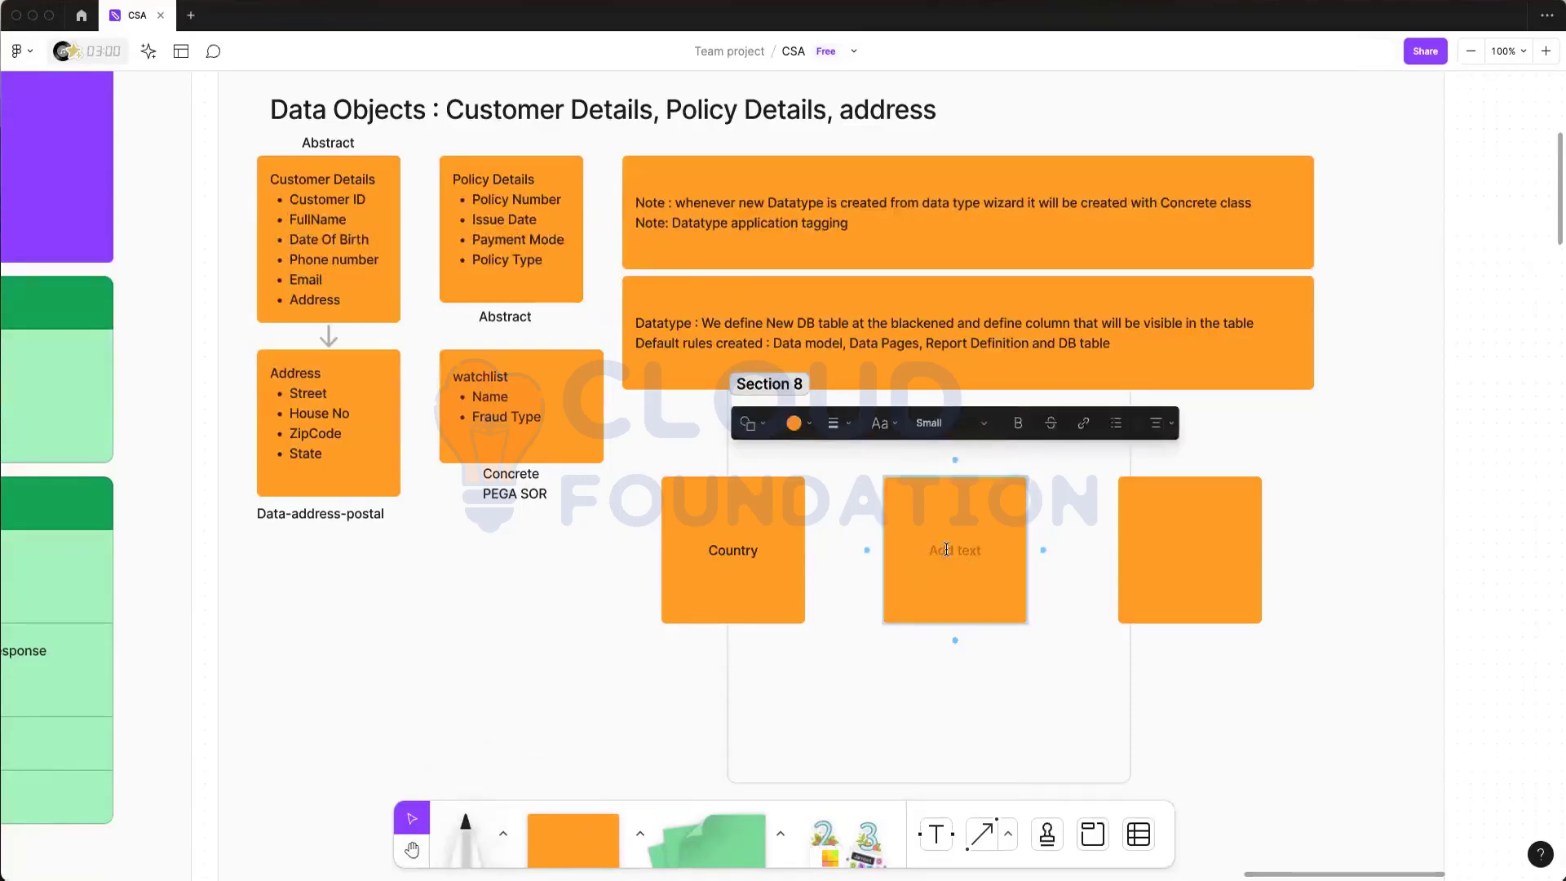
text(State)
double_click(1194, 552)
text(Ci)
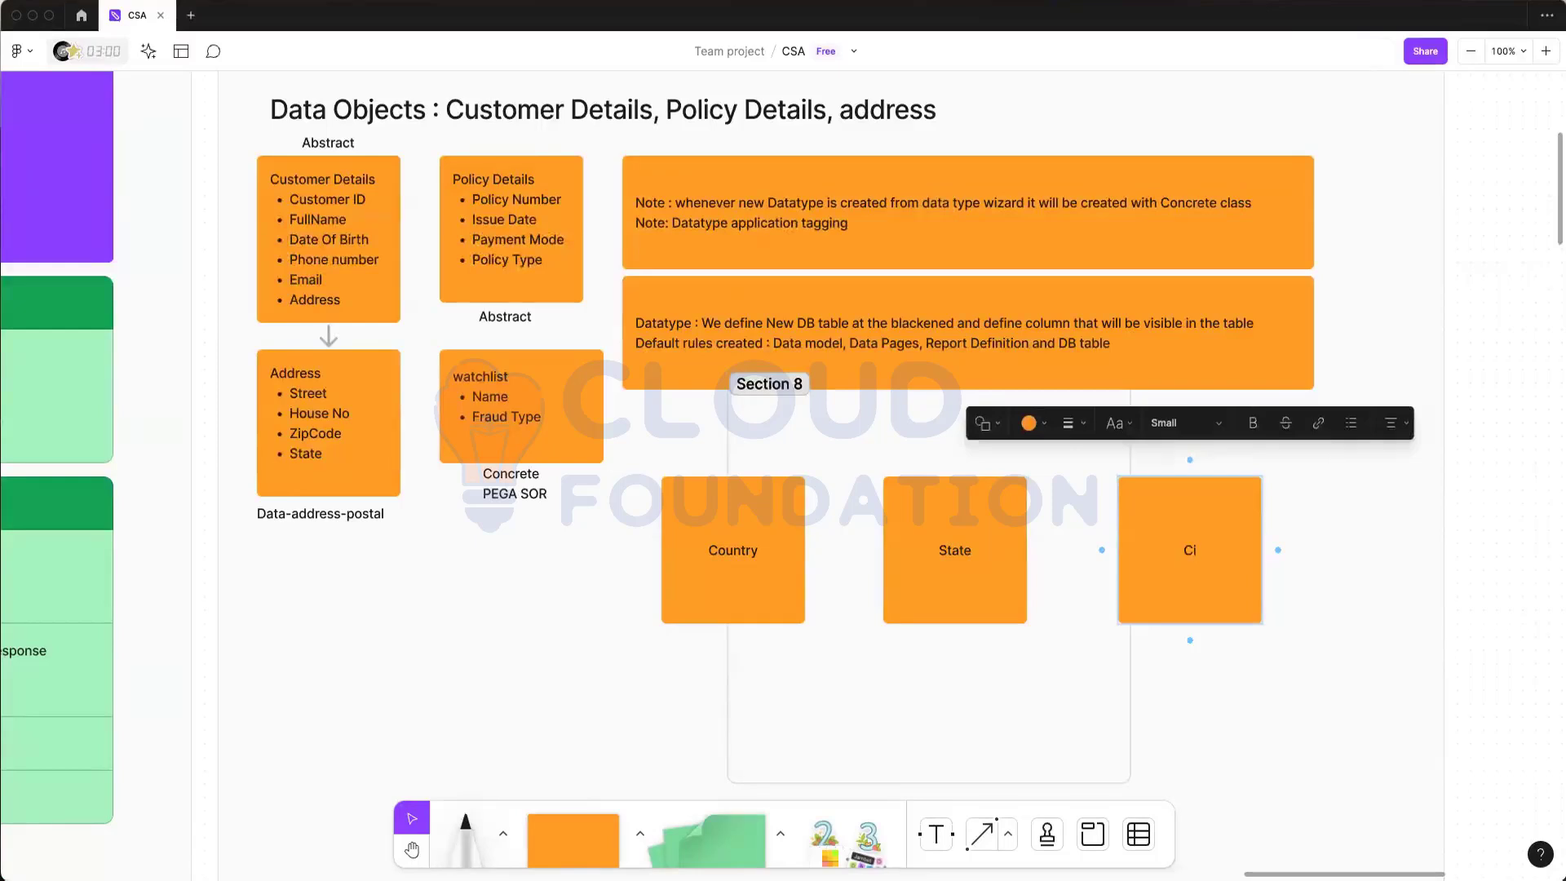
text(ty)
click(1269, 670)
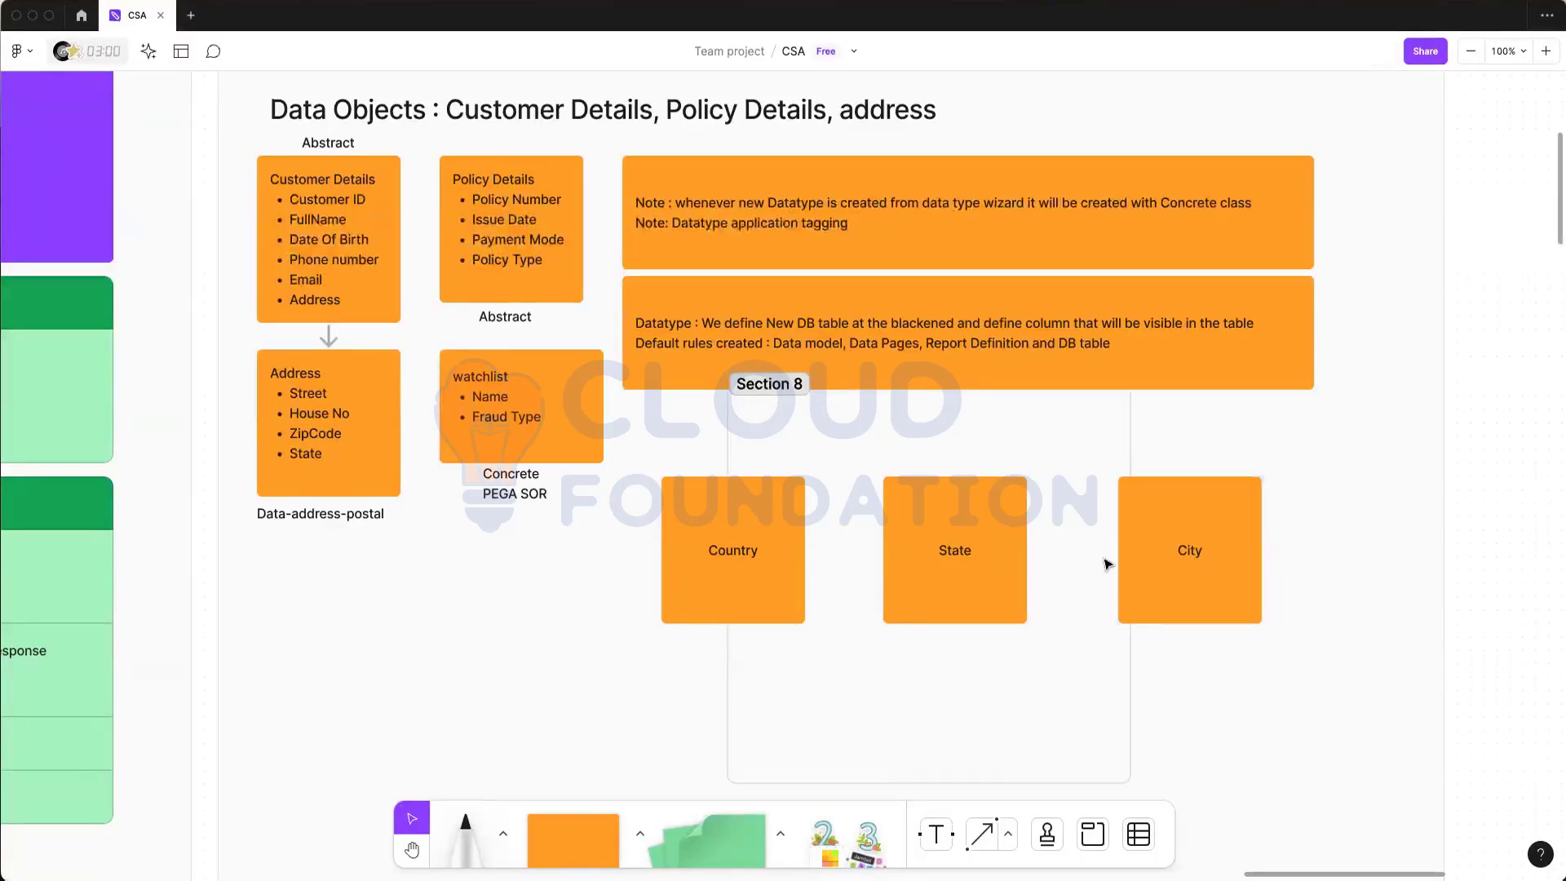
Delete Section 8 from behind the stickies.
scroll(758, 510, down, 2)
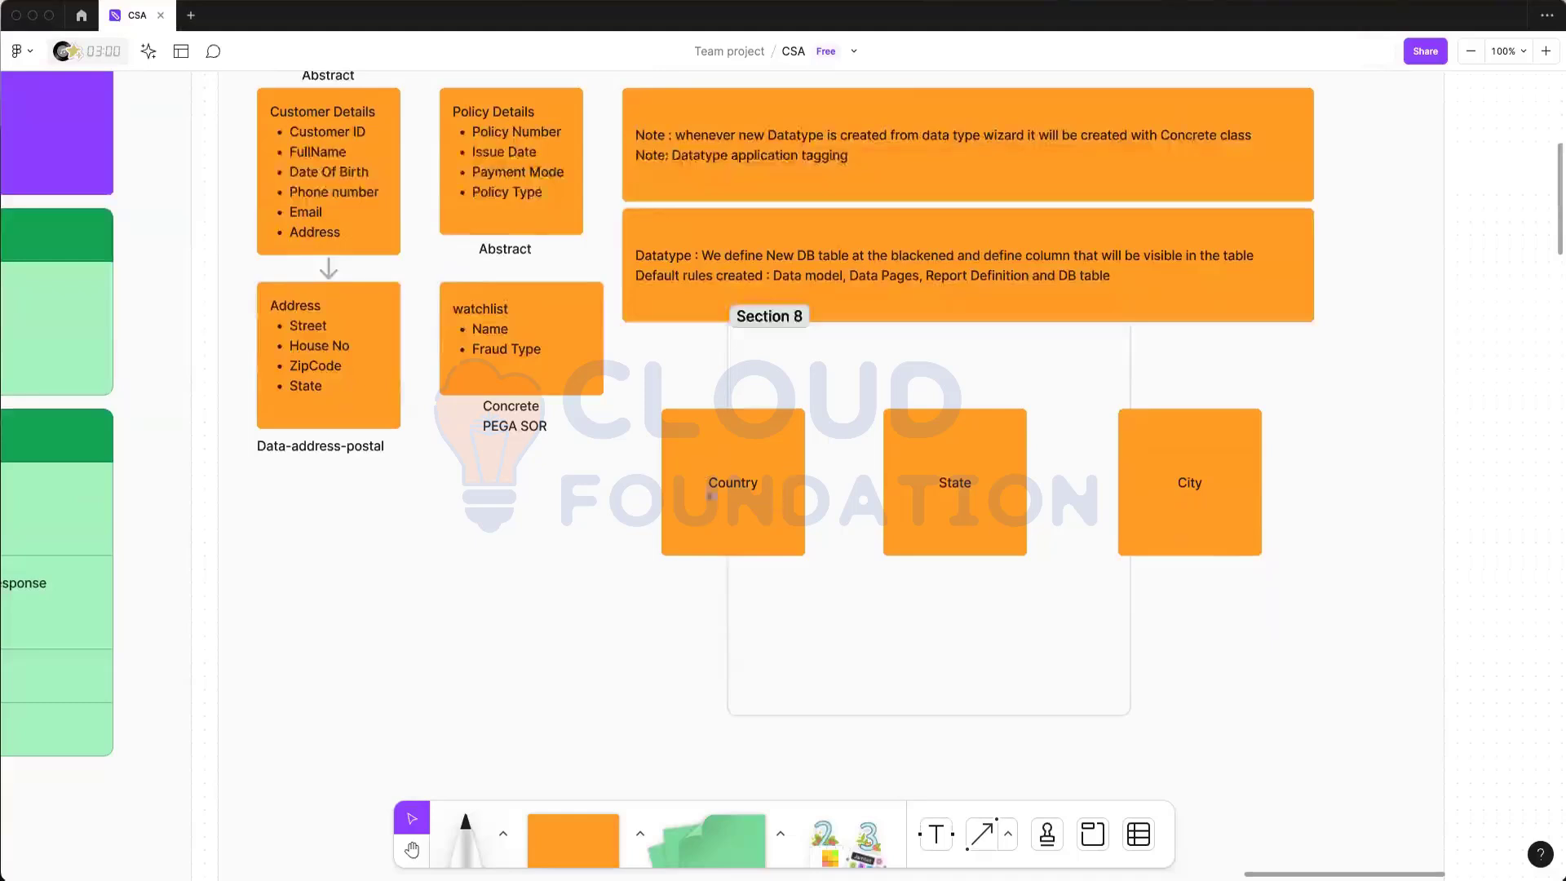
scroll(770, 491, down, 1)
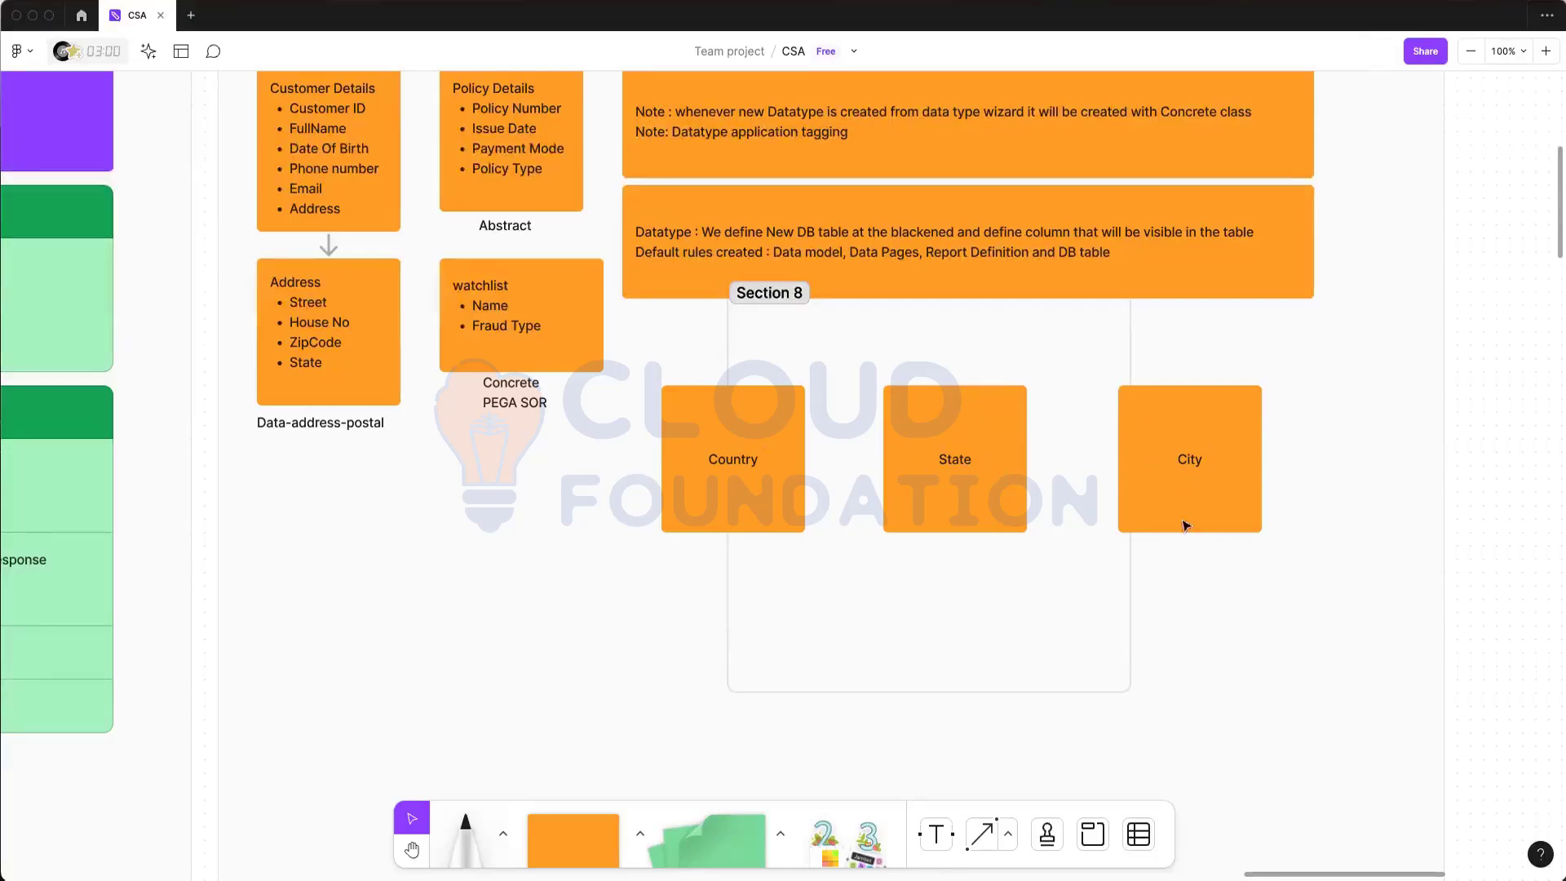
scroll(843, 573, down, 1)
click(594, 611)
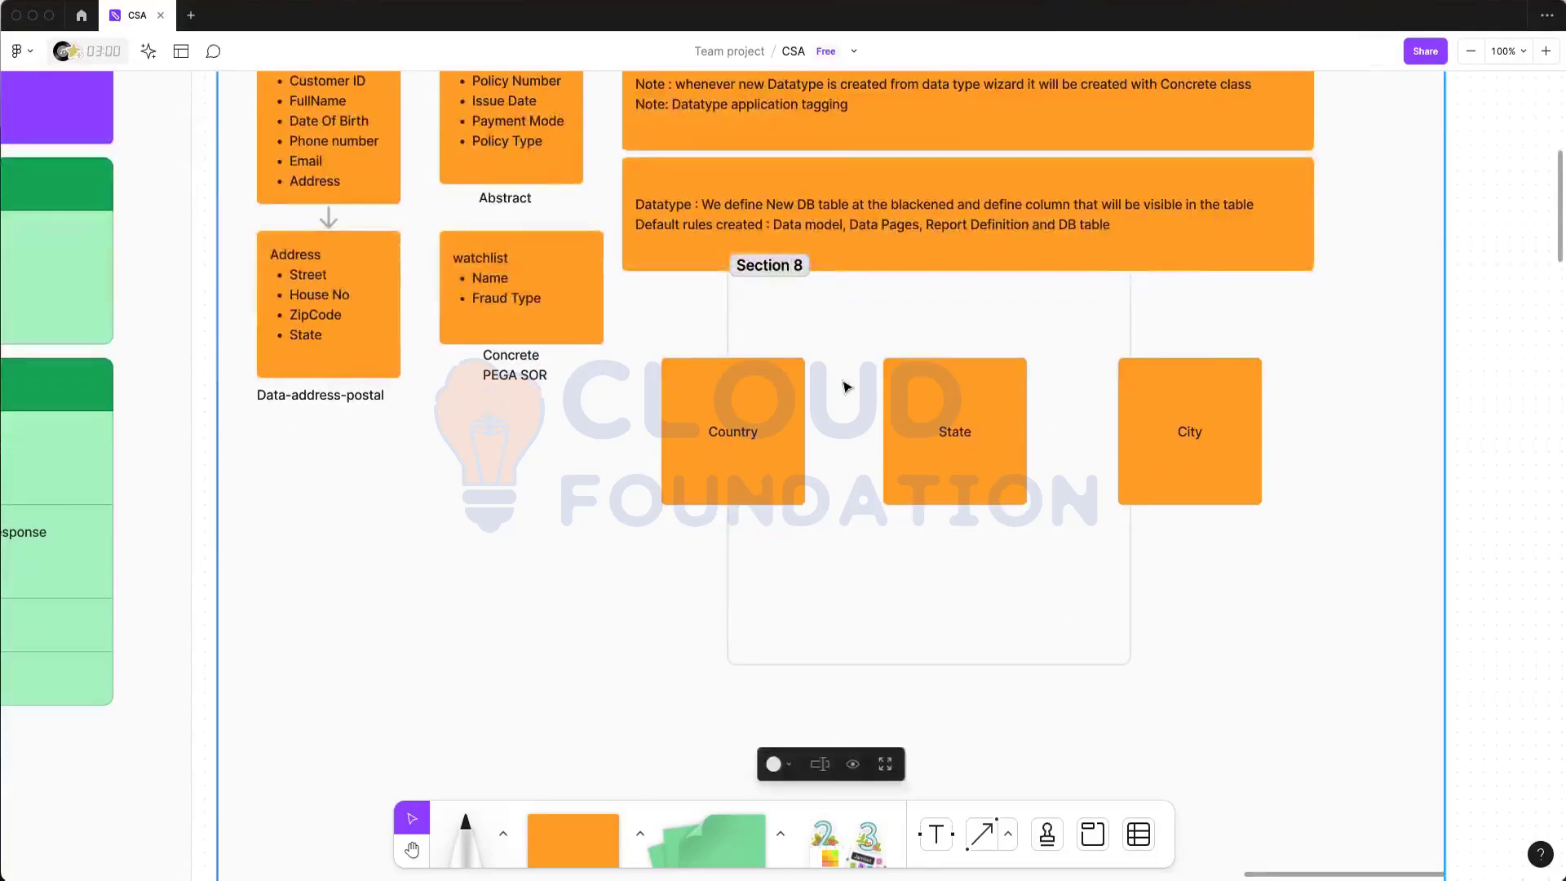
click(852, 359)
key(Delete)
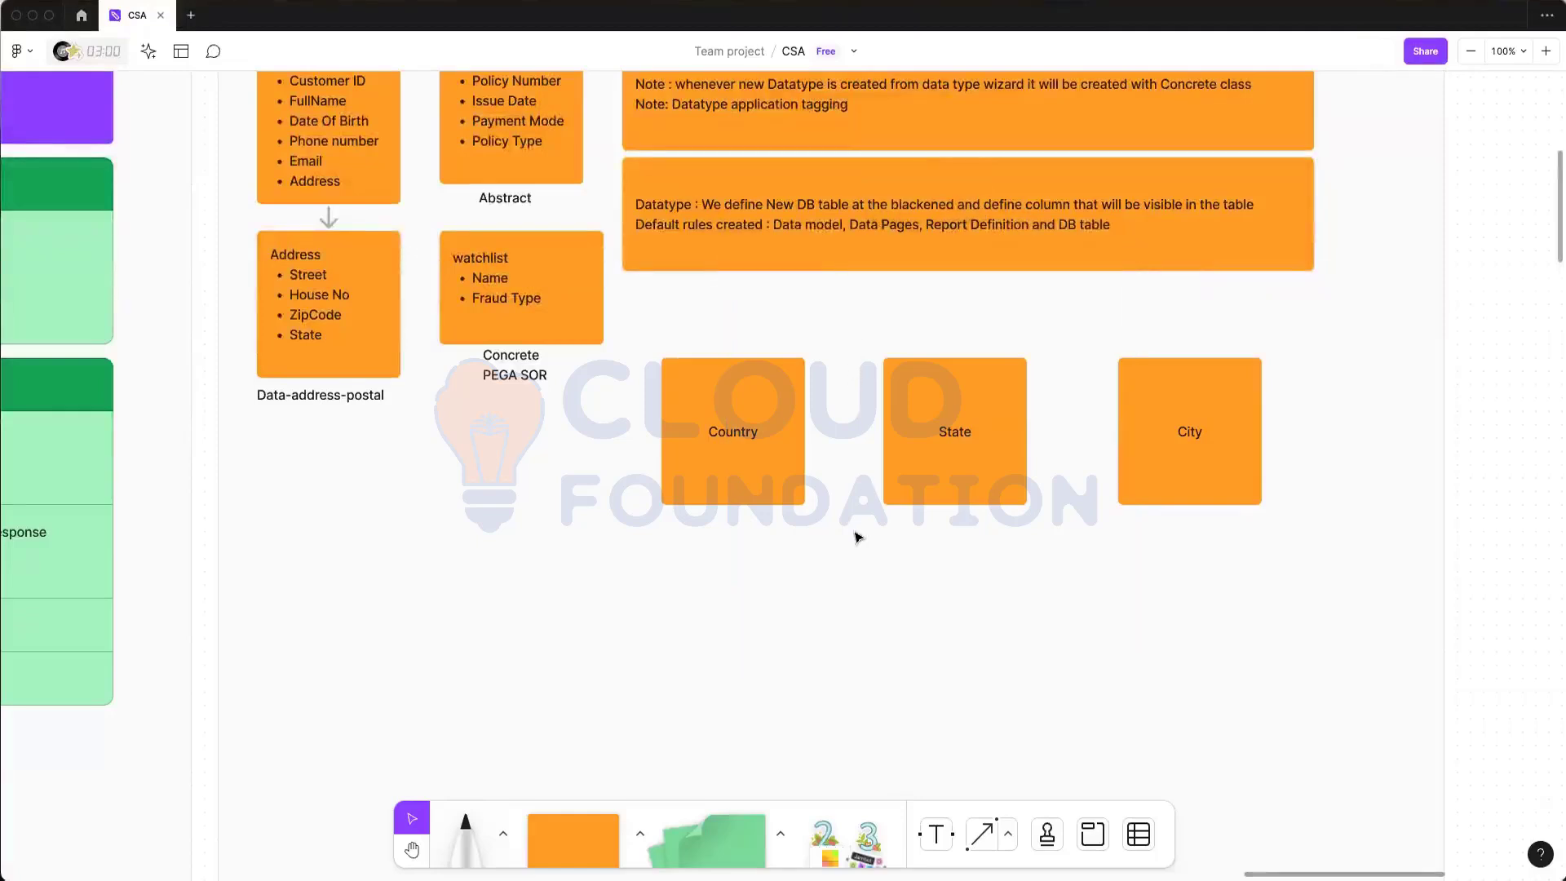
Add USA, Canada and India as separate lines under Country on the sticky.
click(755, 437)
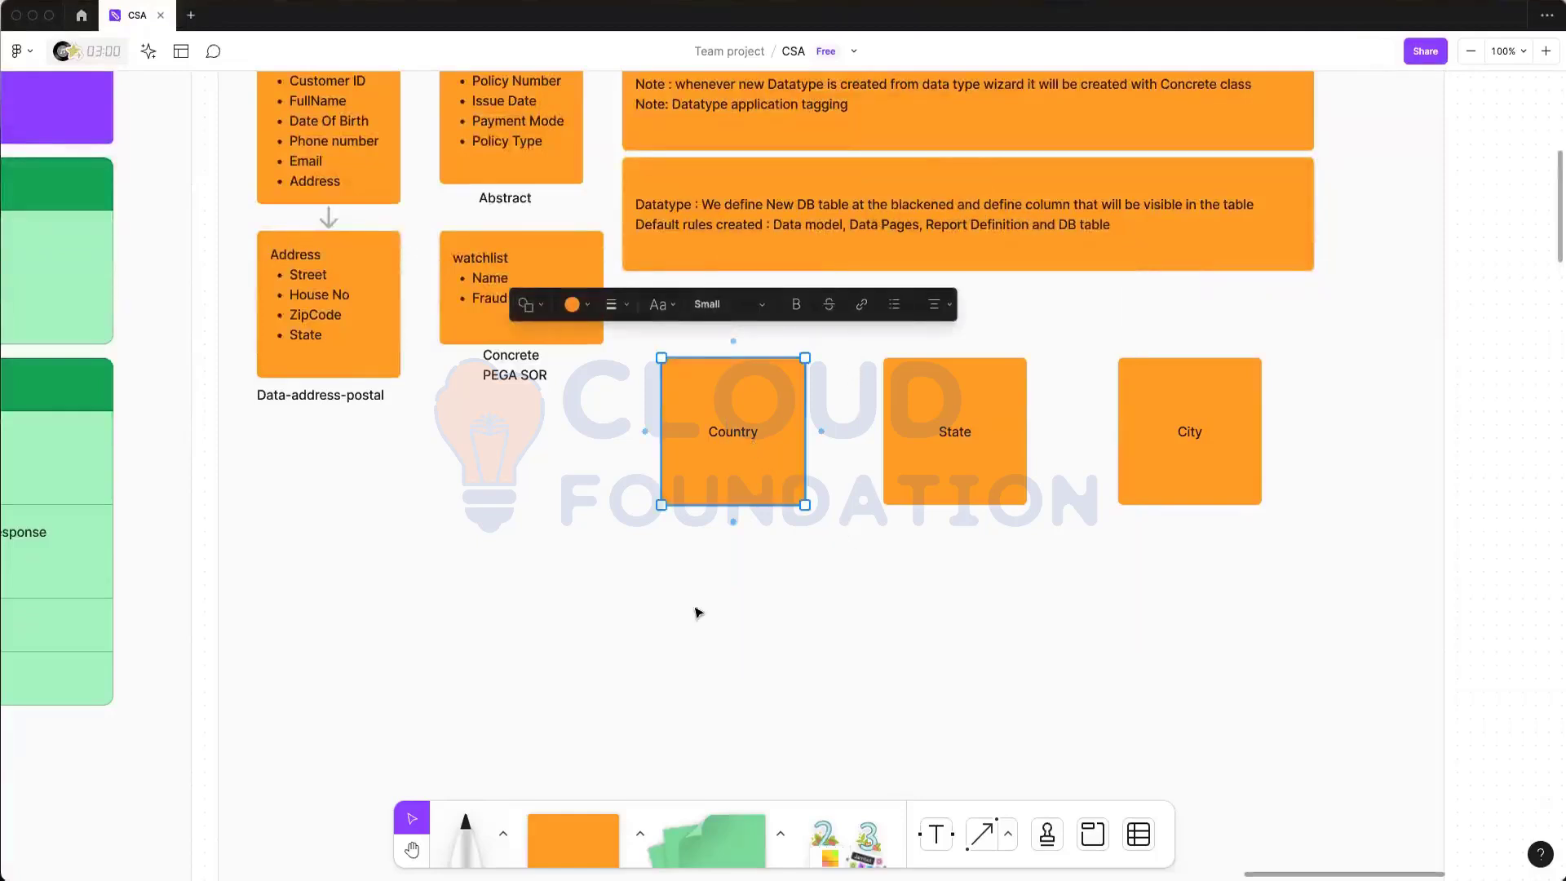
click(765, 437)
key(Return)
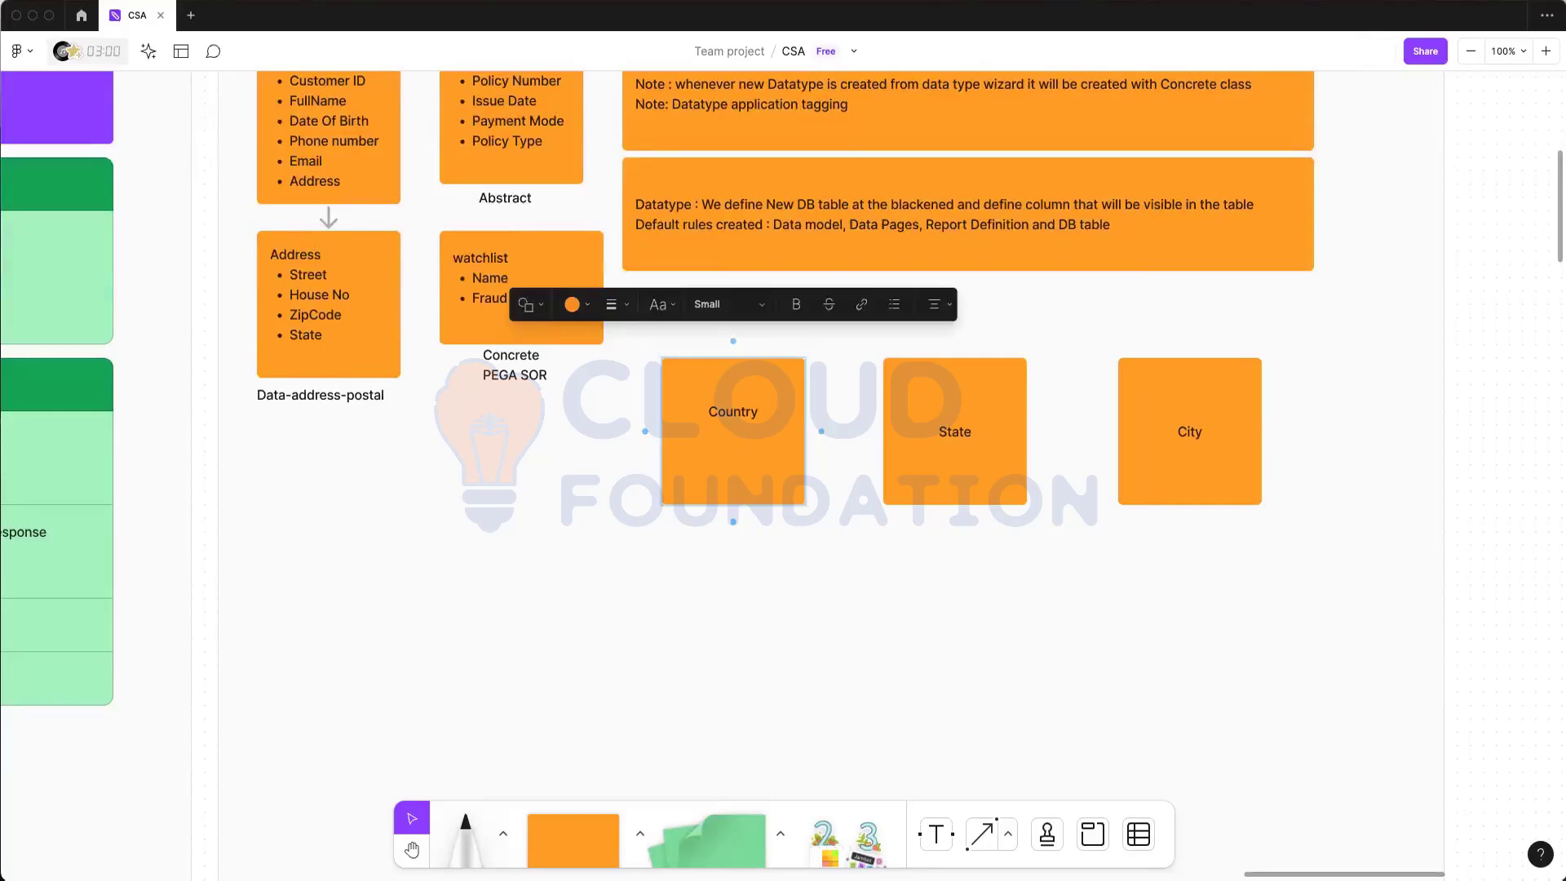
text(USA)
key(Return)
text(Canada)
key(Return)
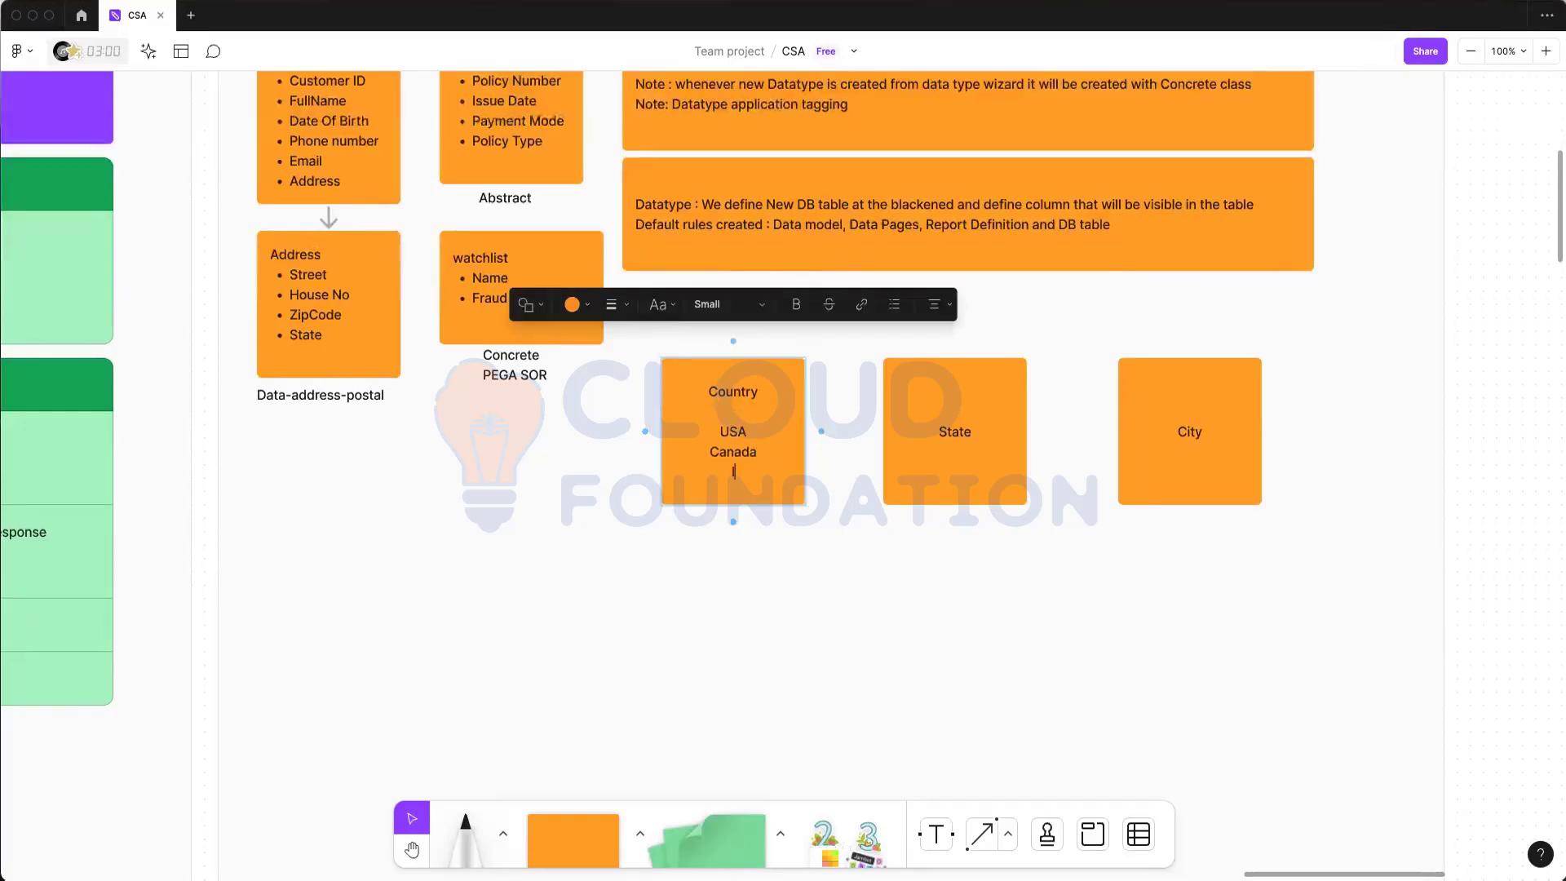
text(India)
click(987, 465)
Draw an arrow down from the Country sticky to a new square sticky and start typing its text.
click(720, 416)
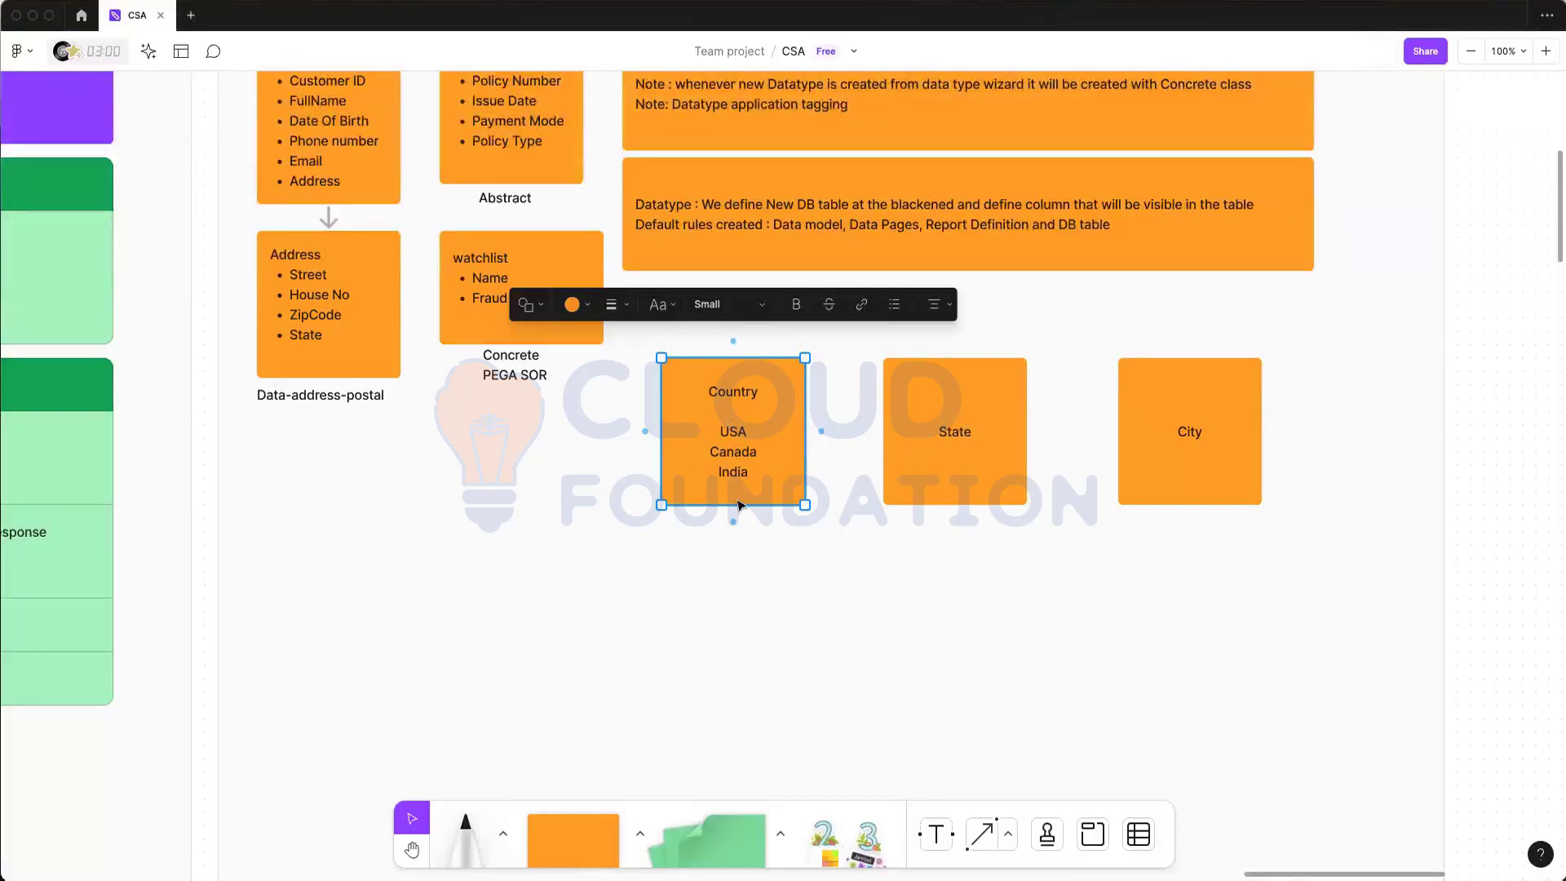
drag(732, 521, 733, 620)
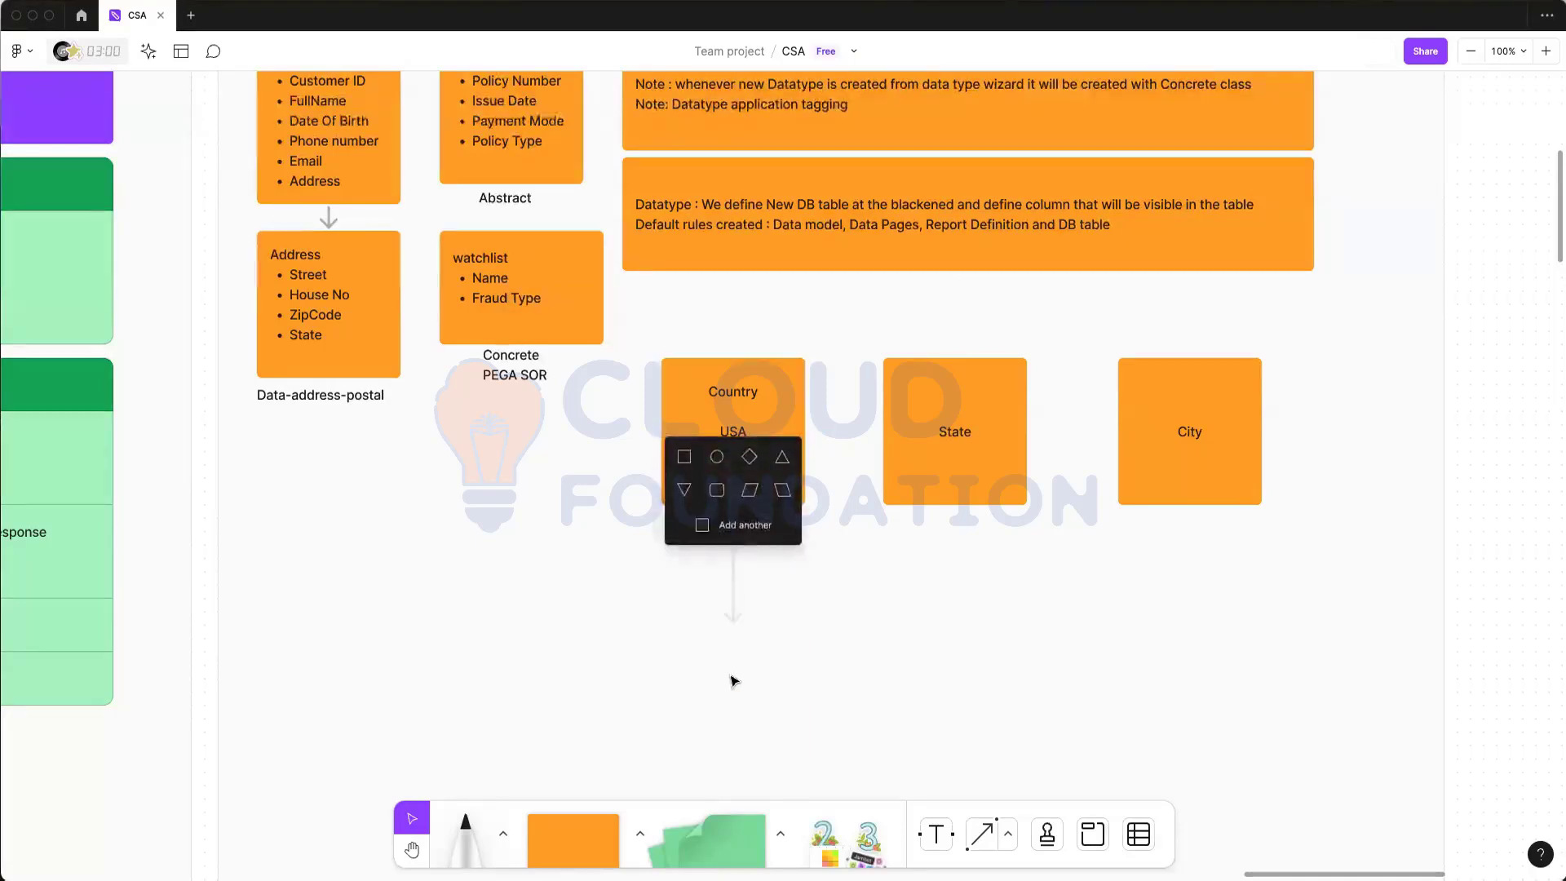
click(685, 456)
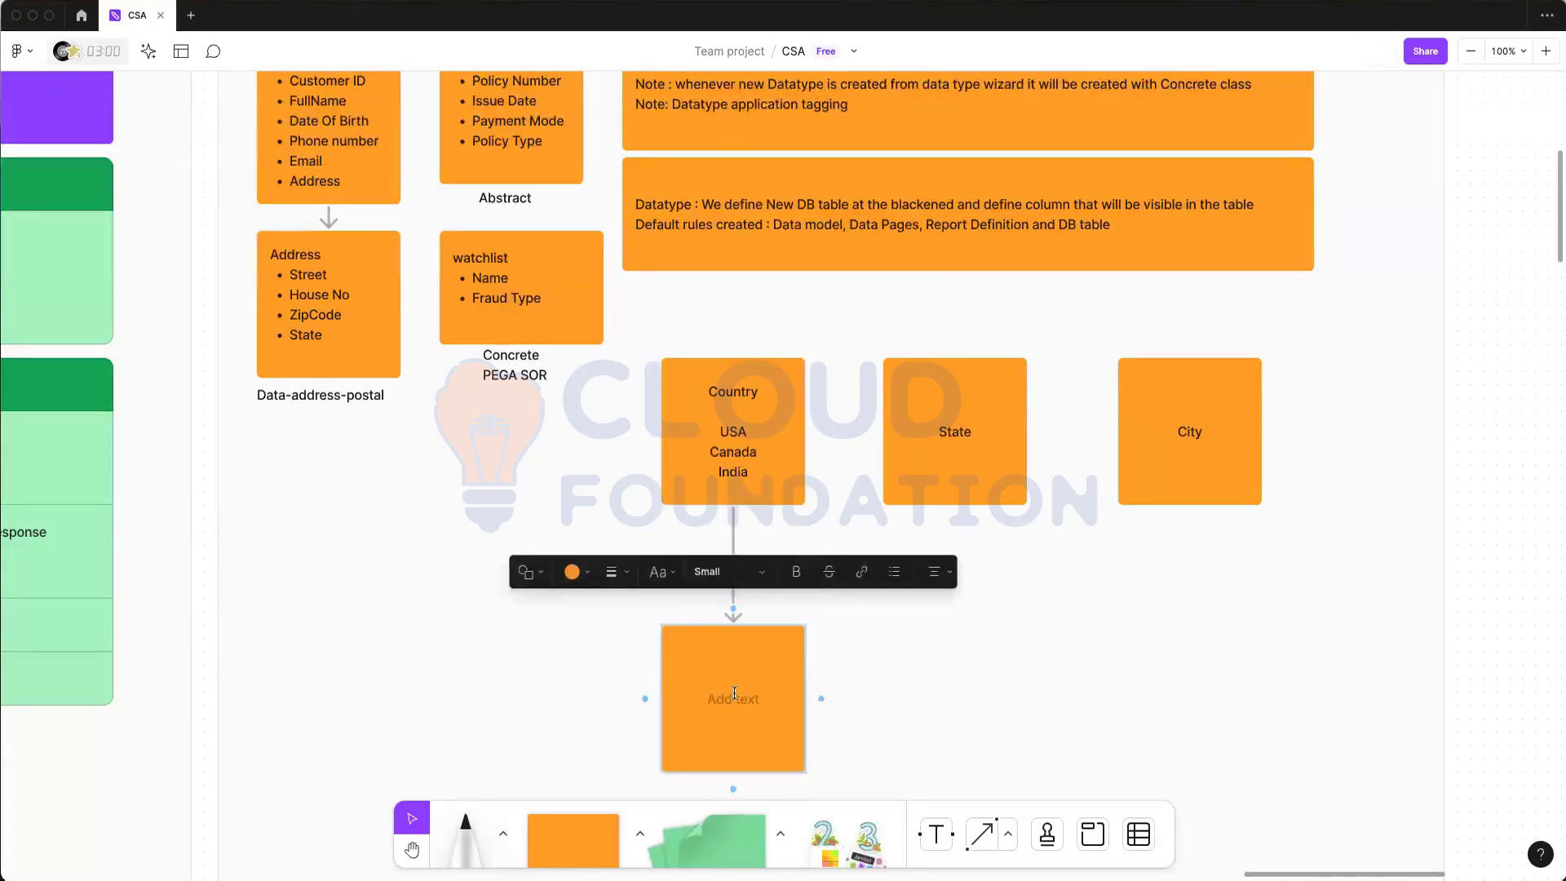
text(USA)
text(Canada)
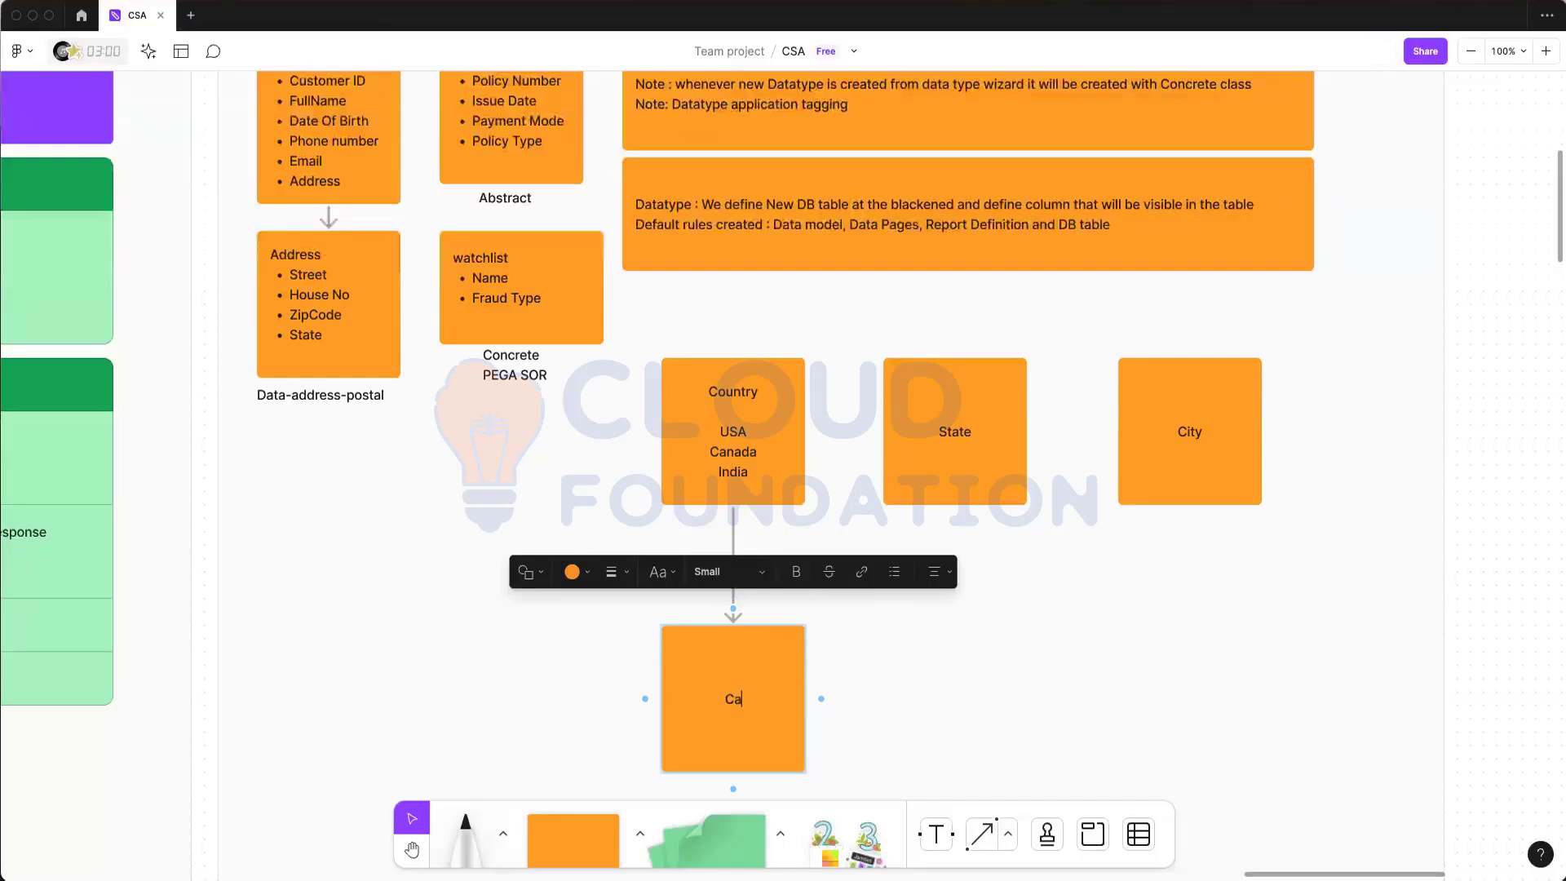